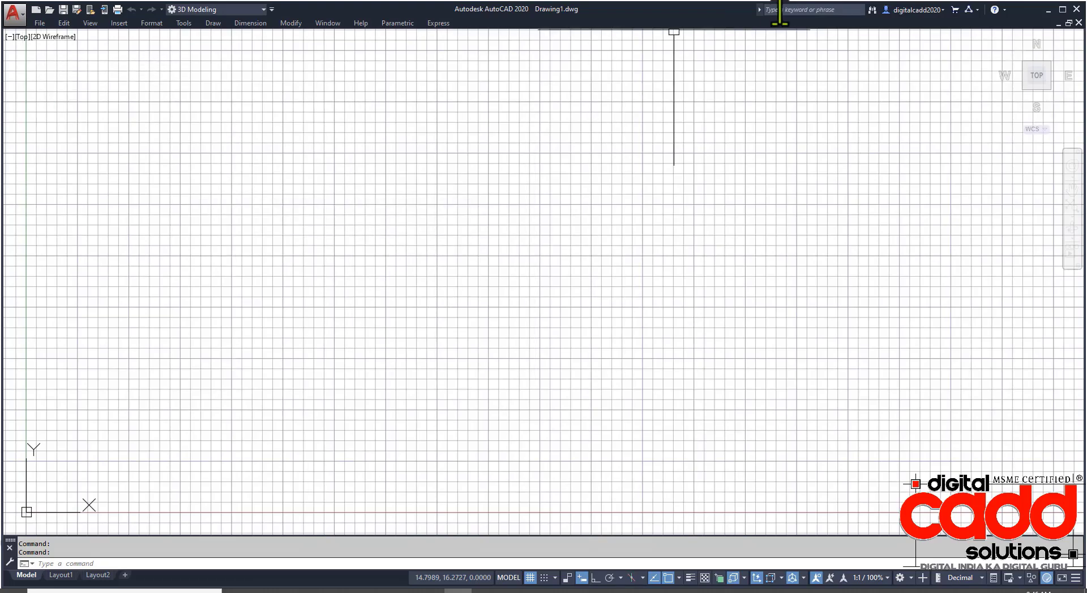
- Reset the unnamed profile in the program options to its default state, accept the reset and close the options
left_click(1062, 10)
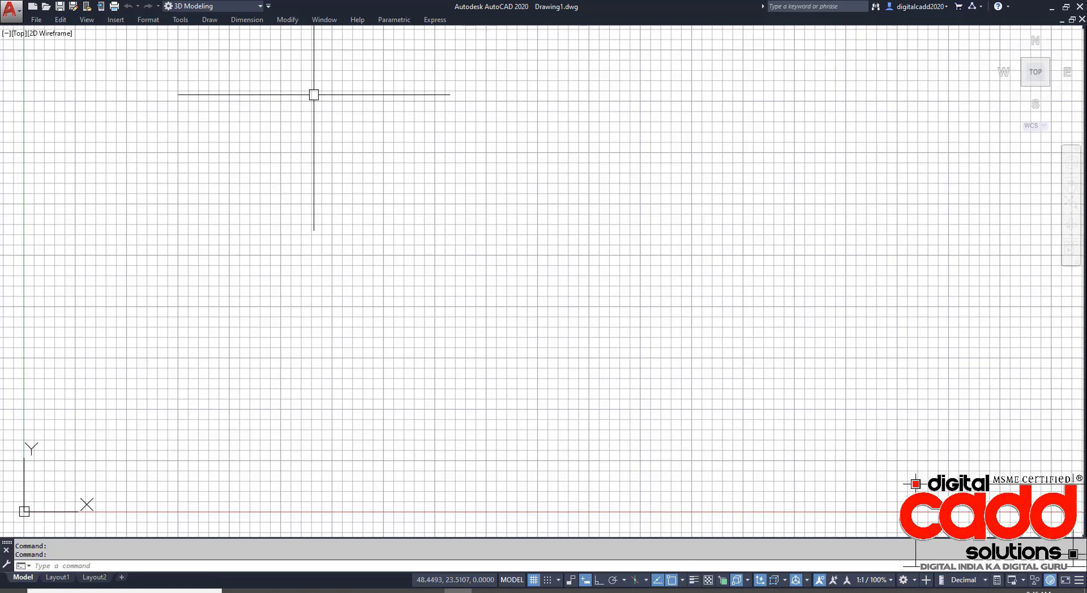
left_click(11, 10)
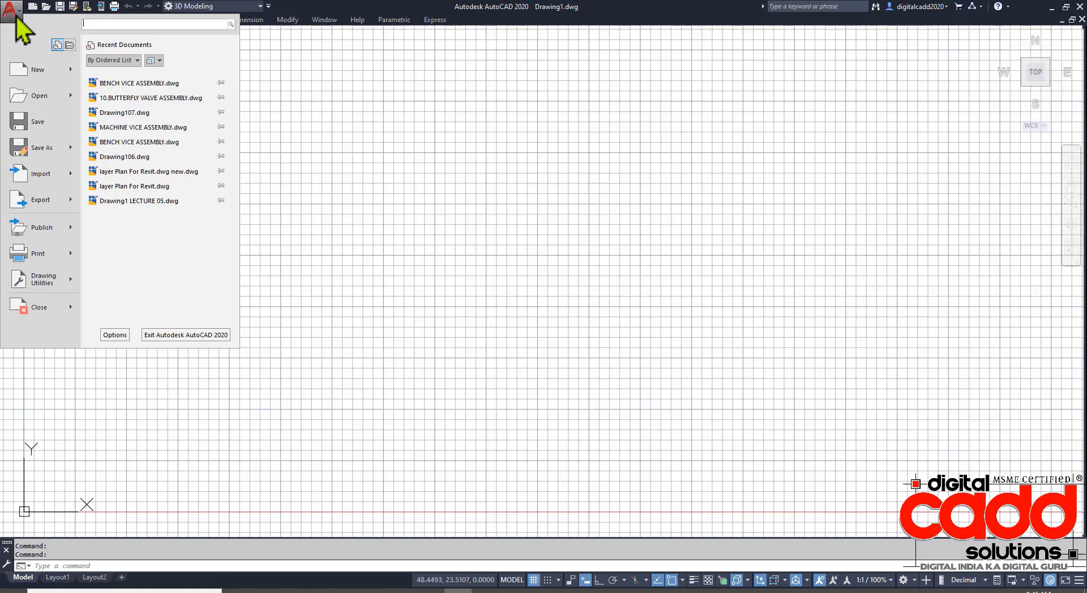
left_click(114, 335)
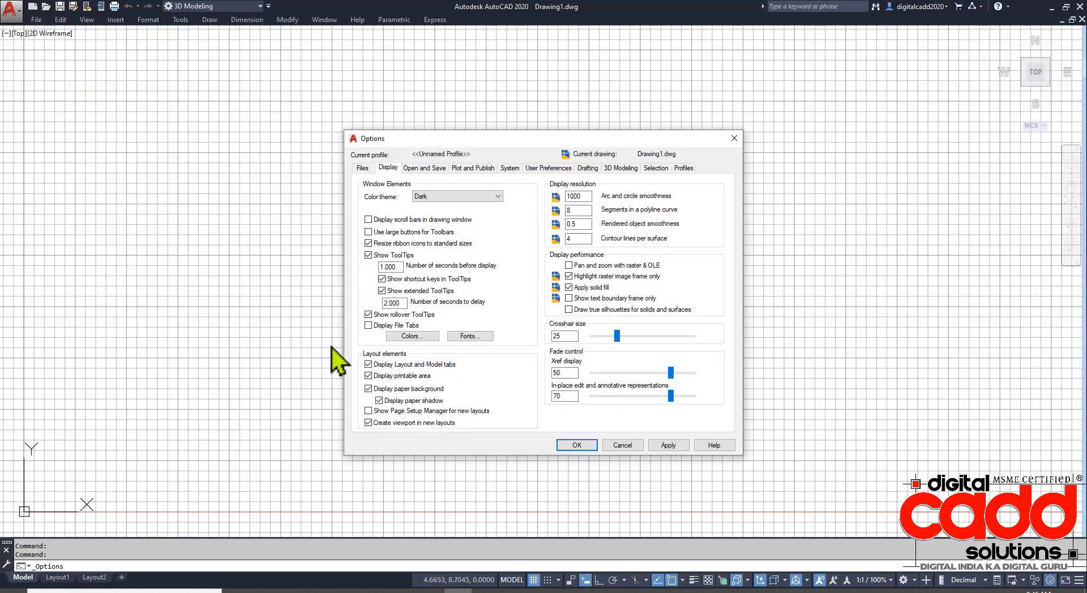
left_click(685, 169)
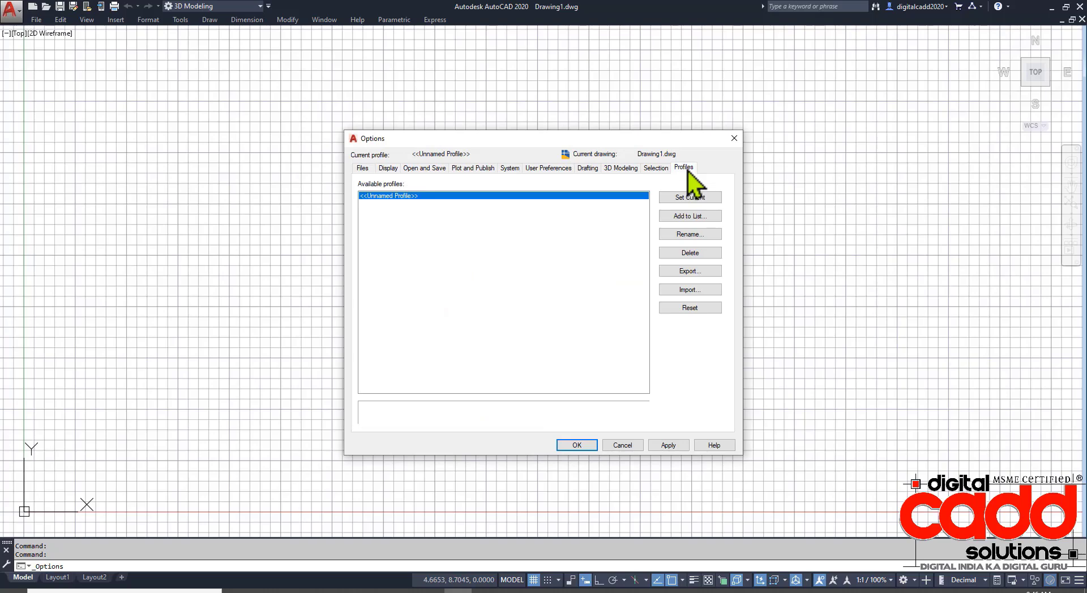
left_click(697, 309)
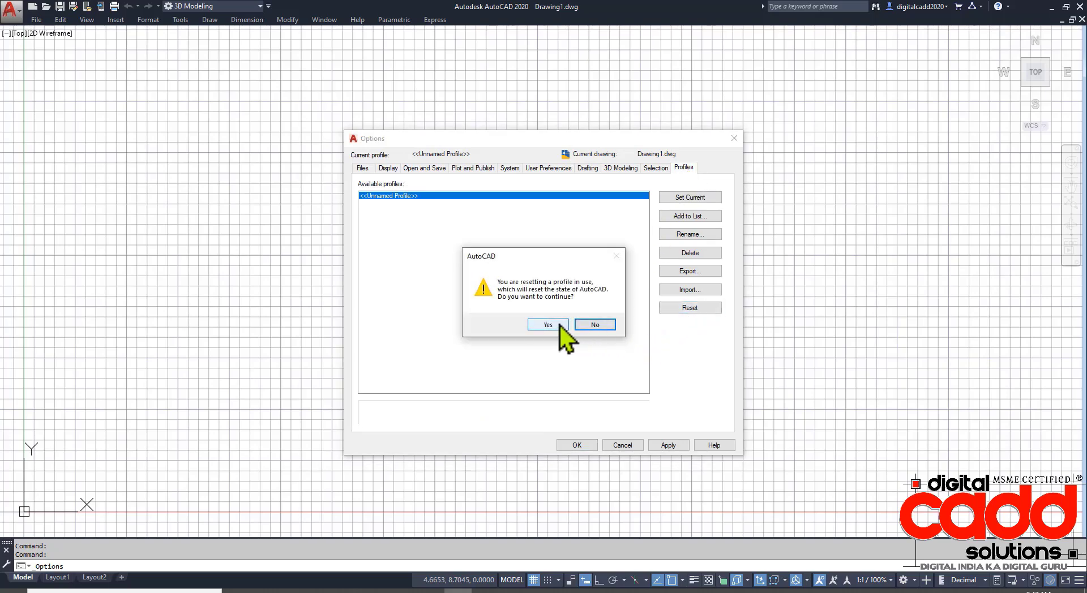
left_click(560, 328)
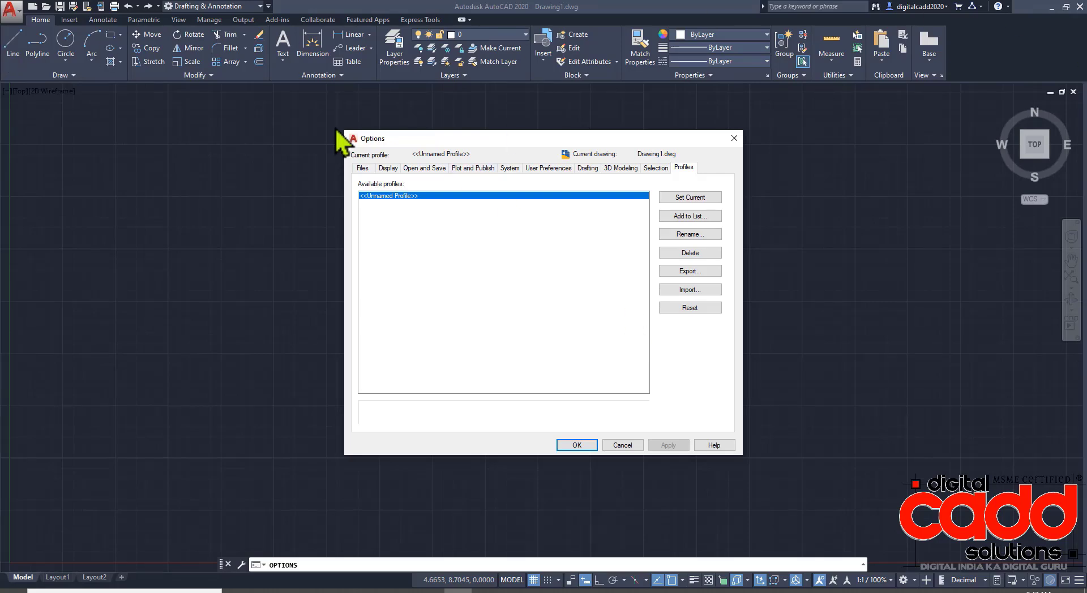
left_click(591, 447)
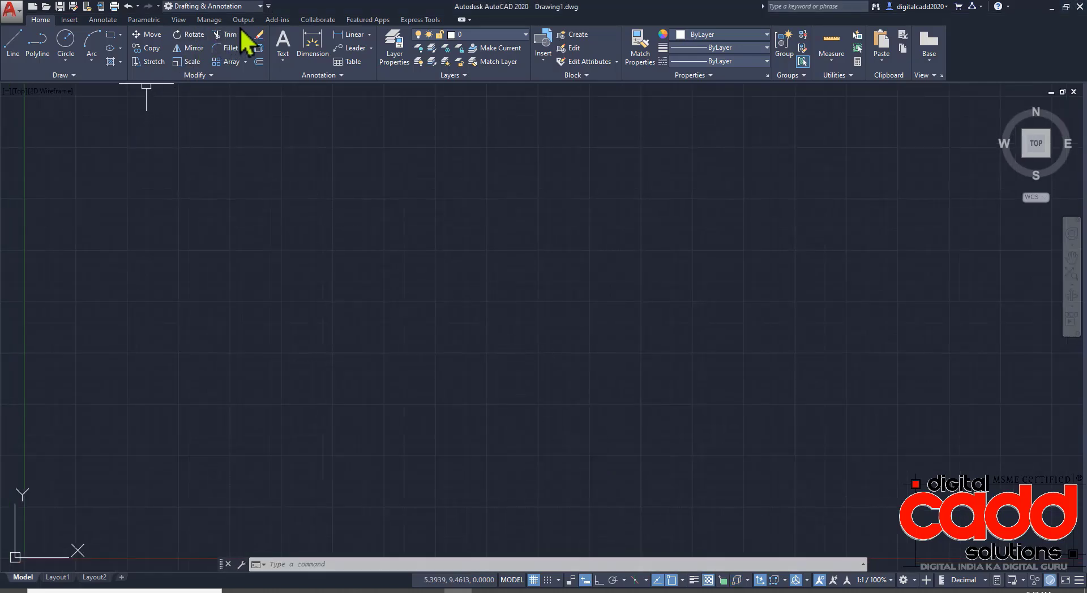
- Show the menu bar above the ribbon and turn on the file tabs, returning to the Home tools
left_click(268, 6)
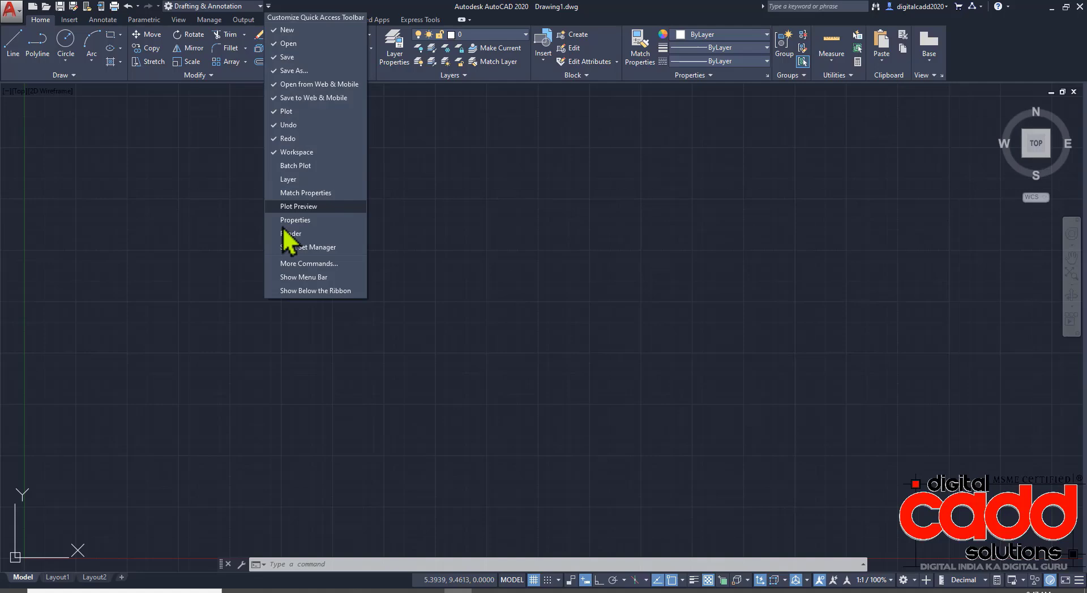
left_click(300, 278)
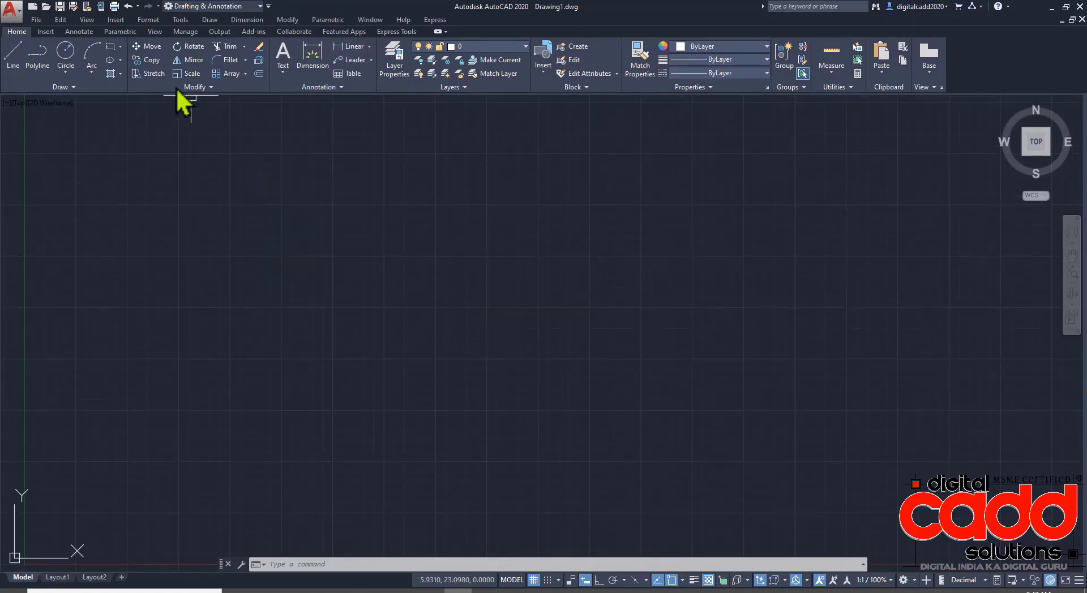
left_click(154, 32)
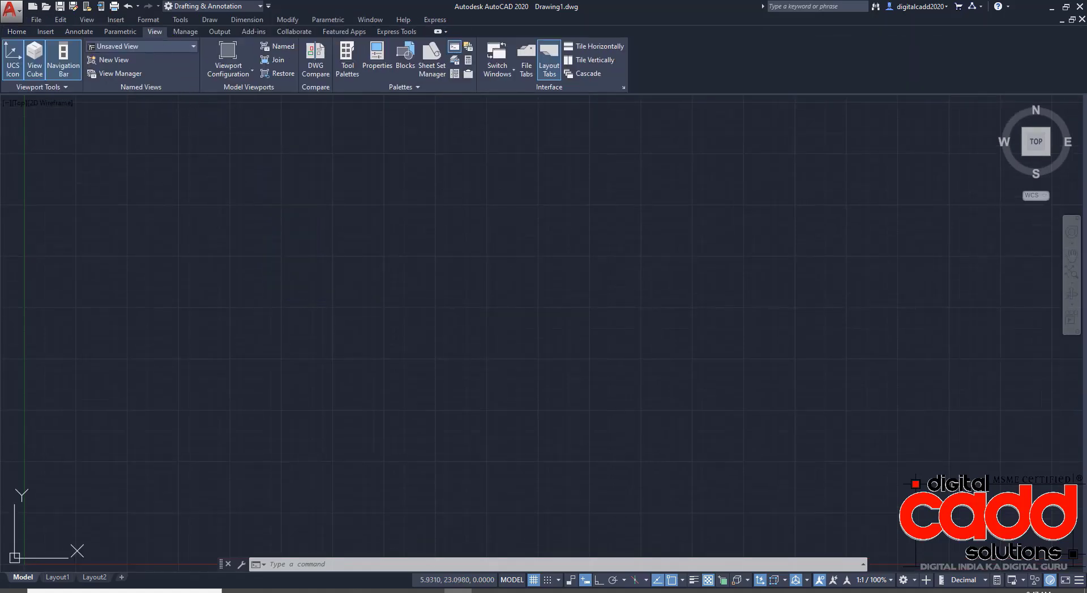
left_click(526, 68)
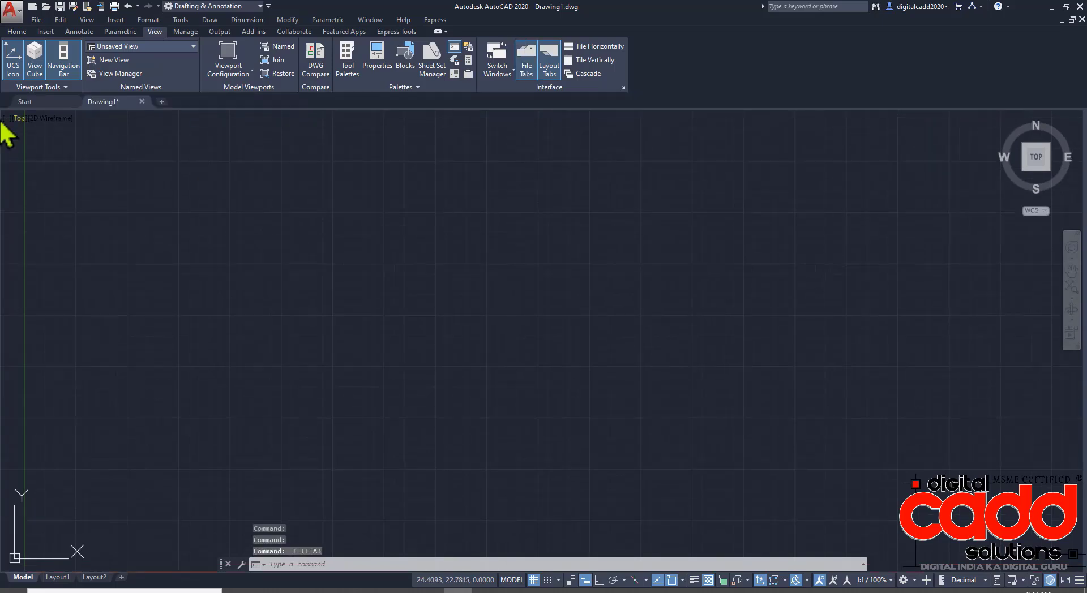
left_click(17, 32)
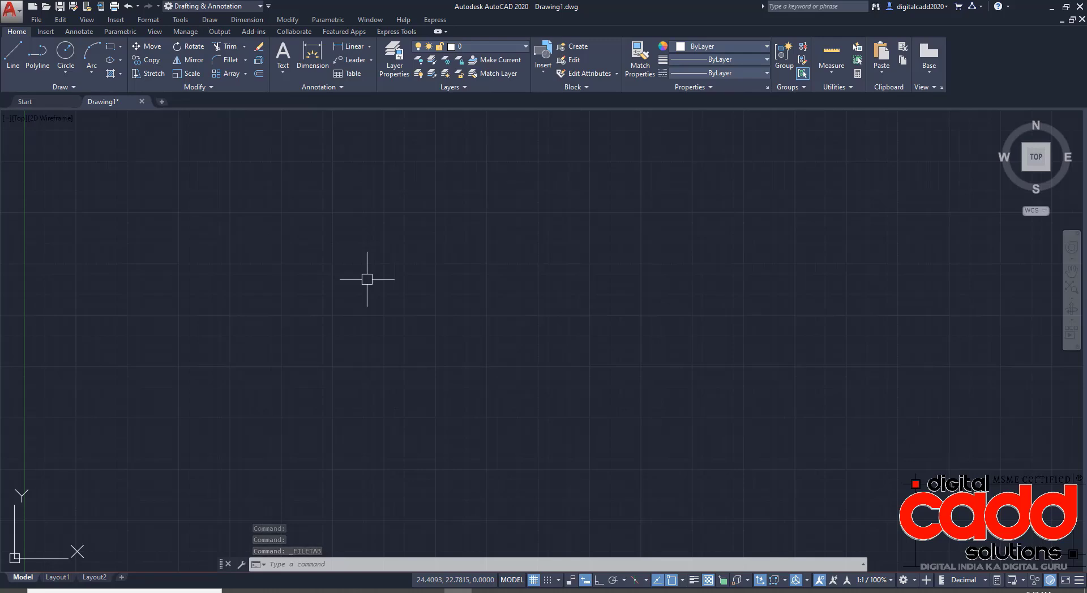
- Switch the grid display off and turn Ortho mode on
left_click(533, 580)
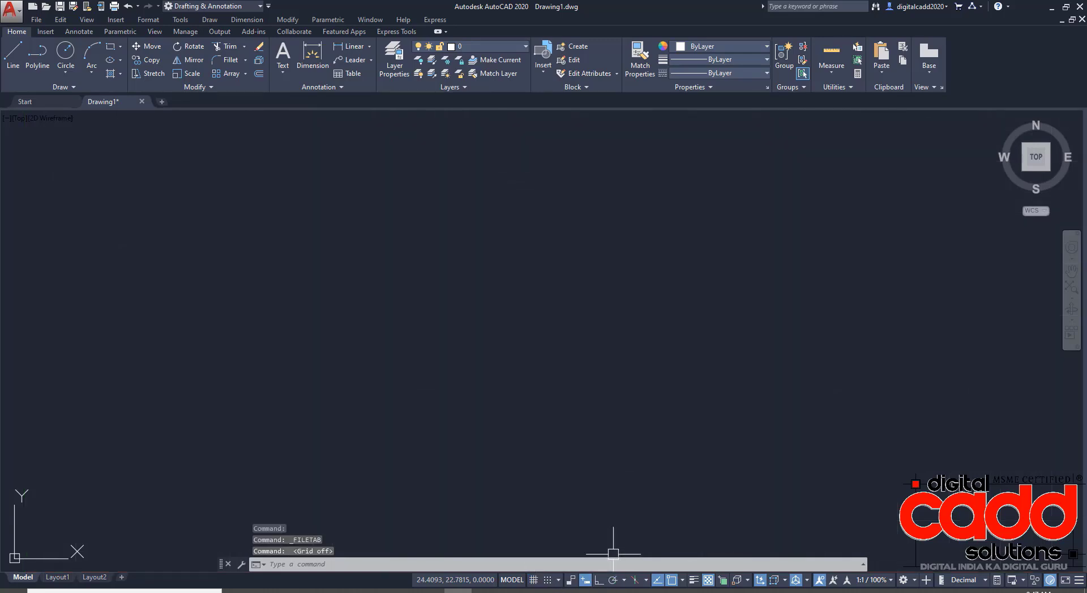
left_click(599, 580)
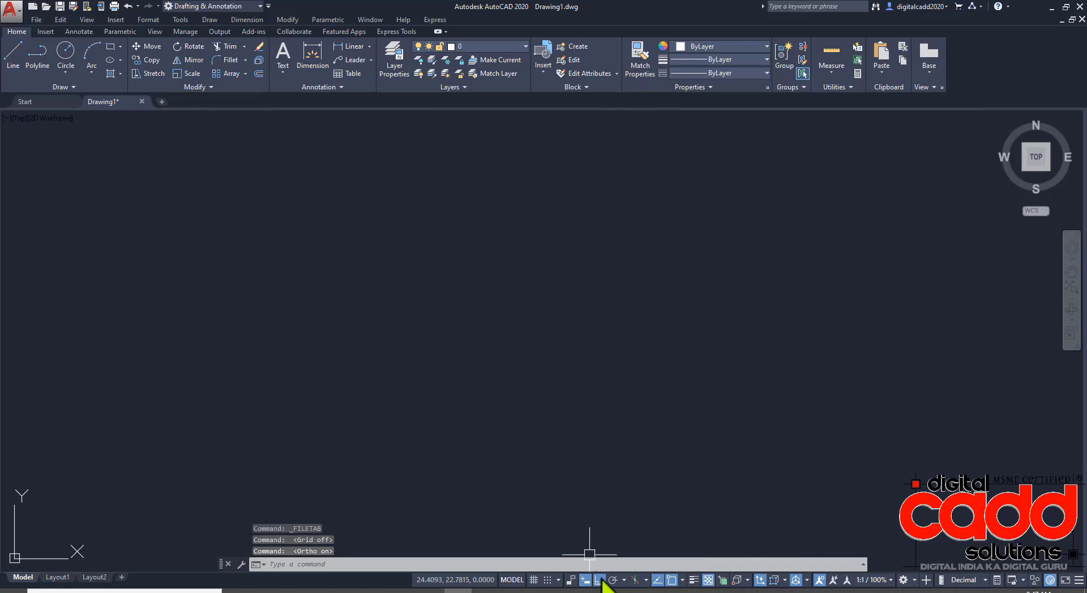
- Enable all object snap modes in the object snap settings and accept them
left_click(683, 580)
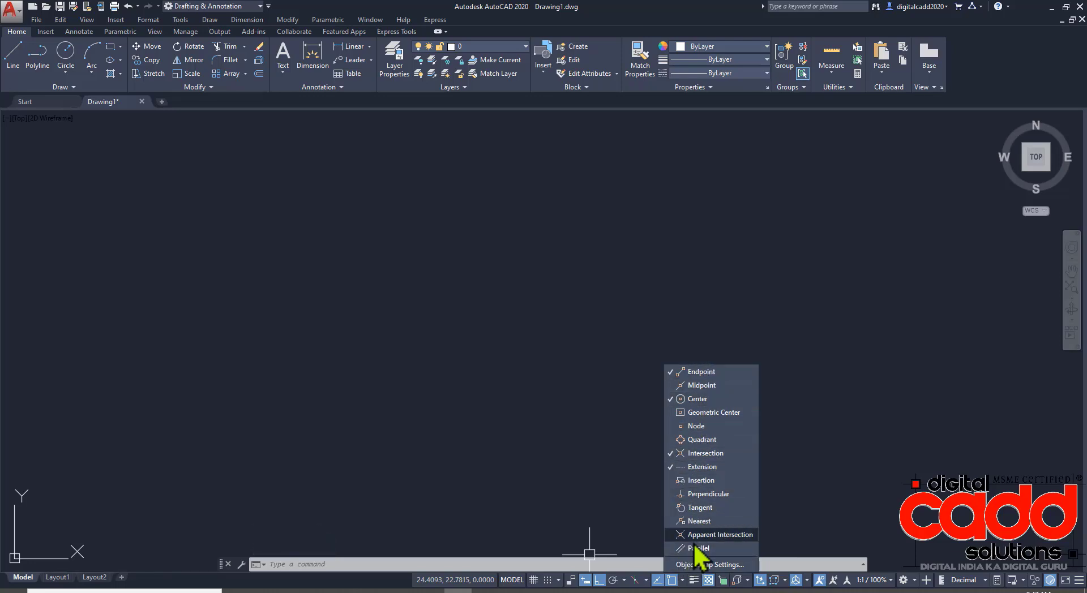
left_click(719, 568)
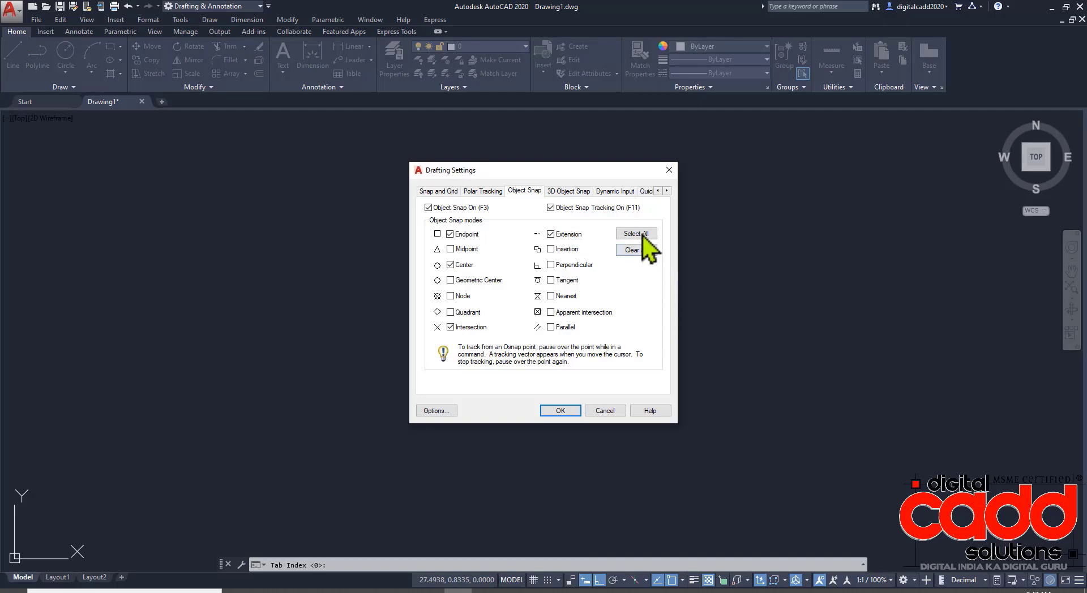
left_click(638, 236)
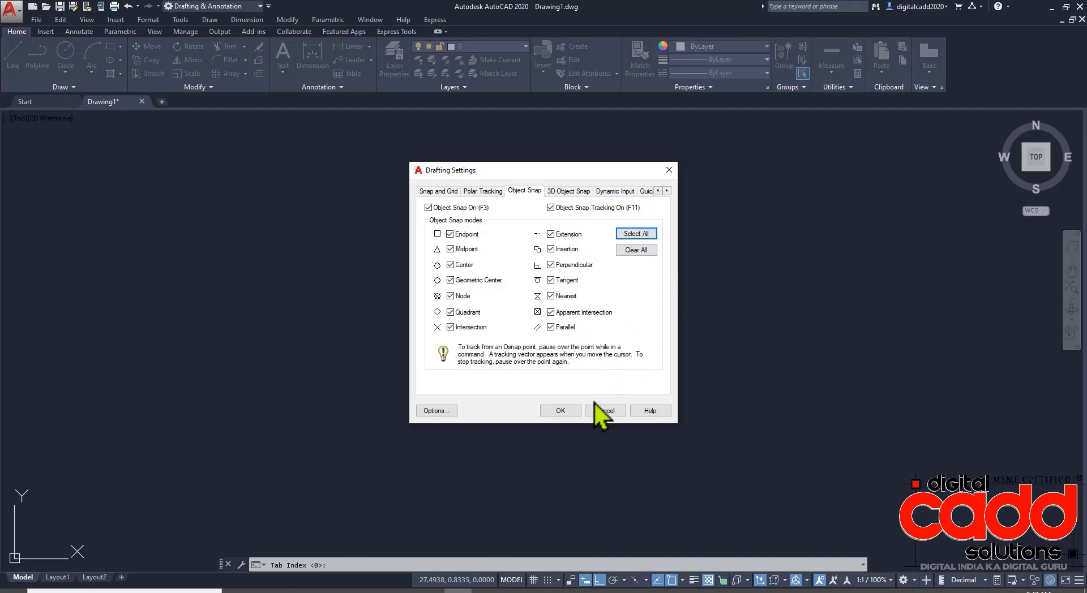
left_click(560, 411)
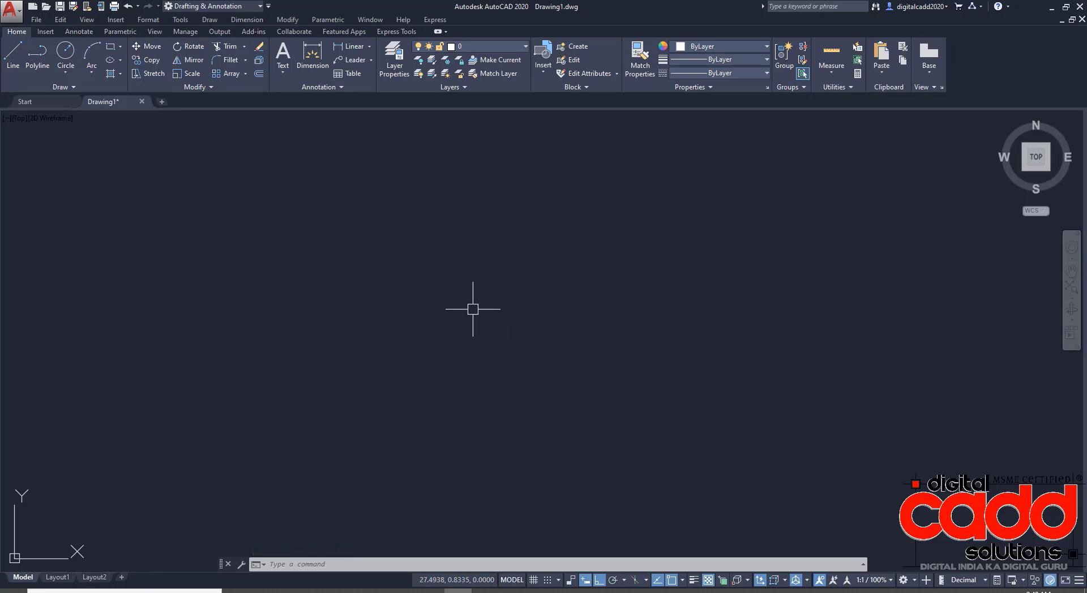
- Set the crosshair size to 25 in the display options and accept the change
right_click(452, 205)
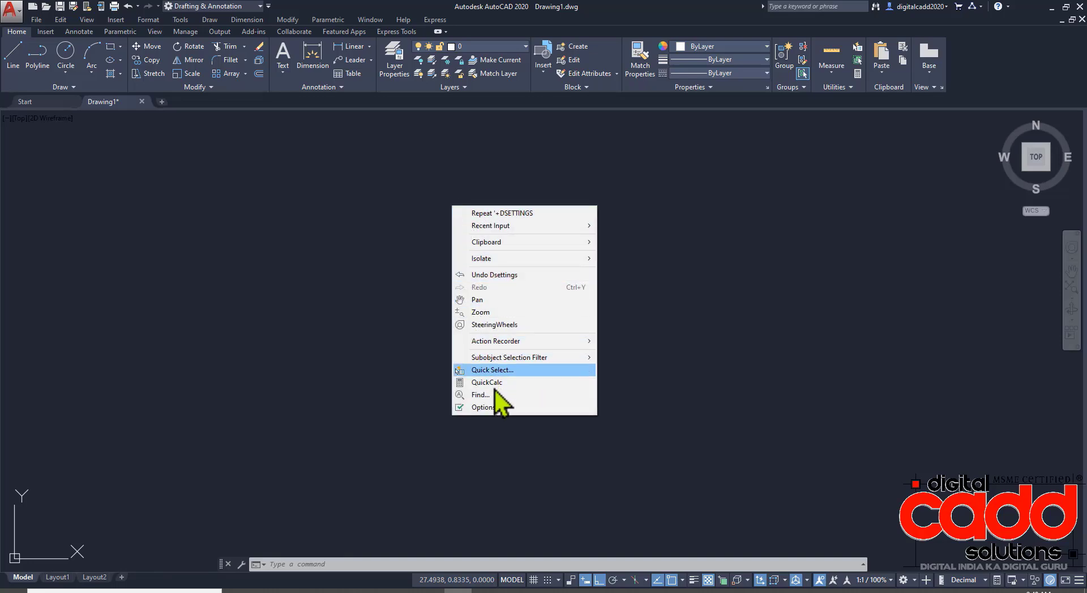
left_click(484, 407)
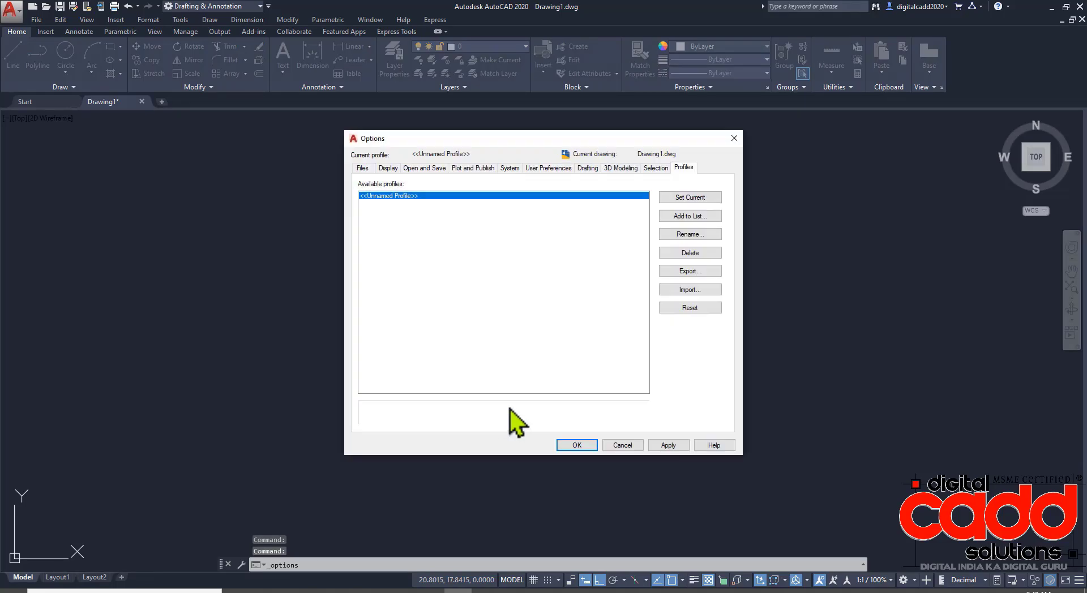
left_click(388, 168)
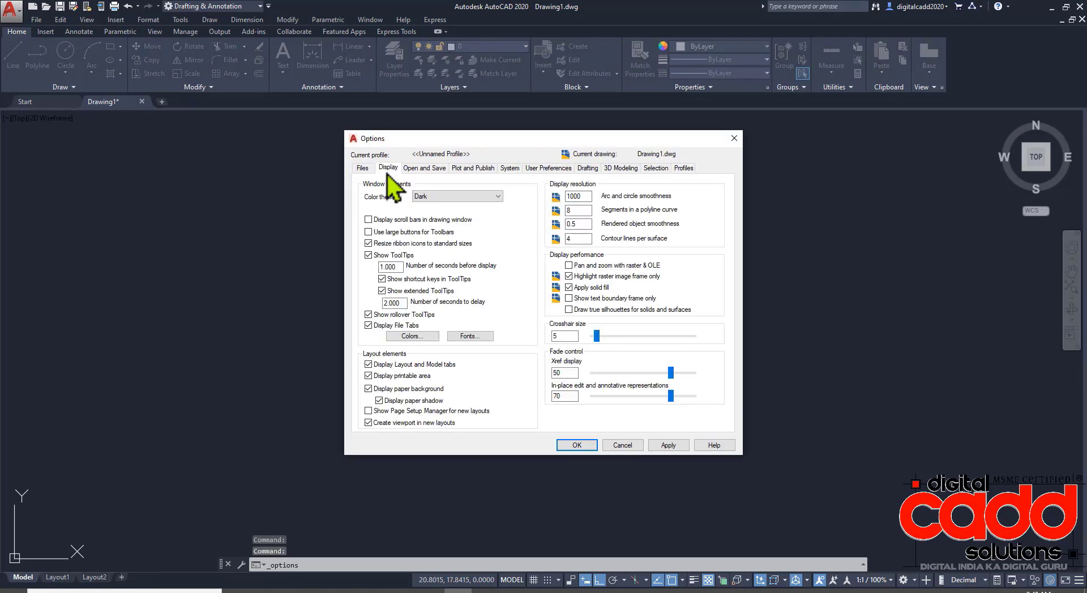
double_click(555, 336)
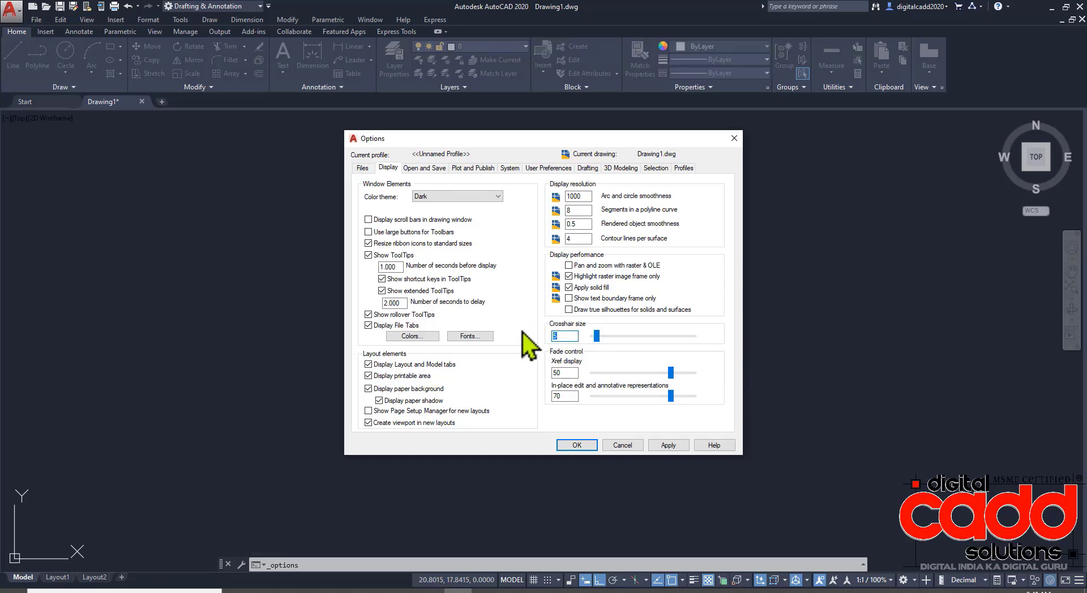
type("25")
double_click(557, 337)
left_click(583, 445)
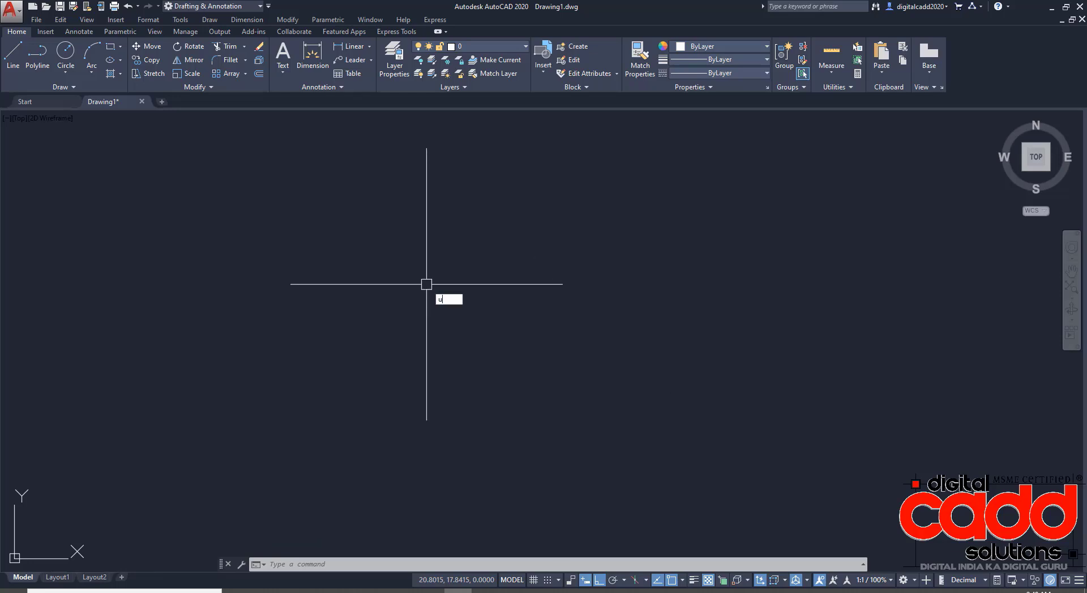
- Configure the drawing units to Decimal length with 0.00 precision and Millimeters as the insertion scale
type("n")
key("Return")
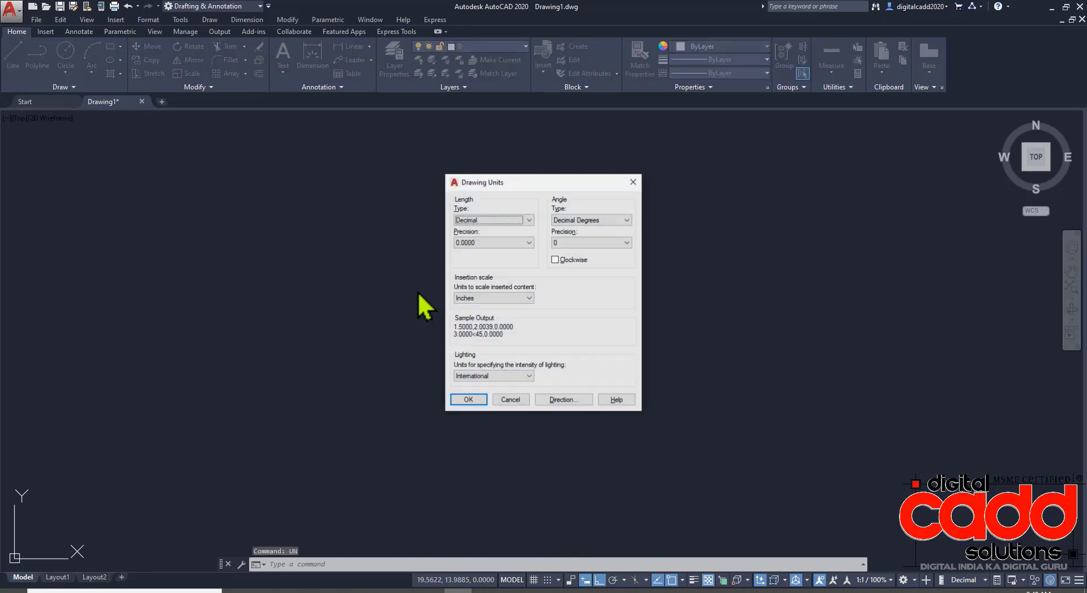
left_click(493, 221)
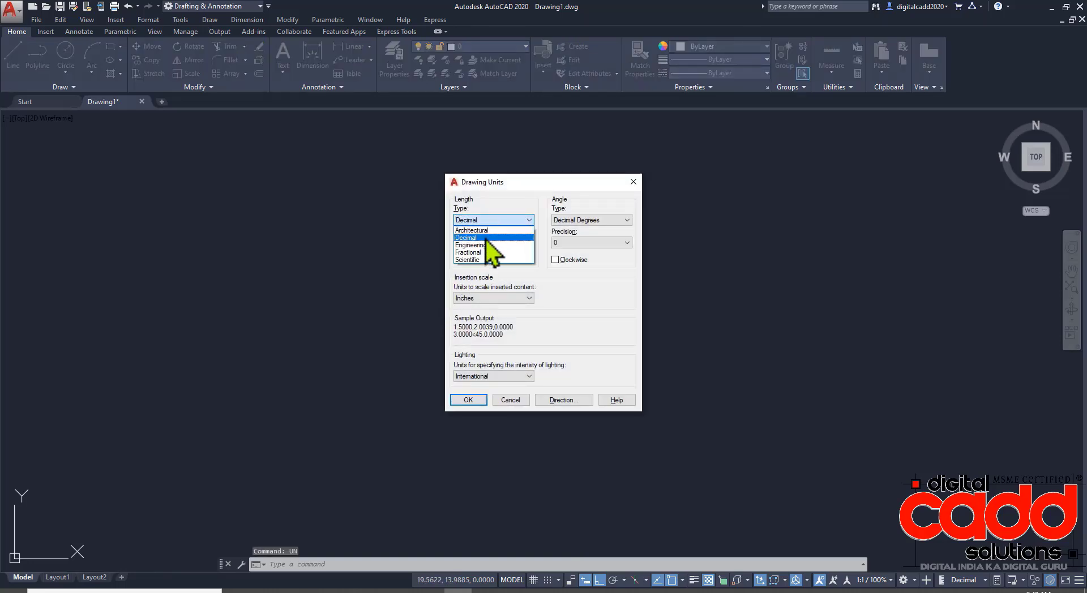
left_click(485, 238)
left_click(480, 243)
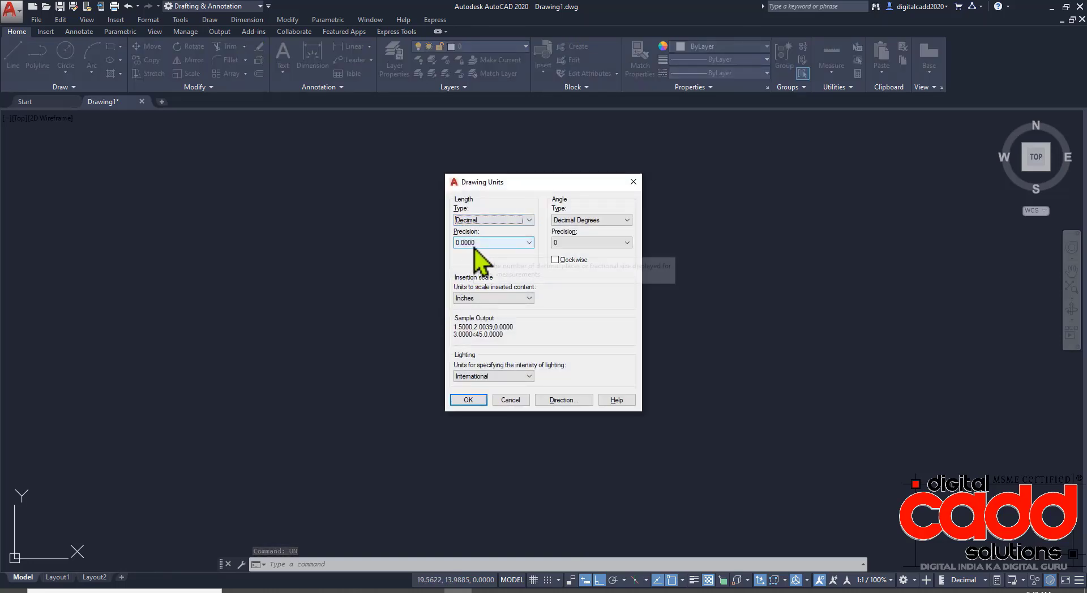
left_click(477, 267)
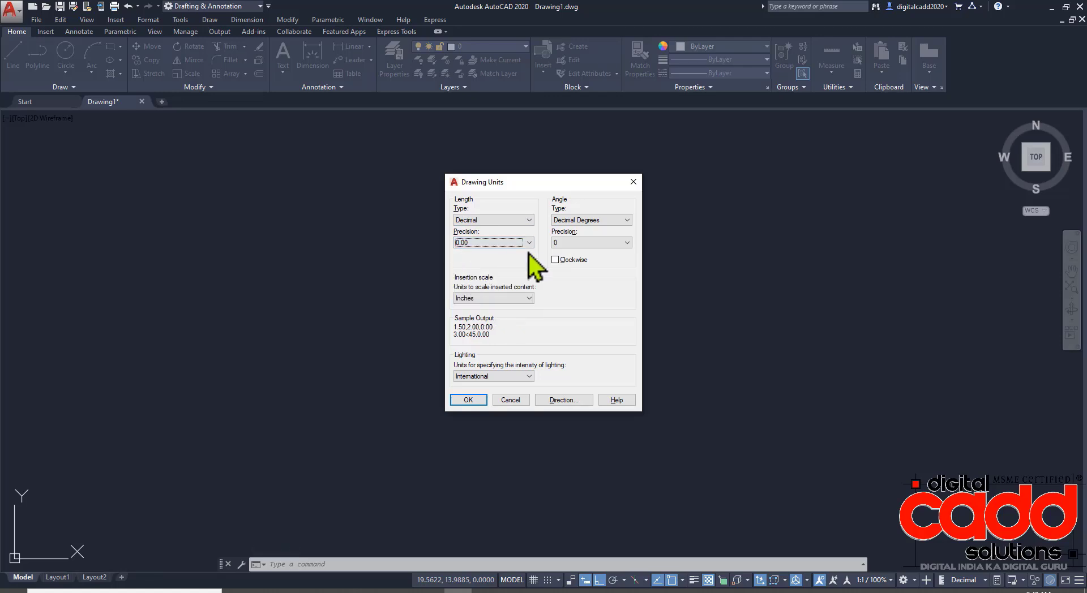
left_click(490, 298)
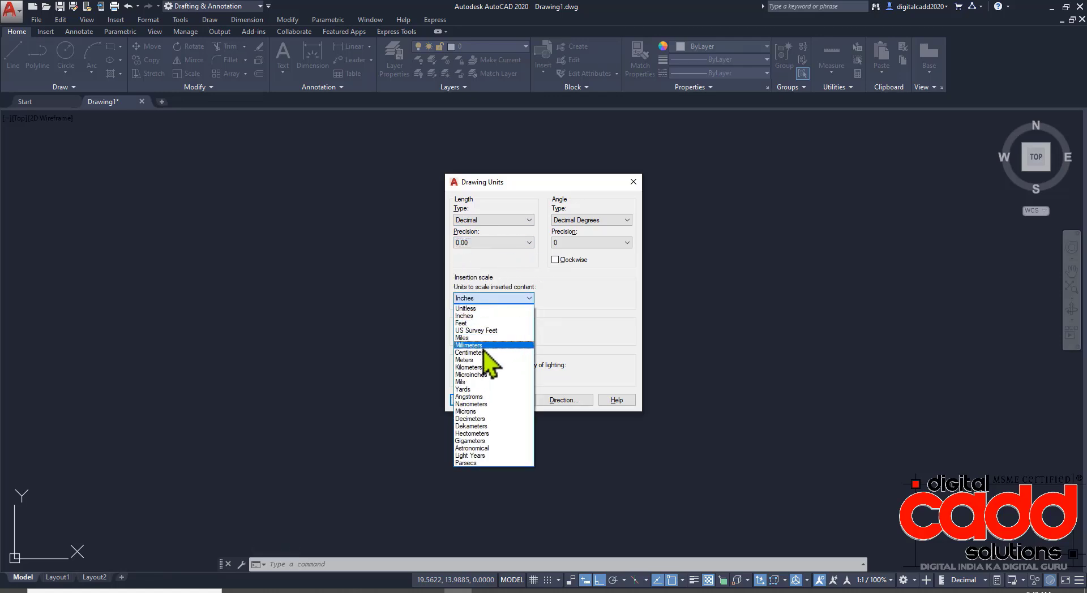
left_click(484, 340)
left_click(470, 399)
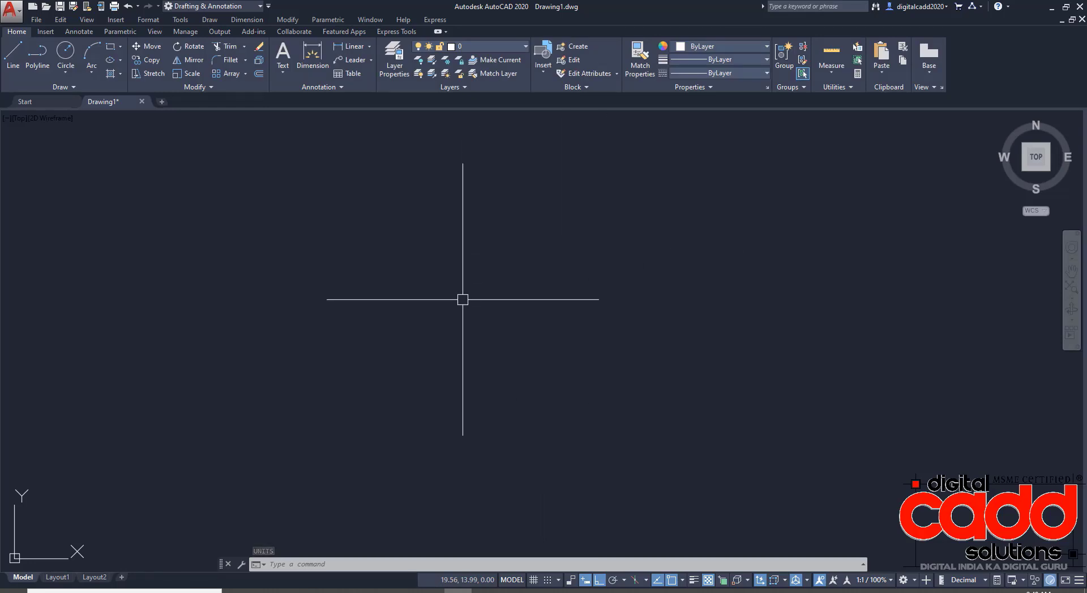
- Draw a horizontal line 10 mm long in the lower middle of the drawing area
left_click(17, 67)
left_click(462, 393)
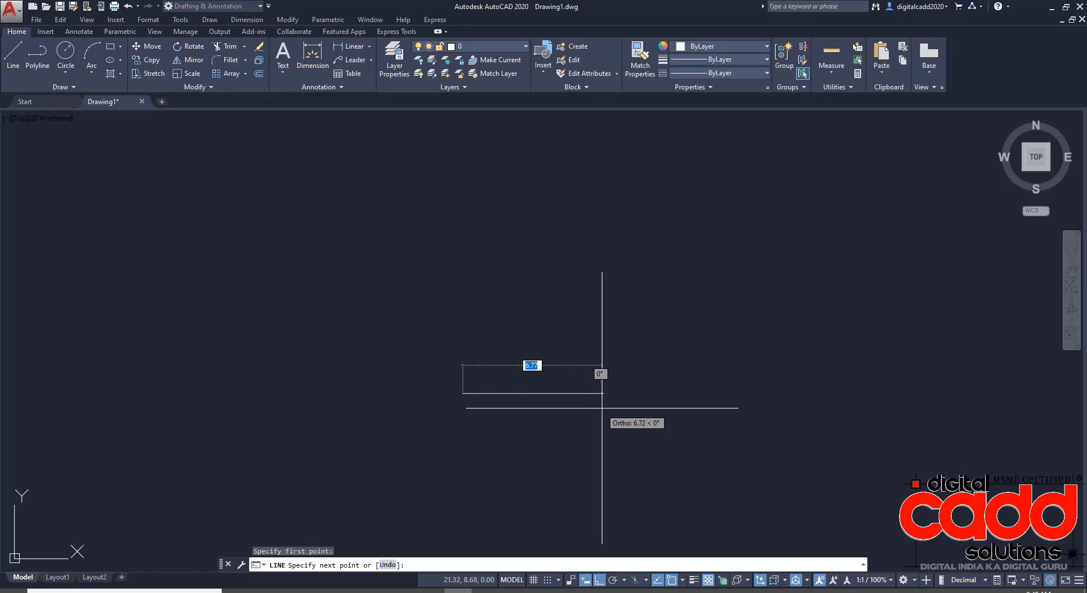
type("10")
key("Return")
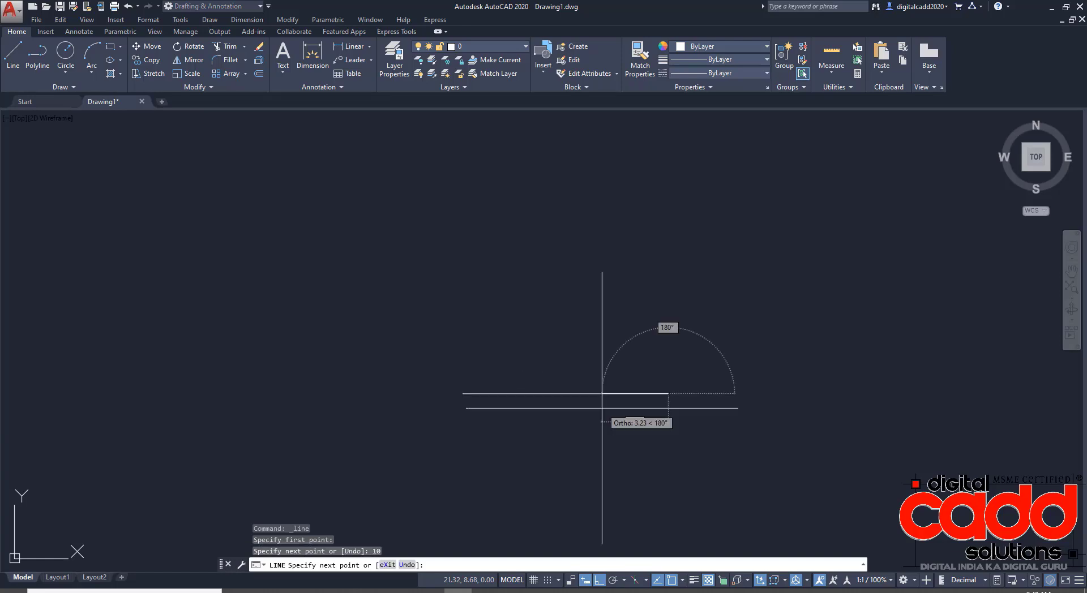
key("Return")
- Measure the distance between the two endpoints of the horizontal line, then leave the measurement
scroll(635, 407, "up", 2)
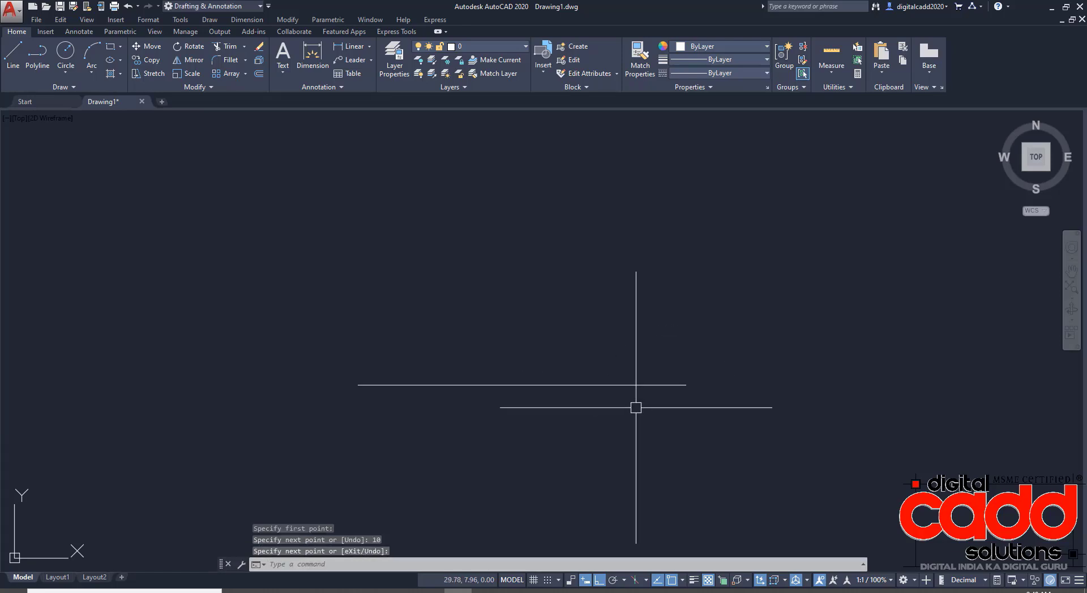
left_click(830, 71)
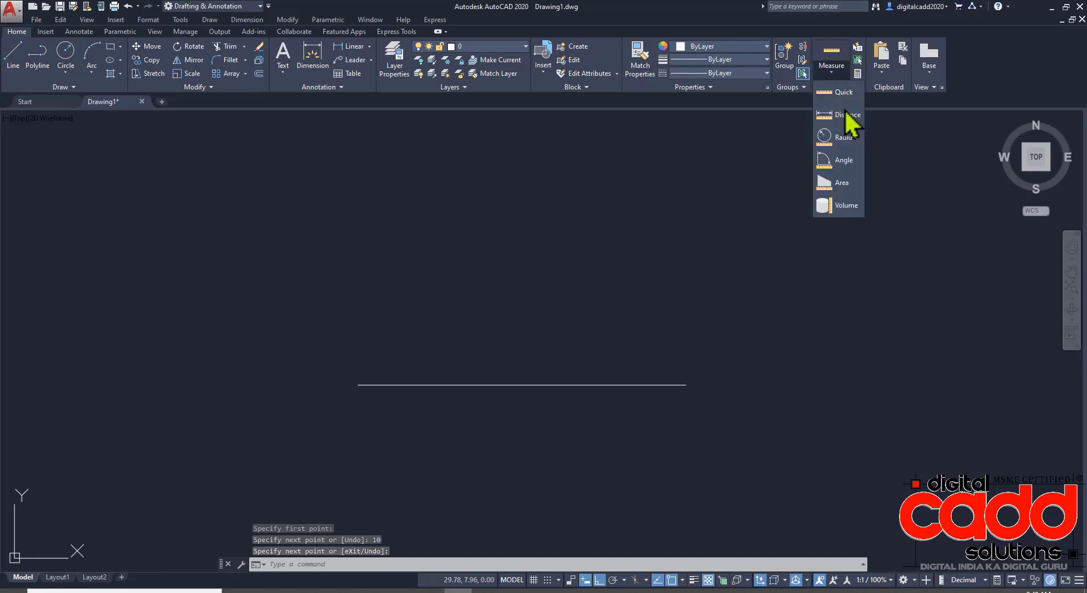
left_click(846, 115)
left_click(358, 385)
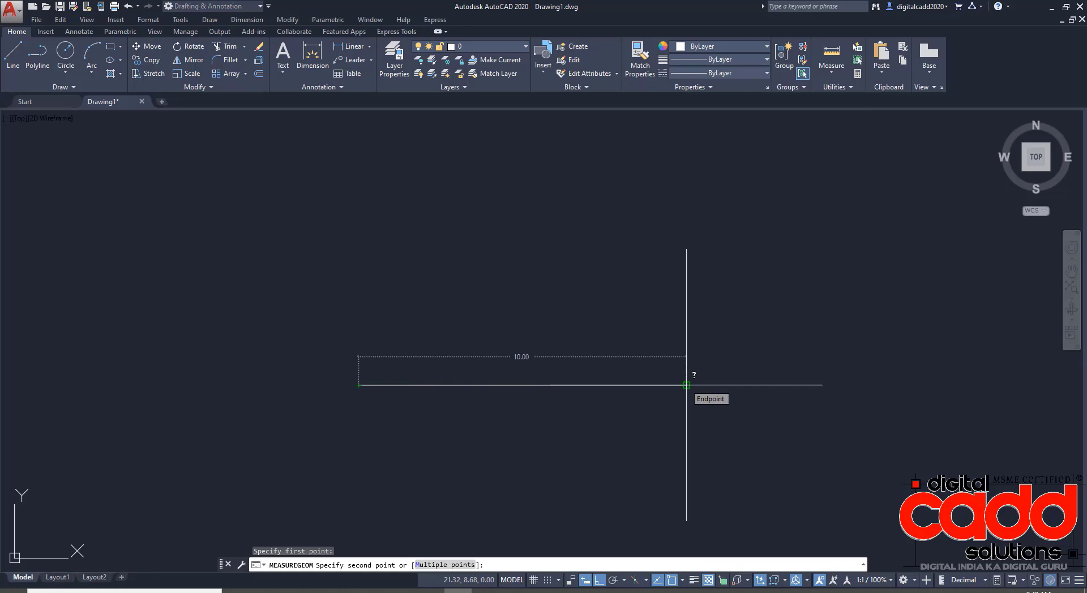
key("Escape")
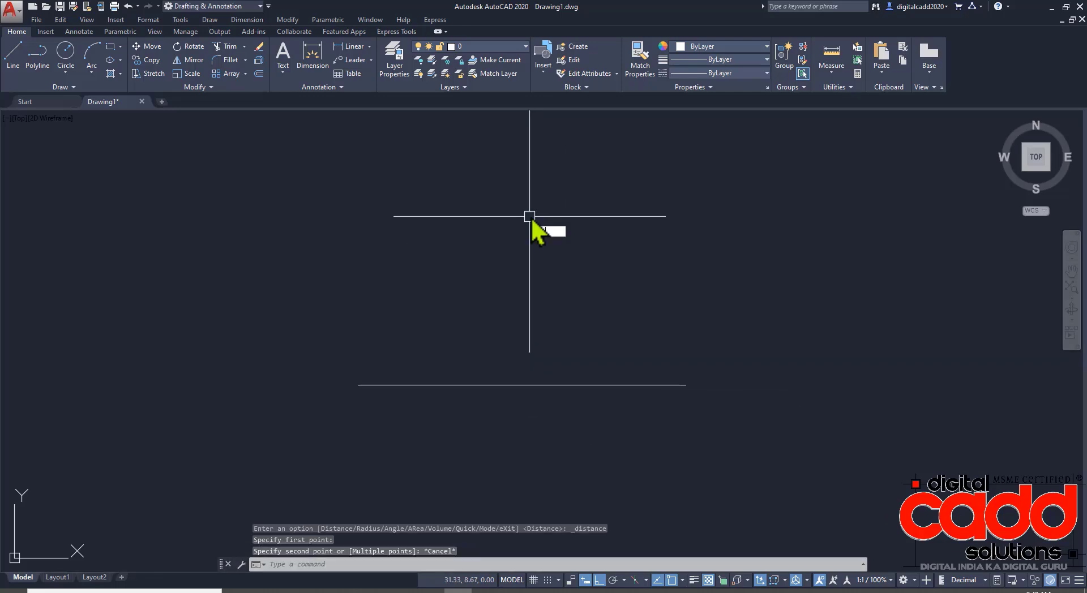
- Configure the drawing units to Engineering length with 0'-0" precision and Inches as the insertion scale
type("UN")
key("Return")
left_click(494, 220)
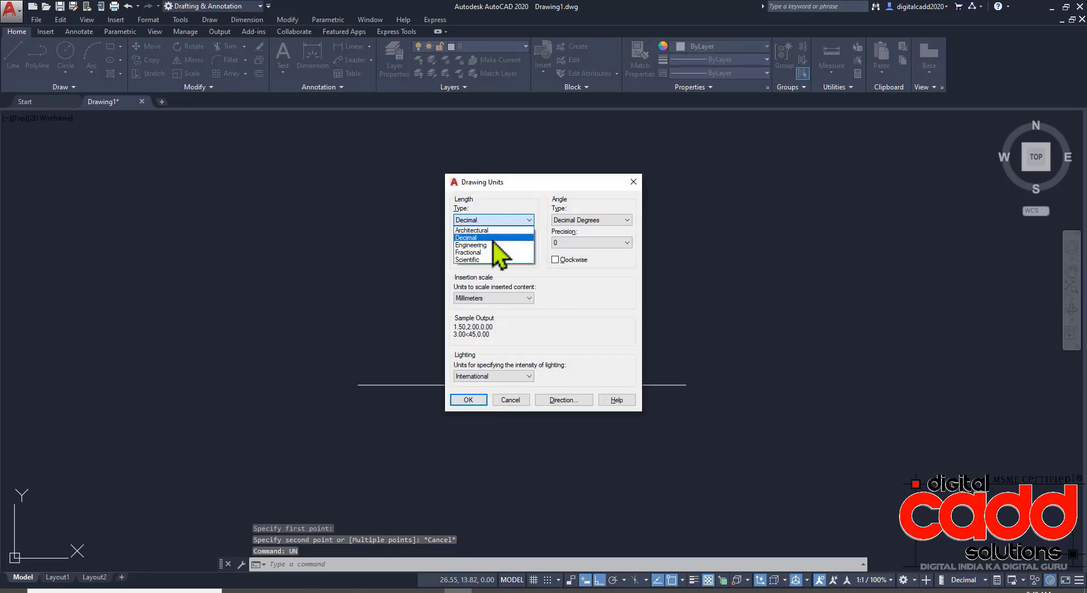
left_click(475, 245)
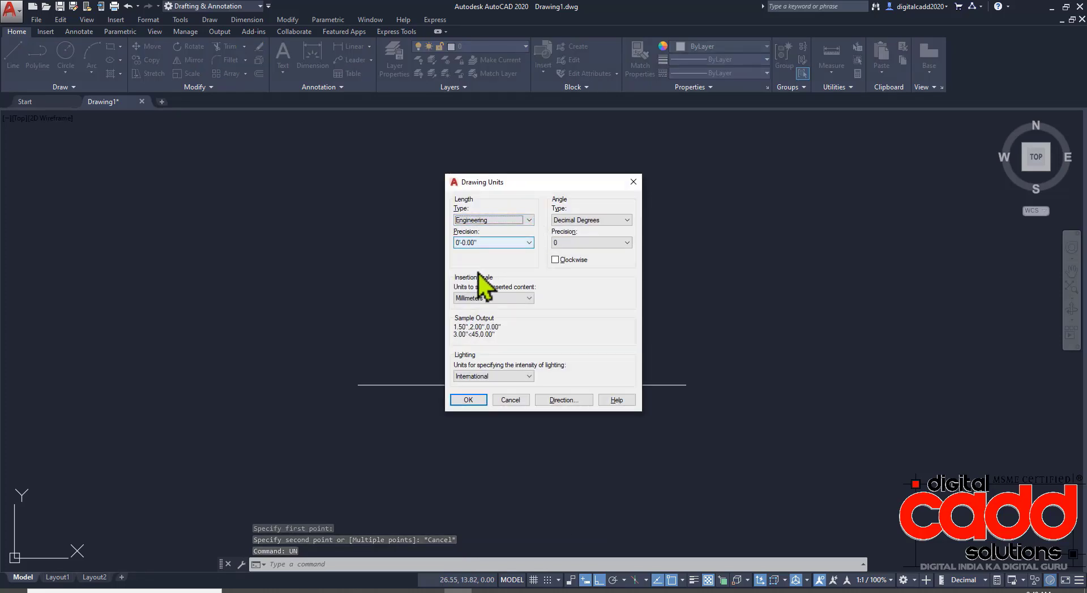
left_click(486, 242)
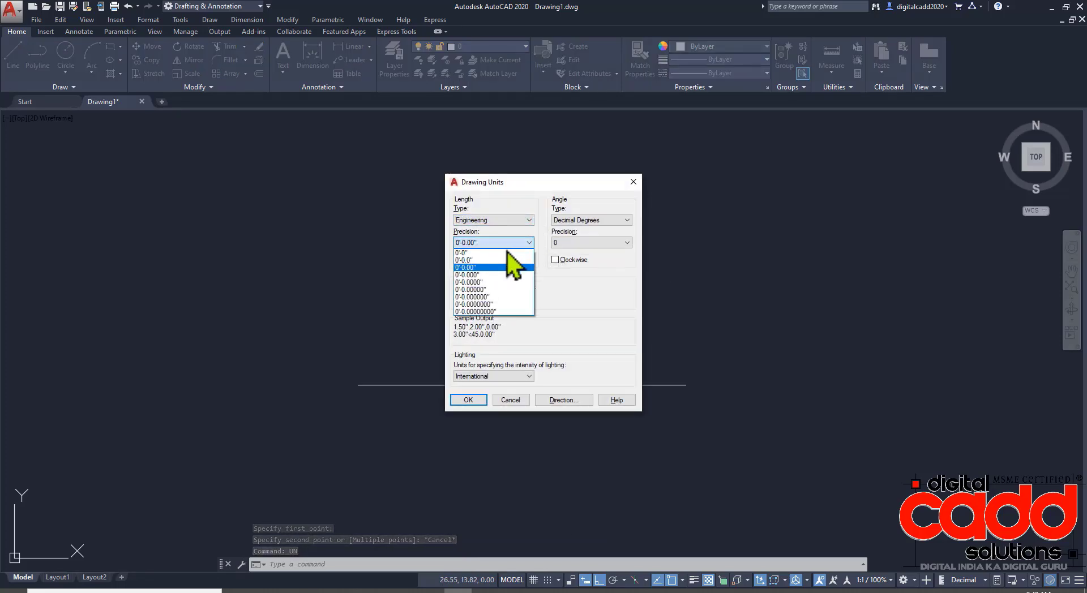
left_click(477, 253)
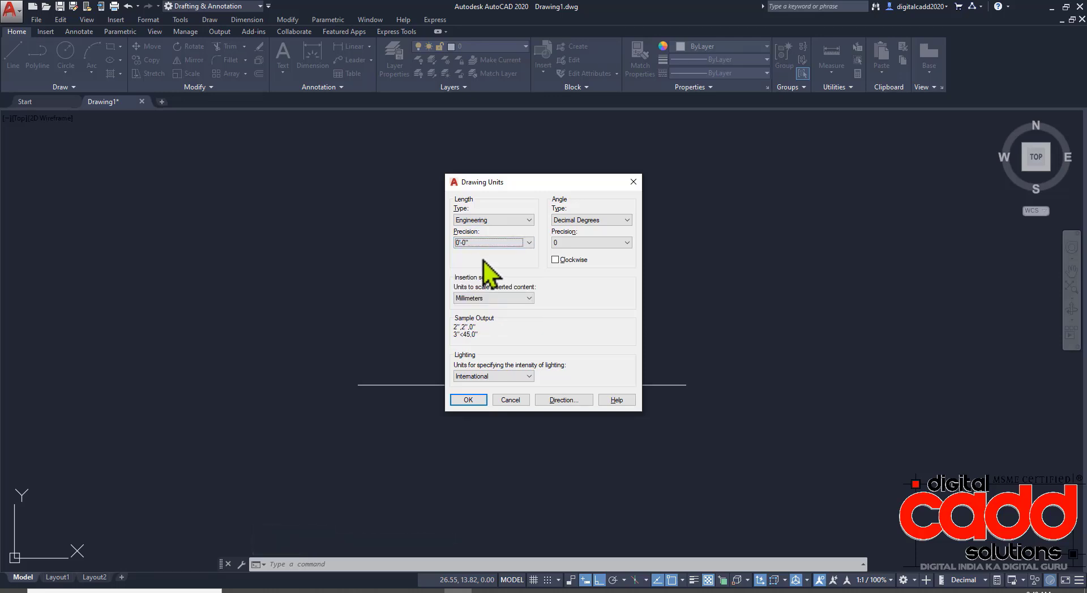
left_click(491, 299)
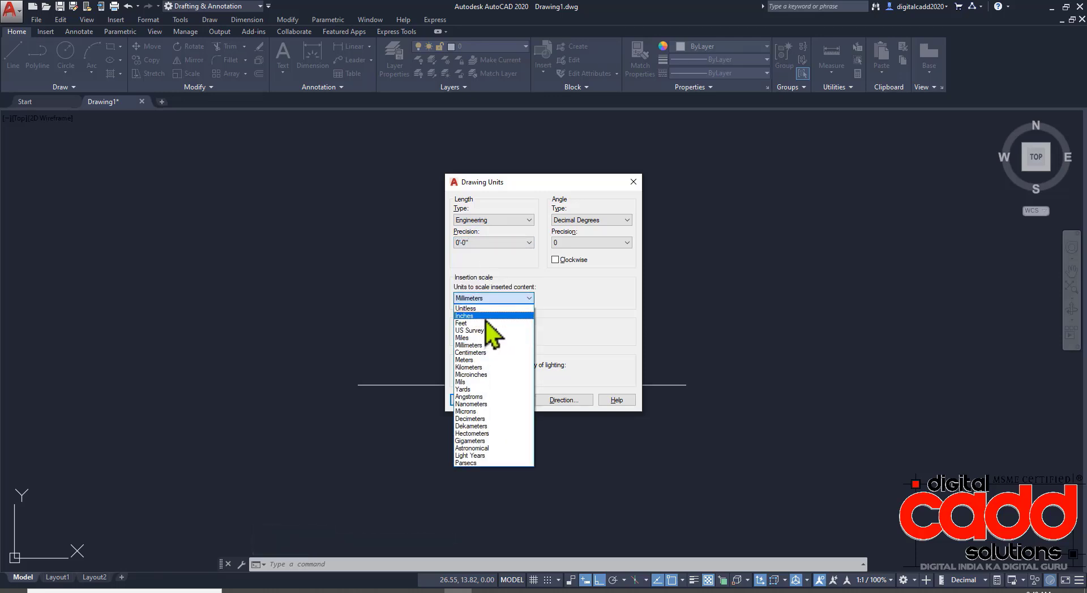
left_click(486, 323)
left_click(479, 400)
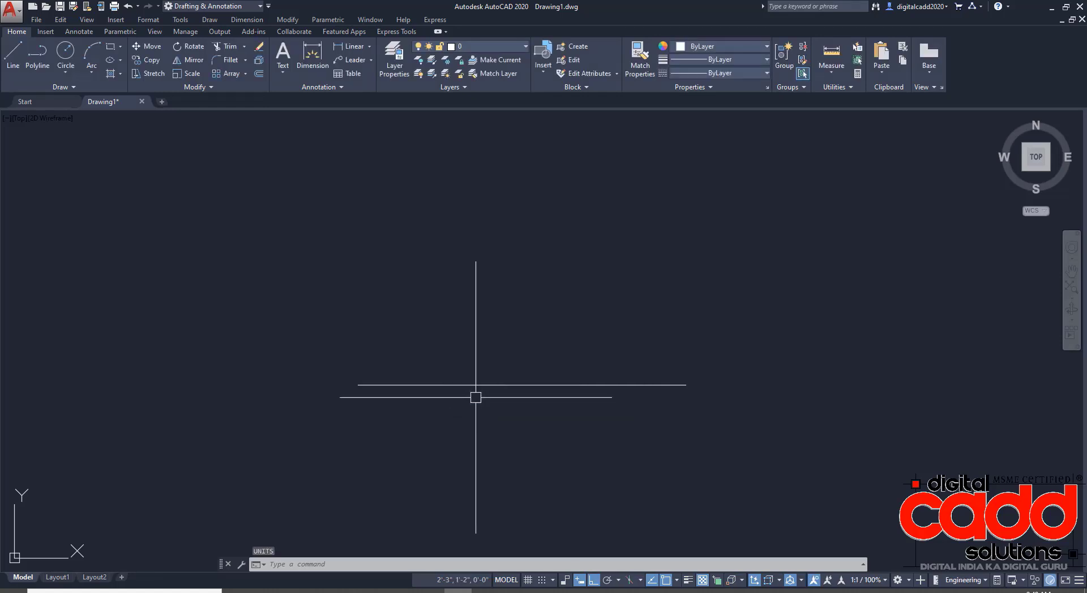
- Draw a horizontal line 10 inches long above the existing horizontal line
left_click(14, 57)
left_click(396, 300)
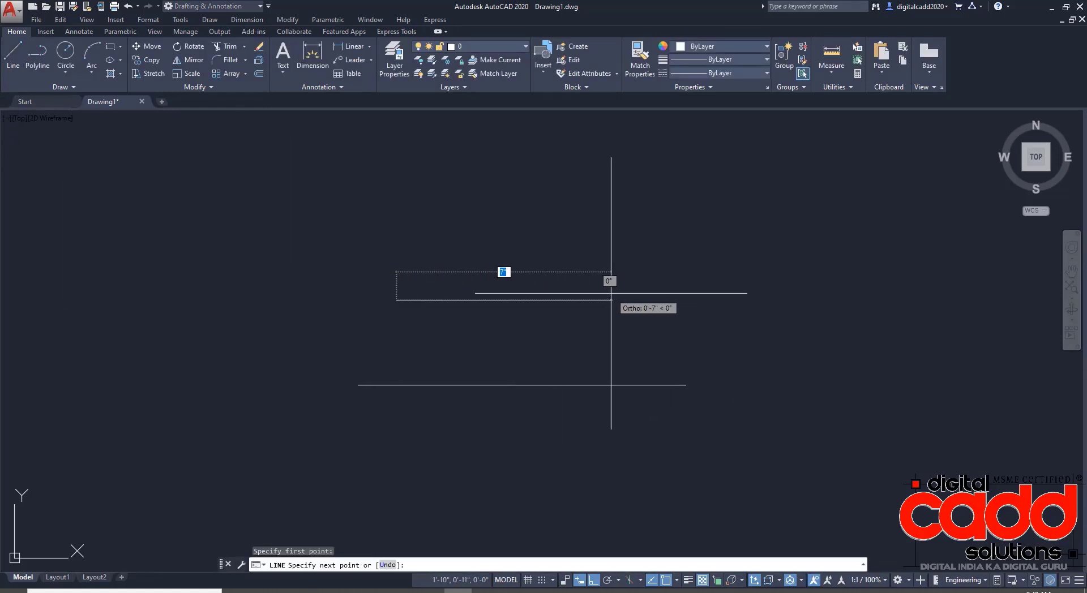
type("10")
key("Return")
key("Return")
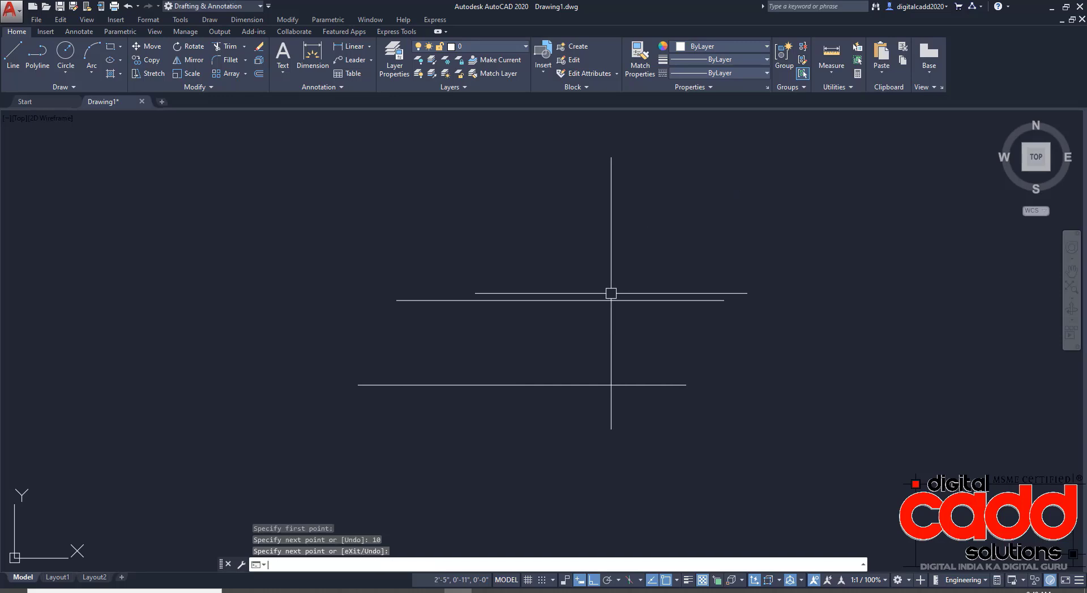
- Measure the distance between the endpoints of the upper horizontal line, then leave the measurement
middle_click_drag(806, 333, 767, 341)
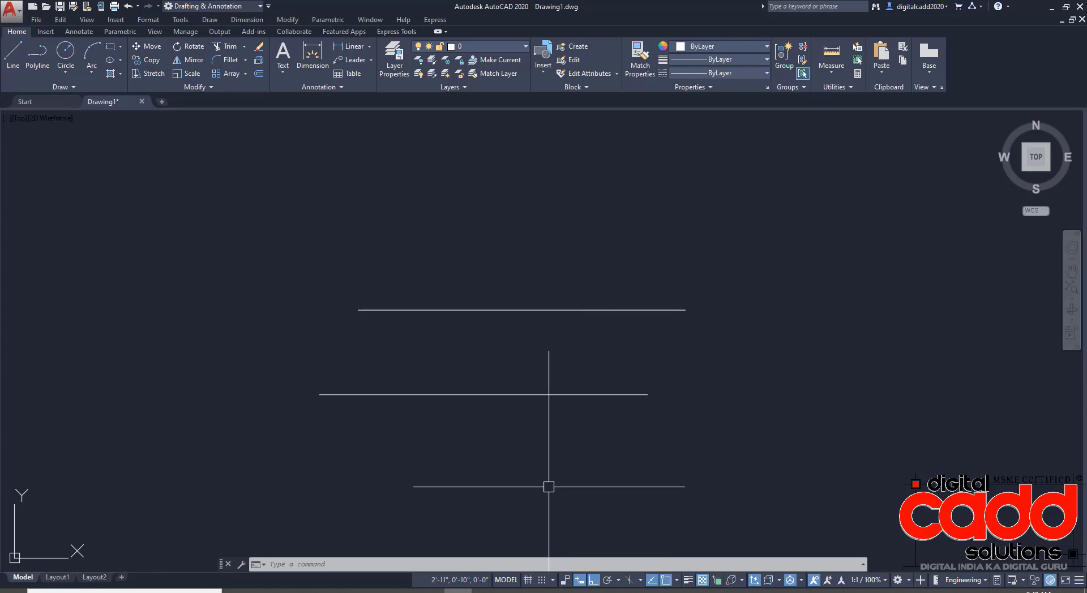
left_click(837, 69)
left_click(847, 114)
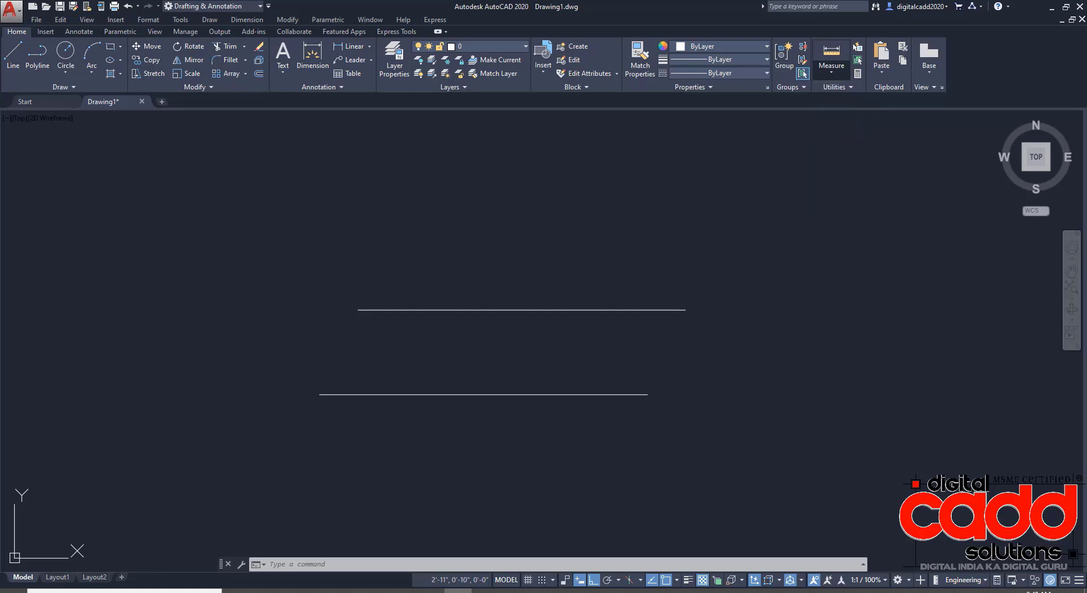
left_click(358, 309)
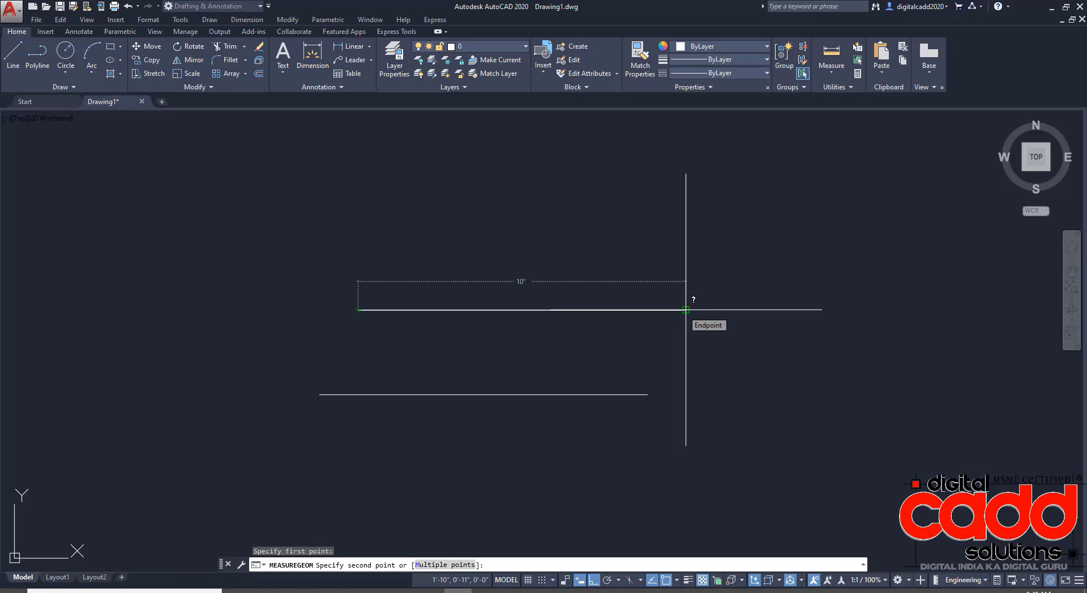
key("Escape")
- Select both horizontal lines with a crossing window and erase them
left_click(626, 242)
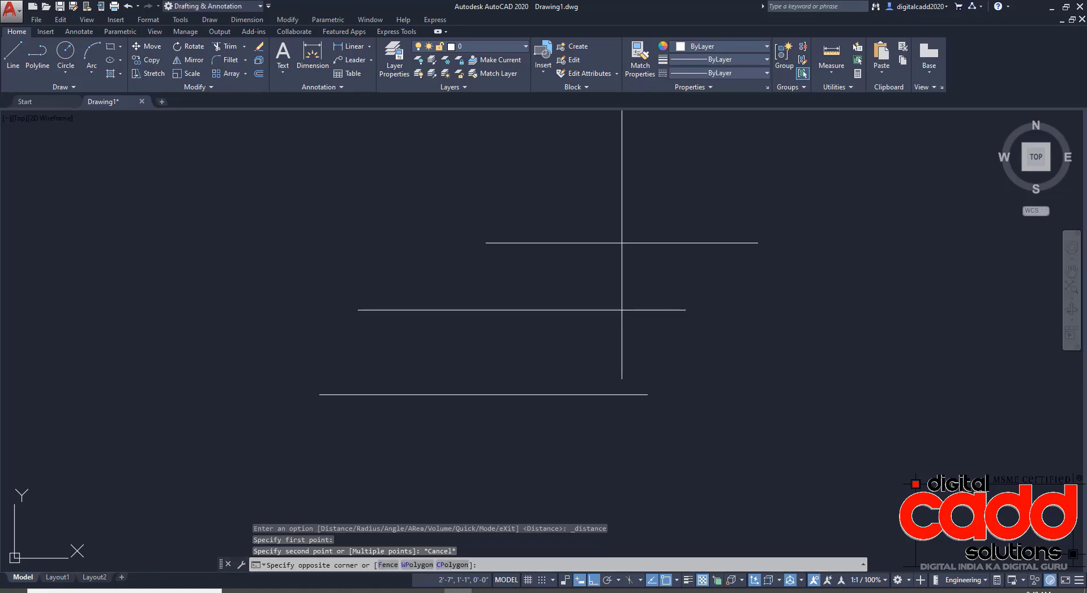
left_click(512, 414)
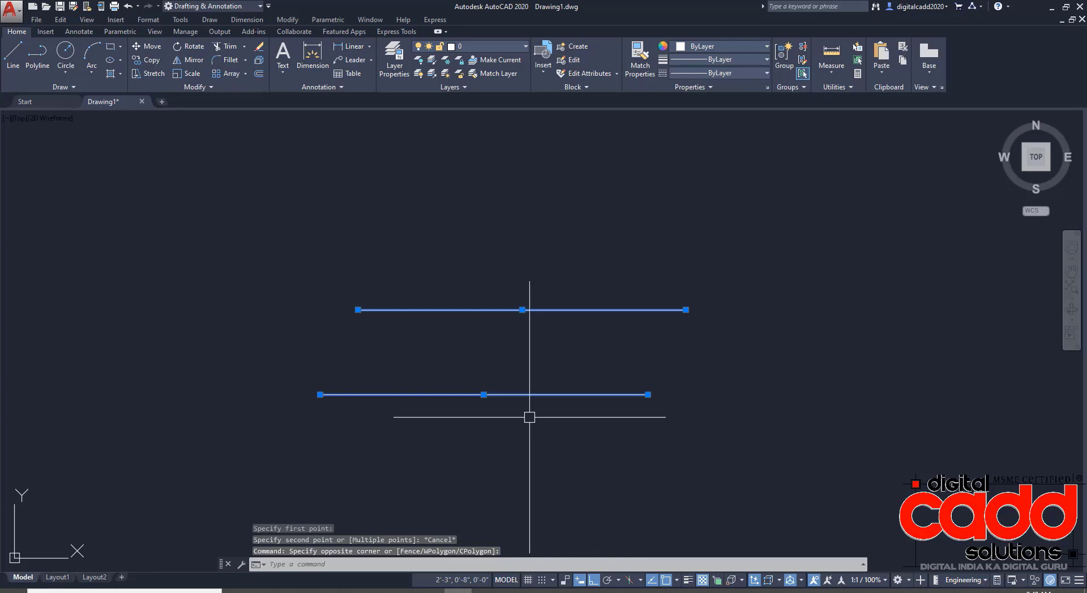
key("Delete")
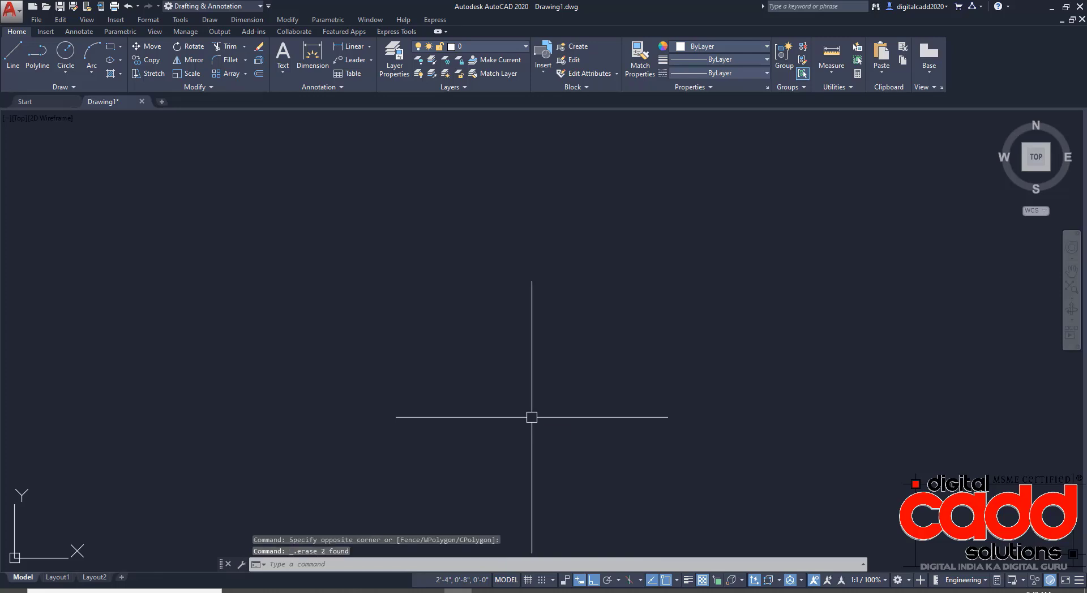
- Configure the drawing units to Decimal length with 0.00 precision and Millimeters as the insertion scale
type("UN")
key("Return")
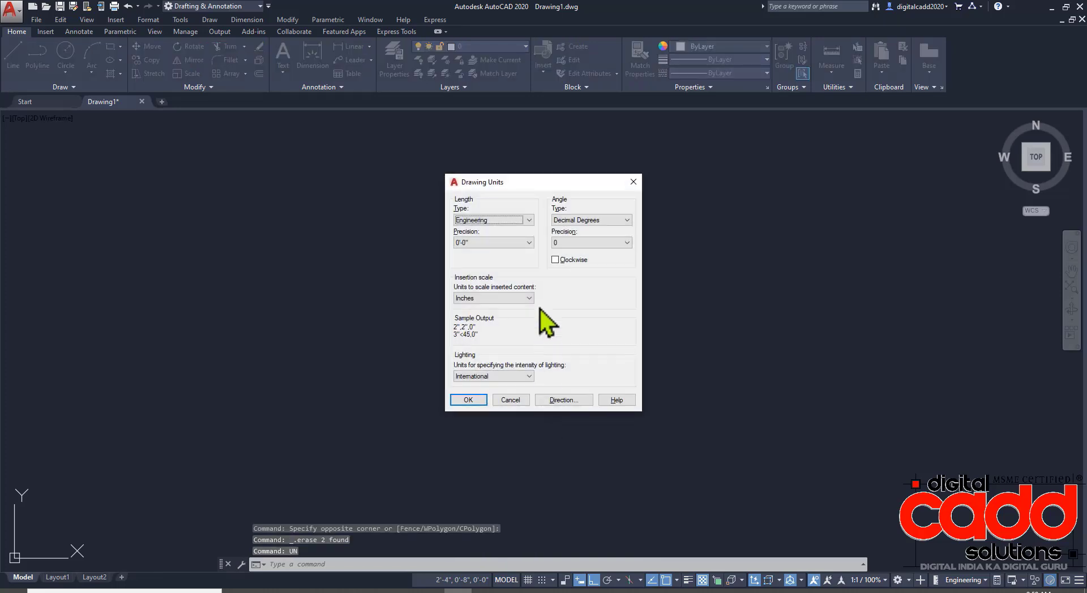
left_click(493, 220)
left_click(485, 236)
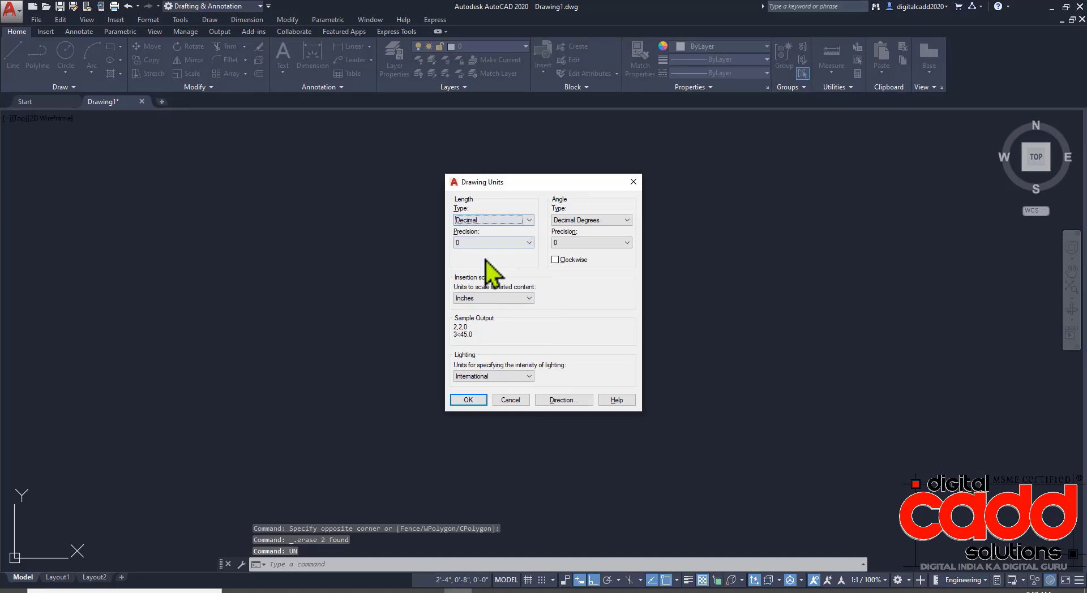
left_click(493, 242)
left_click(480, 265)
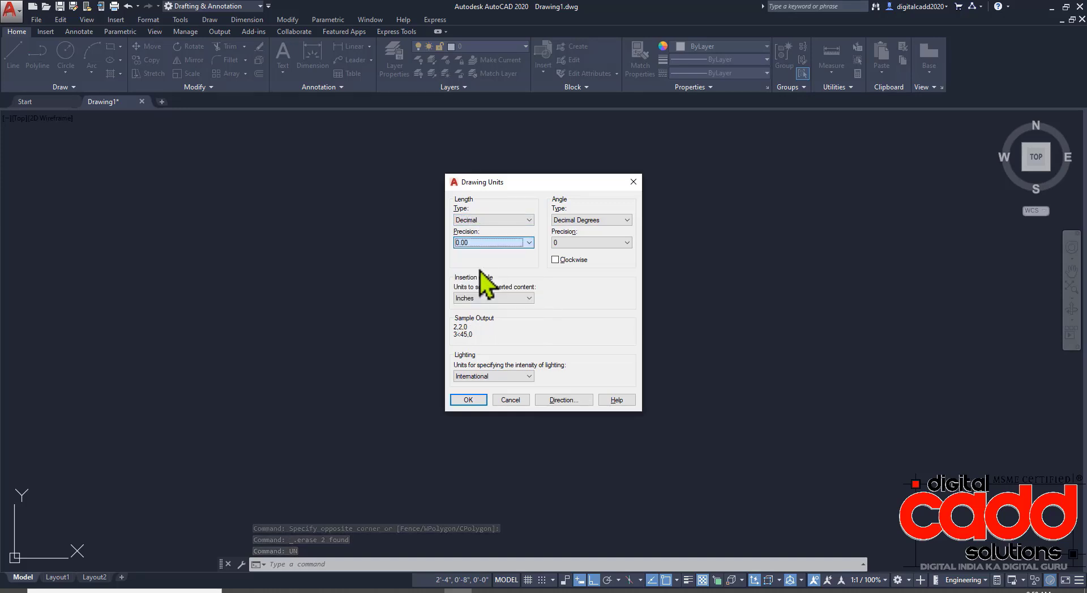
left_click(490, 298)
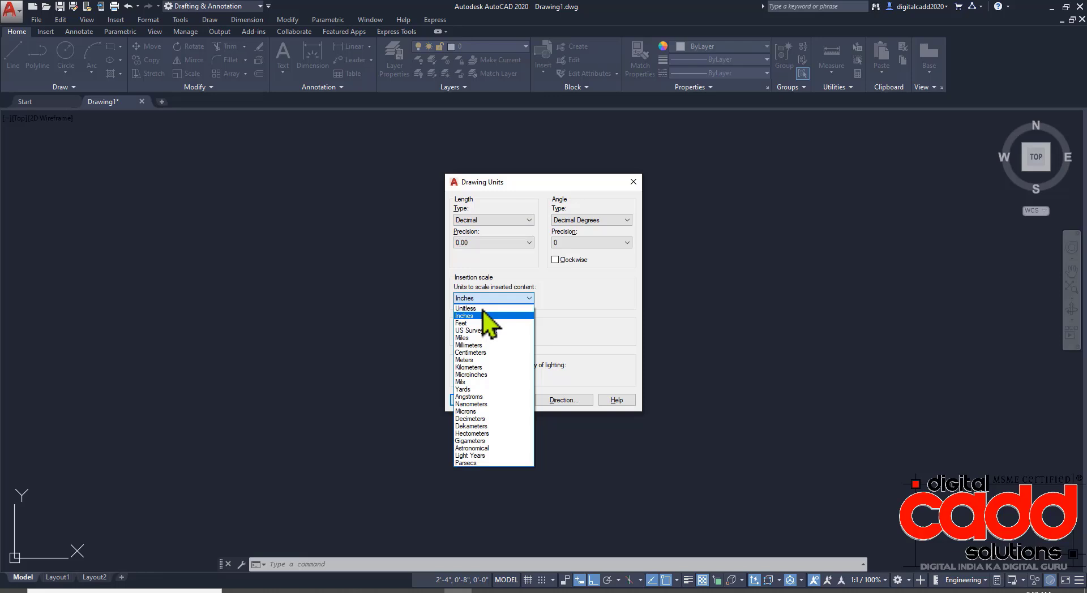
left_click(469, 346)
left_click(480, 401)
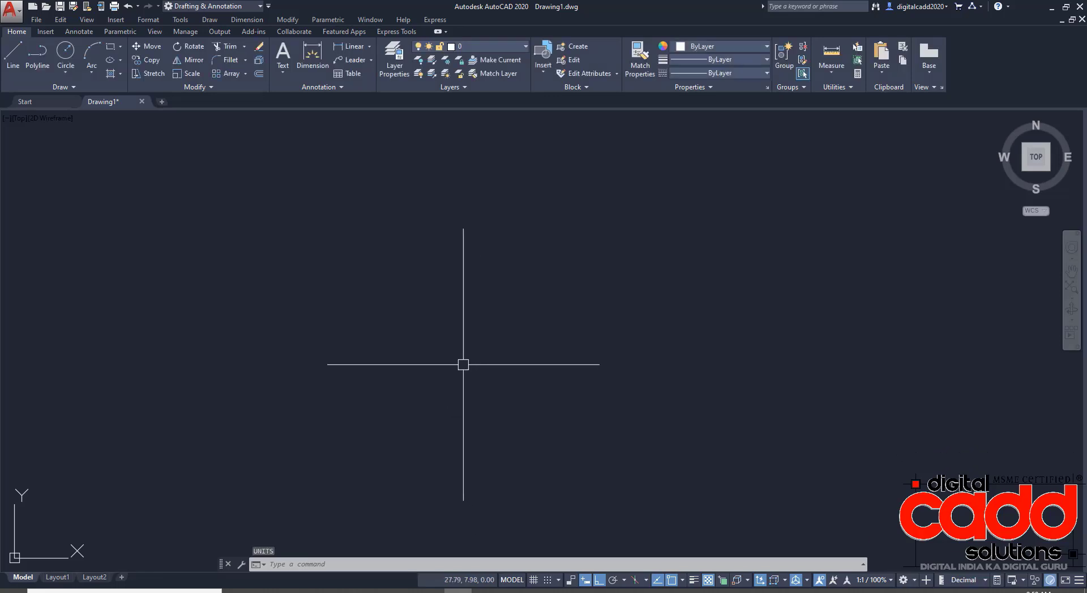
- Set the model space limits with the lower left corner at 0,0 and the upper right corner at 1000,1000
type("LIM")
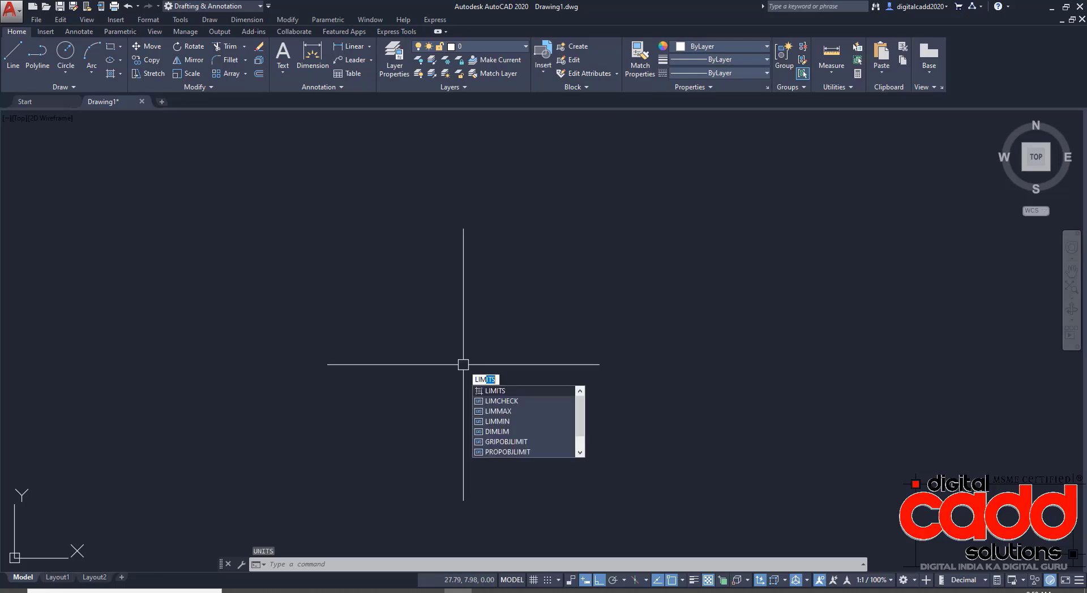
key("Return")
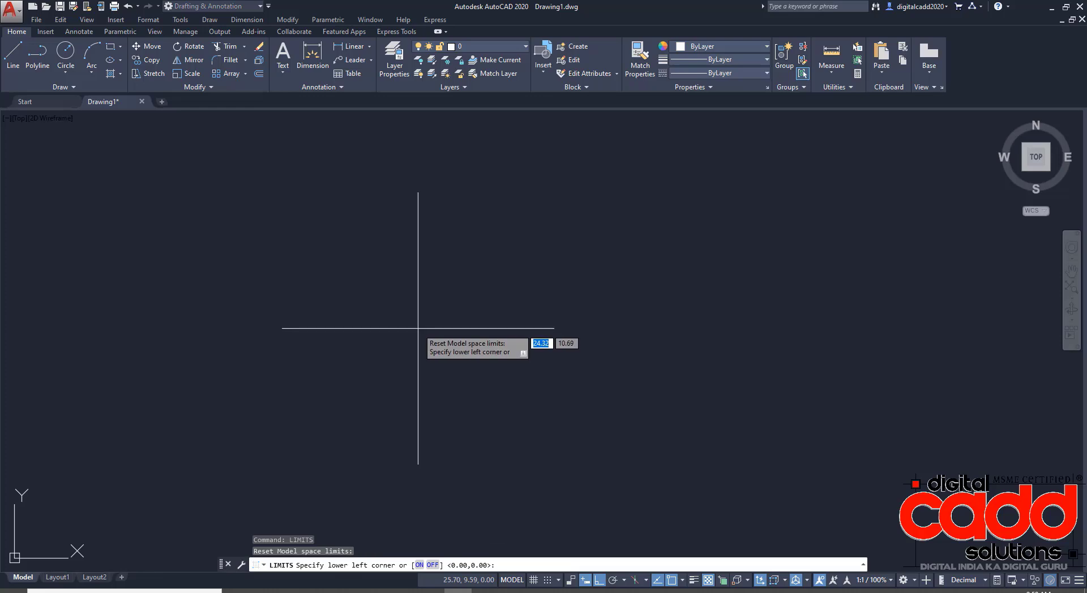
type("0")
key("Tab")
type("0")
key("Return")
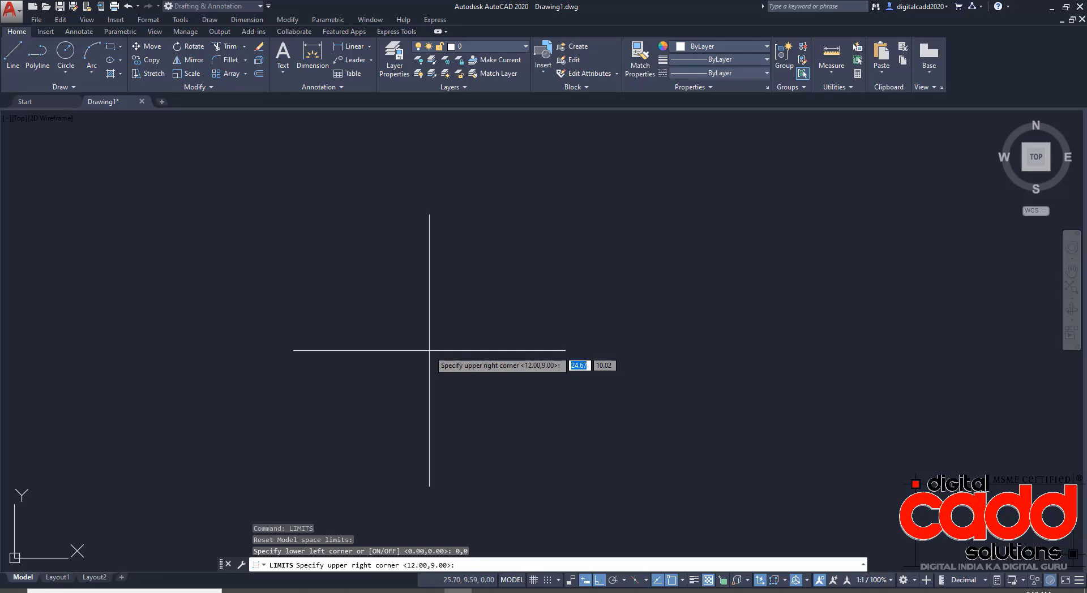
left_click_drag(297, 551, 438, 576)
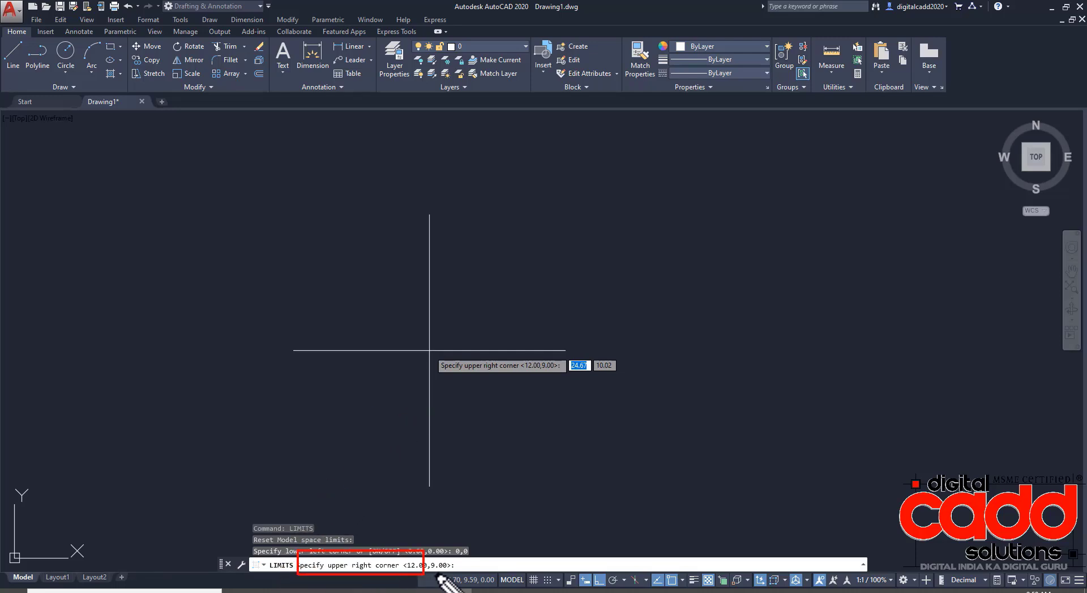
key("Escape")
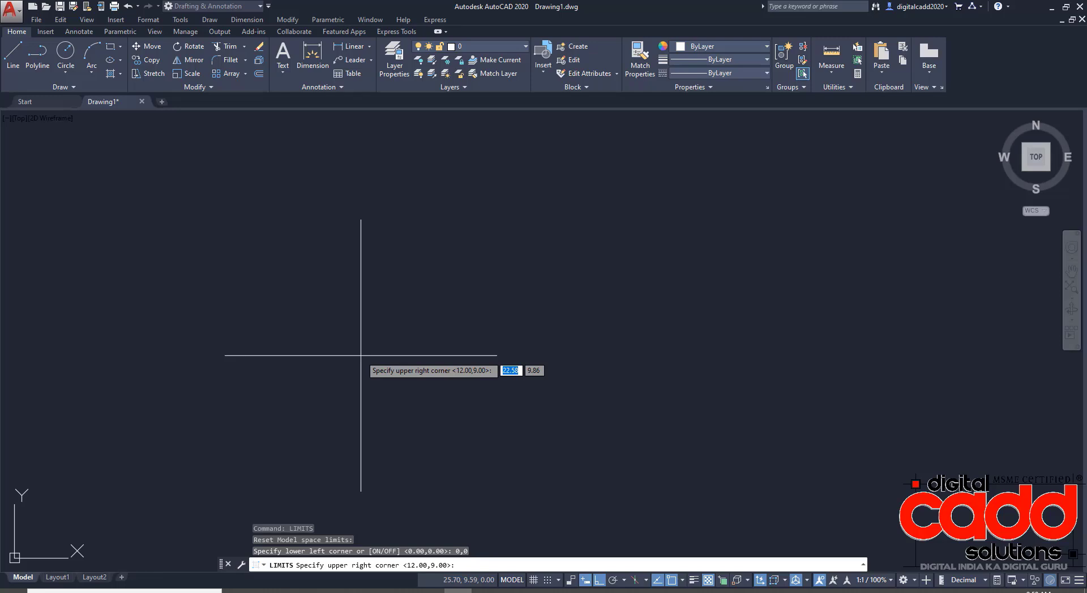
type("1000")
key("Tab")
type("1000")
key("Return")
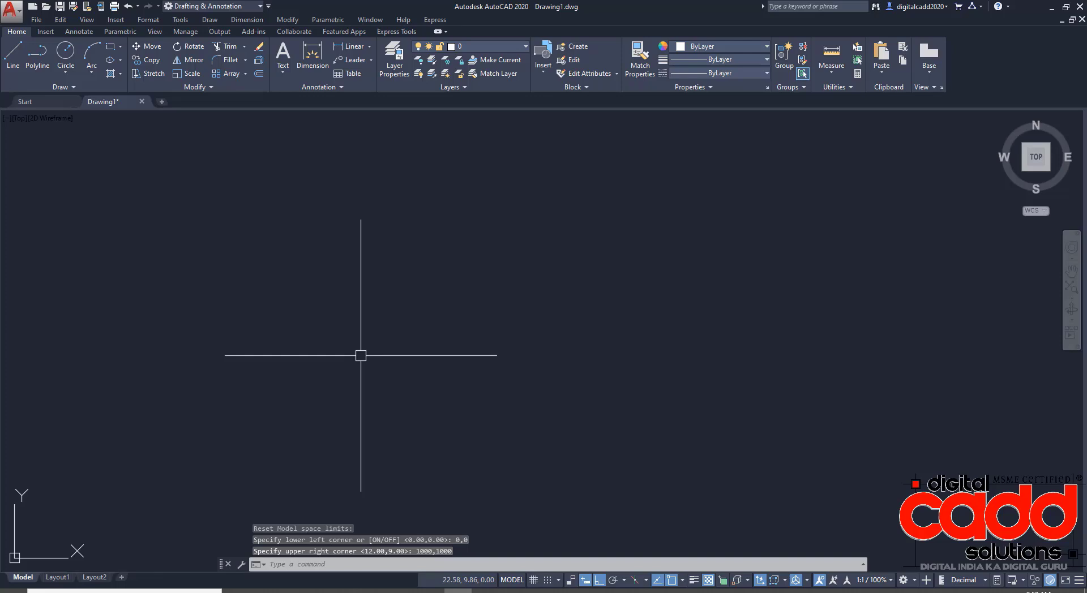
- Zoom to the full drawing limits with the All option, and dock the command line below the drawing area
type("z")
key("Return")
type("a")
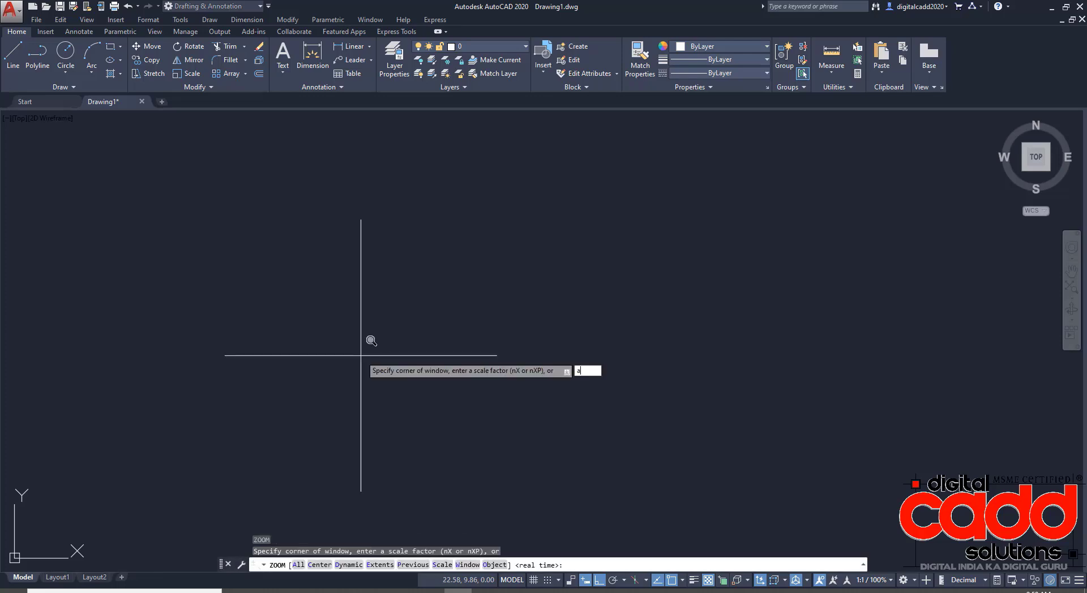
key("Return")
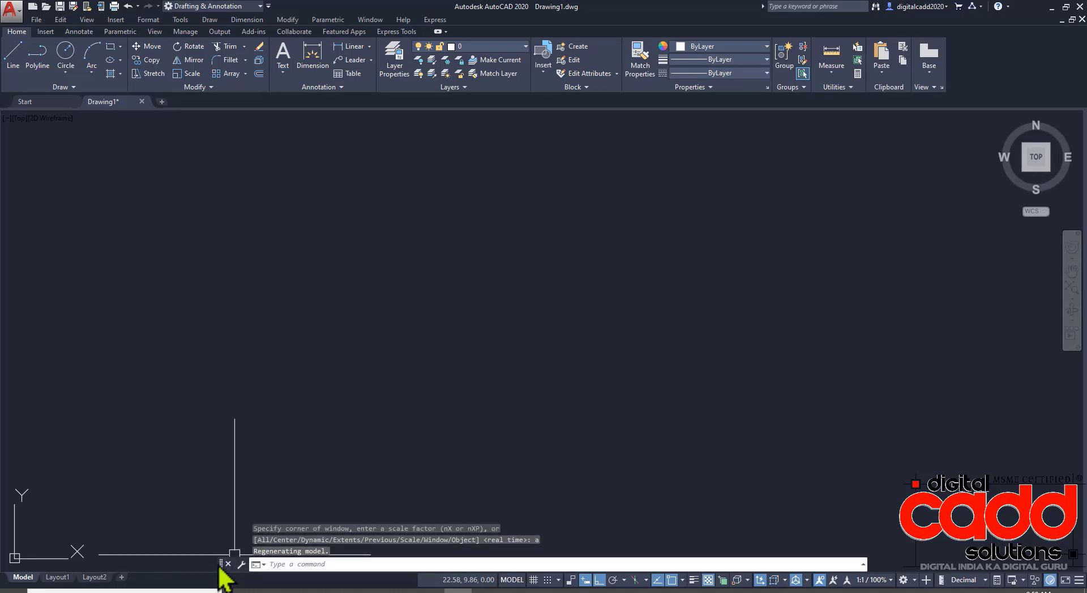
left_click_drag(222, 563, 57, 560)
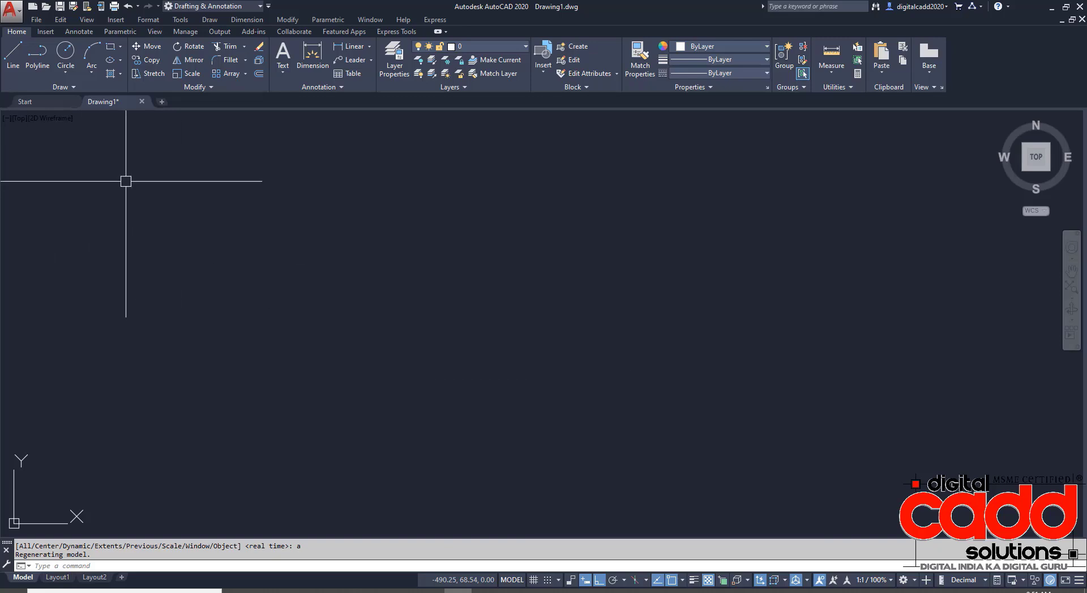
- Save the drawing as an AutoCAD Drawing Template (*.dwt) named "my drawing template", accepting the English measurement and unreconciled layers options
left_click(59, 7)
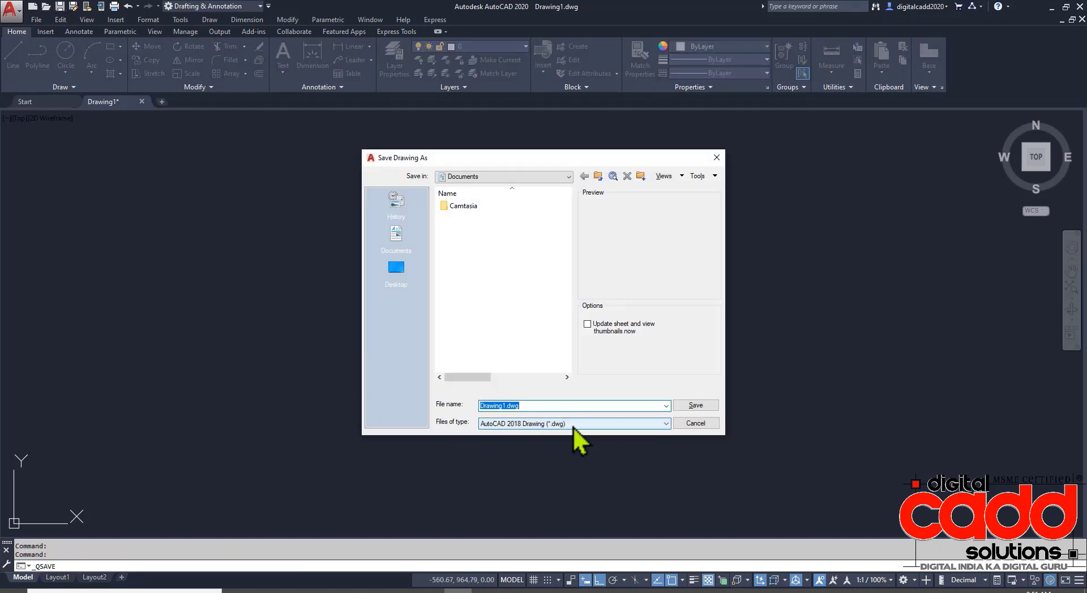
left_click(572, 427)
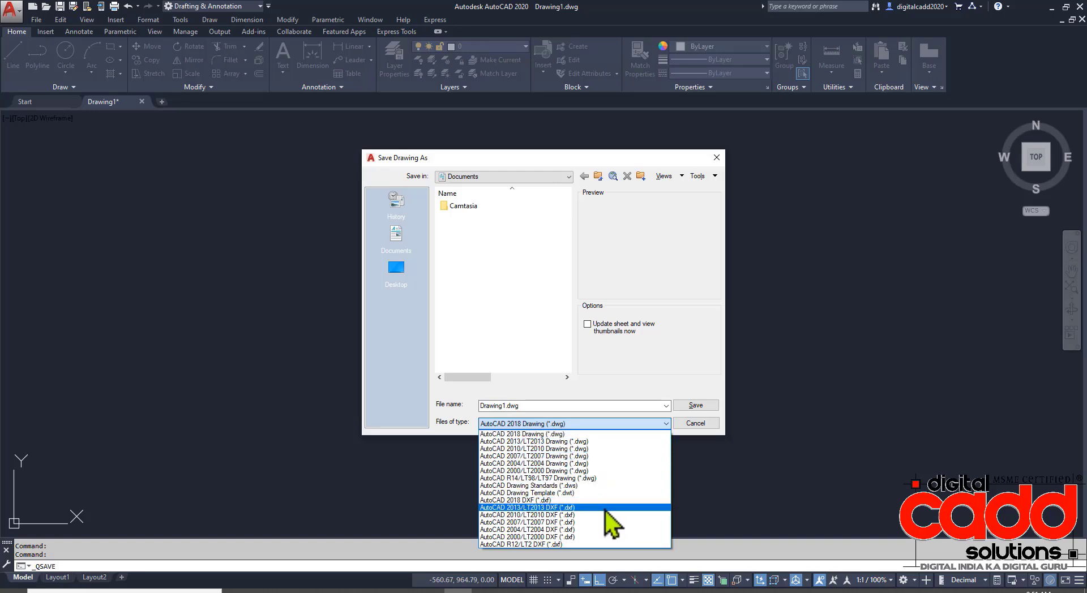
left_click(574, 494)
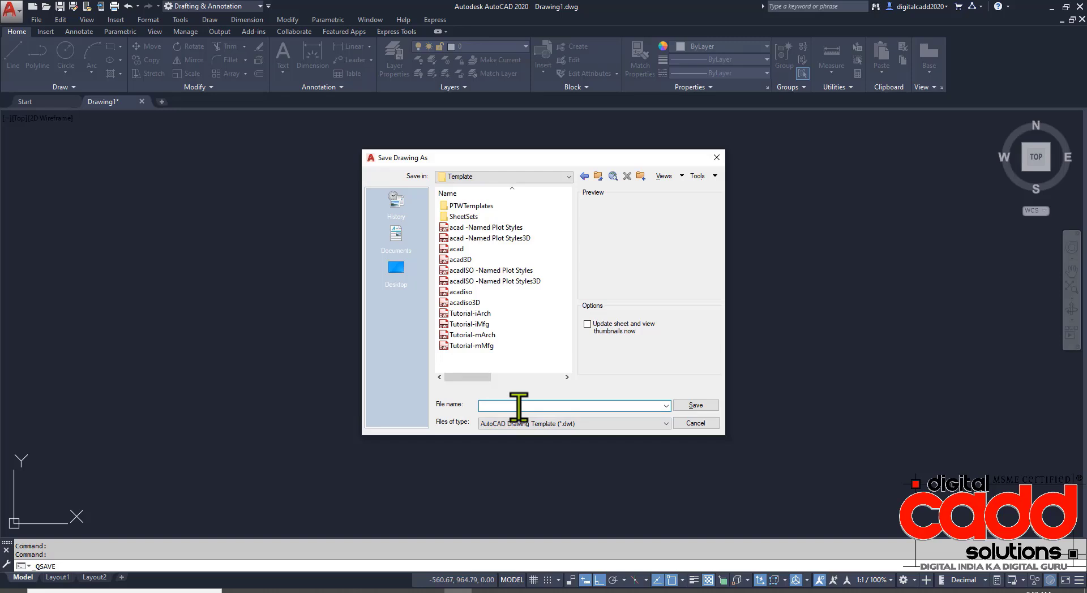
type("my drawing tam.")
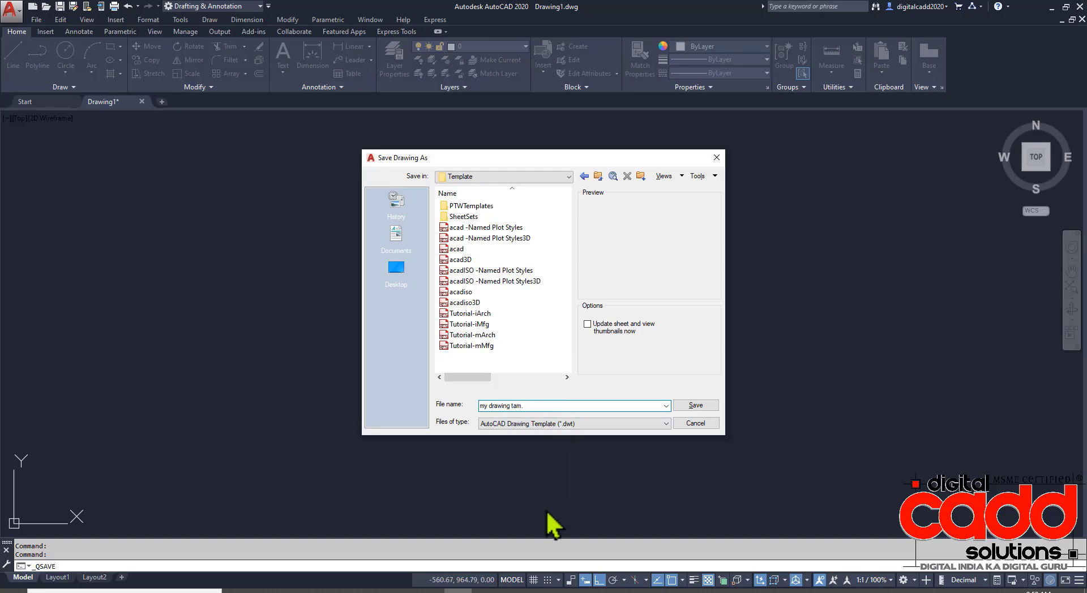
key("BackSpace")
type("emplate")
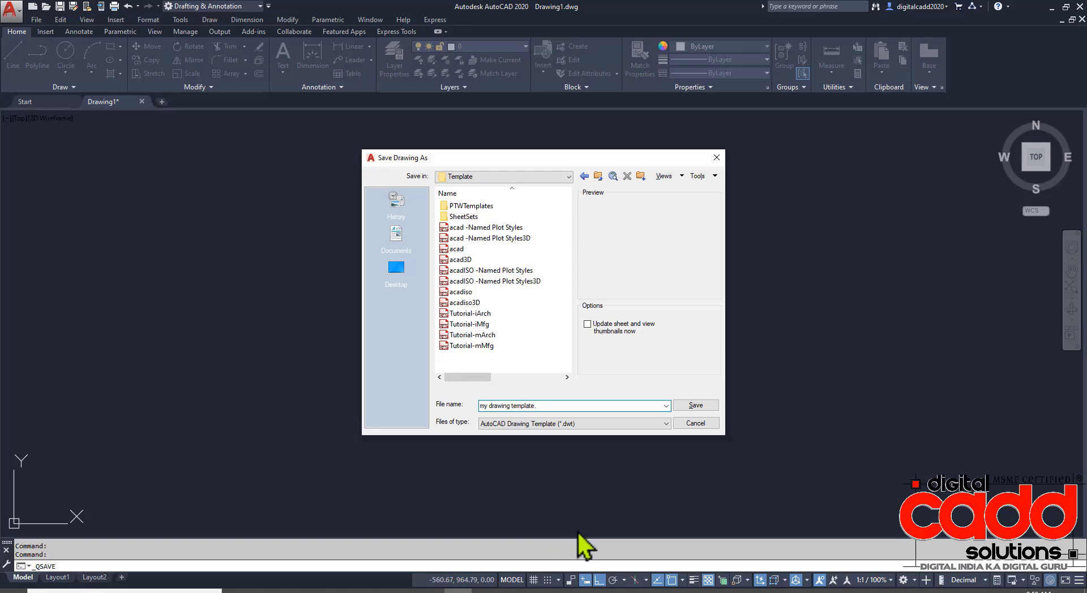
left_click(690, 410)
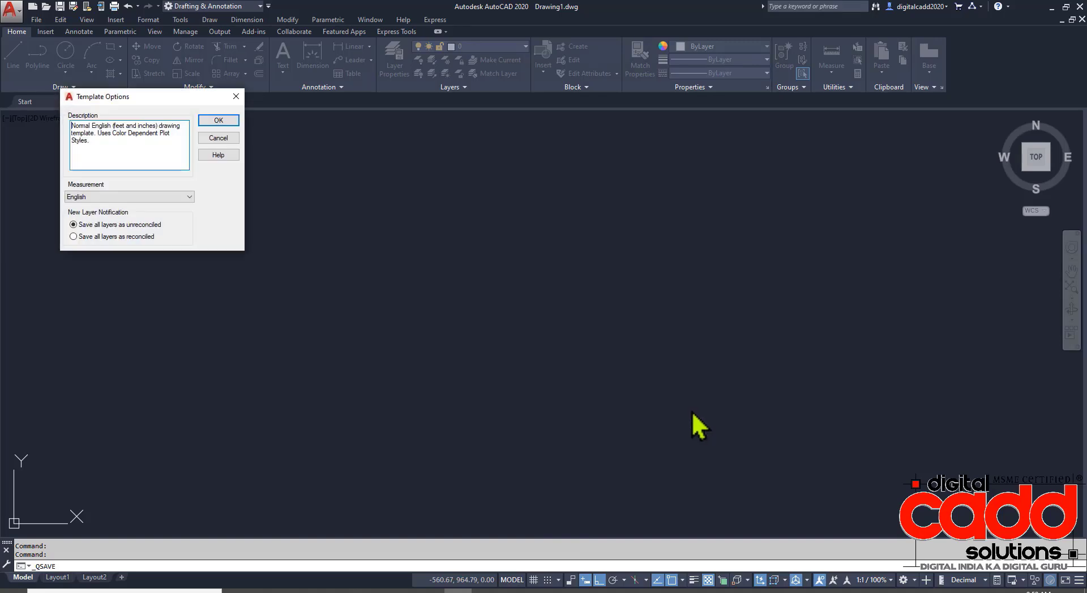
left_click_drag(143, 100, 480, 242)
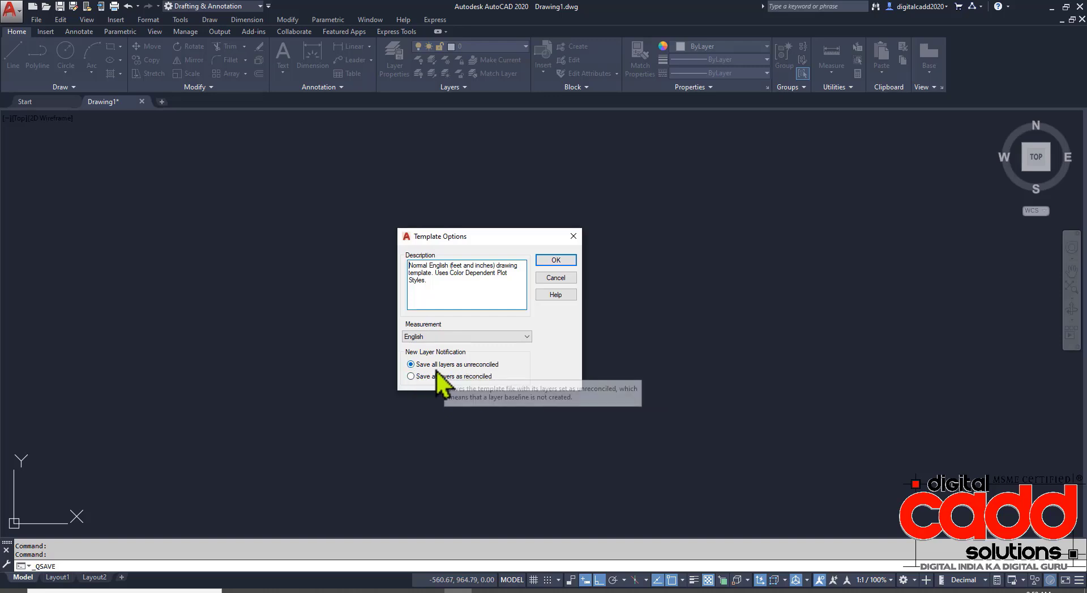
left_click(556, 260)
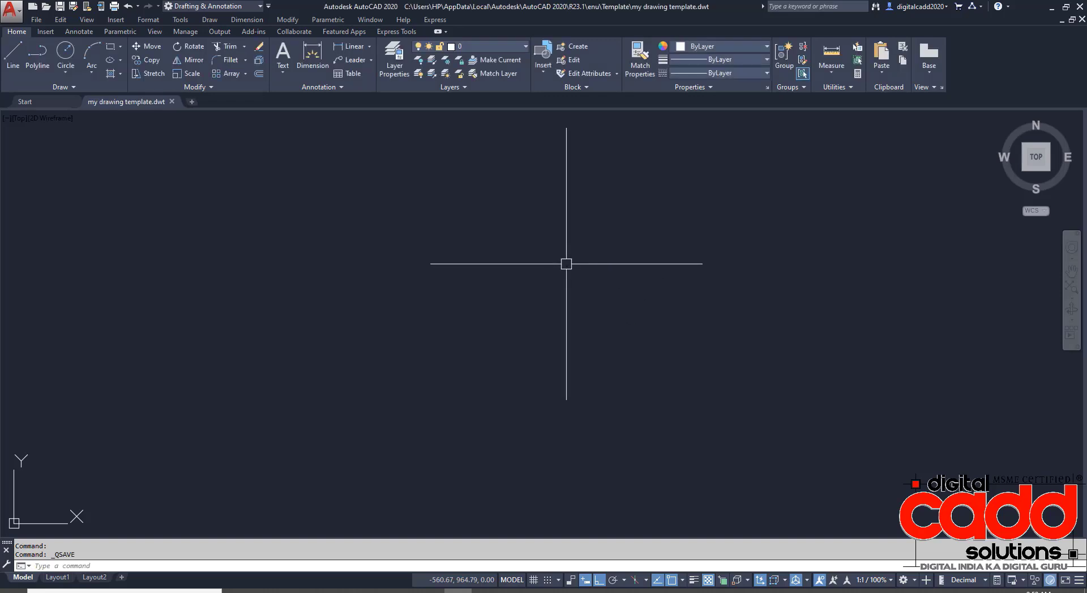
- Restart AutoCAD and start a new drawing based on my drawing template.dwt
mouse_move(138, 111)
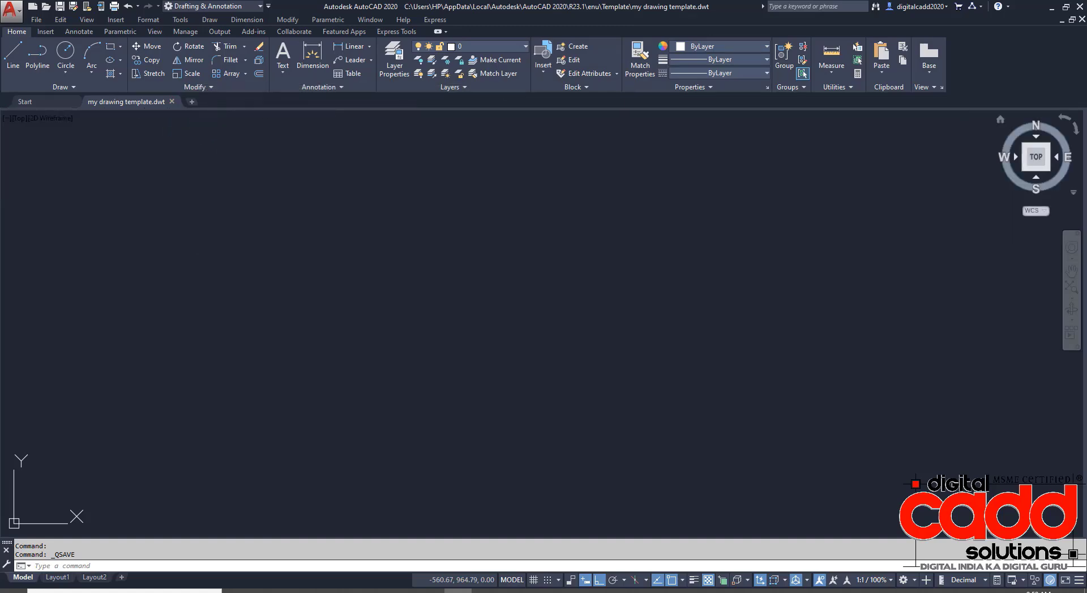
left_click(1081, 19)
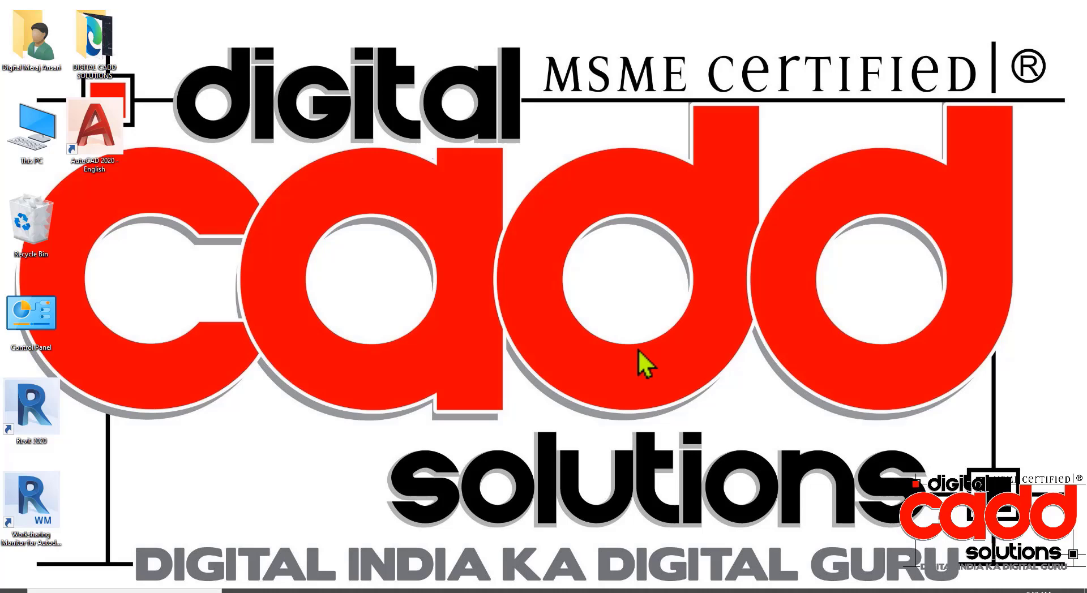
double_click(97, 144)
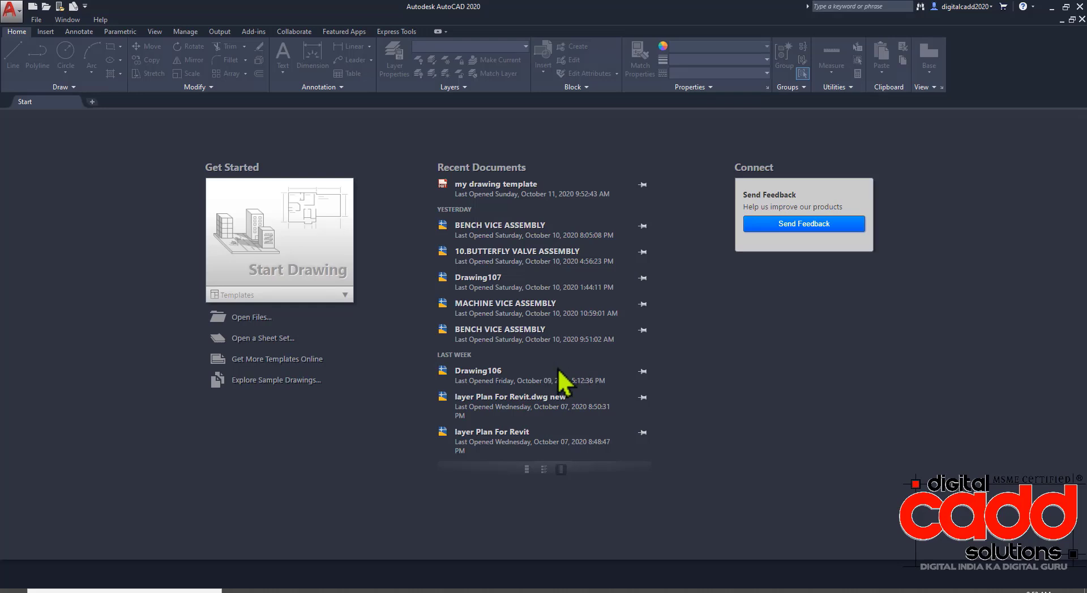
left_click(343, 296)
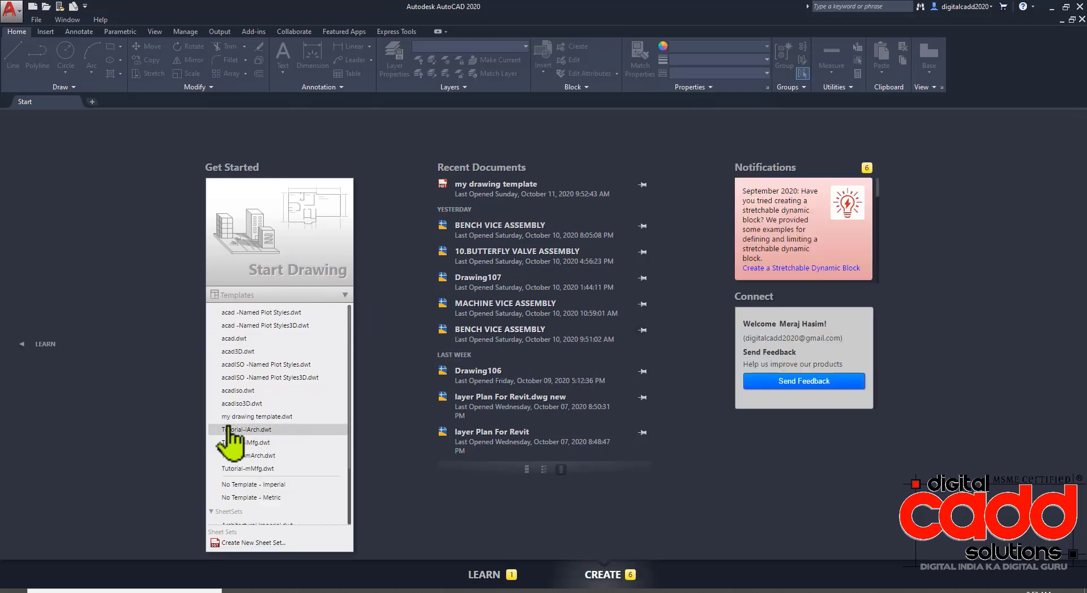
left_click(299, 417)
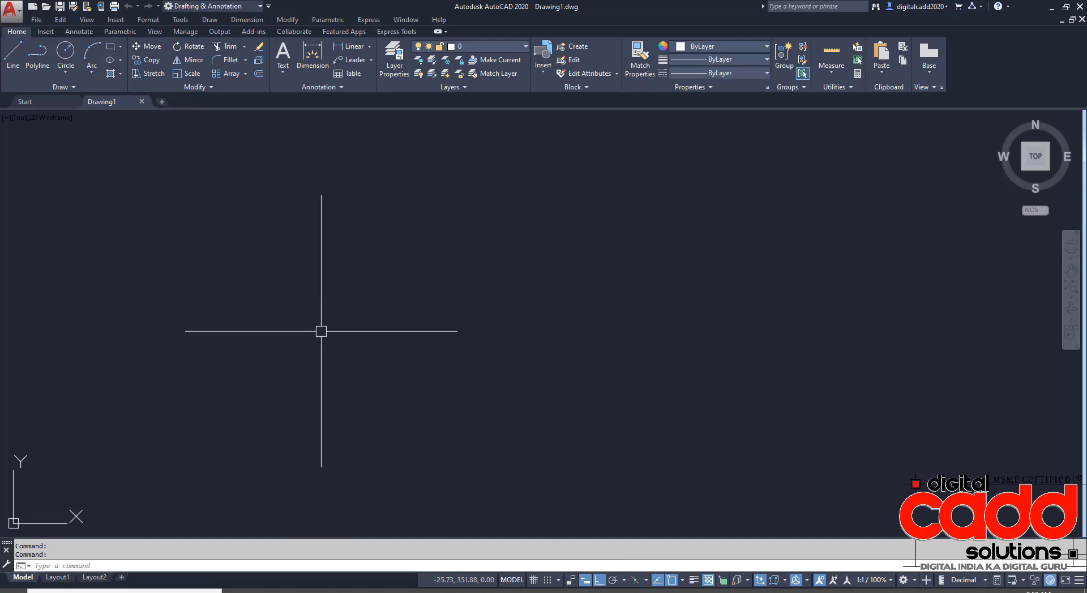
- Check the new drawing's length and insertion units, and close the drawing without saving it
type("un")
key("Return")
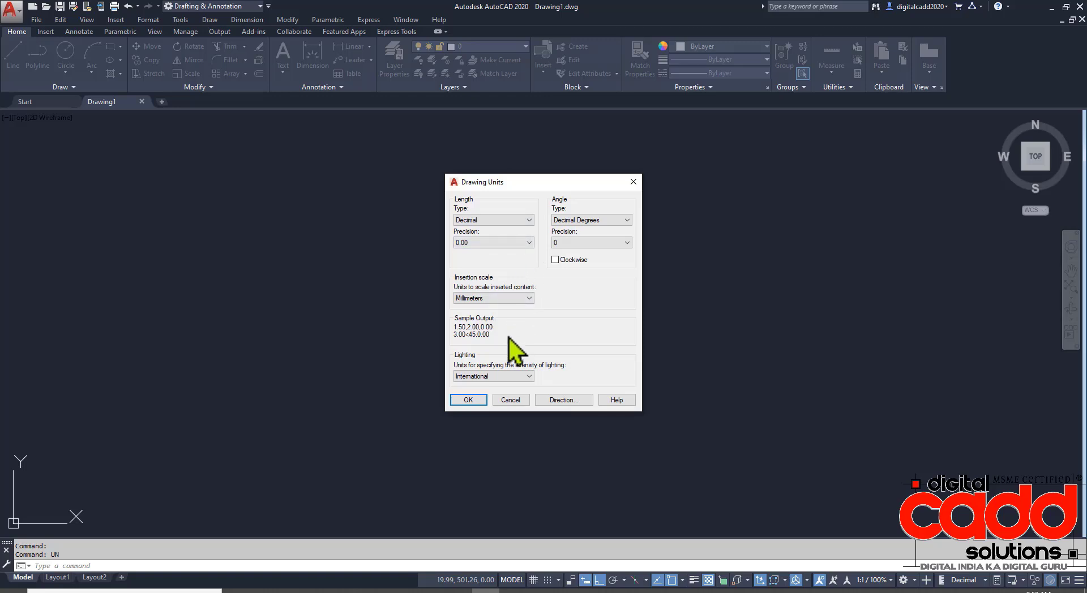
key("Return")
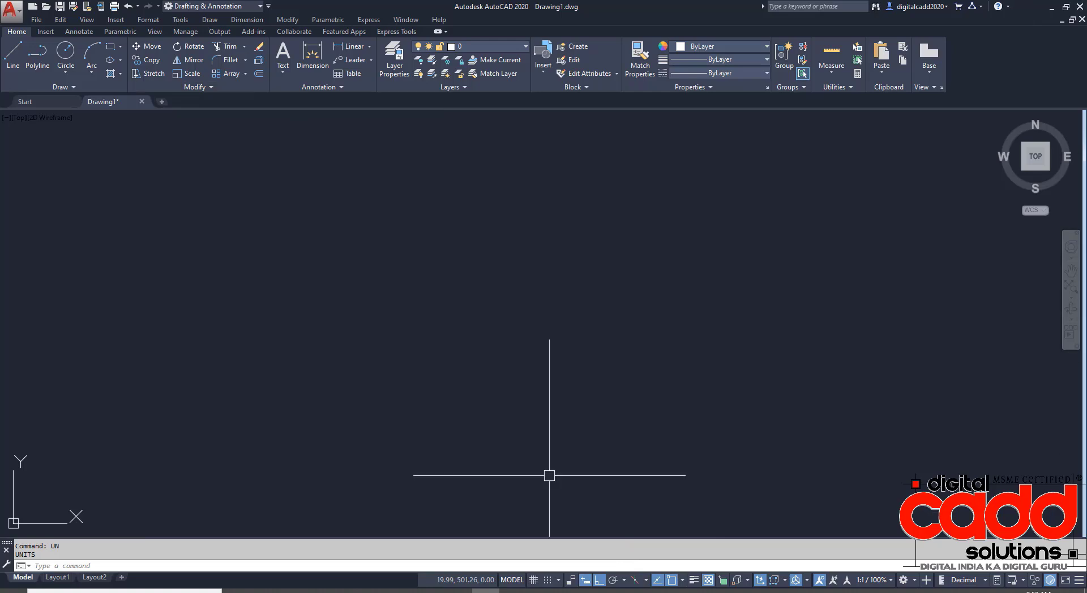
left_click(142, 102)
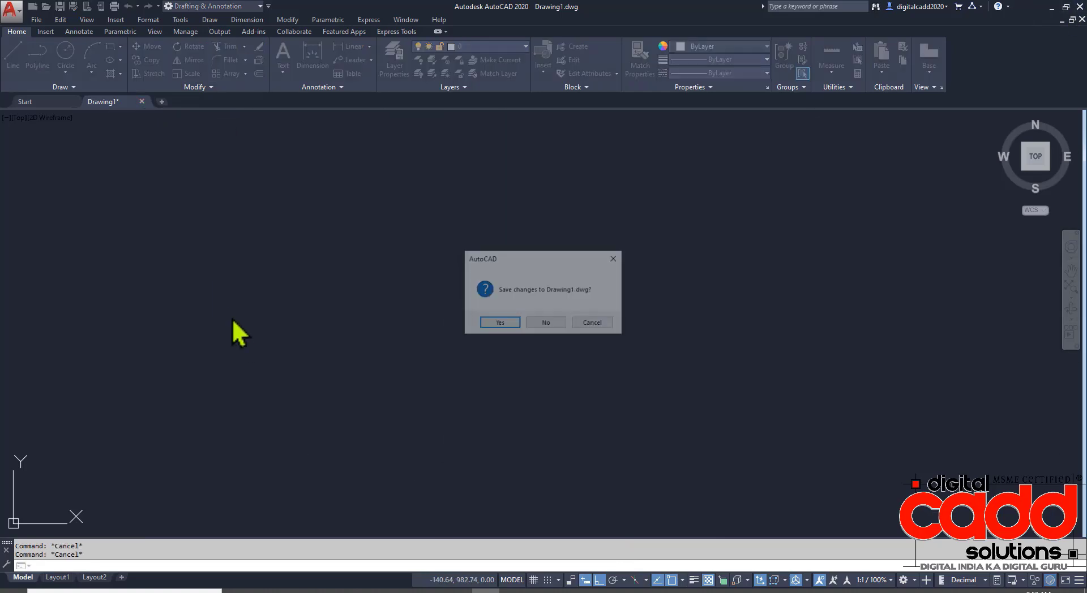
left_click(547, 323)
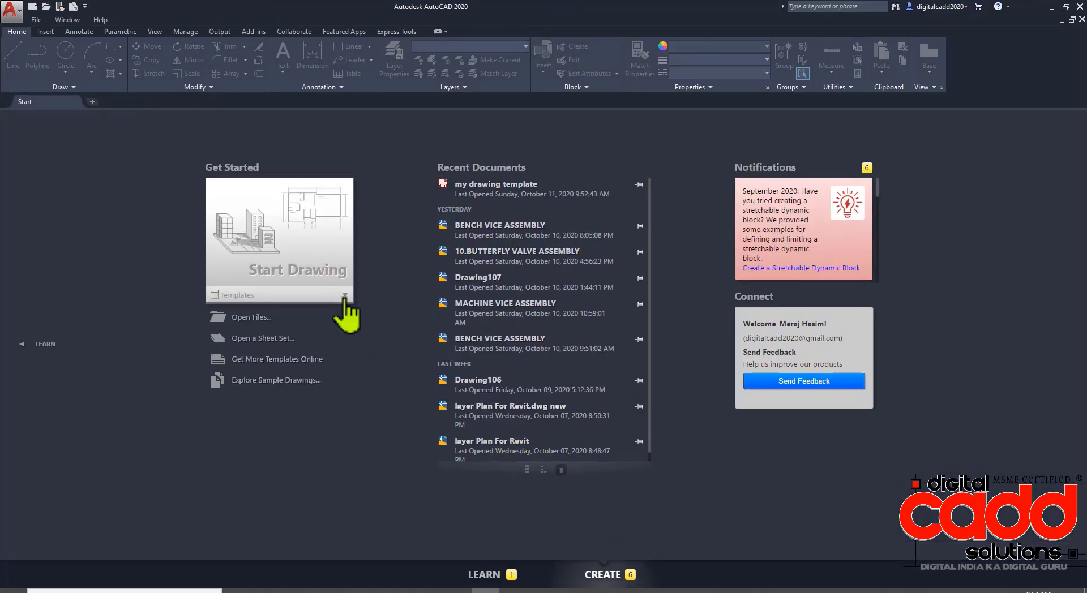
- Start another drawing from my drawing template.dwt and close it again
left_click(344, 297)
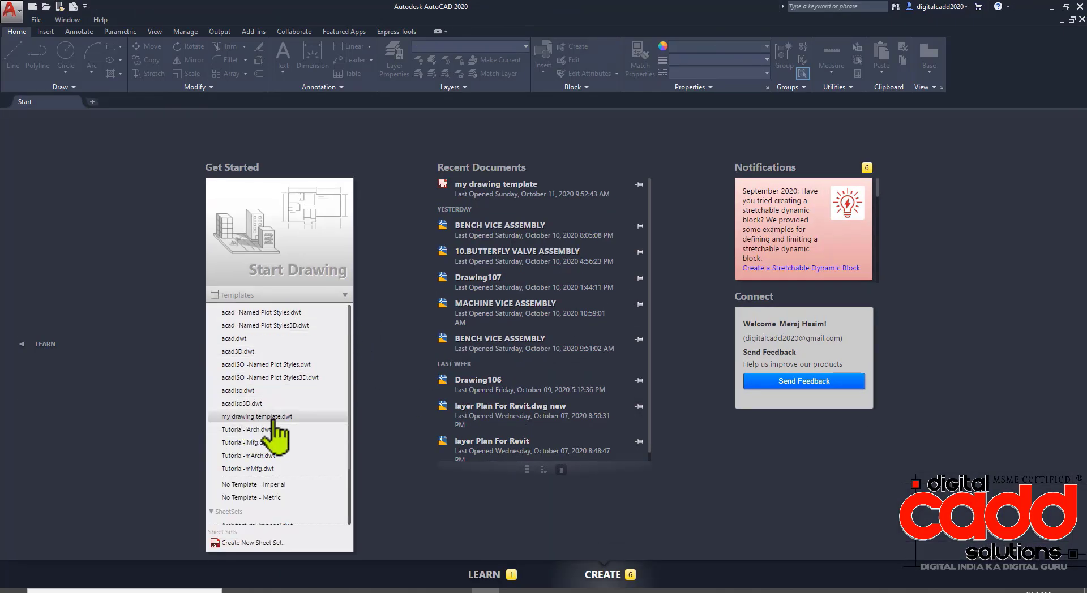
left_click(313, 422)
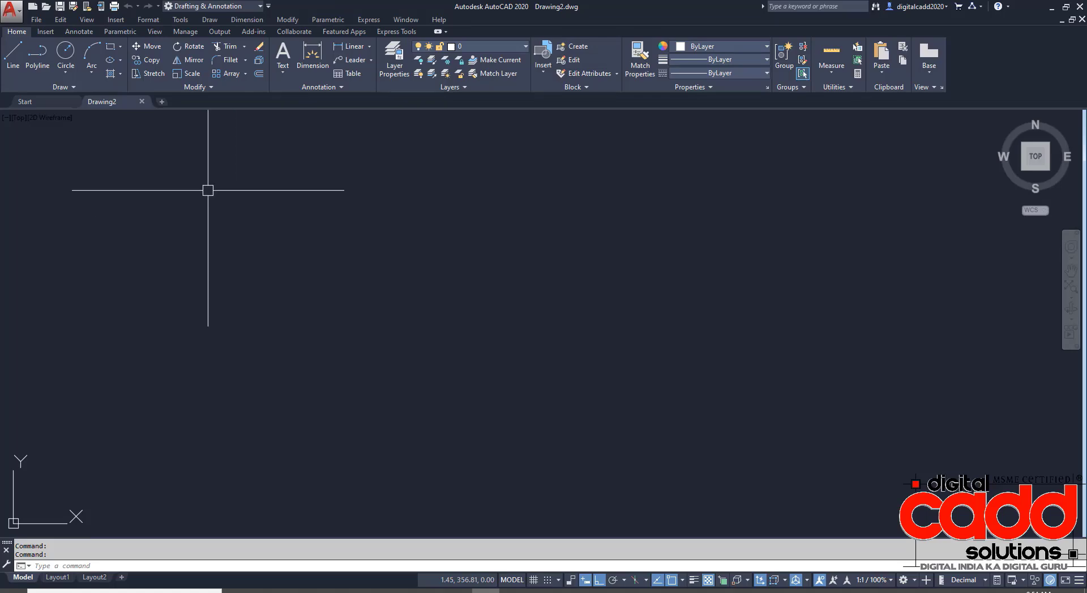
left_click(141, 101)
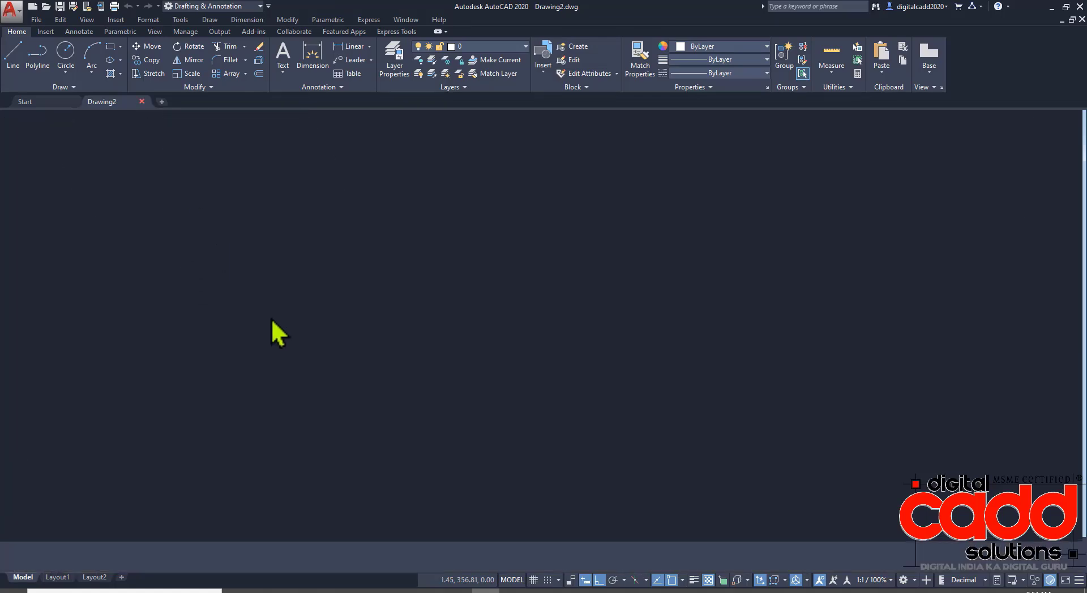
- Start a new drawing from my drawing template.dwt for drafting
left_click(343, 295)
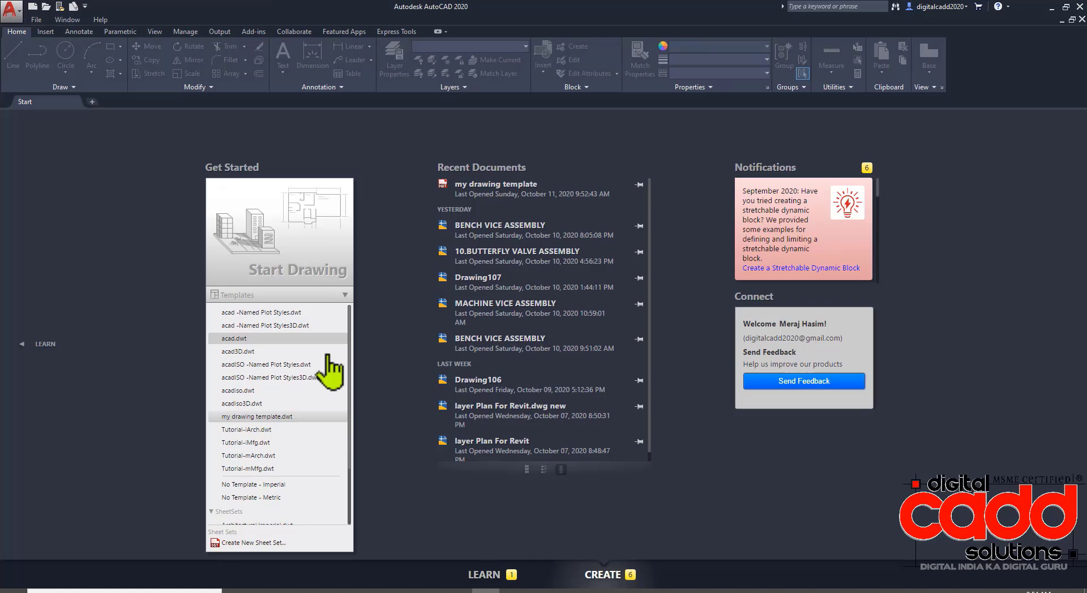
left_click(257, 416)
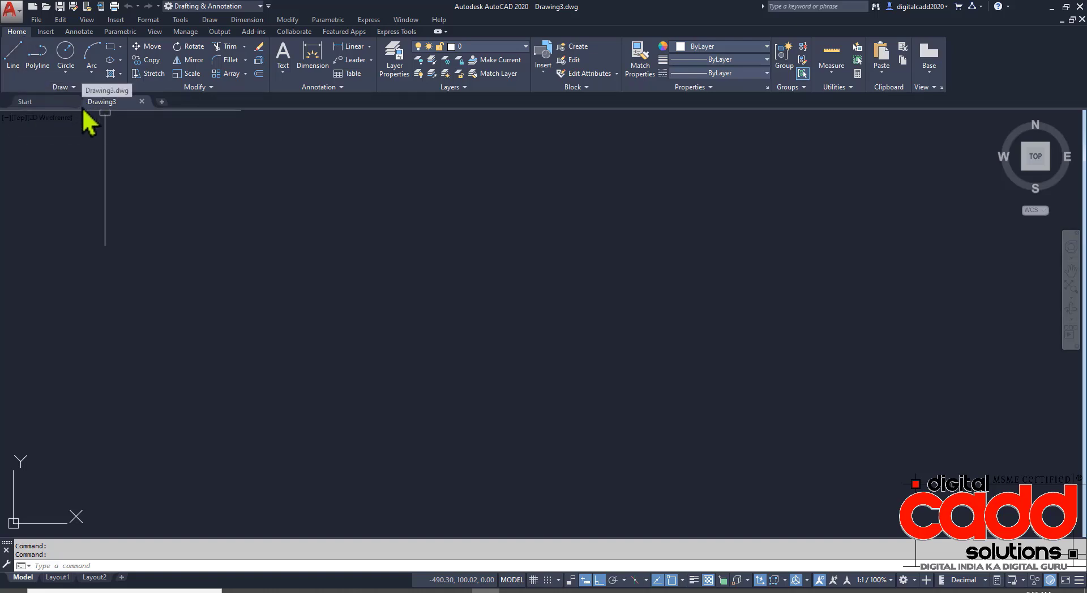
mouse_move(84, 103)
mouse_move(1, 25)
left_mouse_down()
mouse_move(29, 79)
mouse_move(126, 98)
left_mouse_up()
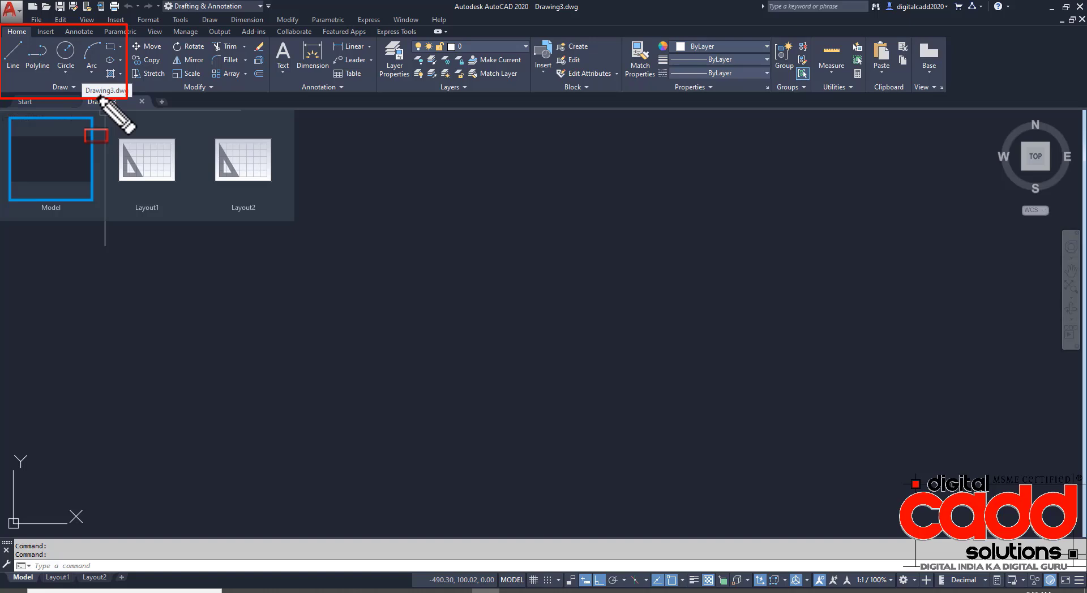
key("Escape")
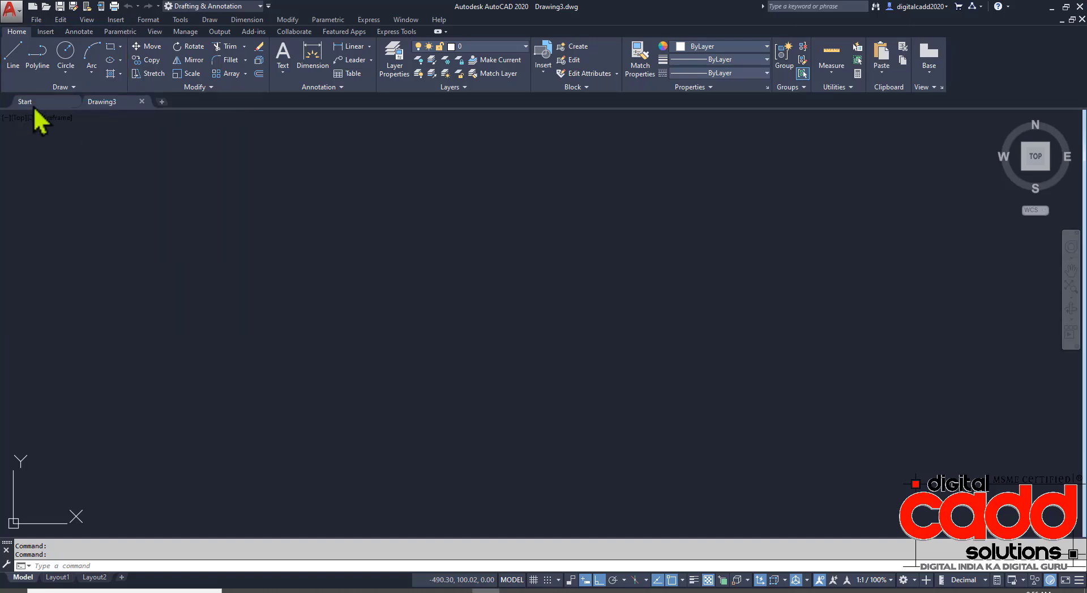
- Draw a horizontal line 30 mm long to the right from a point in the lower part of the drawing area
left_click(11, 64)
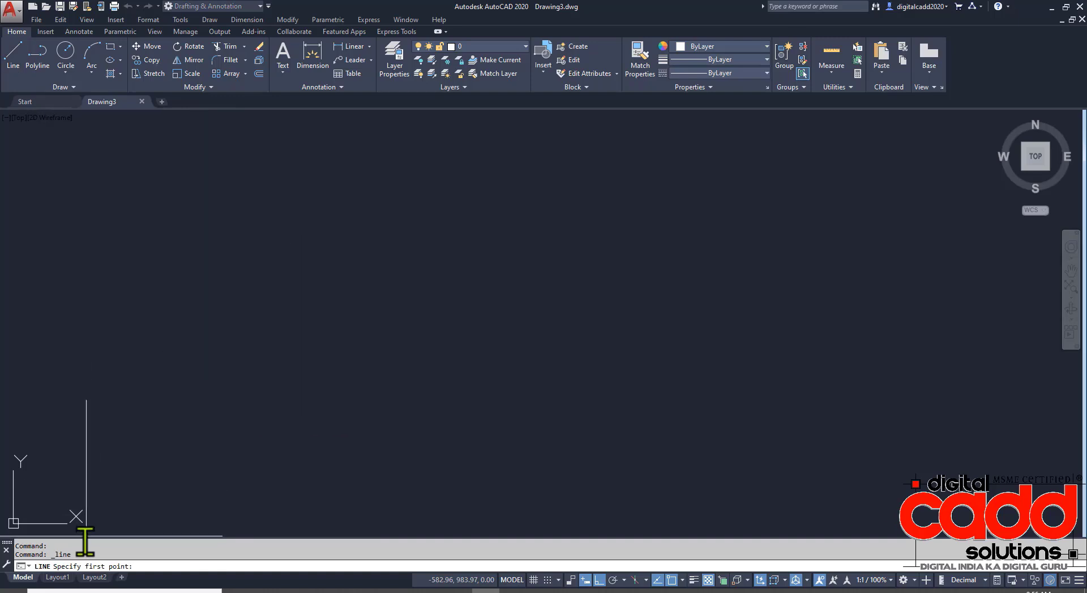
left_click(329, 432)
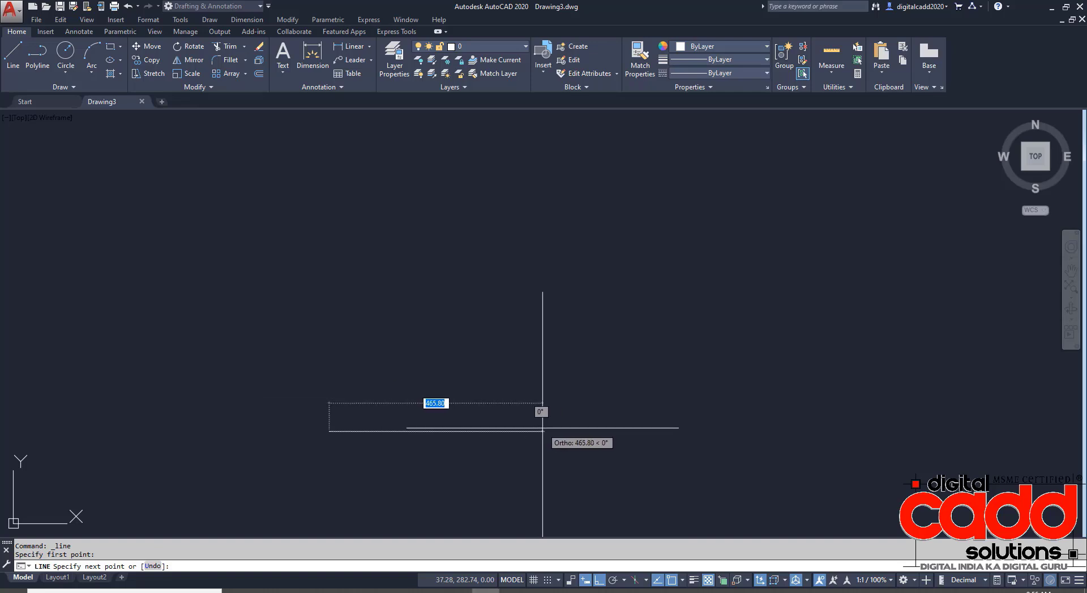
type("3")
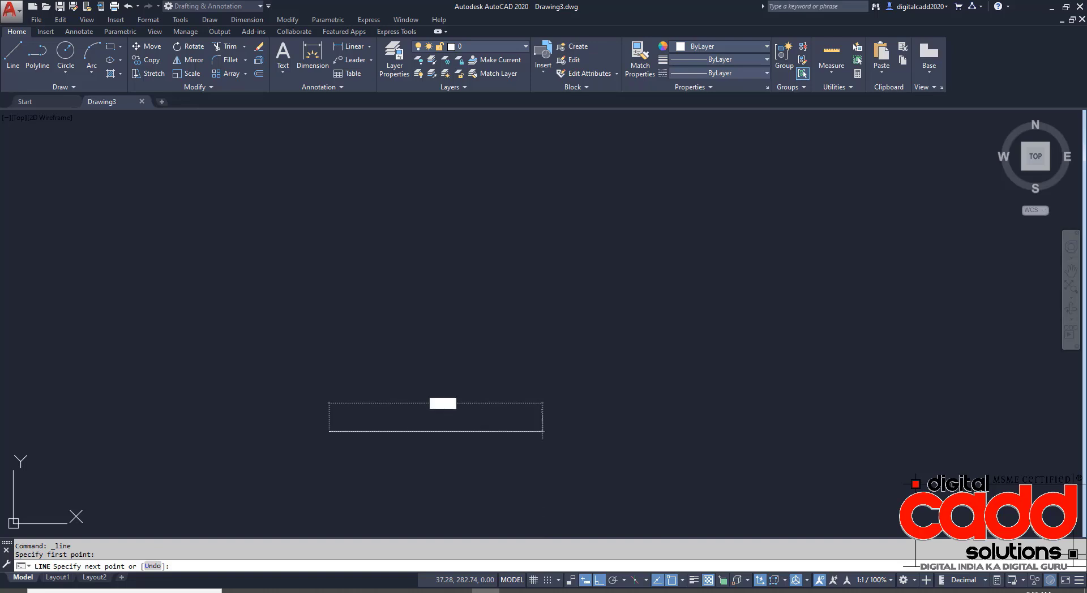
key("Return")
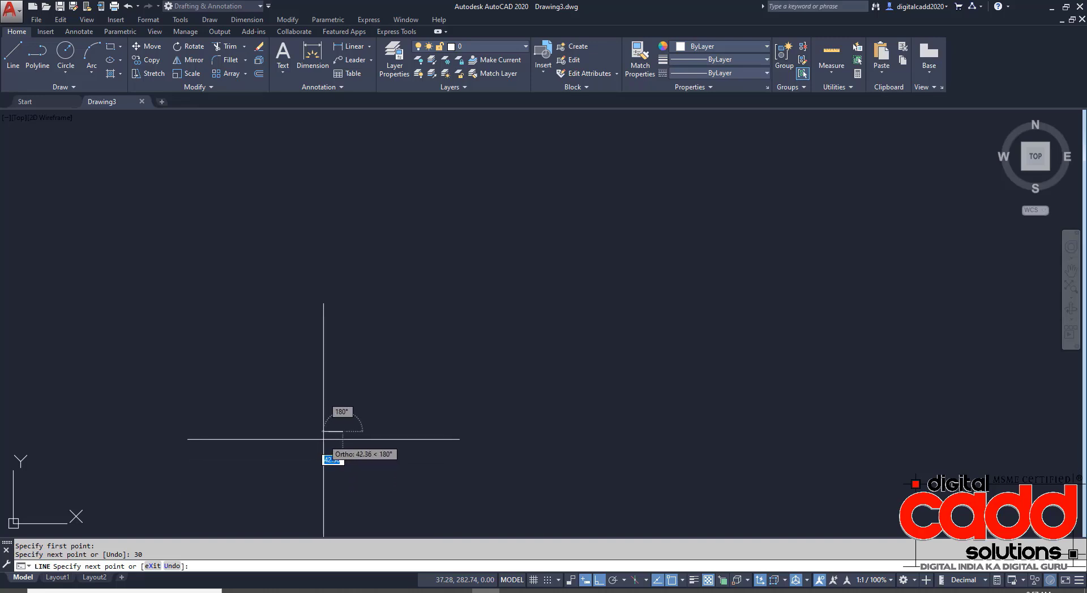
- Continue the line vertically upward 20 mm from the right end of the 30 mm baseline
scroll(327, 436, "up", 5)
scroll(331, 421, "up", 5)
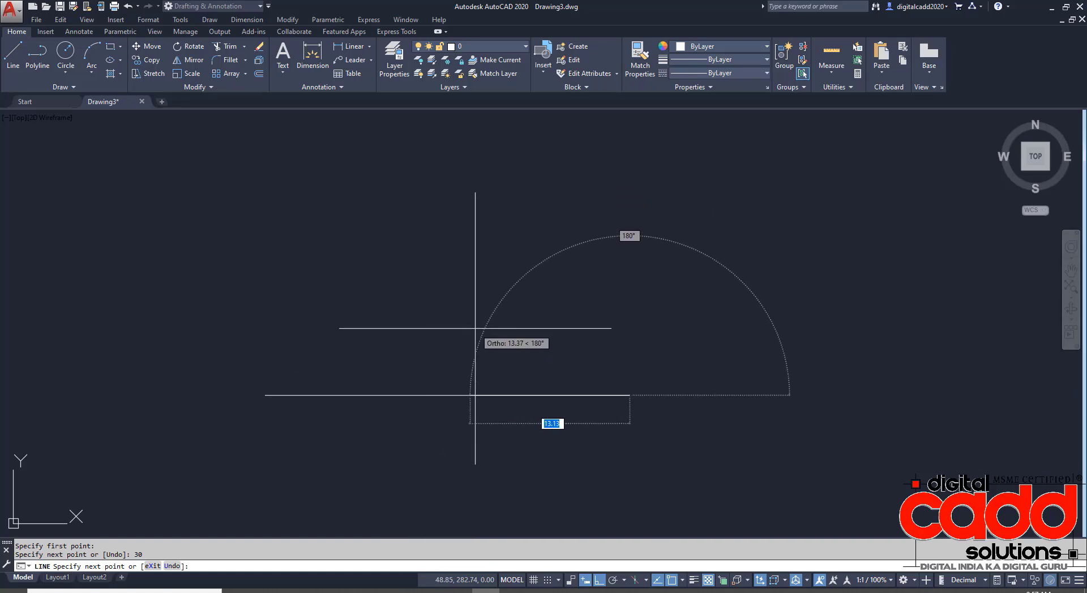
scroll(477, 331, "down", 8)
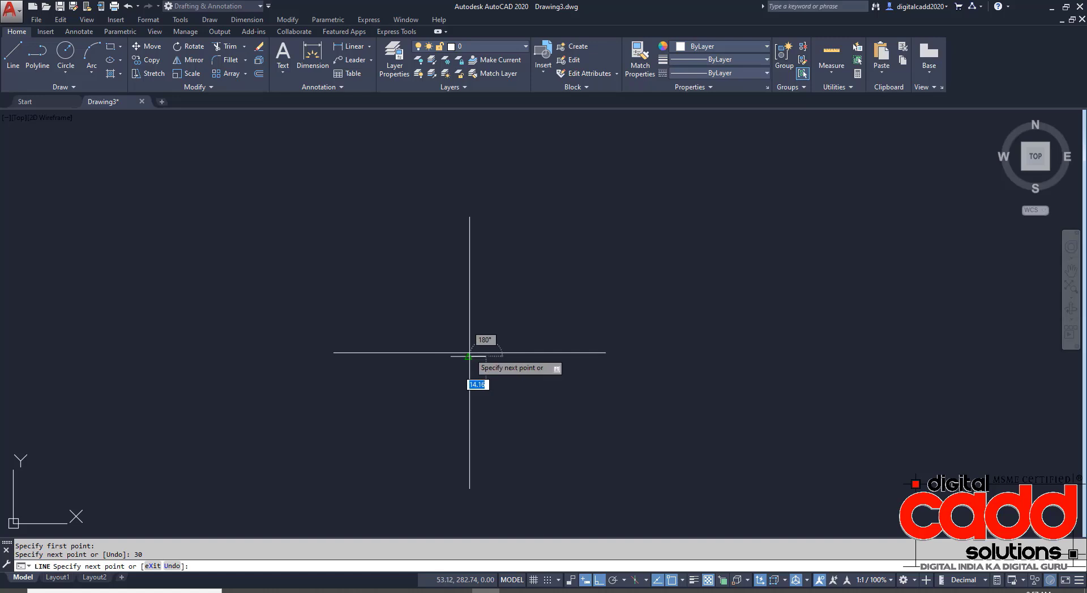
scroll(467, 354, "up", 6)
scroll(467, 354, "up", 2)
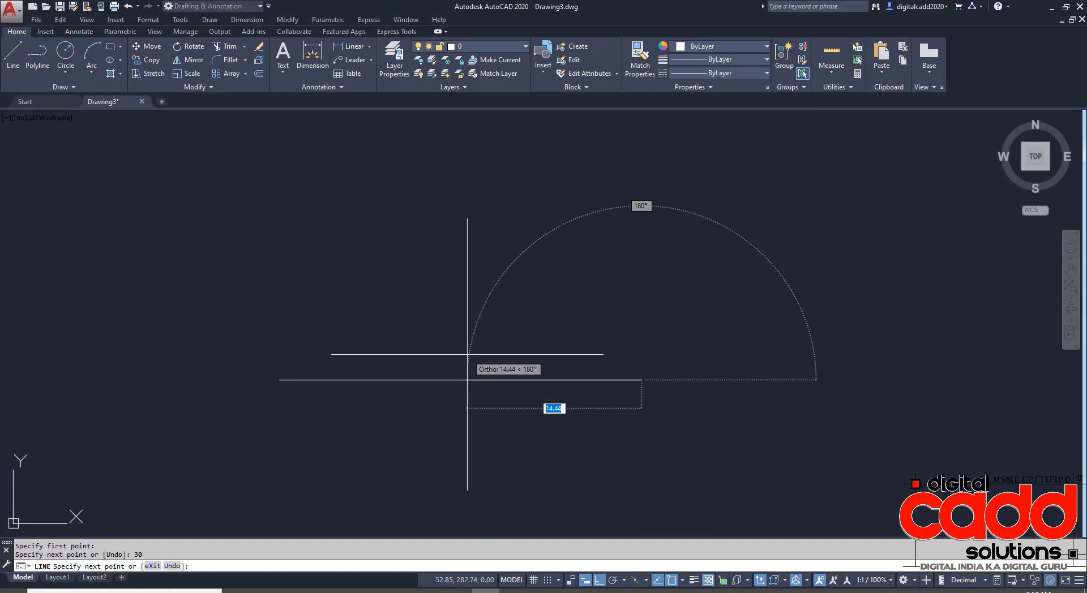
middle_click_drag(467, 354, 317, 368)
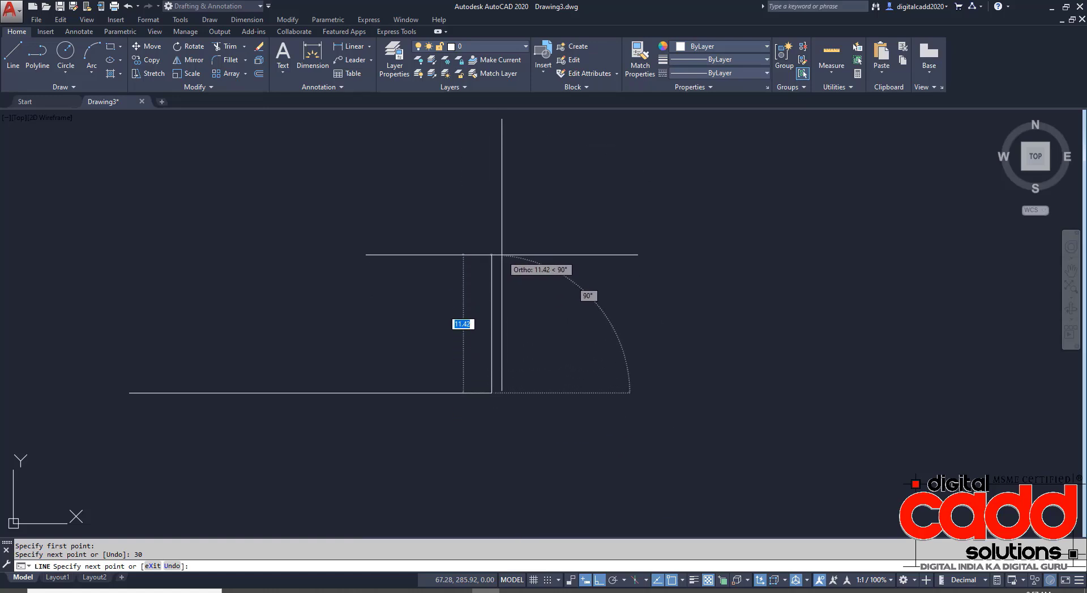
type("2")
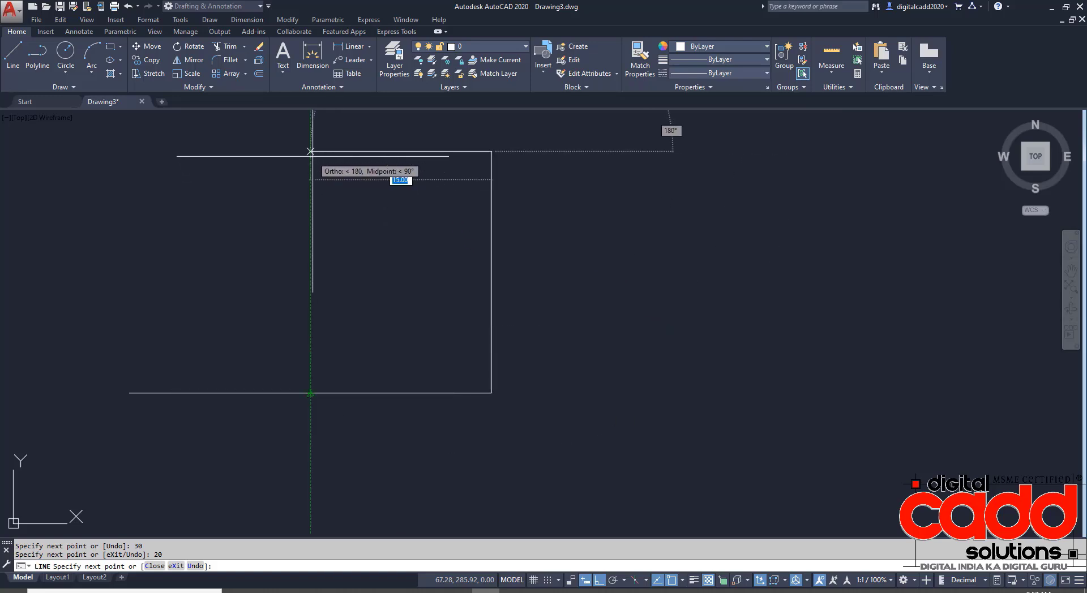
- Continue the profile 15 mm left, 10 mm down and 15 mm left using aligned snap points, and close it at the baseline's start point
left_click(311, 151)
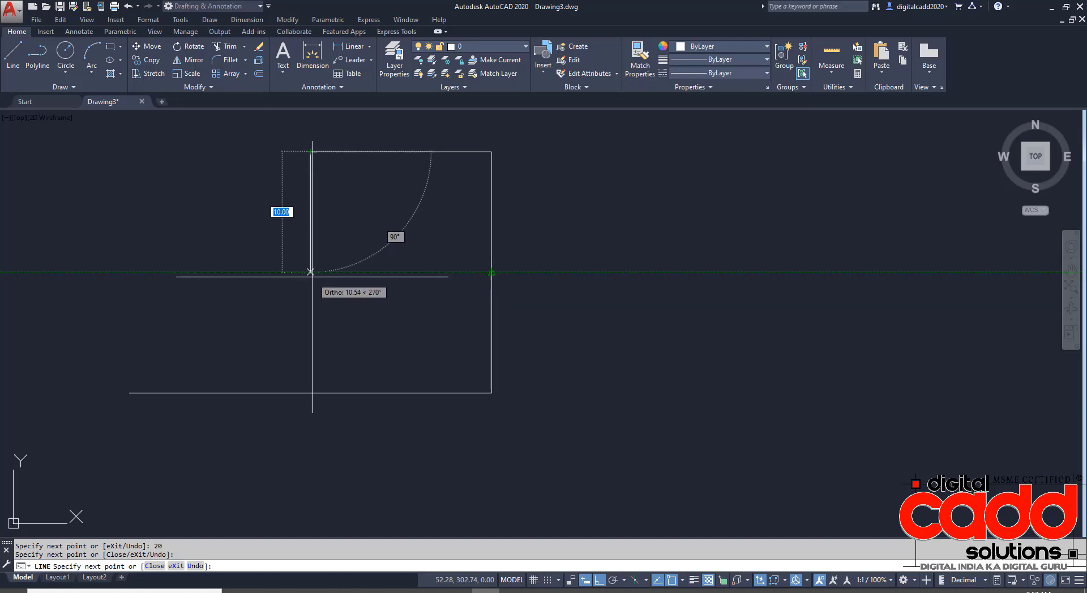
left_click(310, 271)
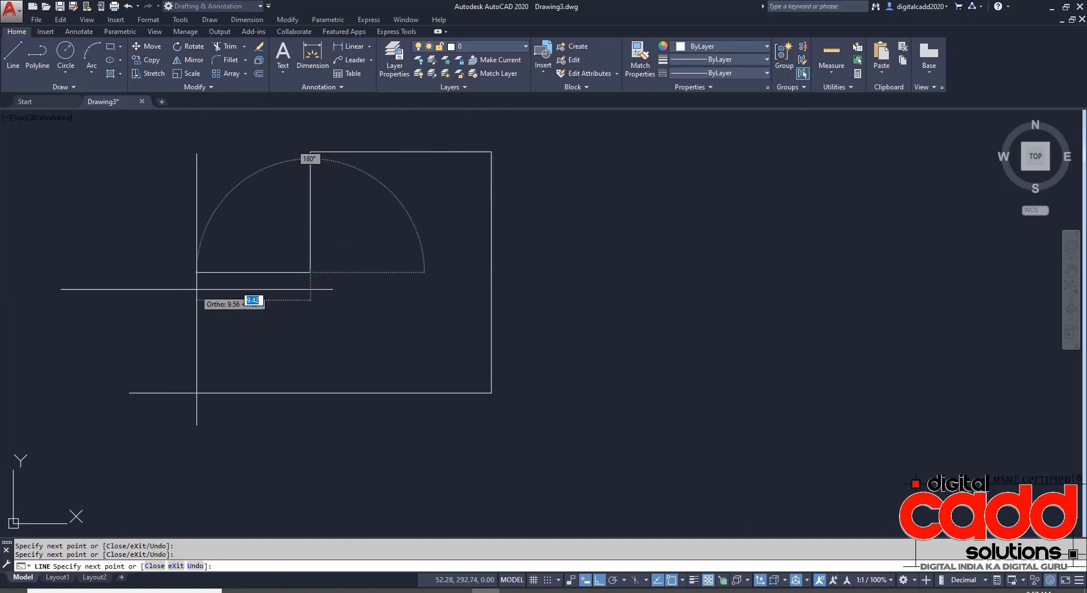
middle_click_drag(197, 289, 451, 327)
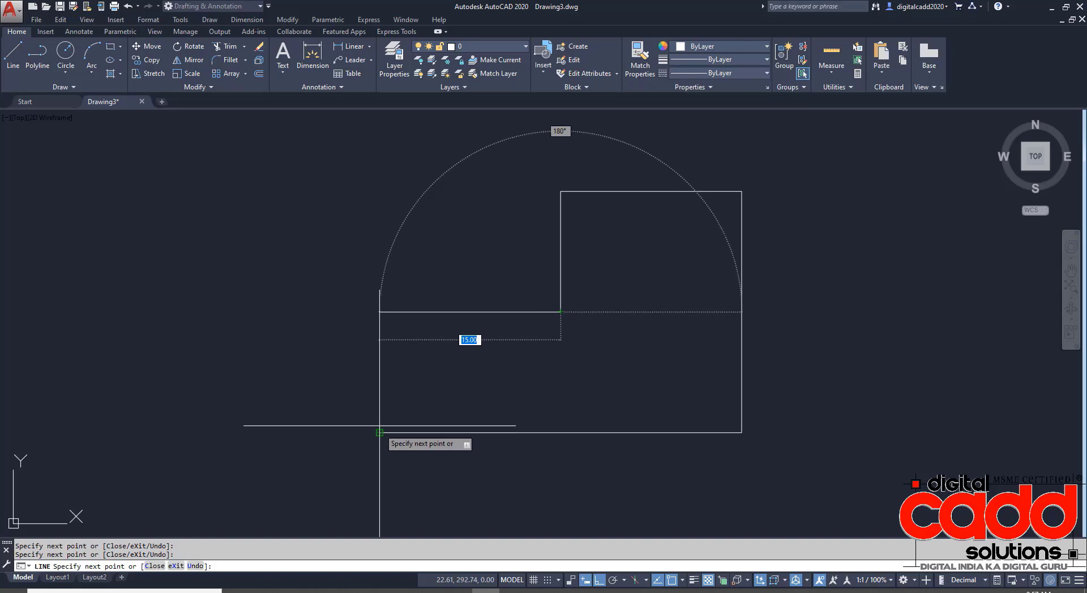
left_click(377, 312)
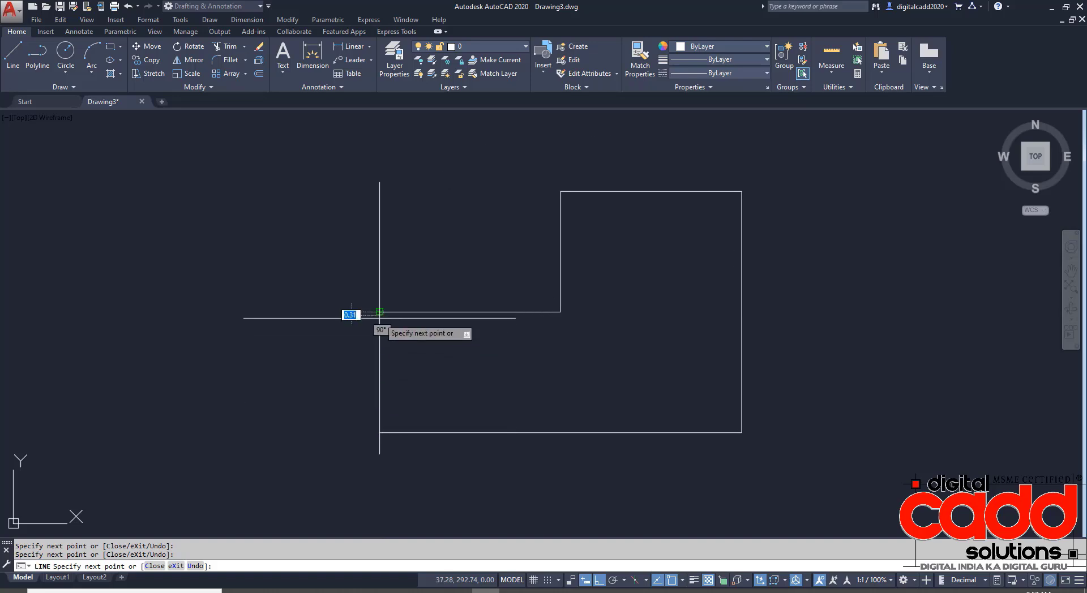
left_click(379, 432)
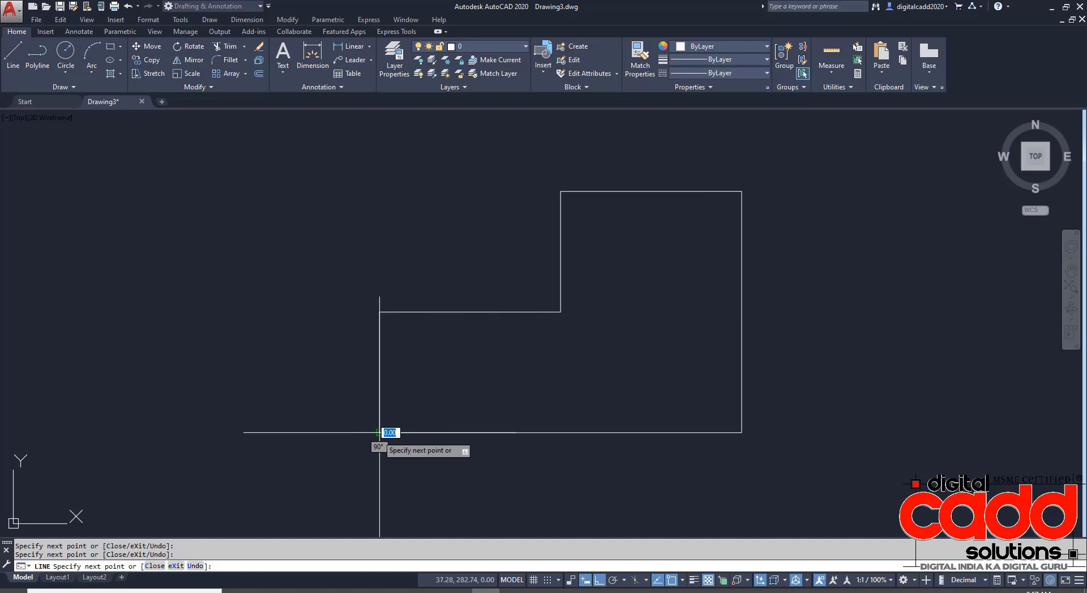
key("Escape")
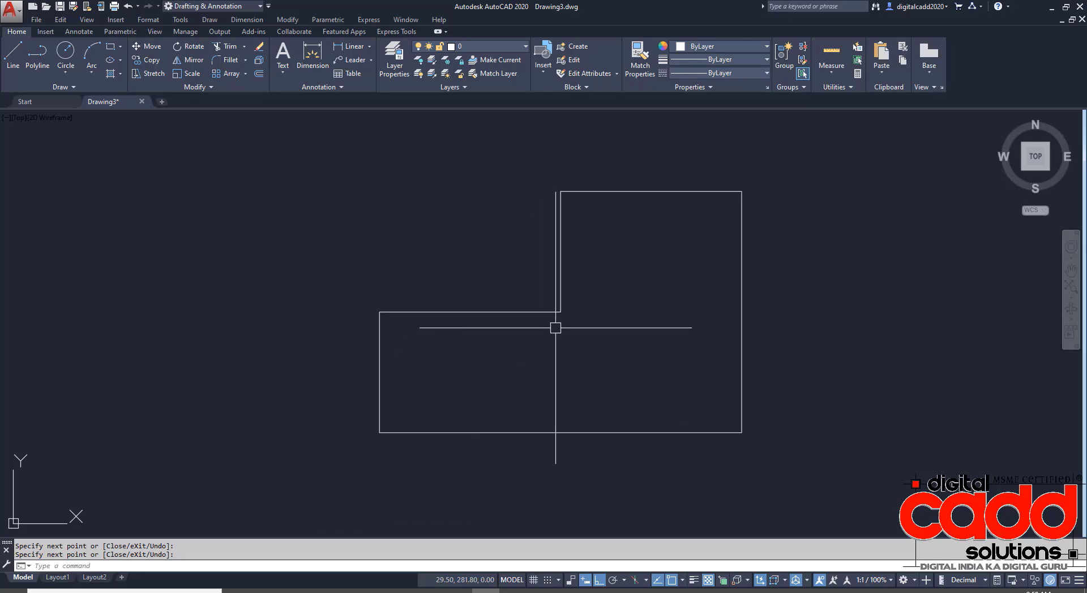
- Draw a new horizontal line 20 mm long to the right, starting from a free point to the right of the stepped profile
middle_click_drag(555, 325, 318, 309)
middle_click_drag(410, 269, 300, 300)
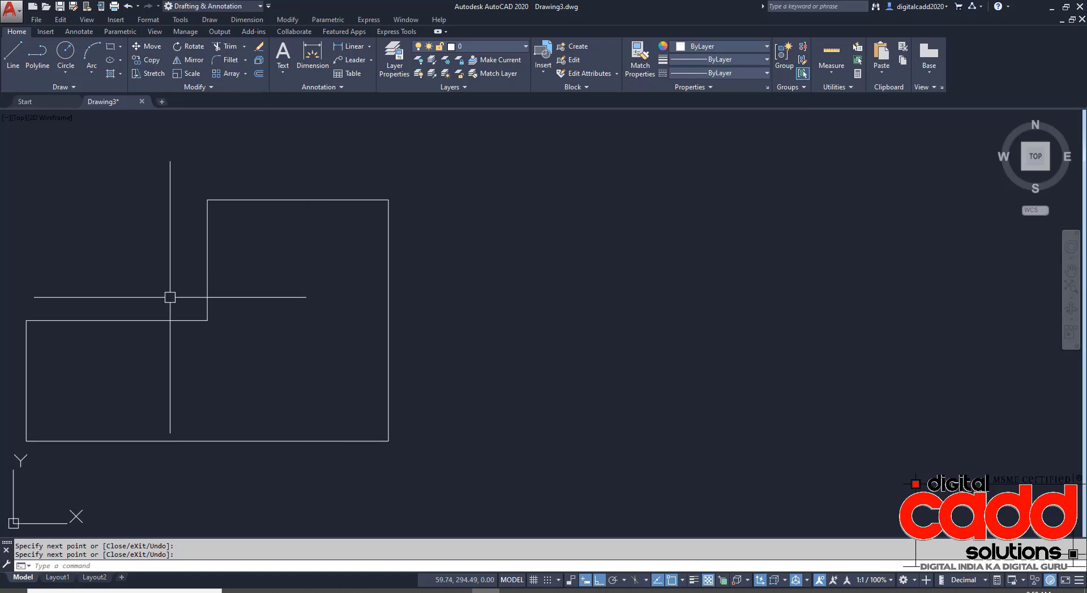
middle_click_drag(466, 389, 516, 376)
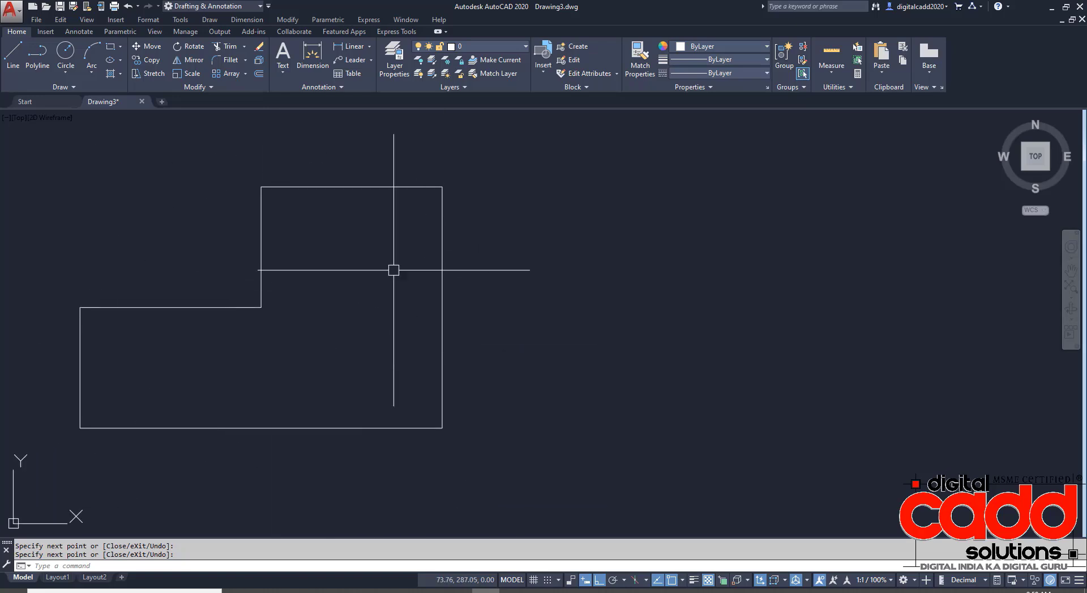
middle_click_drag(594, 367, 471, 357)
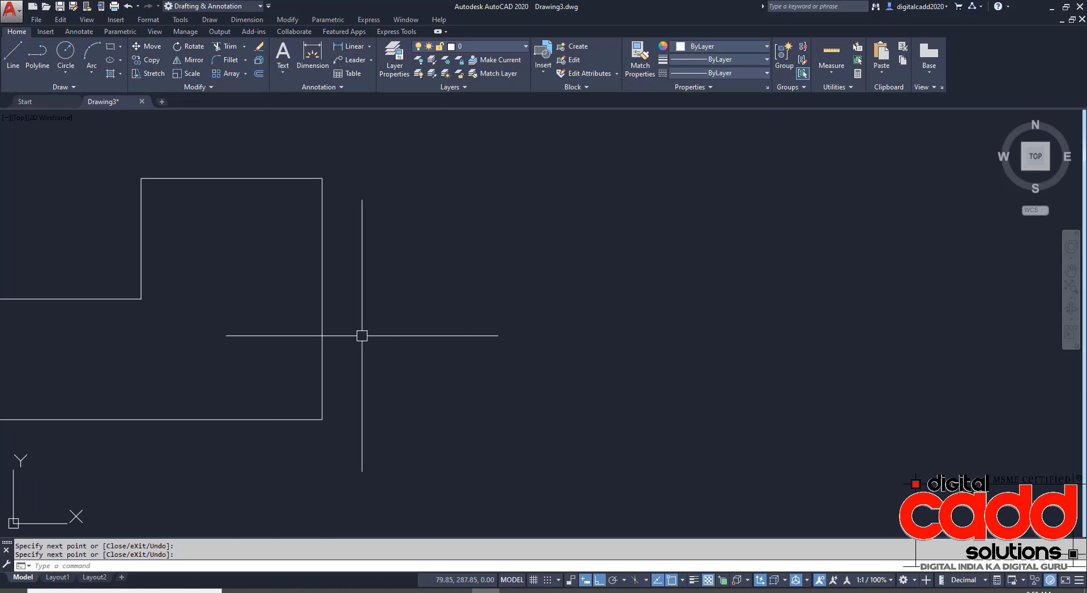
left_click(15, 56)
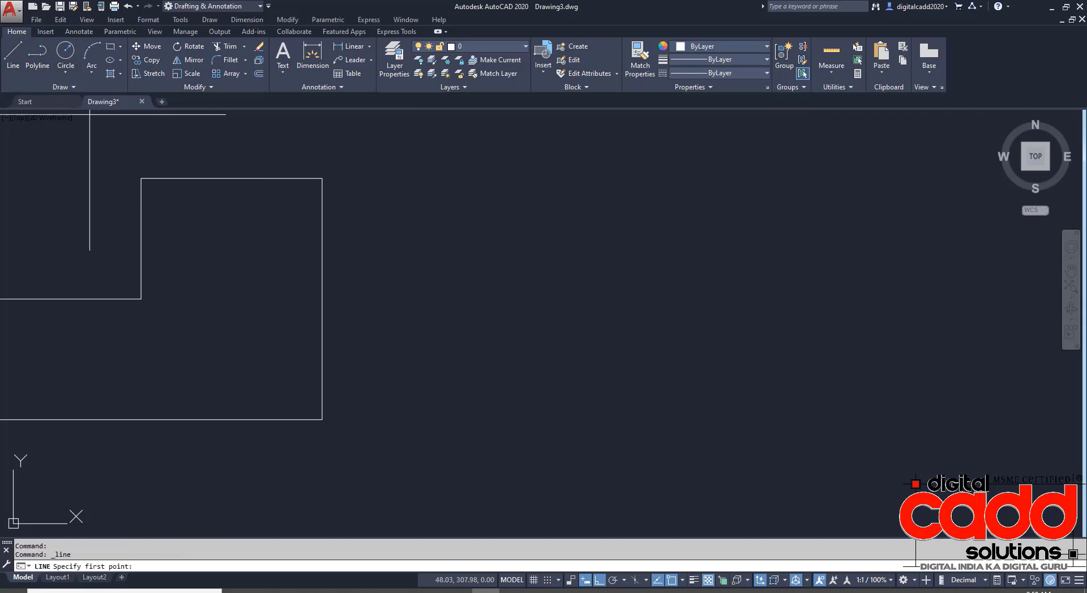
left_click(635, 438)
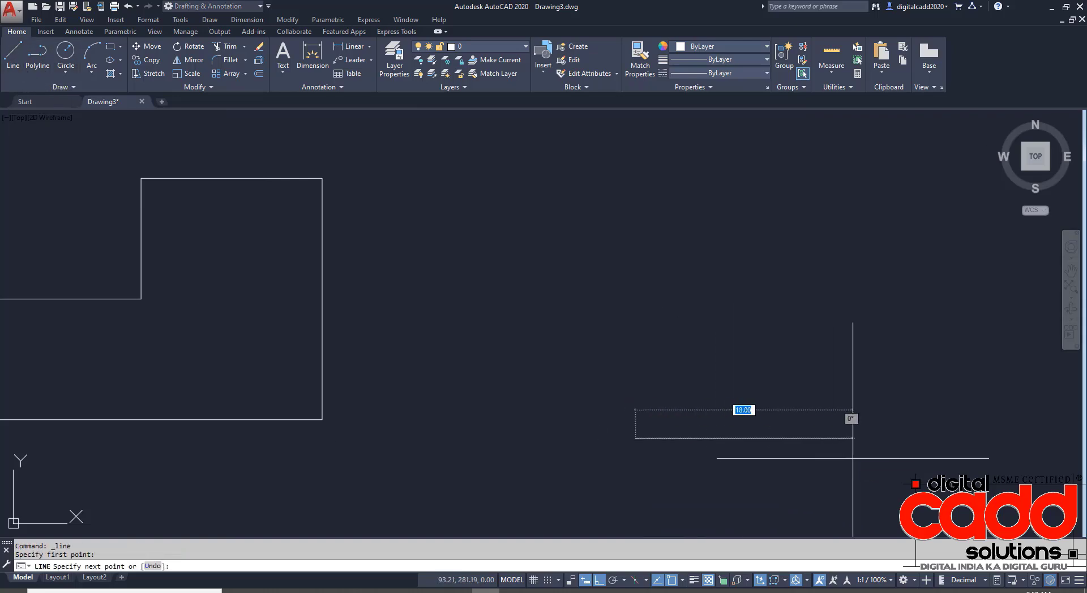
type("20")
key("Return")
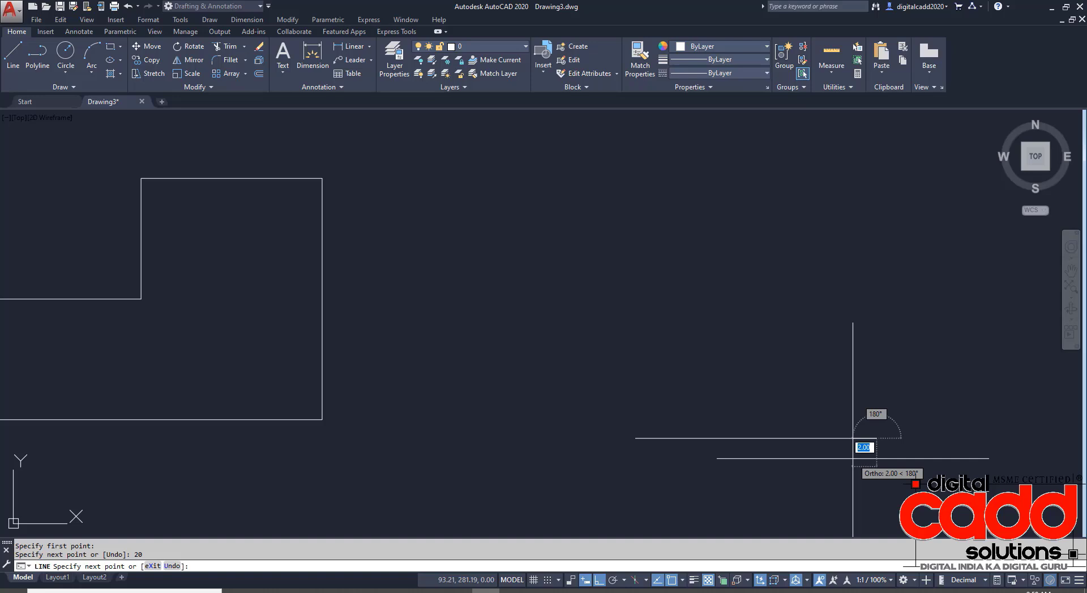
middle_click_drag(898, 436, 704, 437)
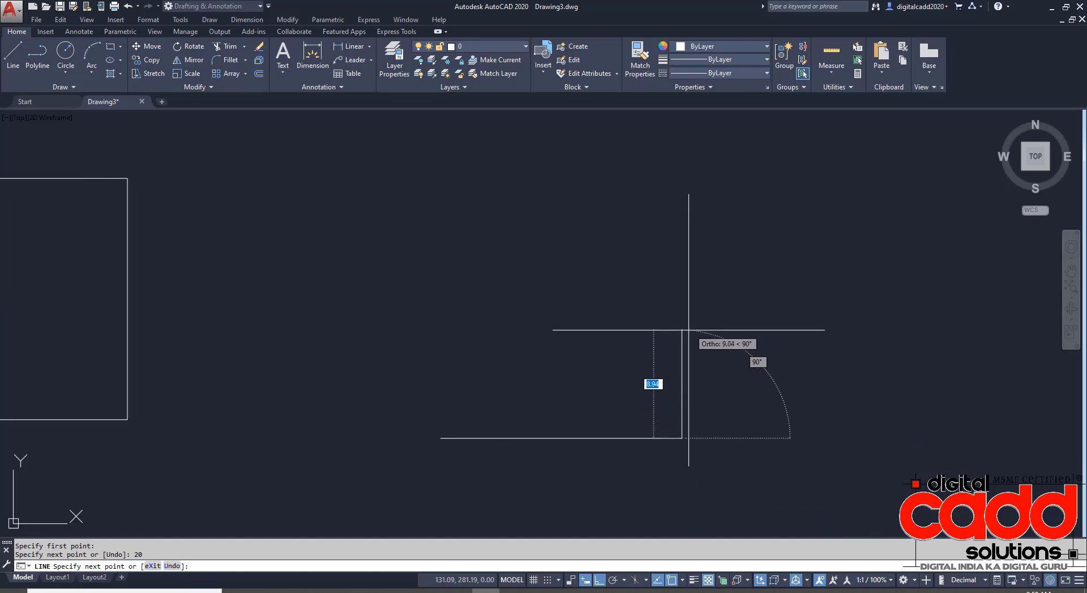
type("40")
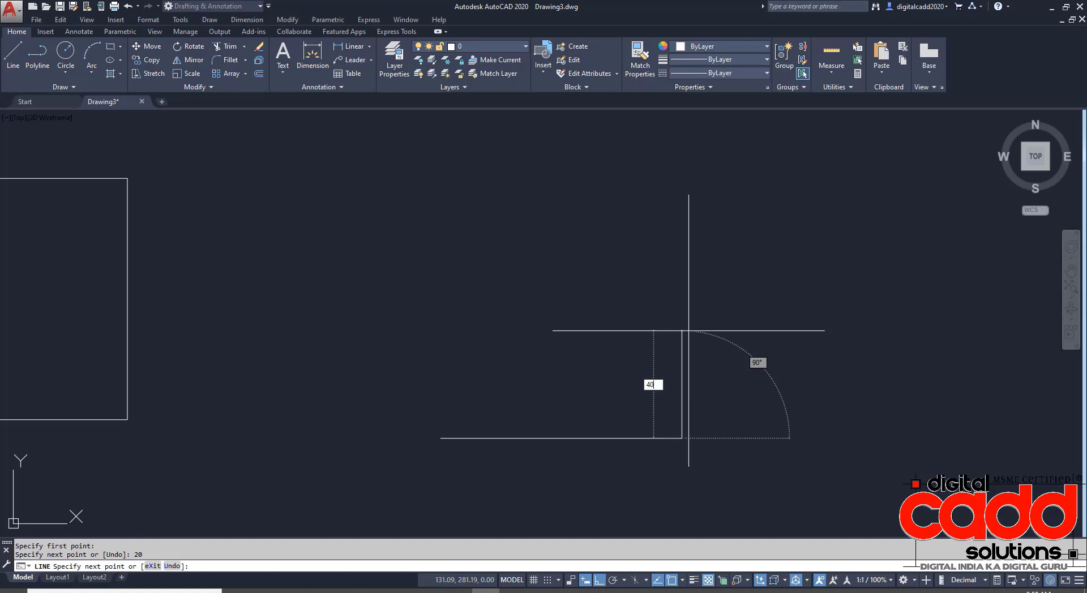
key("Tab")
scroll(852, 345, "down", 8)
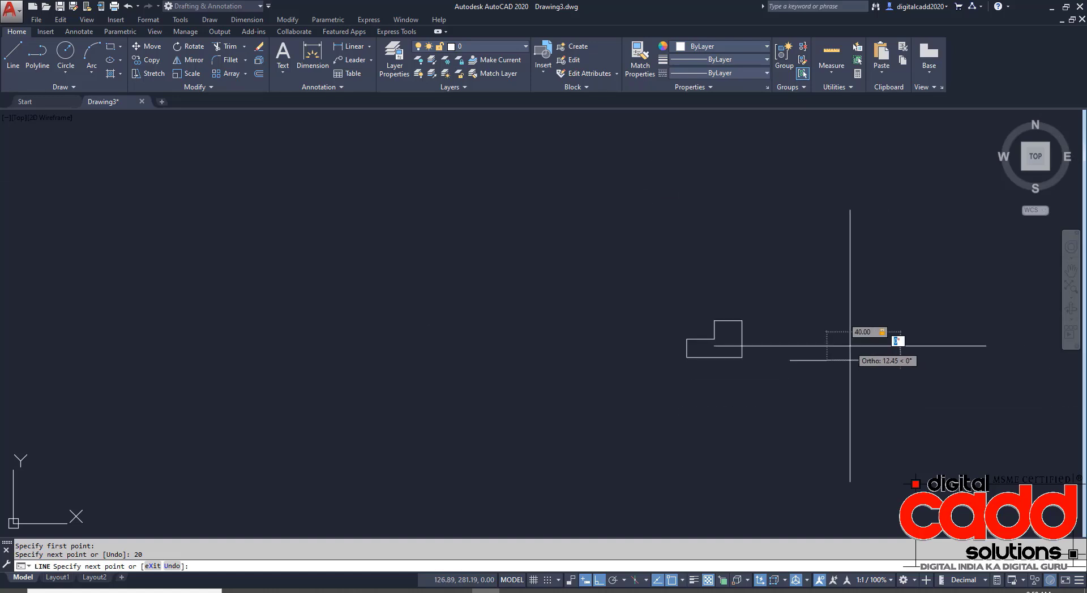
middle_click_drag(848, 345, 609, 444)
scroll(609, 453, "up", 4)
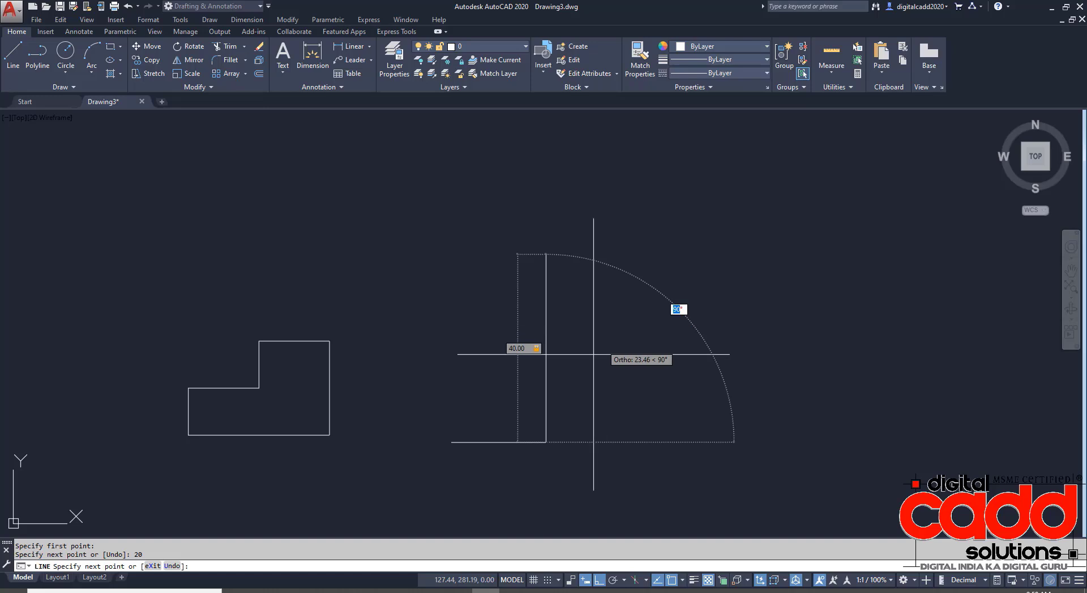
- Turn Ortho off and draw the next segment 30 mm long at 40° upward from the end of the 20 mm line
left_click(598, 580)
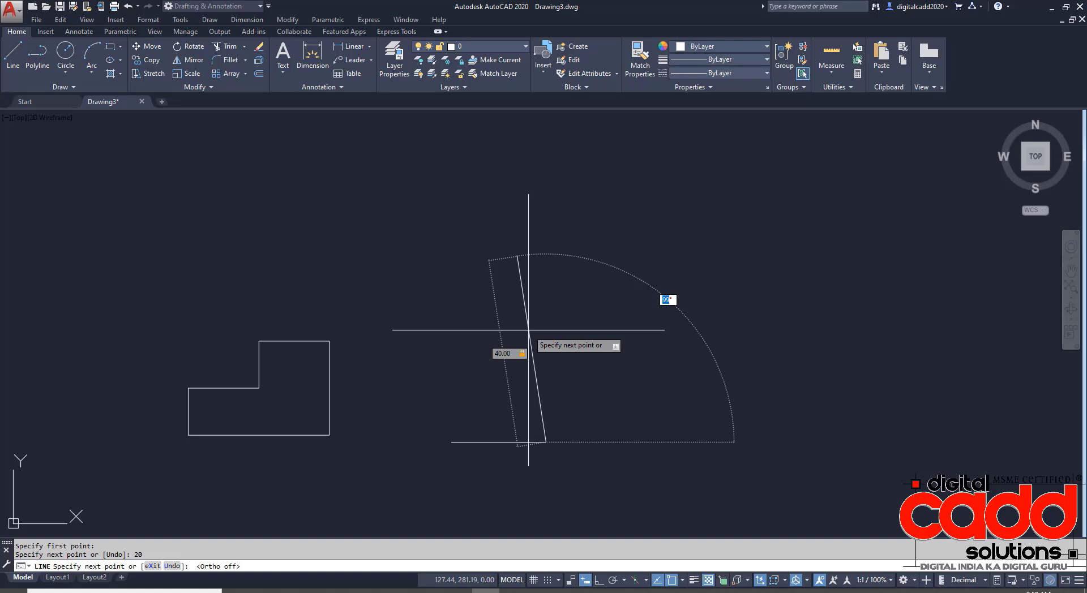
key("Tab")
type("30")
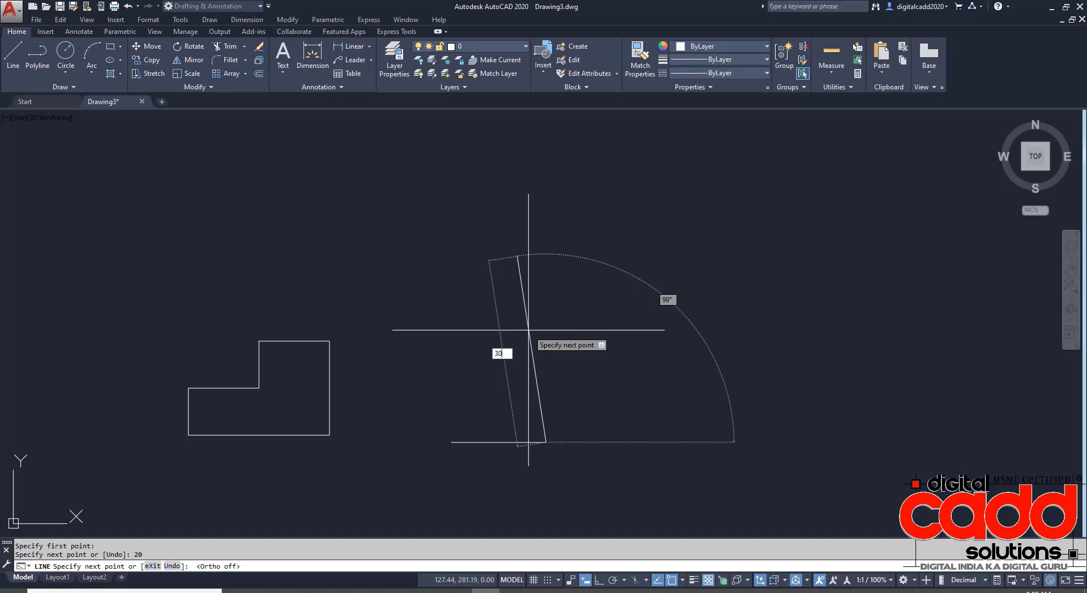
key("Tab")
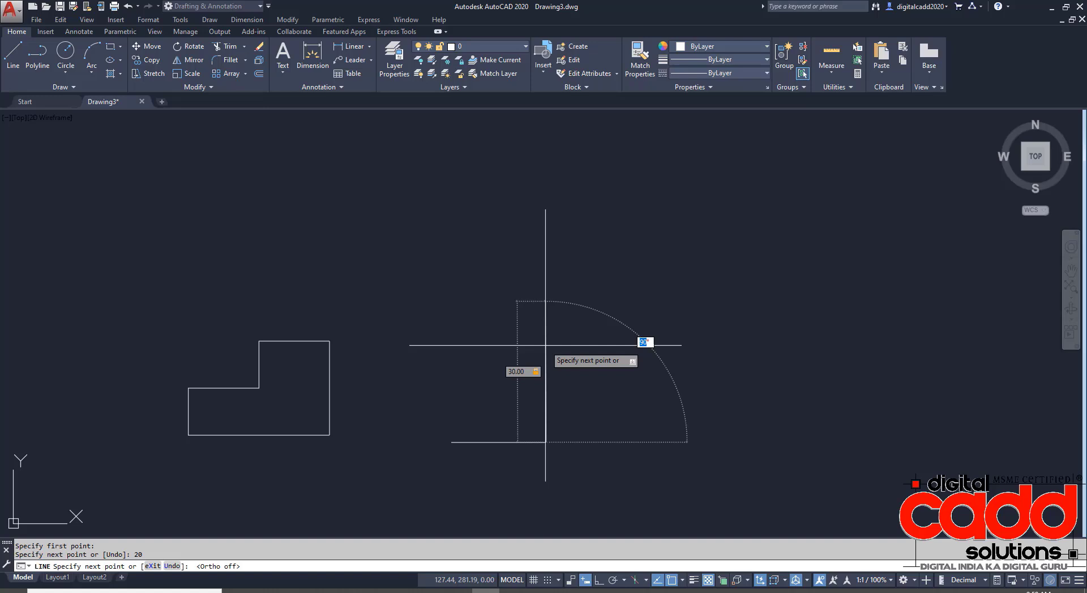
type("40")
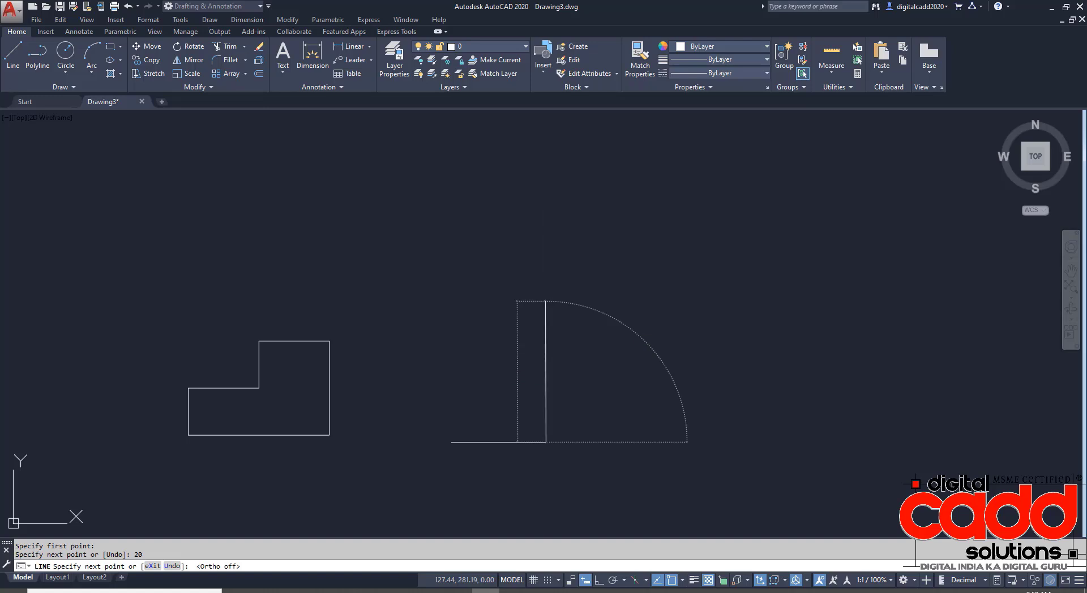
key("Return")
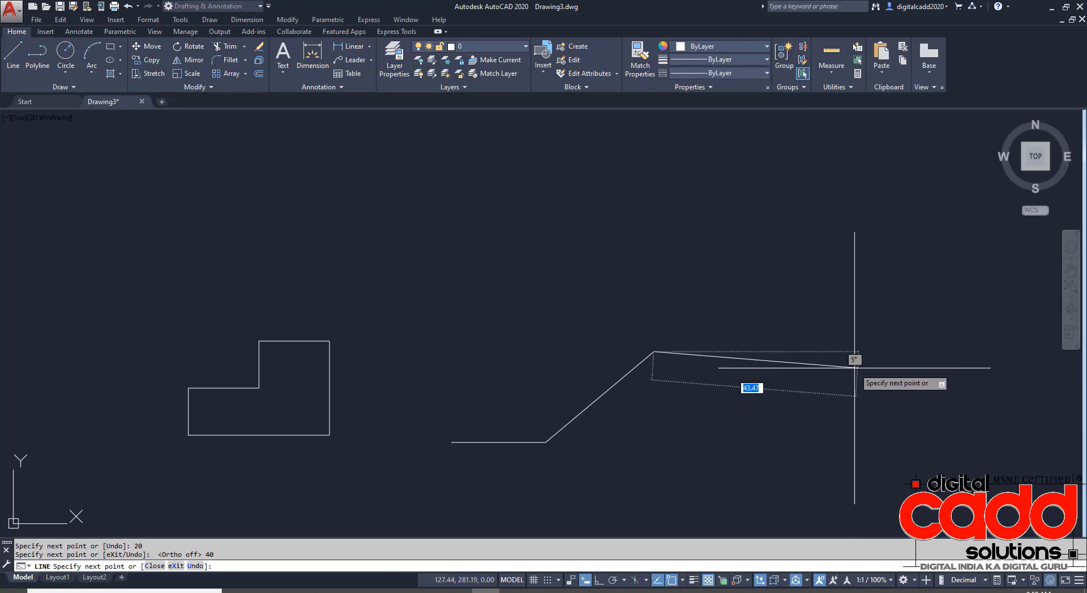
- Turn Ortho on and add a horizontal segment 15 mm long to the right from the upper end of the inclined line
type("15")
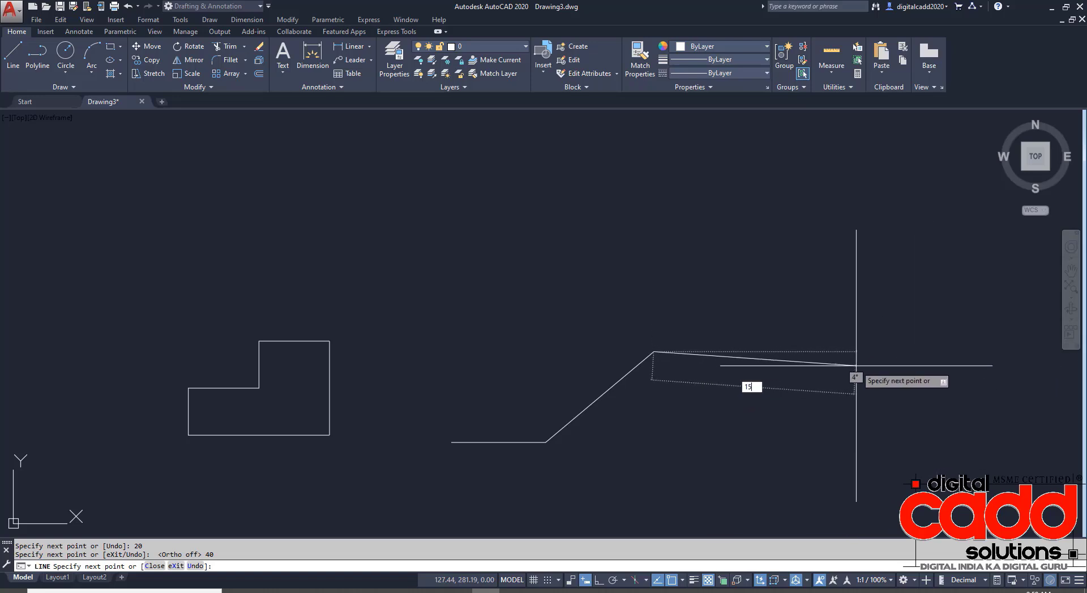
key("Tab")
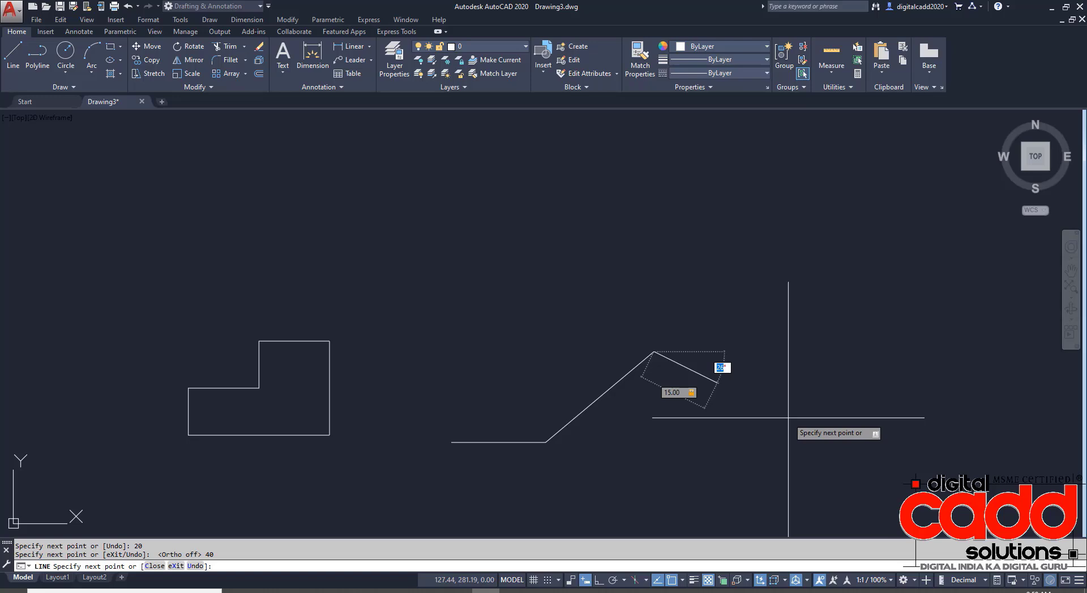
left_click(598, 580)
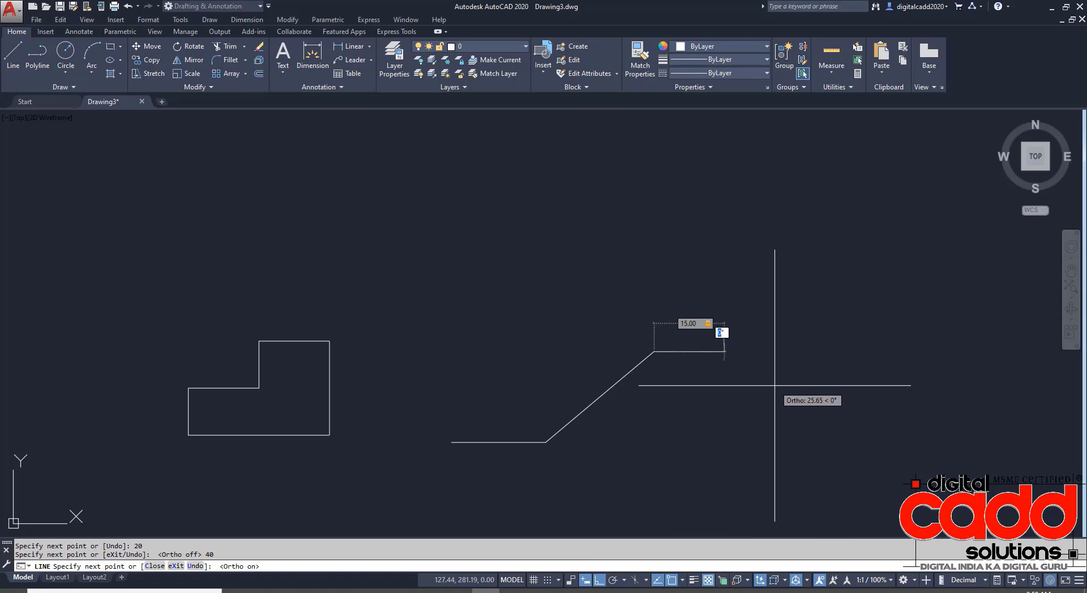
key("Return")
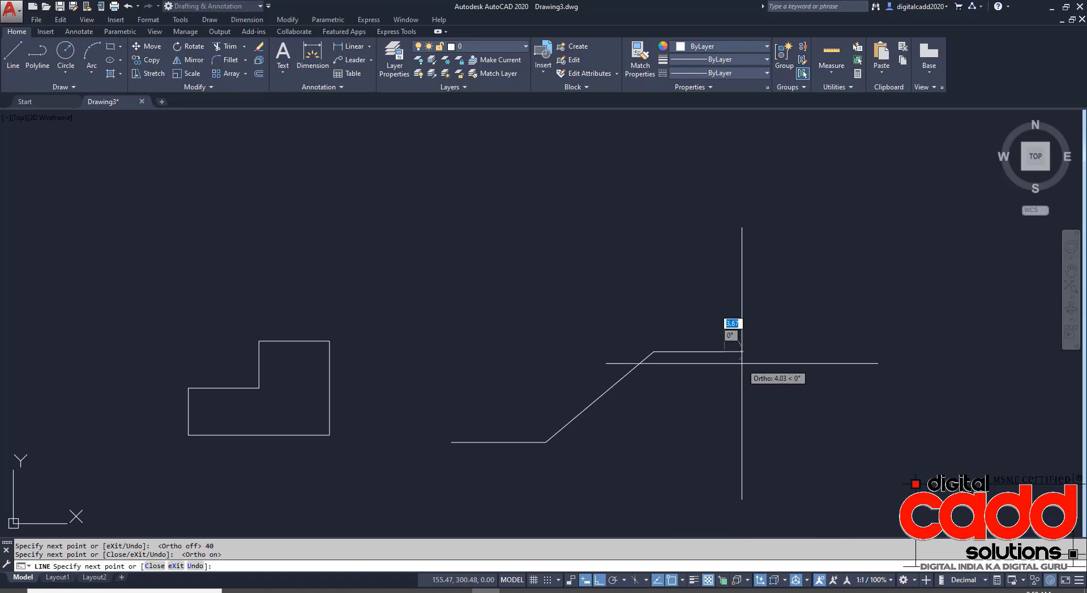
- Try to continue the profile with a 50 mm segment using an angle of -45°, and undo that segment
middle_click_drag(769, 351, 692, 337)
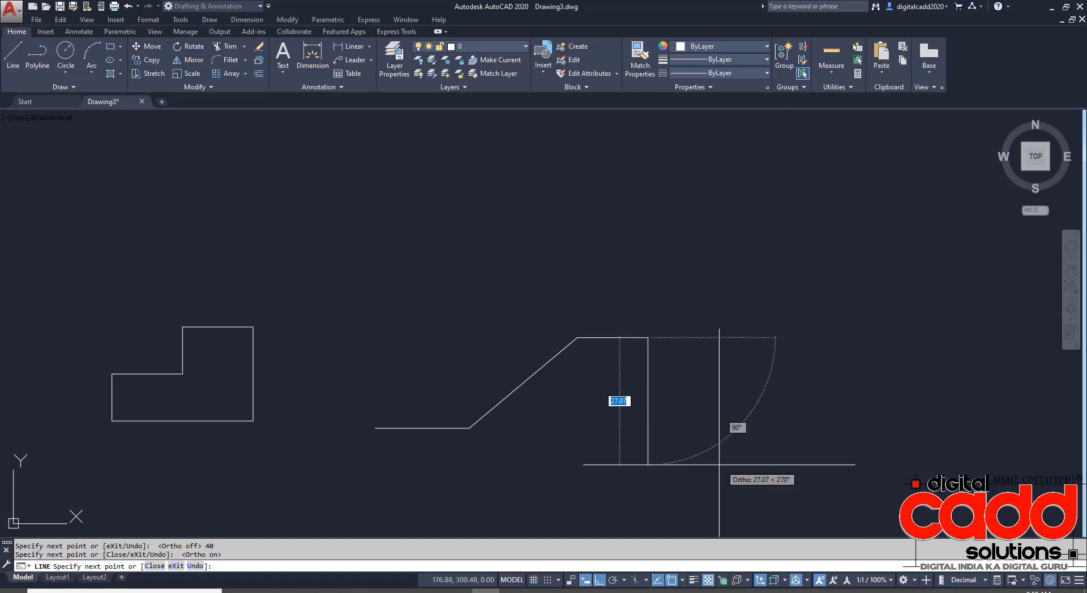
type("50")
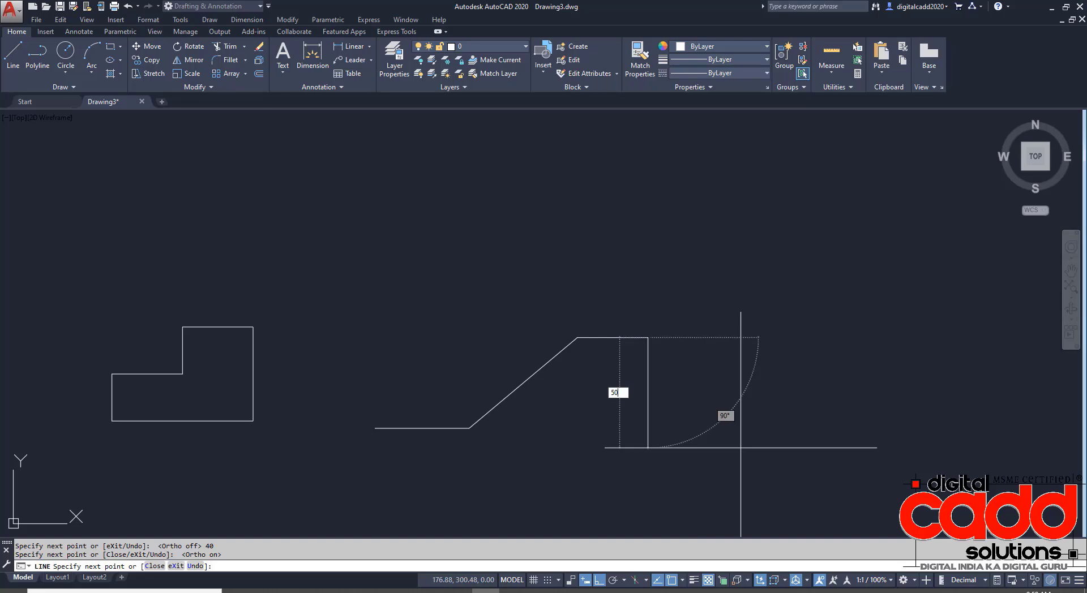
key("Tab")
scroll(677, 409, "down", 4)
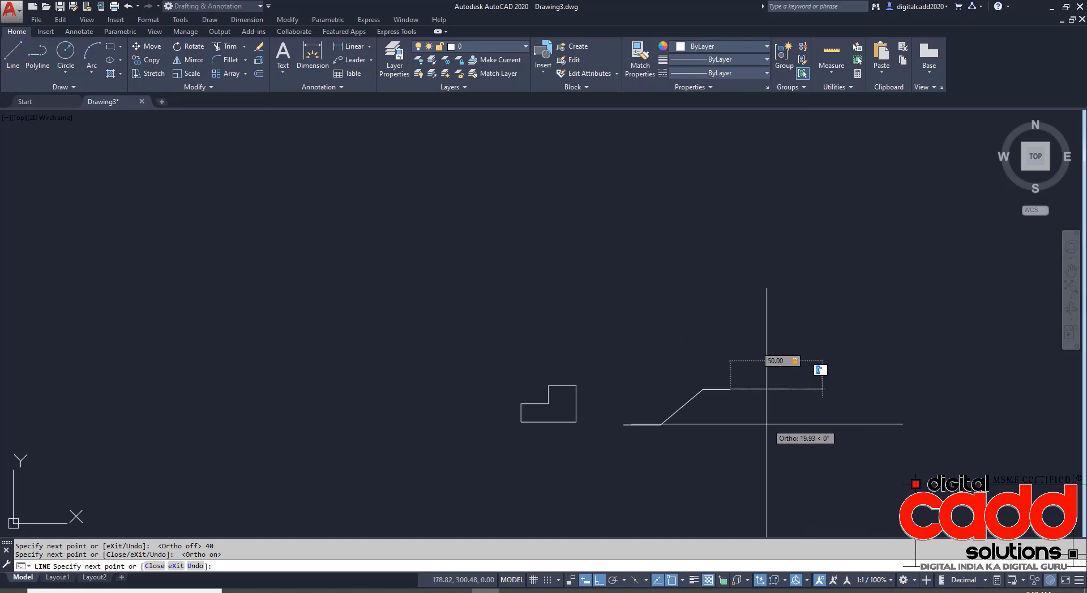
scroll(666, 467, "up", 2)
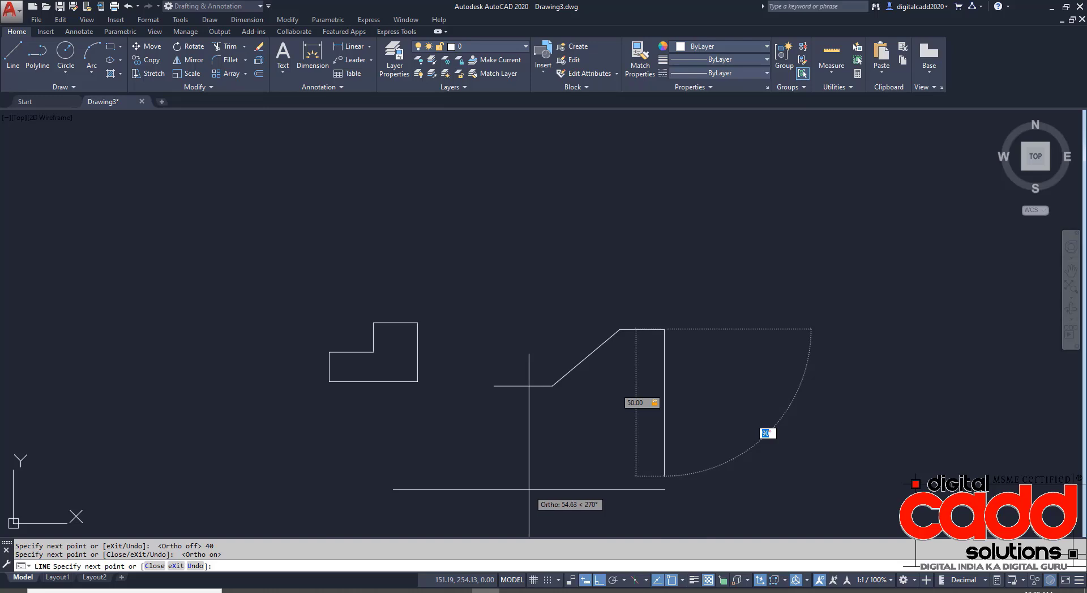
type("-45")
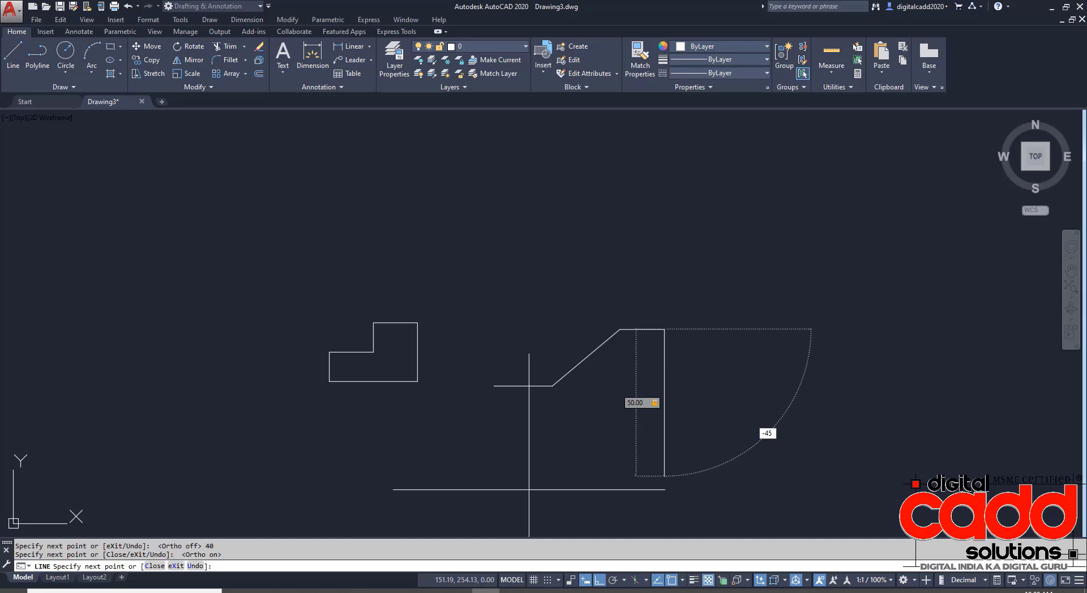
key("Return")
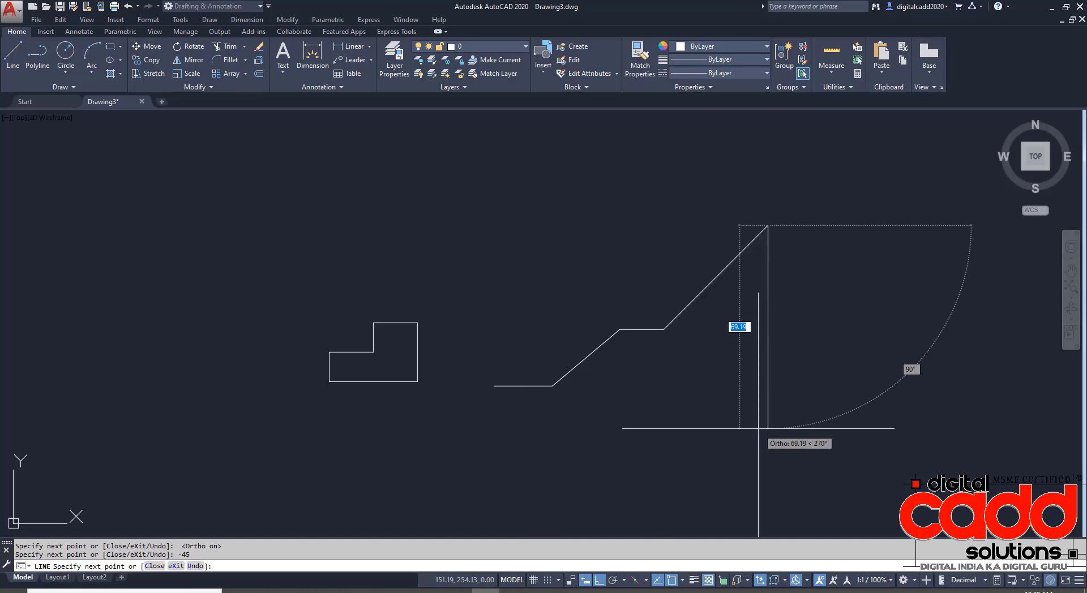
key("ctrl+z")
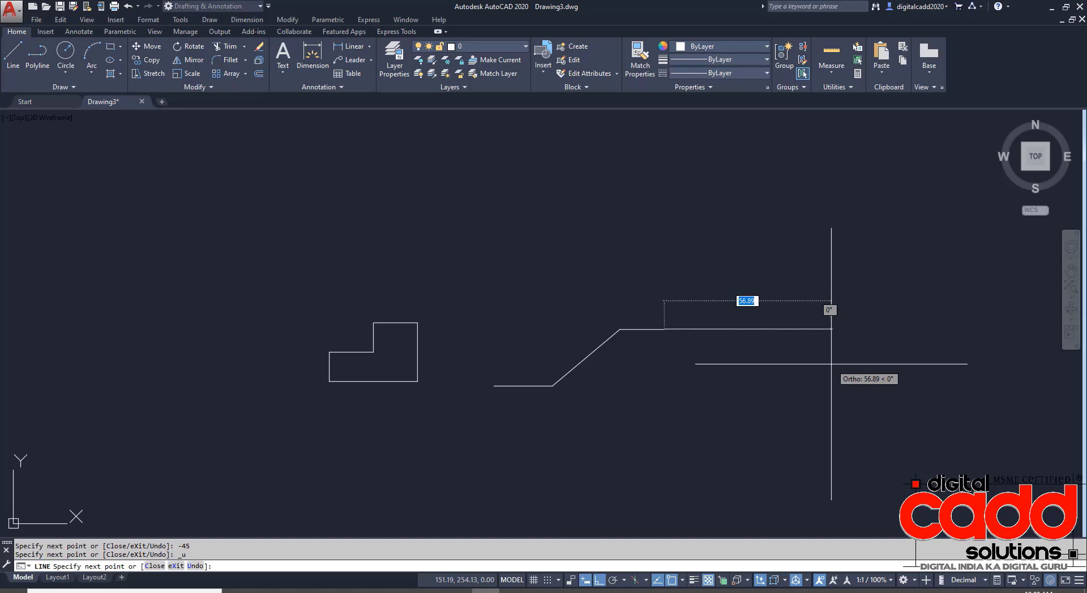
- Add a 40 mm segment sloping down to the right at 40° from the end of the 15 mm line, and end the Line command
type("40")
key("Tab")
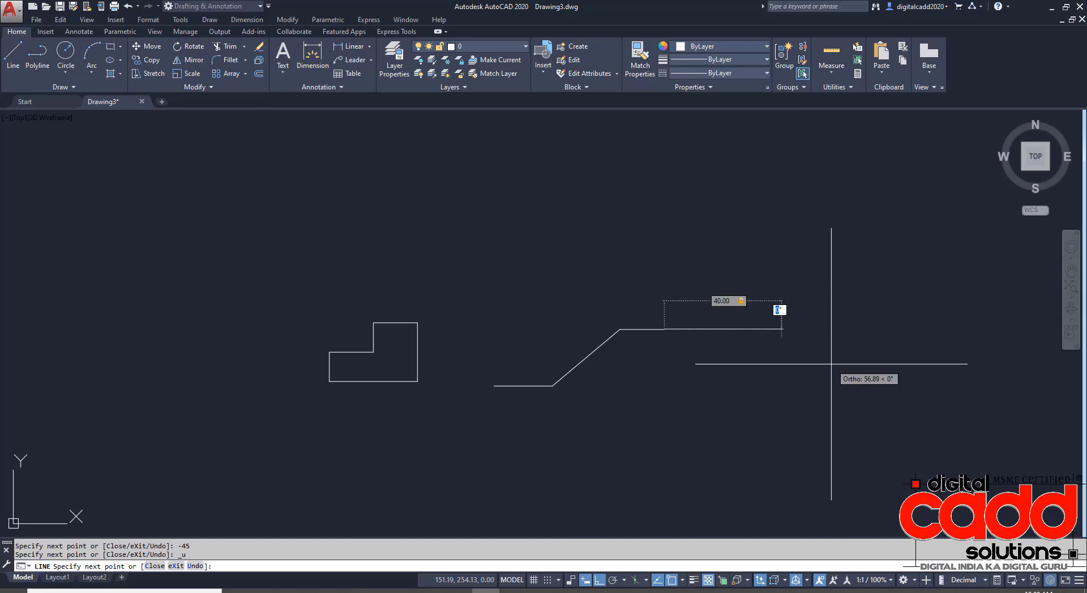
type("-40")
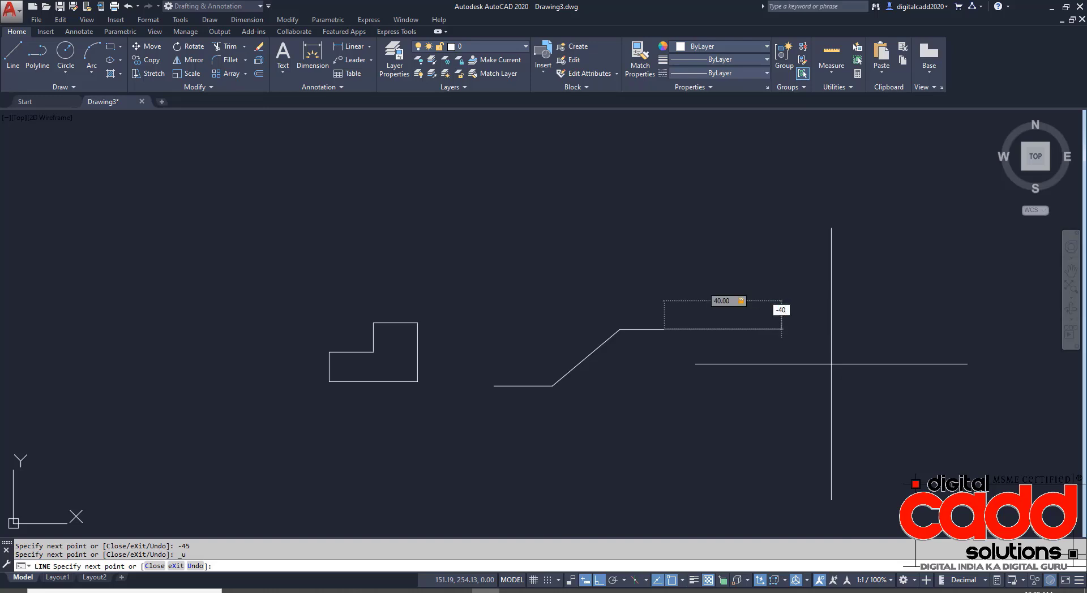
key("Return")
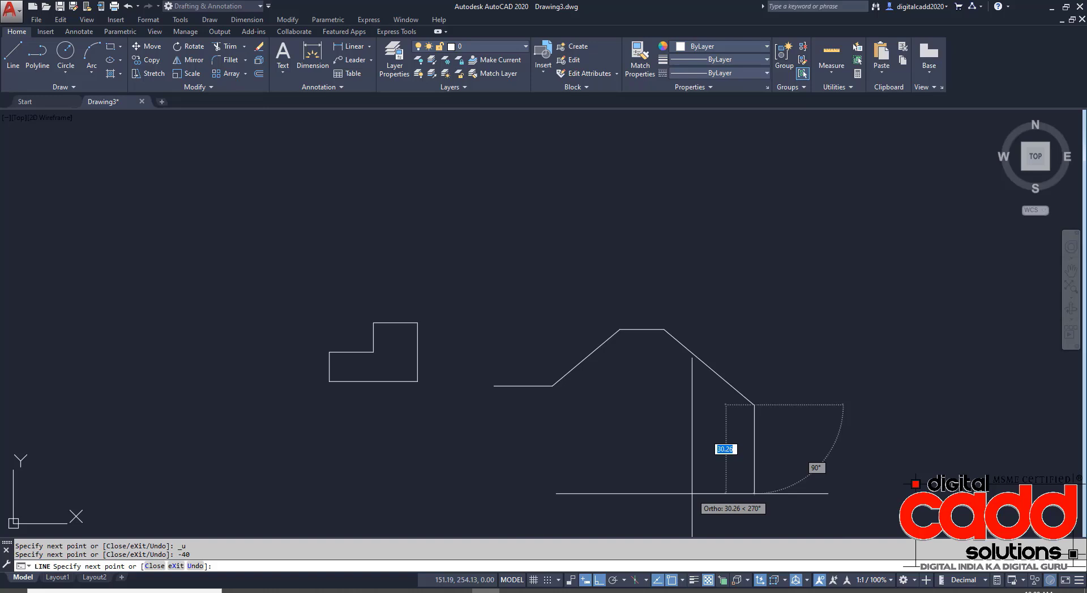
key("Return")
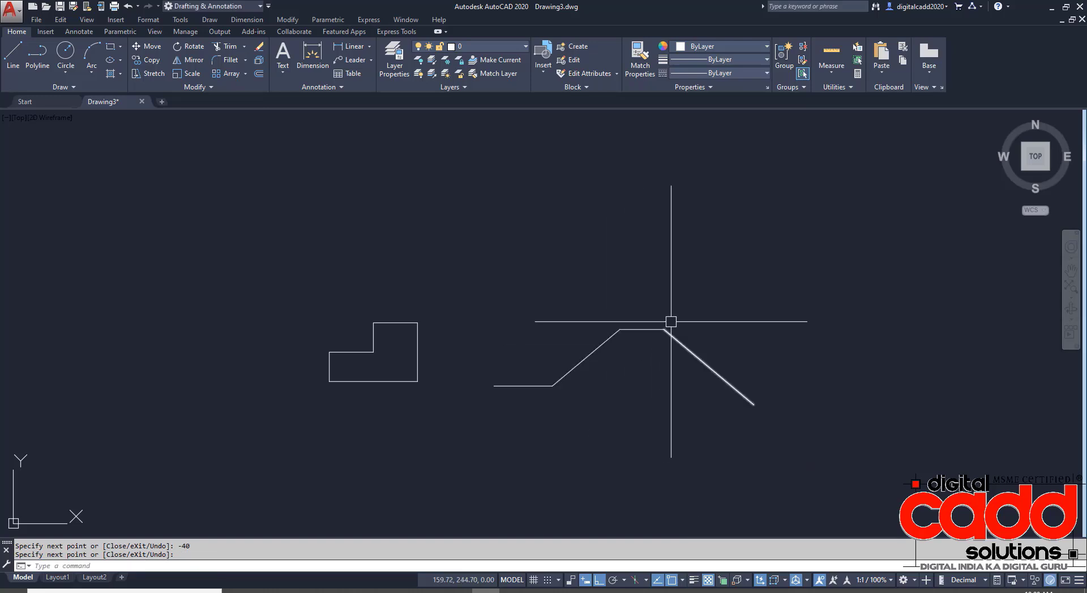
- Erase both the stepped profile and the angled profile together
left_click(703, 297)
left_click(396, 439)
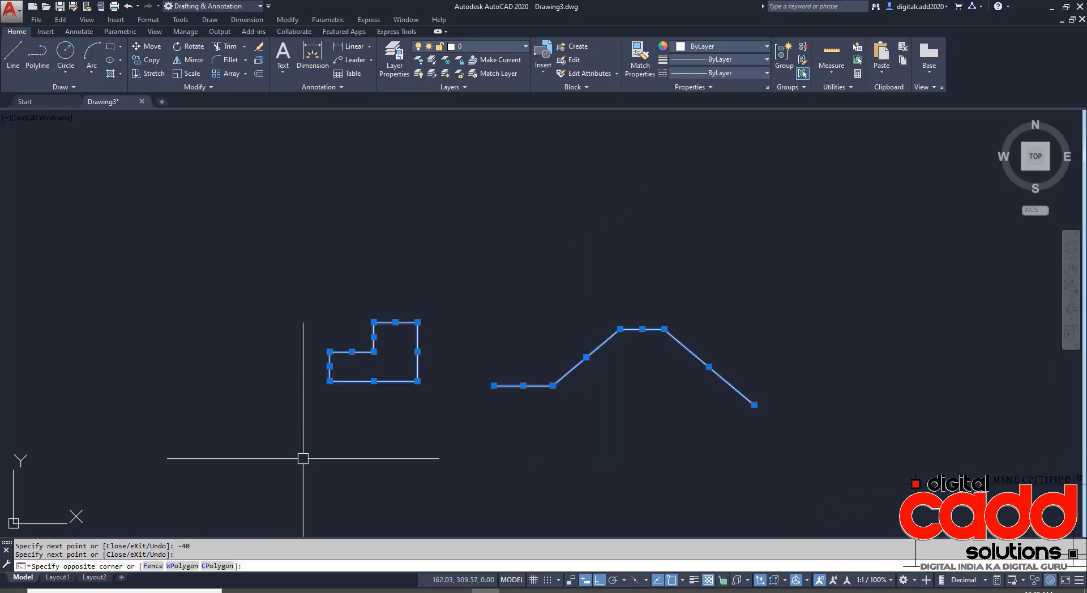
type("E")
key("Return")
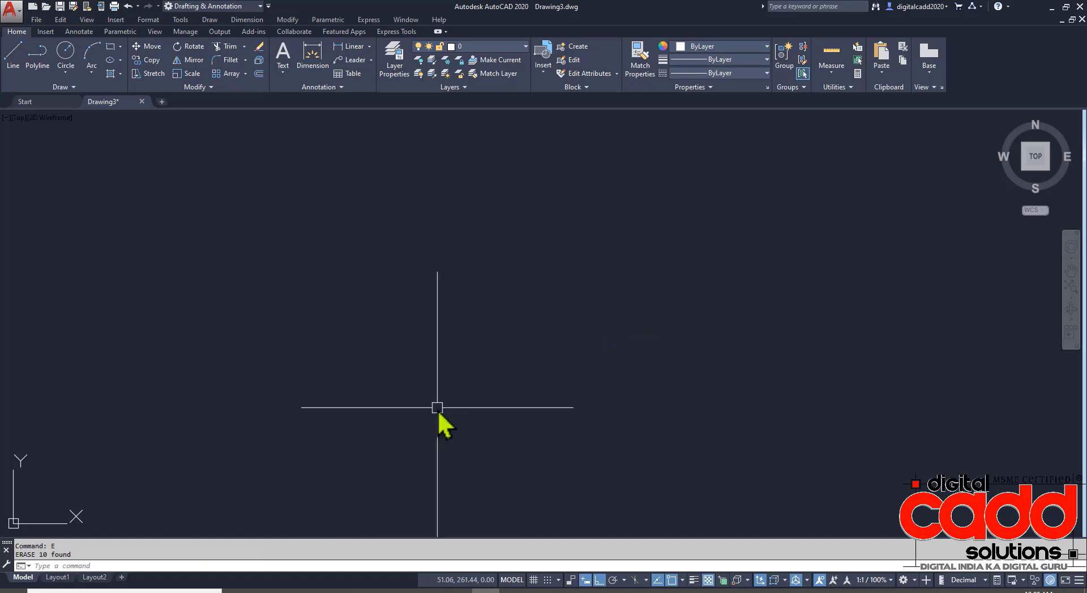
- Draw a closed rectangle 40 mm wide and 50 mm high with the Line command, starting at its upper-left corner
type("L")
key("Return")
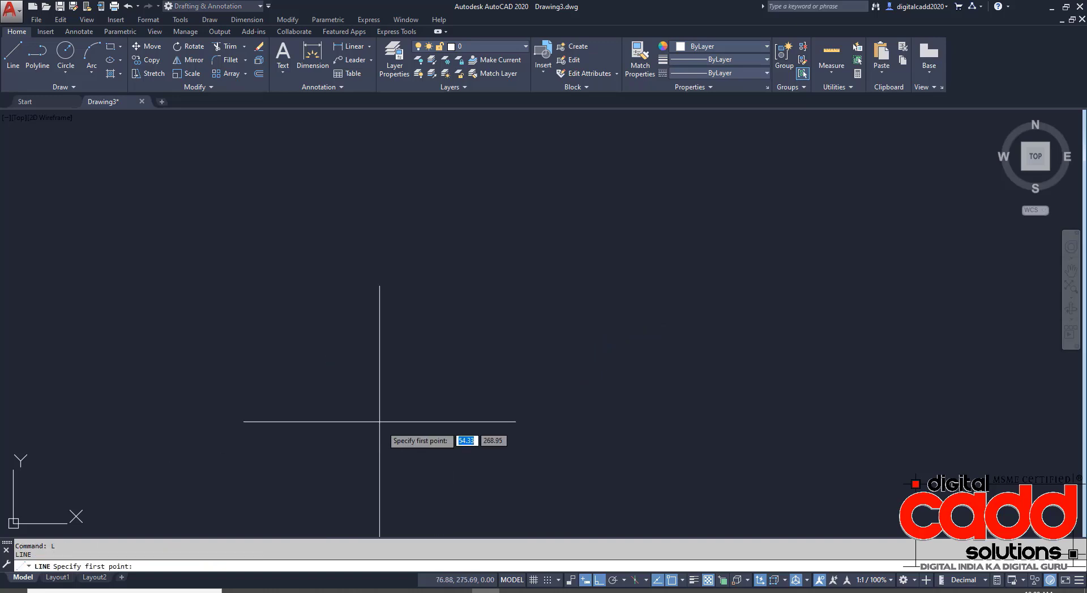
left_click(365, 337)
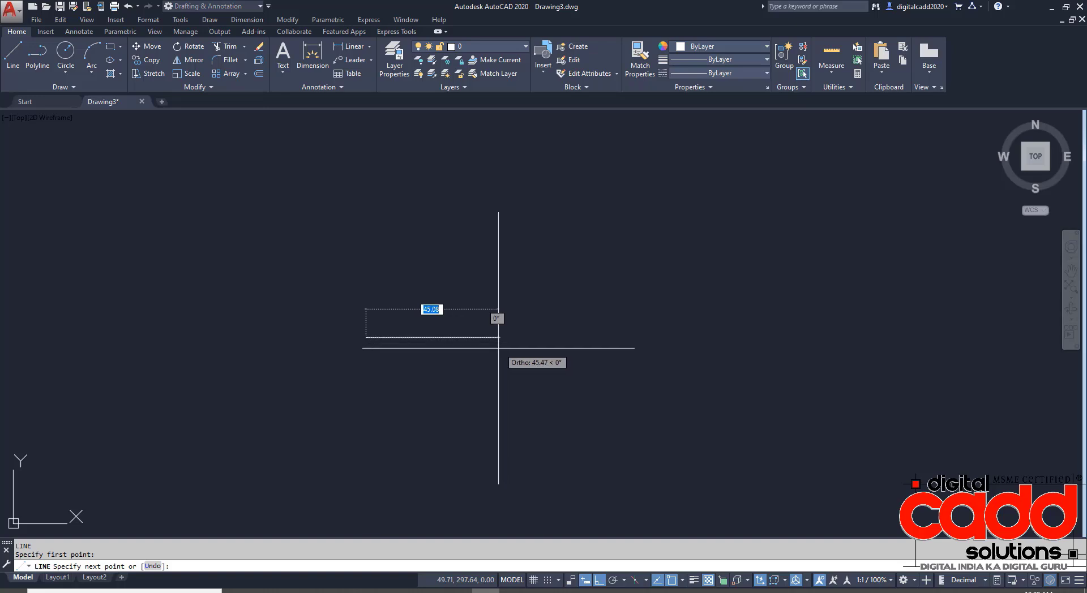
type("40")
key("Return")
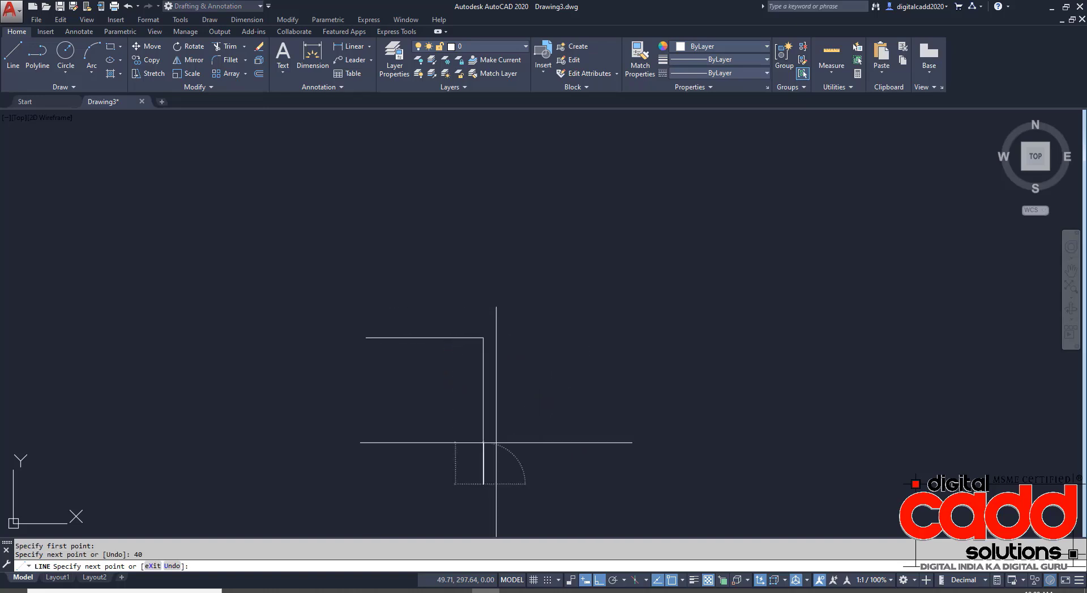
type("50")
key("Return")
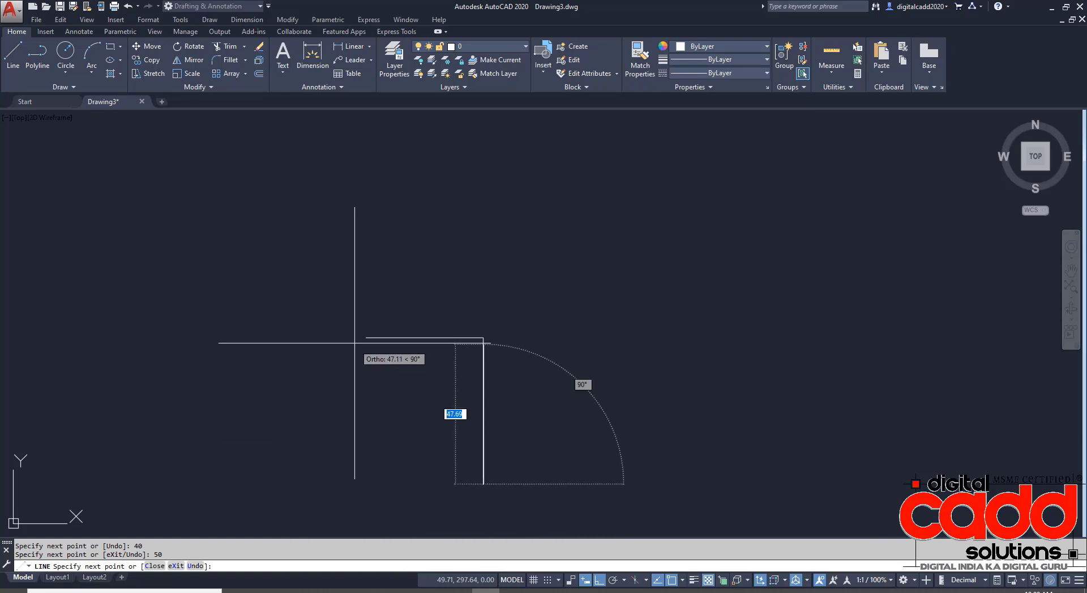
left_click(365, 484)
left_click(366, 337)
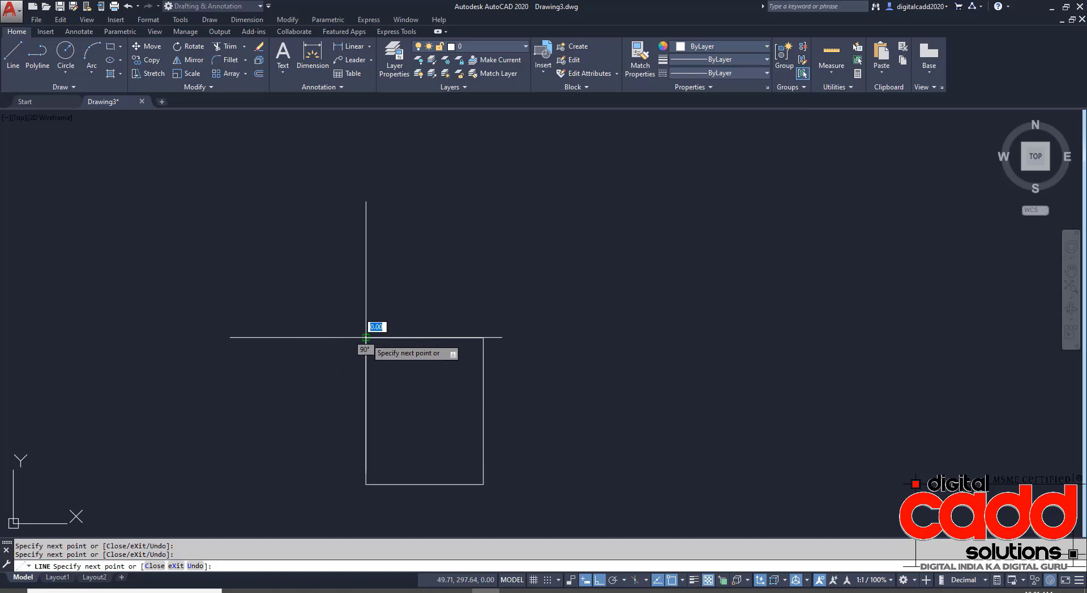
key("Return")
- Erase all four lines of the 40 by 50 mm rectangle
middle_click_drag(461, 356, 435, 211)
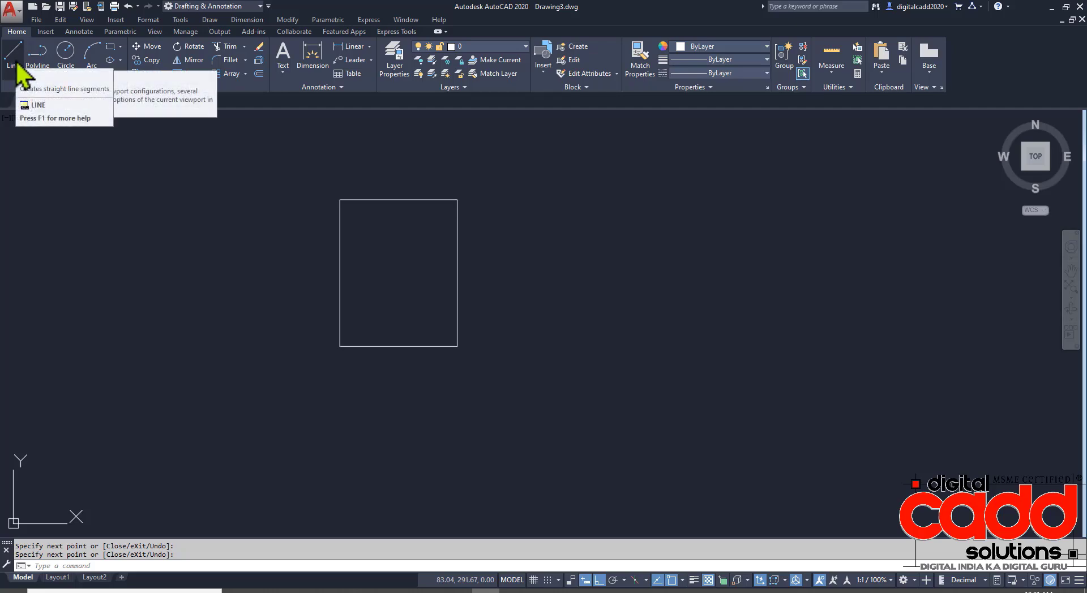
middle_click_drag(629, 322, 310, 361)
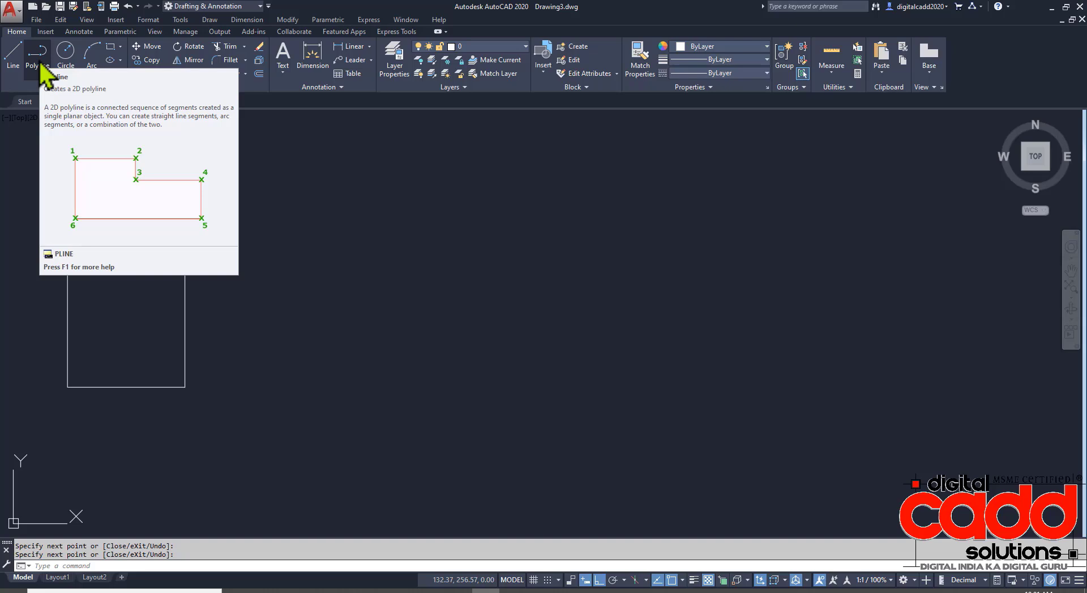
key("Escape")
key("Escape")
middle_click_drag(213, 307, 349, 314)
left_click(369, 185)
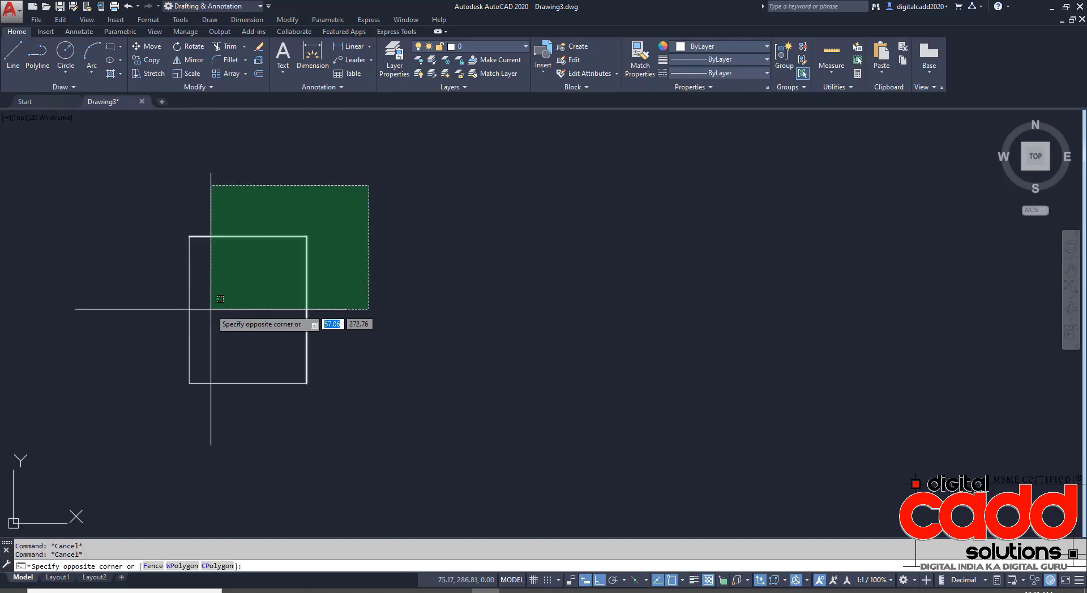
left_click(102, 429)
type("e")
key("Return")
- Draw a freehand descending staircase of five alternating horizontal and vertical segments with the Line command and Ortho on
middle_click_drag(259, 354, 244, 360)
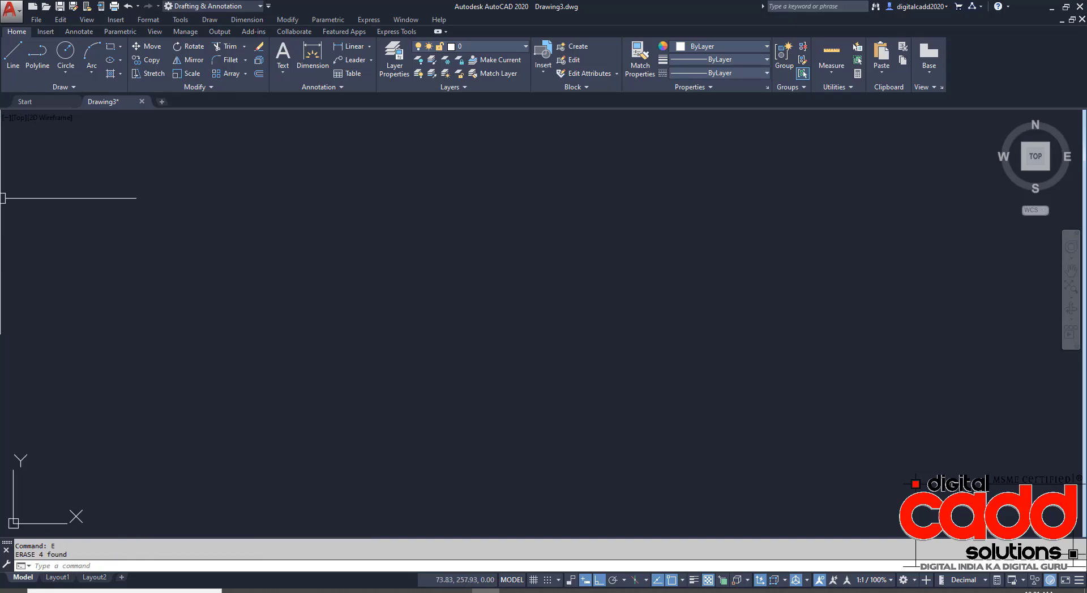
left_click(121, 223)
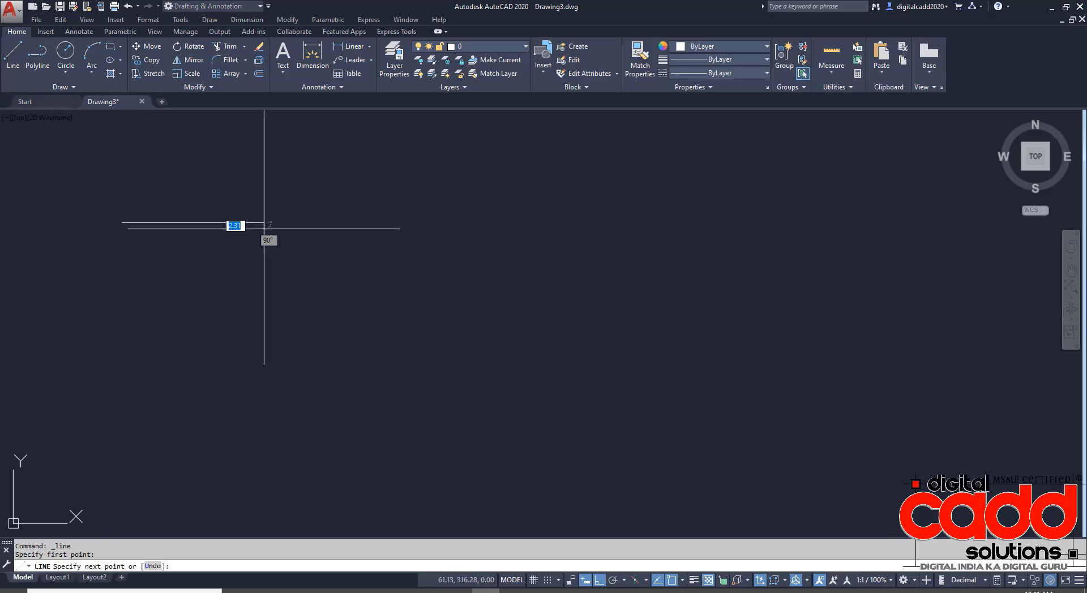
left_click(262, 227)
left_click(262, 323)
left_click(351, 323)
left_click(351, 425)
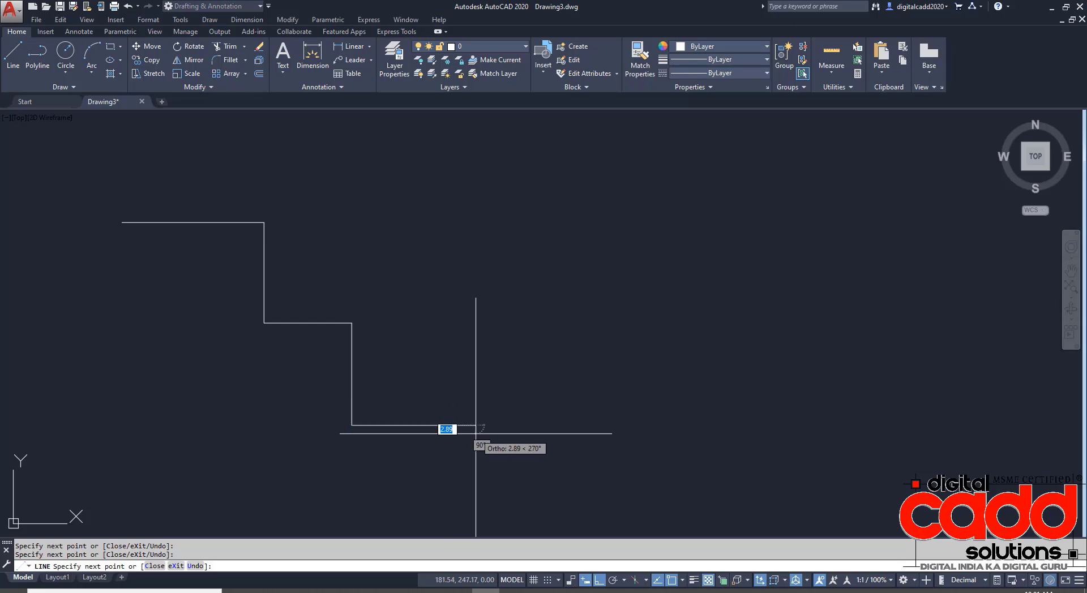
left_click(475, 425)
key("Return")
- Draw a similar descending five-segment staircase with the Polyline command to the right of the line staircase
left_click(37, 54)
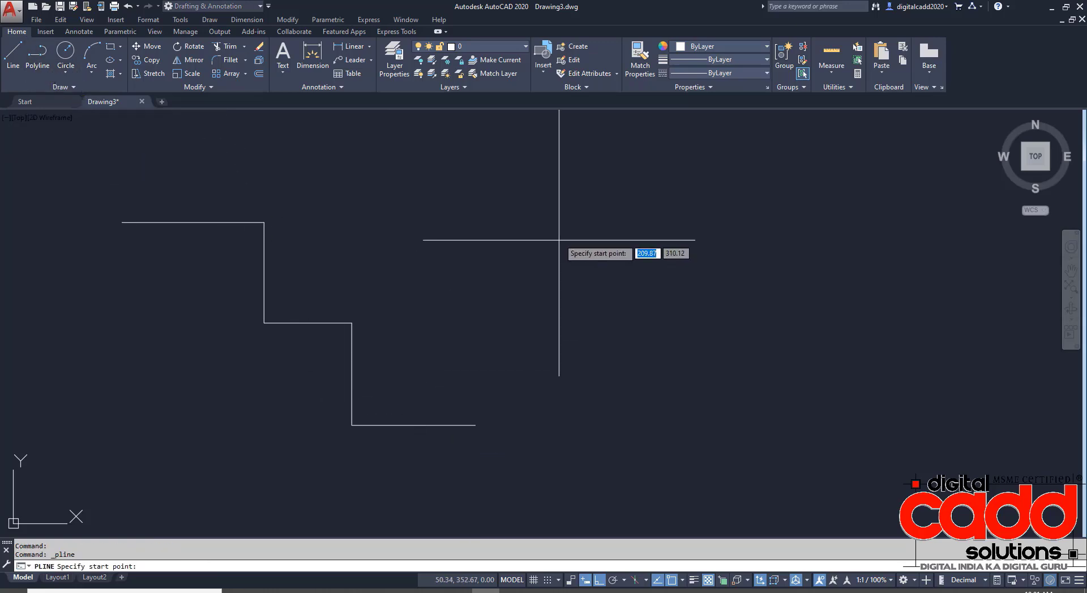
left_click(535, 221)
left_click(683, 220)
left_click(684, 294)
left_click(791, 295)
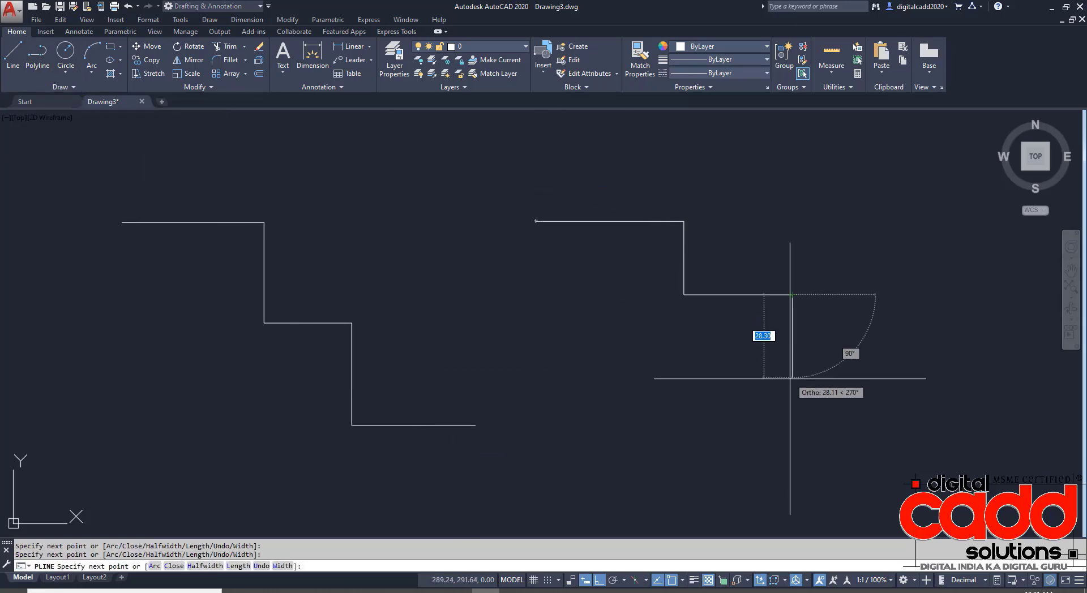
left_click(791, 387)
left_click(877, 368)
key("Return")
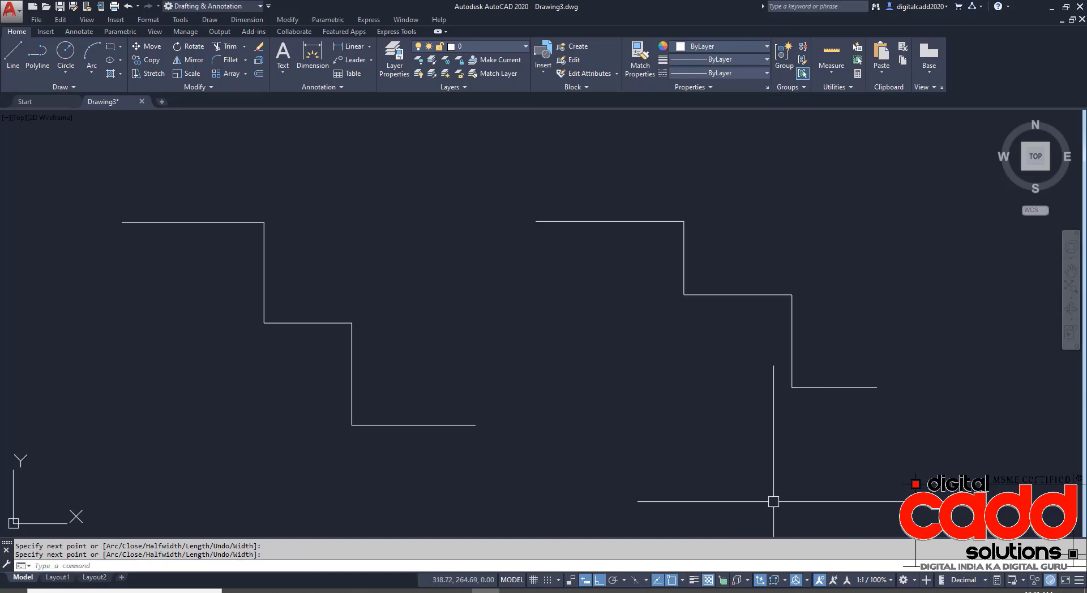
- Compare how the line staircase and the polyline staircase select by picking one segment of each, clearing the selection each time
left_click(154, 224)
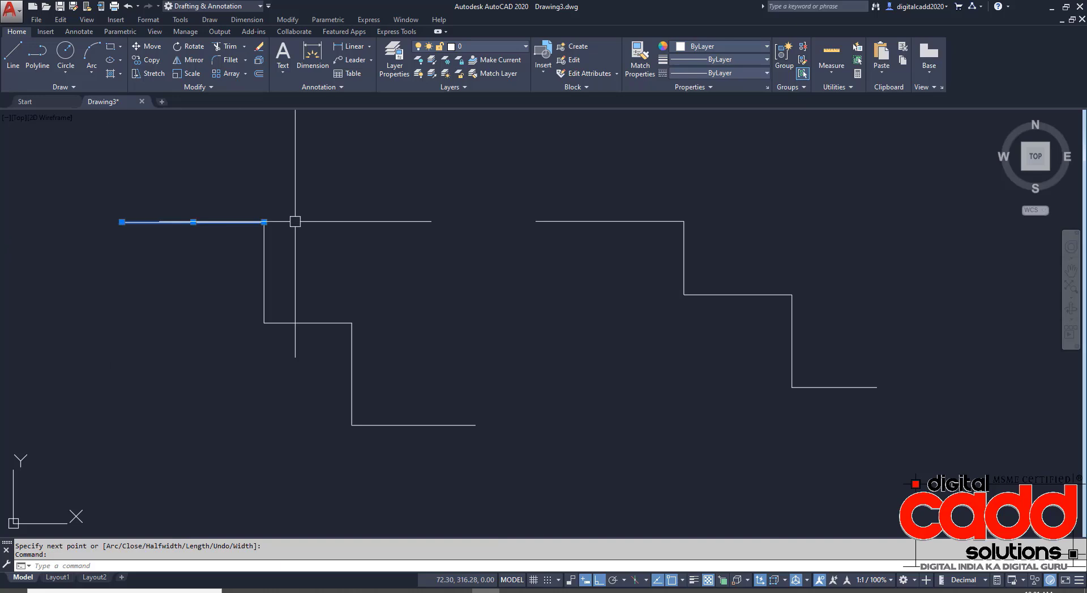
key("Escape")
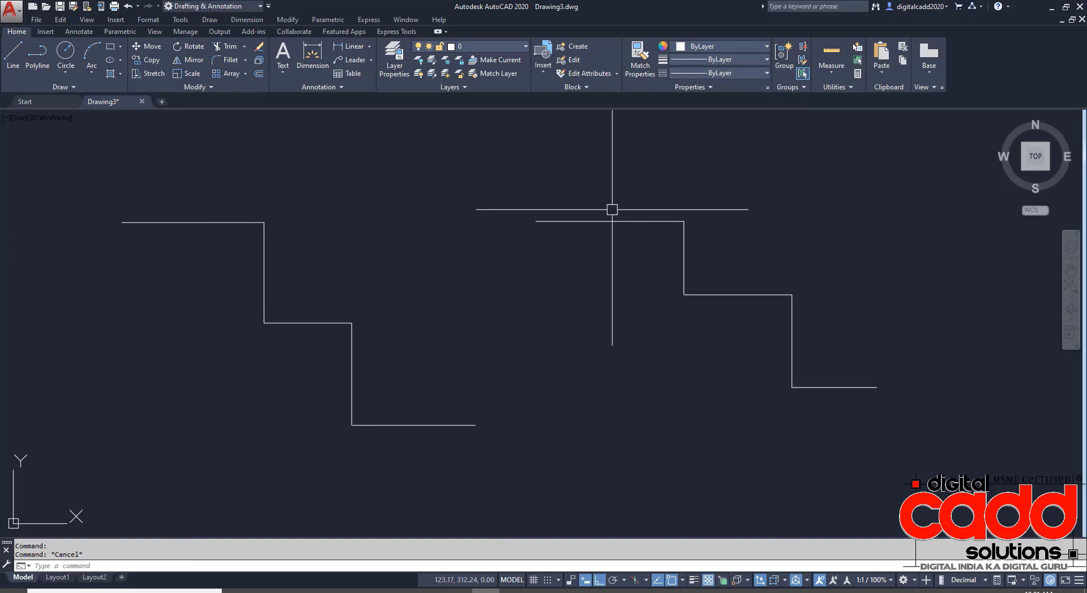
left_click(599, 224)
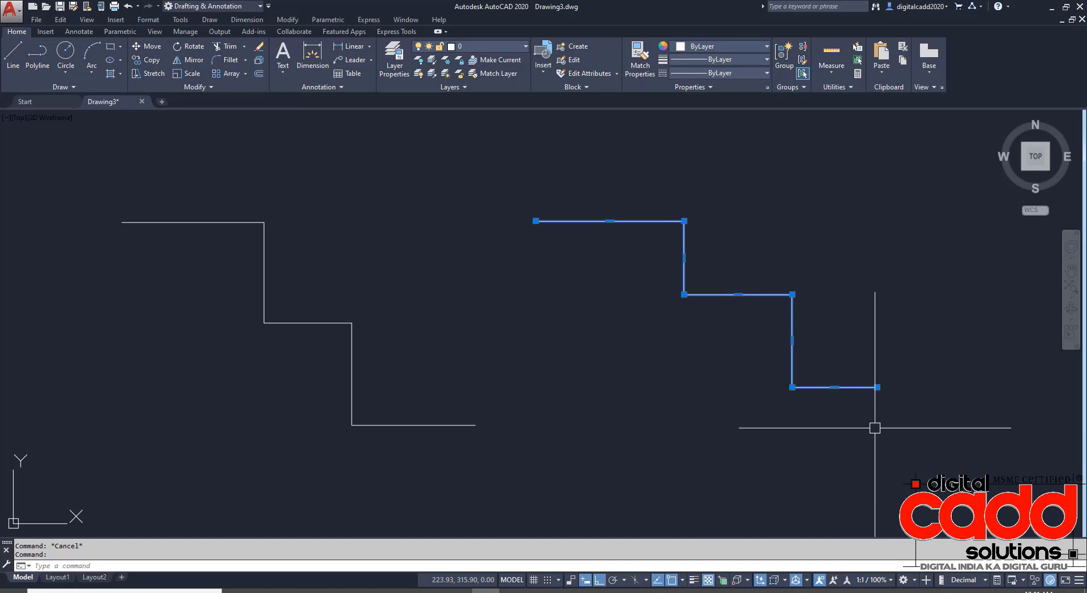
key("Escape")
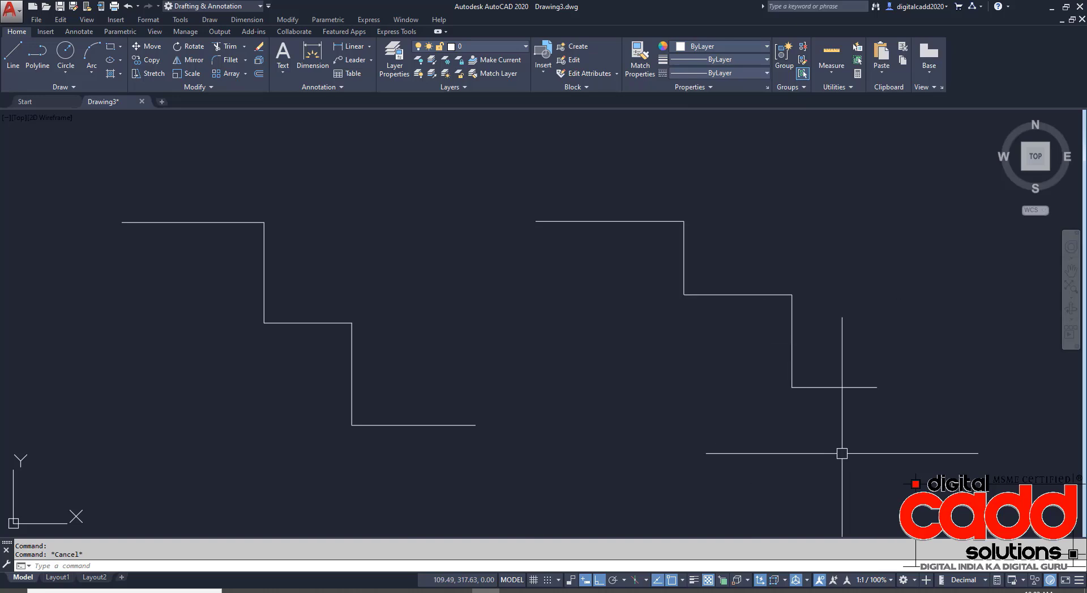
middle_click_drag(694, 346, 655, 336)
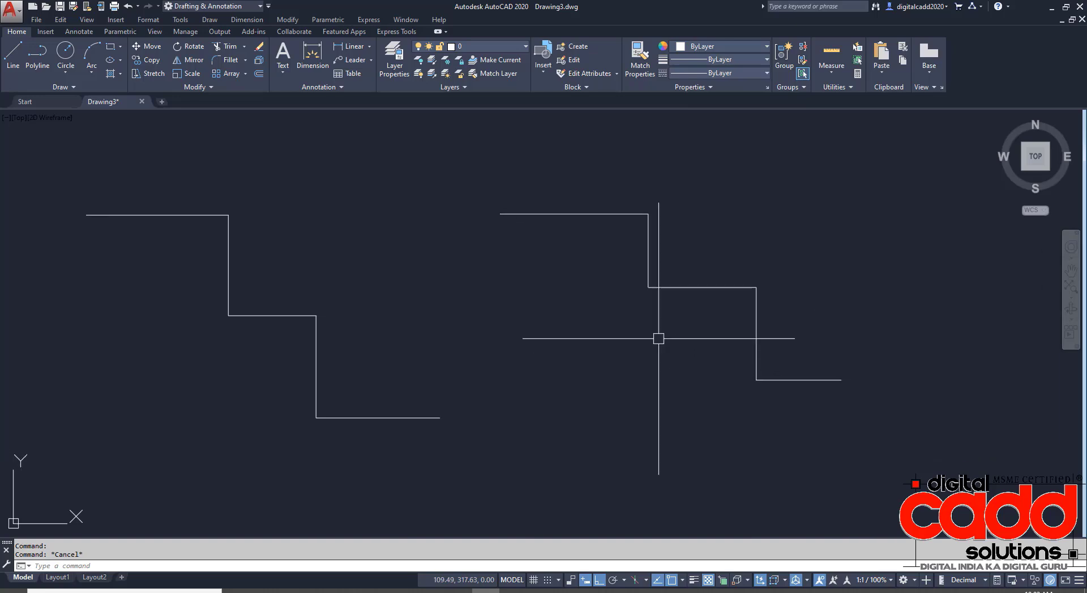
left_click(209, 213)
key("Escape")
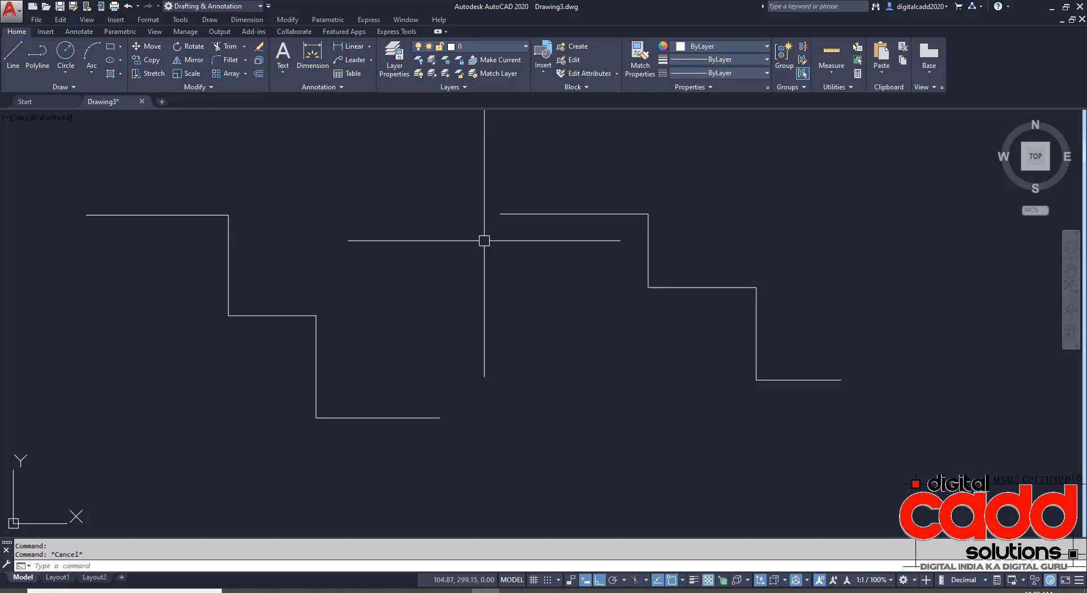
left_click(526, 215)
key("Escape")
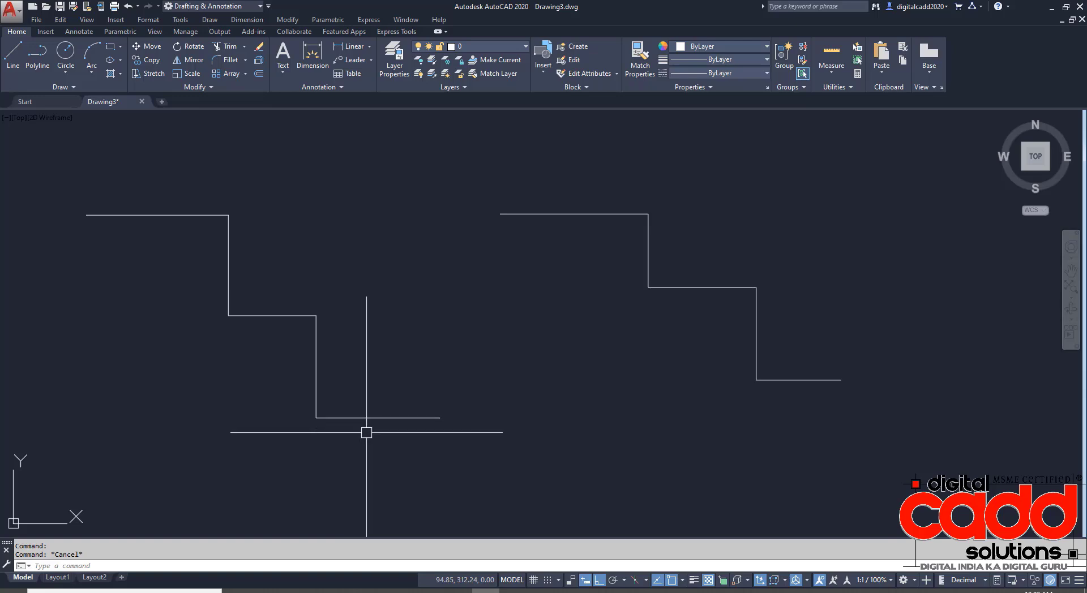
- Compare selecting the line staircase with a crossing window and the polyline staircase with a single pick, clearing each selection
left_click(368, 451)
left_click(142, 215)
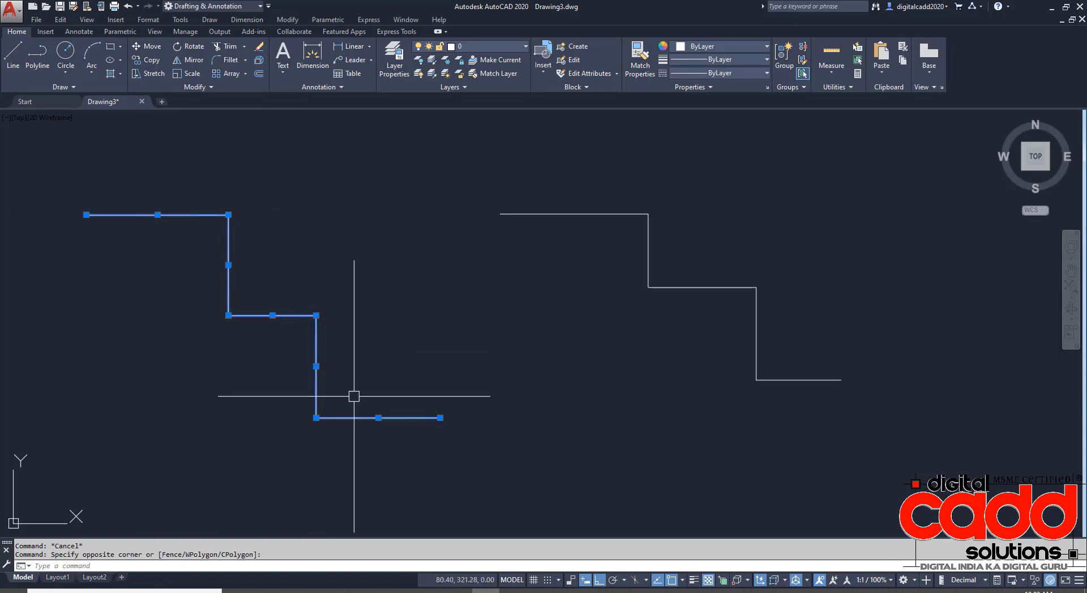
key("Escape")
left_click(644, 260)
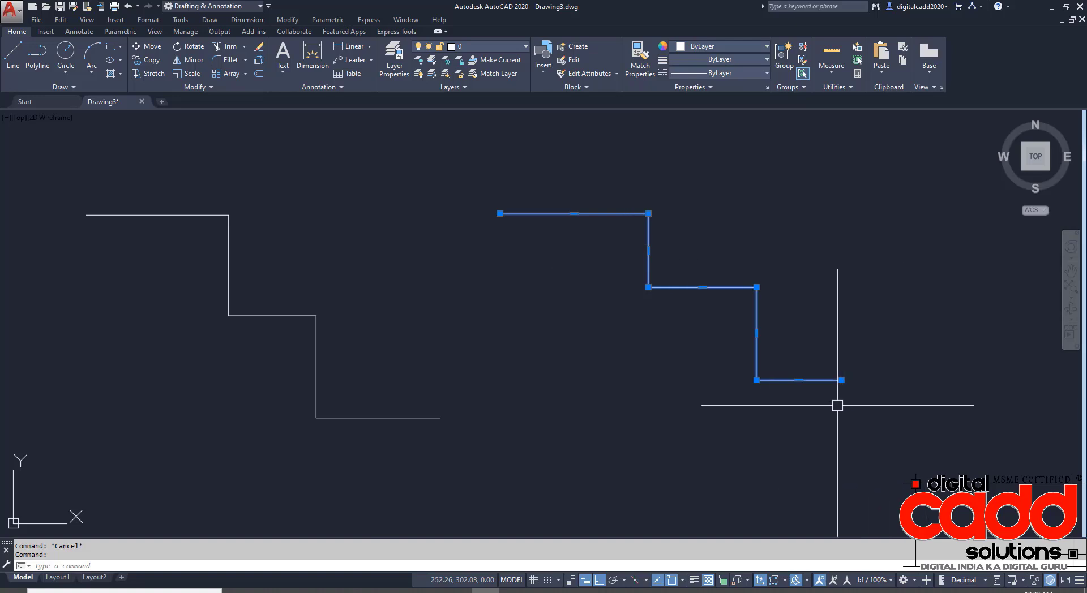
key("Escape")
- Draw a short horizontal line to the lower left of the line staircase with the Line command
middle_click_drag(549, 308, 651, 288)
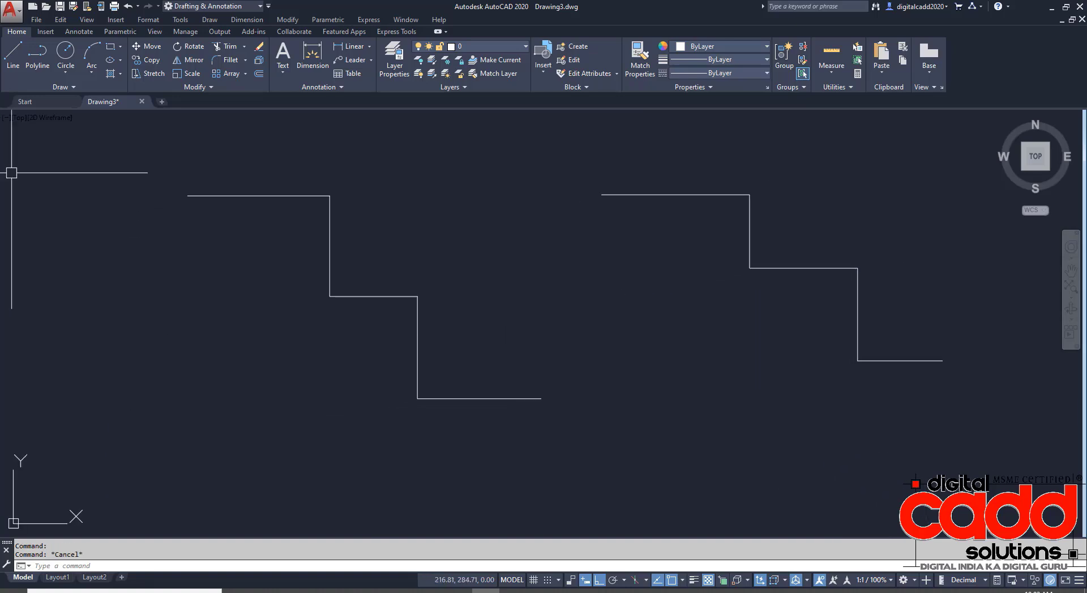
left_click(11, 62)
left_click(75, 404)
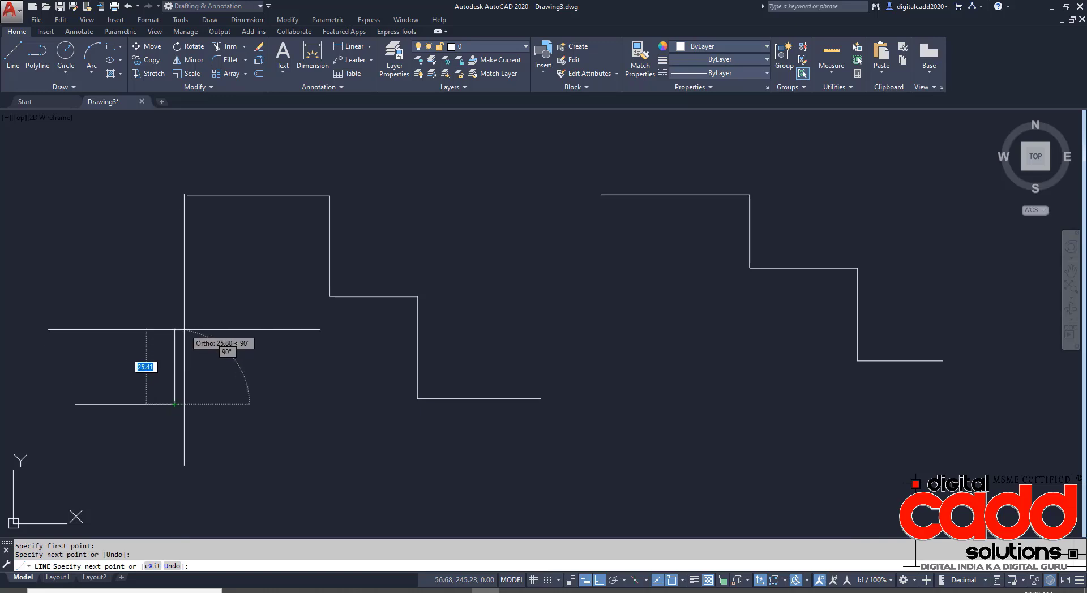
left_click(175, 405)
key("Escape")
- Start a polyline right of the polyline staircase with a horizontal segment followed by two downward semicircular arcs, bulging right and then left
middle_click_drag(897, 431, 606, 467)
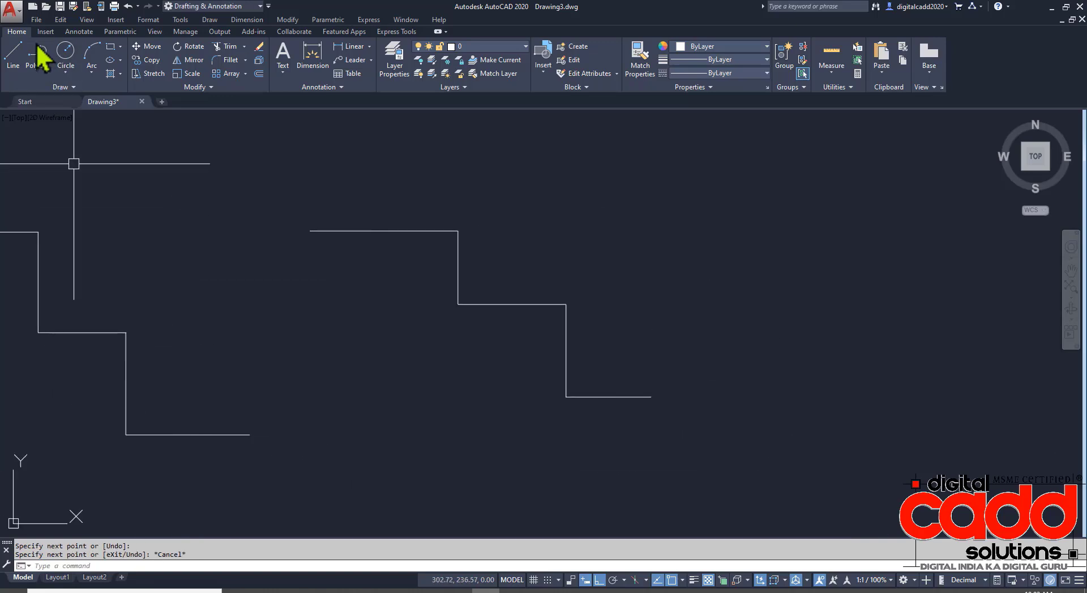
left_click(51, 65)
left_click(736, 218)
left_click(869, 218)
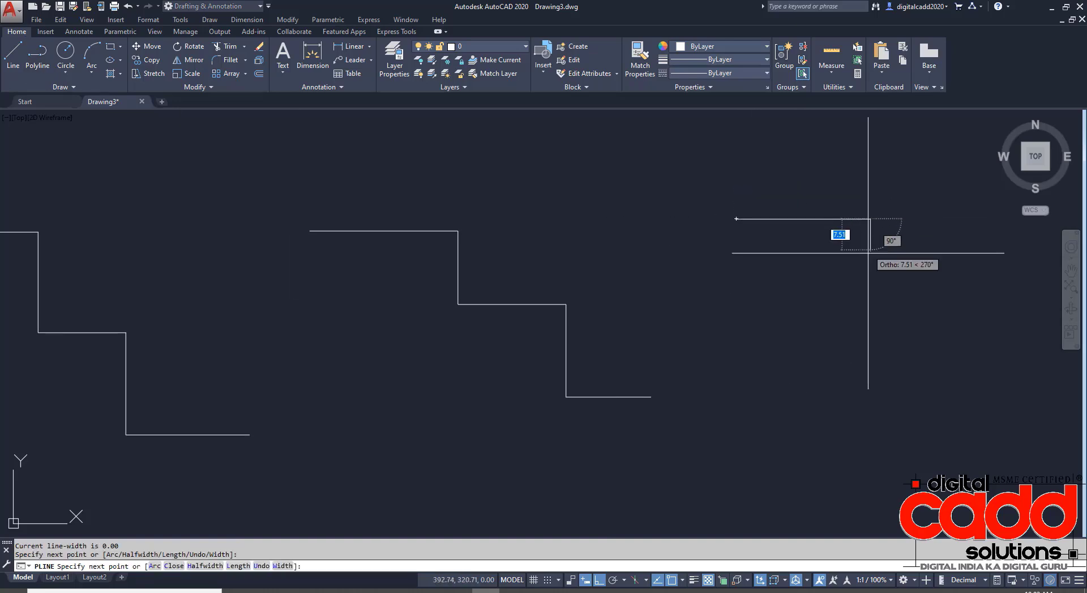
left_click(155, 566)
left_click(870, 313)
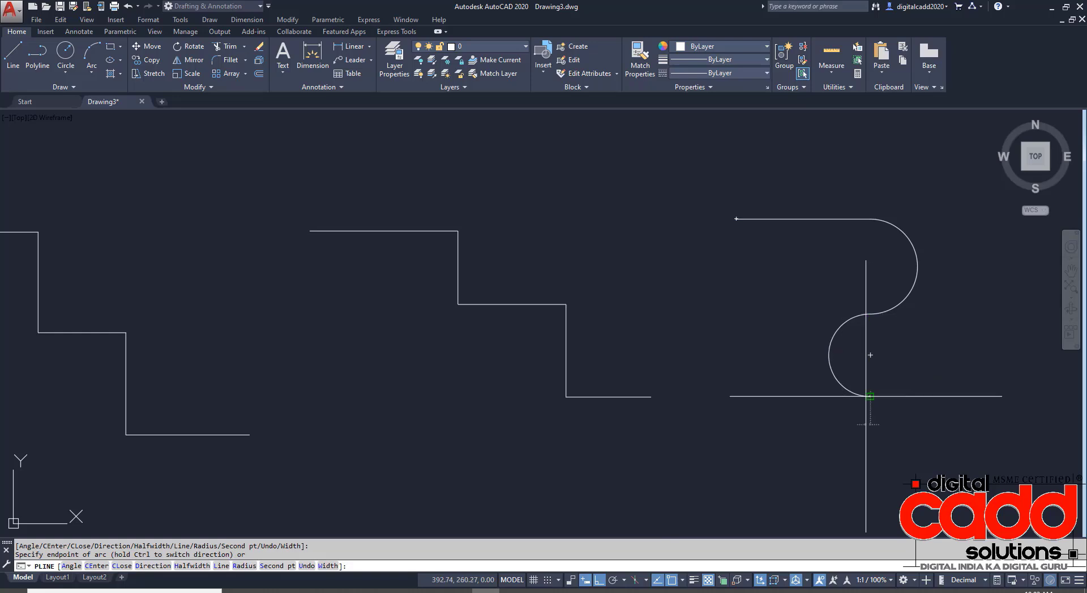
left_click(870, 396)
- Extend the polyline with a horizontal and a downward straight segment, then a large and a small semicircular arc running left
left_click(221, 565)
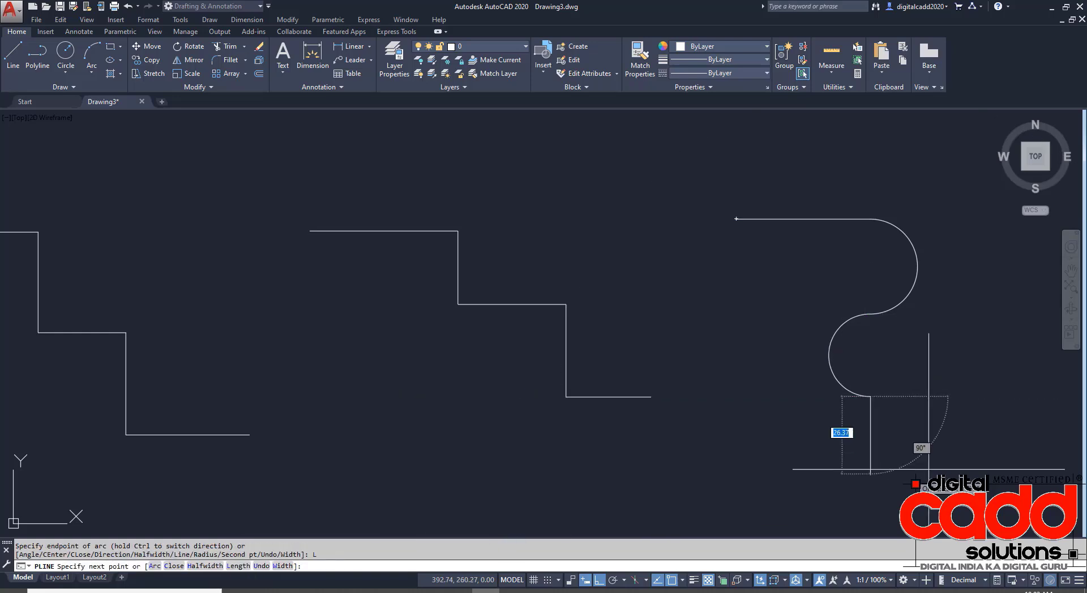
left_click(992, 478)
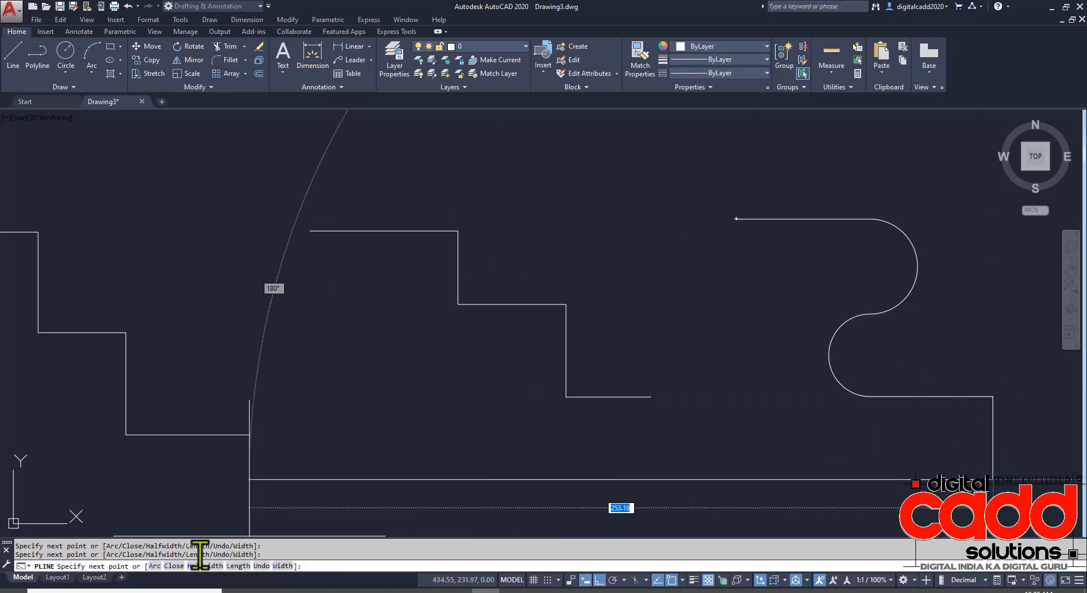
left_click(155, 566)
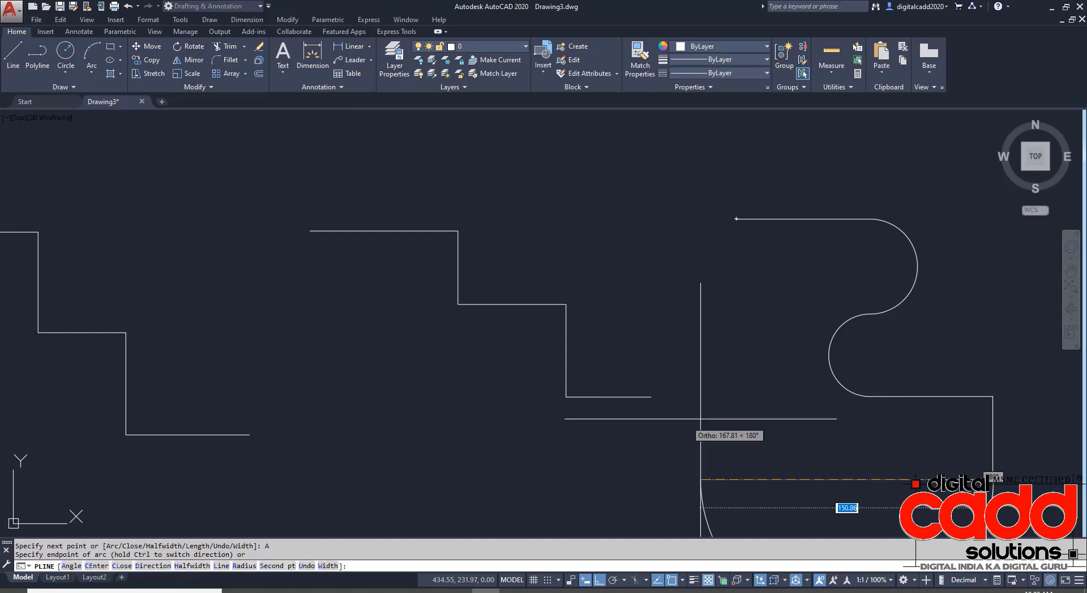
left_click(770, 479)
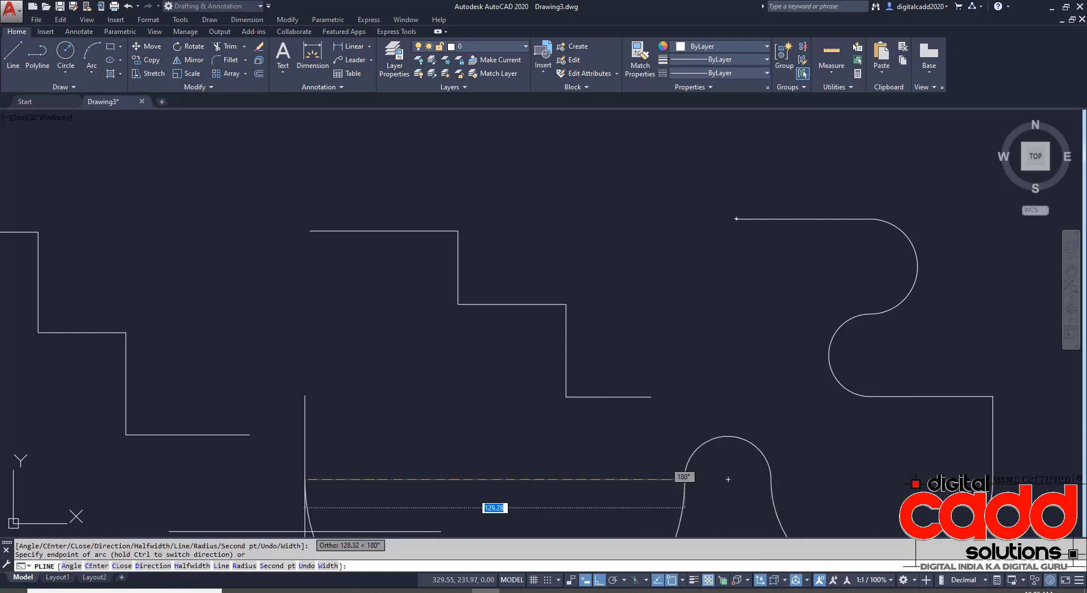
- Complete the polyline outline with straight segments going left, up, right and back up to its start point
left_click(222, 566)
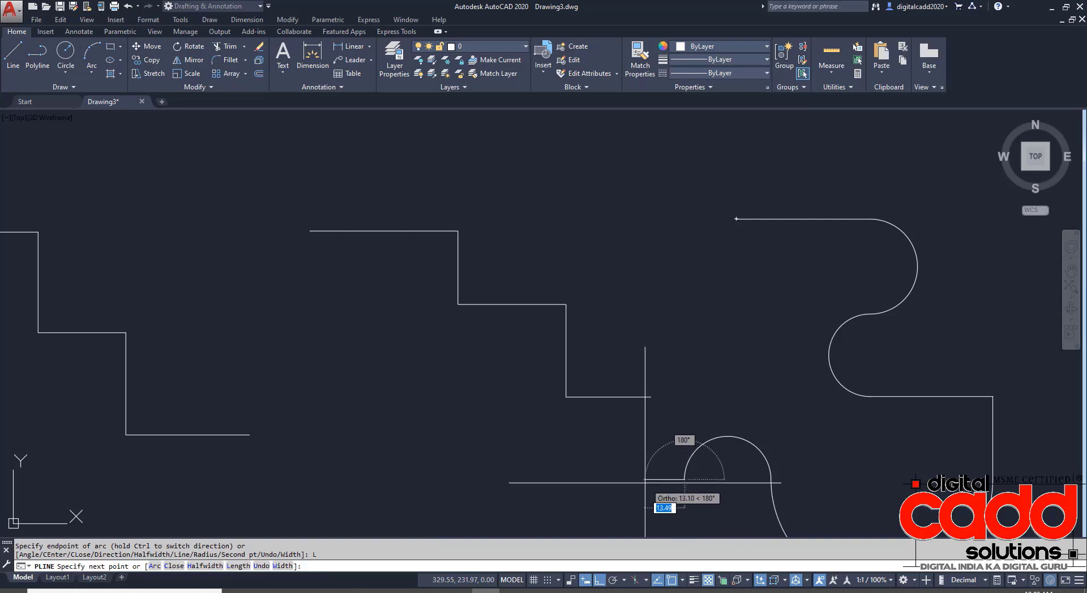
left_click(647, 417)
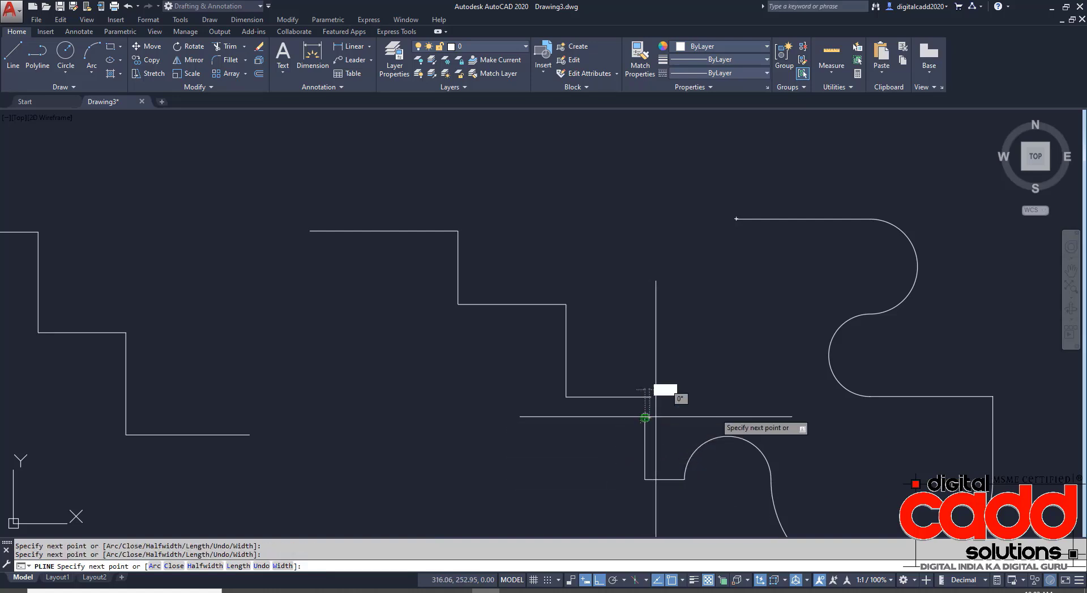
left_click(735, 418)
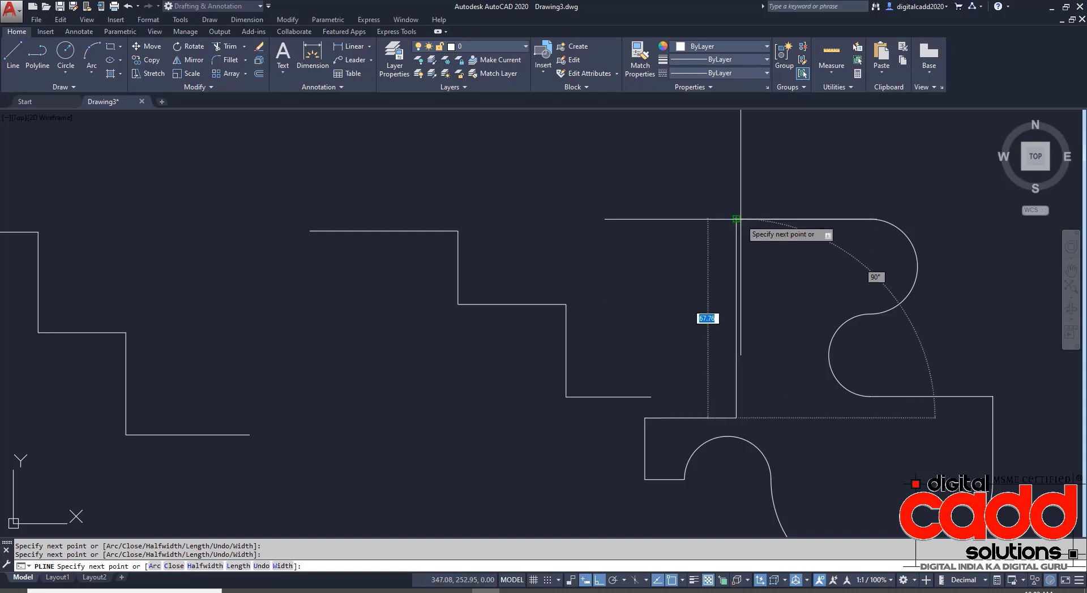
left_click(735, 220)
key("Return")
- Check how the line-and-arc outline and the polyline staircase select by picking each once and clearing the selection
scroll(684, 325, "down", 4)
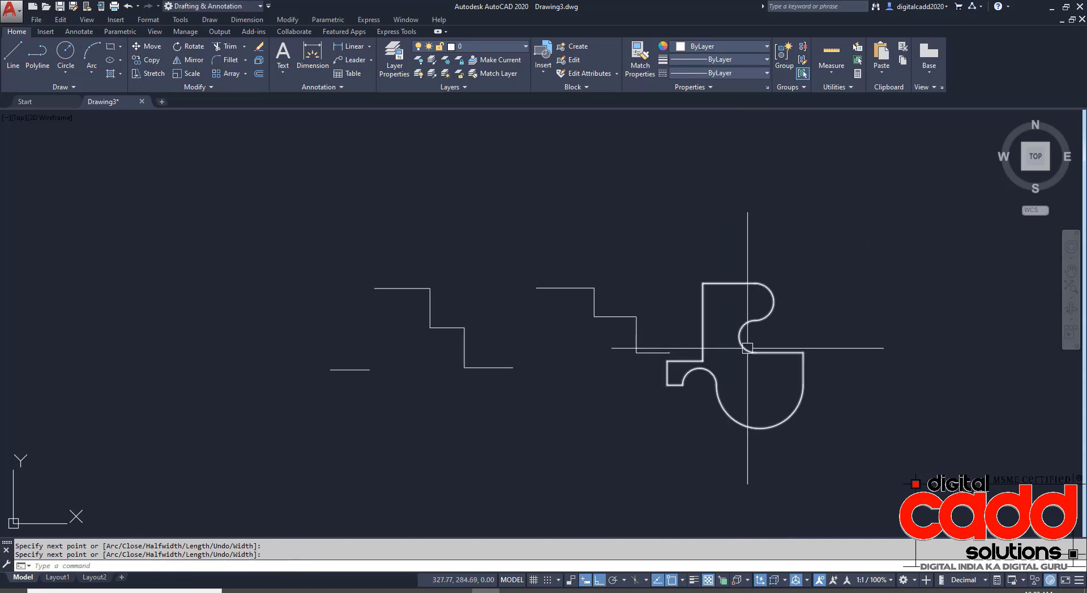
left_click(769, 297)
key("Escape")
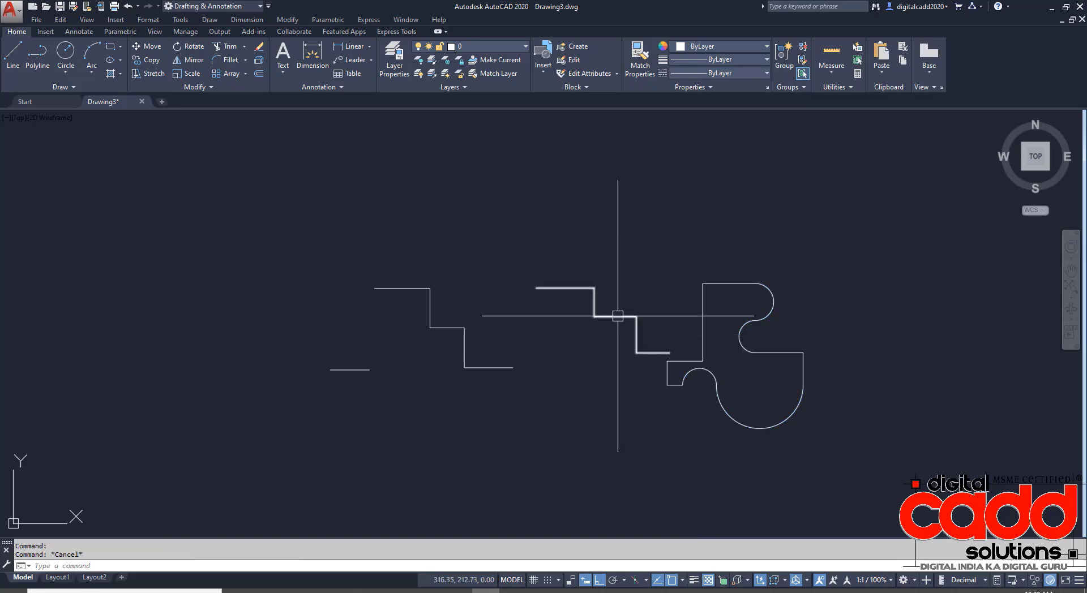
left_click(608, 317)
key("Escape")
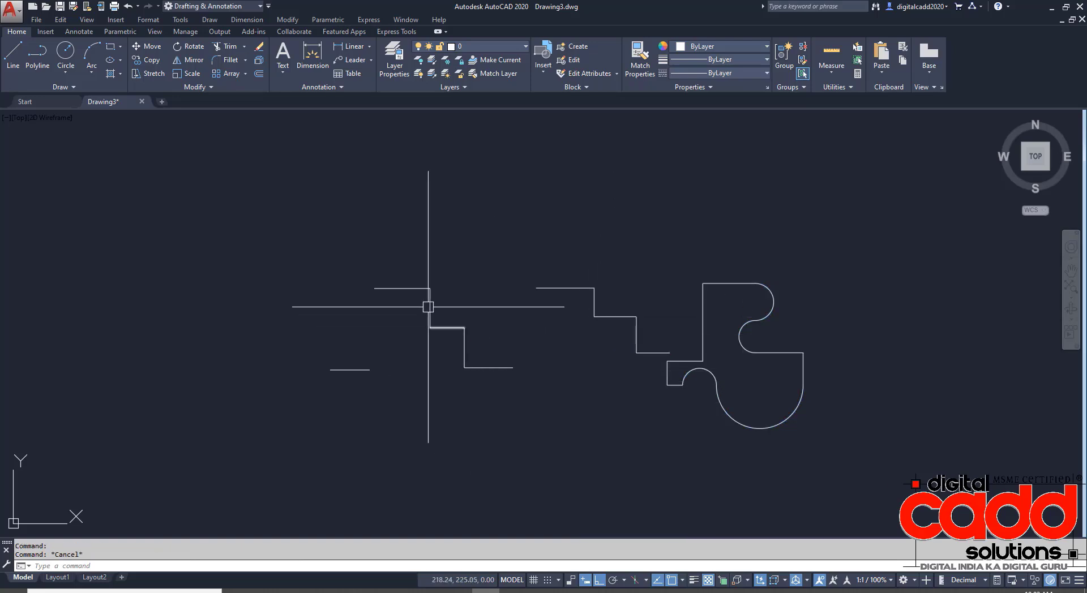
- Pick the segments of the line staircase one after another to check that they are separate objects, then clear the selection
left_click(419, 289)
left_click(429, 303)
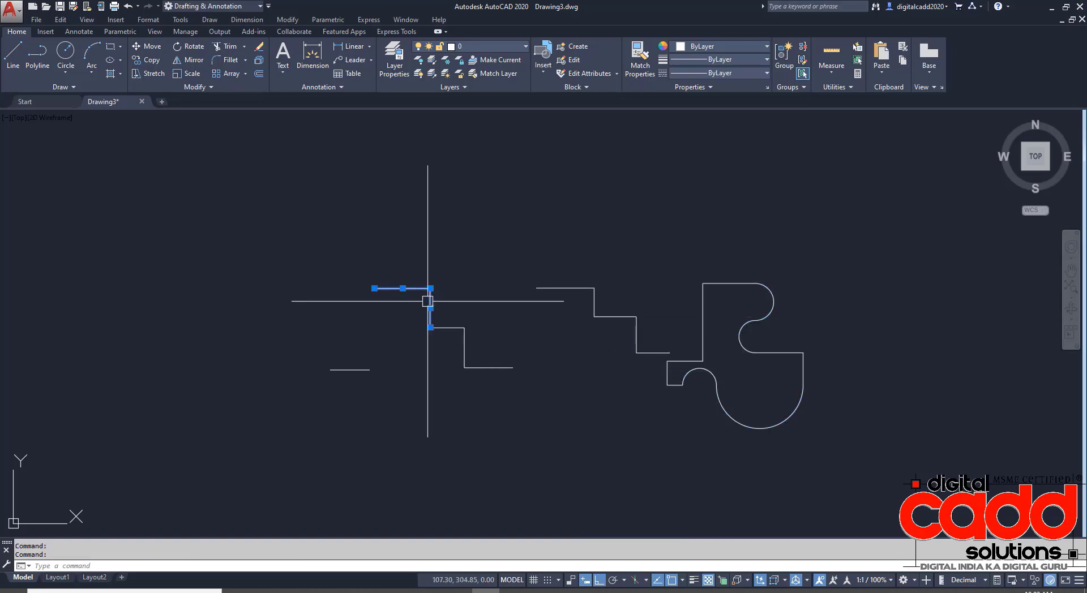
left_click(463, 339)
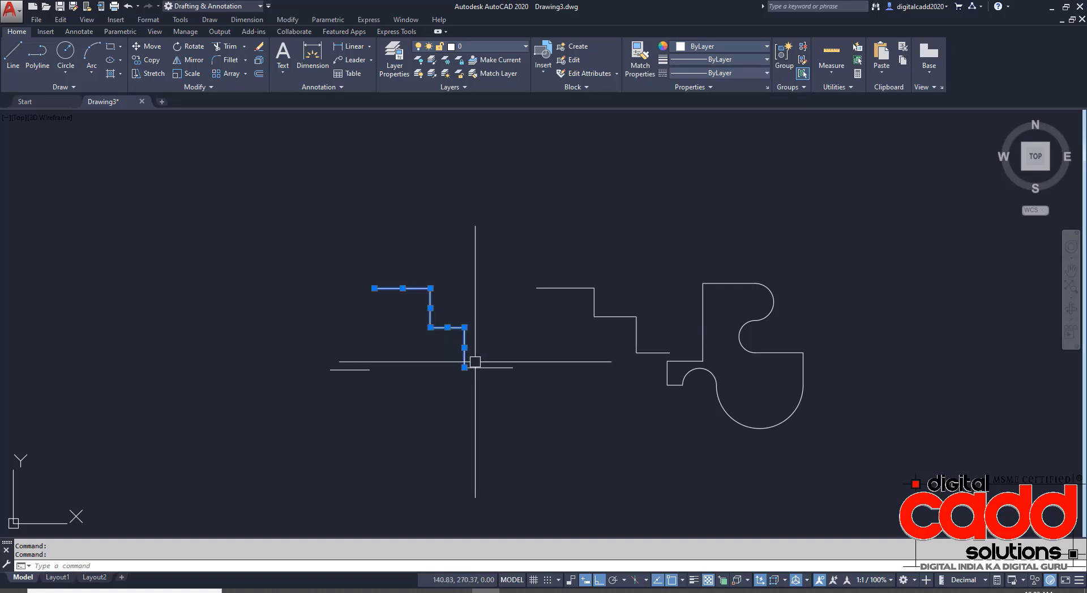
left_click(491, 367)
key("Escape")
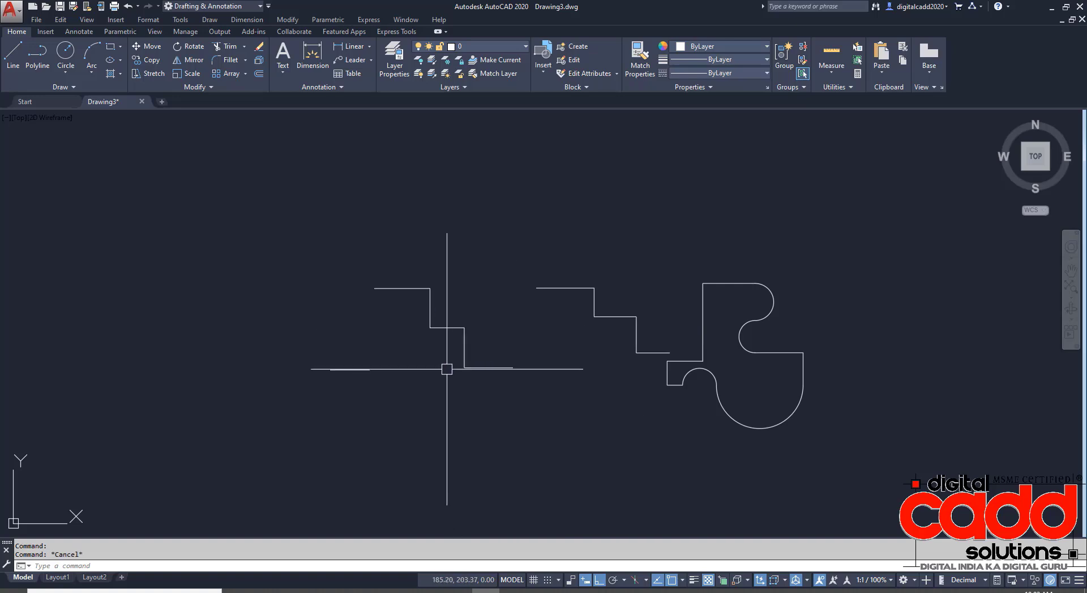
- Join the five separate lines of the left staircase into one polyline
scroll(446, 369, "up", 5)
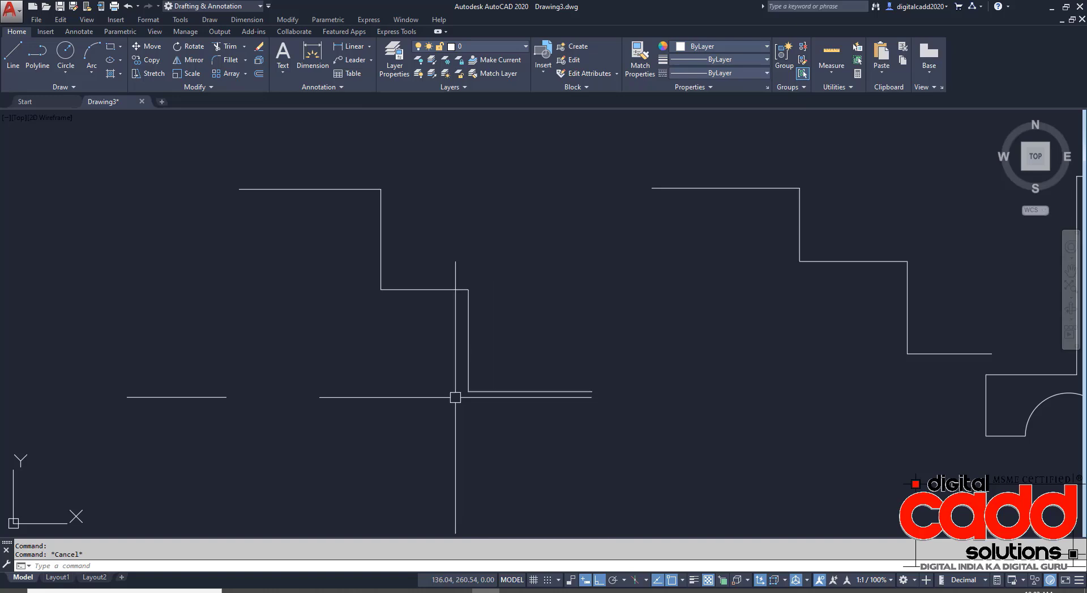
scroll(364, 315, "down", 4)
left_click(281, 235)
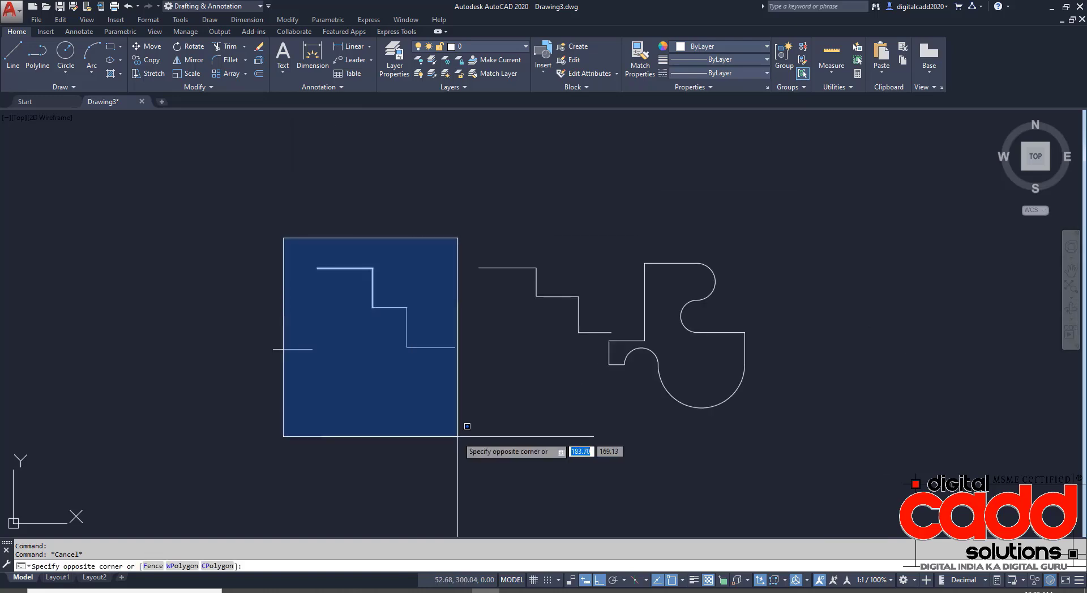
left_click(462, 438)
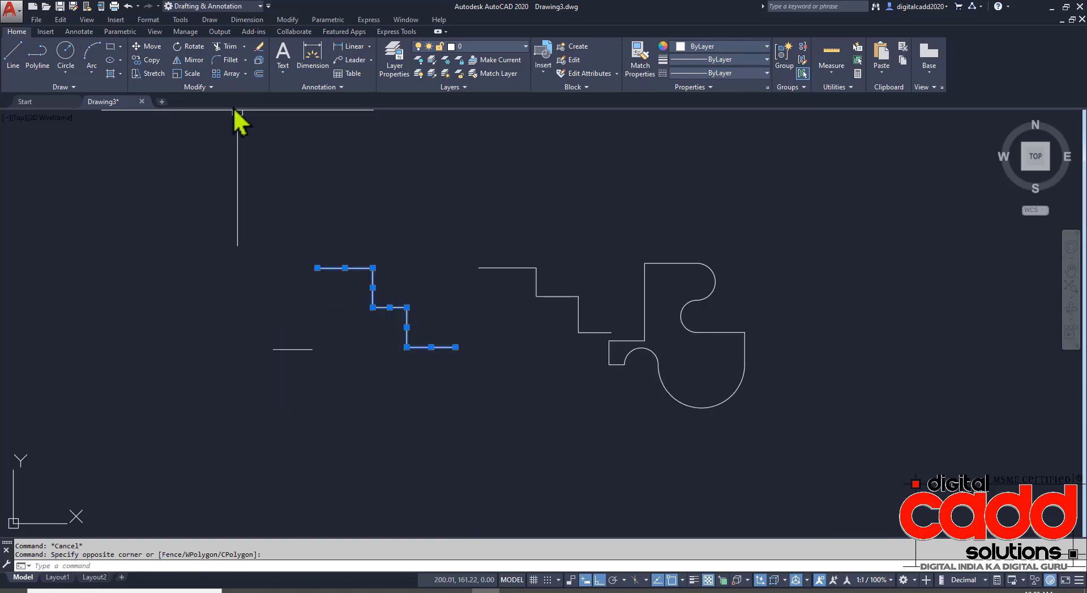
left_click(209, 88)
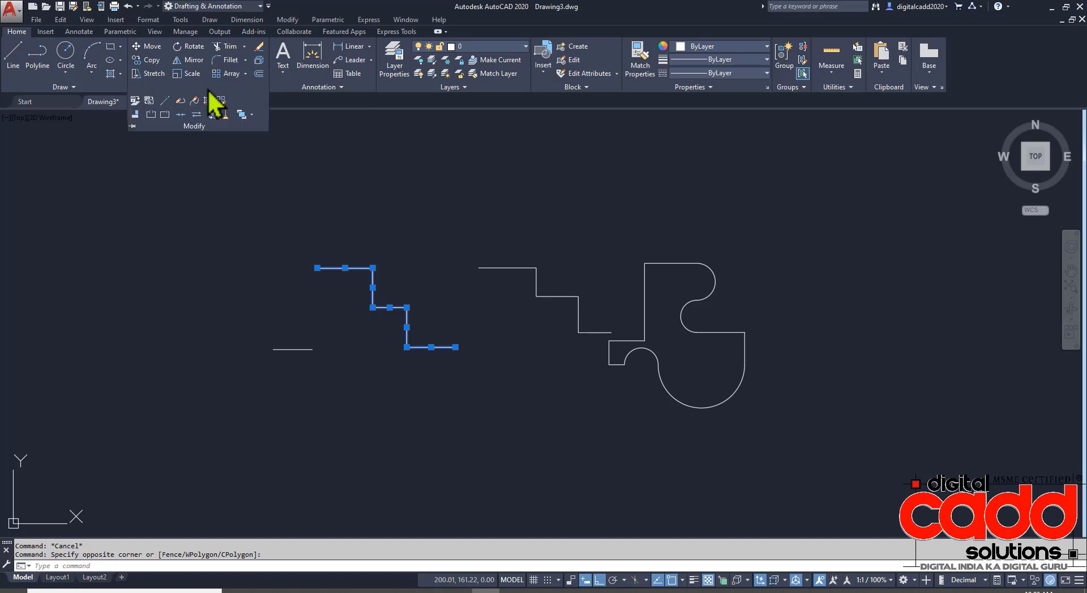
left_click(180, 114)
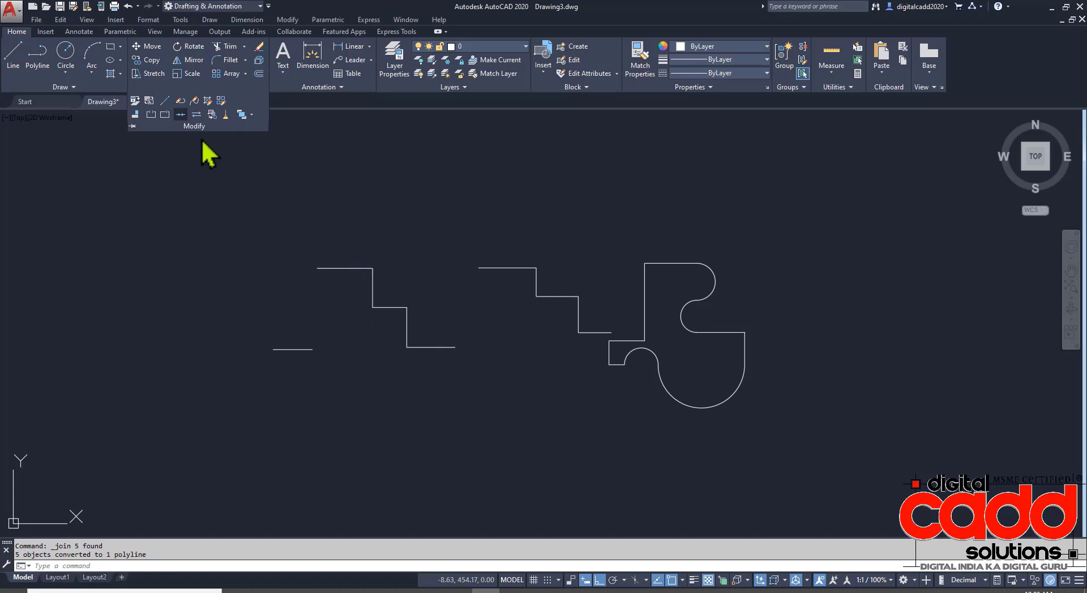
- Explode the joined left staircase and the neighbouring polyline staircase into individual lines
left_click(372, 283)
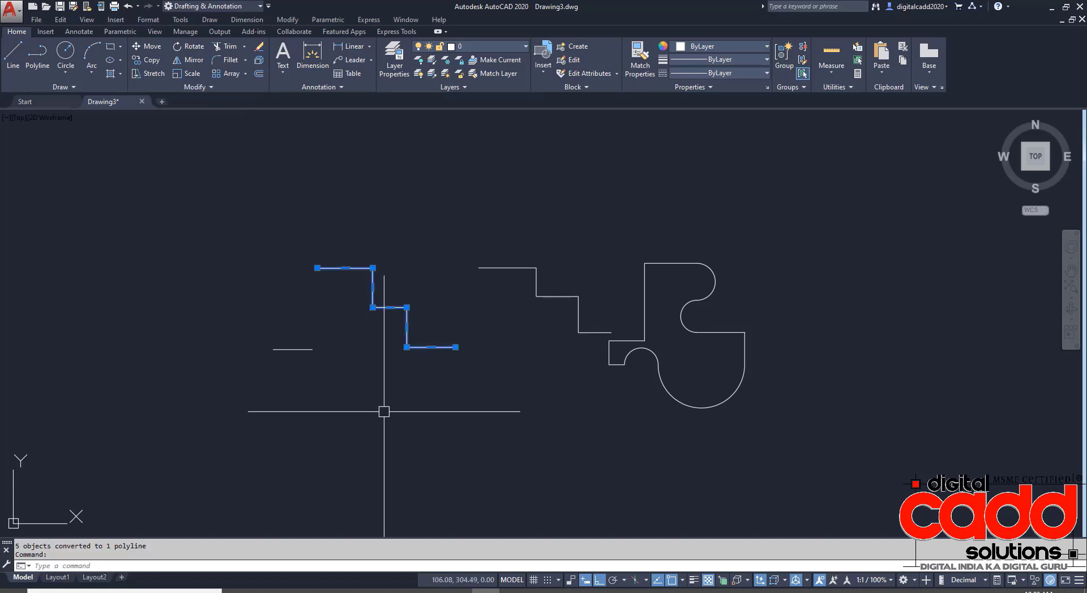
scroll(357, 285, "up", 2)
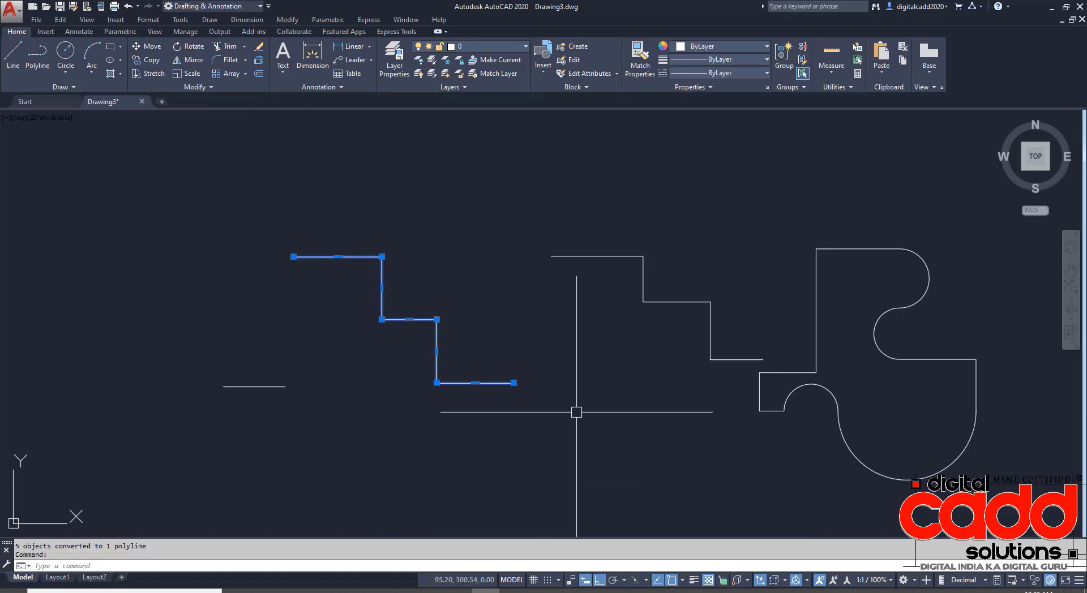
middle_click_drag(713, 465, 580, 436)
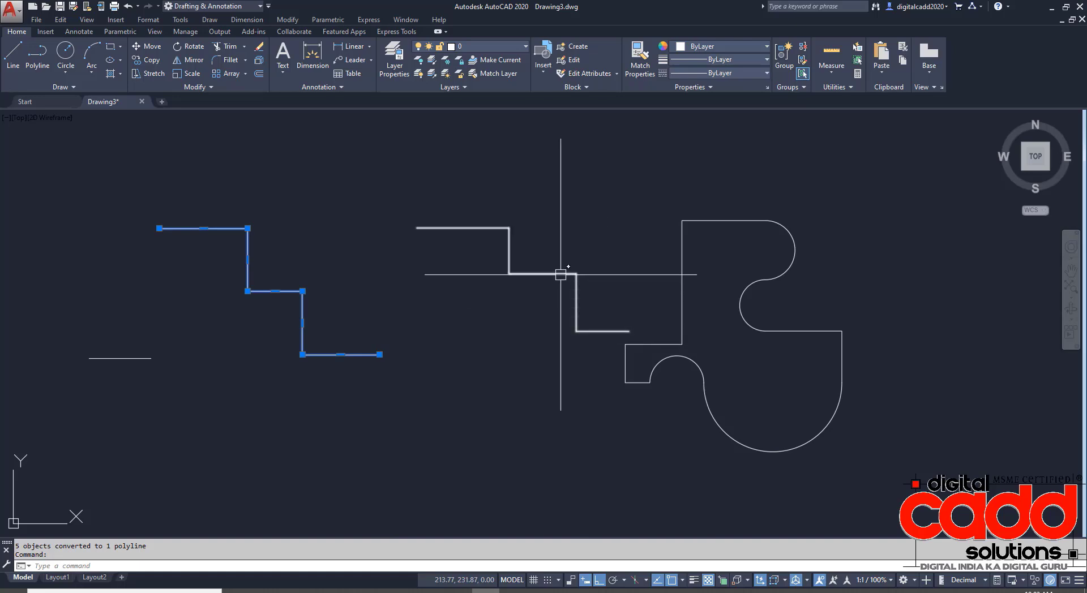
left_click(259, 60)
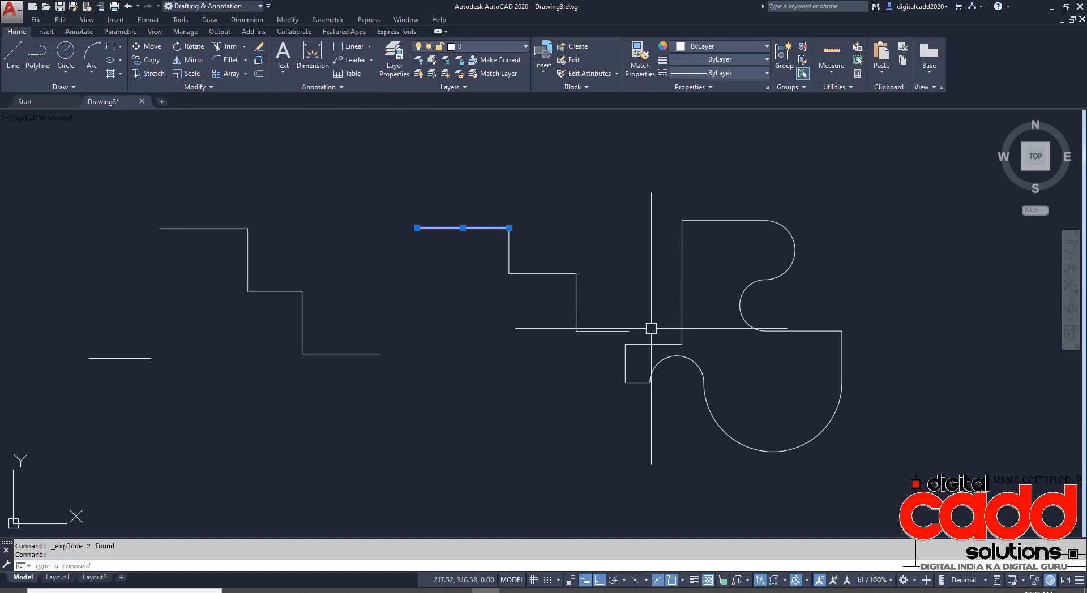
- Explode the closed line-and-arc outline and test-select its right vertical edge and large bottom arc
left_click(810, 333)
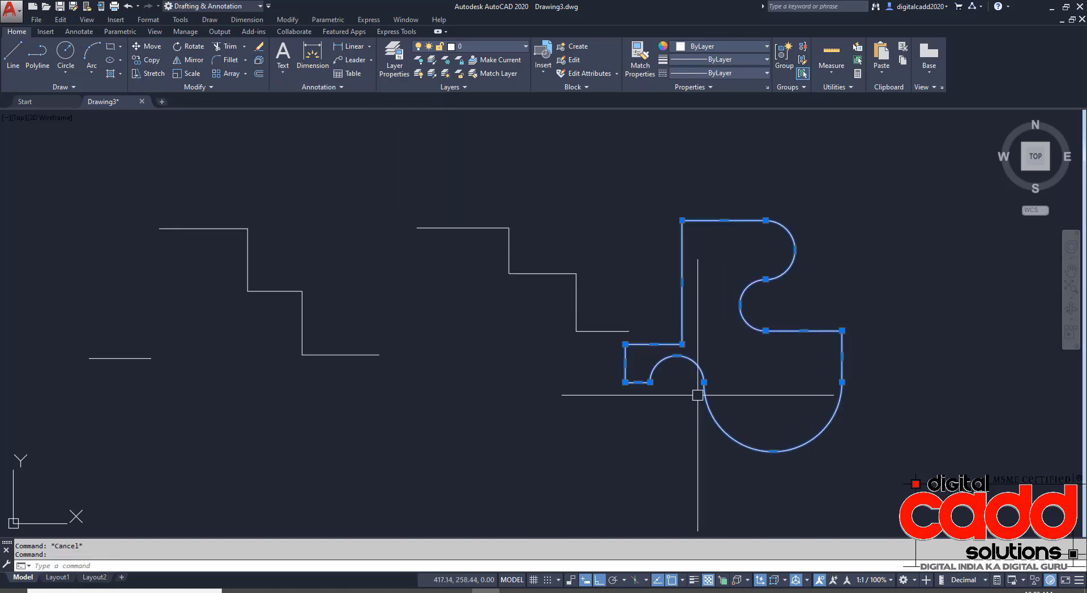
left_click(259, 60)
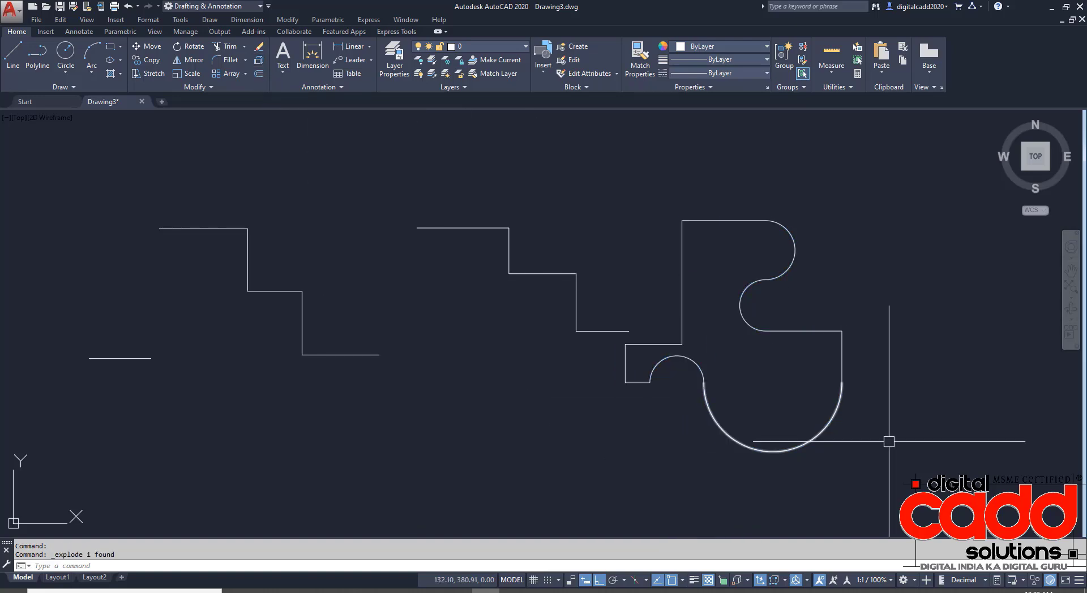
left_click(842, 358)
left_click(832, 422)
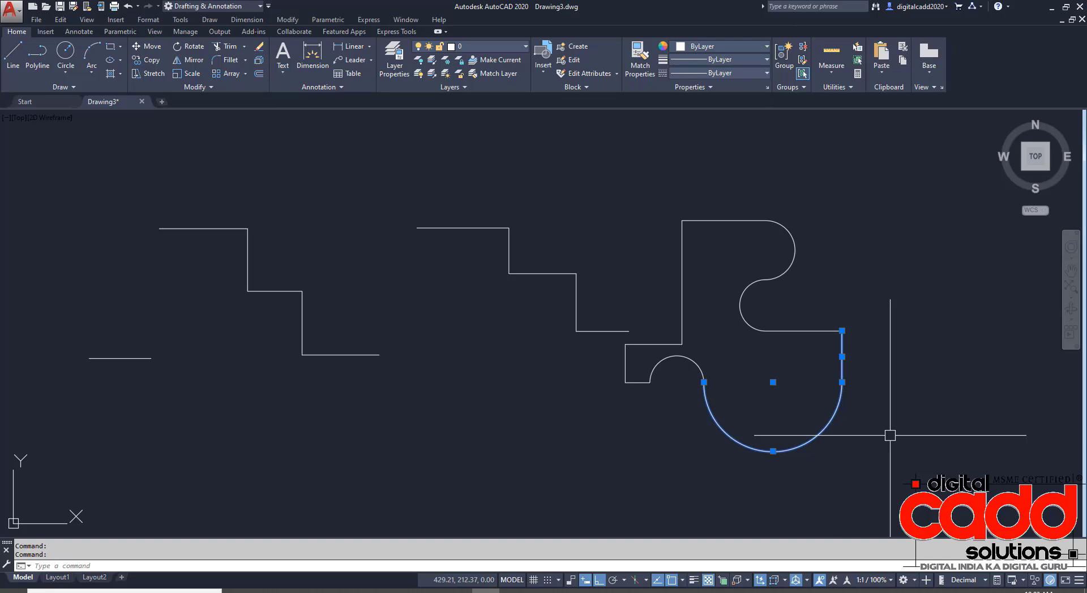
key("Escape")
- Join all the lines and arcs of the exploded outline back into a single polyline
left_click(593, 167)
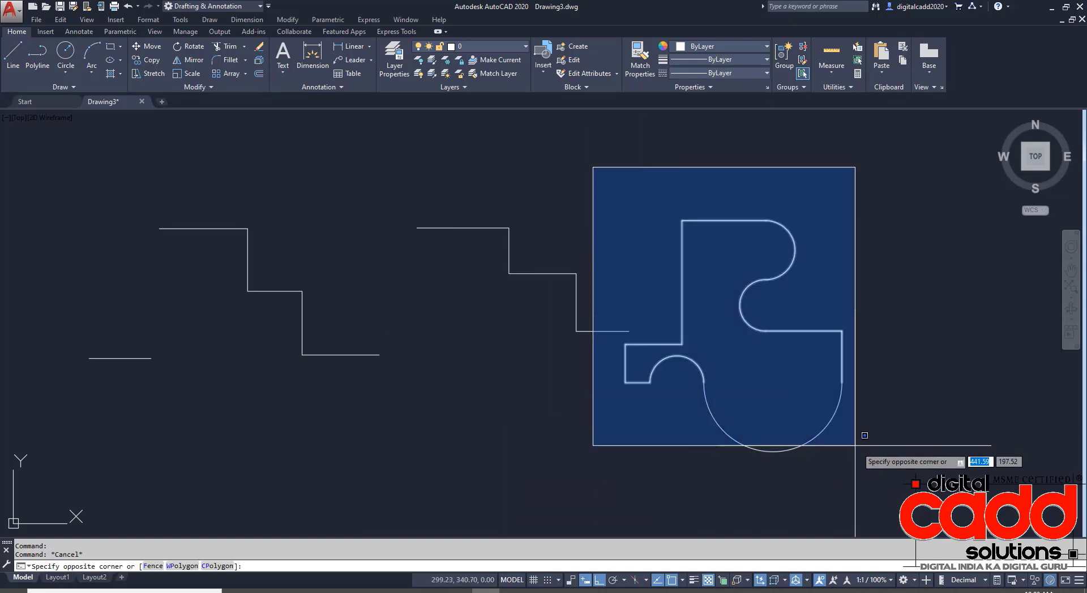
left_click(869, 464)
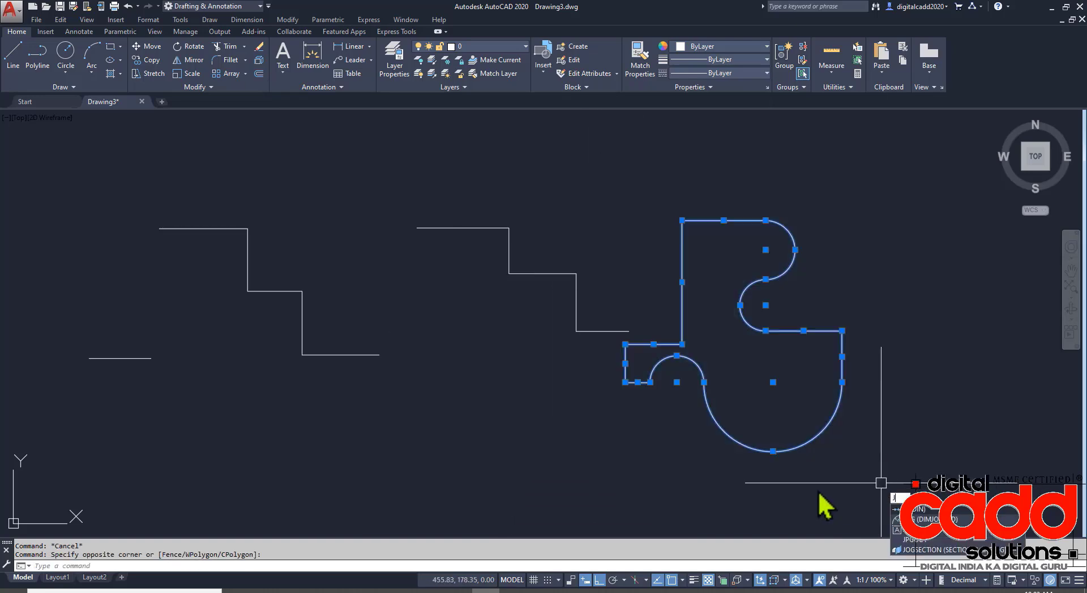
type("j")
key("Return")
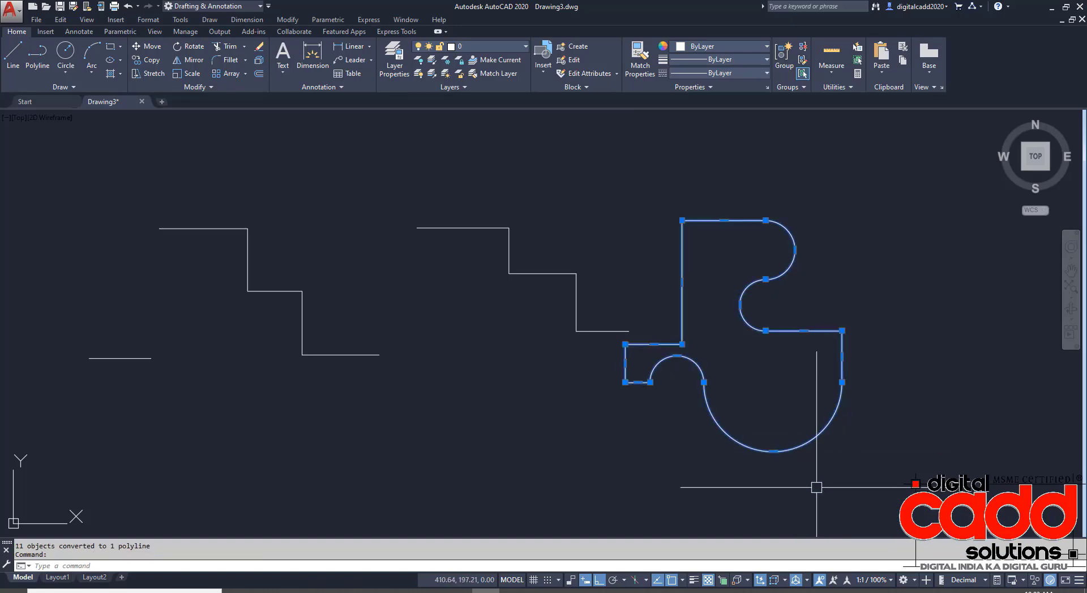
- Join the five separate lines of the middle staircase into one polyline and test-select it
key("Escape")
left_click(415, 201)
left_click(642, 405)
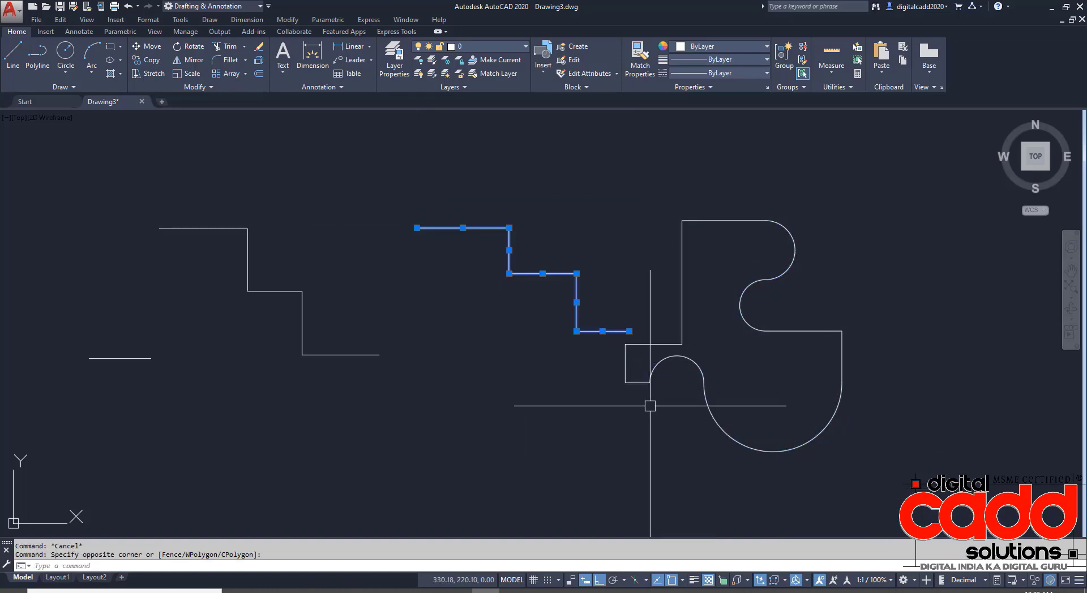
type("j")
key("Return")
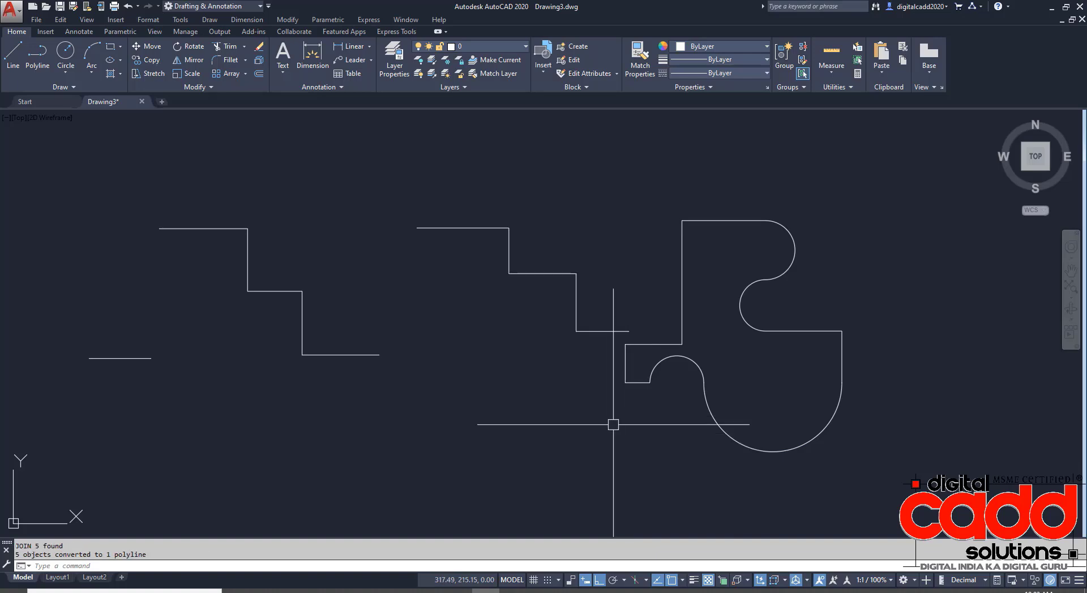
left_click(580, 316)
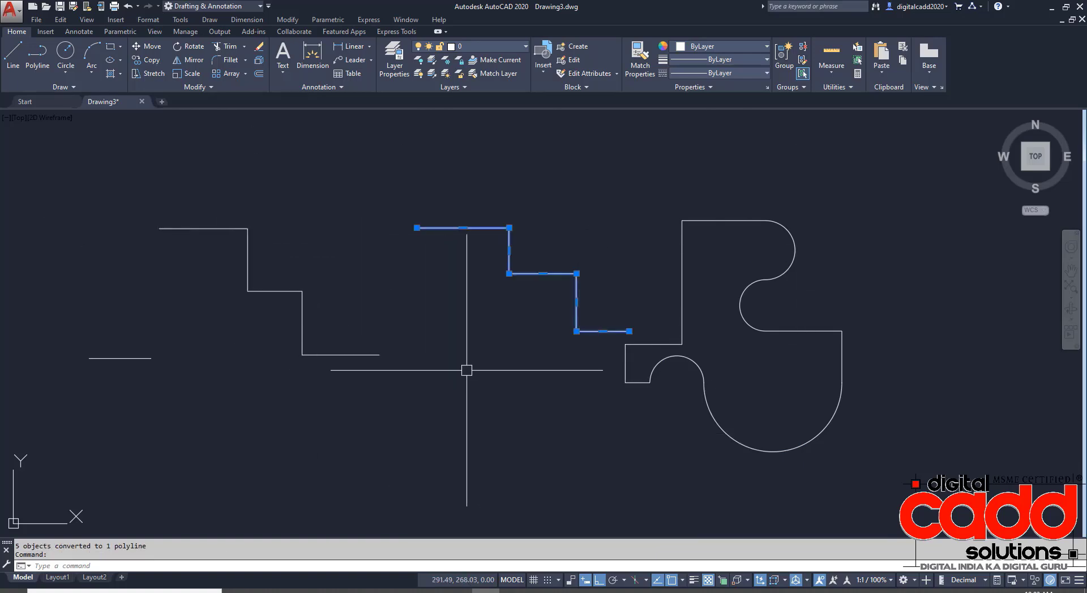
key("Escape")
- Start a polyline in the empty area beside the closed outline with an upward-bulging semicircular arc about 36 units wide
middle_click_drag(685, 402, 466, 322)
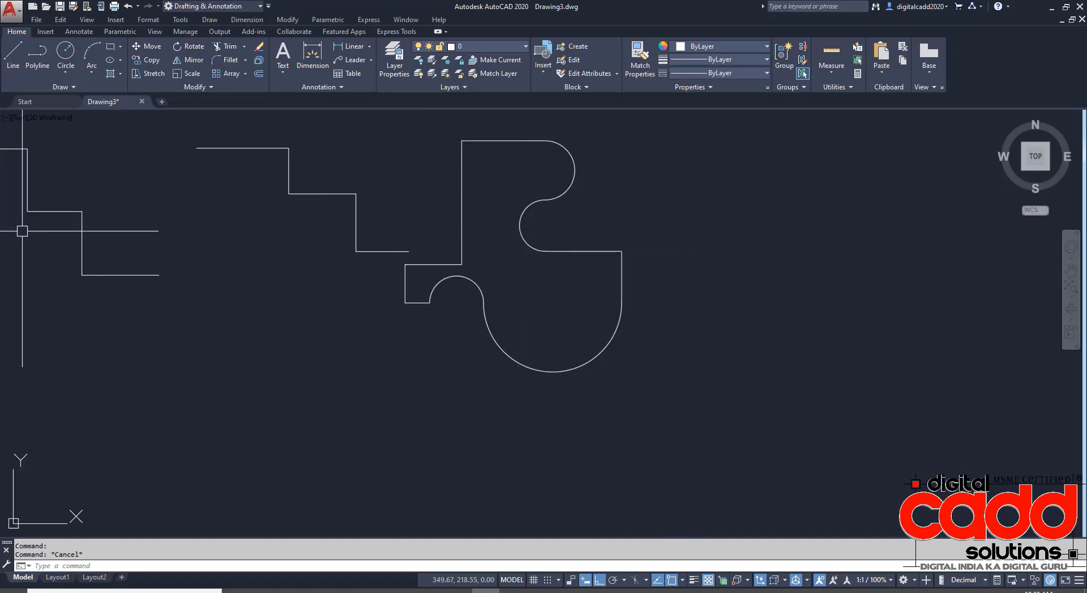
middle_click_drag(516, 239, 482, 294)
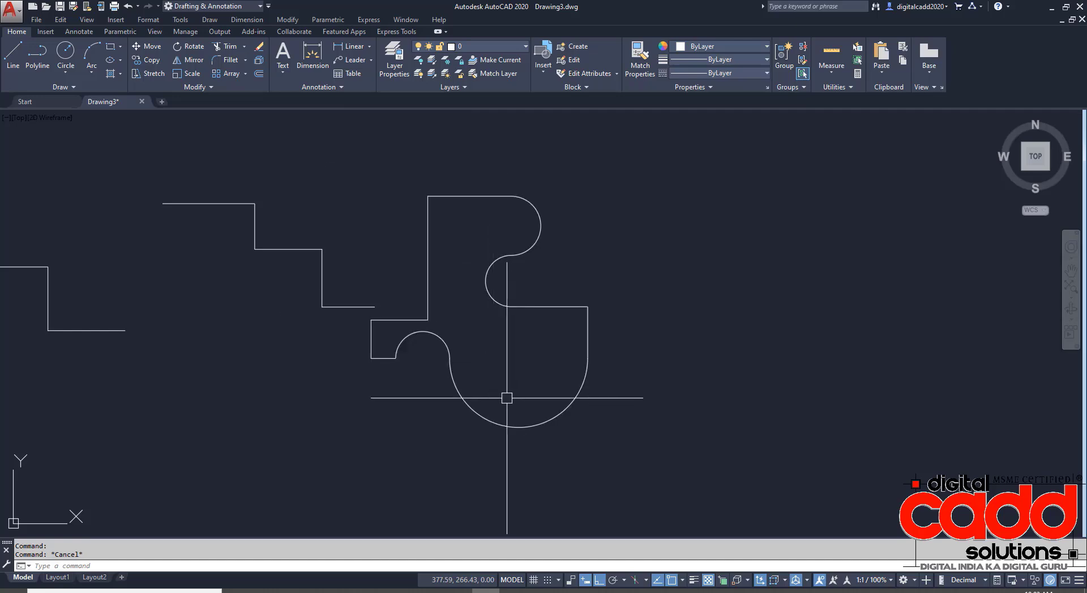
middle_click_drag(507, 399, 445, 365)
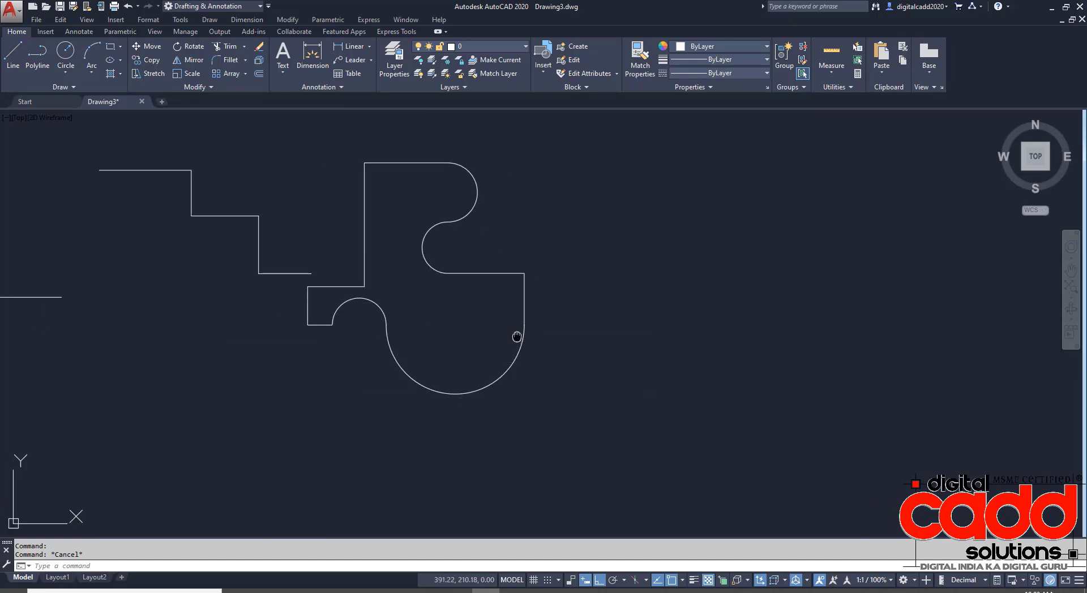
middle_click_drag(517, 339, 303, 399)
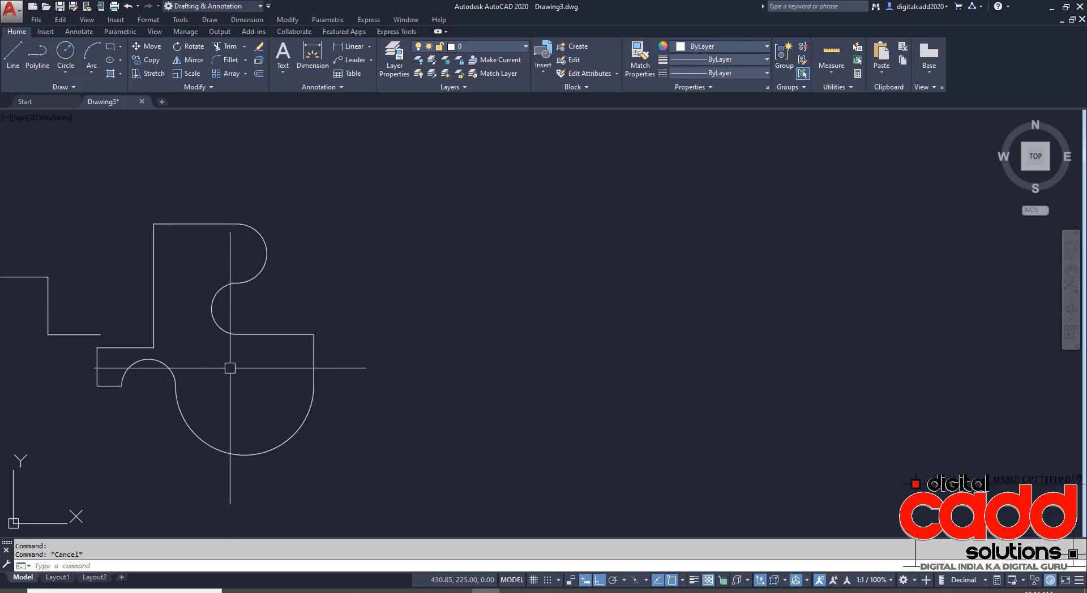
left_click(56, 56)
key("Escape")
left_click(43, 57)
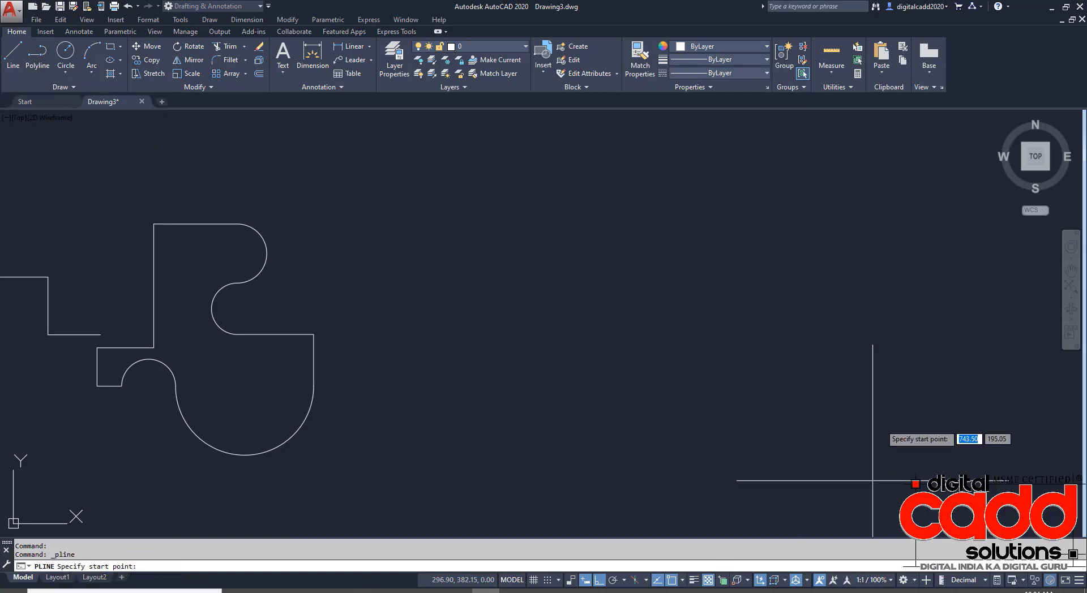
left_click(519, 416)
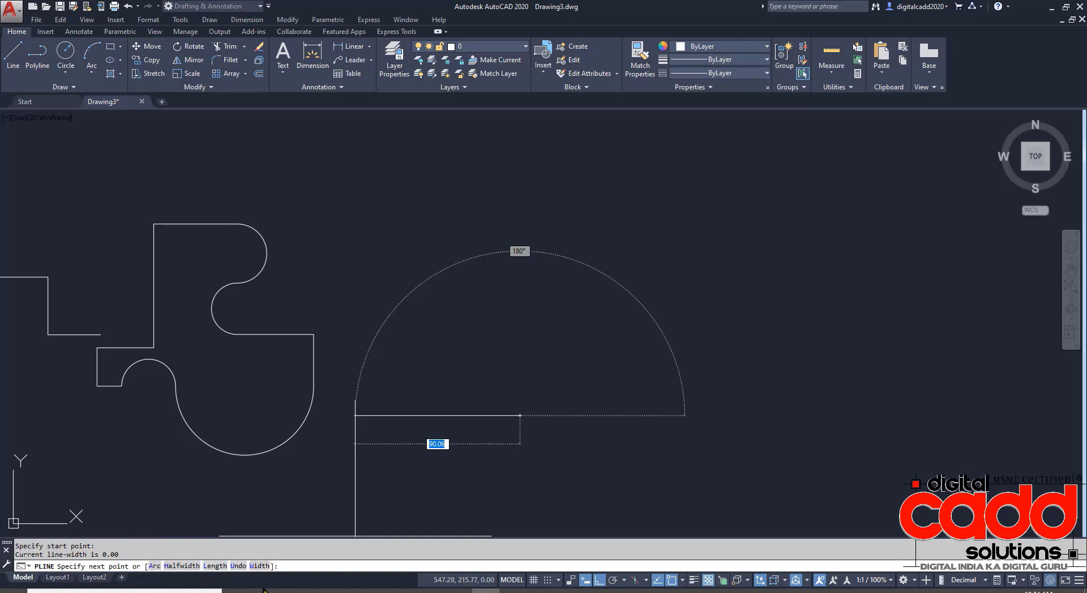
left_click(153, 565)
scroll(605, 411, "up", 4)
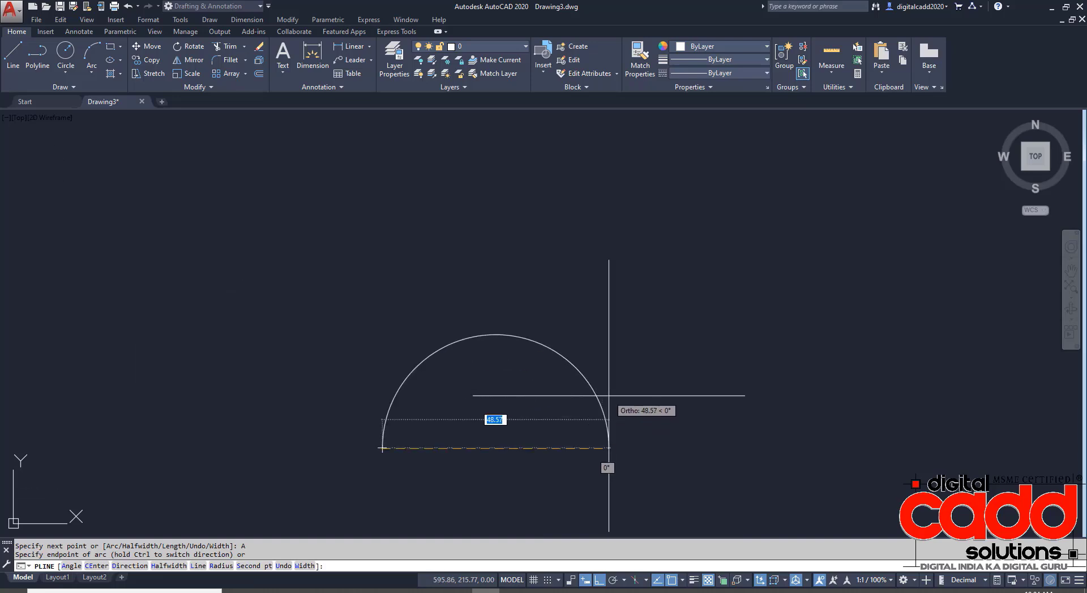
middle_click_drag(587, 448, 516, 317)
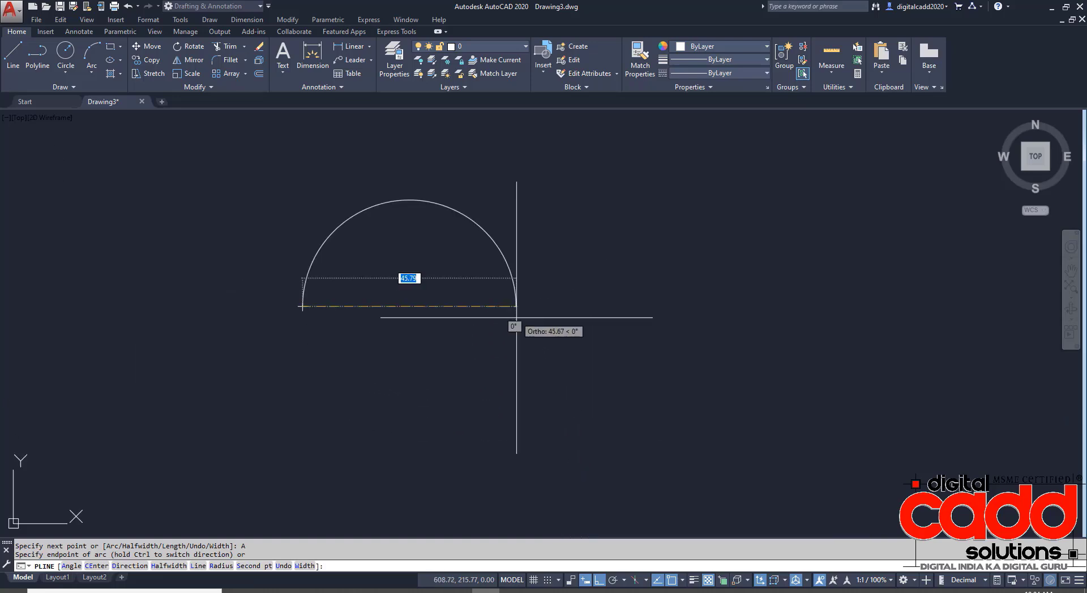
left_click(470, 315)
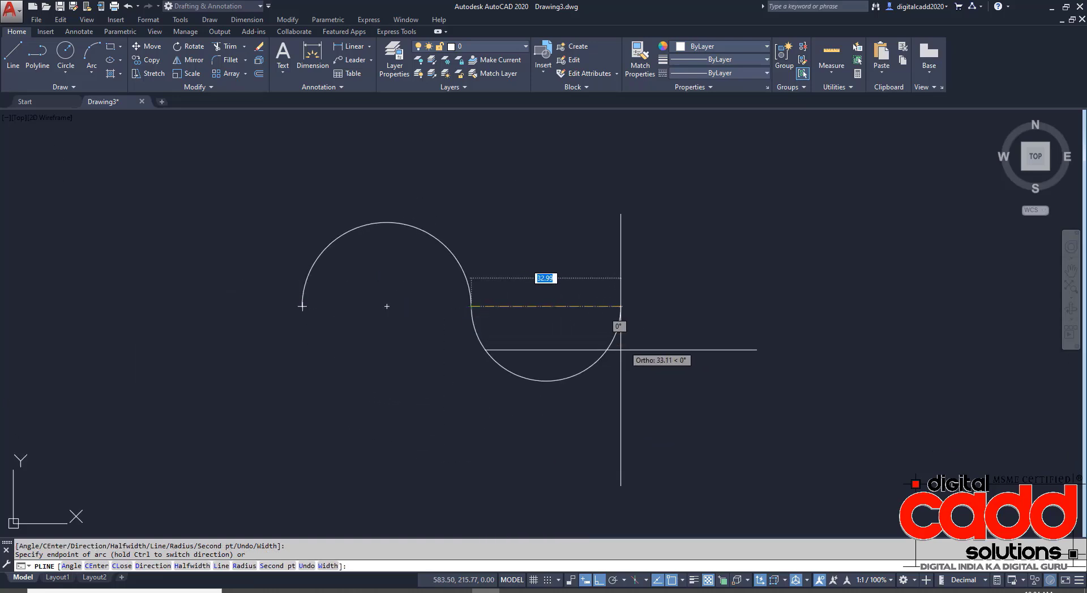
- Continue the polyline from the arc's end with straight segments about 24 units down, 4.5 units right and 24 units back up
left_click(221, 565)
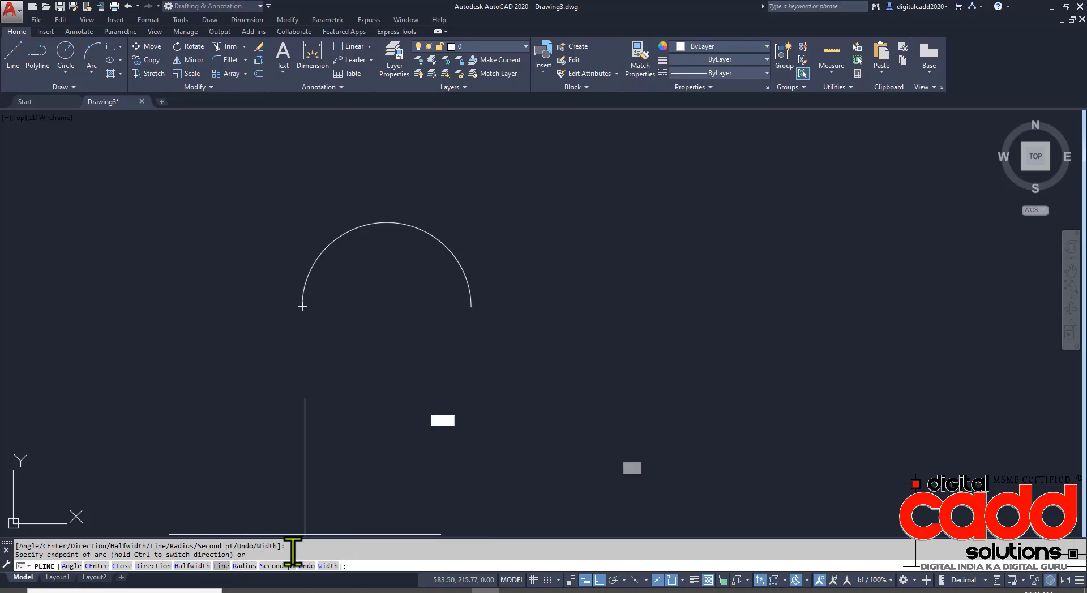
left_click(490, 418)
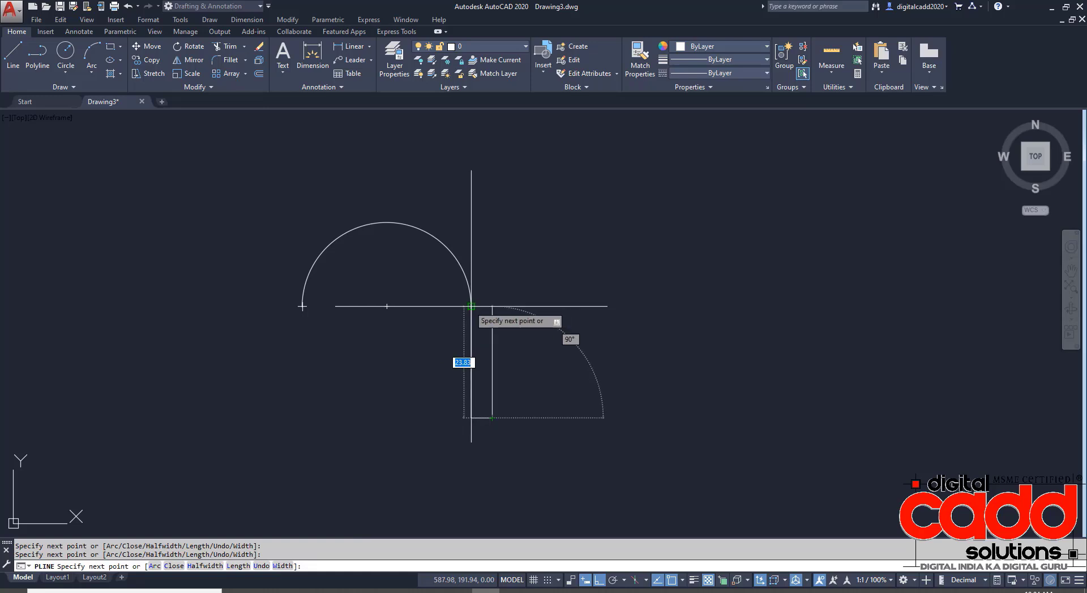
left_click(492, 306)
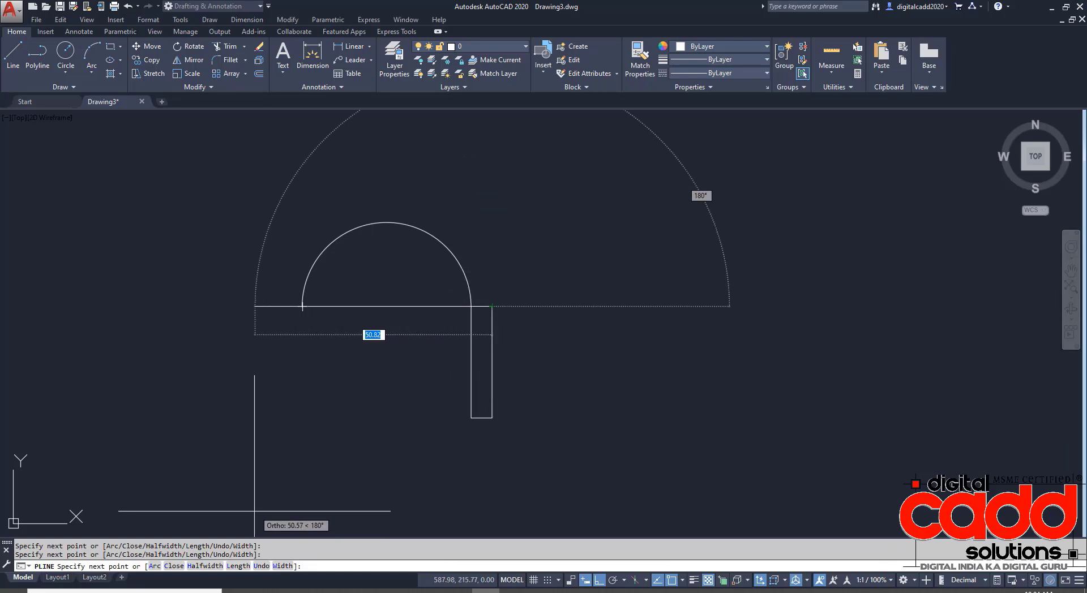
- Add an outer semicircular arc about 46 units wide over the first arc, close the hook-shaped polyline with a straight segment and test-select it
left_click(152, 566)
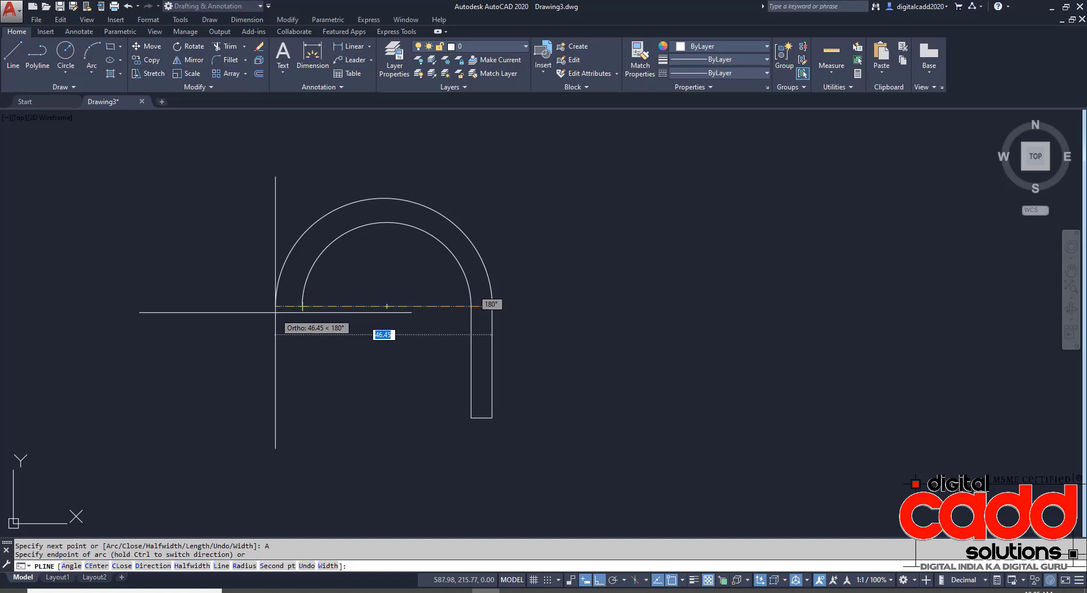
left_click(278, 306)
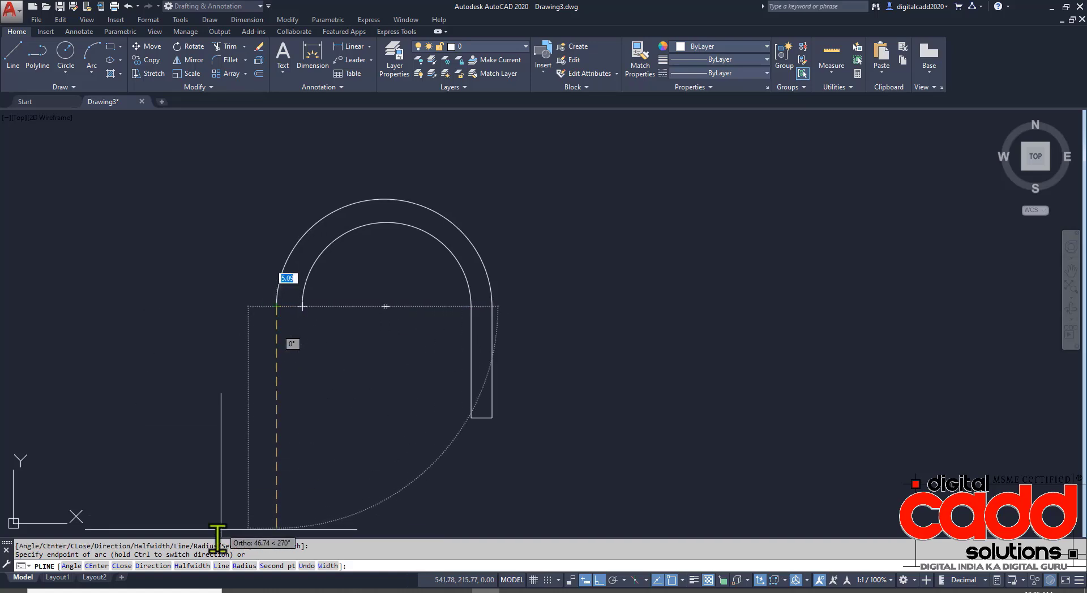
left_click(222, 566)
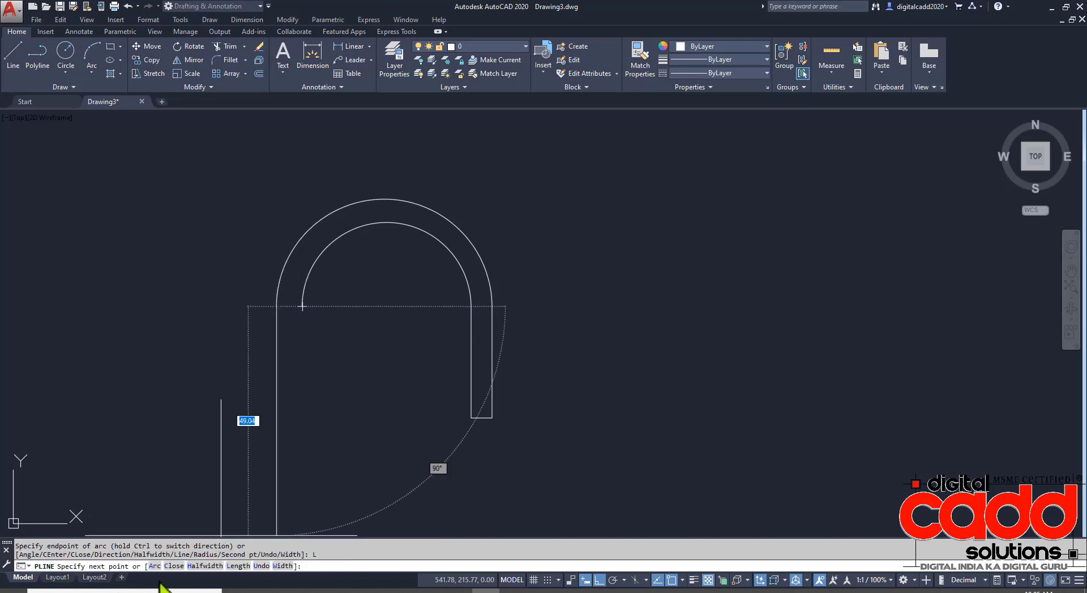
left_click(176, 566)
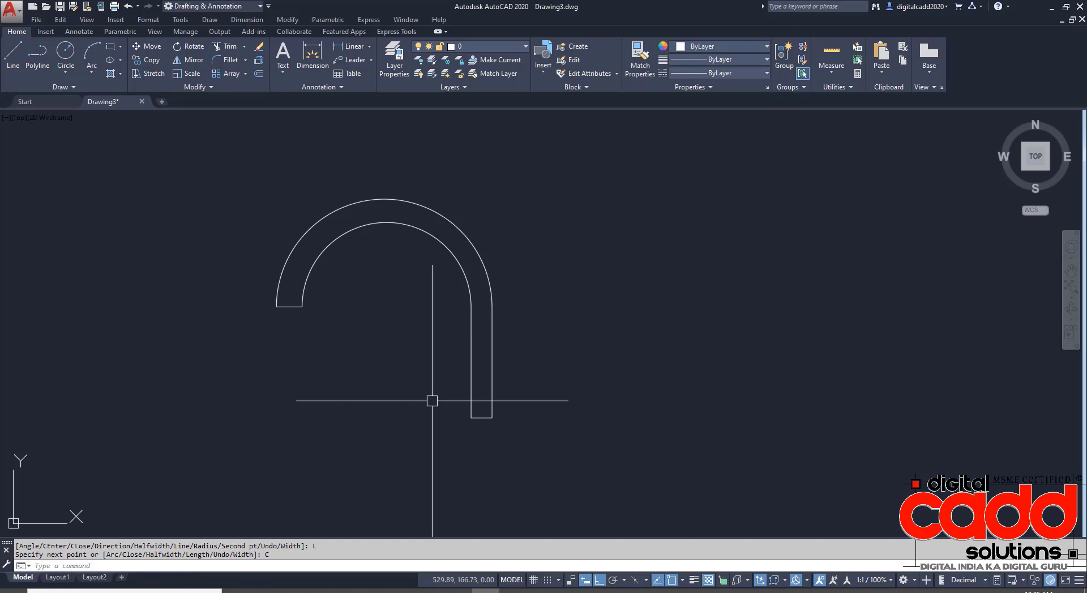
left_click(458, 262)
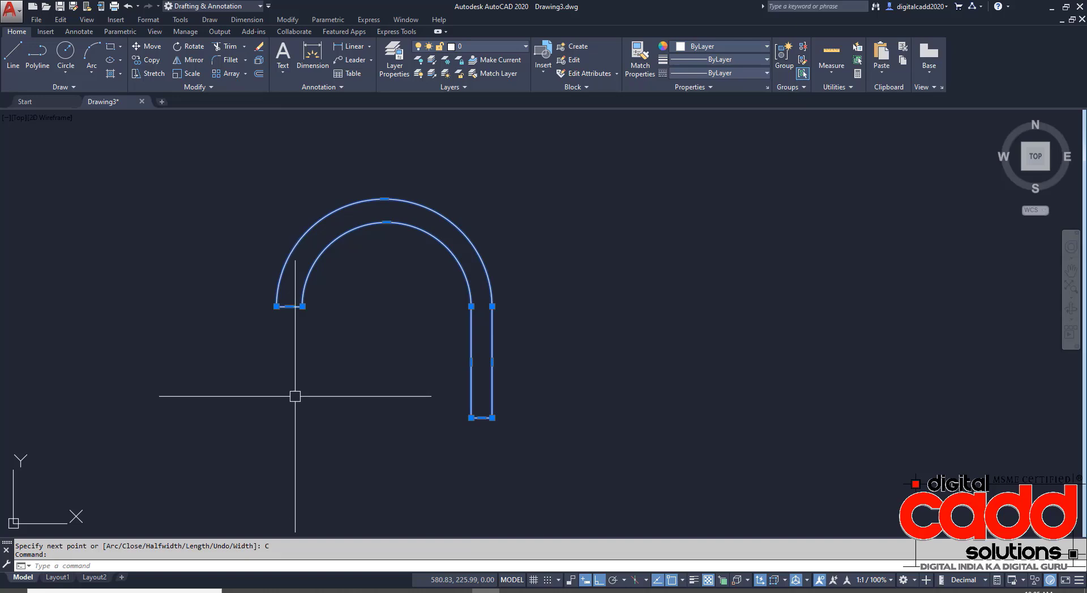
key("Escape")
- Start another polyline beside the hook shape with three straight segments running right, down and right again
middle_click_drag(594, 356, 383, 334)
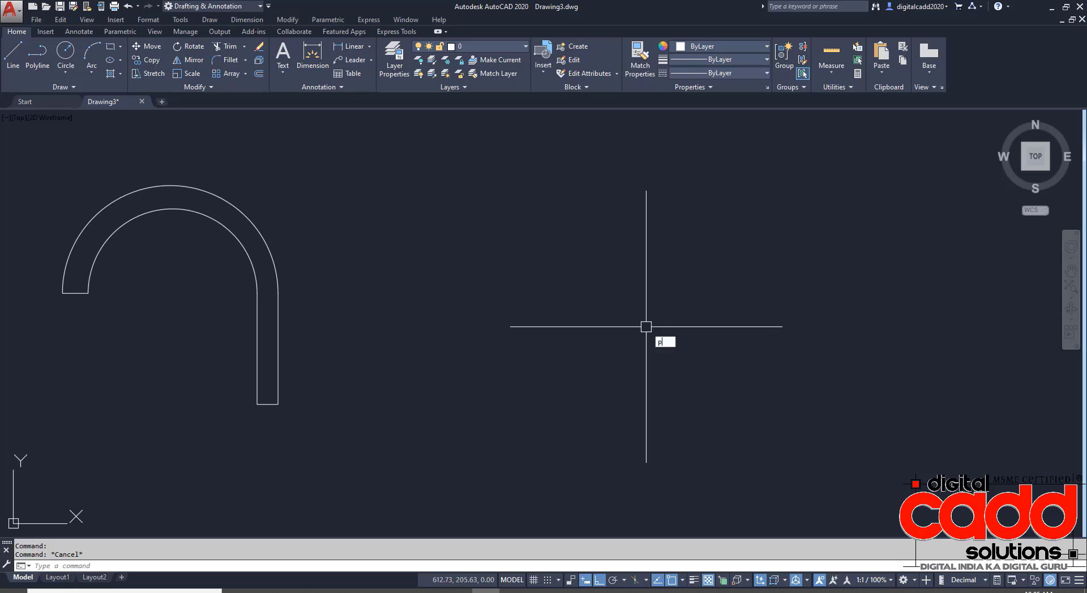
type("l")
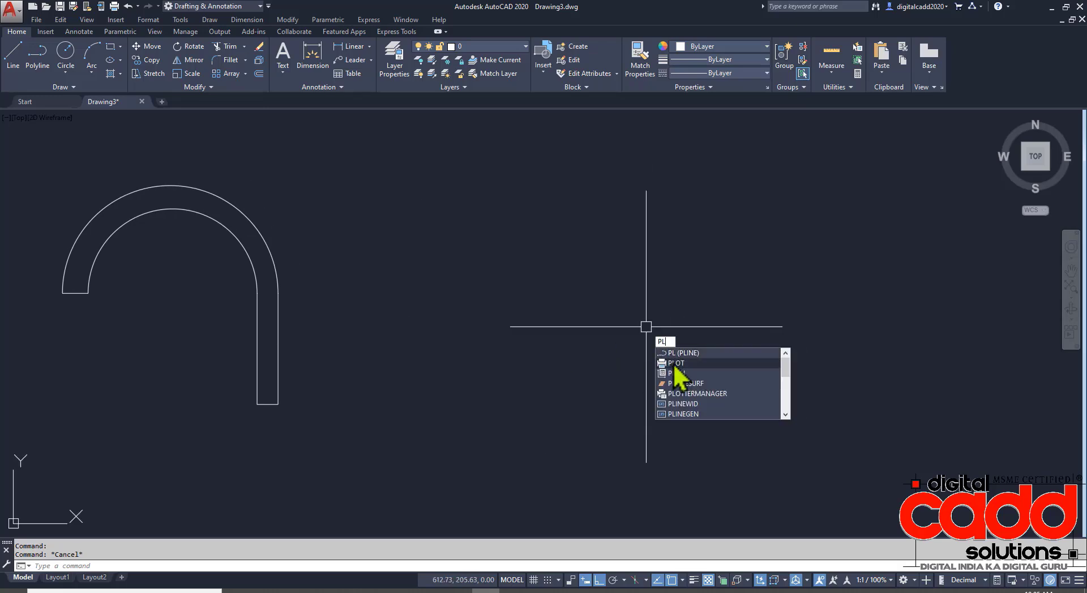
left_click(726, 353)
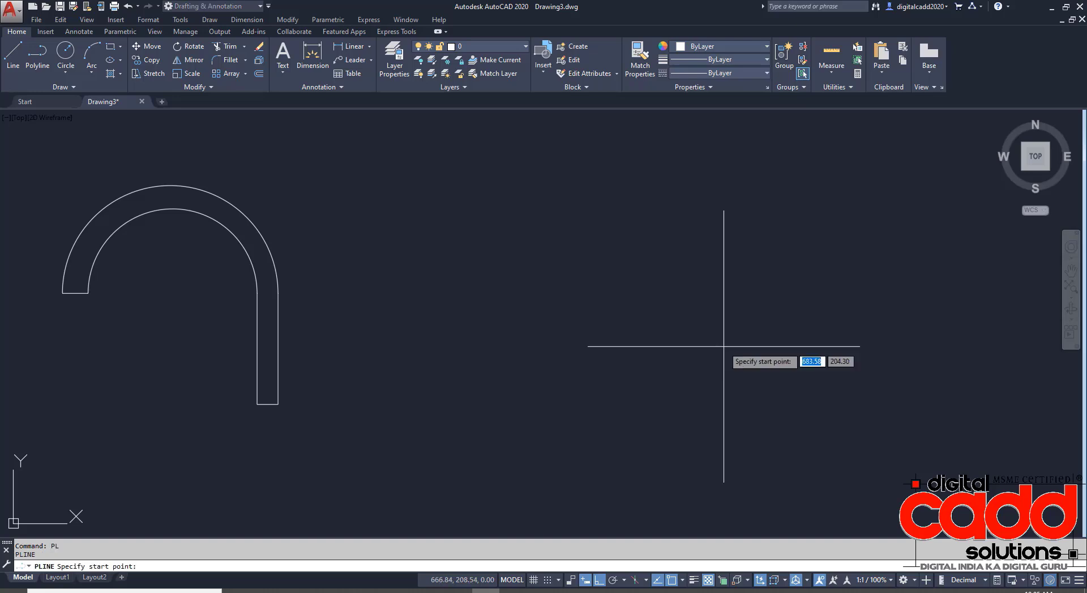
left_click(463, 285)
left_click(514, 285)
left_click(514, 347)
left_click(621, 348)
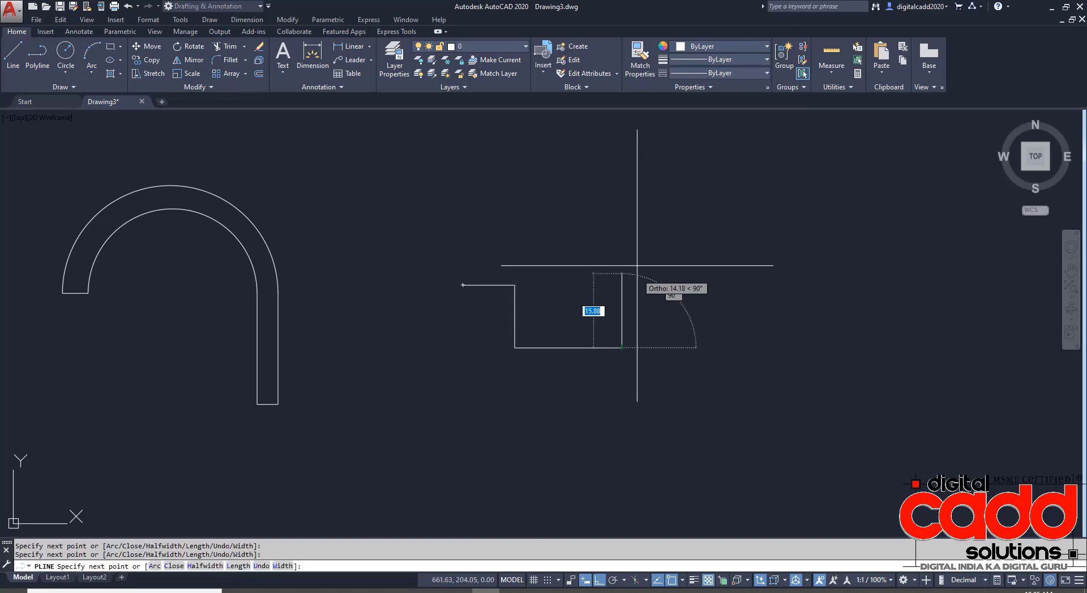
- Continue the polyline upward with three vertically stacked semicircular arcs that bulge right, left and right
type("a")
key("Return")
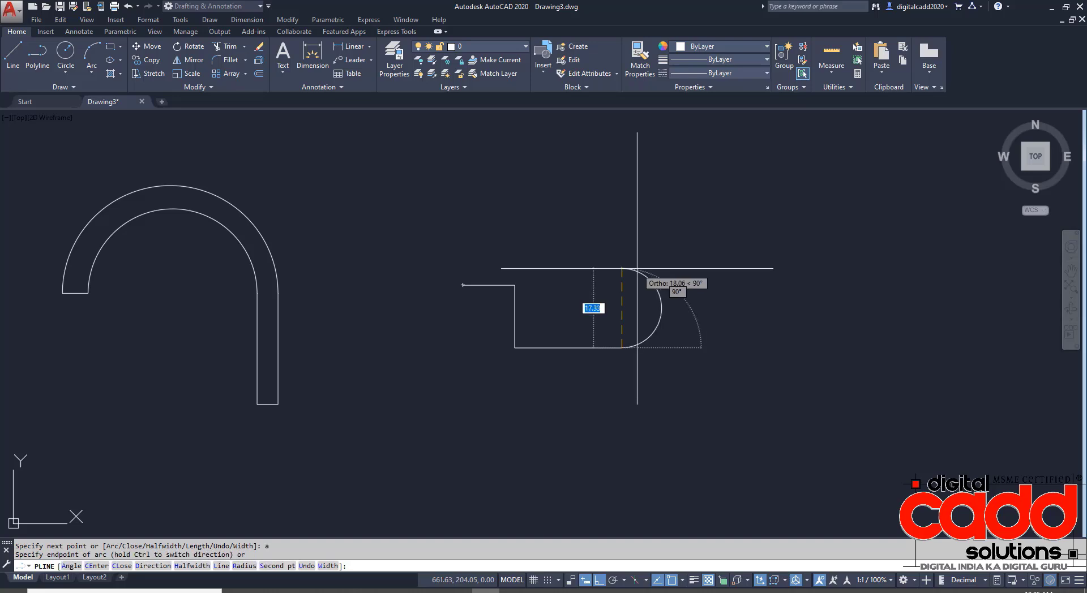
left_click(625, 274)
left_click(621, 216)
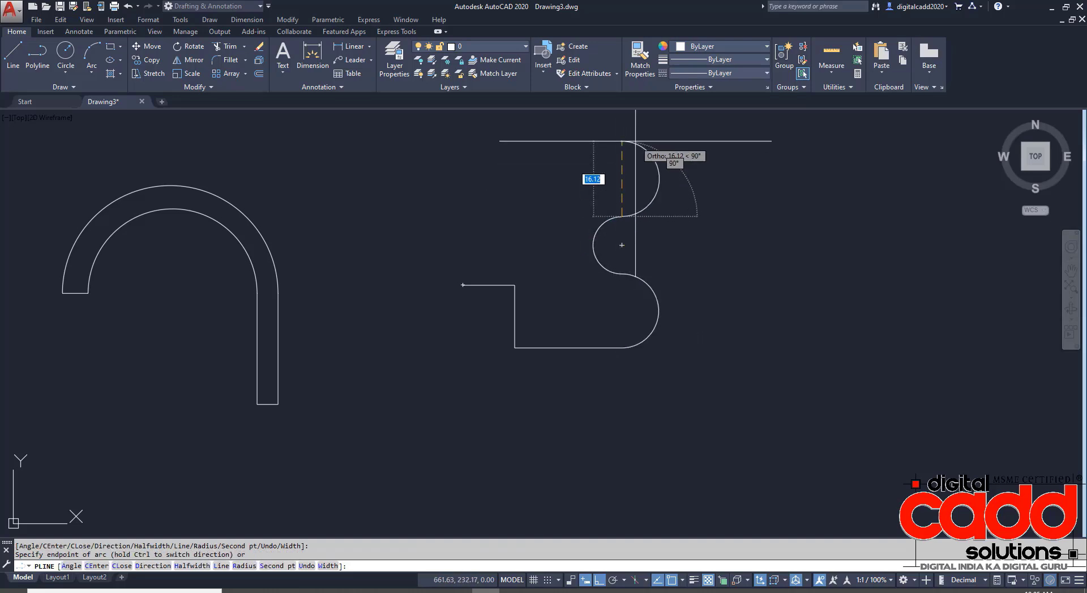
left_click(621, 180)
- Add a straight segment about 34 units to the left, ending above the start point, and close the polyline with an arc
type("l")
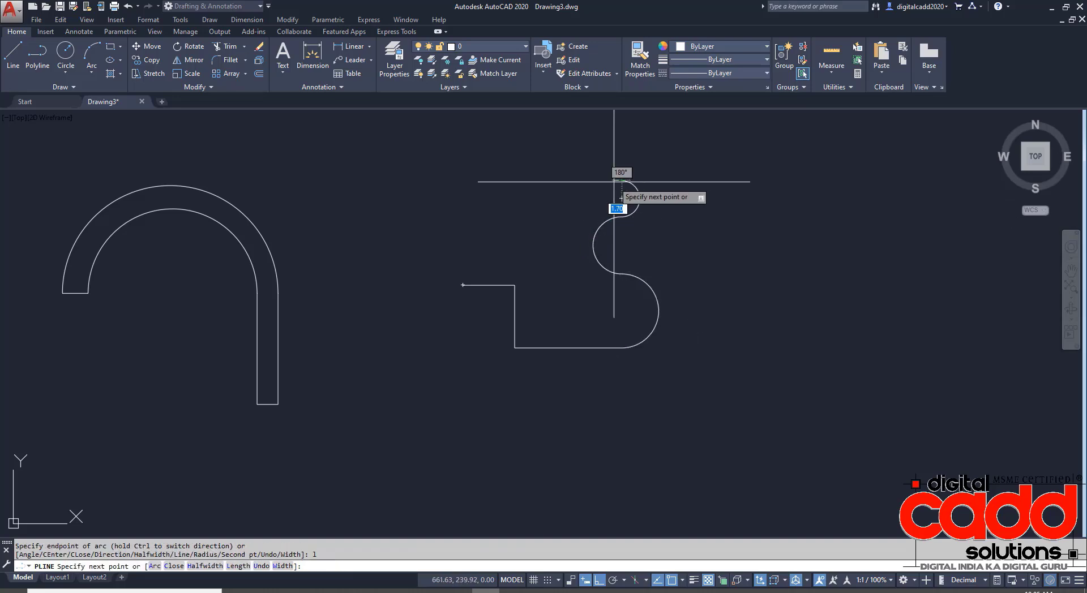
key("Return")
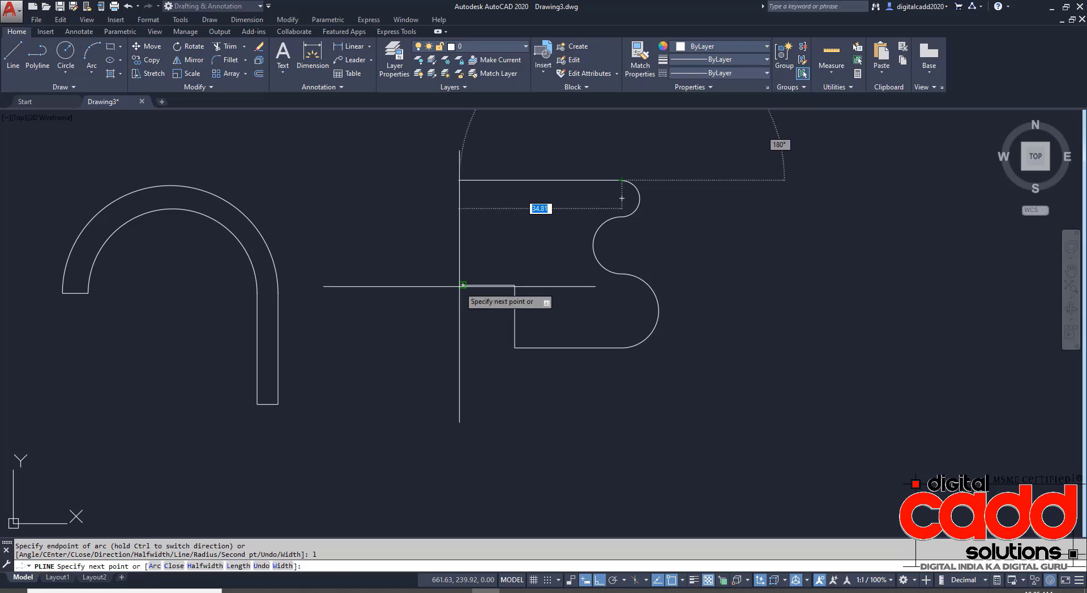
left_click(463, 180)
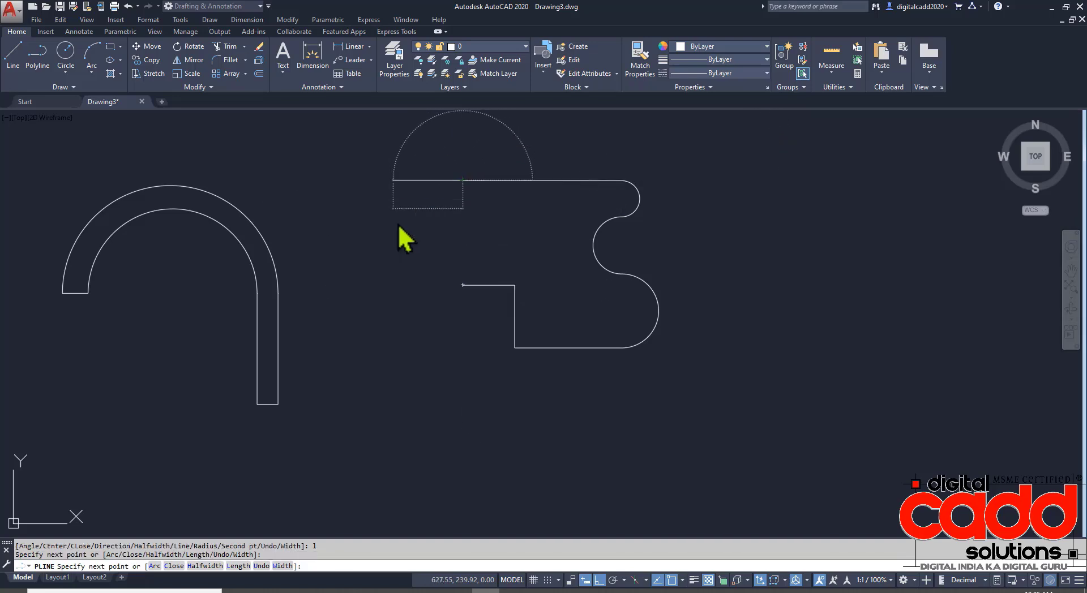
type("a")
key("Return")
left_click(463, 285)
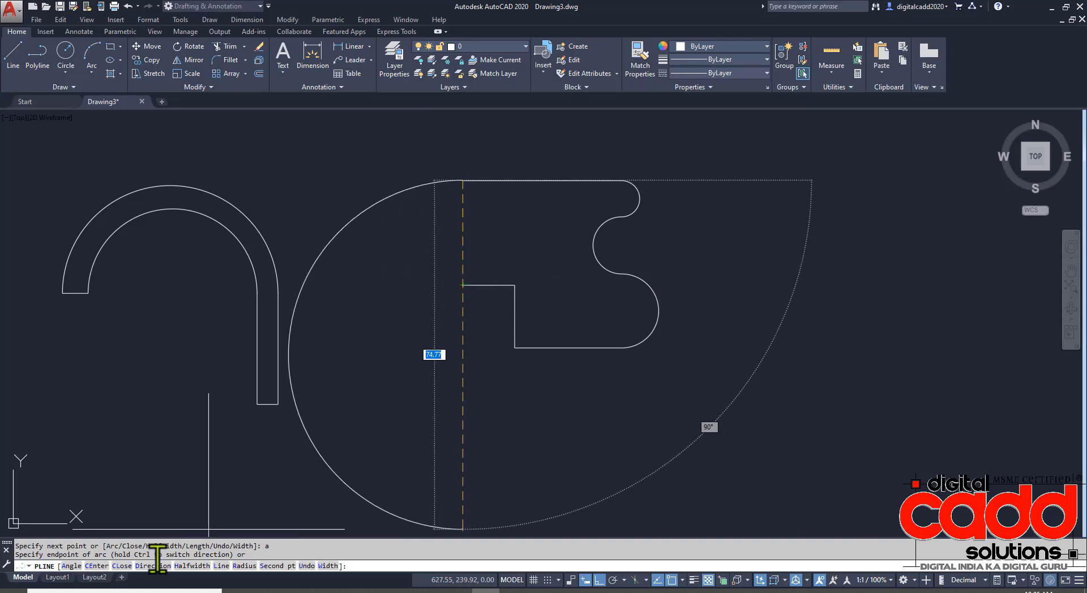
type("CL")
key("Return")
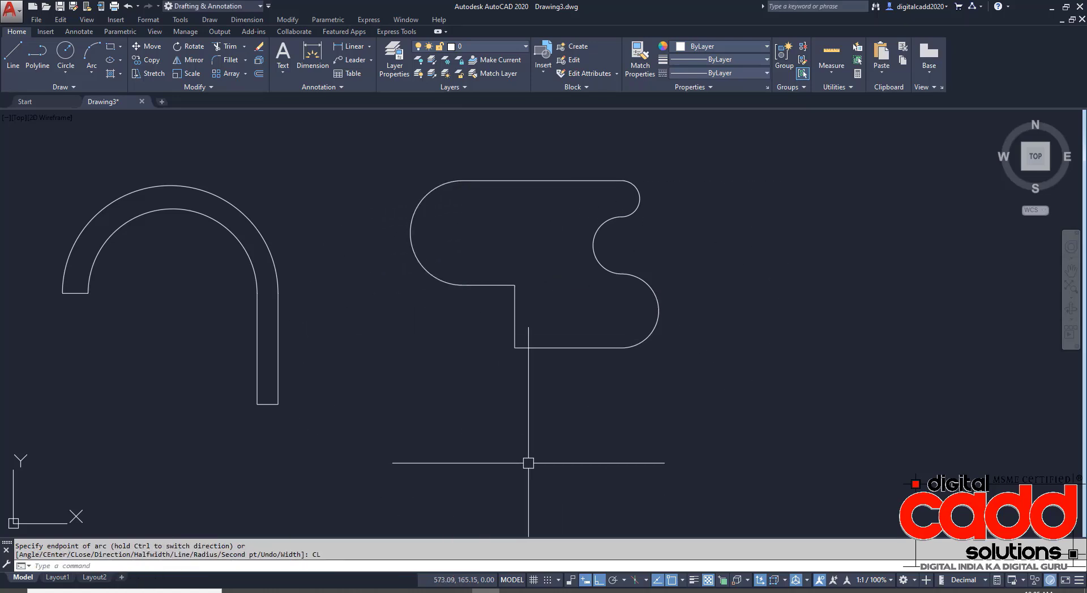
- Offset the closed line-and-arc polyline inward by 1.5 units using the Through option
mouse_move(559, 327)
middle_mouse_down()
mouse_move(534, 339)
mouse_move(439, 444)
middle_mouse_up()
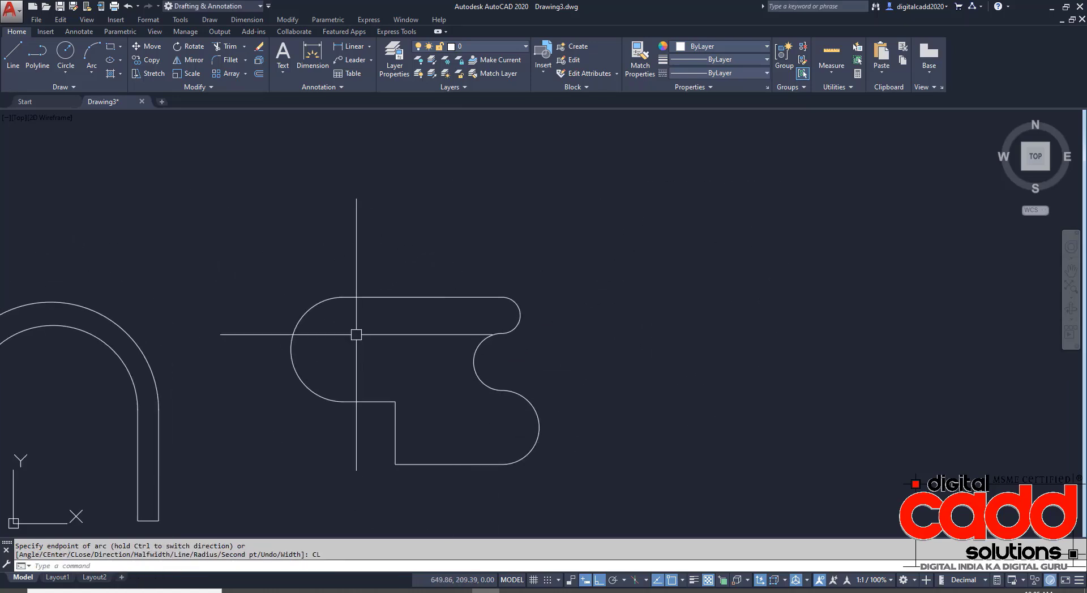
left_click(259, 73)
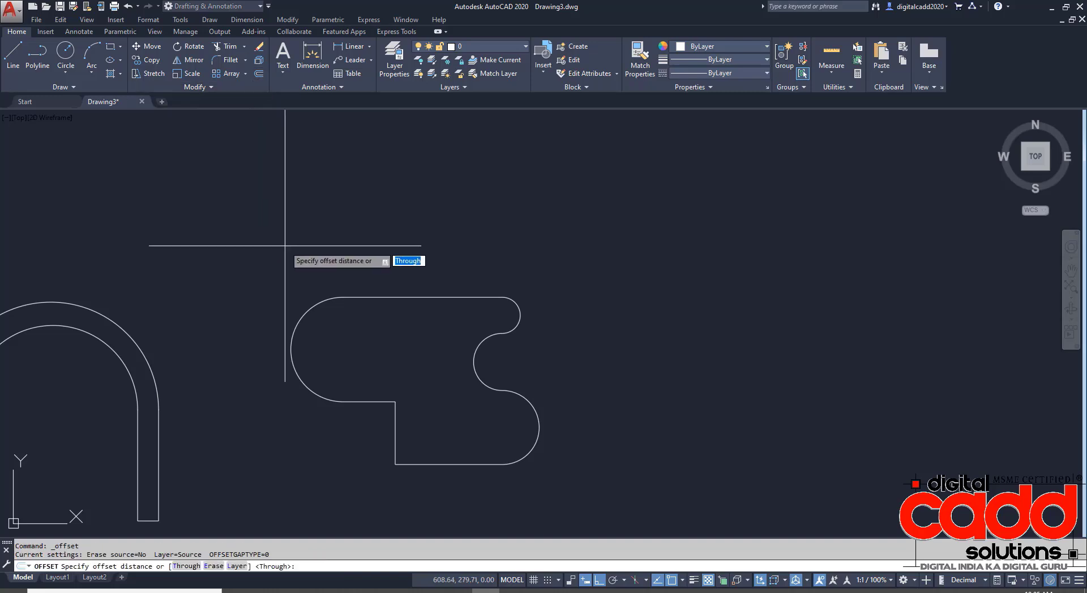
key("Return")
left_click(385, 296)
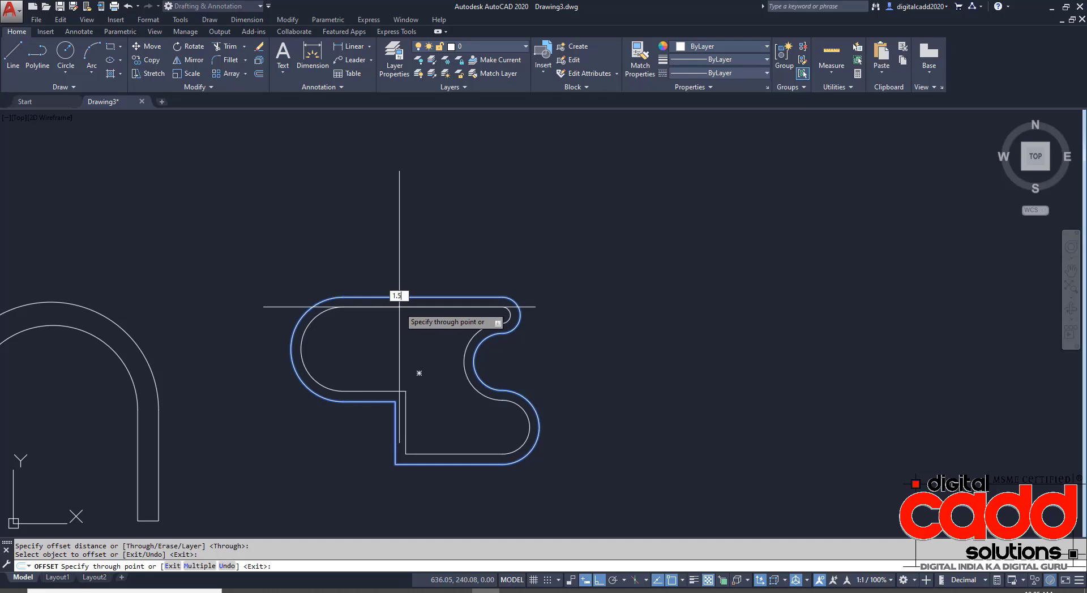
key("Return")
middle_click_drag(481, 428, 583, 408)
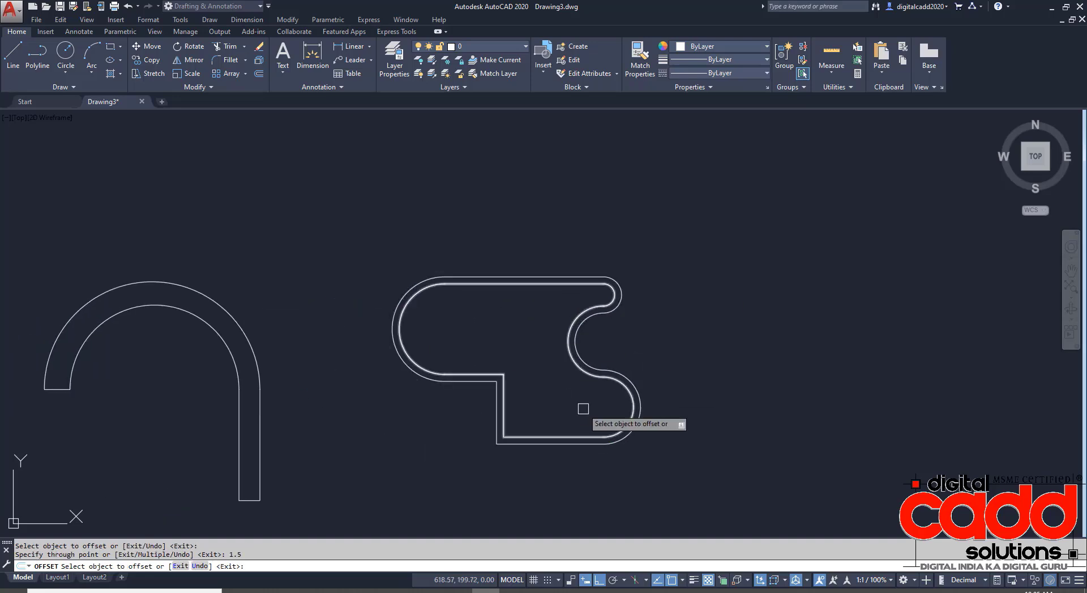
key("Escape")
mouse_move(650, 402)
middle_mouse_down()
mouse_move(594, 331)
mouse_move(605, 339)
middle_mouse_up()
mouse_move(414, 590)
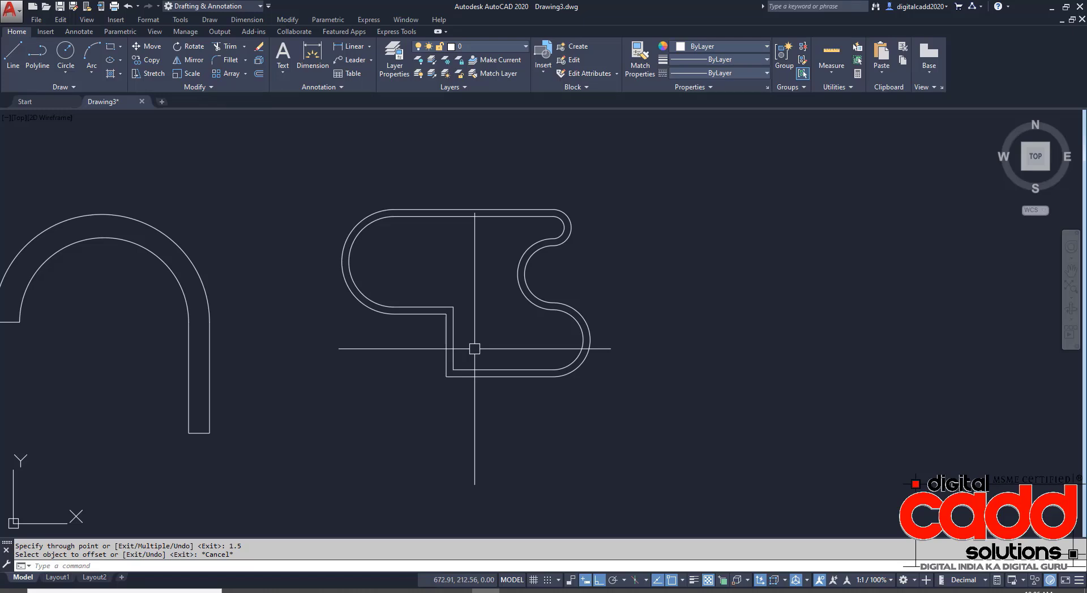
key("ctrl+s")
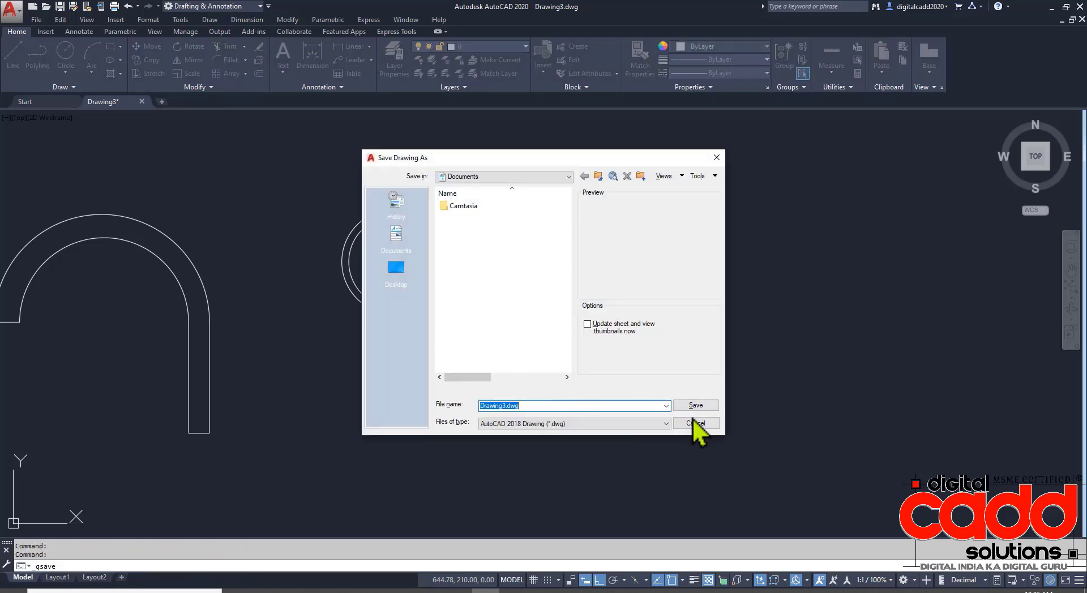
left_click(693, 422)
mouse_move(403, 427)
middle_mouse_down()
mouse_move(683, 378)
mouse_move(290, 417)
middle_mouse_up()
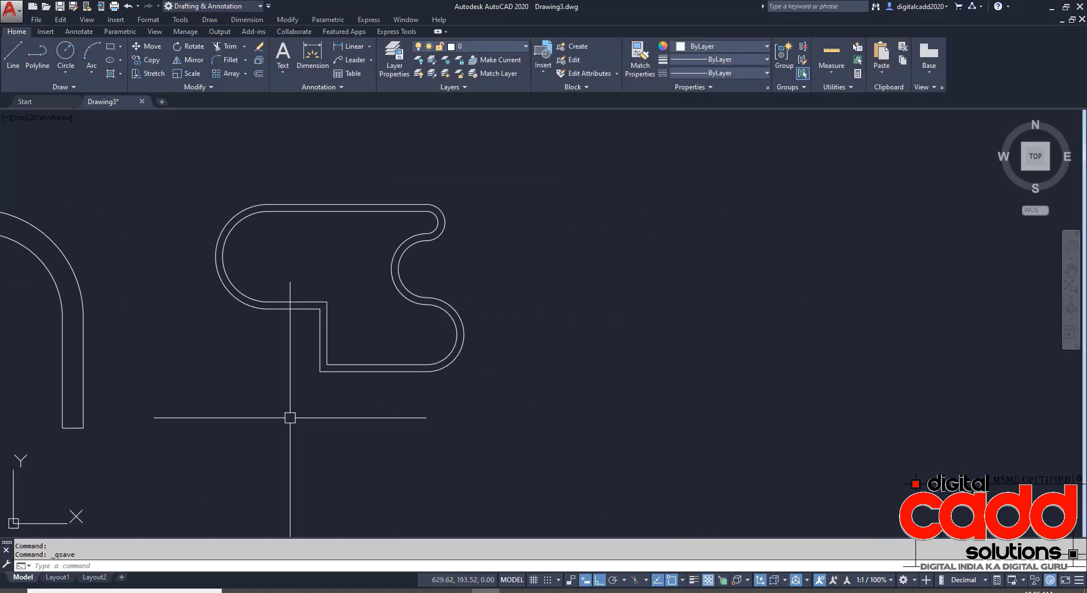
- Examine the available circle construction methods, from Center, Radius through Tan, Tan, Tan
mouse_move(207, 377)
middle_mouse_down()
mouse_move(536, 289)
mouse_move(149, 291)
middle_mouse_up()
middle_click_drag(515, 252, 309, 331)
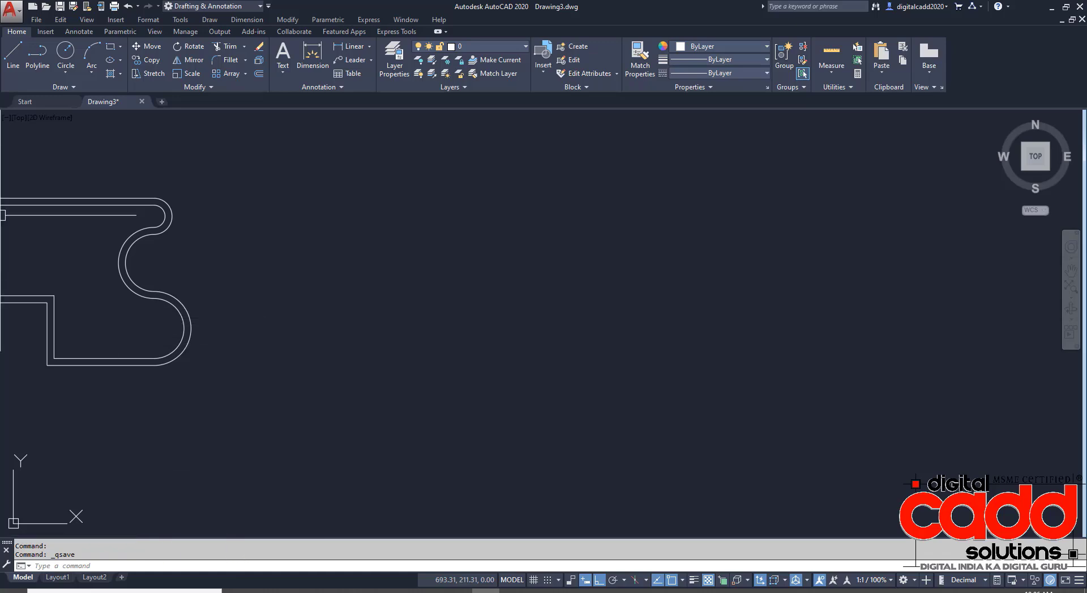
left_click(64, 75)
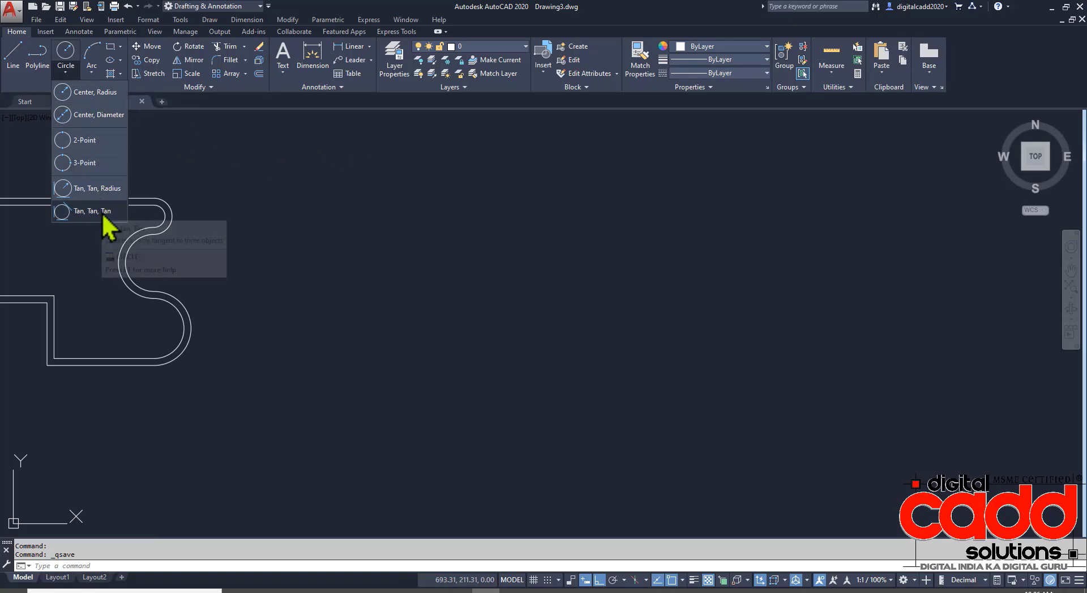
key("ctrl+shift+d")
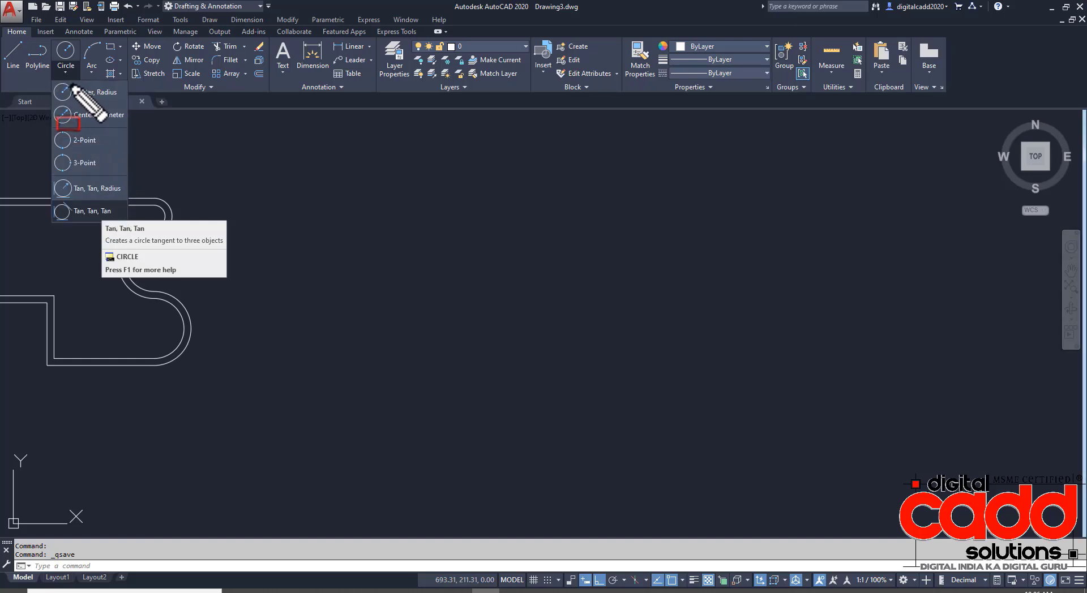
mouse_move(43, 74)
left_mouse_down()
mouse_move(72, 160)
mouse_move(146, 262)
left_mouse_up()
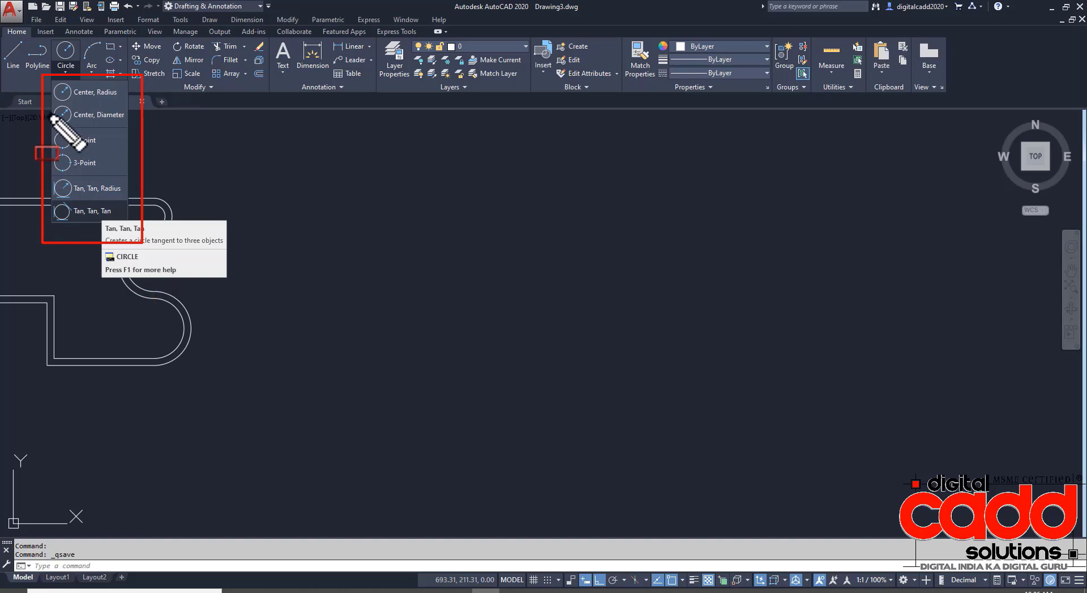
left_click_drag(43, 105, 141, 105)
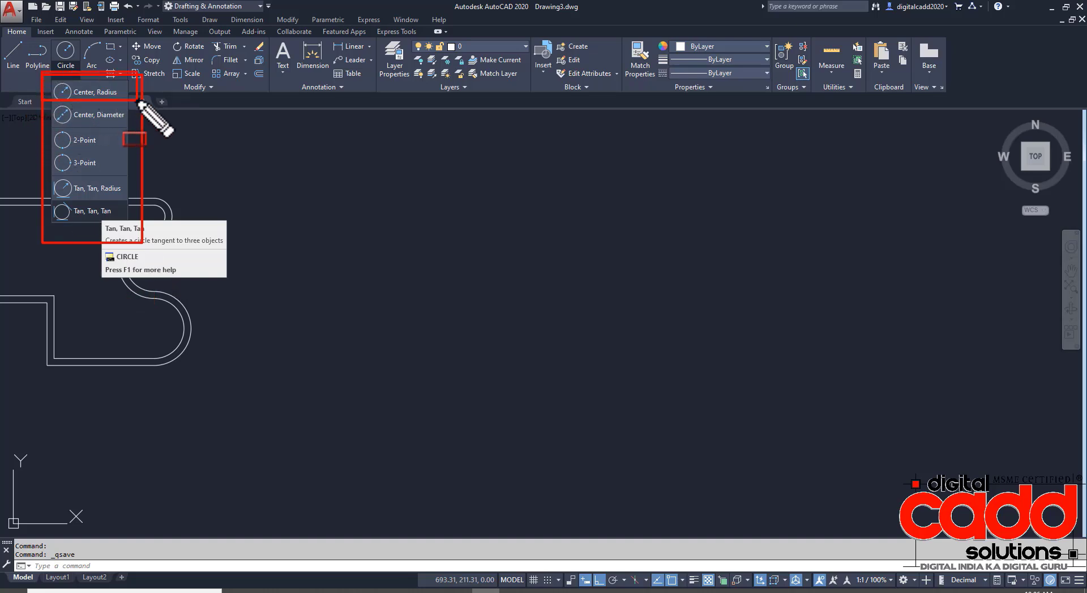
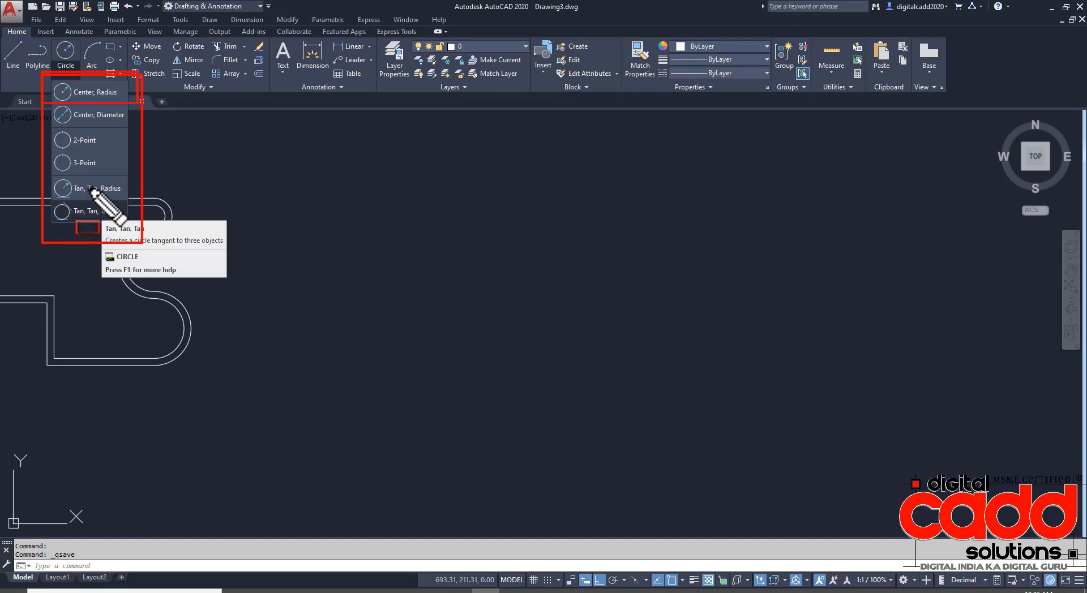
key("Escape")
key("Escape")
- Draw a circle to the right of the offset polyline with Center, Radius, using the Diameter option with a value of 30
left_click(75, 72)
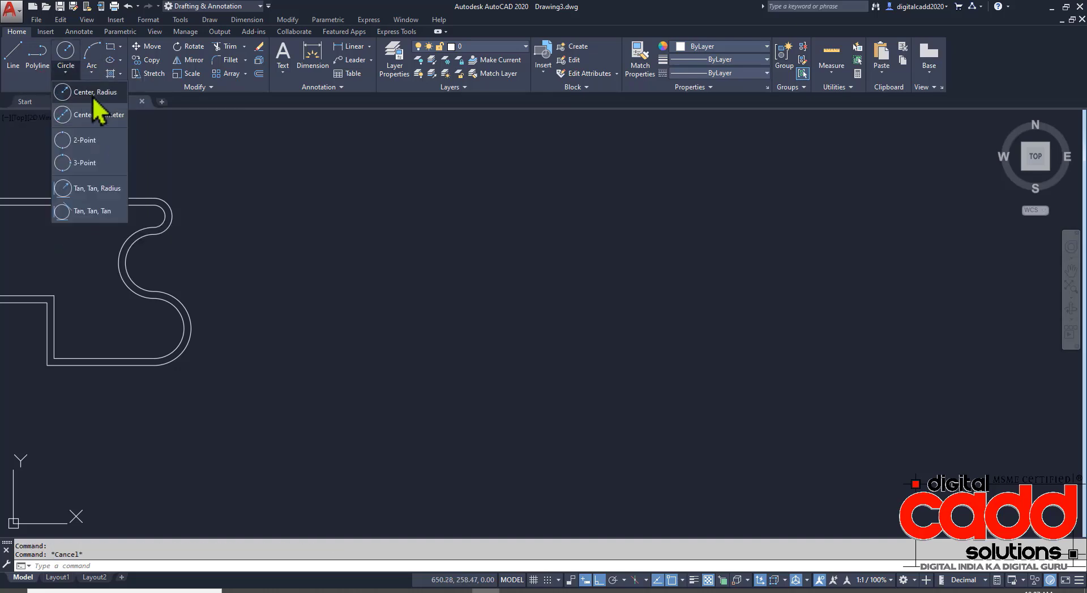
left_click(95, 99)
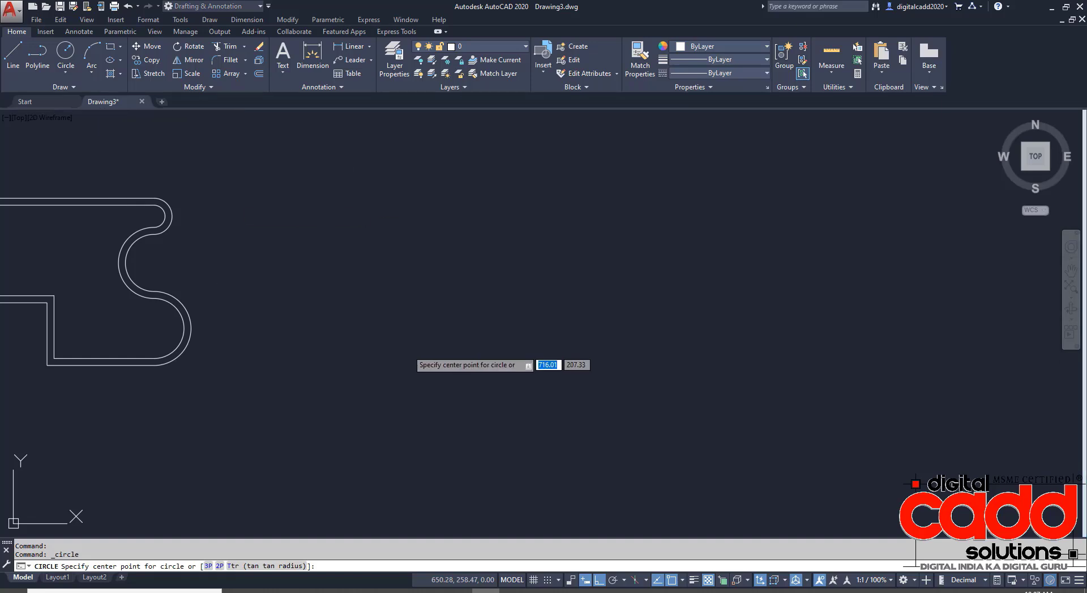
left_click_drag(107, 583, 335, 587)
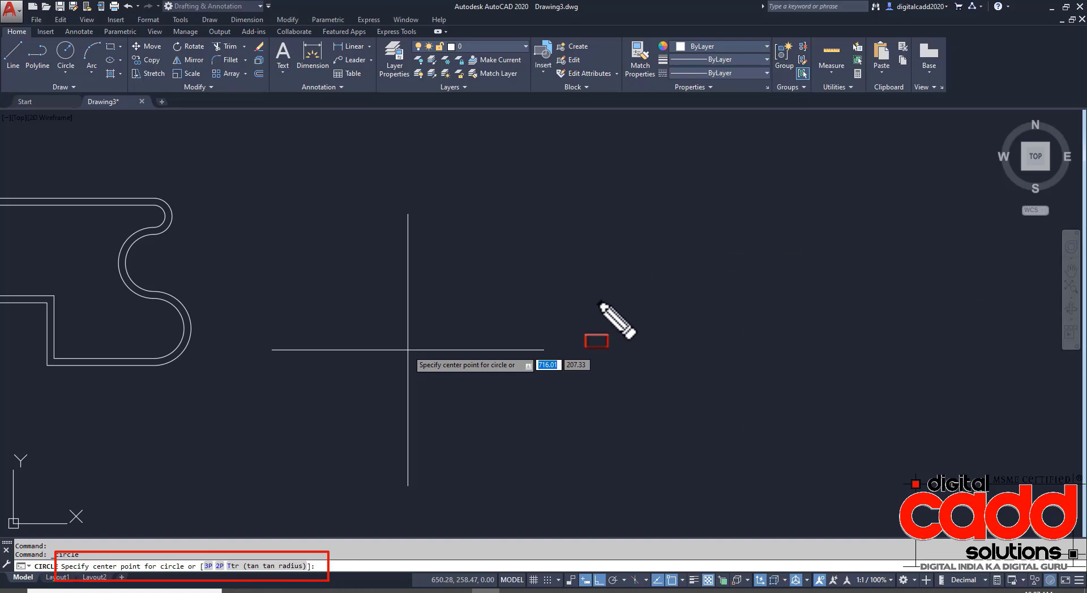
key("Escape")
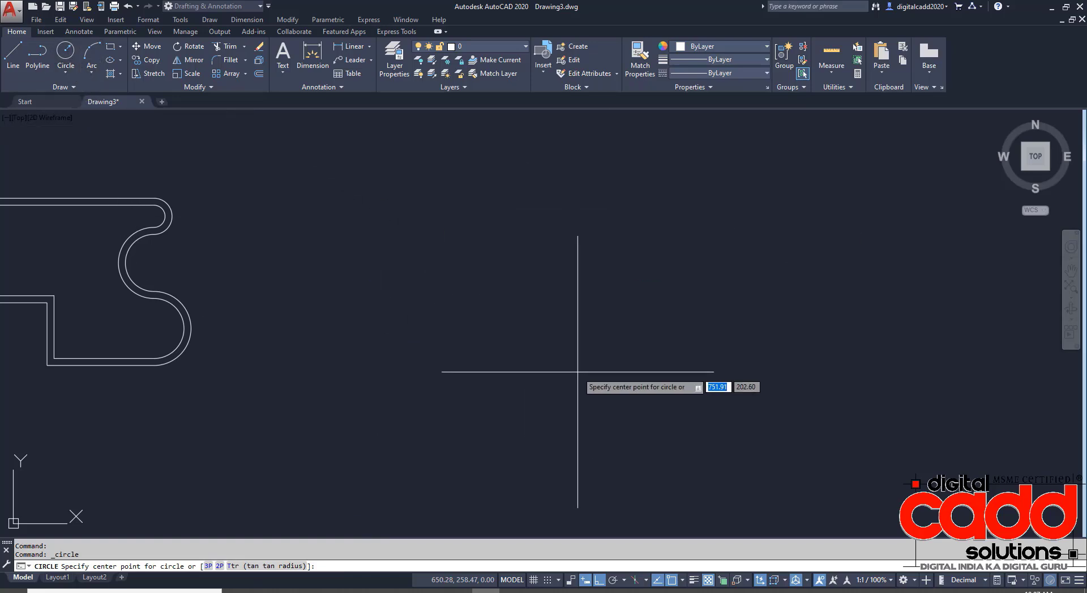
left_click(561, 293)
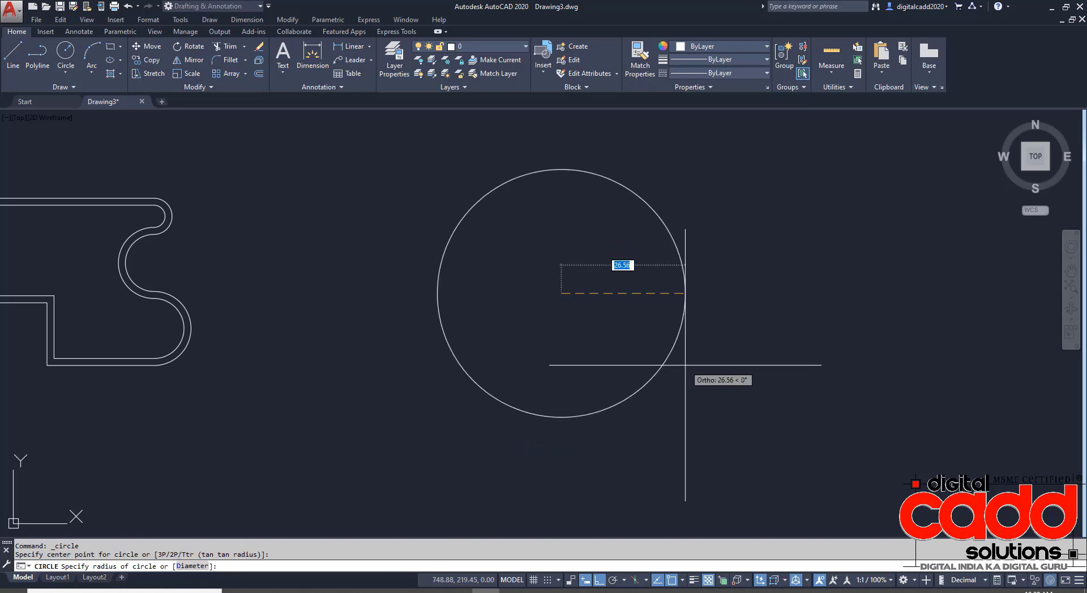
key("Return")
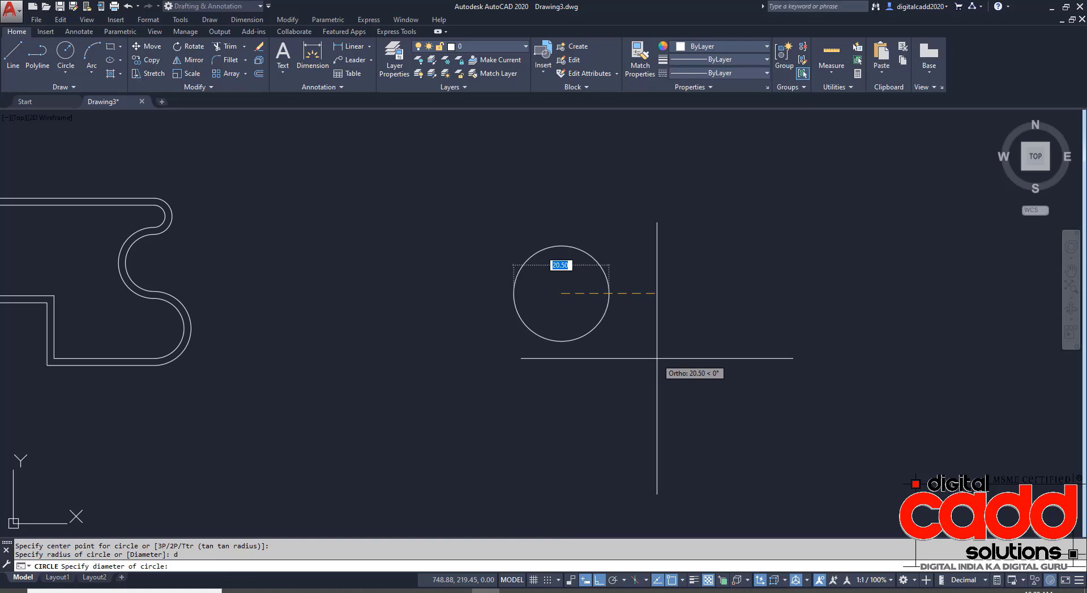
key("Return")
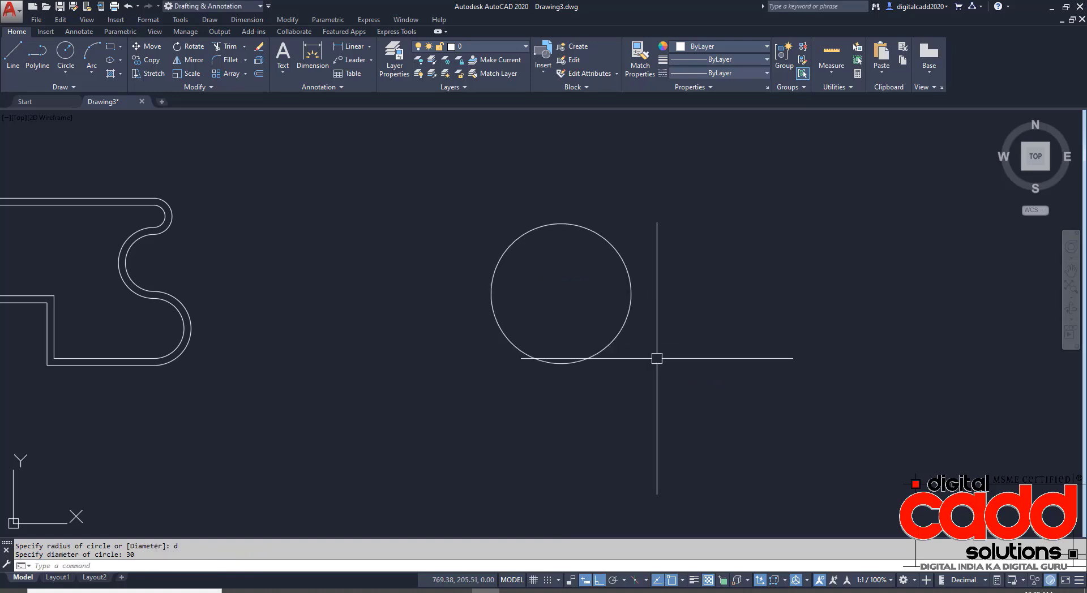
- Draw a second circle with radius 25 to the right of the 30-diameter circle
middle_click_drag(606, 393, 419, 423)
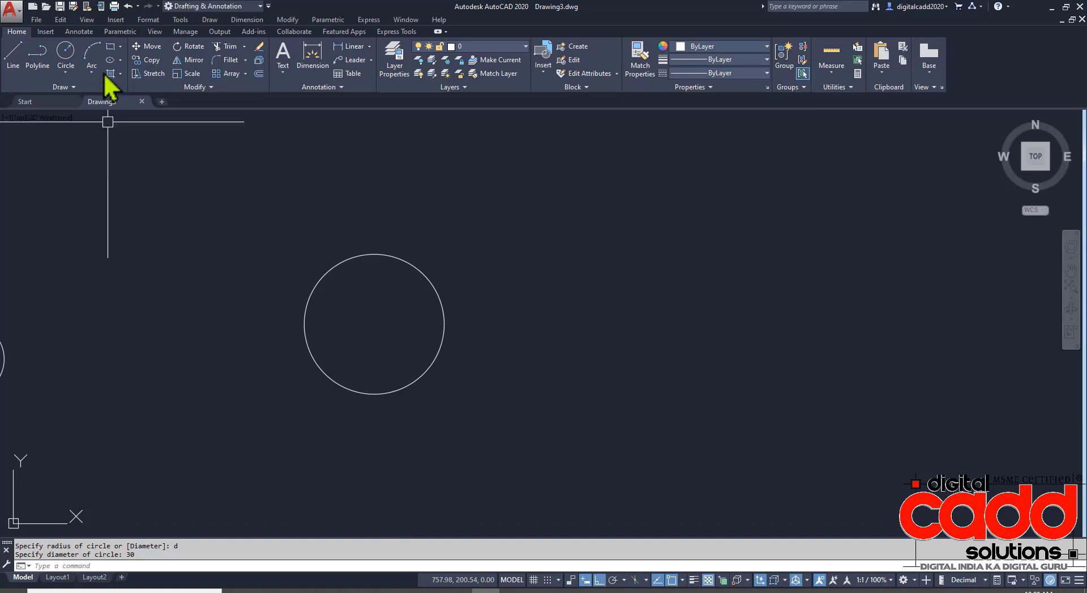
left_click(71, 48)
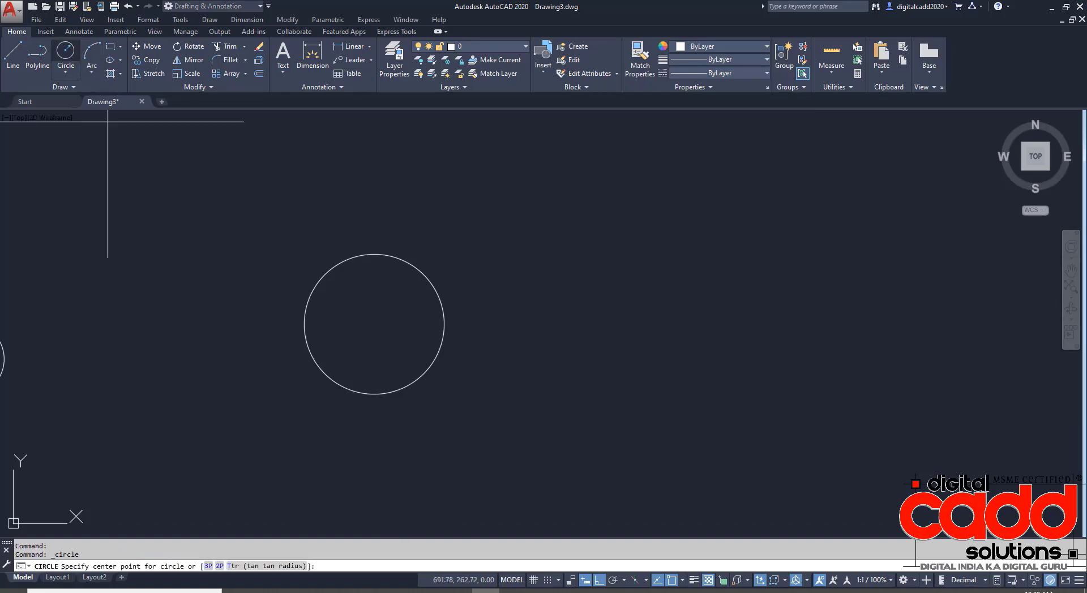
left_click(790, 333)
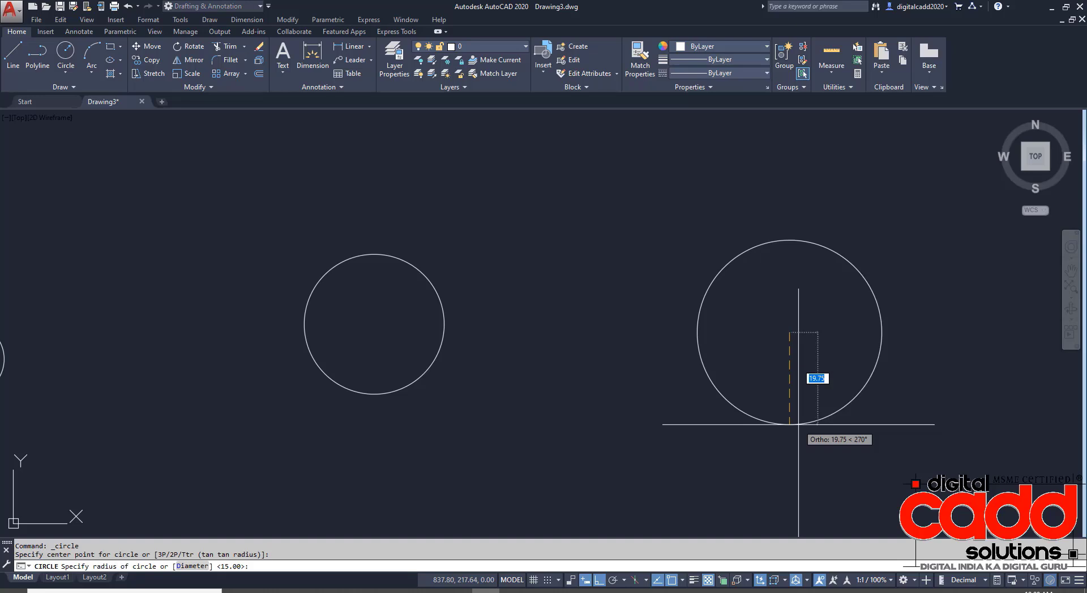
type("25")
key("Return")
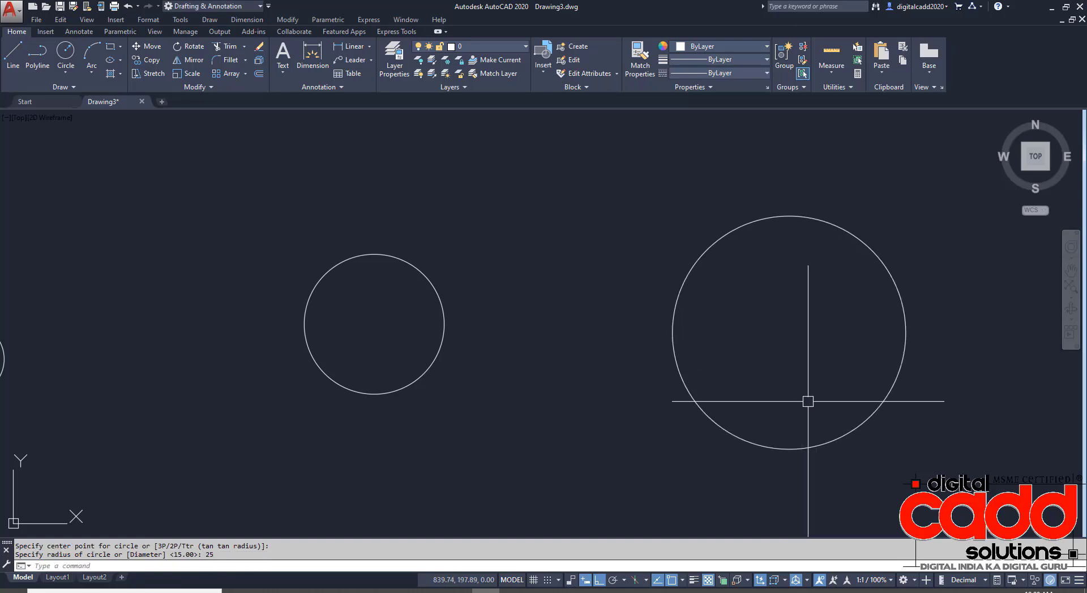
- Draw a third circle to the right of the other two using Center, Diameter with a diameter of 40
middle_click_drag(808, 401, 483, 371)
scroll(609, 364, "down", 4)
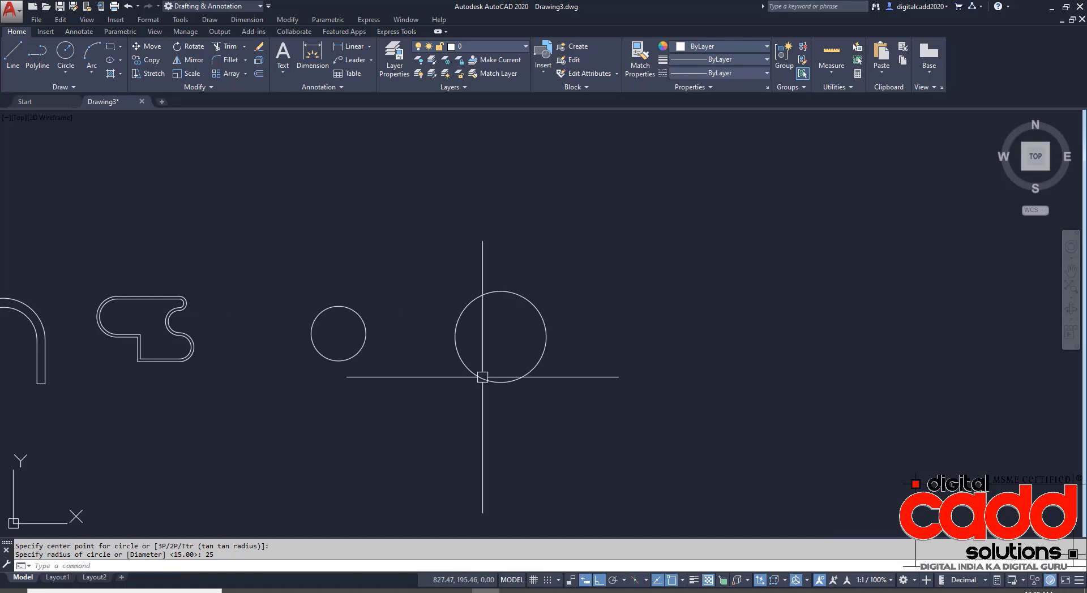
scroll(483, 372, "up", 2)
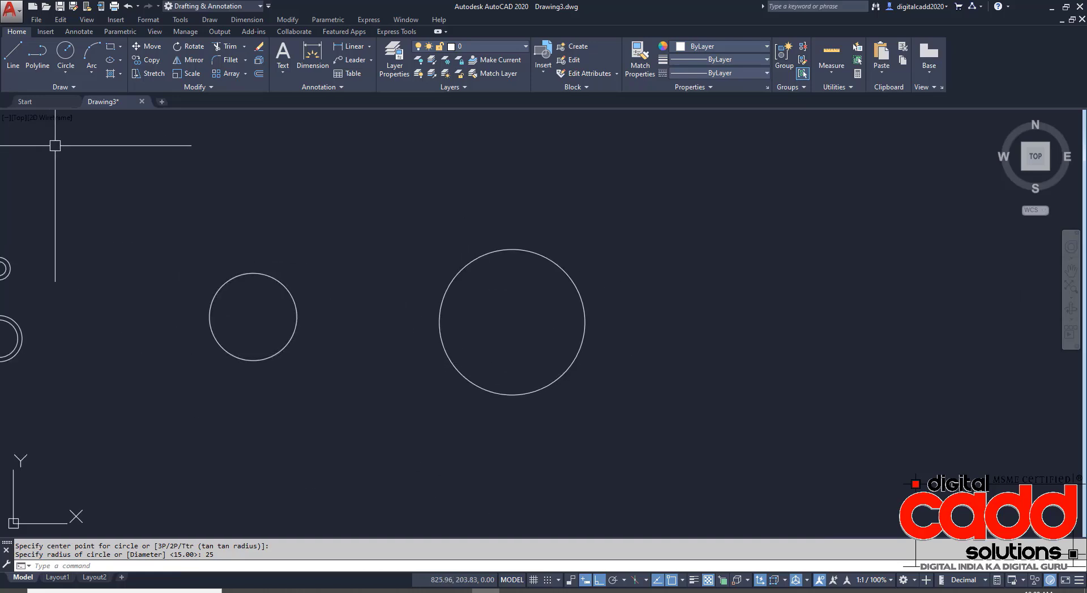
left_click(66, 71)
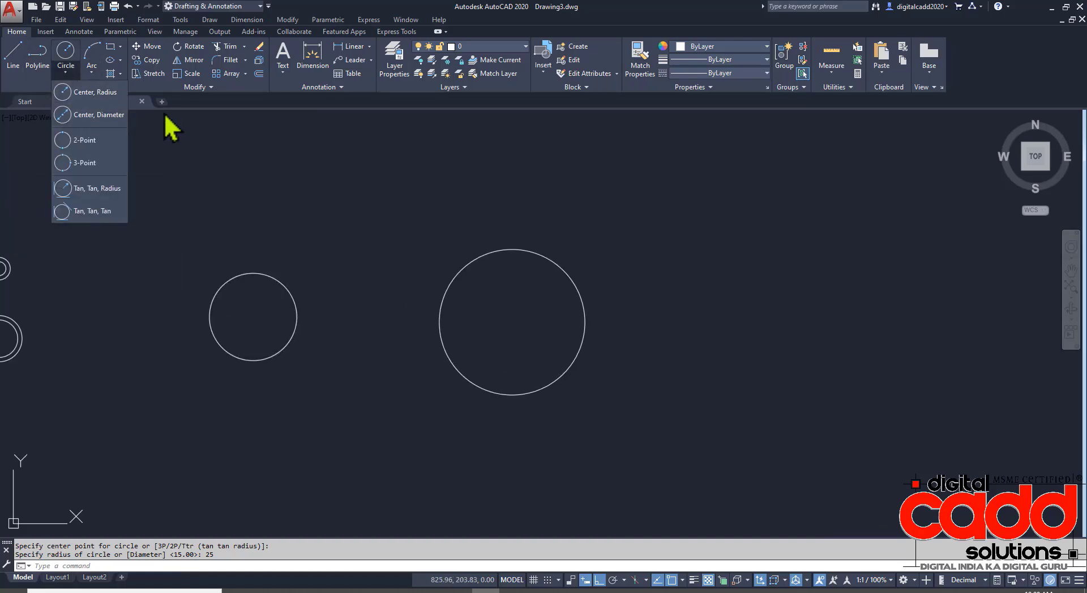
left_click(94, 116)
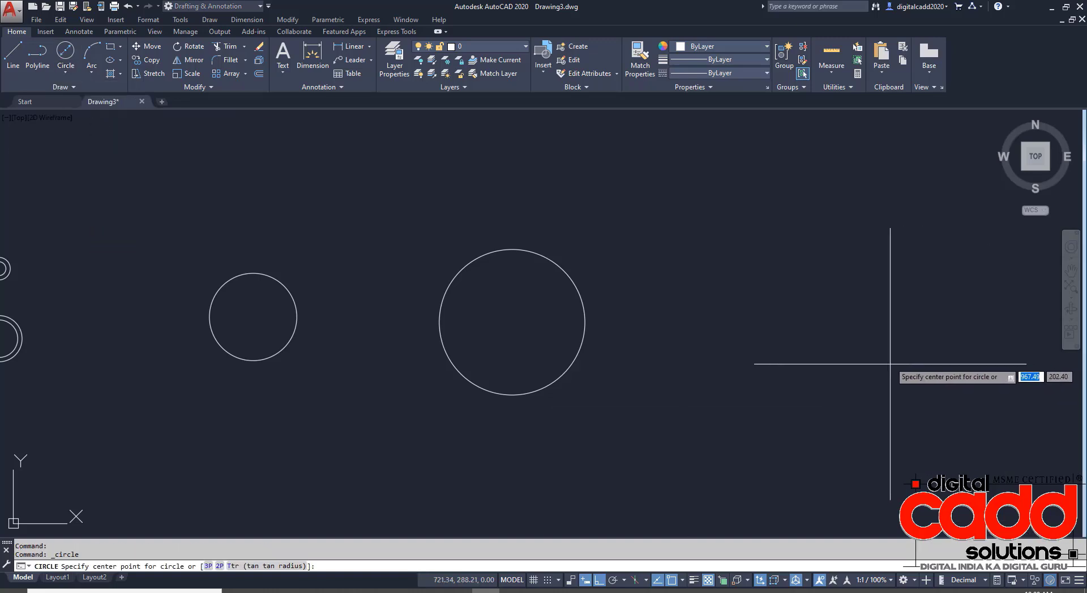
left_click(846, 342)
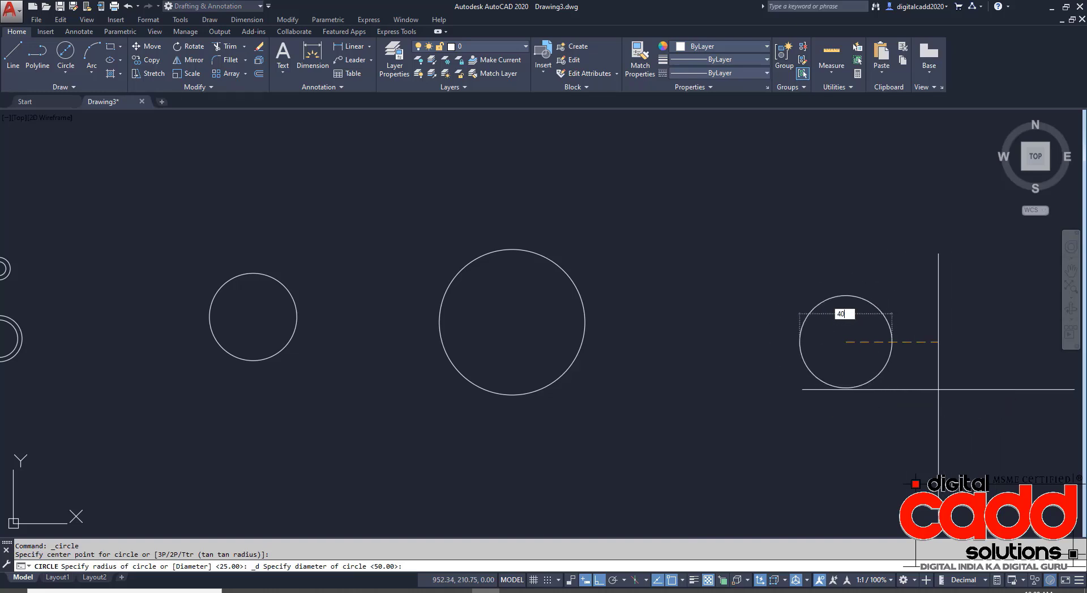
type("40")
key("Return")
- Draw a 2-Point circle spanning the gap between the facing quadrant points of the first two circles
middle_click_drag(746, 401, 618, 225)
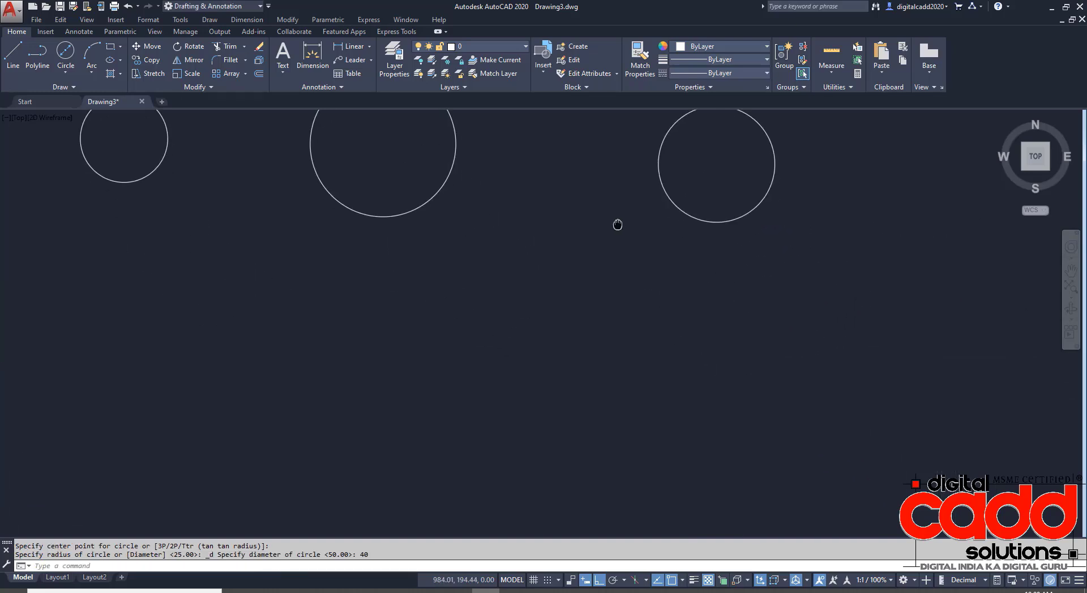
left_click(66, 72)
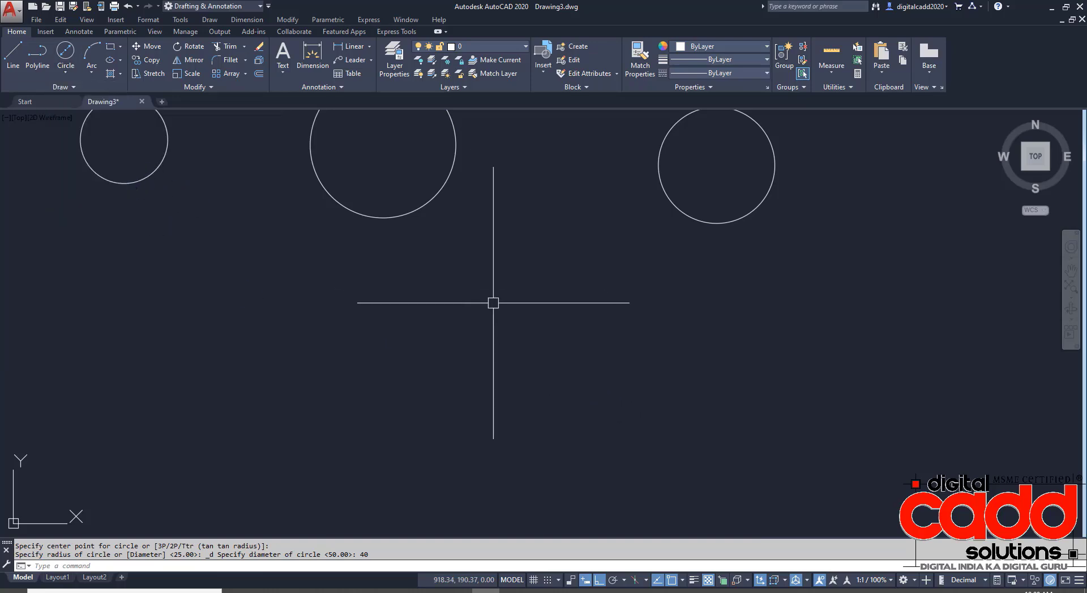
middle_click_drag(509, 296, 630, 454)
left_click(66, 71)
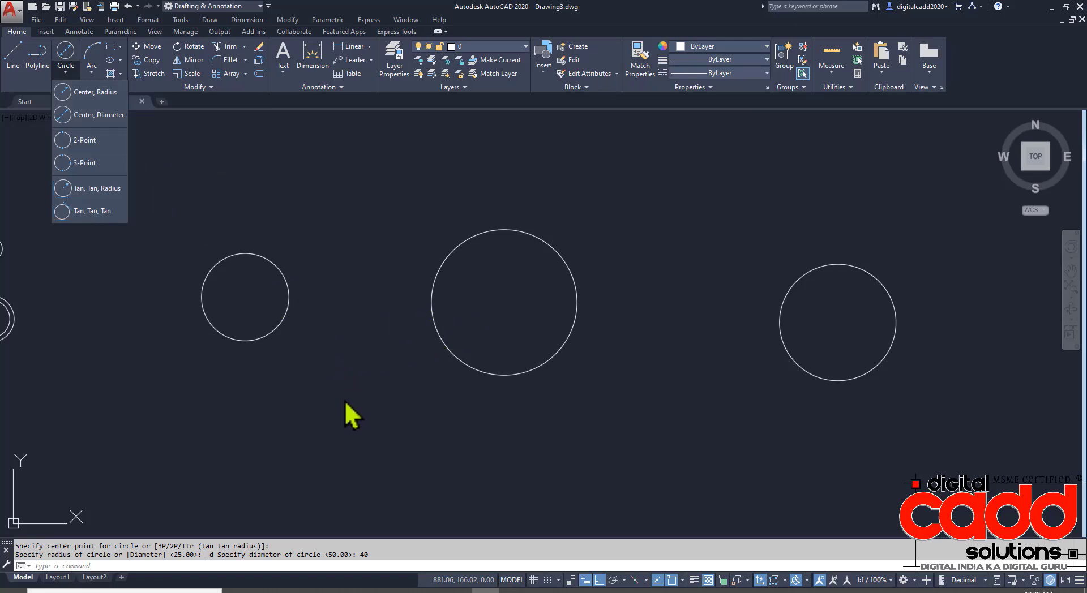
left_click(102, 143)
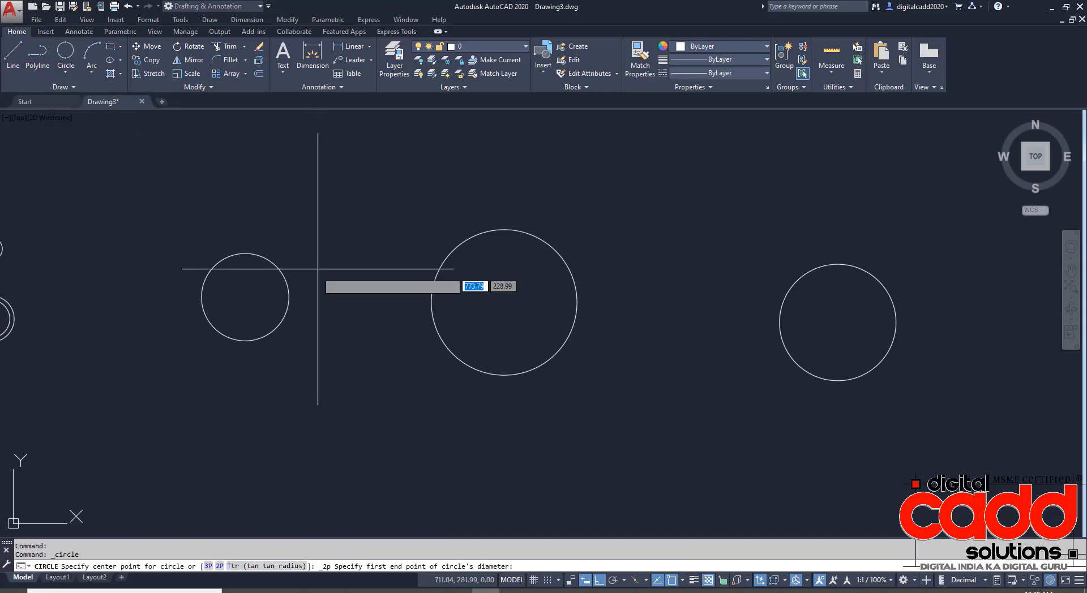
left_click(288, 297)
left_click(431, 302)
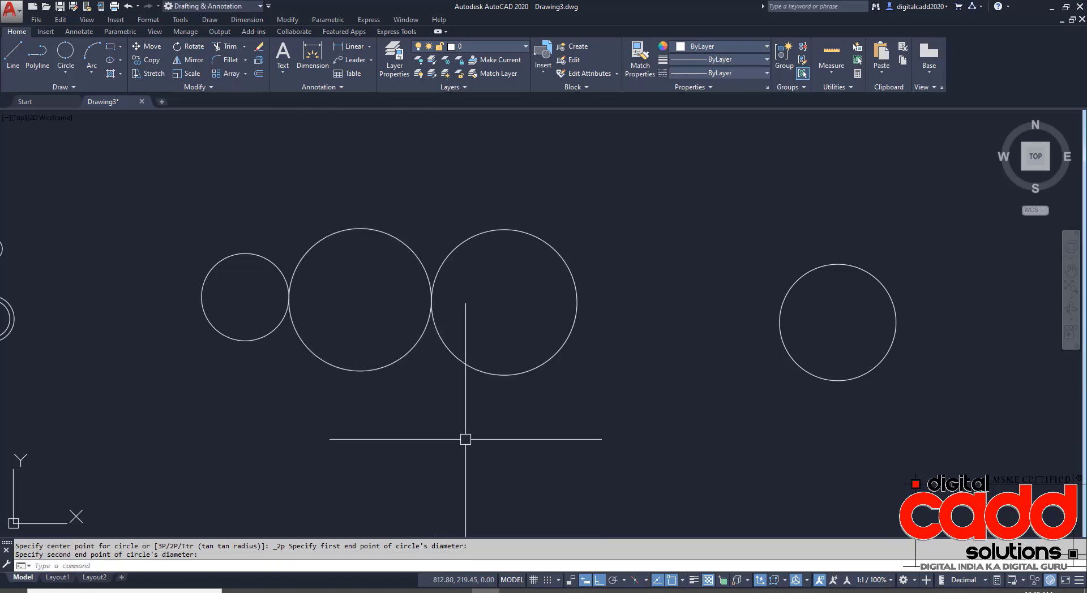
- Draw a horizontal line across the three touching circles at mid-height, extending beyond both outer circles
mouse_move(452, 439)
middle_mouse_down()
mouse_move(439, 432)
mouse_move(473, 435)
middle_mouse_up()
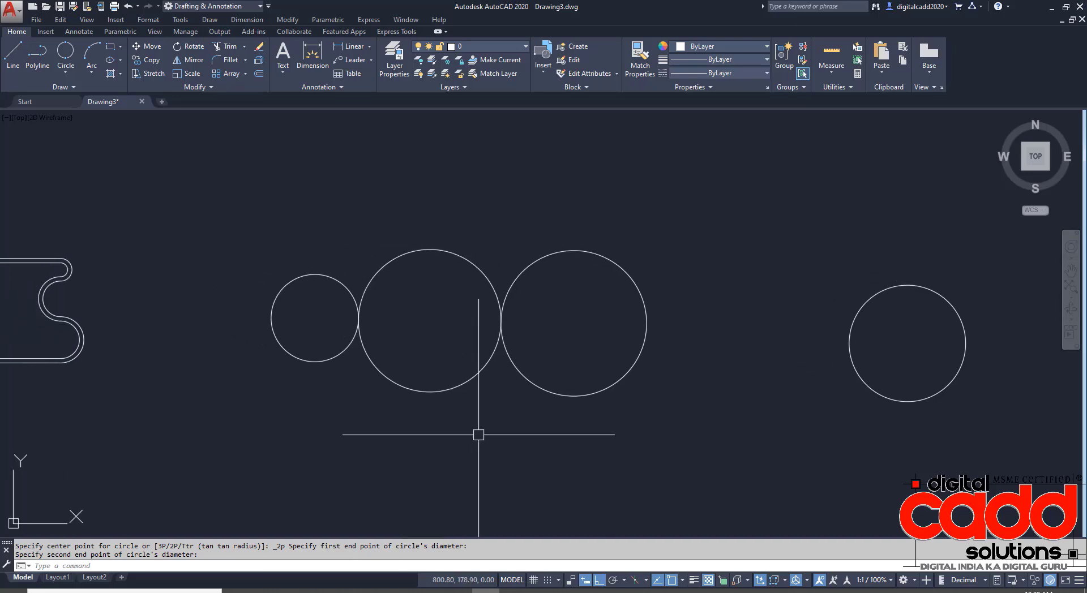
key("Escape")
type("L")
key("Return")
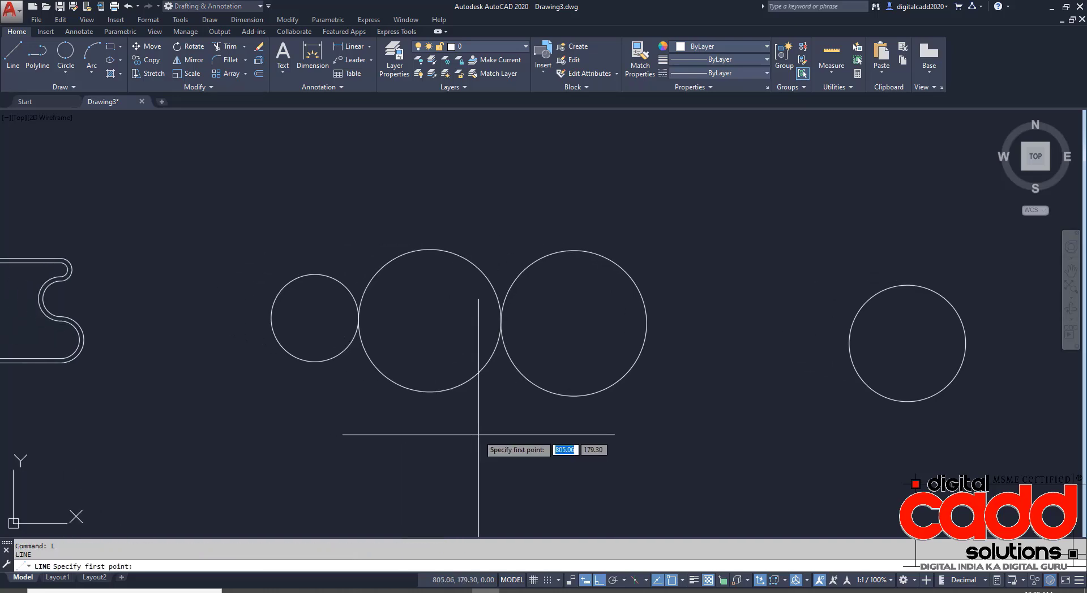
left_click(230, 318)
left_click(727, 319)
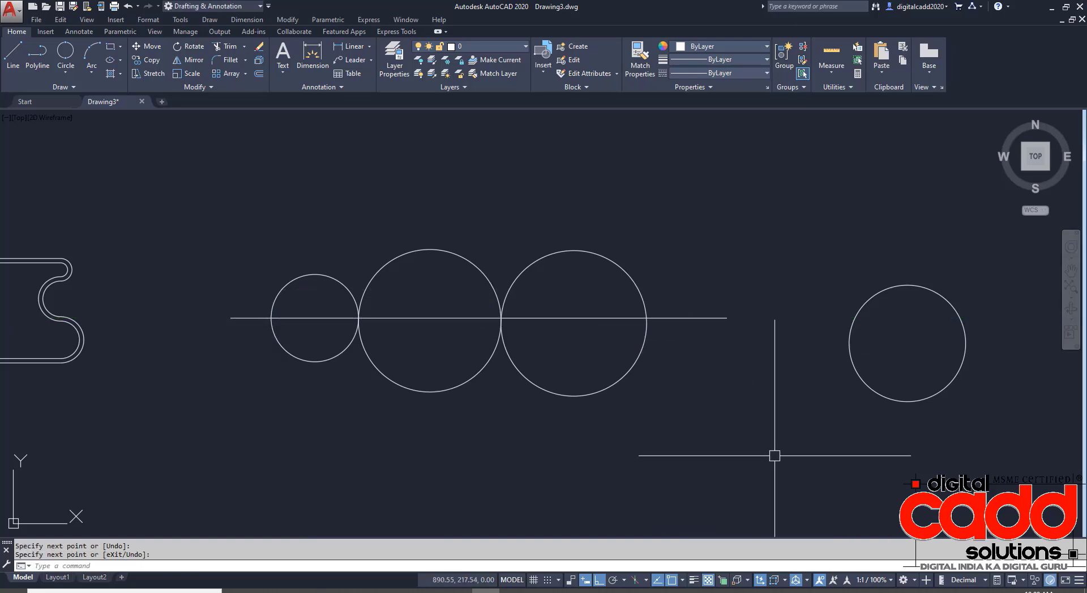
- Trim the three touching circles at the horizontal line, removing the middle circle's upper half and the outer circles' lower halves
type("tr")
key("Return")
key("Return")
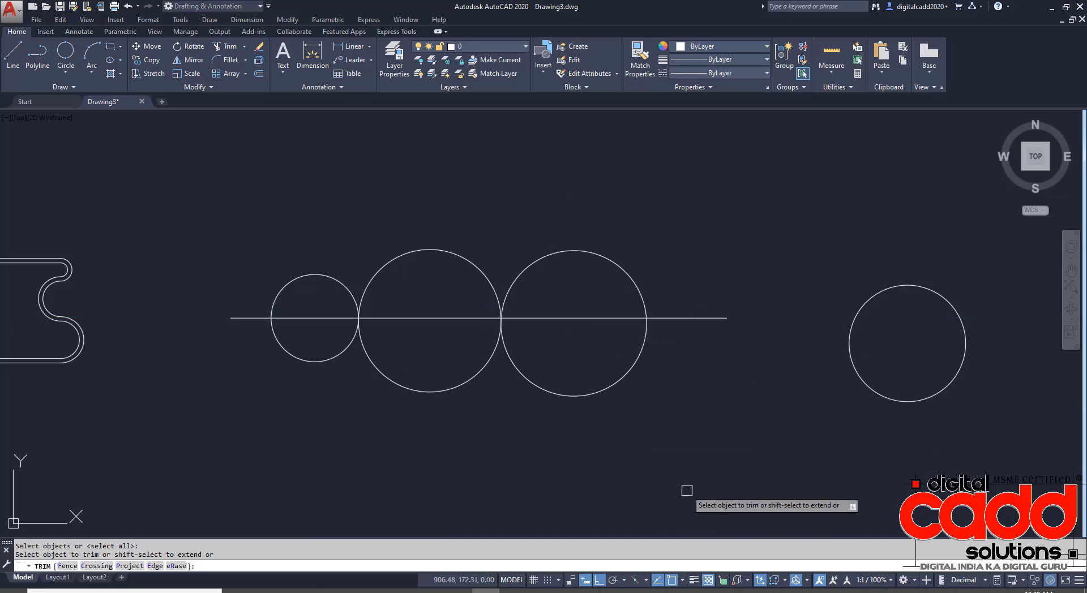
left_click(405, 258)
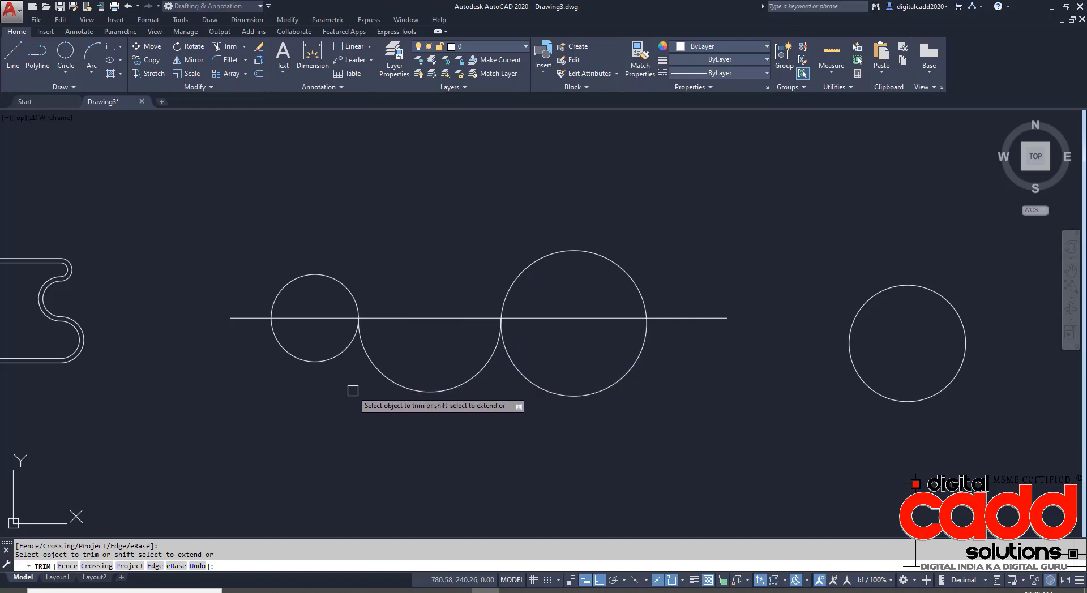
left_click(345, 352)
left_click(604, 390)
key("Escape")
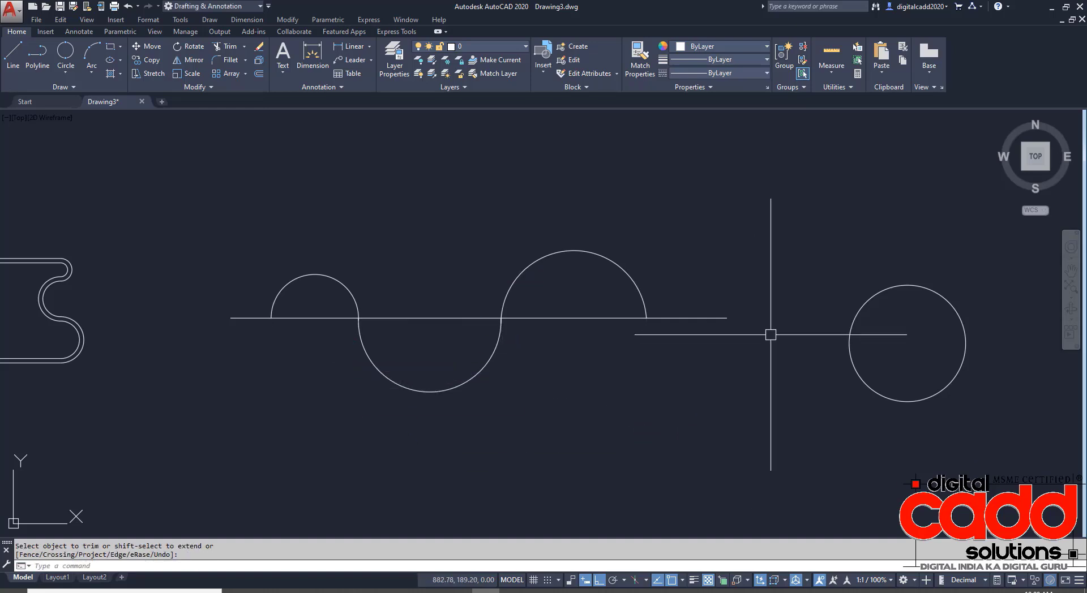
- Erase the horizontal line running through the three arcs
left_click(752, 287)
left_click(701, 383)
key("Return")
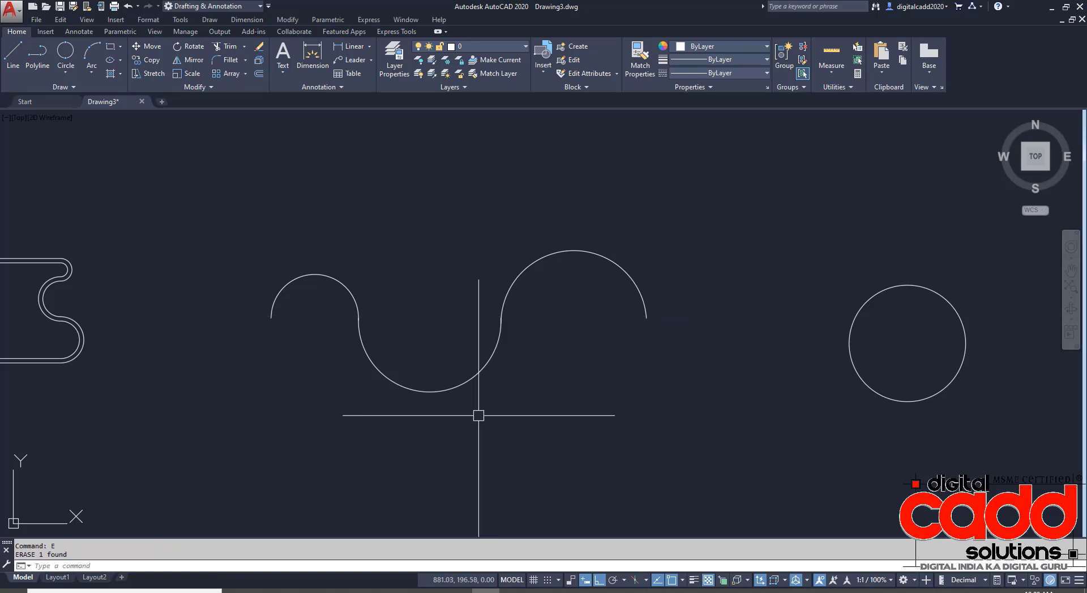
- Trim the short overshooting arc end where the middle and right arcs of the wave meet
scroll(493, 350, "up", 4)
scroll(493, 351, "up", 5)
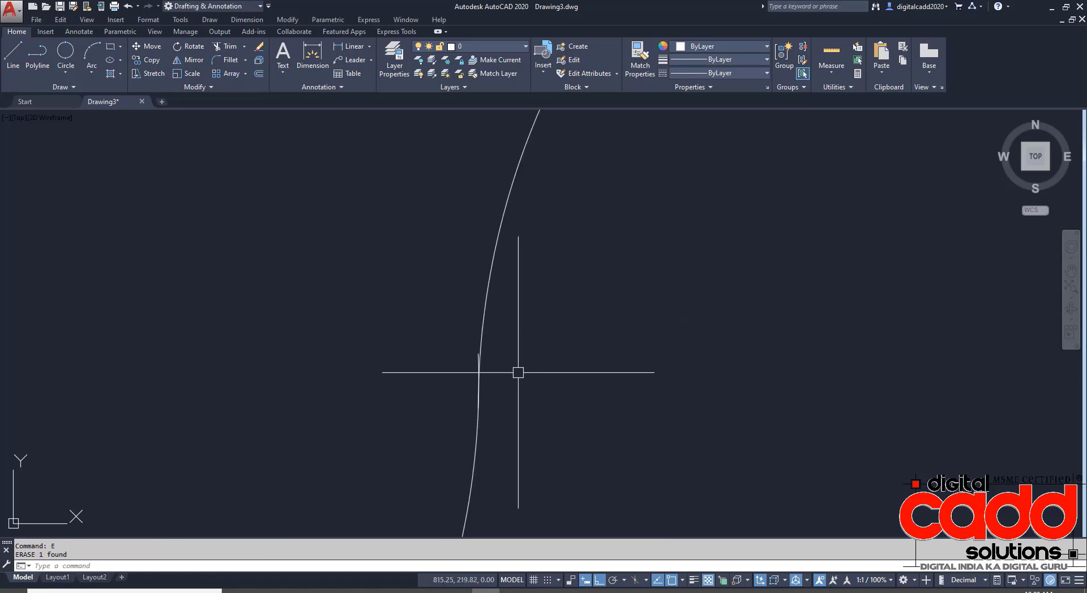
type("tr")
key("Return")
key("Return")
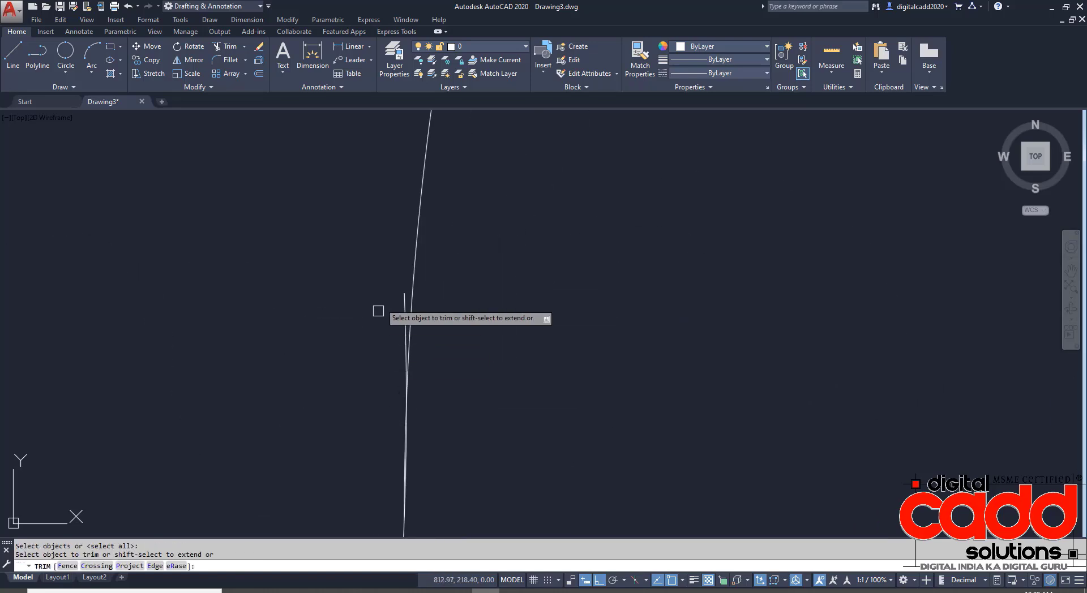
left_click(401, 293)
scroll(398, 388, "down", 5)
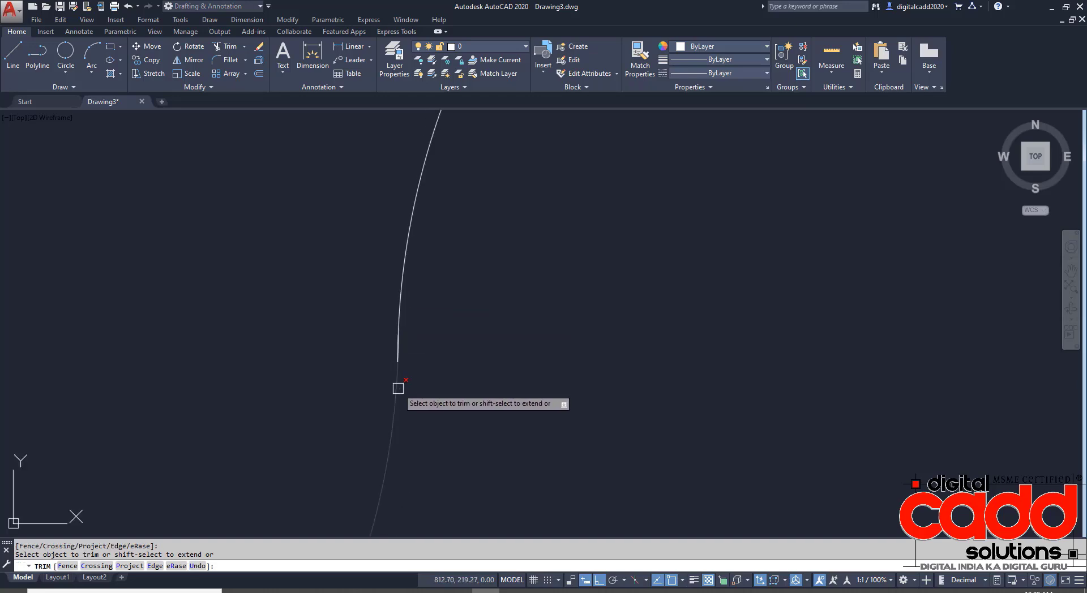
scroll(163, 385, "up", 8)
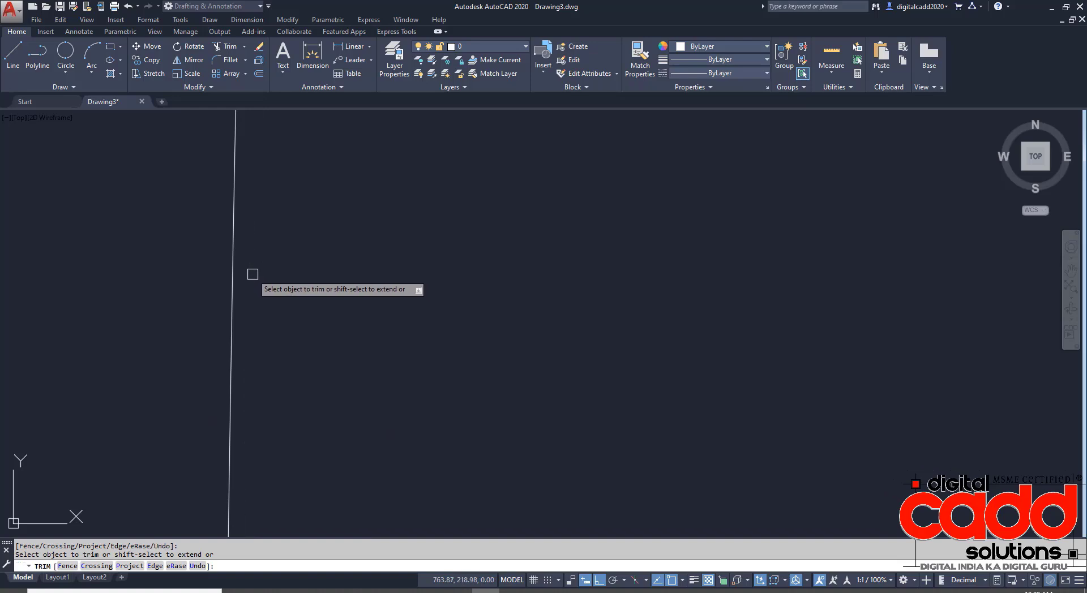
scroll(368, 400, "down", 5)
scroll(368, 400, "down", 4)
key("Escape")
mouse_move(493, 429)
middle_mouse_down()
mouse_move(418, 359)
mouse_move(369, 369)
middle_mouse_up()
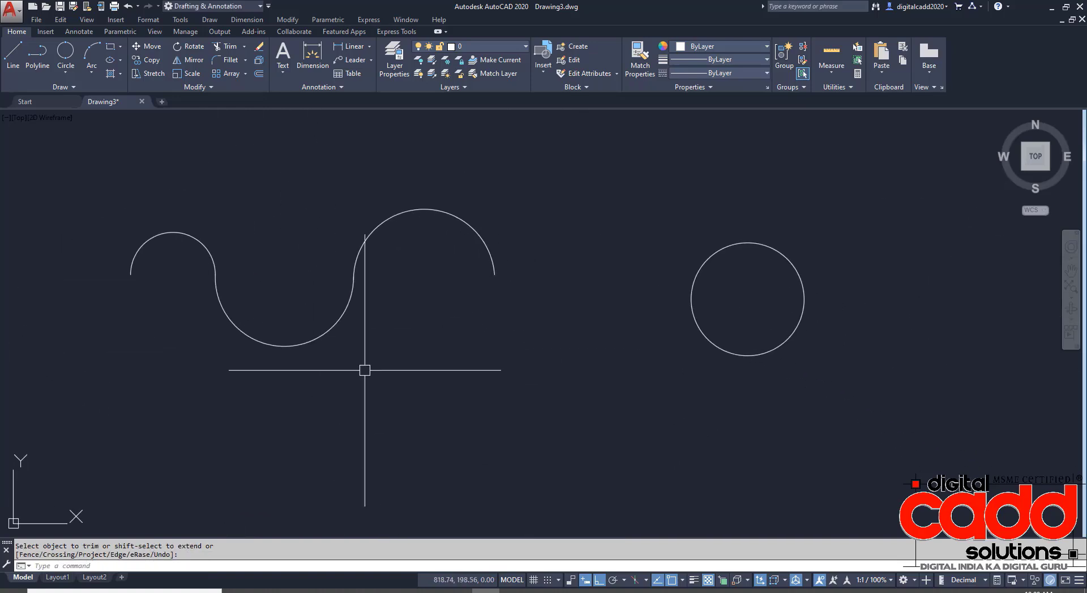
- Draw two horizontal lines at the same height below the existing shapes, leaving a wide gap between them
scroll(405, 334, "down", 4)
middle_click_drag(572, 395, 436, 347)
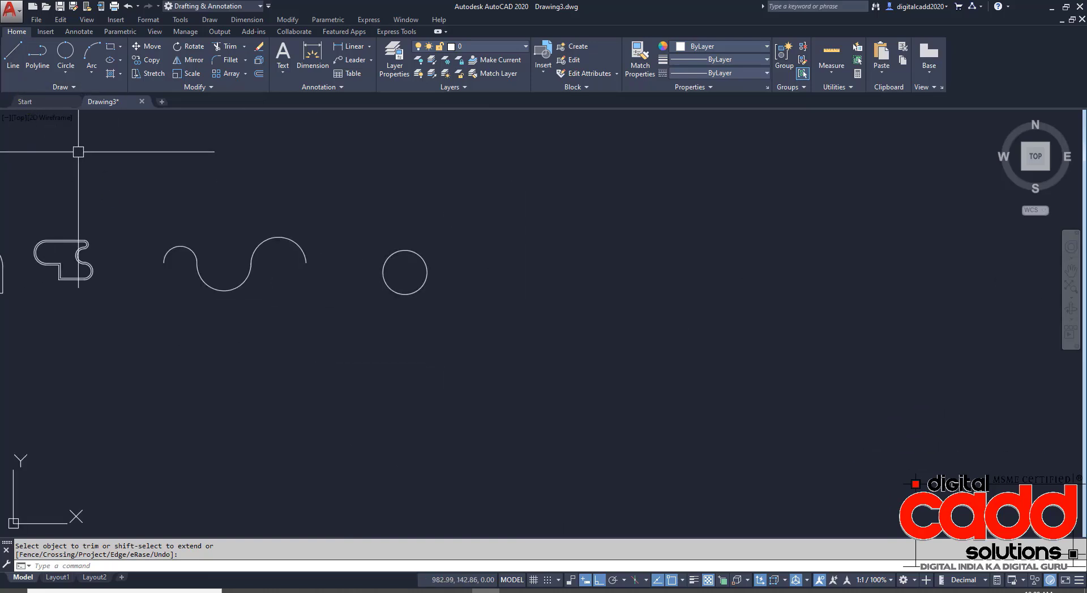
left_click(13, 54)
left_click(246, 380)
left_click(364, 379)
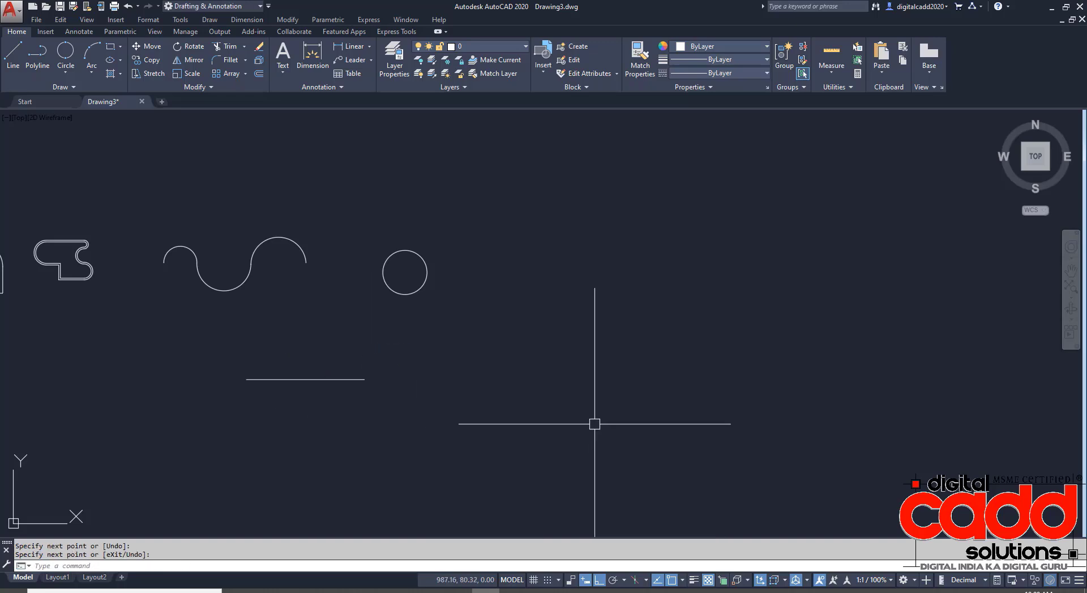
key("Return")
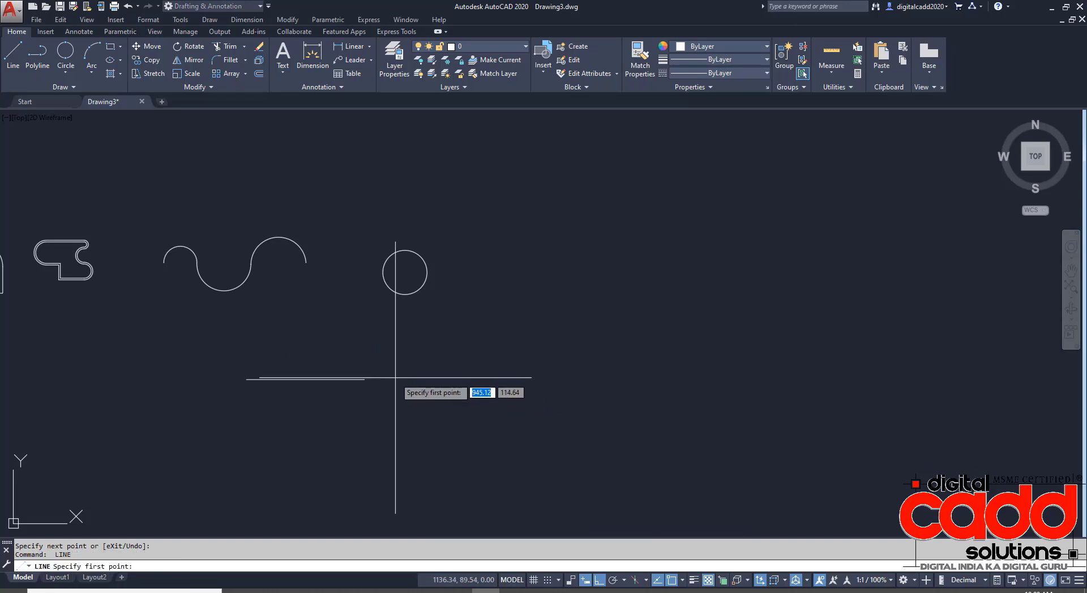
left_click(607, 379)
left_click(890, 379)
key("Return")
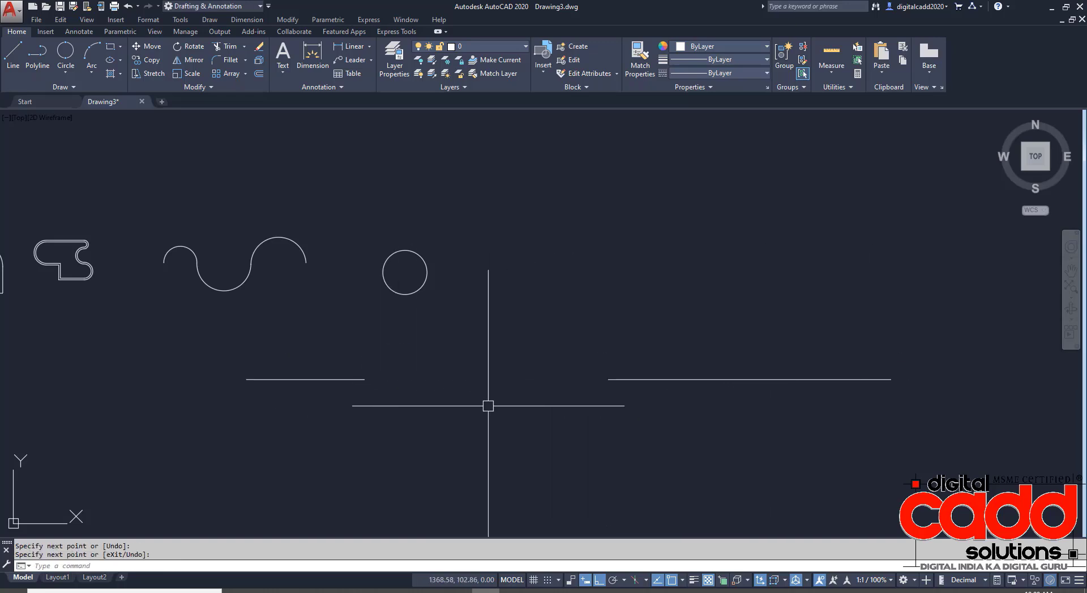
- Erase the offset profile, the three wave arcs and the separate circle above the two lines
left_click(443, 175)
left_click(30, 298)
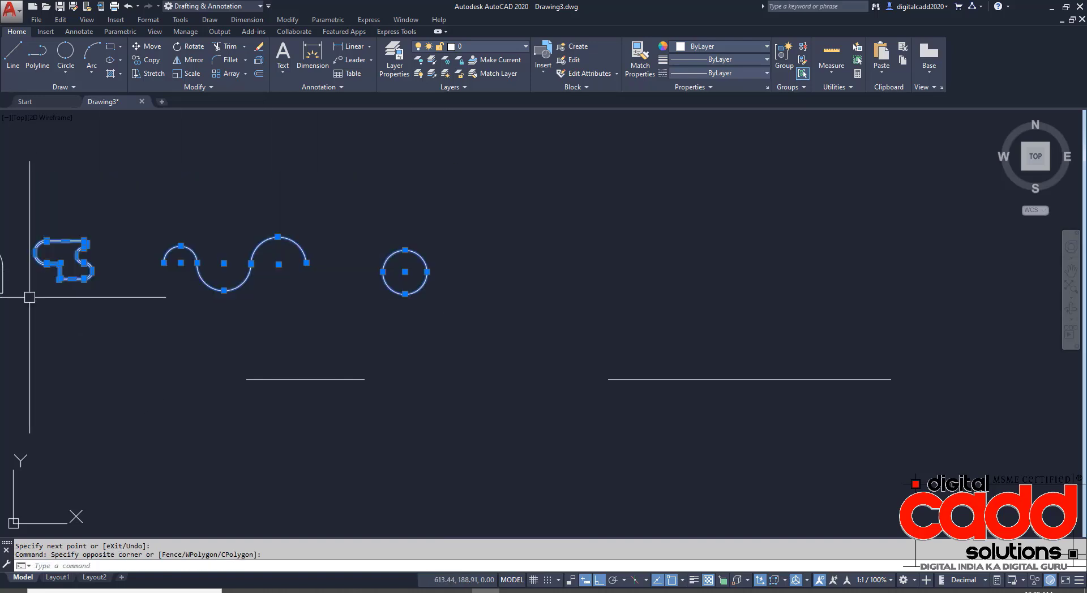
type("ee")
key("Return")
key("Escape")
left_click(492, 202)
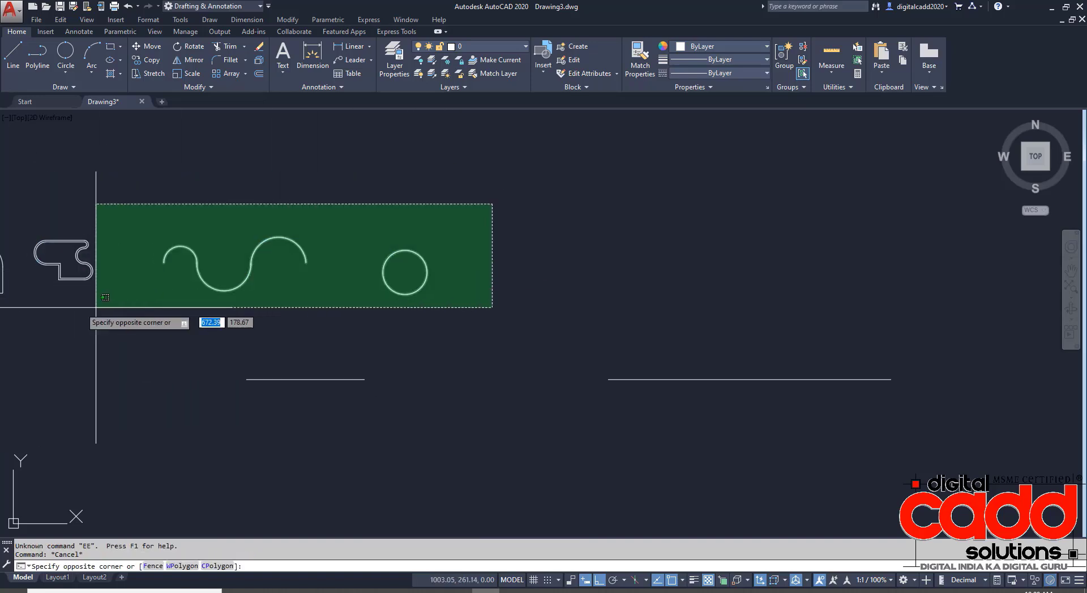
left_click(32, 302)
key("Return")
- Draw a 2-Point circle between the facing endpoints of the two horizontal lines
left_click(66, 72)
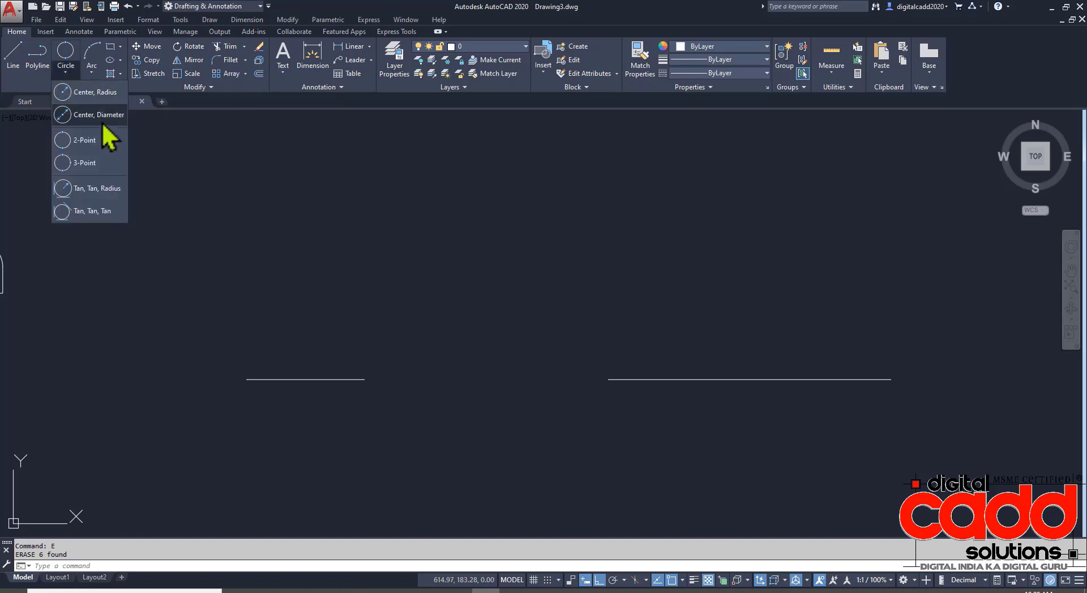
left_click(365, 379)
left_click(606, 368)
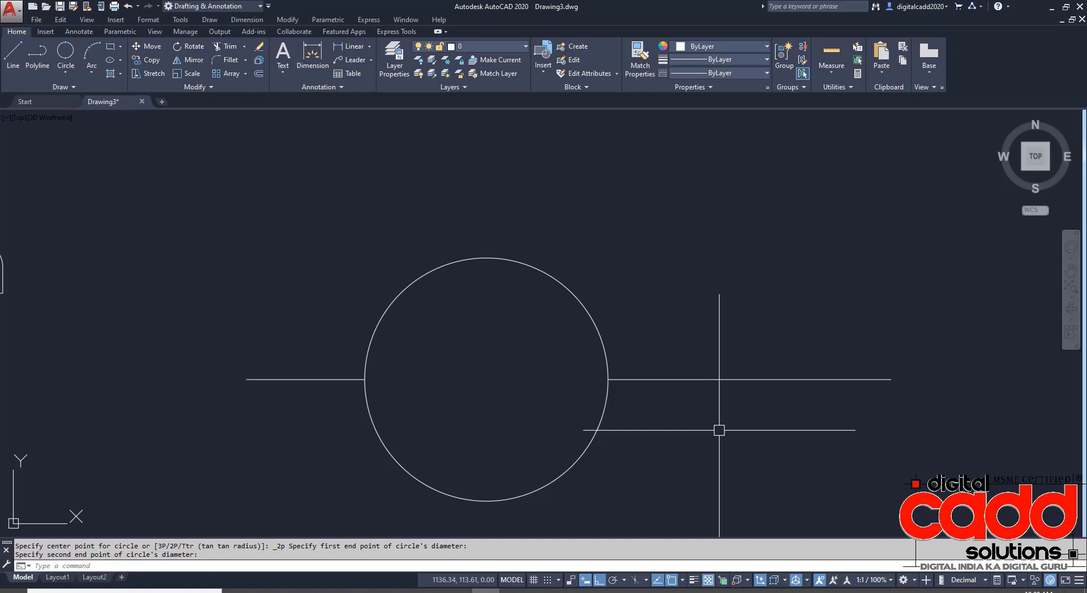
- Erase the circle between the two horizontal lines
mouse_move(714, 429)
middle_mouse_down()
mouse_move(507, 296)
mouse_move(424, 272)
mouse_move(387, 277)
middle_mouse_up()
middle_click_drag(509, 331, 774, 367)
left_click(587, 163)
left_click(488, 209)
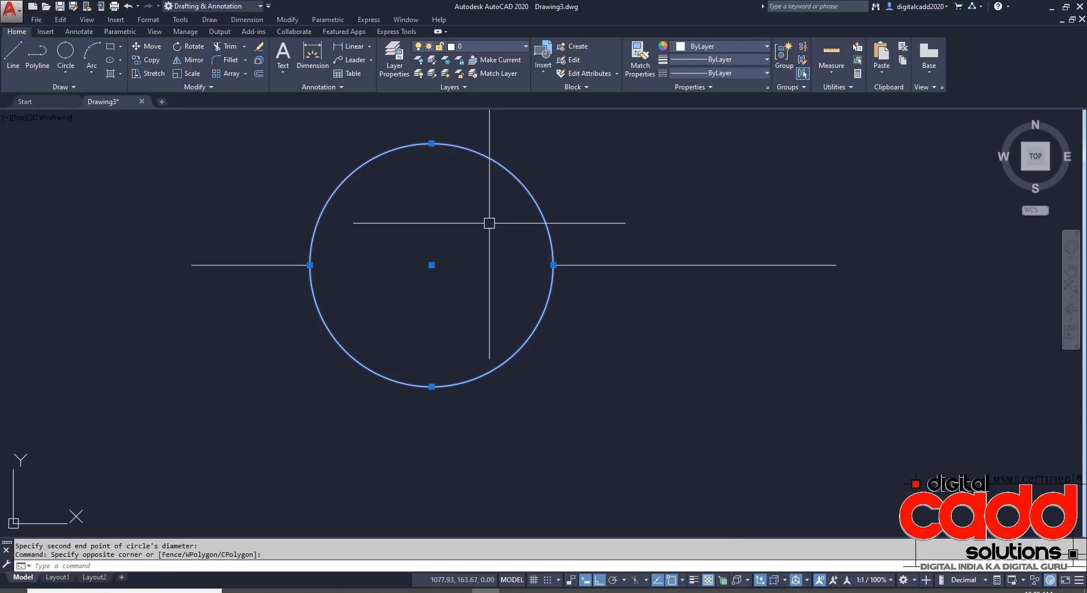
key("Return")
- Draw a vertical line below the gap, roughly midway between the two horizontal lines
middle_click_drag(492, 391, 519, 329)
left_click(14, 61)
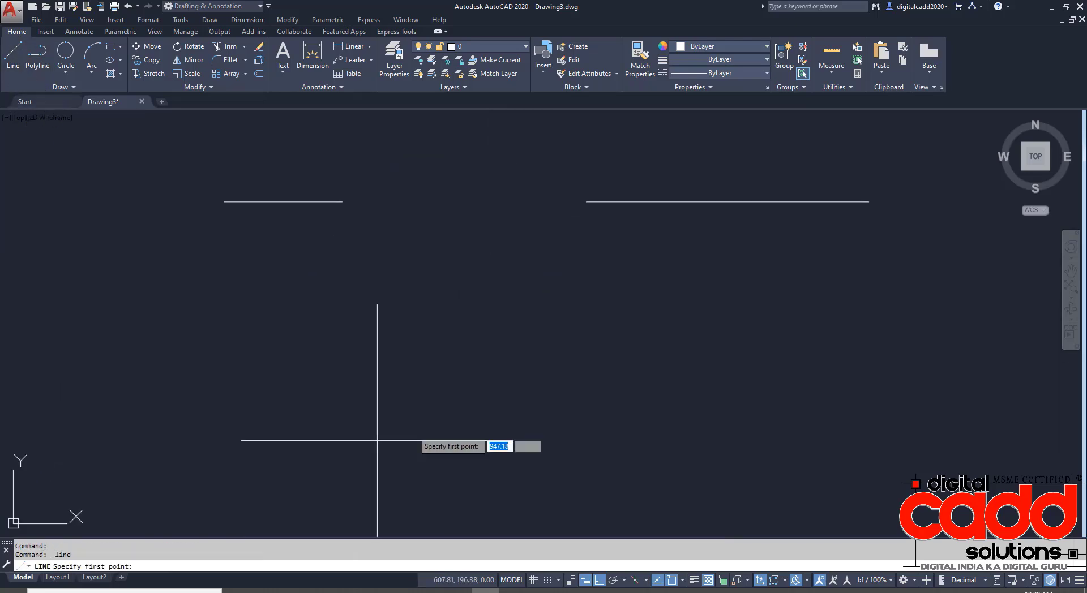
left_click(463, 325)
left_click(462, 504)
key("Return")
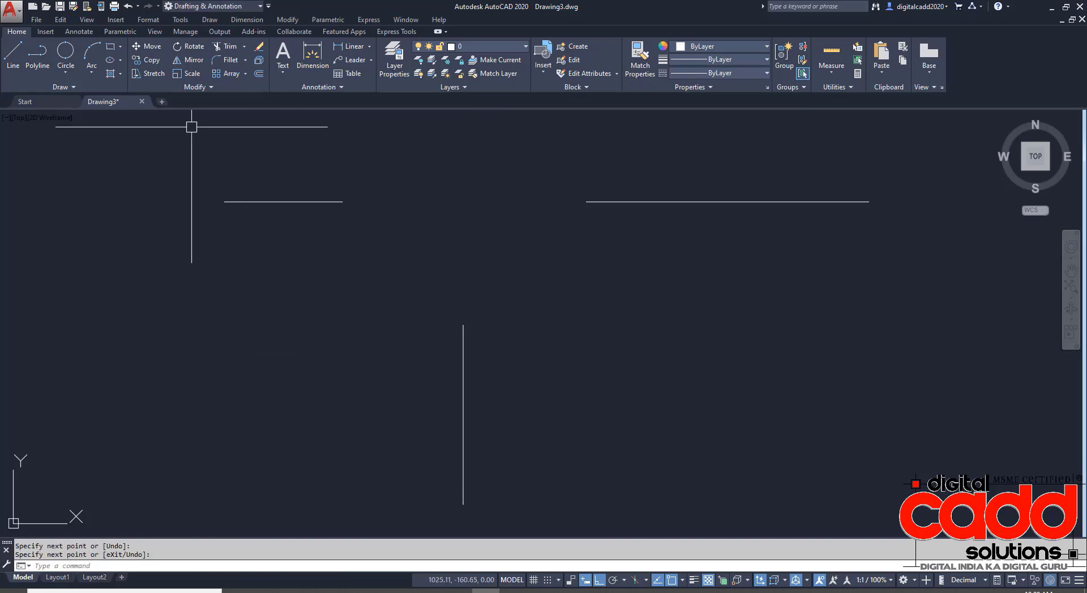
- Draw a 3-Point circle through the left line's inner end, the vertical line's upper end and the right line's inner end
left_click(66, 71)
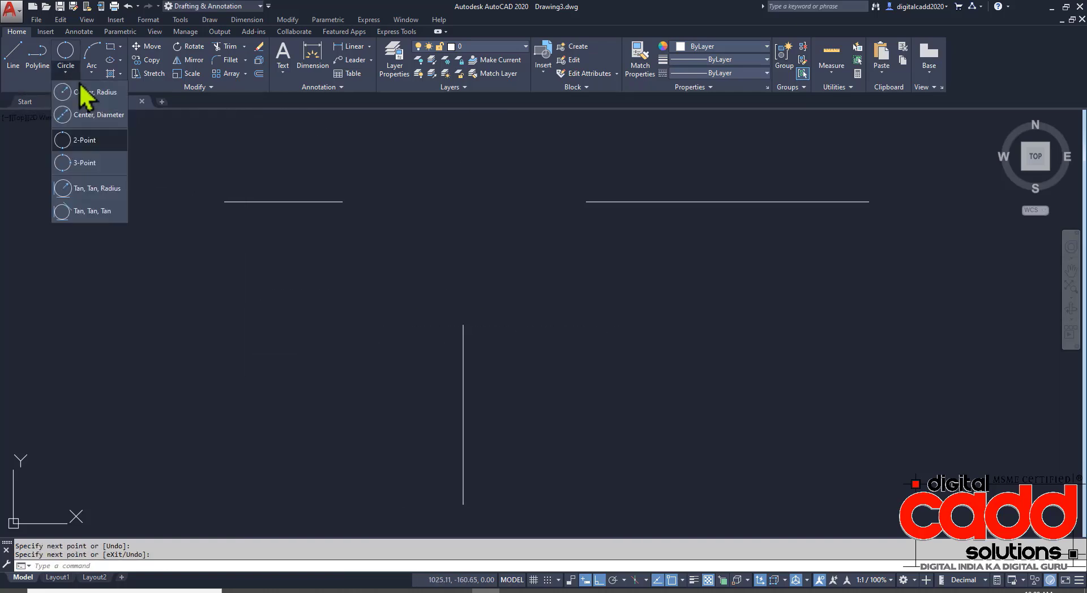
left_click(90, 164)
left_click(343, 201)
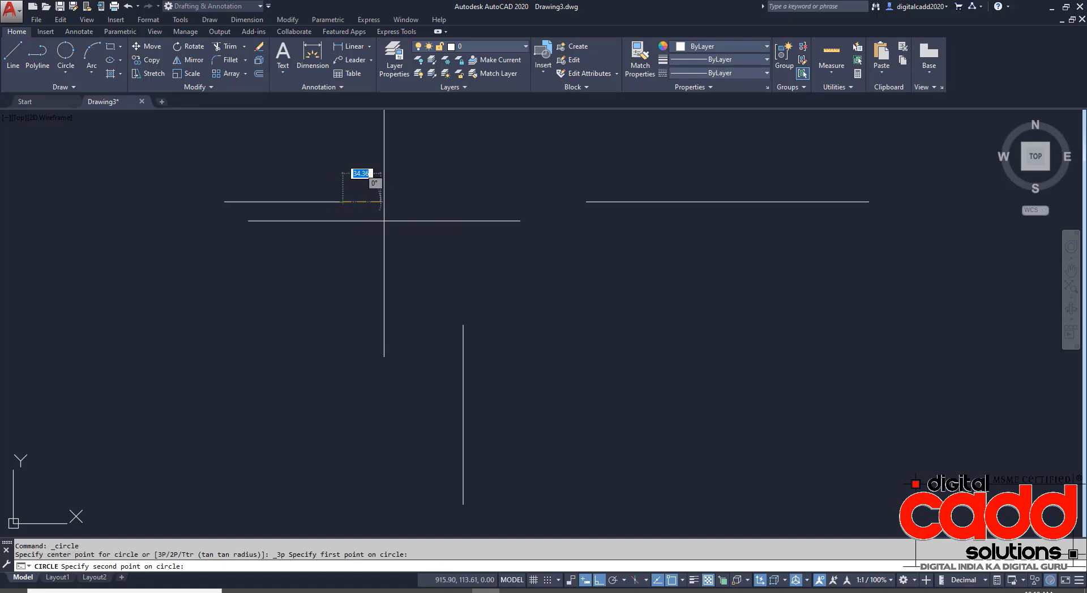
left_click(462, 325)
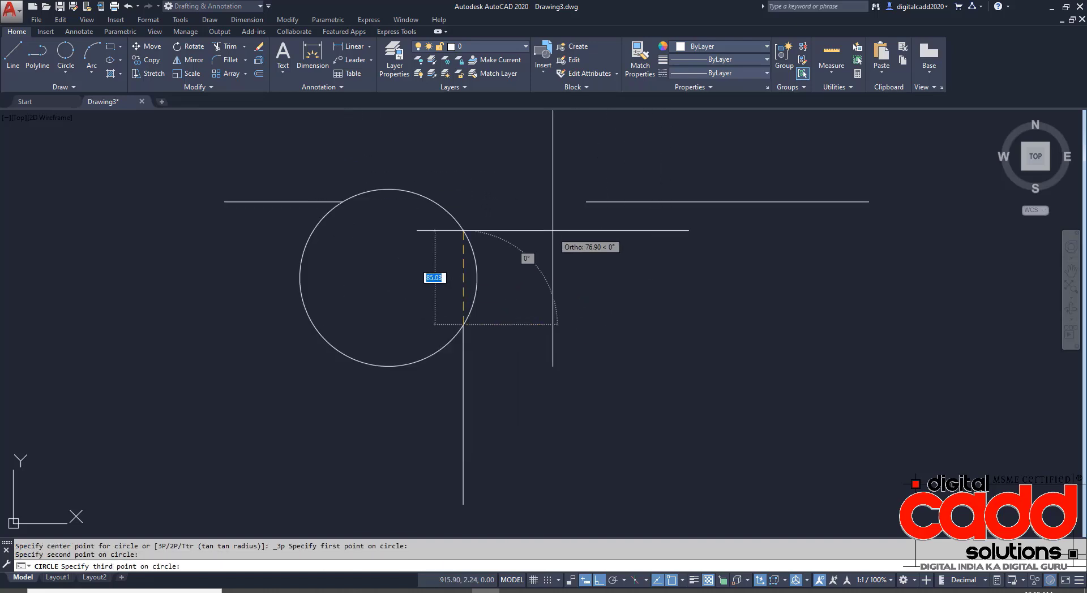
left_click(586, 201)
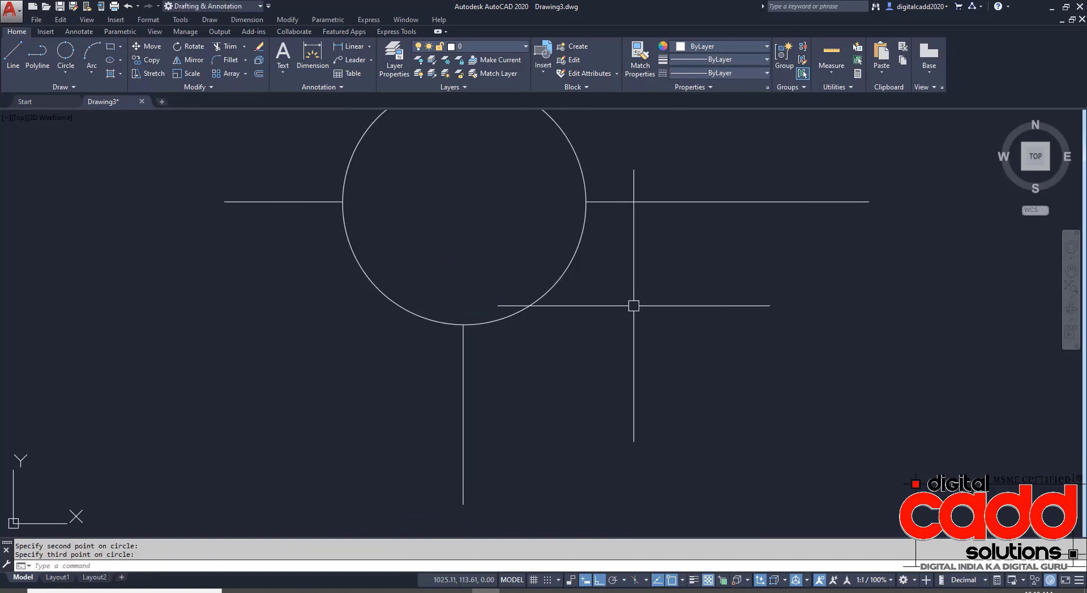
- Erase the two horizontal lines and the vertical line around the circle, keeping the circle
middle_click_drag(626, 303, 603, 361)
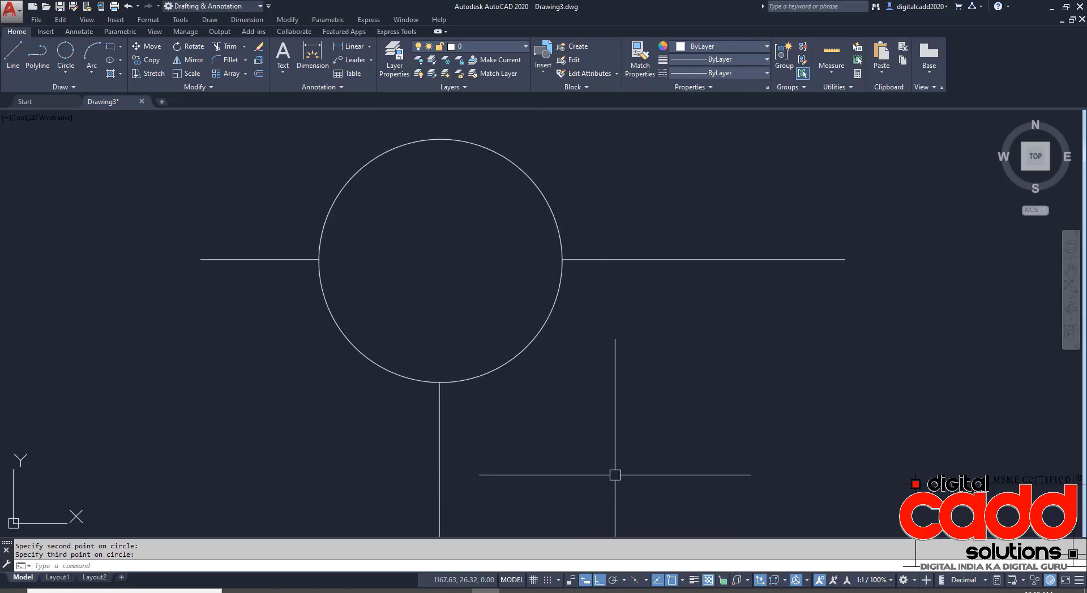
scroll(498, 346, "down", 2)
mouse_move(518, 392)
middle_mouse_down()
mouse_move(374, 331)
mouse_move(431, 309)
mouse_move(459, 354)
middle_mouse_up()
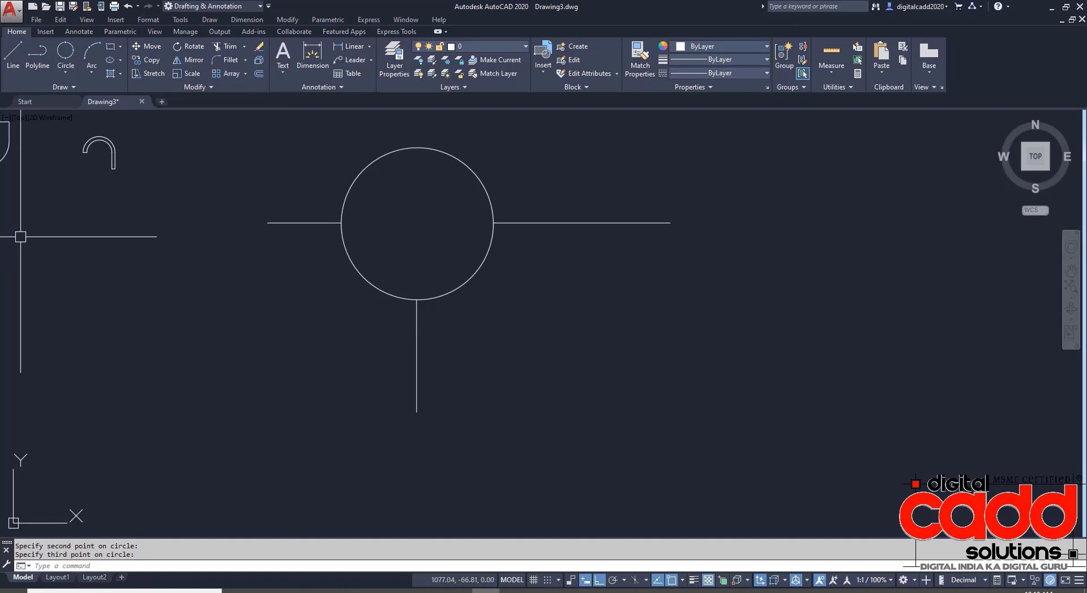
left_click(65, 72)
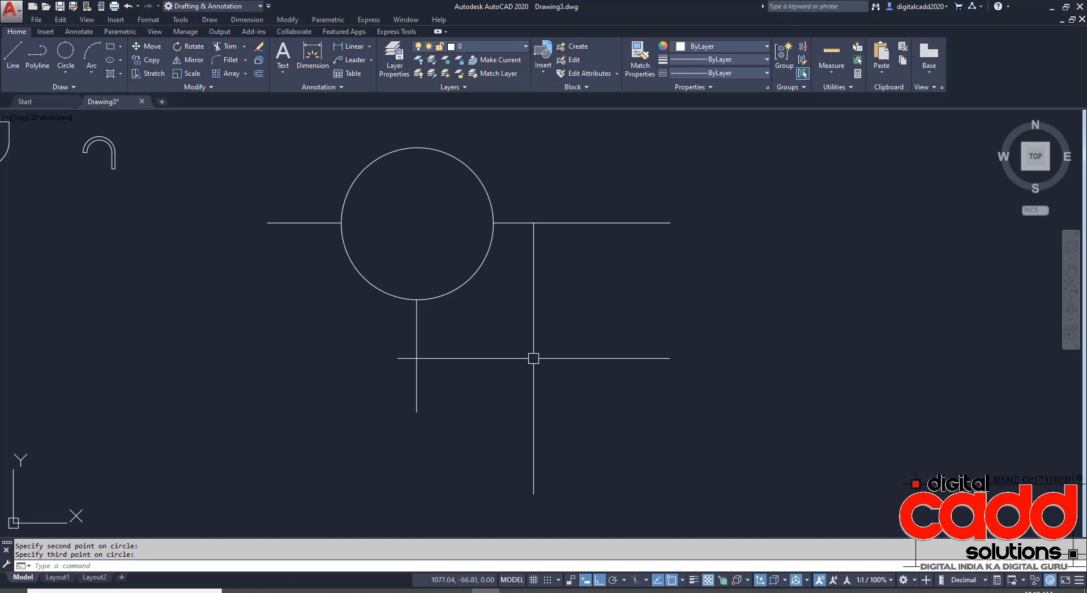
mouse_move(534, 358)
middle_mouse_down()
mouse_move(619, 444)
mouse_move(766, 475)
mouse_move(869, 485)
mouse_move(914, 476)
mouse_move(643, 395)
middle_mouse_up()
left_click(708, 285)
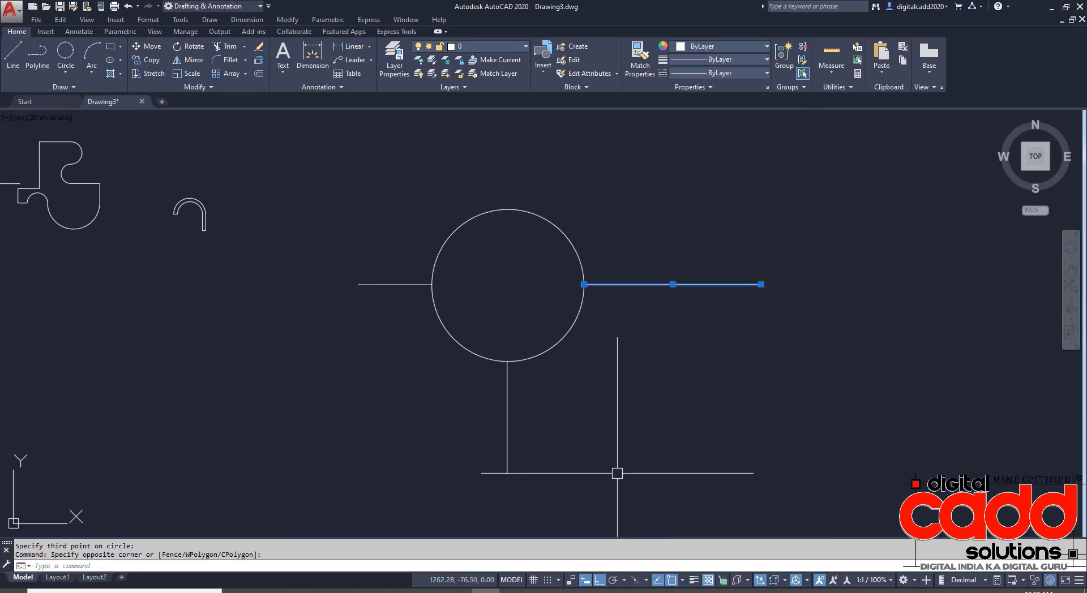
left_click(615, 472)
left_click(446, 451)
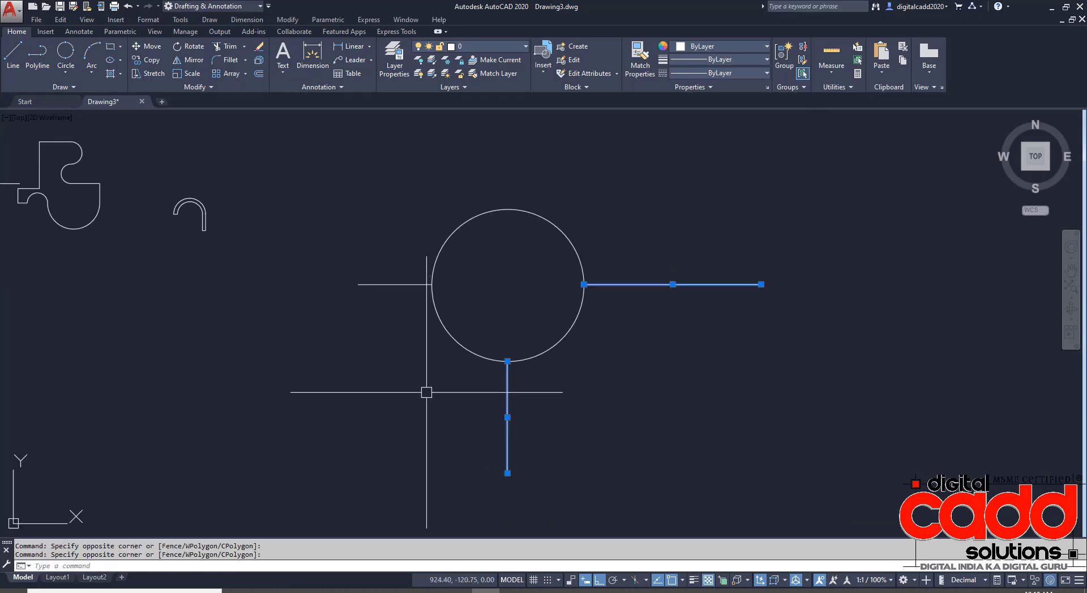
left_click(388, 255)
left_click(357, 349)
key("Delete")
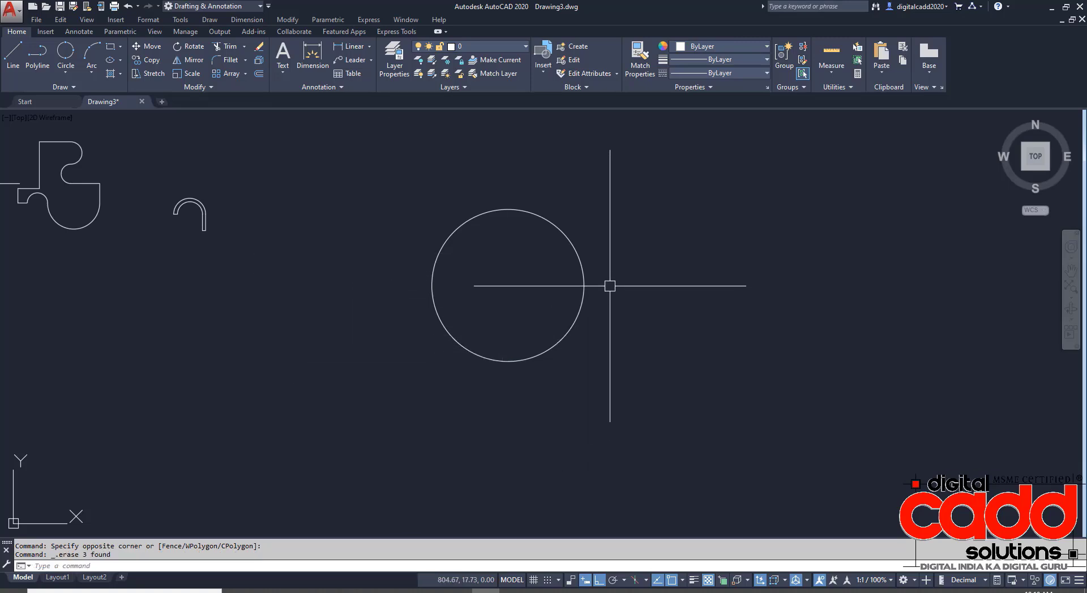
- Draw a horizontal line to the right of the circle, at about the height of its centre and clear of it
middle_click_drag(609, 287, 460, 324)
scroll(490, 339, "up", 2)
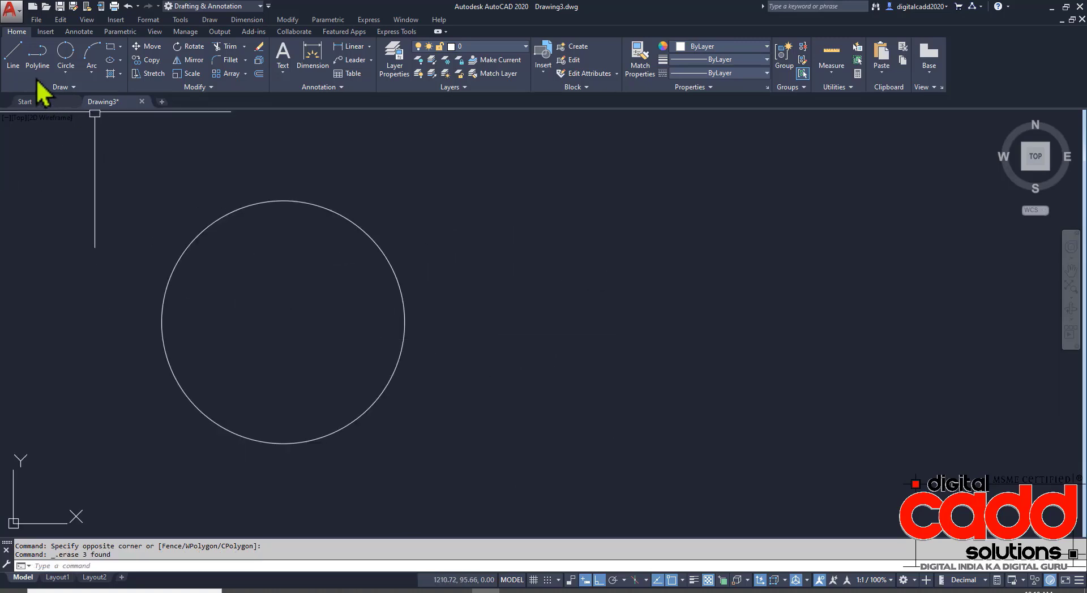
left_click(13, 54)
left_click(454, 331)
left_click(810, 332)
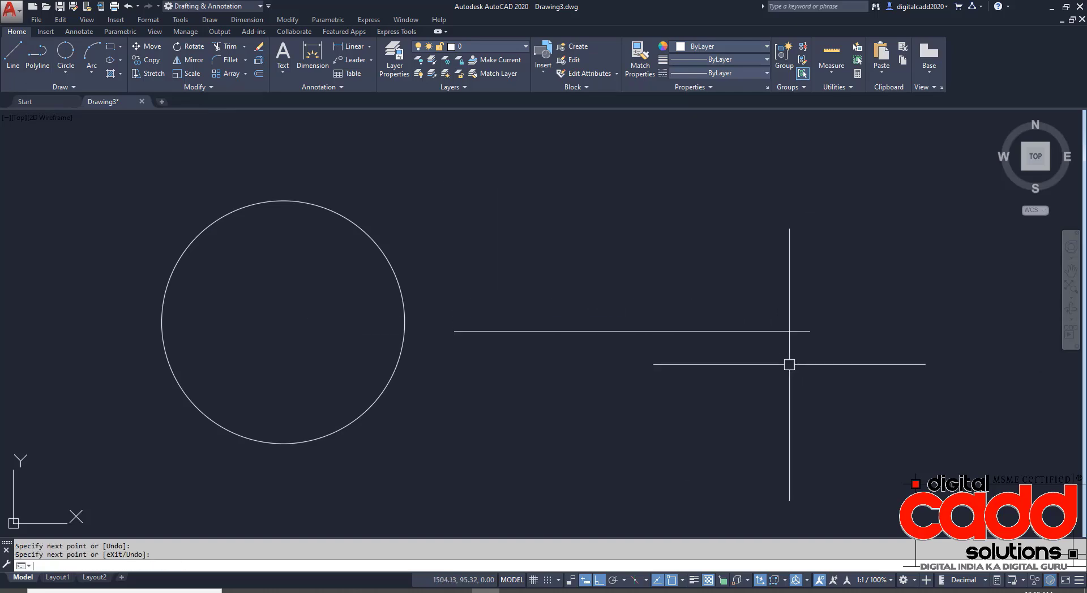
key("Return")
- Draw a Tan, Tan, Radius circle of radius 50 tangent to the existing circle and the horizontal line
middle_click_drag(573, 362, 530, 405)
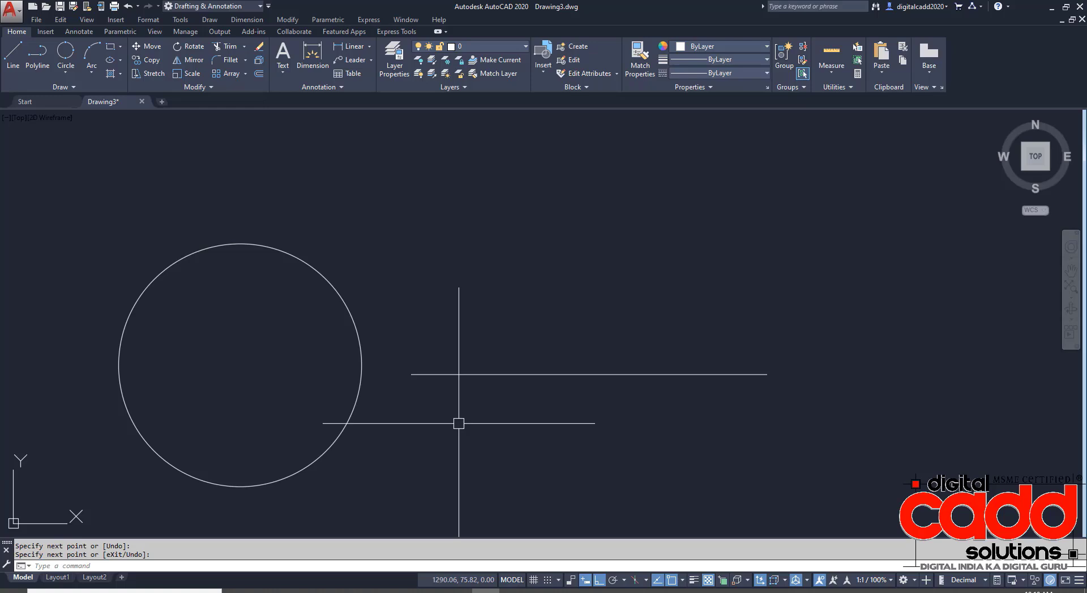
left_click(77, 72)
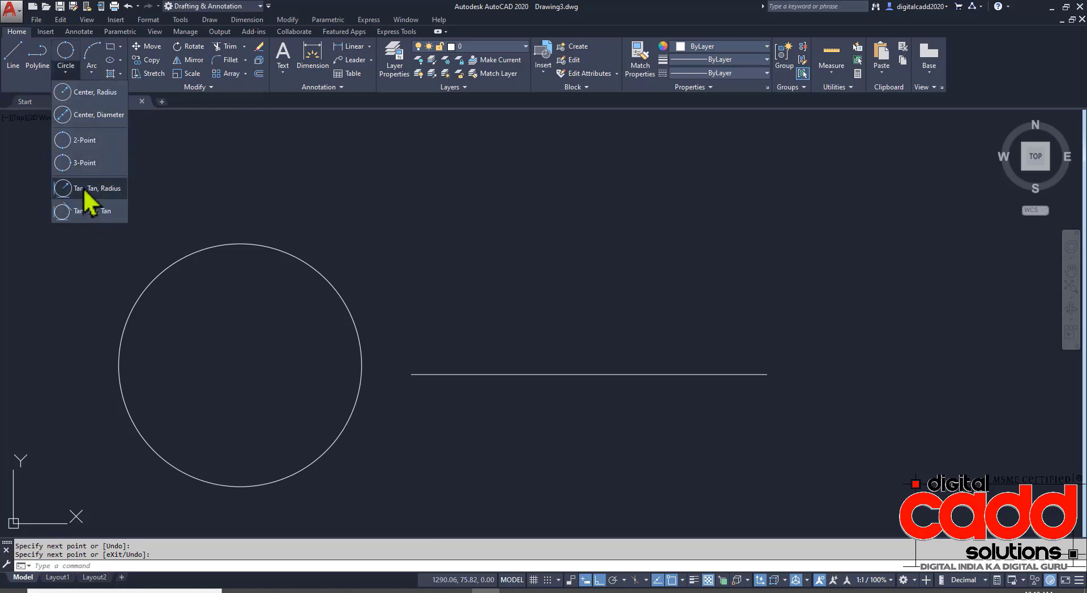
left_click(84, 188)
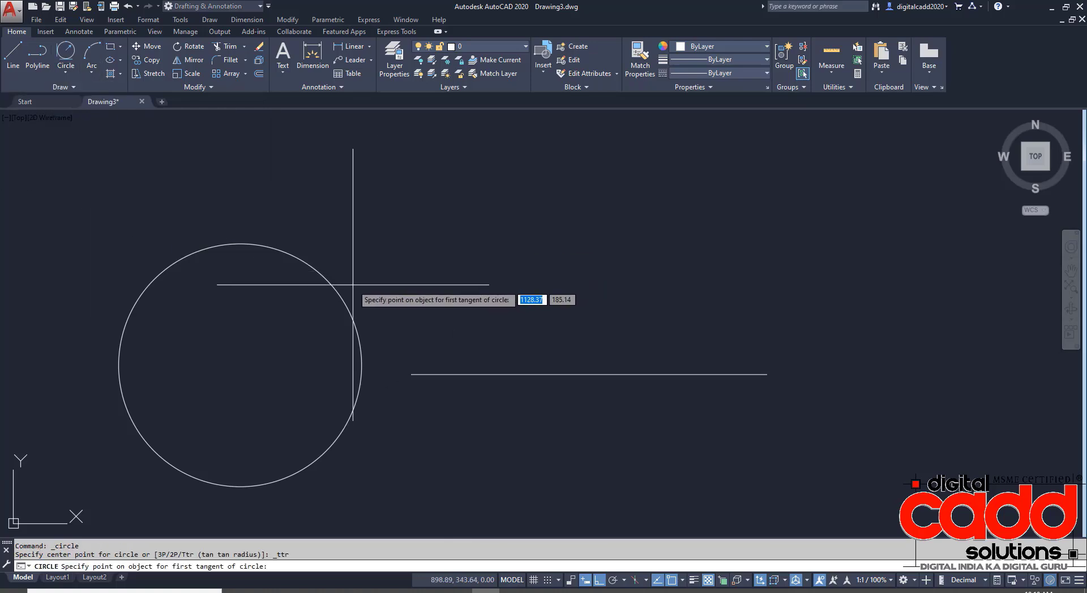
left_click(360, 348)
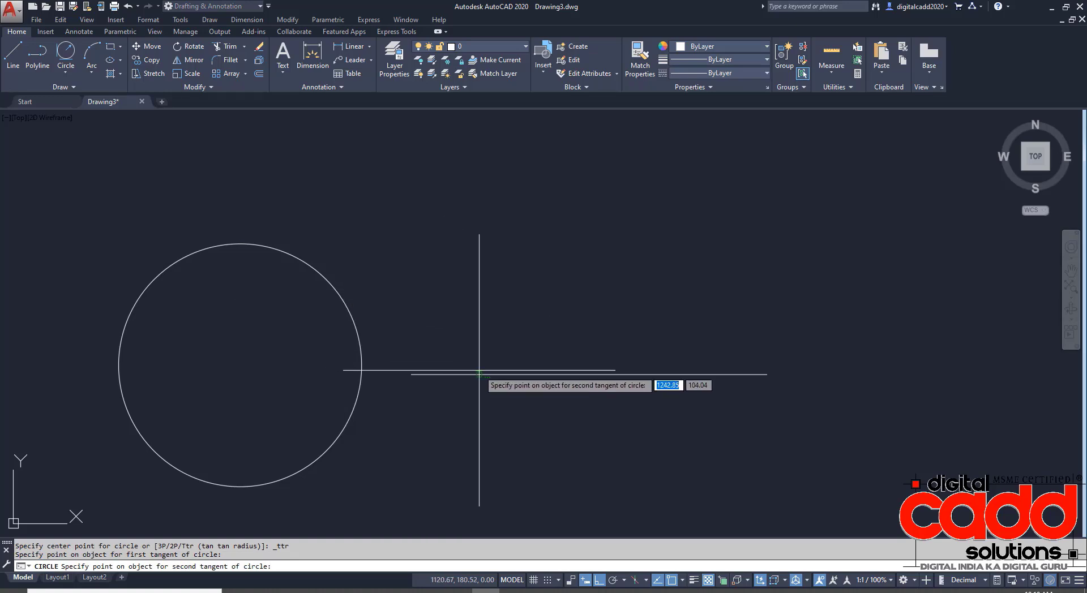
left_click(446, 374)
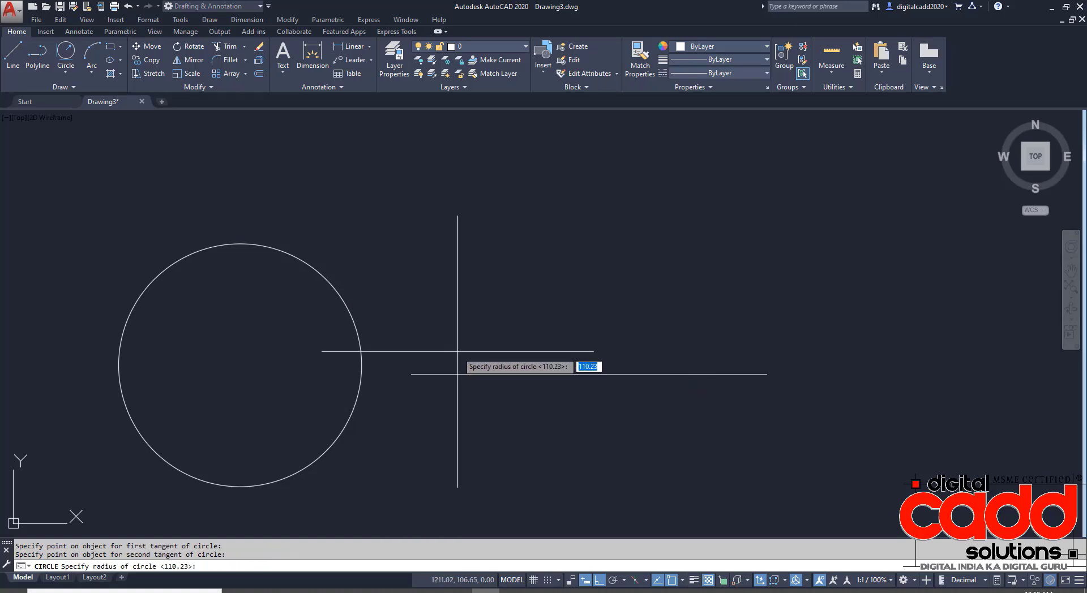
type("50")
key("Return")
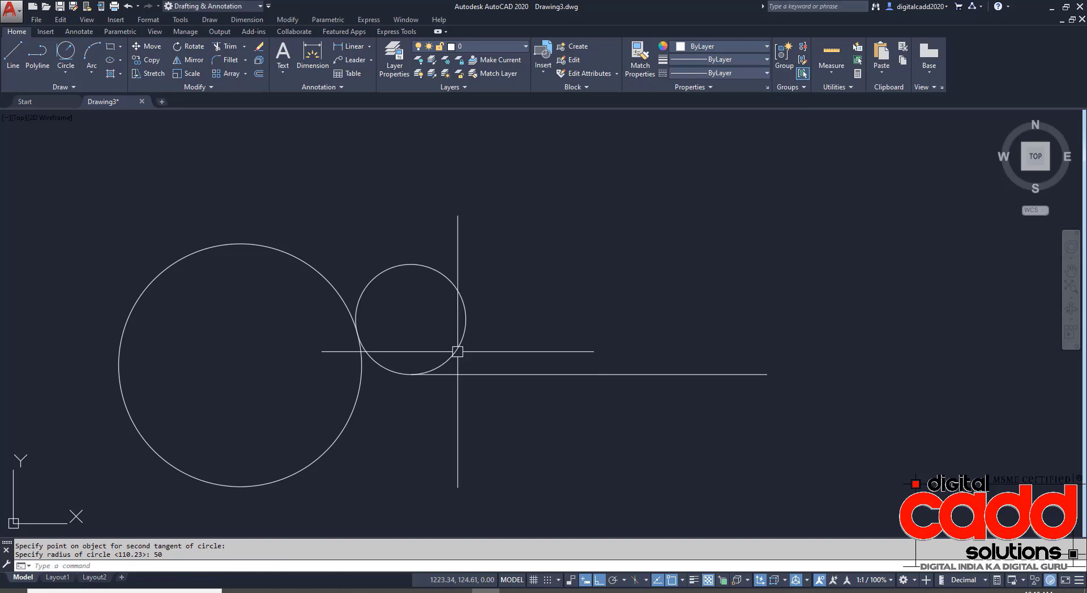
- Try to trim the 50-radius circle where it meets the large circle and the horizontal line
scroll(390, 403, "up", 8)
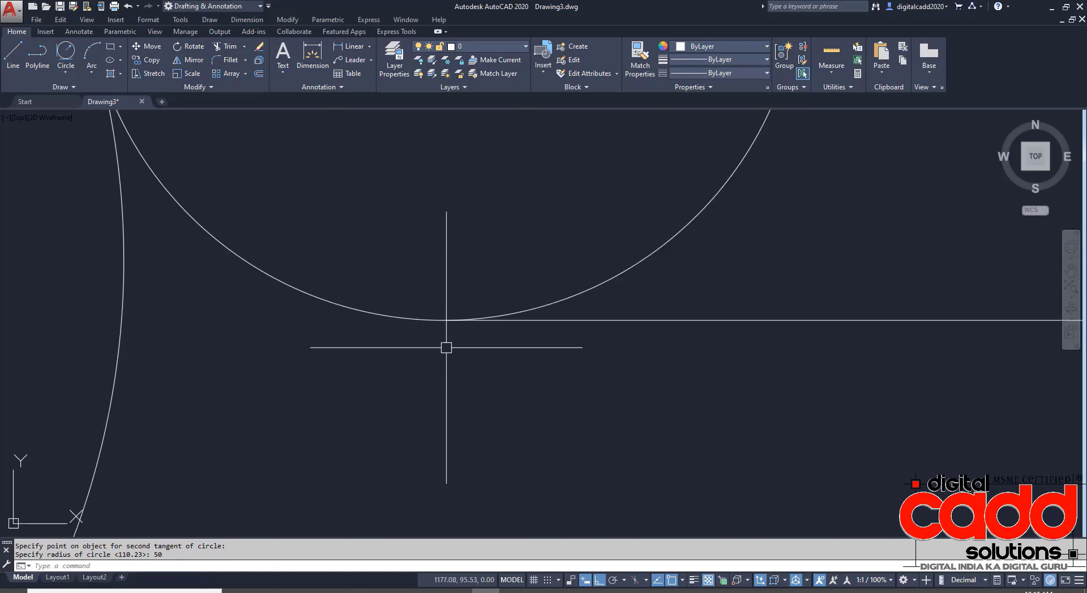
scroll(453, 332, "up", 3)
scroll(458, 325, "down", 9)
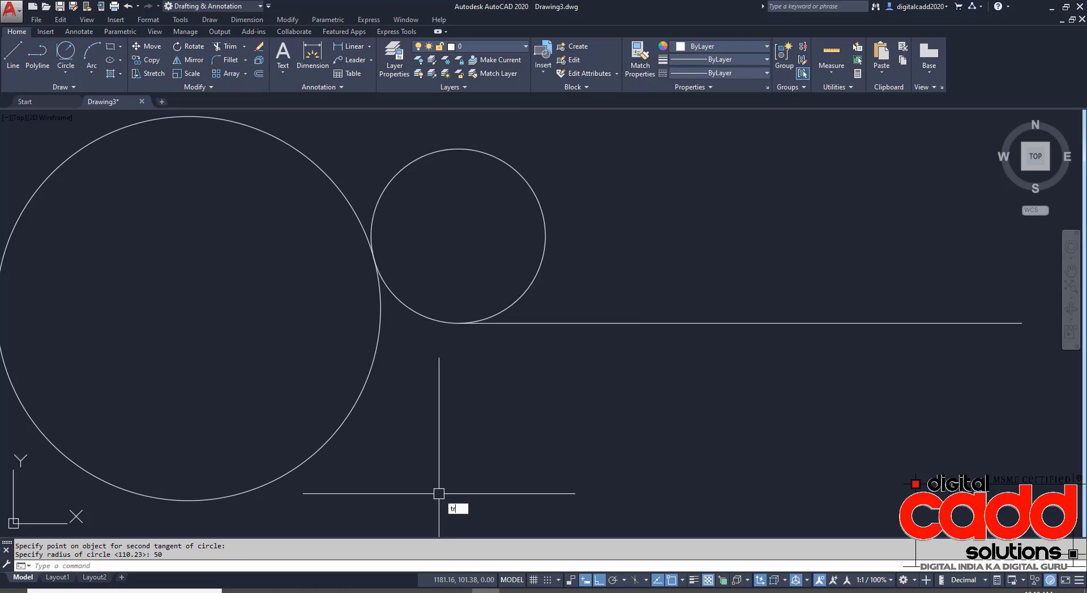
key("Return")
key("Return")
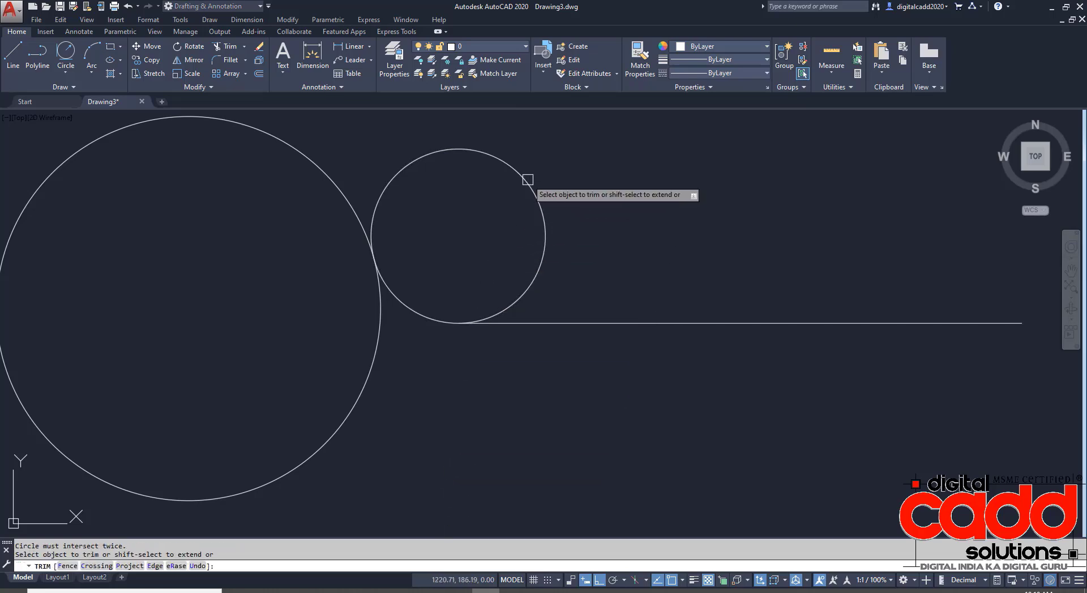
key("Escape")
- Extend the inner end of the horizontal line to the 50-radius circle at their tangent point
scroll(480, 337, "up", 6)
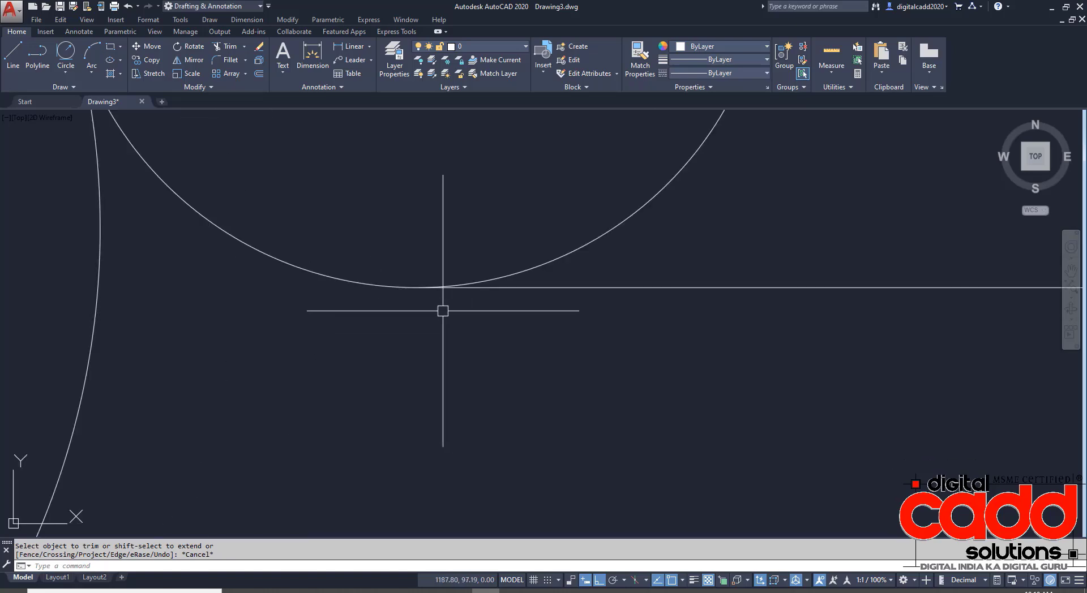
scroll(410, 276, "up", 4)
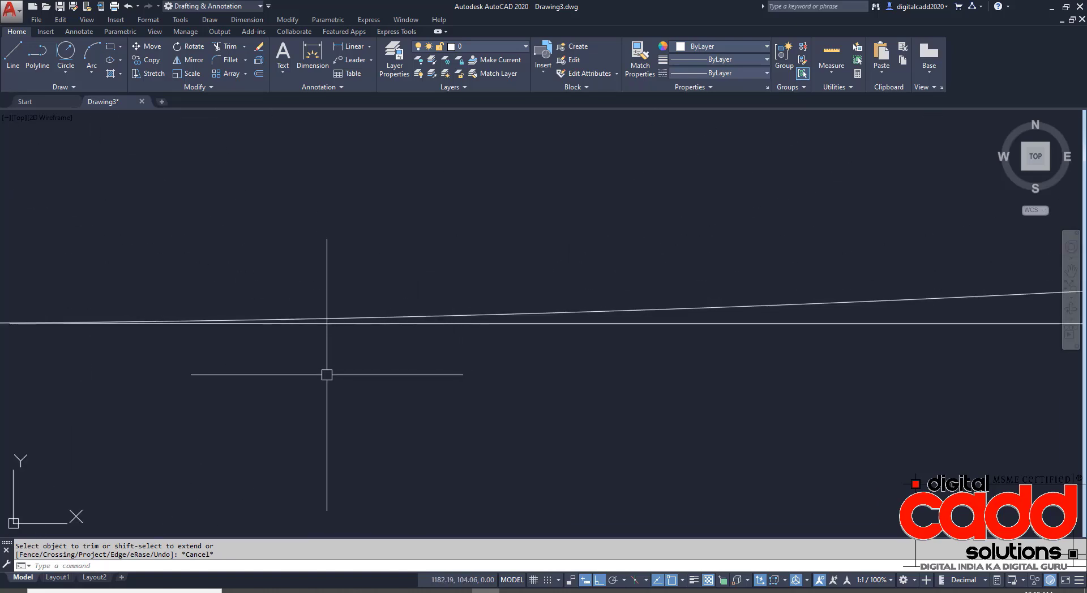
scroll(236, 357, "up", 4)
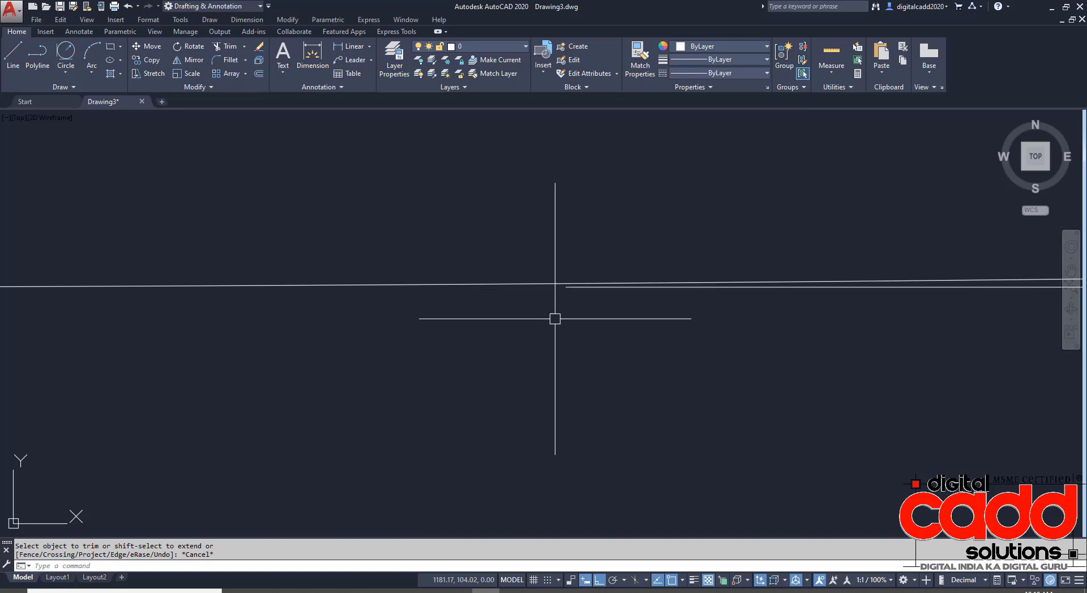
scroll(555, 319, "down", 6)
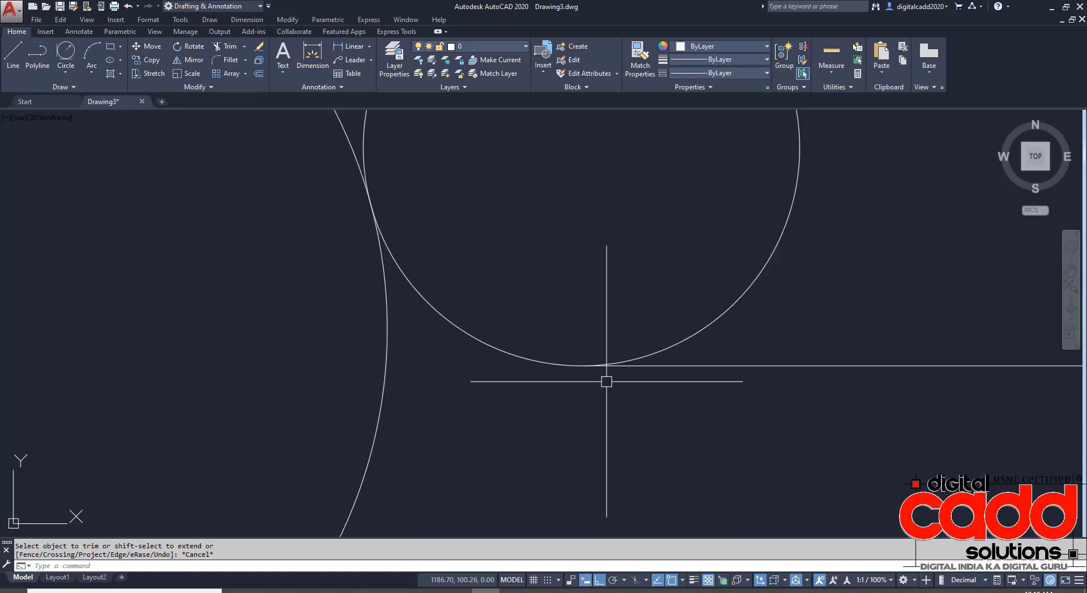
mouse_move(607, 381)
middle_mouse_down()
mouse_move(524, 399)
mouse_move(560, 409)
middle_mouse_up()
type("Ex")
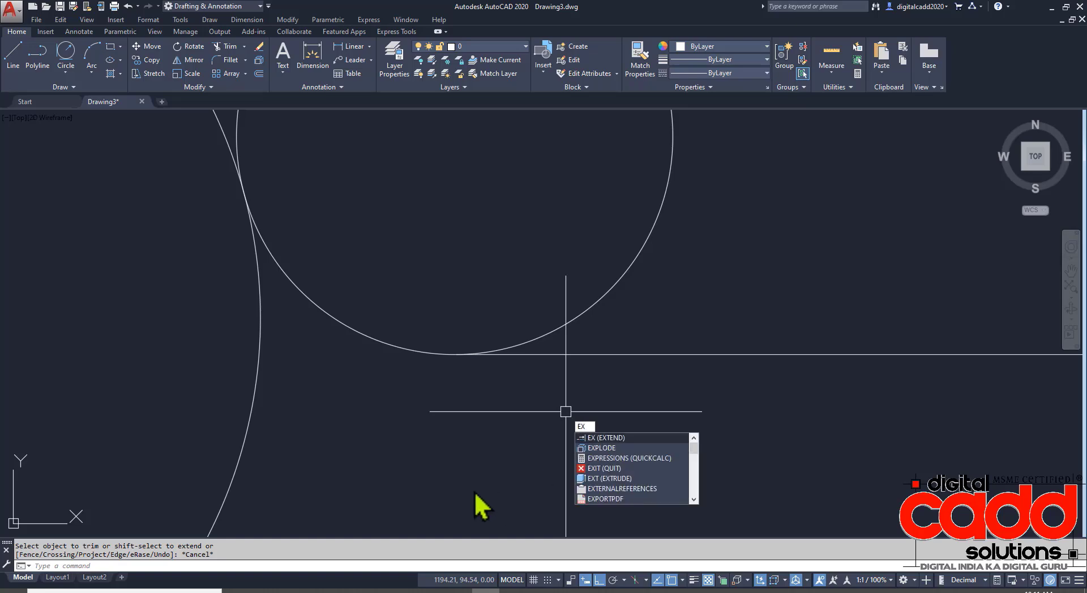
key("Return")
key("Return")
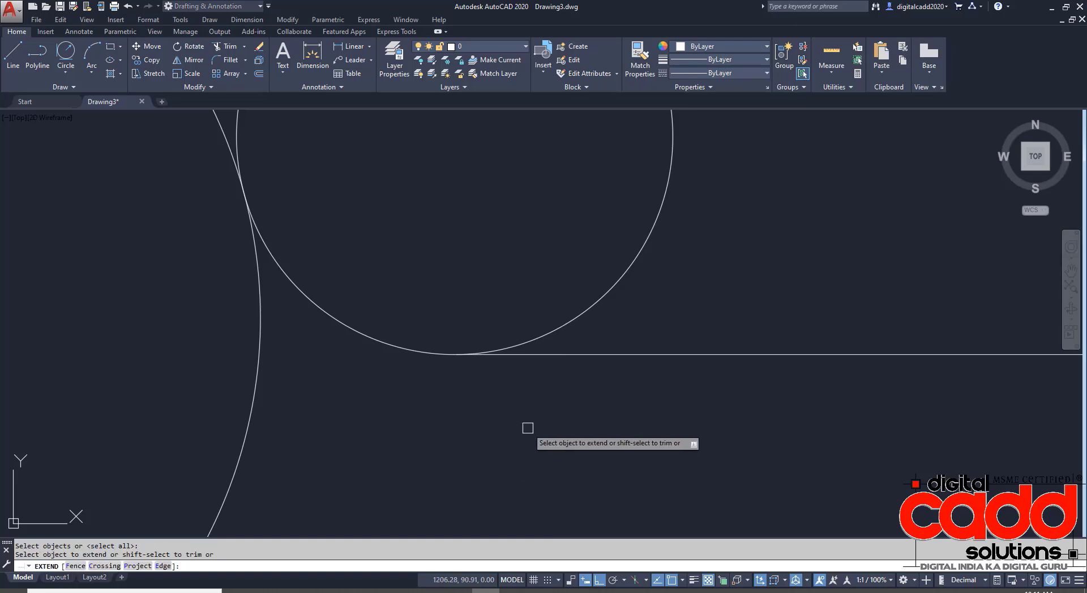
left_click(564, 355)
scroll(509, 417, "down", 2)
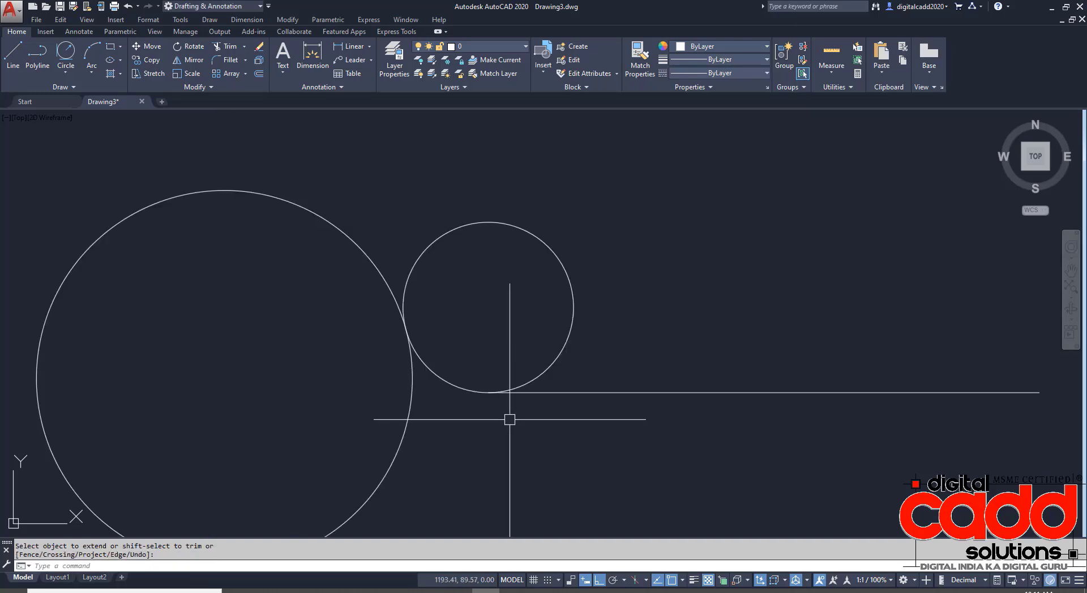
- Trim the outer part of the 50-radius circle, keeping the arc that joins the large circle to the horizontal line
key("Return")
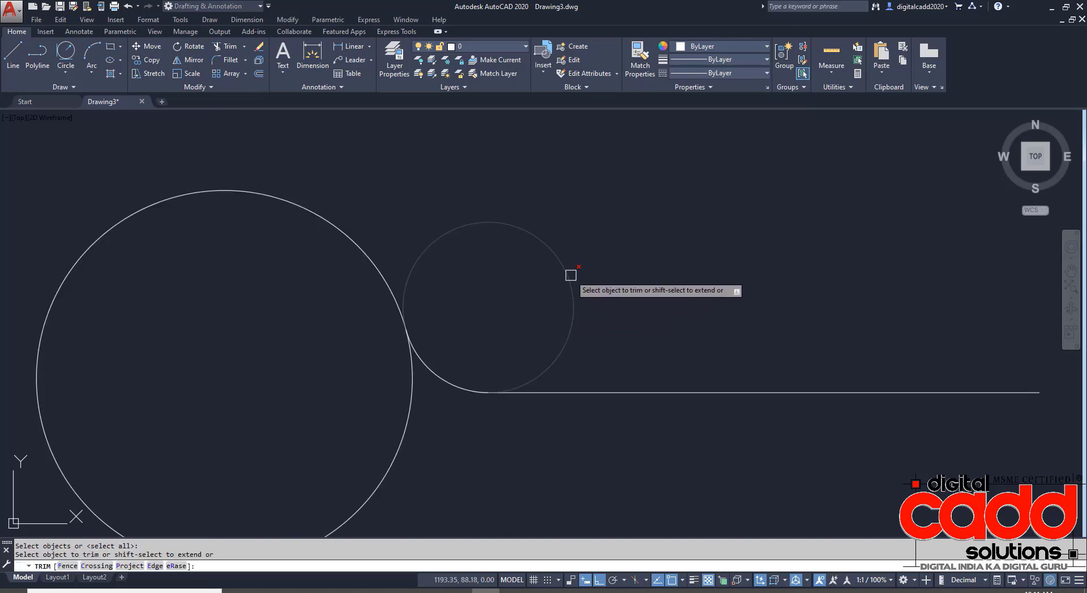
left_click(571, 275)
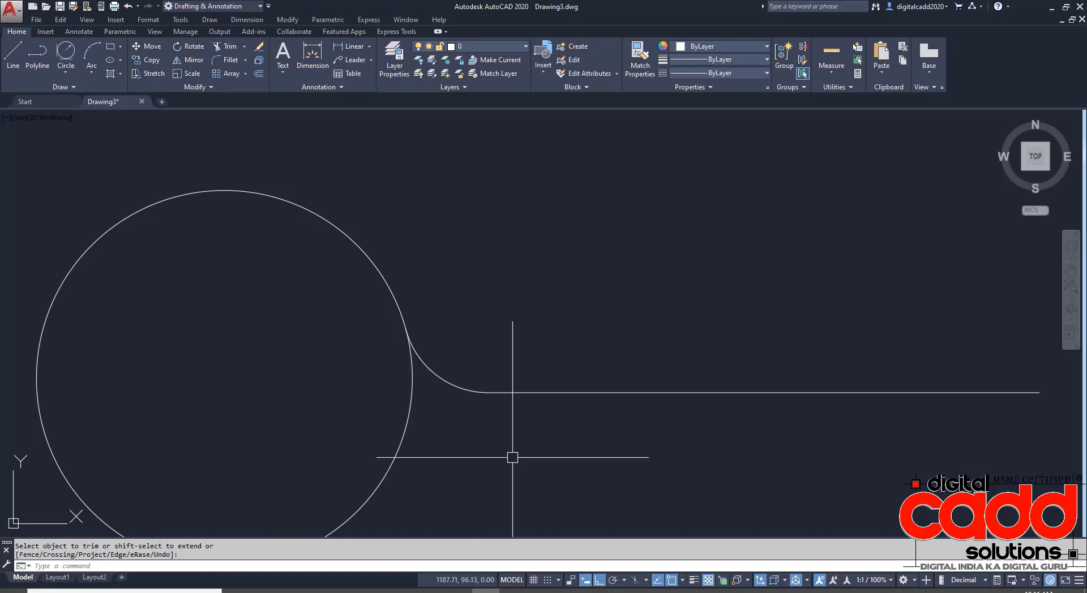
scroll(500, 396, "up", 3)
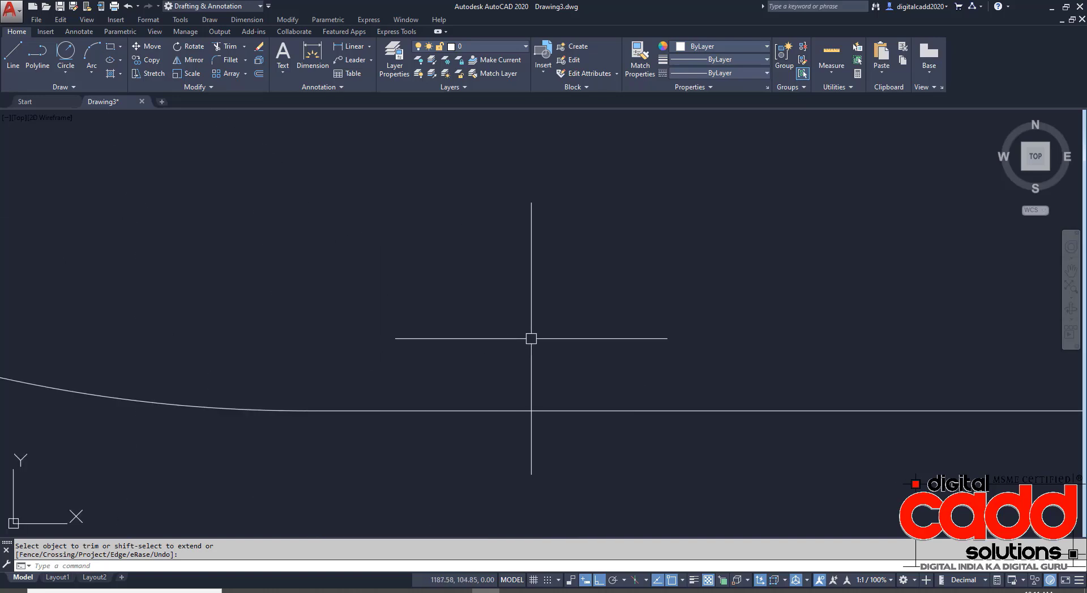
scroll(535, 339, "down", 6)
middle_click_drag(586, 358, 461, 347)
scroll(441, 334, "up", 2)
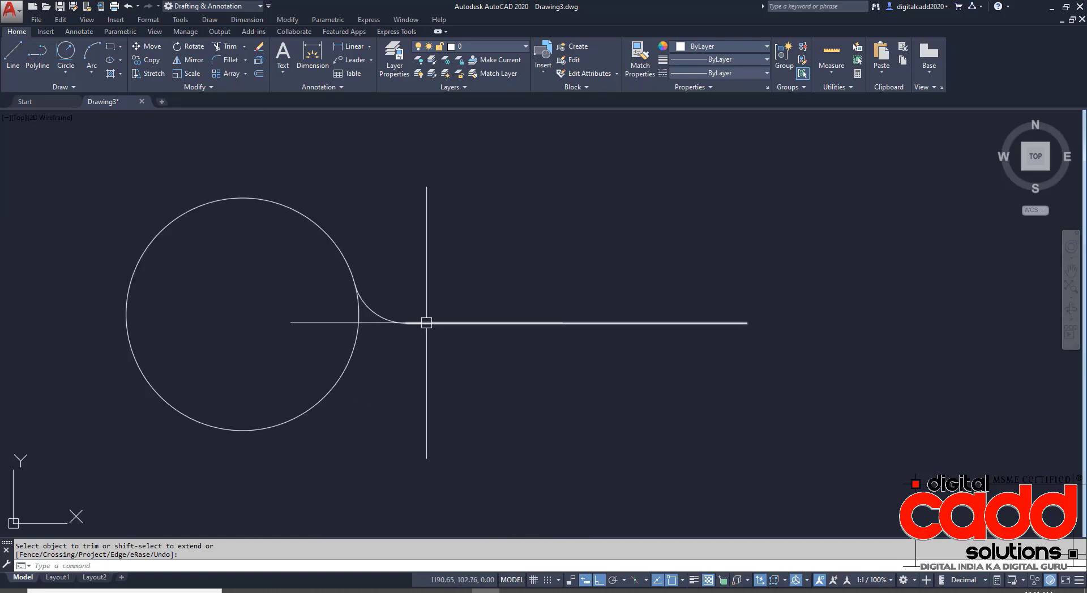
- Draw a Center, Radius circle of about 94.5 radius above the large circle, with a gap between the two
scroll(431, 356, "down", 3)
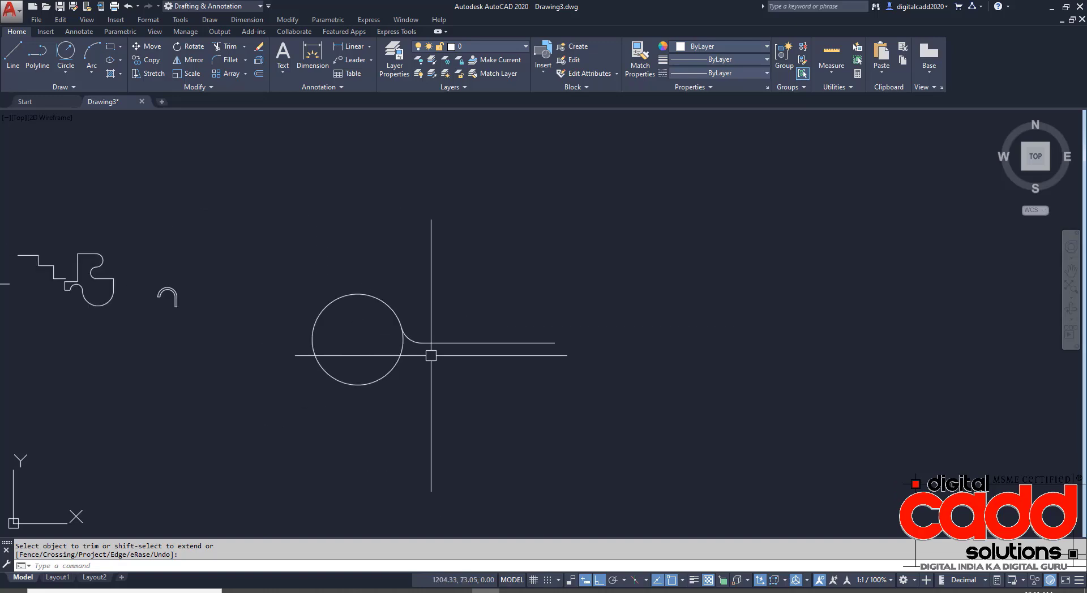
middle_click_drag(538, 363, 549, 395)
scroll(294, 335, "up", 3)
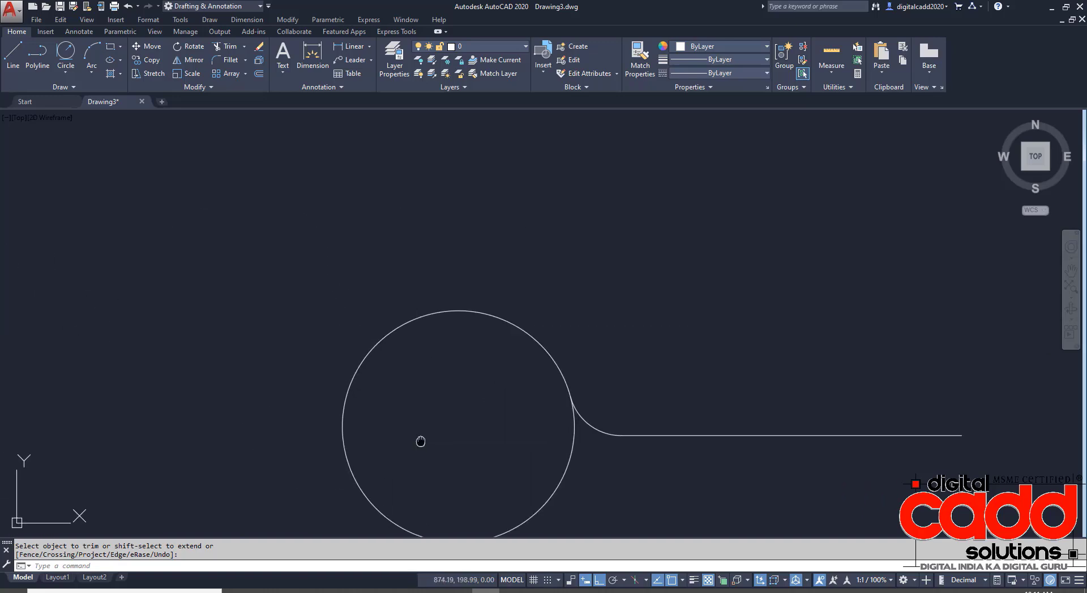
middle_click_drag(420, 441, 482, 384)
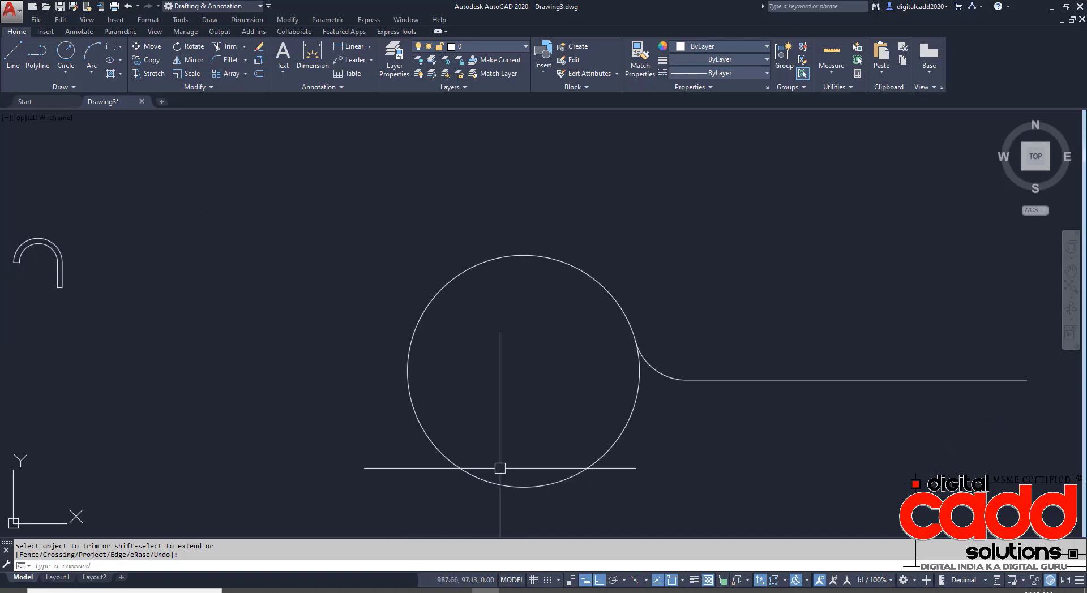
left_click(64, 78)
left_click(84, 93)
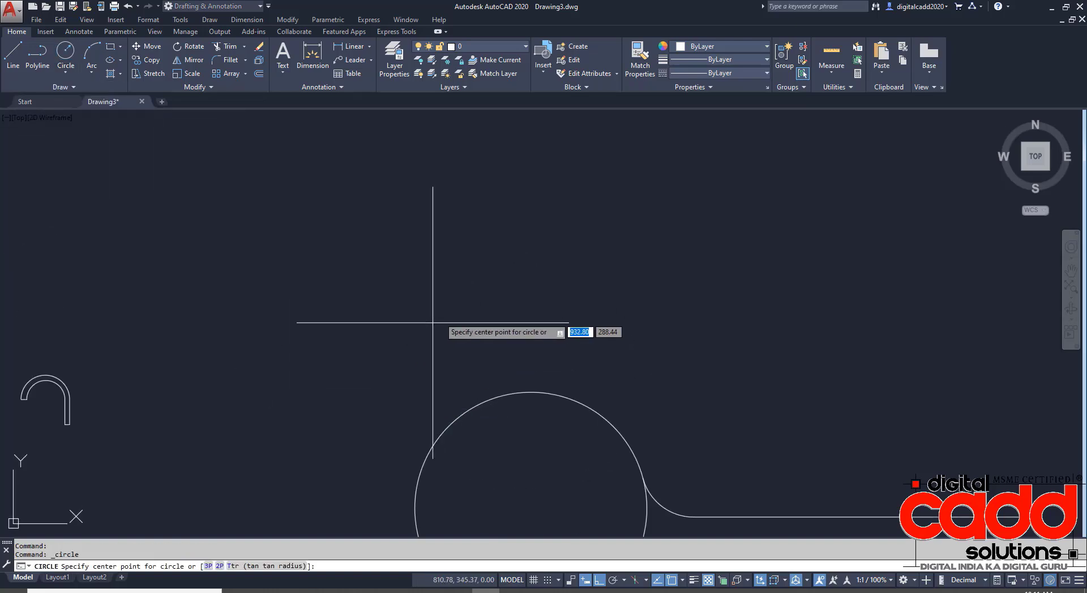
left_click(495, 214)
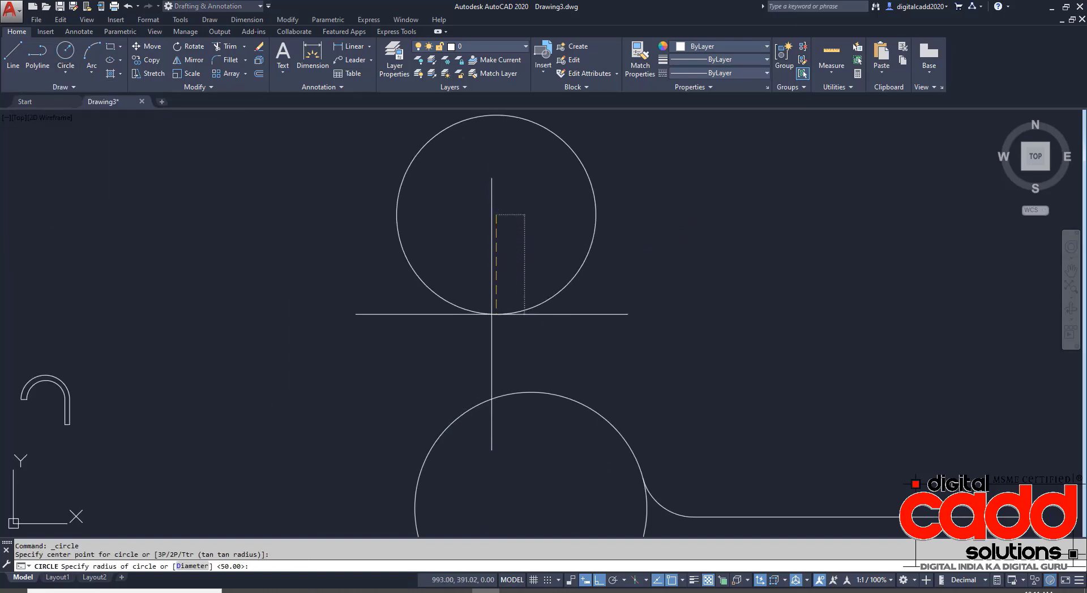
left_click(491, 314)
middle_click_drag(407, 261, 418, 237)
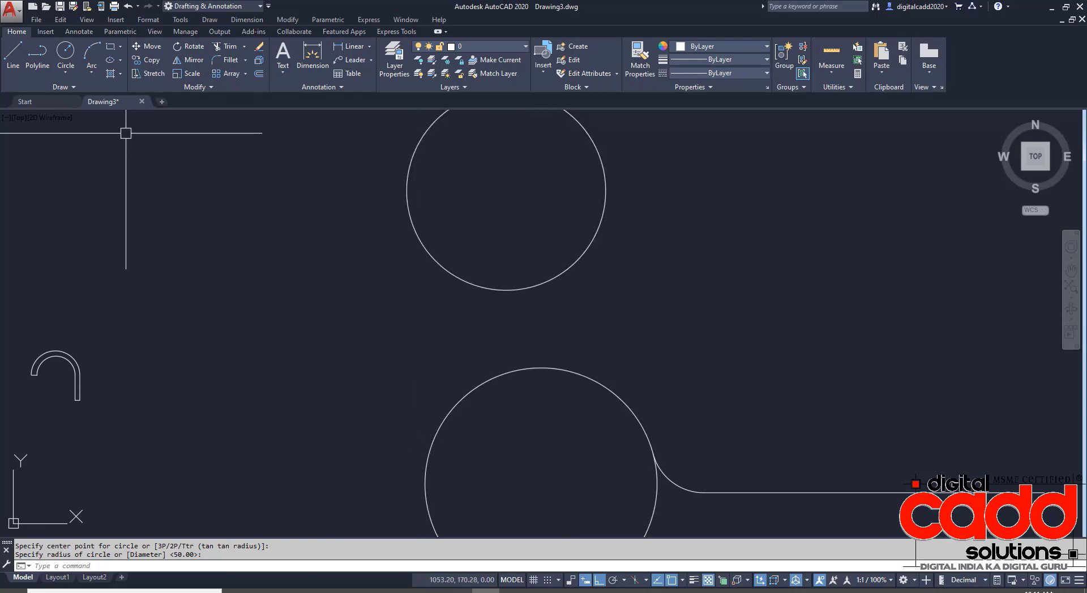
- Draw a Tan, Tan, Radius circle of radius 200 tangent to the upper and lower circles, on their left side
left_click(66, 71)
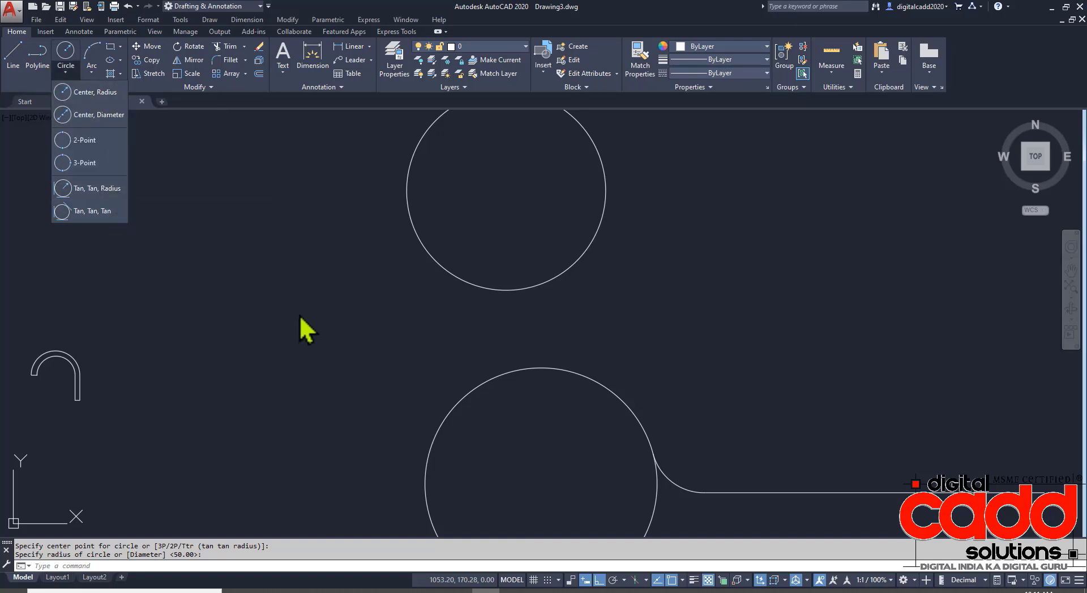
scroll(300, 315, "down", 5)
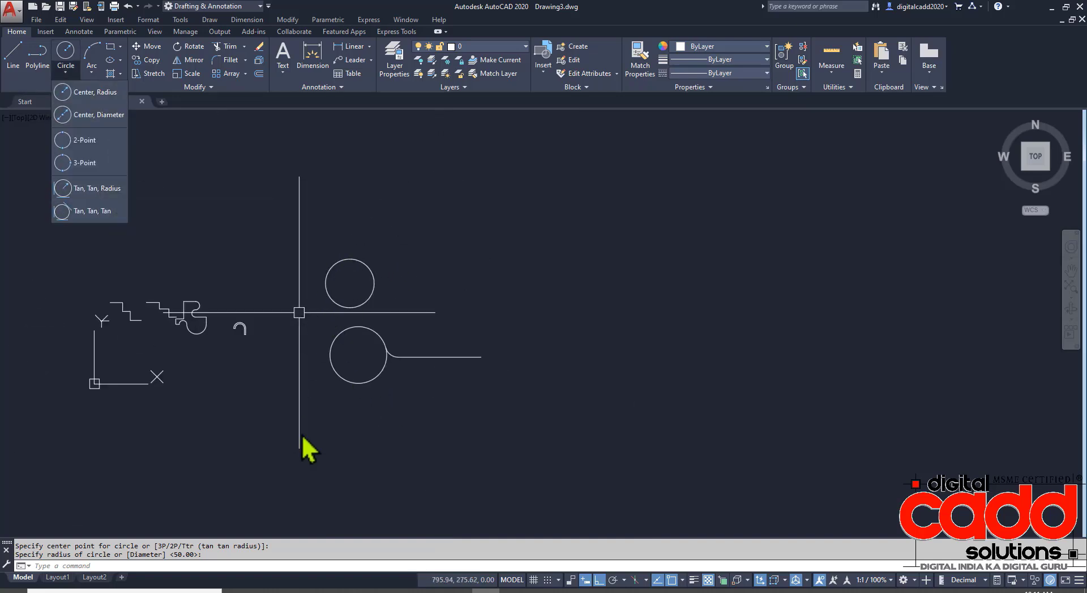
scroll(289, 329, "up", 3)
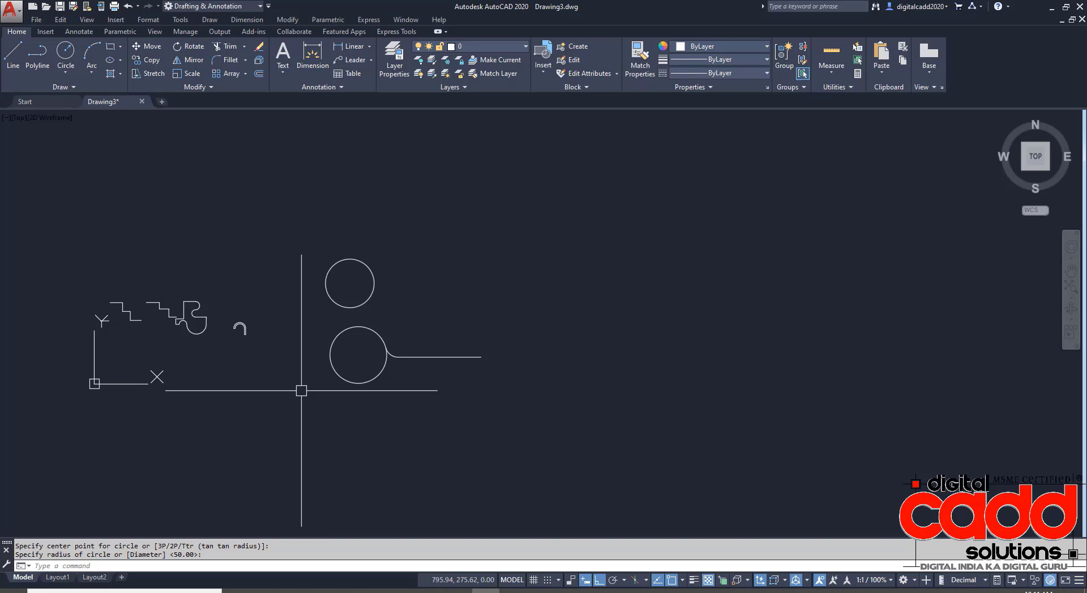
left_click(66, 71)
left_click(100, 190)
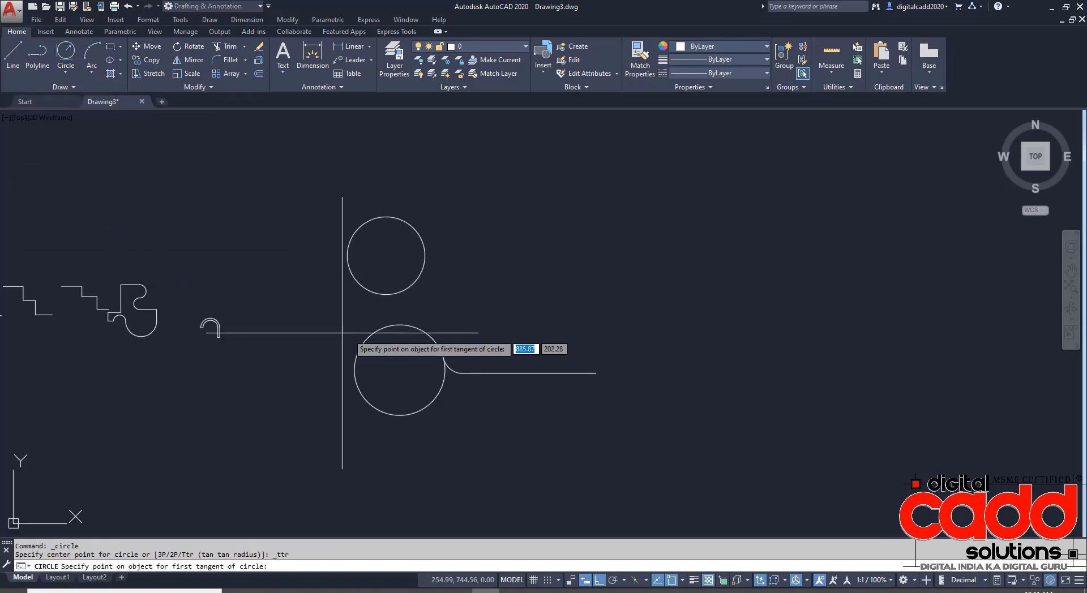
left_click(361, 226)
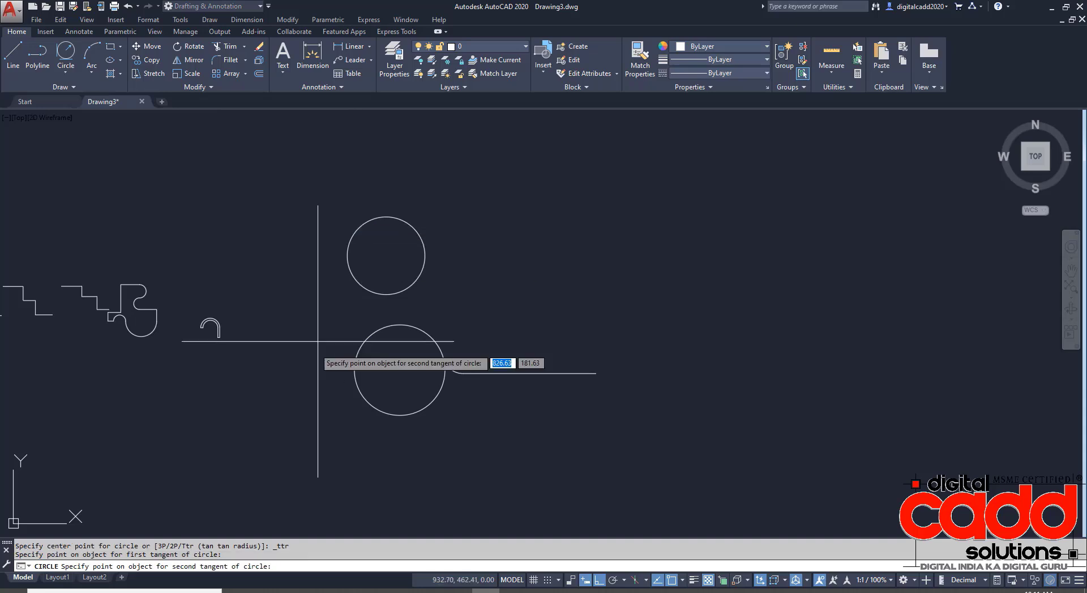
left_click(393, 442)
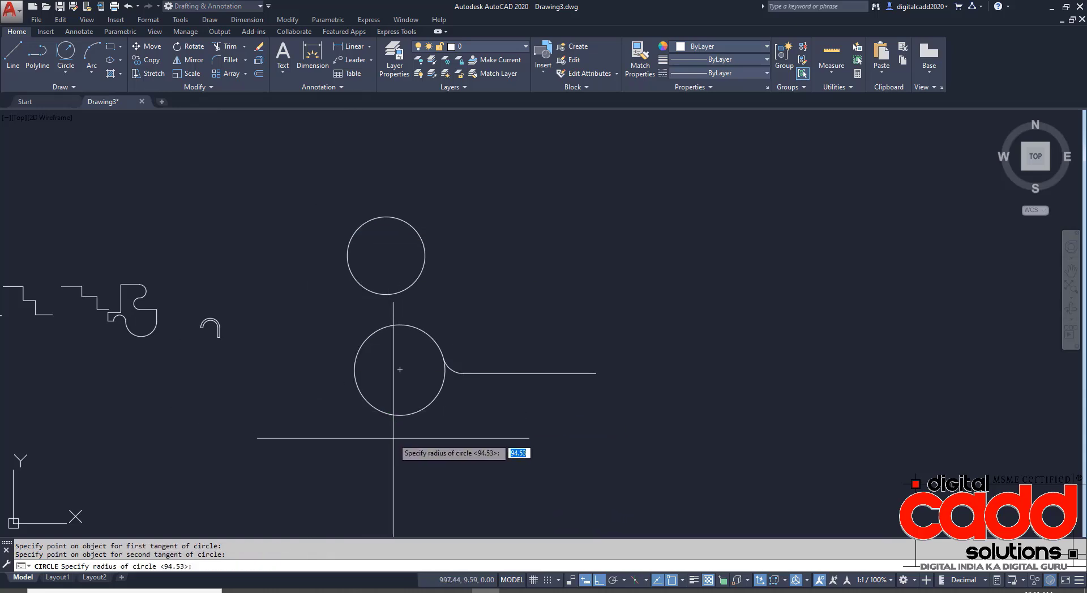
key("Return")
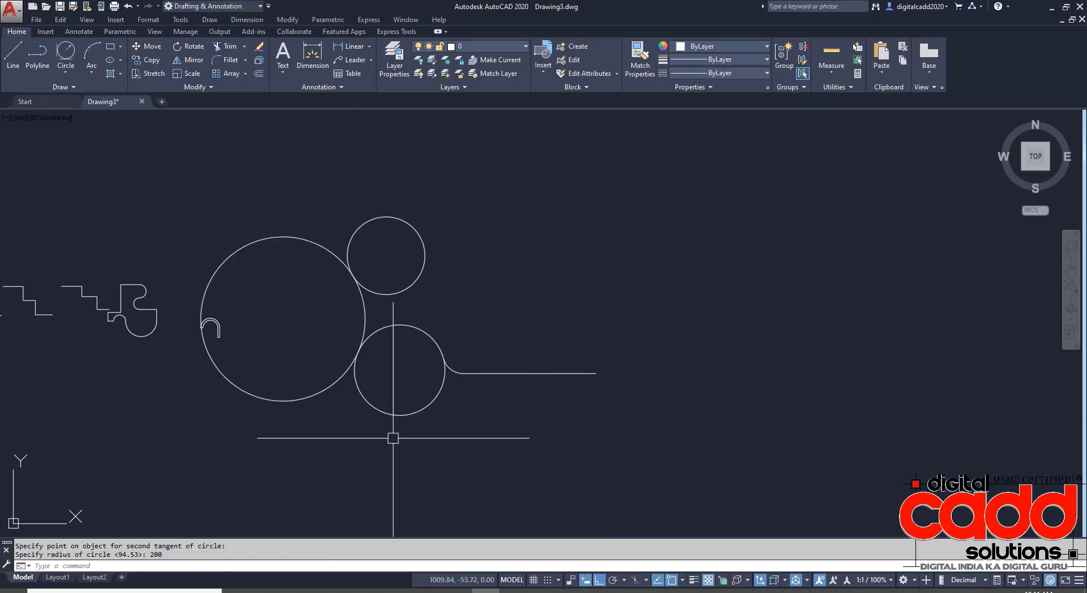
- Draw a Tan, Tan, Radius circle of radius 600 tangent to the upper and lower circles so that it encloses both
scroll(354, 334, "up", 2)
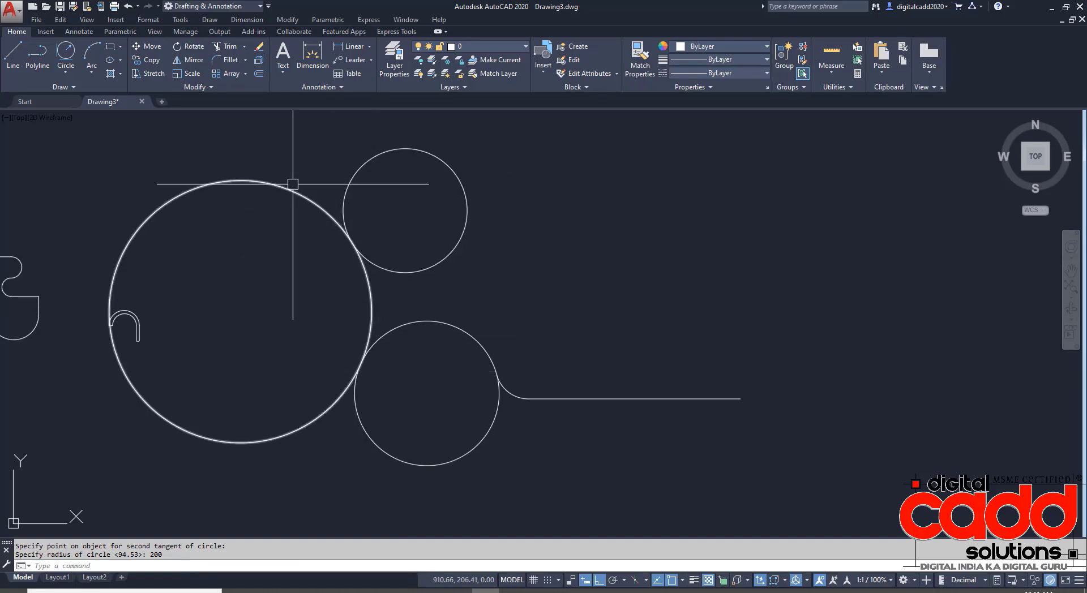
left_click(59, 60)
left_click(368, 164)
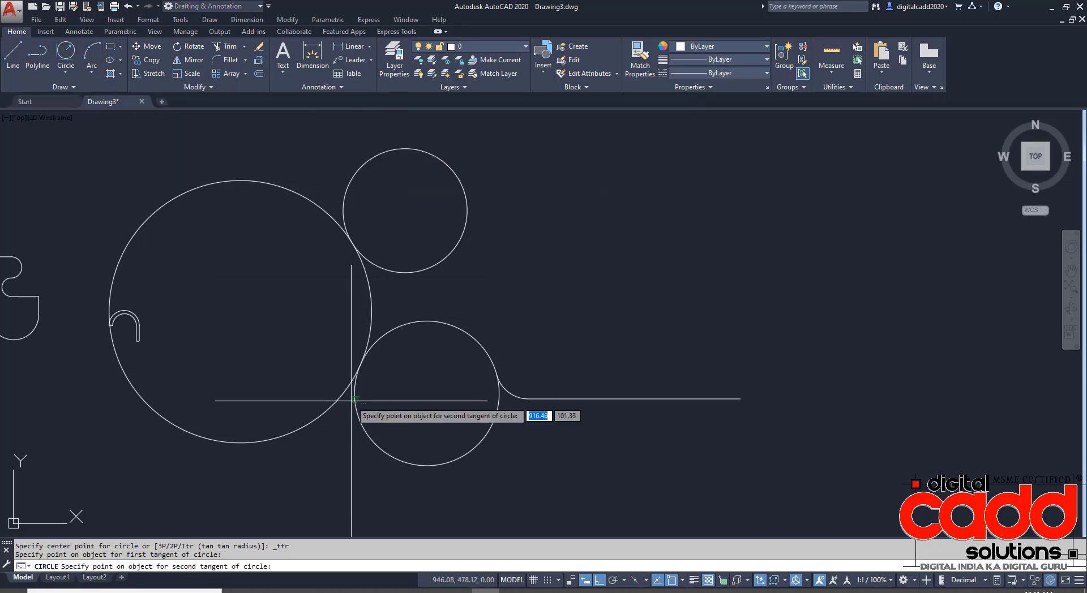
left_click(416, 465)
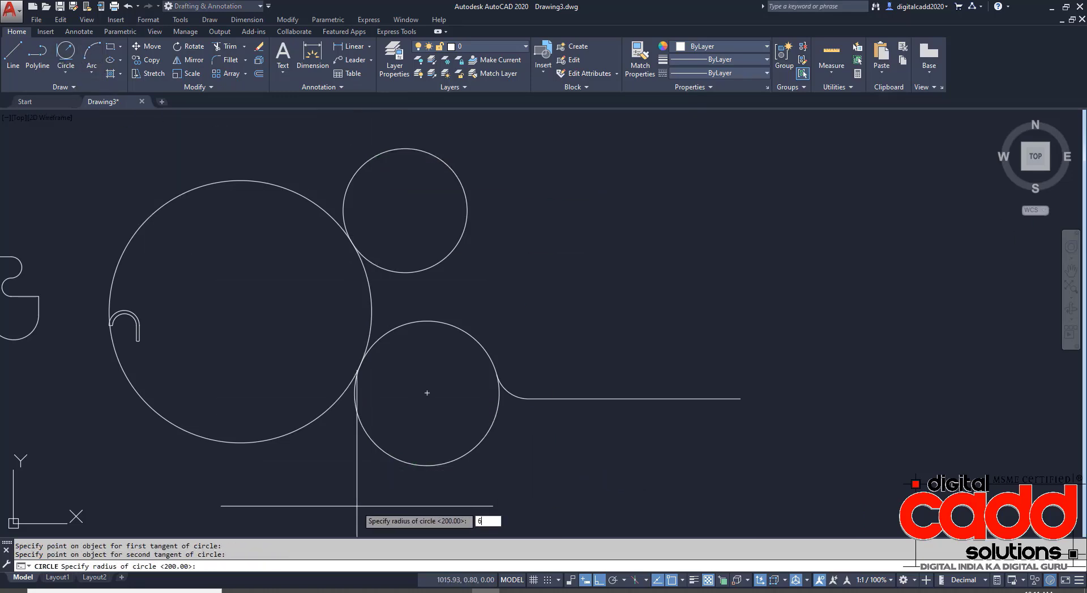
type("600")
key("Return")
scroll(359, 305, "down", 2)
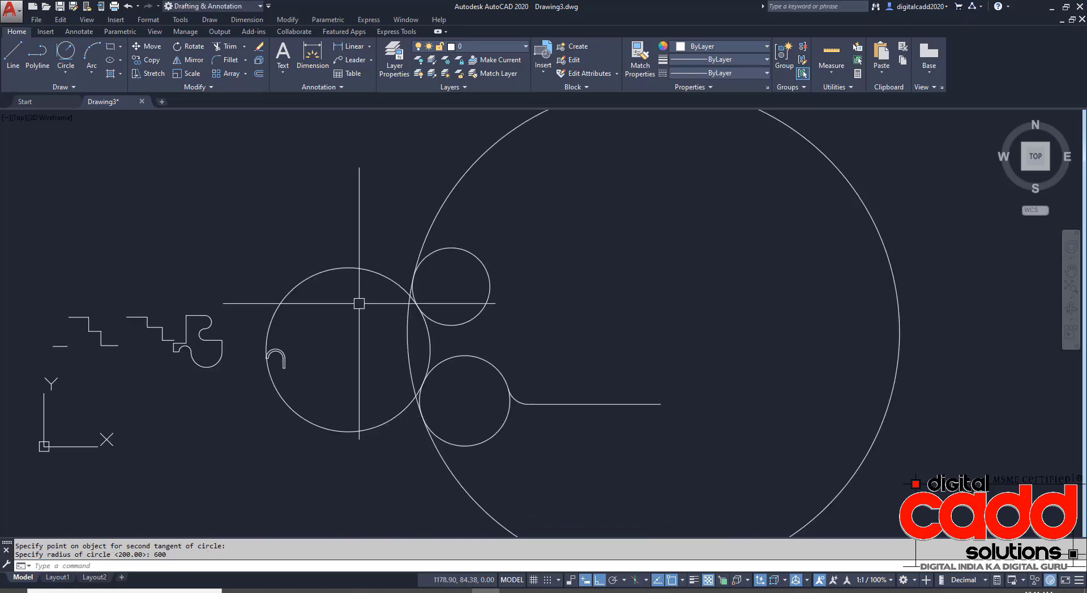
- Erase the 200-radius circle, as well as the small arc and horizontal line attached to the lower circle
left_click(352, 238)
left_click(328, 312)
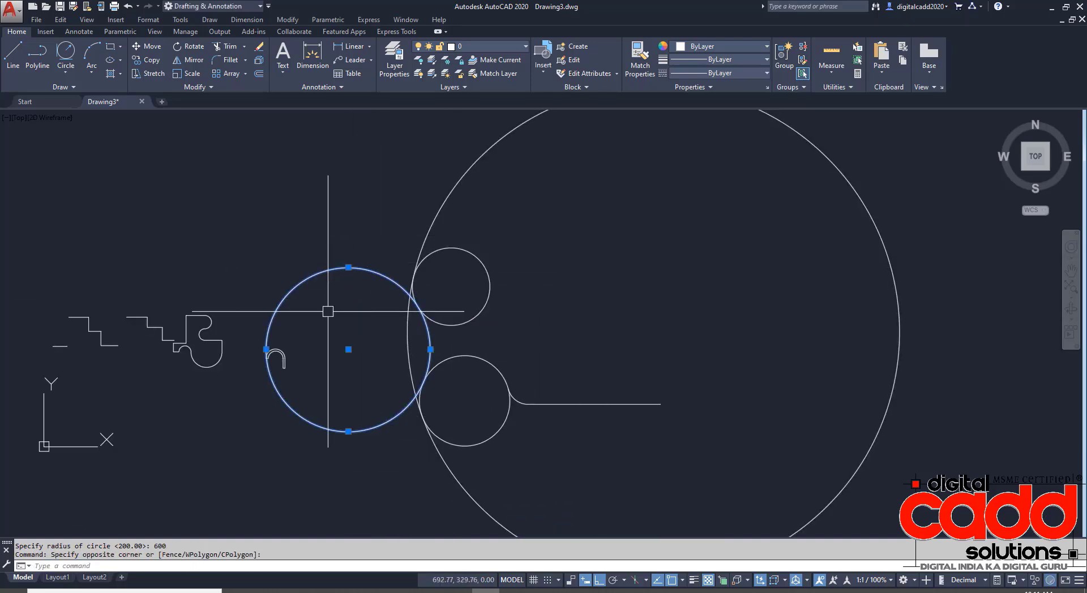
type("e")
key("Return")
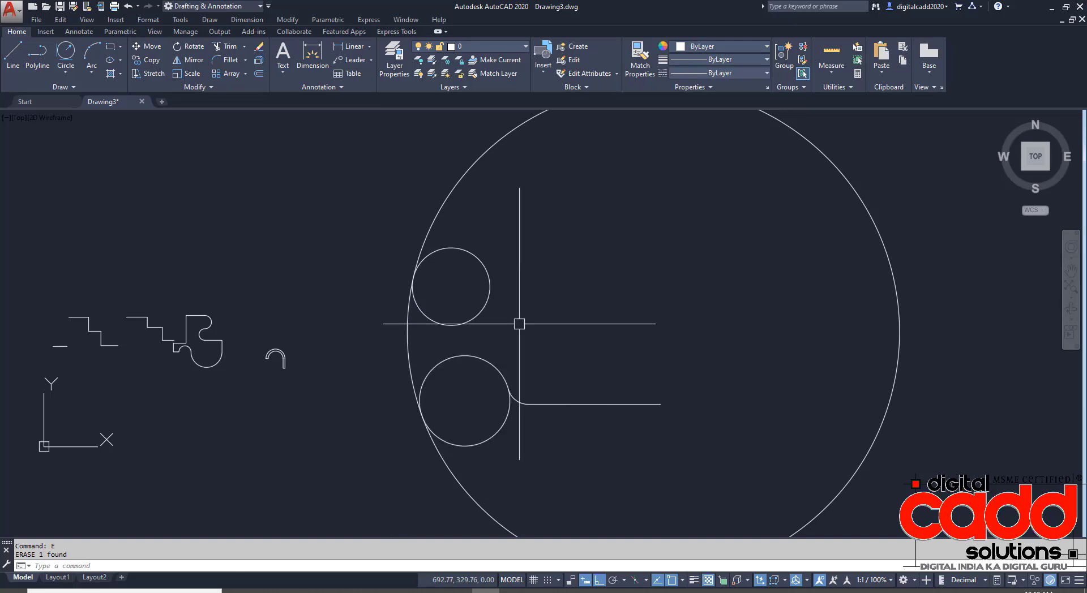
scroll(471, 321, "up", 2)
left_click(466, 346)
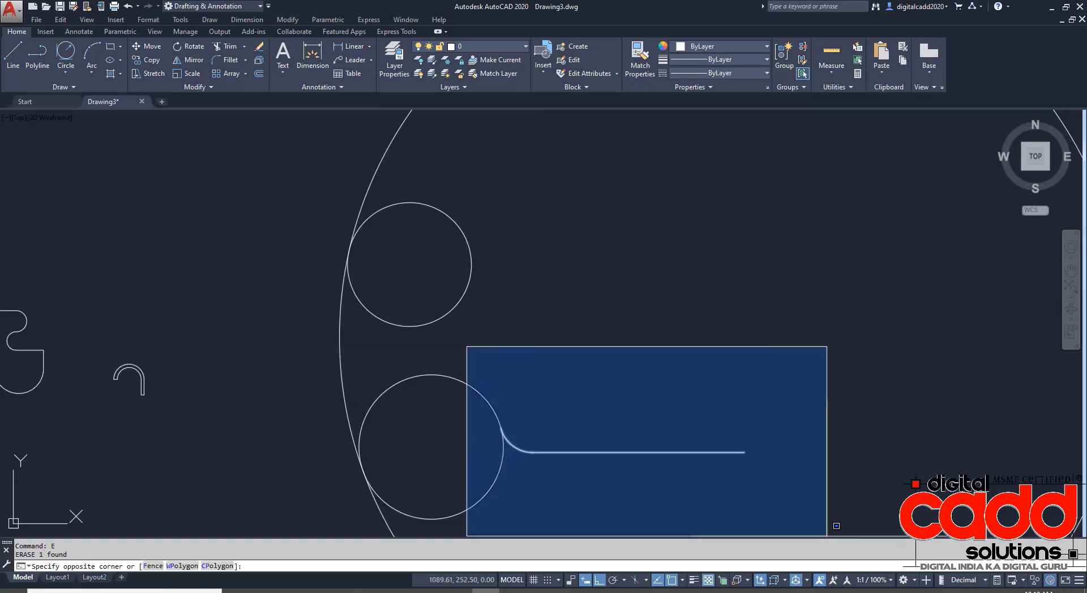
left_click(841, 467)
type("e")
key("Return")
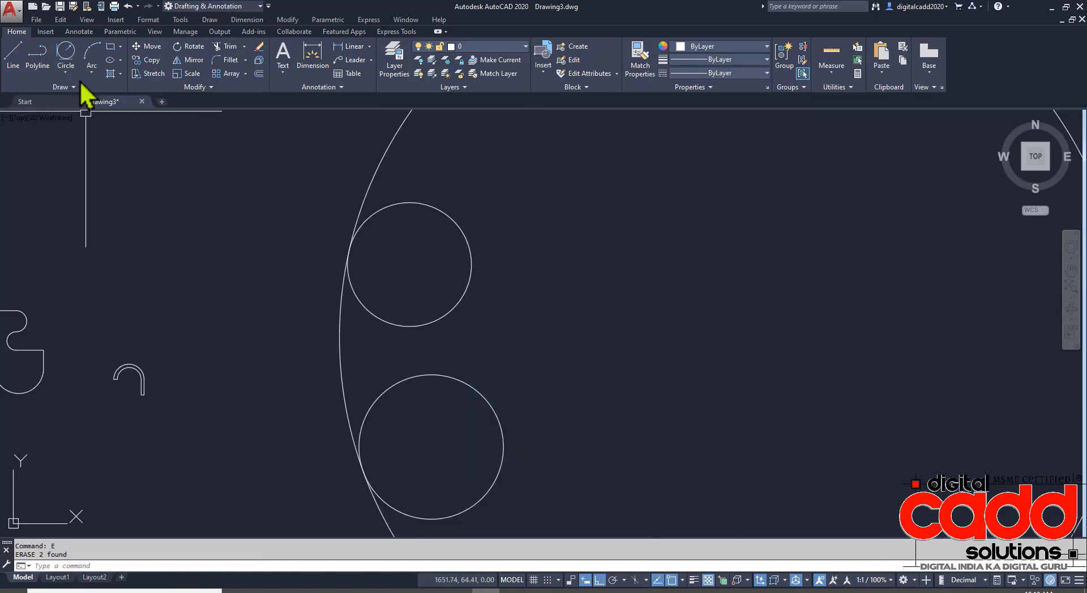
- Draw a Tan, Tan, Radius circle of radius 250 tangent to the right sides of the upper and lower circles
left_click(76, 56)
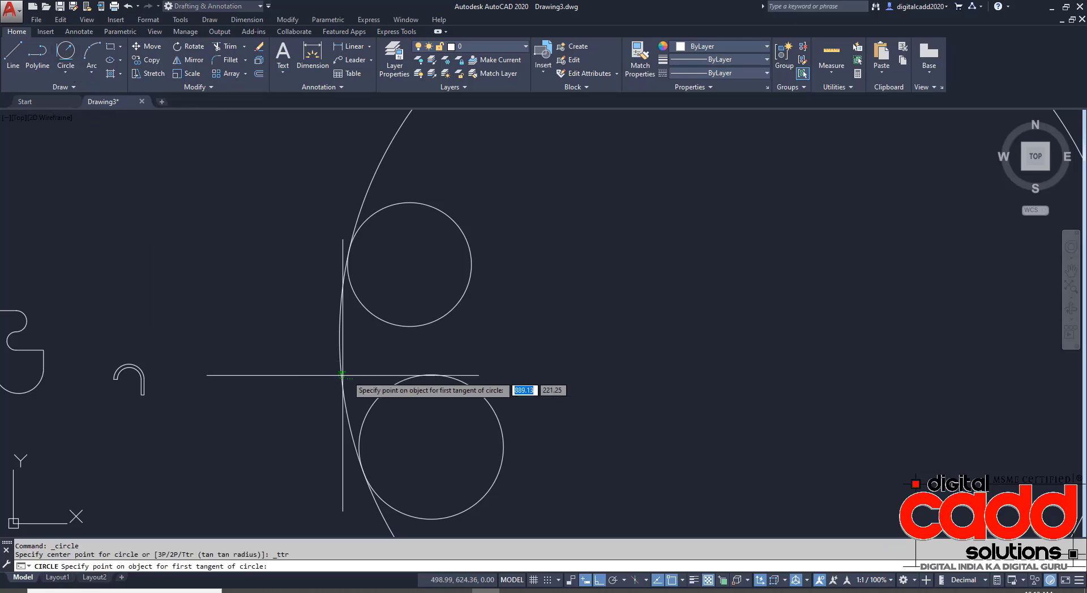
left_click(465, 279)
left_click(487, 400)
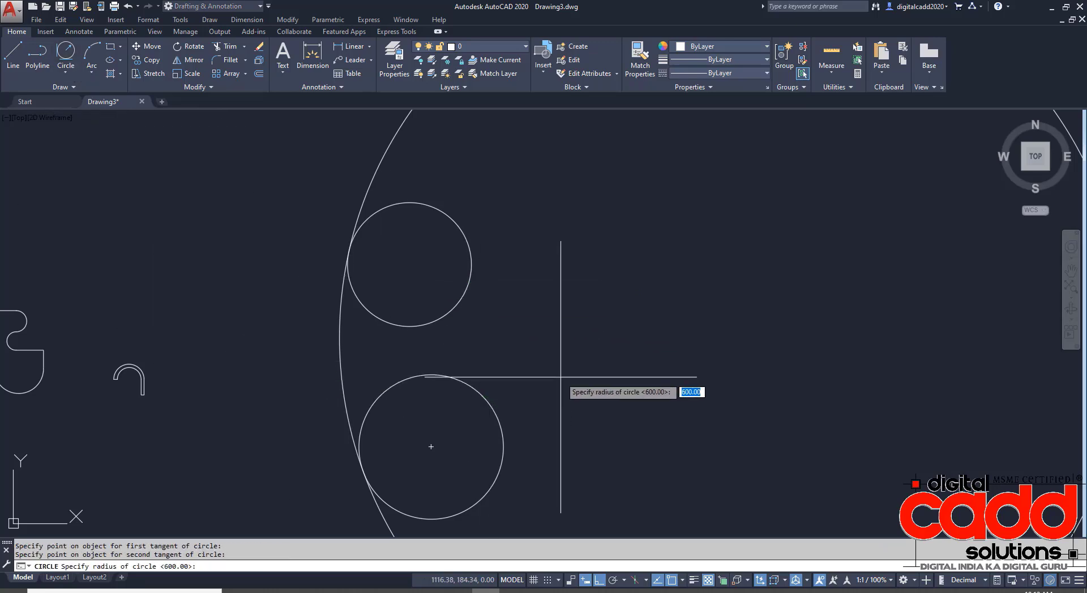
type("250")
key("Return")
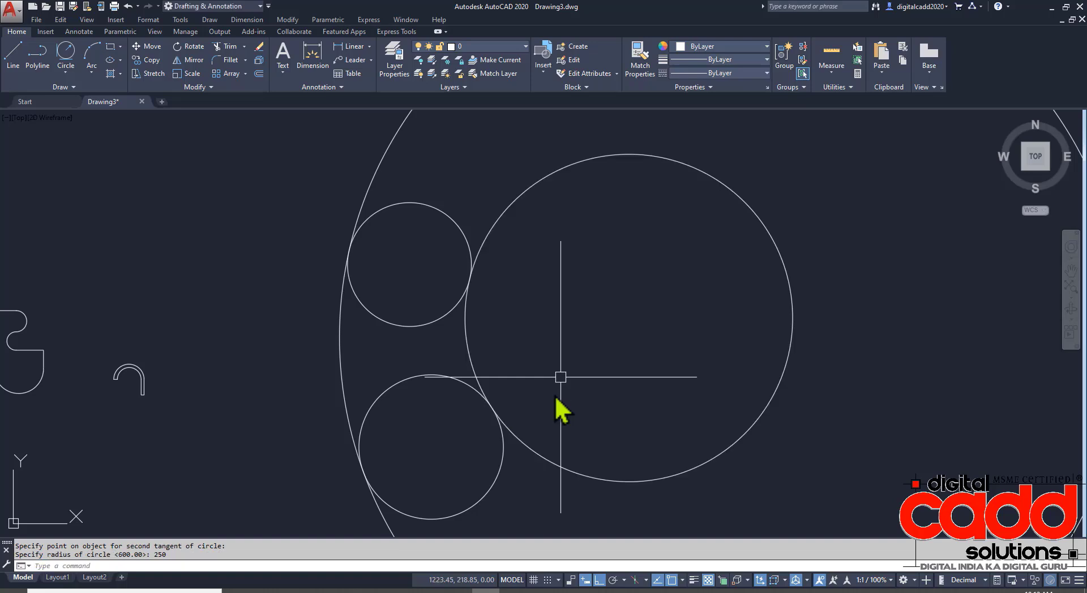
- Trim the outer parts of the 600- and 250-radius circles and the inner arcs of the two small circles to form a closed bean-shaped outline
type("tr")
key("Return")
key("Return")
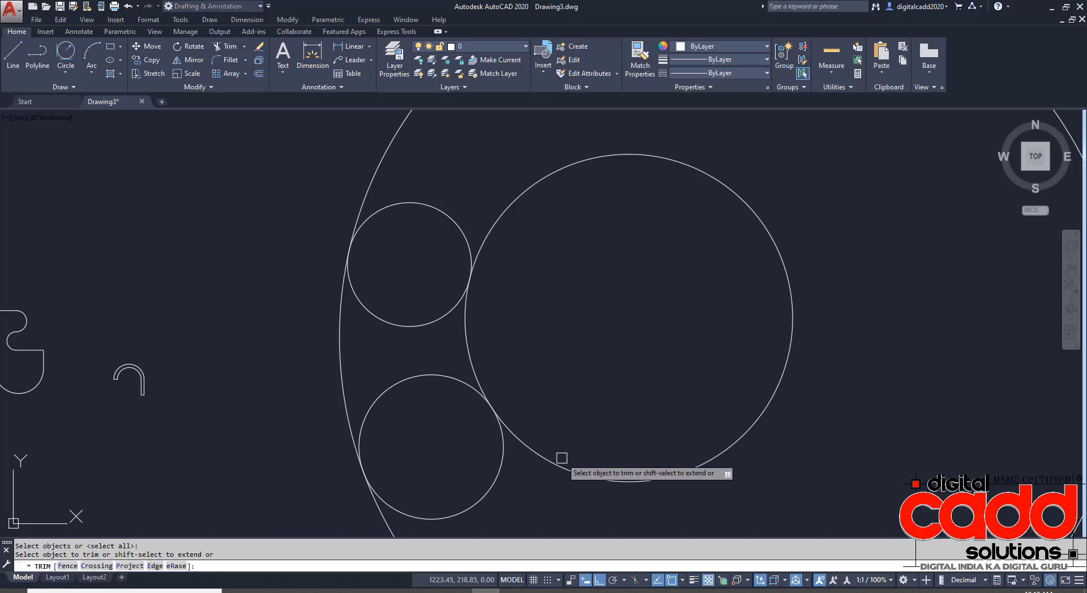
left_click(560, 461)
left_click(388, 153)
scroll(521, 349, "down", 4)
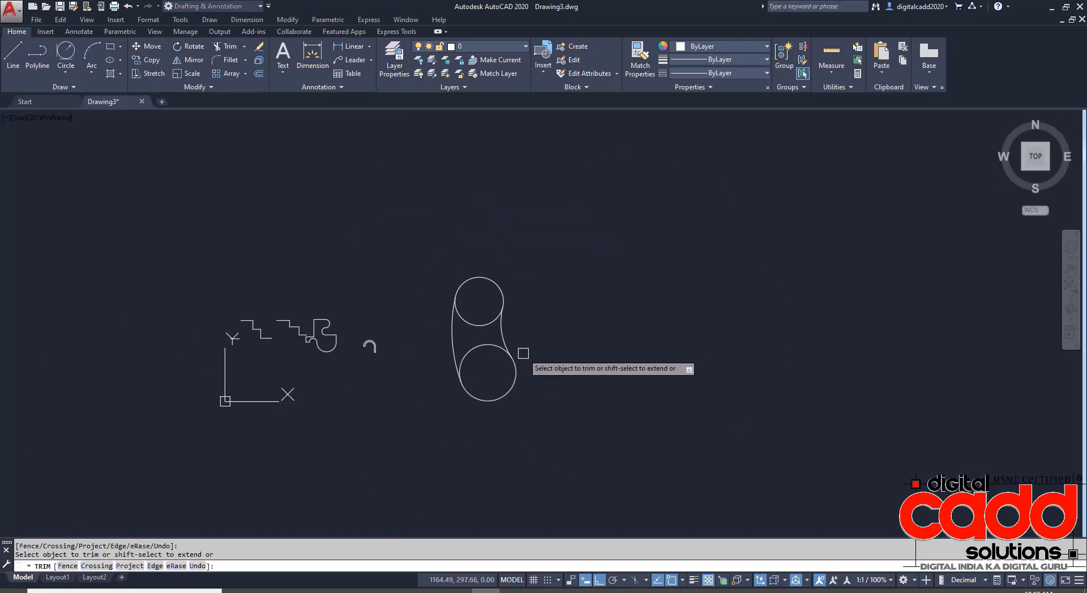
scroll(524, 370, "up", 4)
left_click(457, 334)
left_click(430, 283)
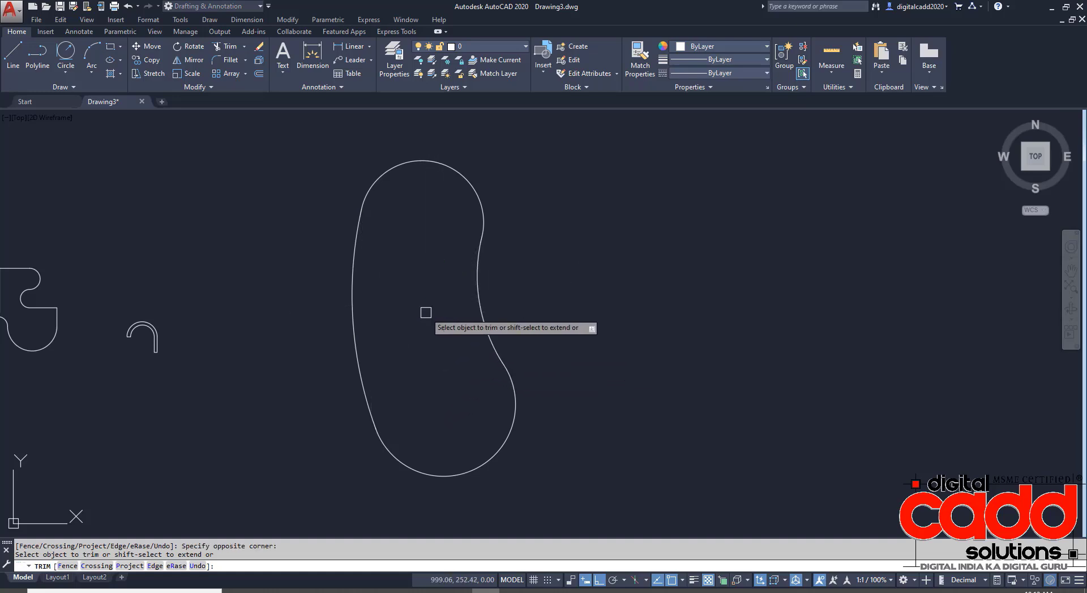
key("Return")
- Turn off showing the UCS icon at the origin
middle_click_drag(455, 389, 402, 382)
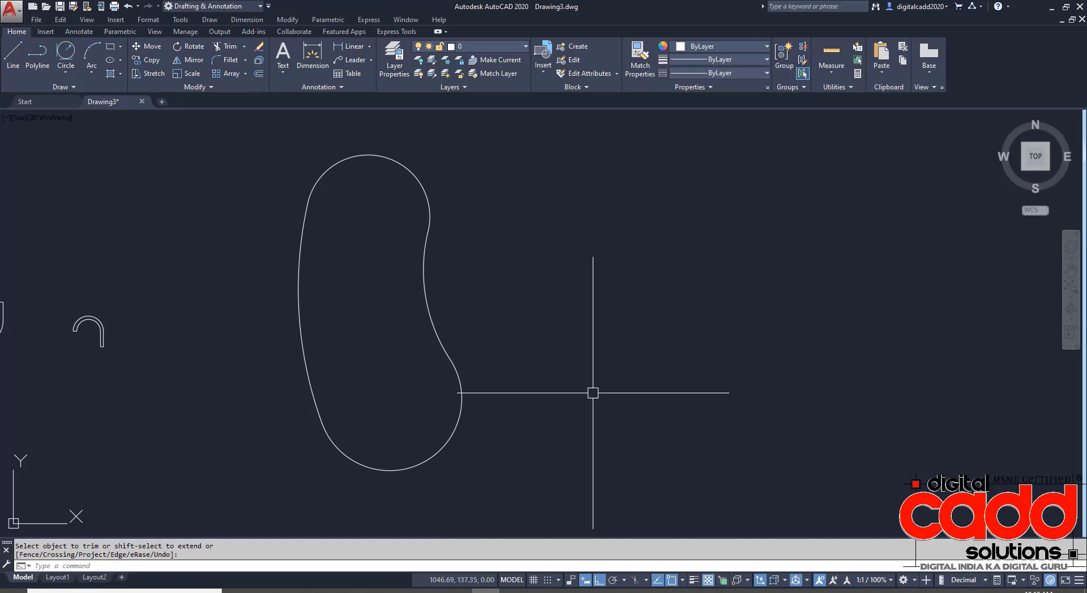
scroll(316, 263, "down", 2)
middle_click_drag(218, 354, 408, 367)
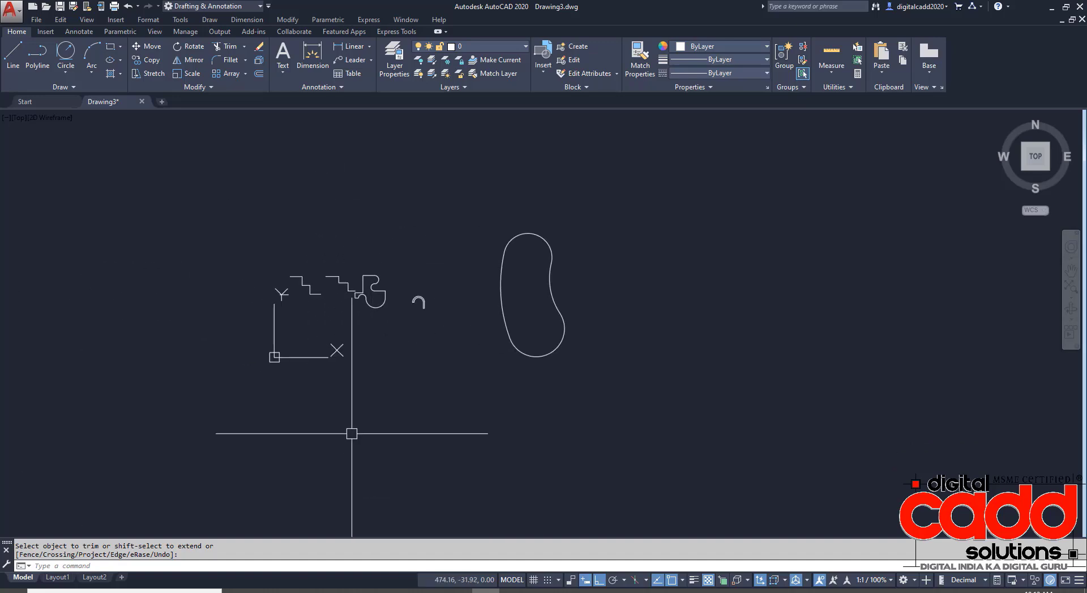
right_click(310, 354)
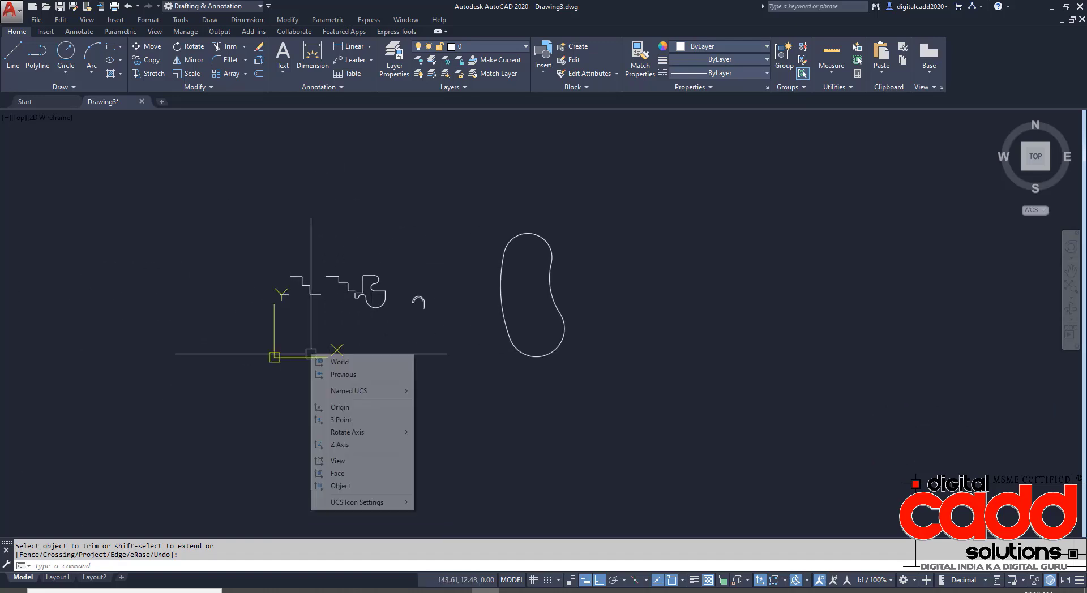
mouse_move(378, 506)
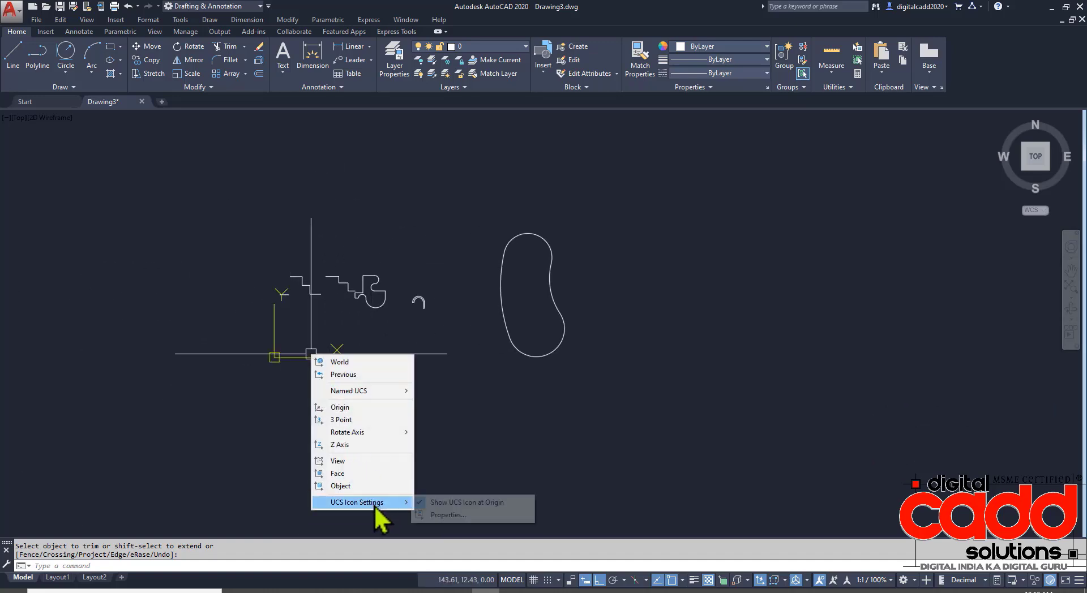
left_click(467, 502)
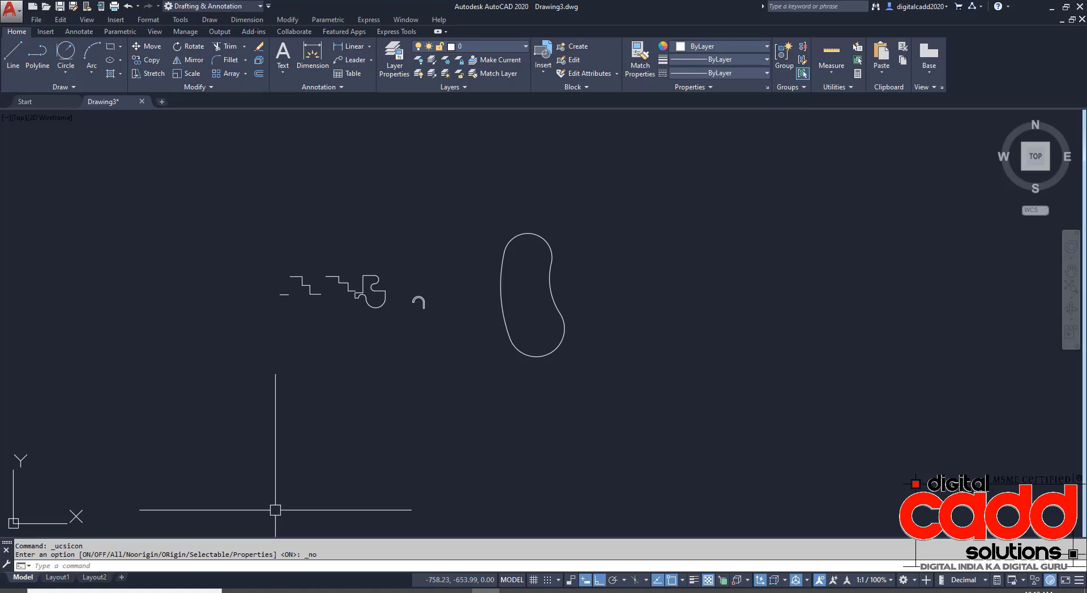
- Erase all the practice shapes in the drawing
left_click(642, 197)
left_click(177, 410)
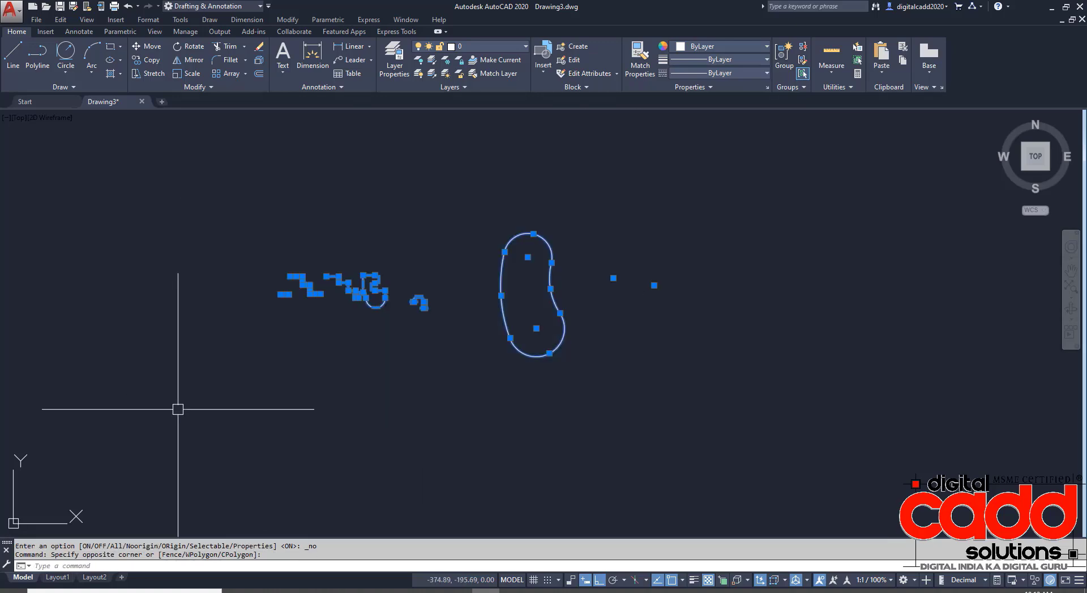
key("Delete")
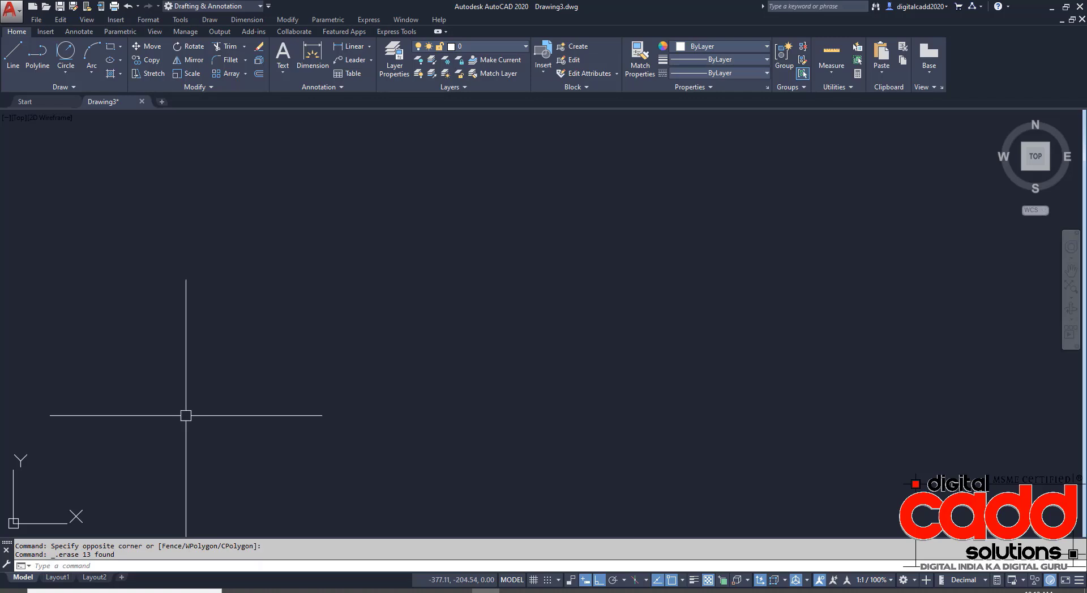
- Draw a single vertical line in the empty drawing area
left_click(66, 73)
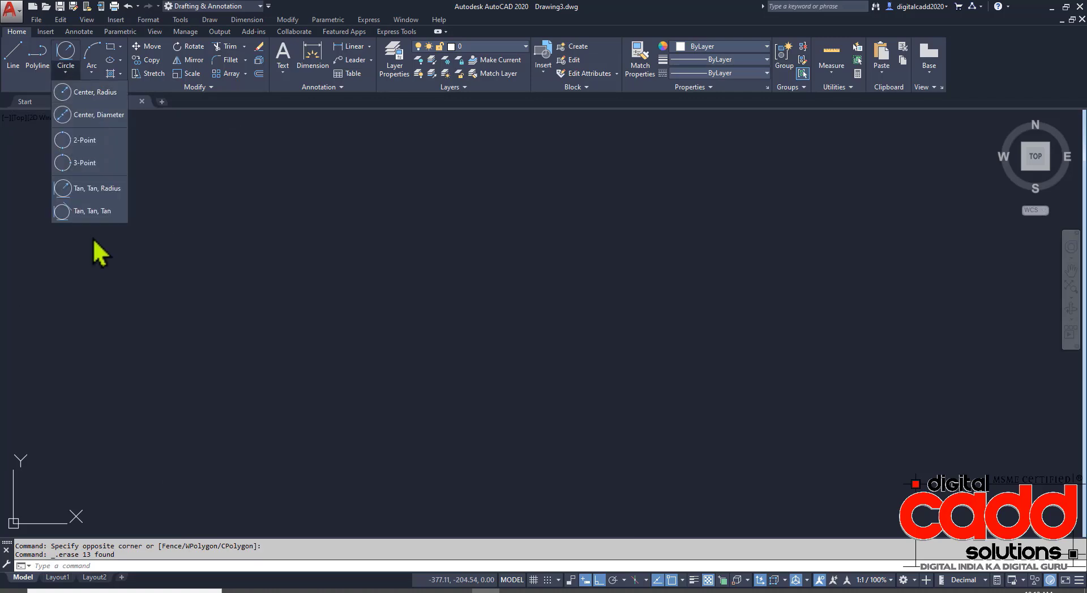
left_click(13, 61)
left_click(345, 233)
left_click(345, 484)
key("Return")
- With Ortho off, draw a separate line sloping down to the right, at the upper right of the vertical line
key("Return")
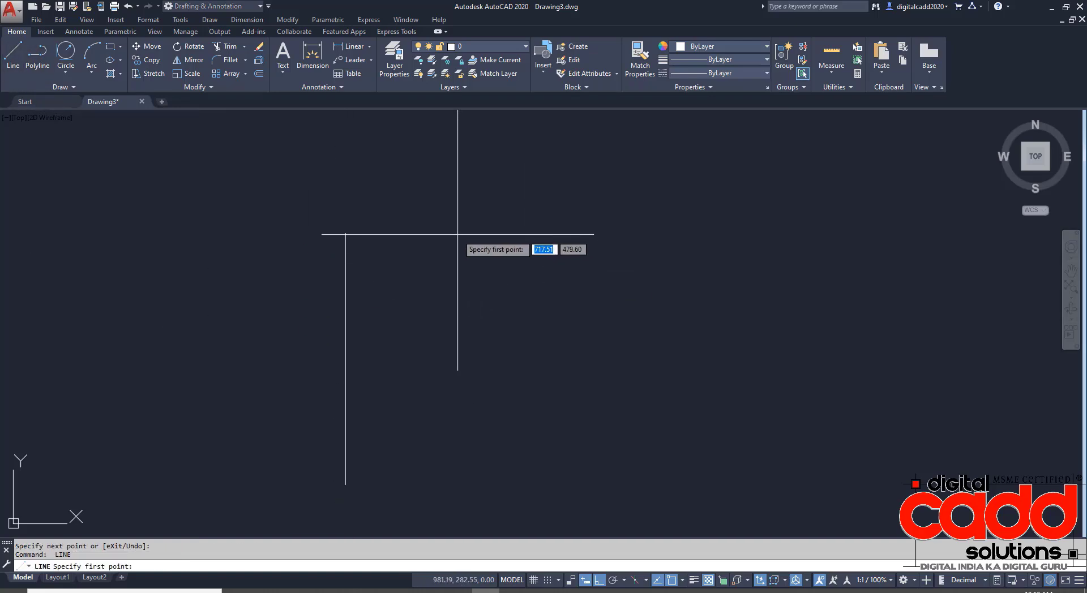
left_click(464, 210)
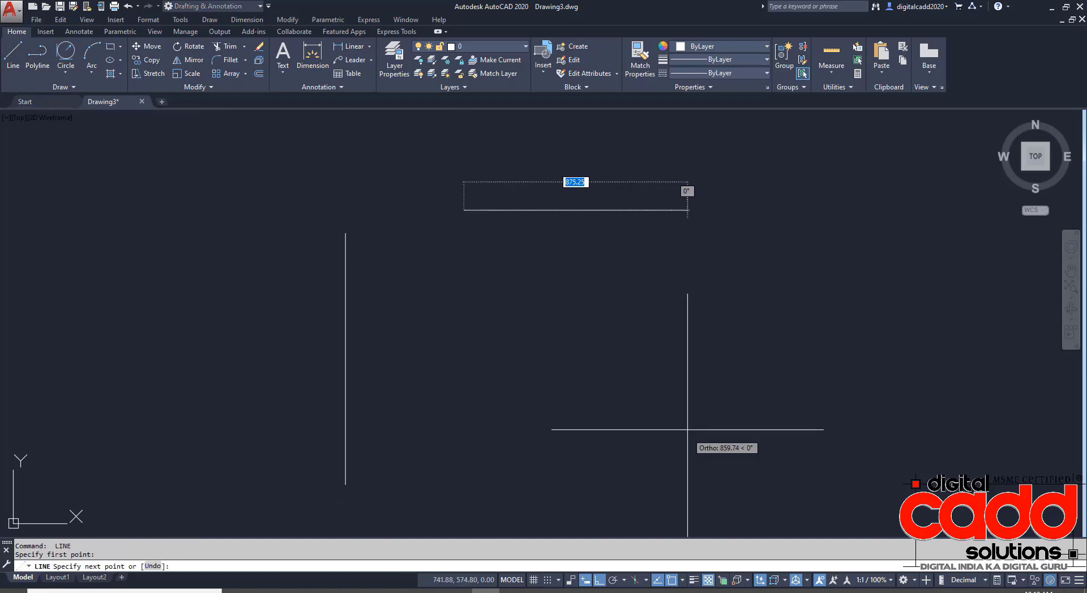
left_click(598, 580)
left_click(630, 317)
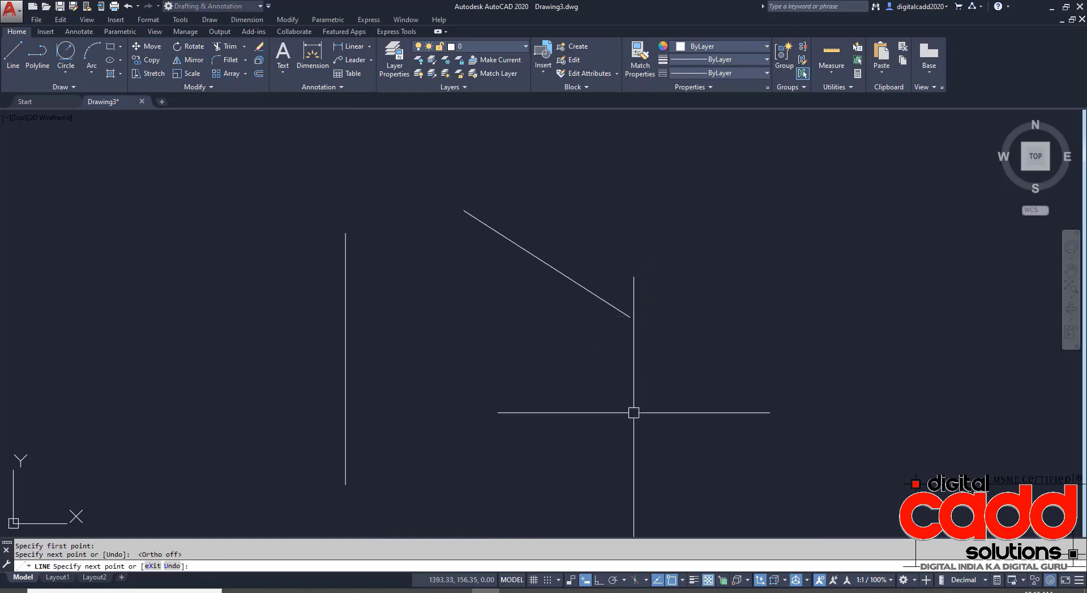
key("Return")
- Draw a third line below the sloping one, running from its upper right end down to the lower left
key("Return")
left_click(675, 381)
left_click(475, 529)
key("Return")
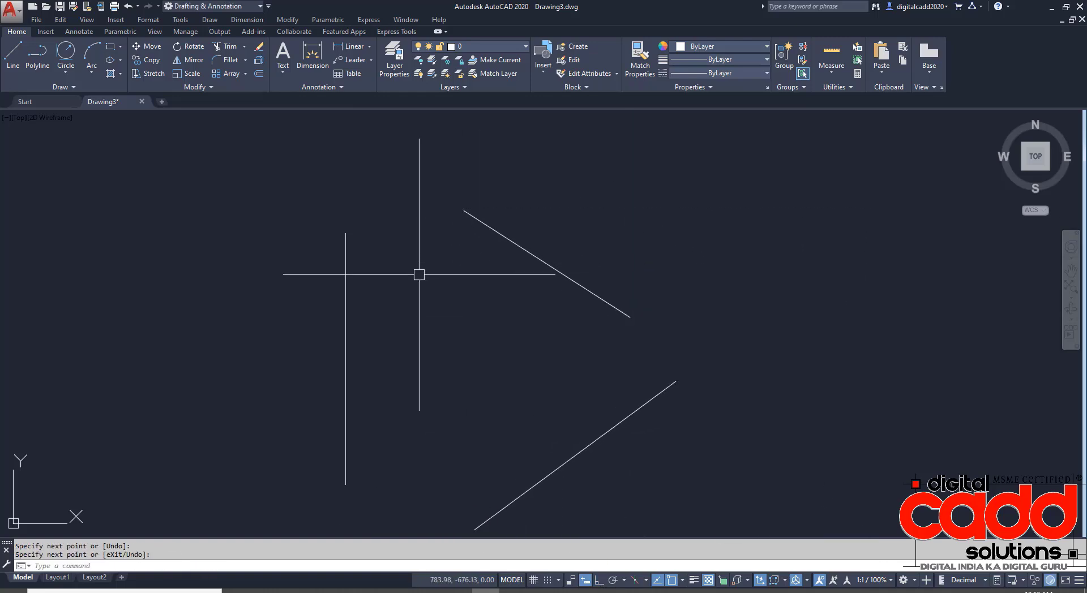
- Draw a Tan, Tan, Tan circle tangent to the upper sloping line, the lower sloping line and the vertical line
mouse_move(492, 487)
middle_mouse_down()
mouse_move(500, 426)
mouse_move(483, 438)
middle_mouse_up()
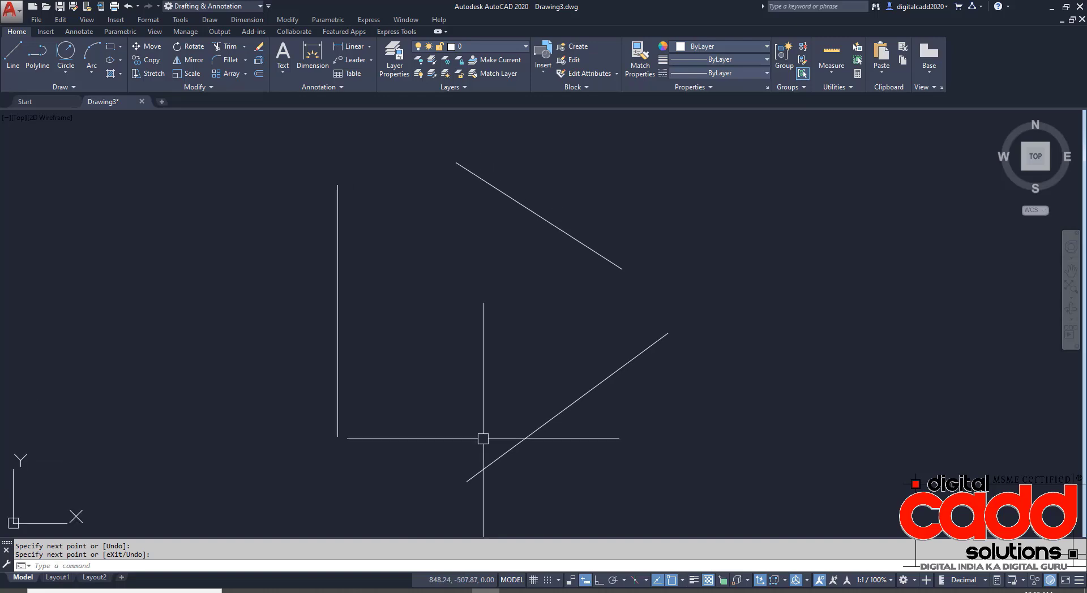
left_click(66, 72)
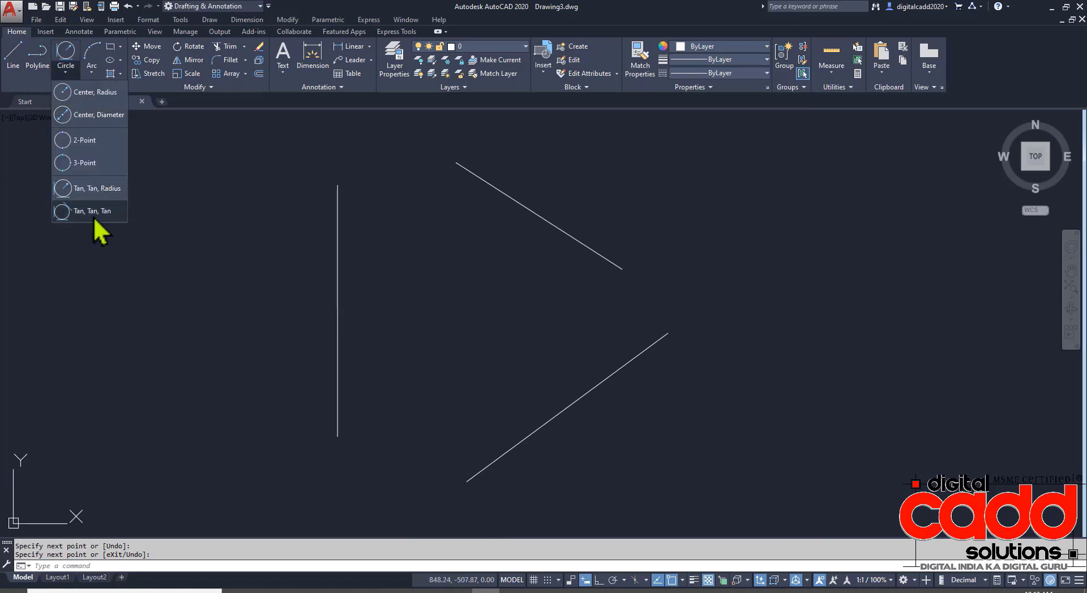
left_click(93, 210)
left_click(556, 223)
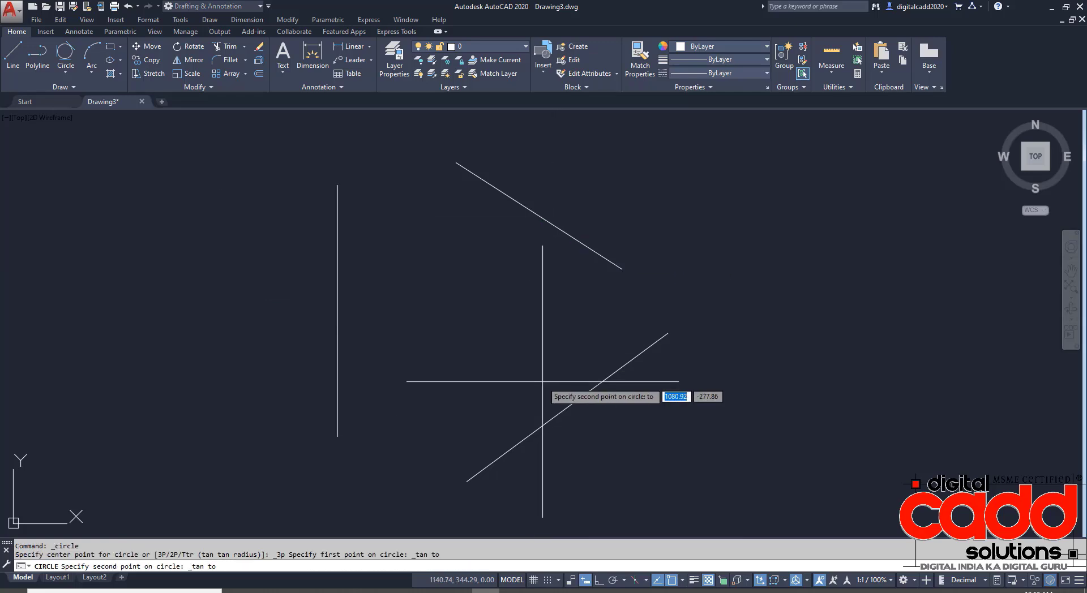
left_click(553, 415)
left_click(337, 298)
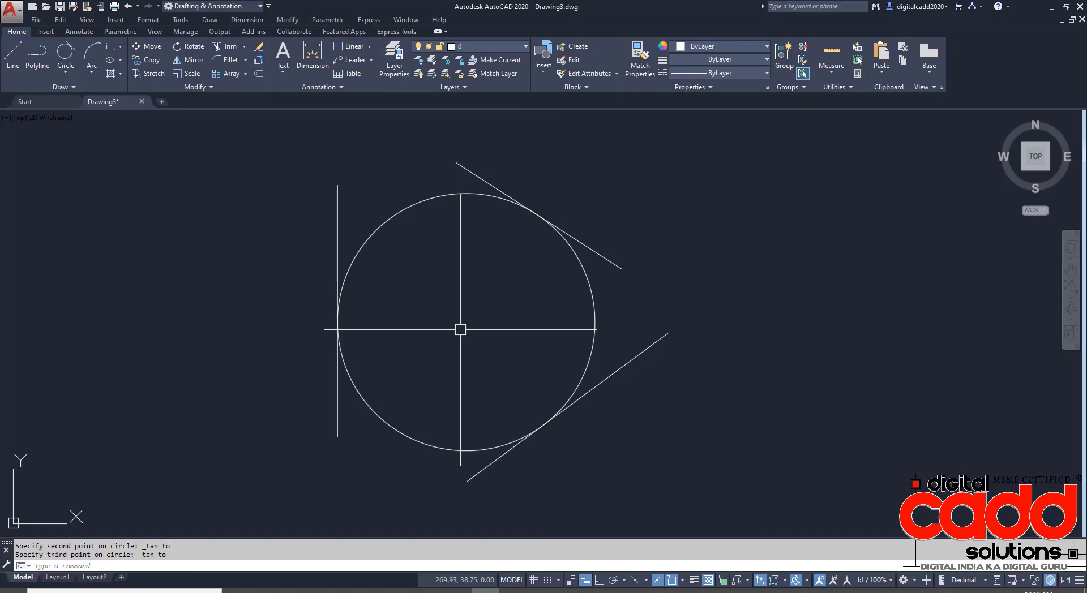
middle_click_drag(621, 482, 476, 412)
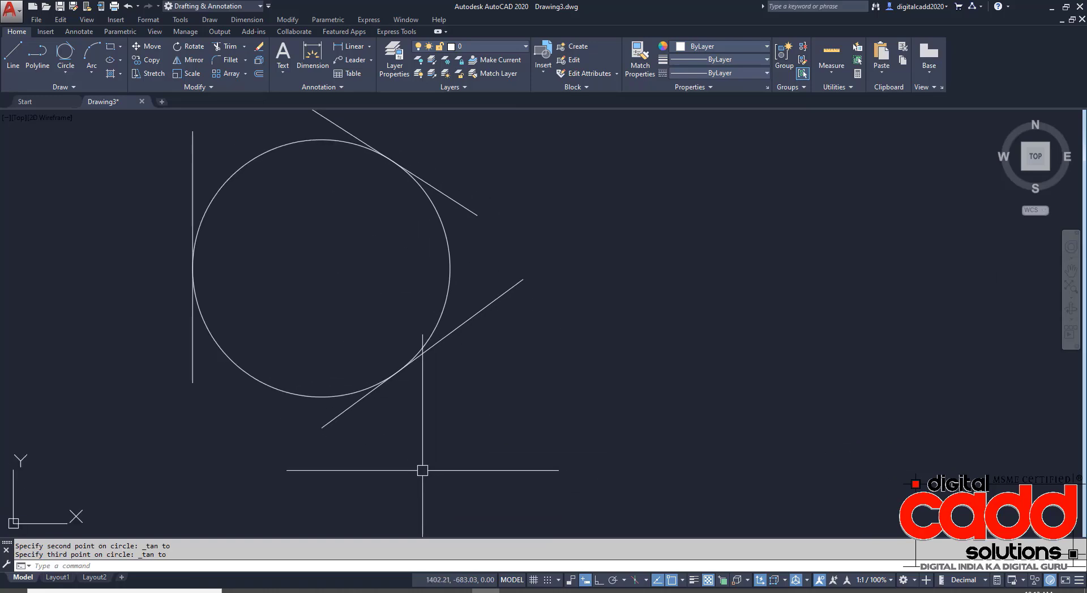
scroll(422, 470, "down", 4)
middle_click_drag(435, 470, 253, 395)
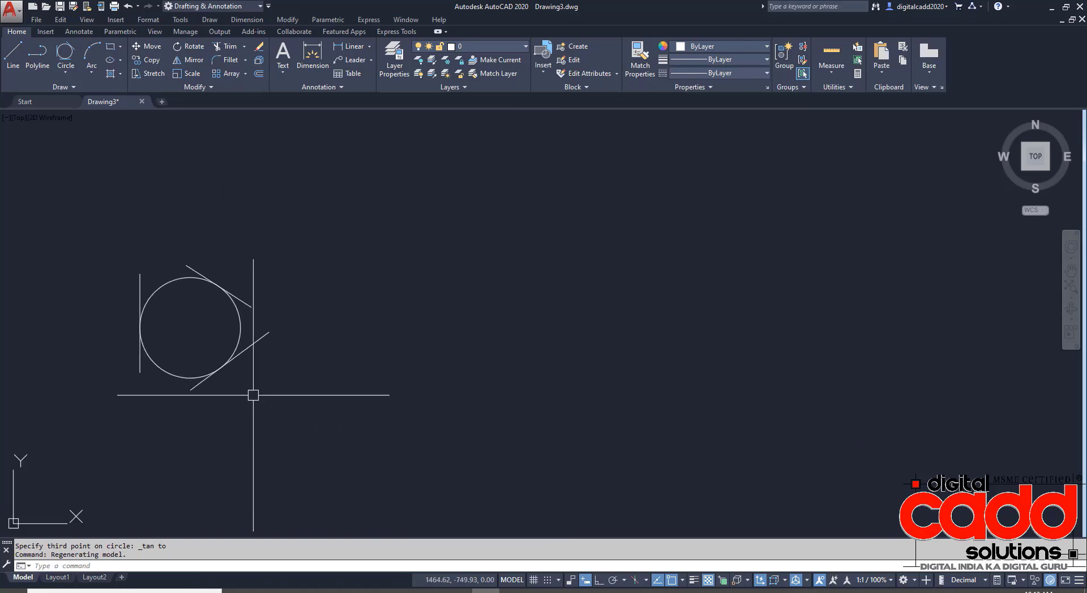
left_click(65, 73)
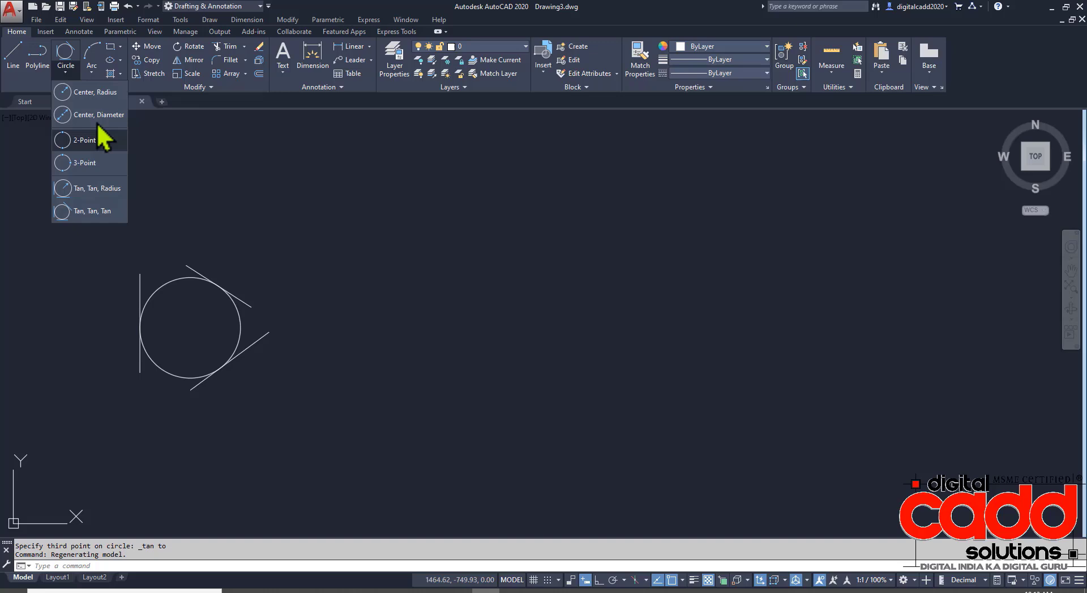
left_click(84, 93)
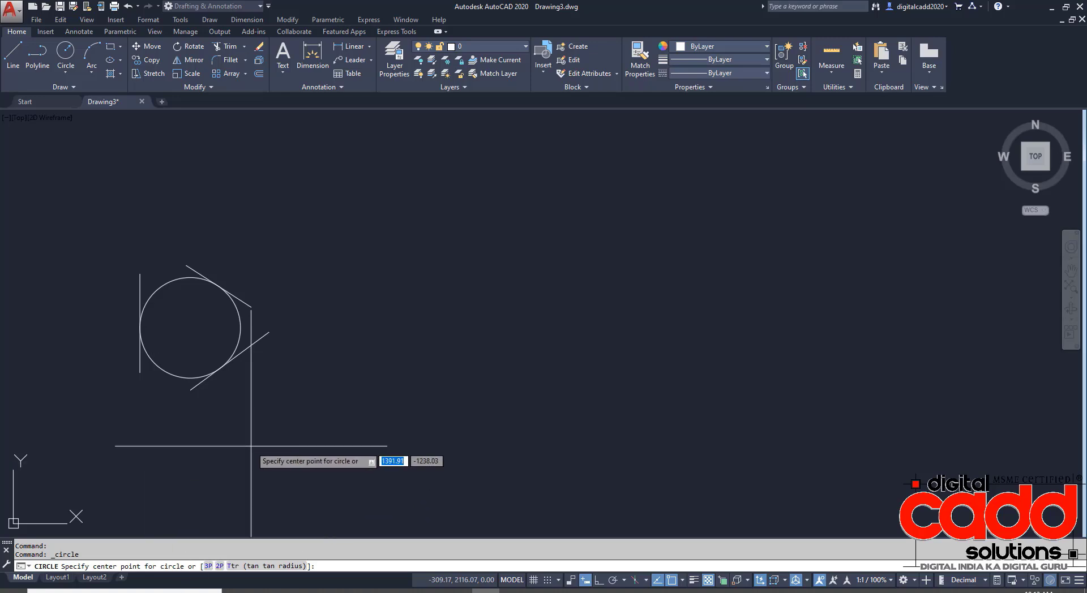
key("Escape")
- Erase the tangent circle together with the three lines around it
middle_click_drag(217, 359, 549, 360)
scroll(549, 360, "down", 5)
left_click(641, 482)
left_click(403, 215)
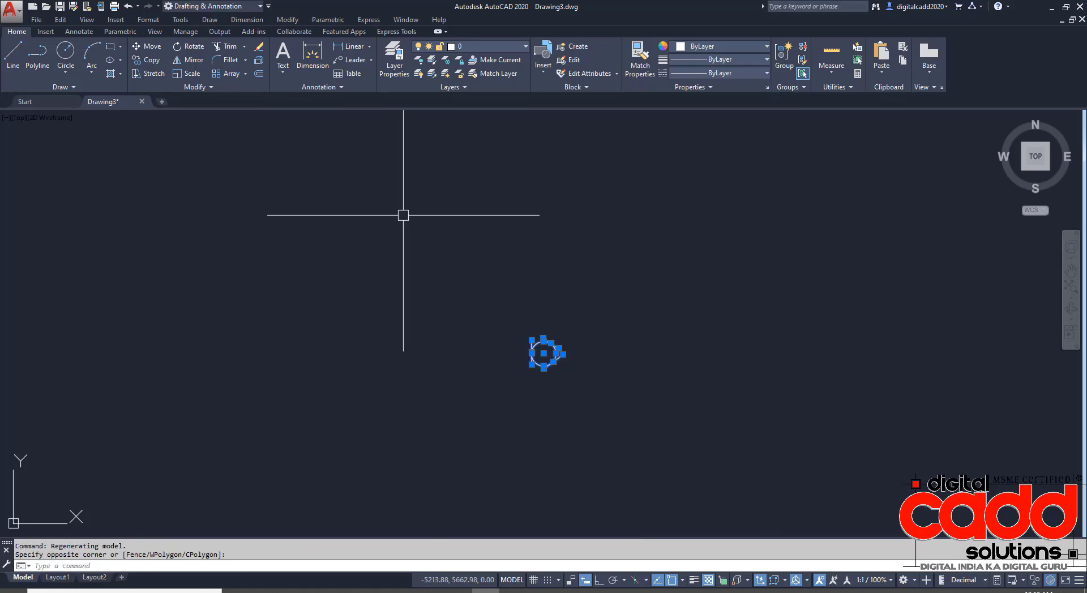
key("Delete")
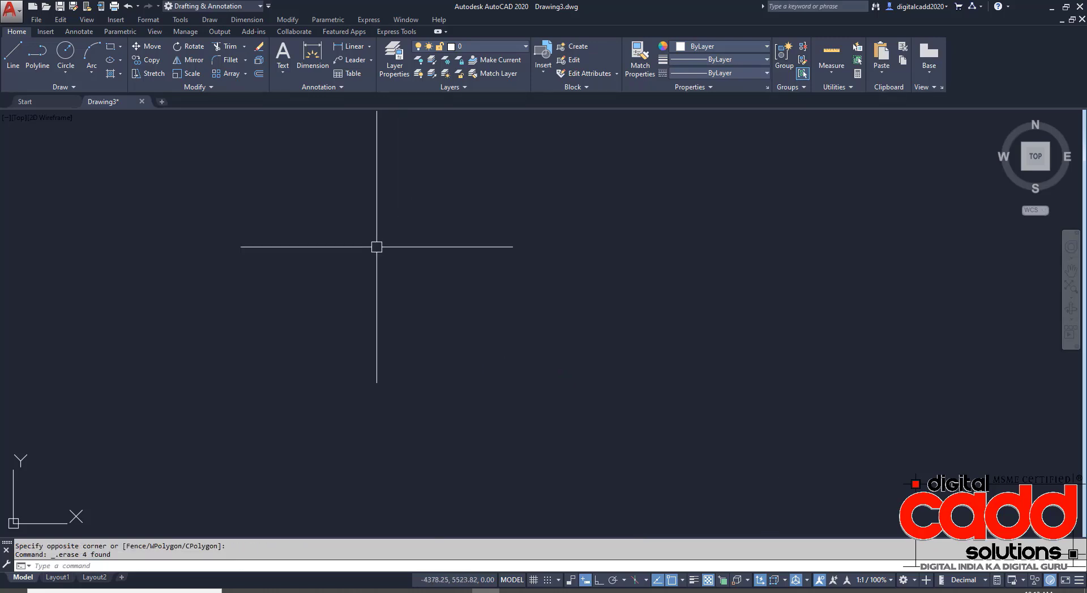
- Switch the drawing to the SE Isometric view and return it to the Top view
left_click(19, 117)
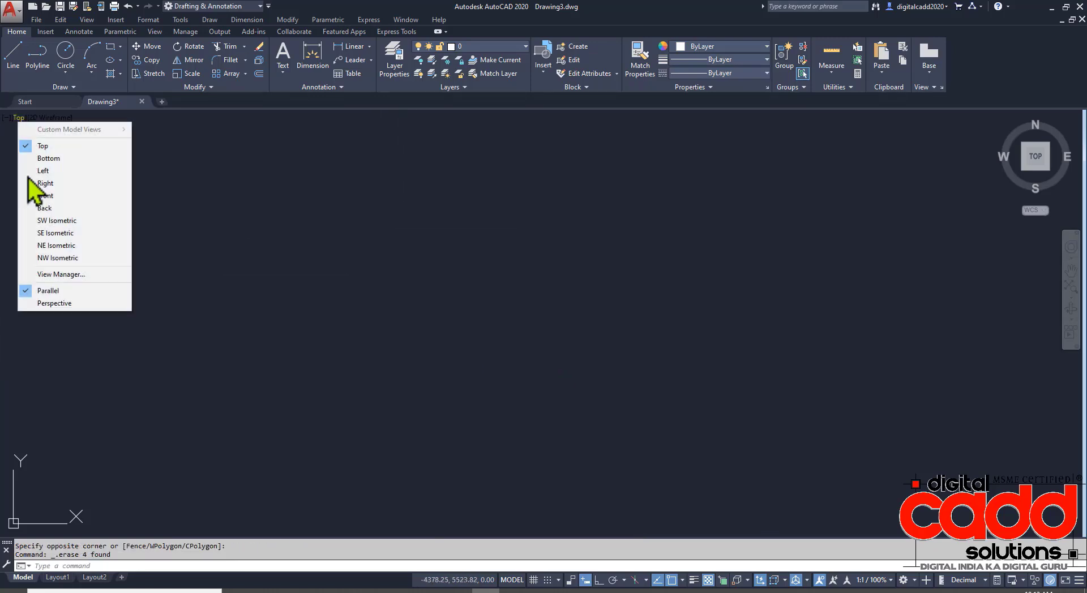
left_click(60, 232)
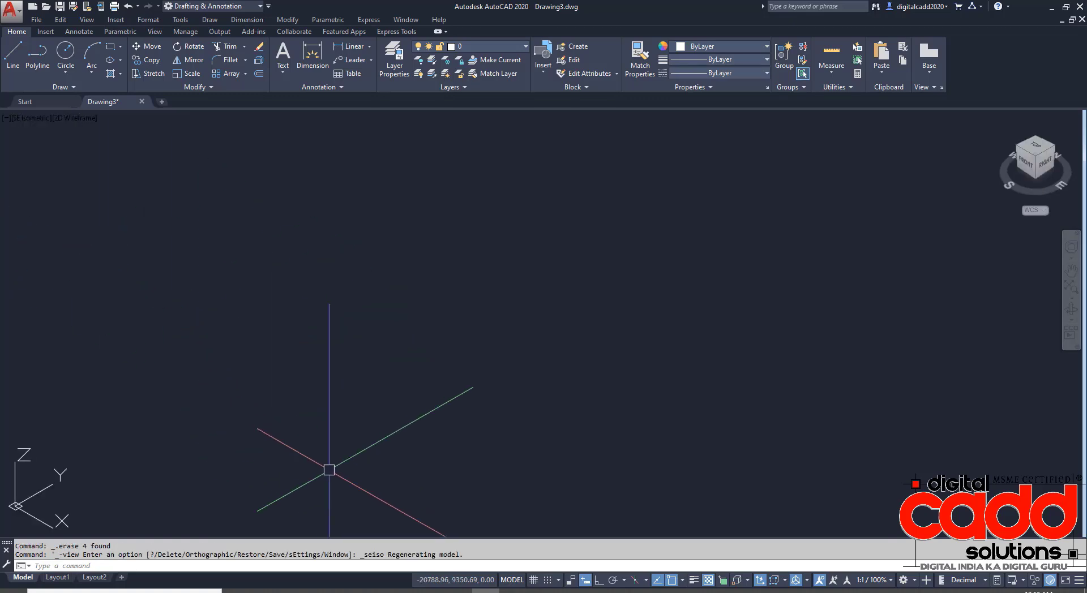
left_click(26, 118)
left_click(51, 157)
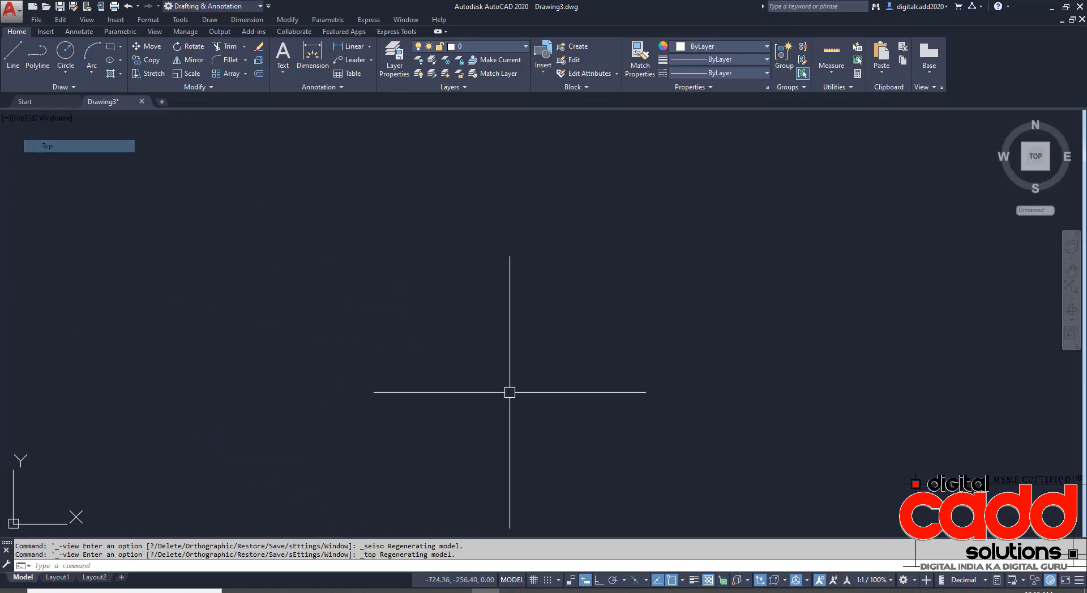
- Draw a 3-Point arc bulging upward in the empty drawing area, from lower left over the crest to lower right
middle_click_drag(540, 402, 435, 373)
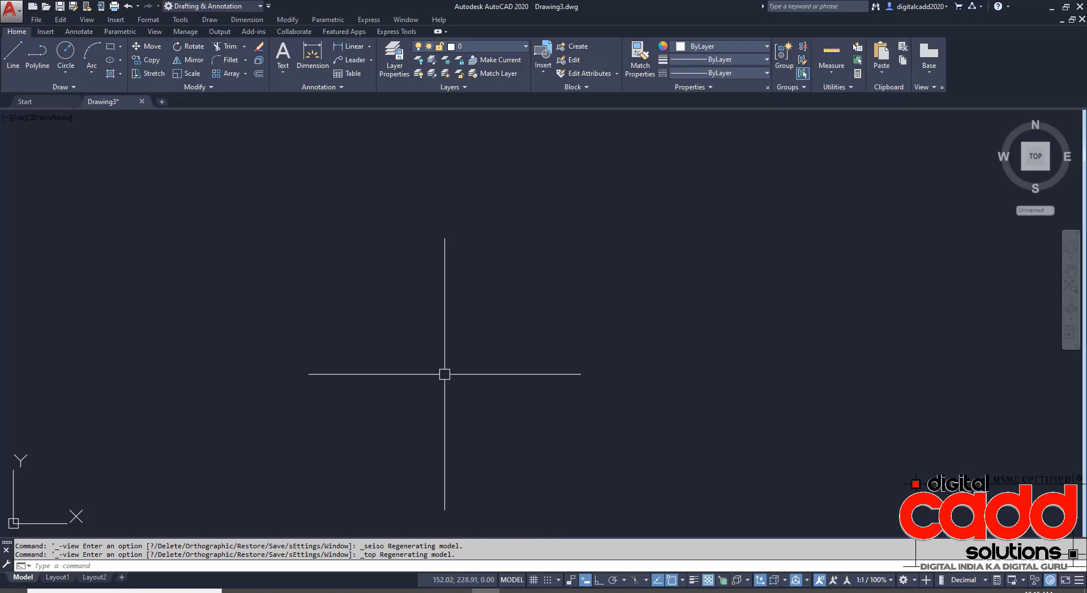
left_click(92, 77)
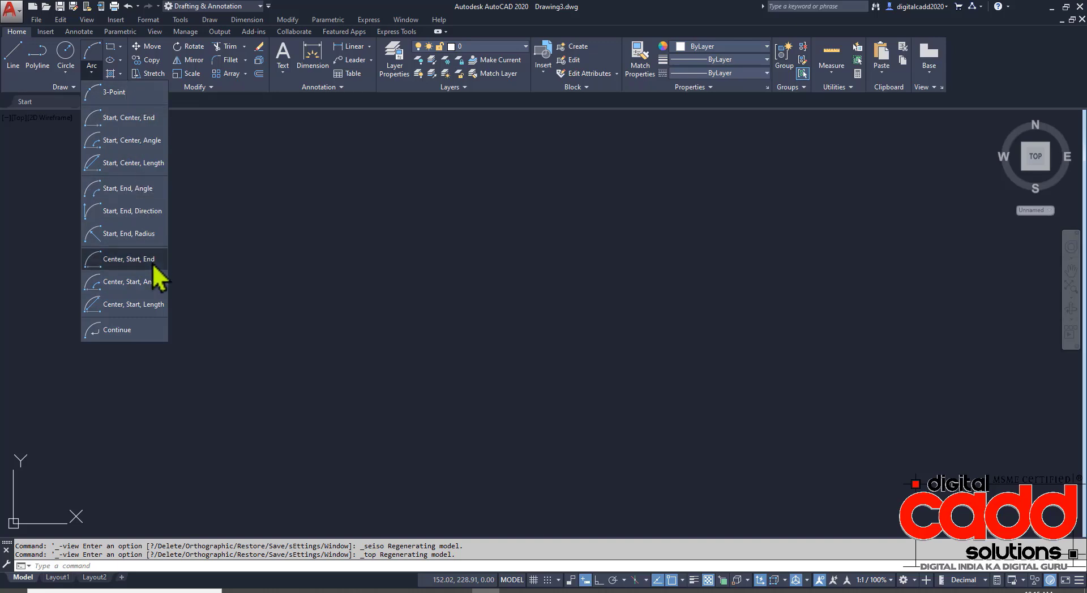
left_click(115, 95)
left_click(383, 432)
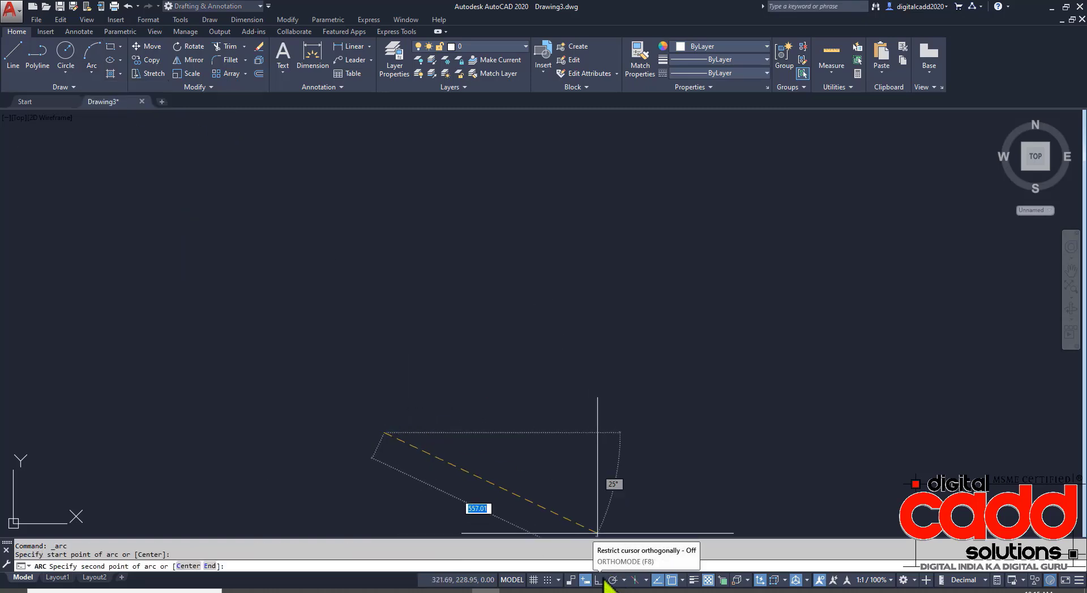
left_click(492, 350)
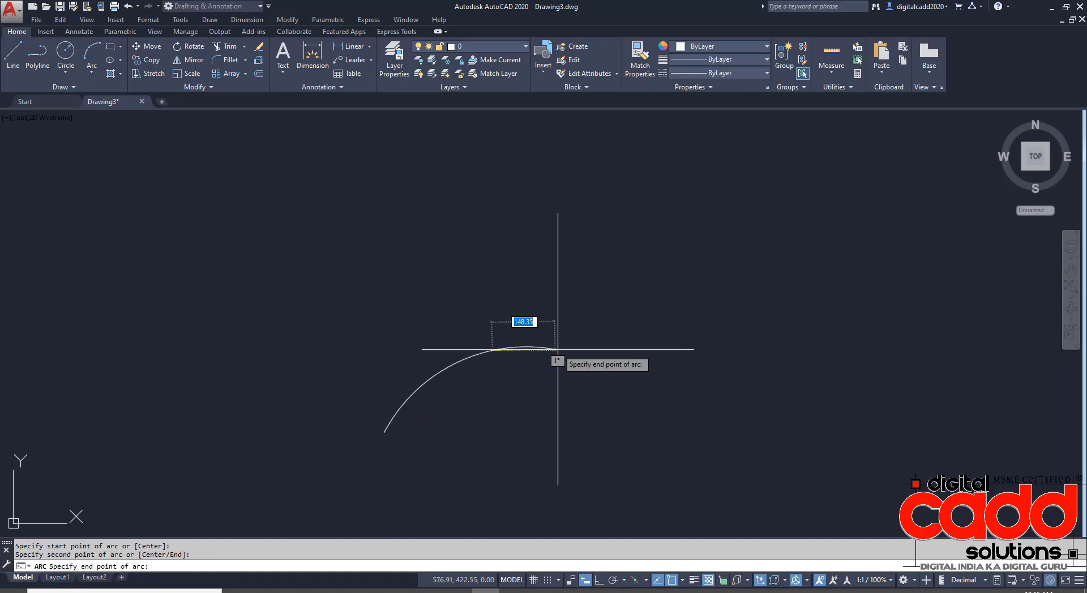
left_click(626, 420)
- Draw a Start, End, Radius arc of radius 600 from a point at the upper right to the first arc's right endpoint
middle_click_drag(719, 421, 387, 351)
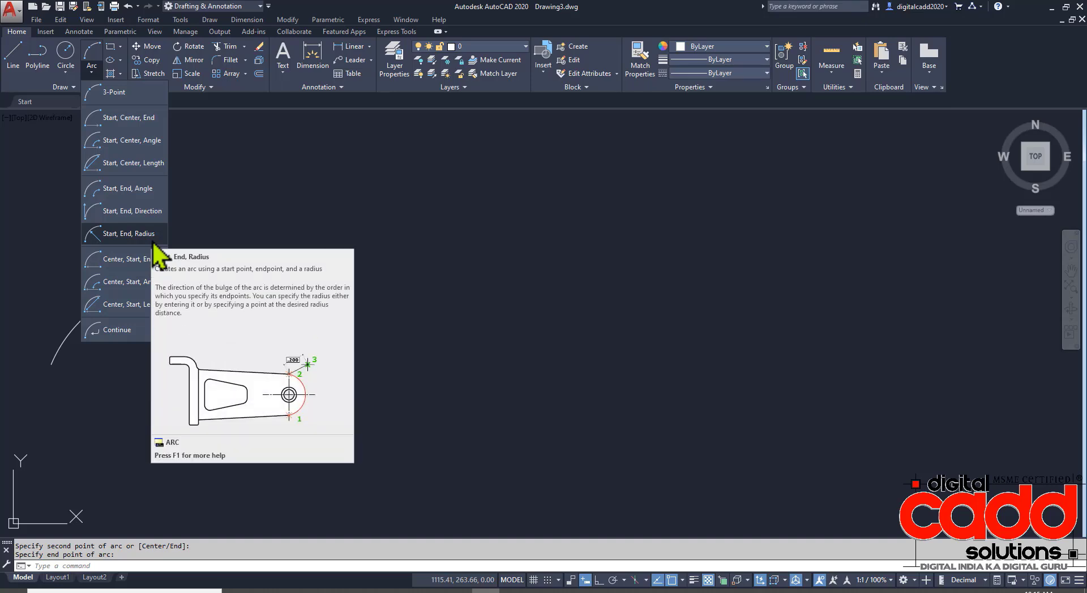
left_click(153, 233)
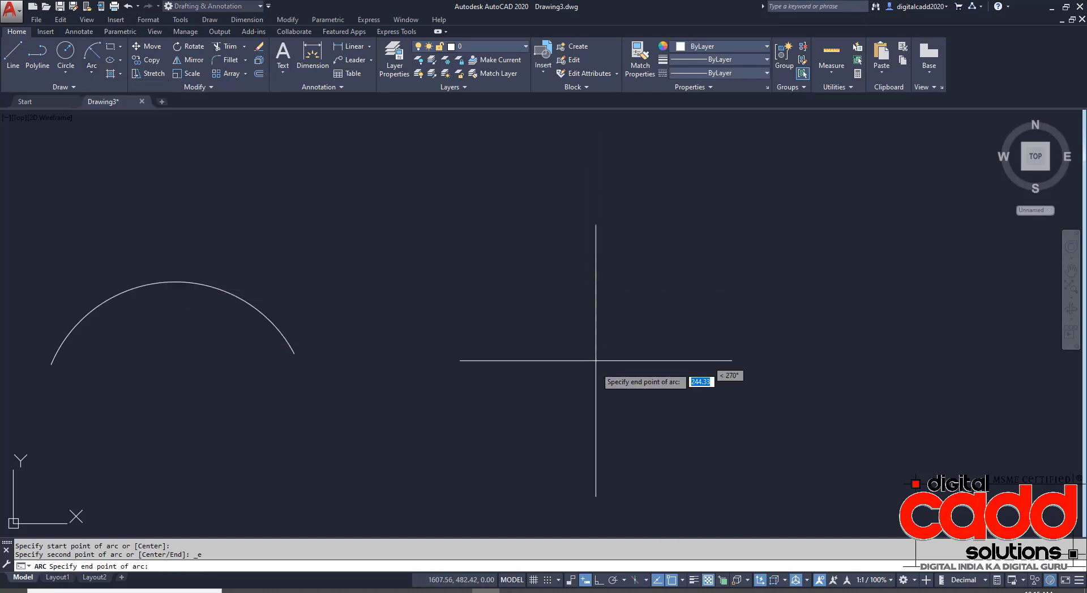
left_click(288, 353)
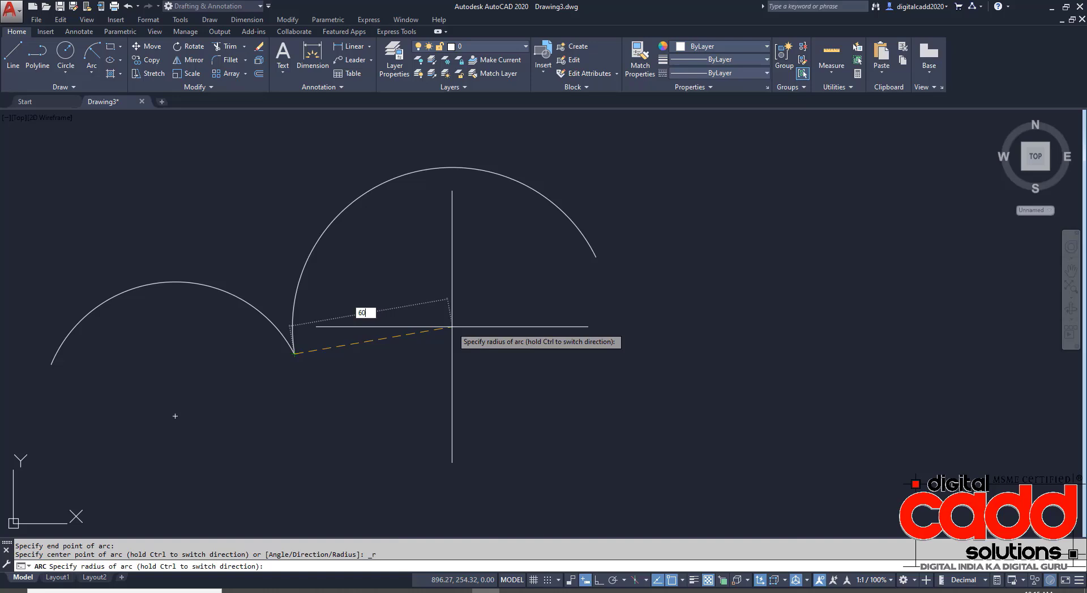
key("Return")
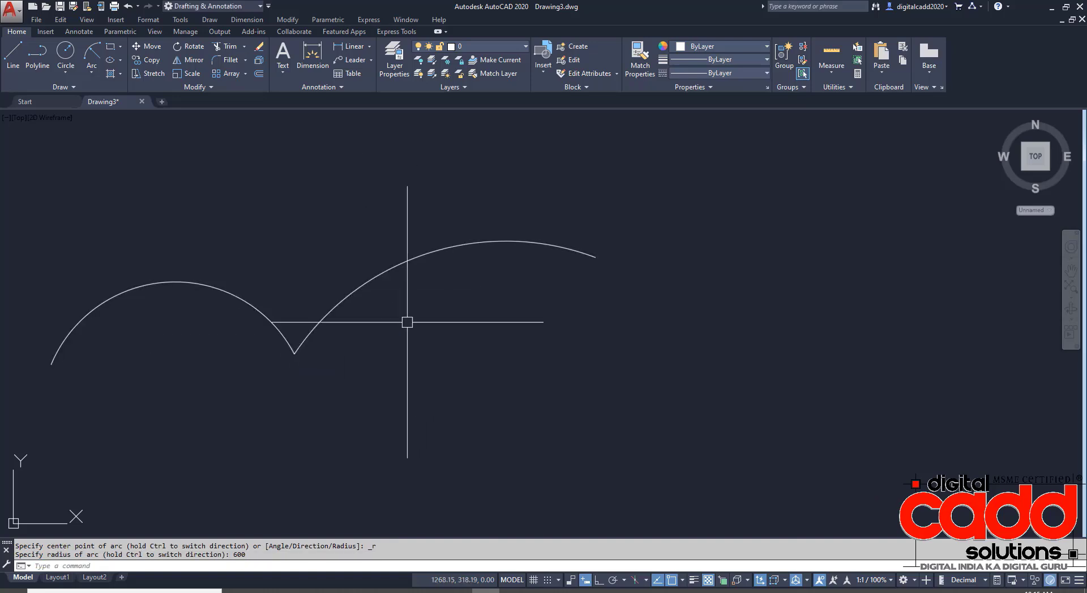
- Turn on Ortho mode to restrict drawing to horizontal and vertical directions
mouse_move(549, 365)
middle_mouse_down()
mouse_move(463, 279)
mouse_move(456, 294)
middle_mouse_up()
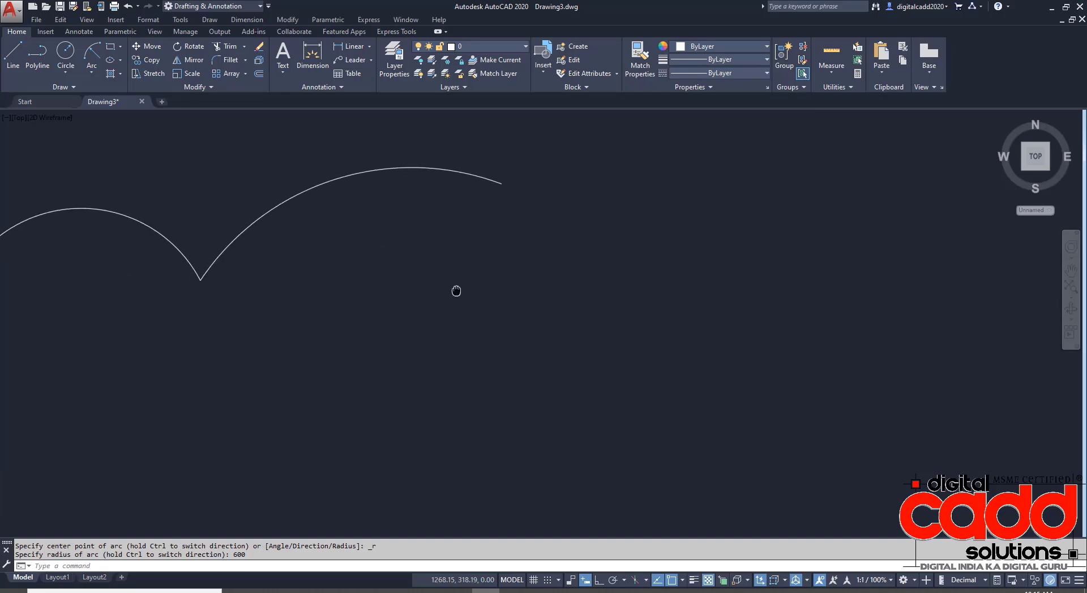
left_click(89, 74)
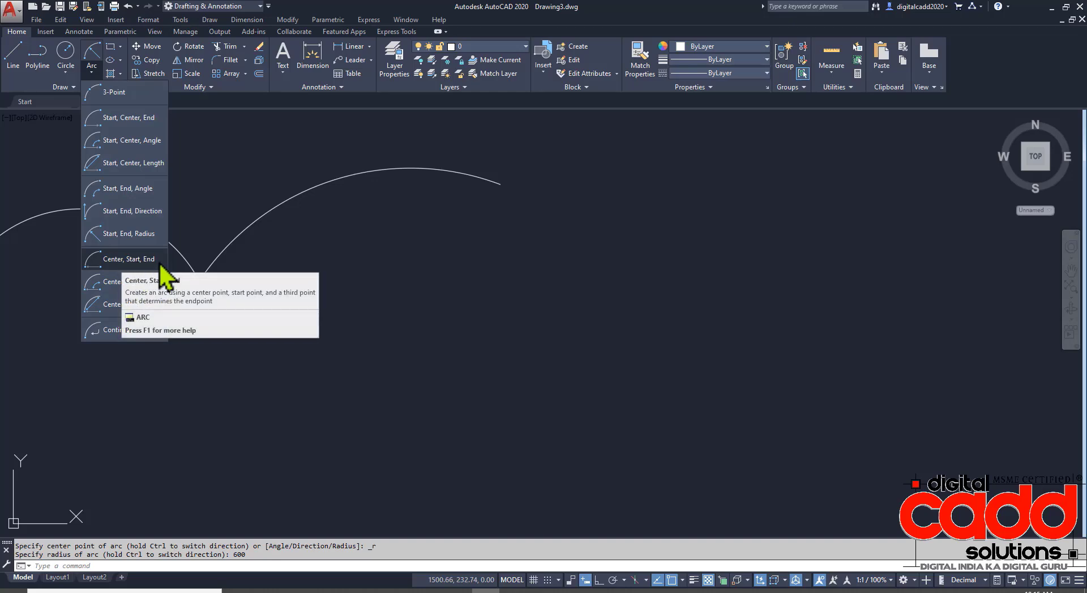
left_click(602, 414)
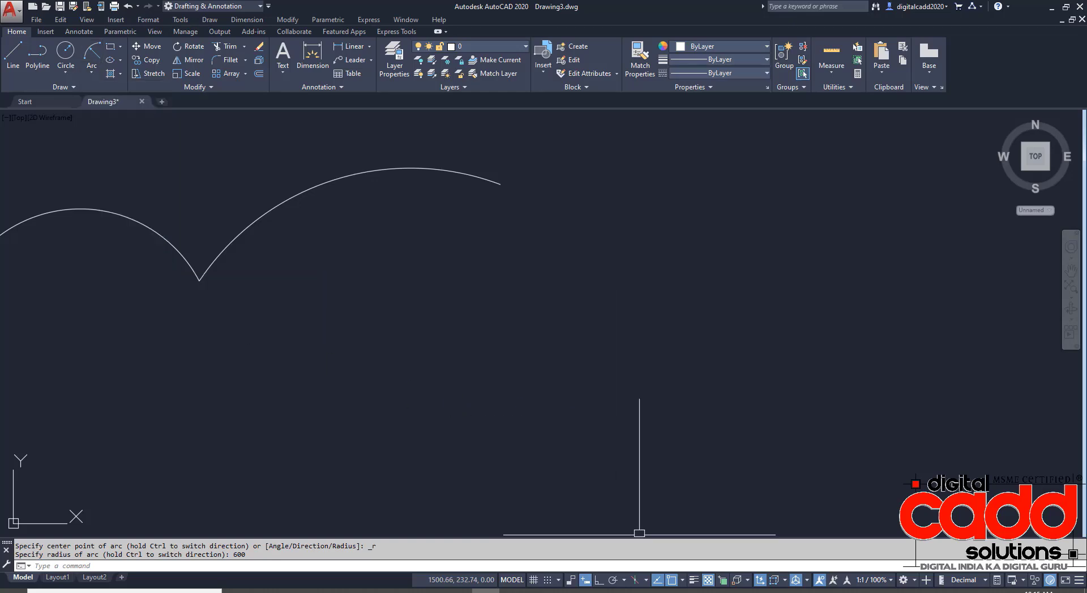
left_click(597, 581)
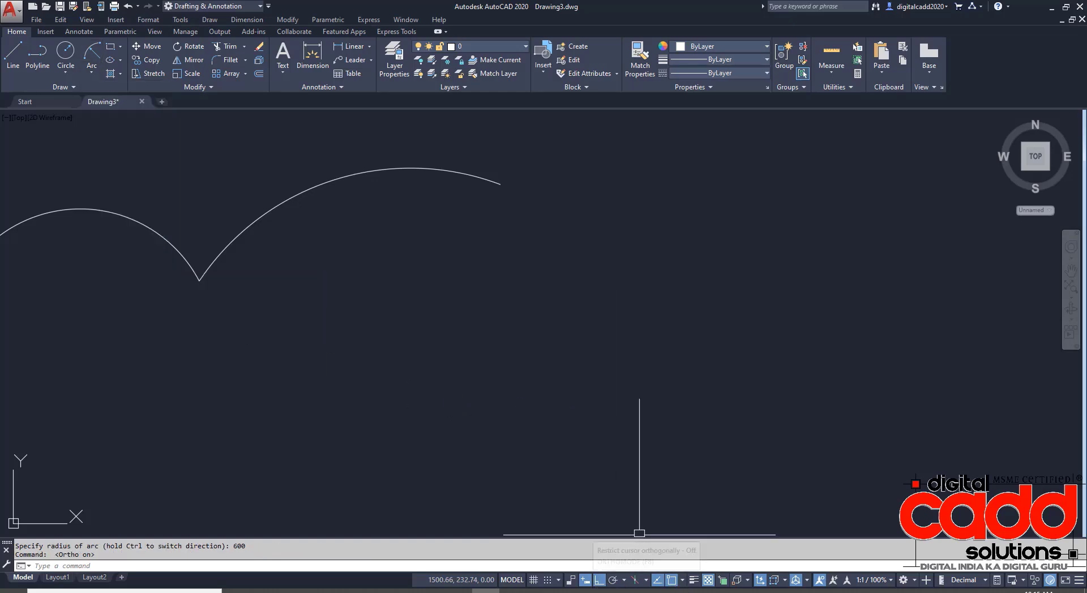
- Draw a horizontal line about 468 units long in the empty area below and beyond the two joined arcs
left_click(14, 56)
left_click(521, 385)
left_click(718, 388)
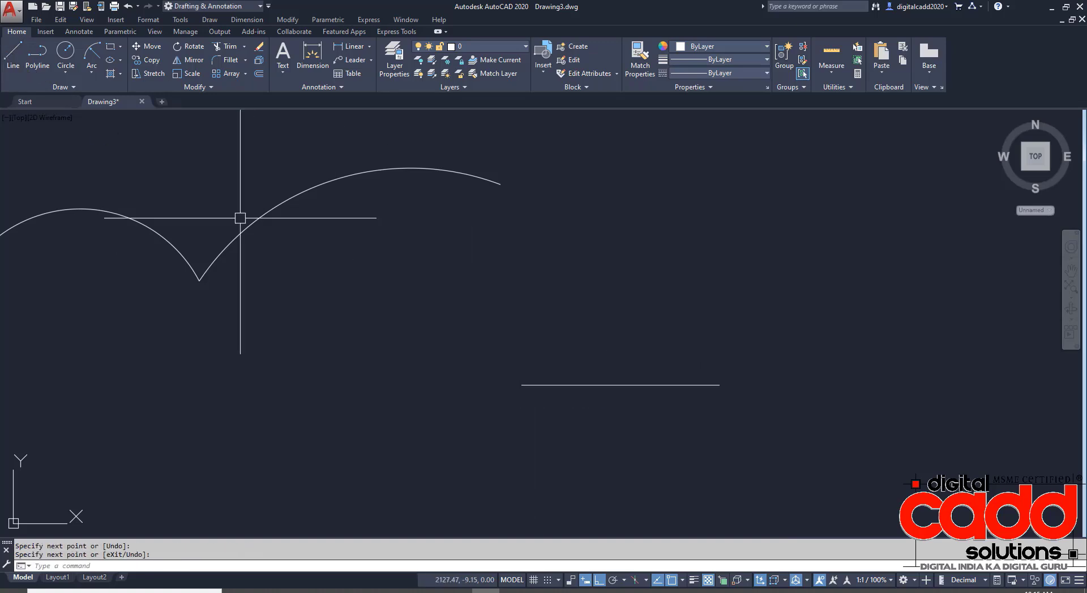
- Draw a Center, Start, End arc over the horizontal line, centred on its midpoint, from its right endpoint to its left endpoint
left_click(91, 71)
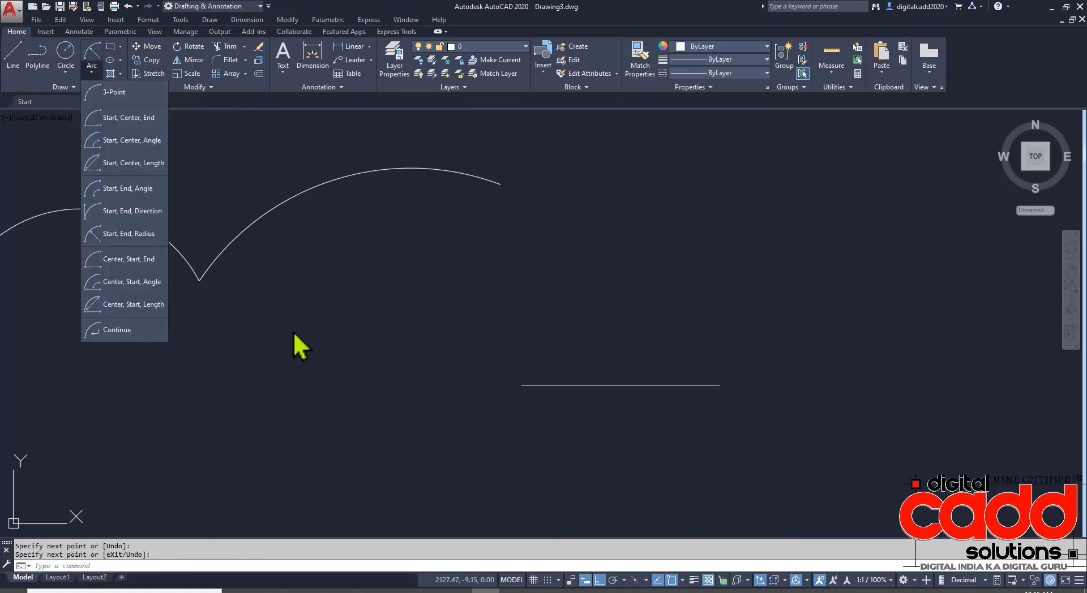
left_click(121, 262)
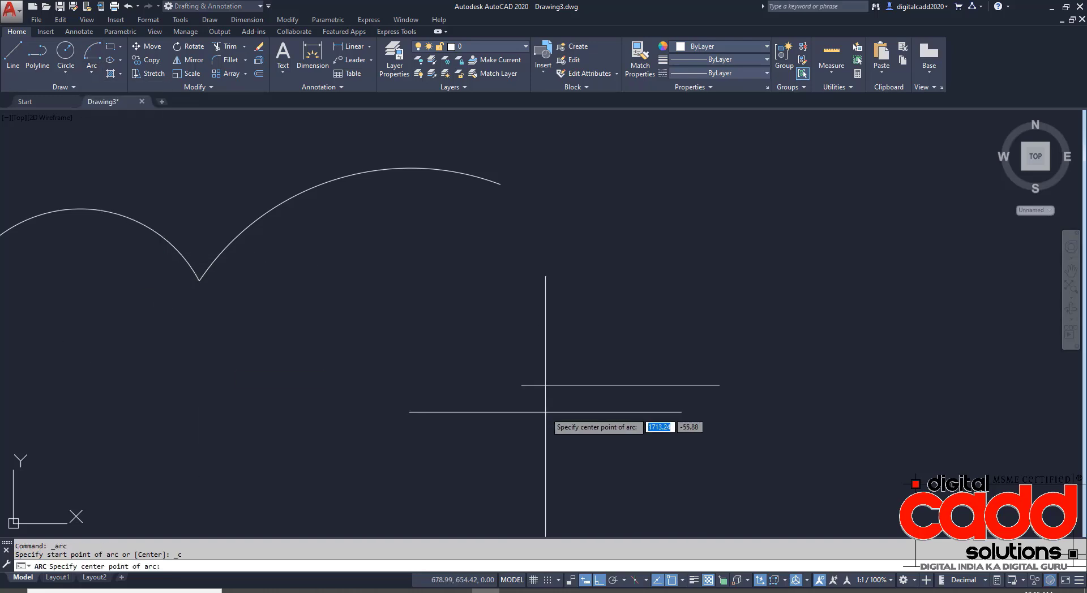
left_click(620, 385)
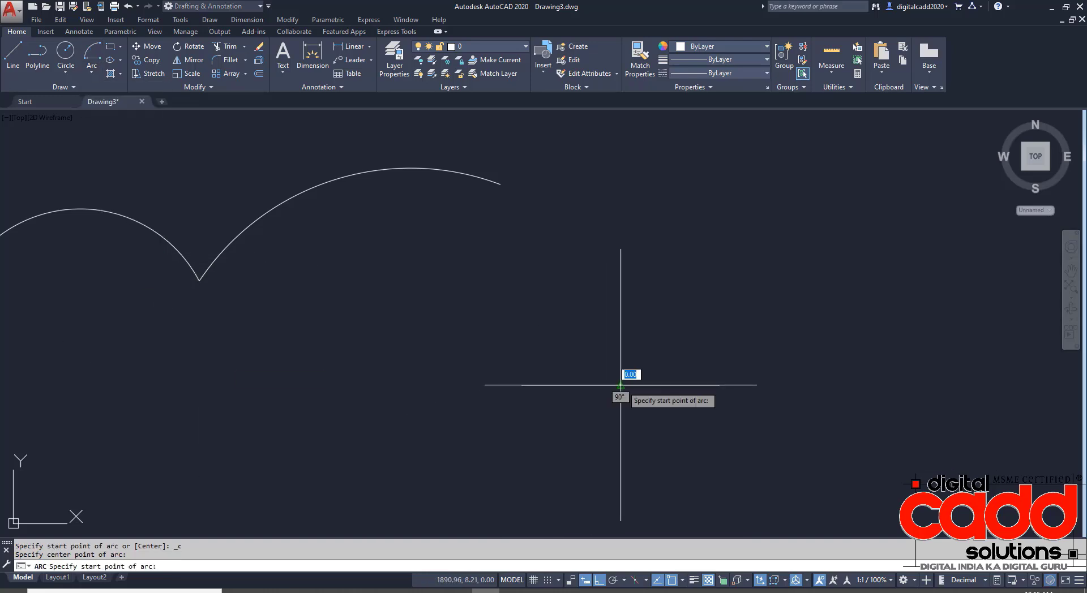
left_click(719, 385)
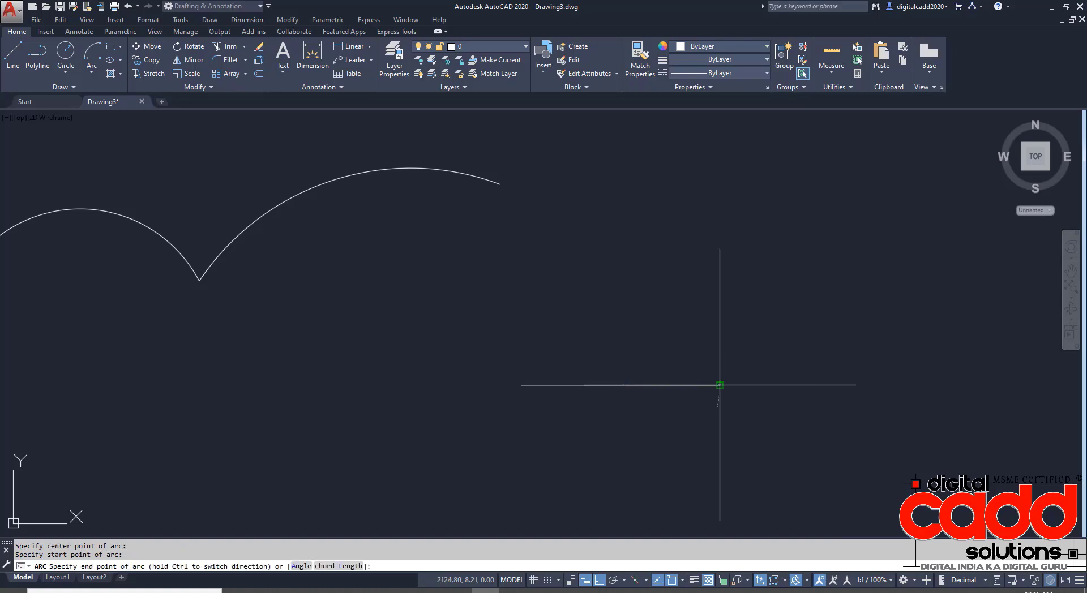
left_click(521, 385)
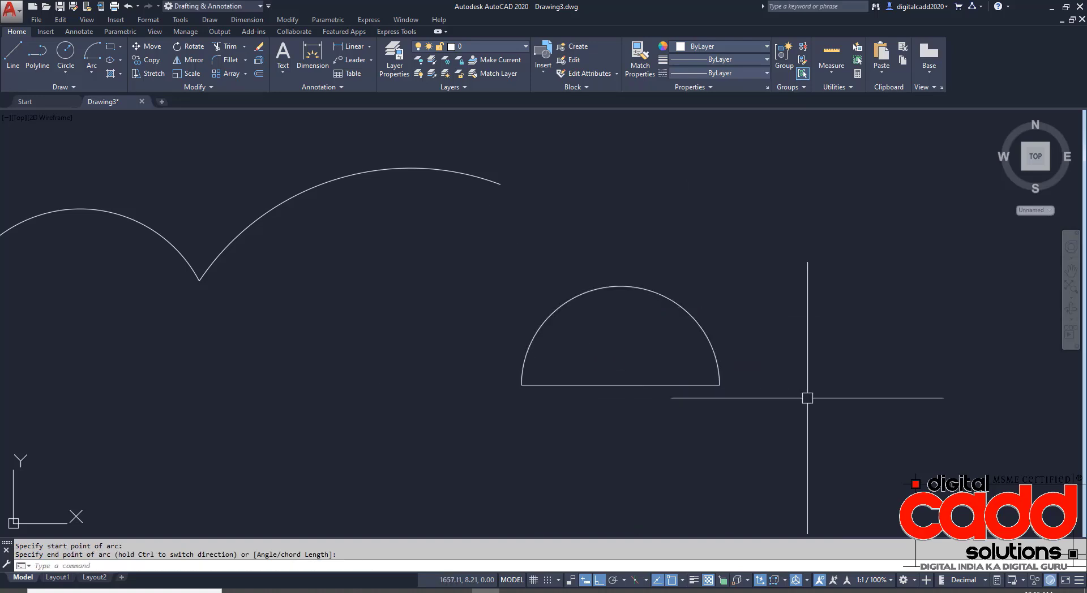
- Draw a separate upper semicircle with Center, Start, End in the empty space on the right, using a 150 start distance and 180° endpoint
middle_click_drag(805, 394, 461, 391)
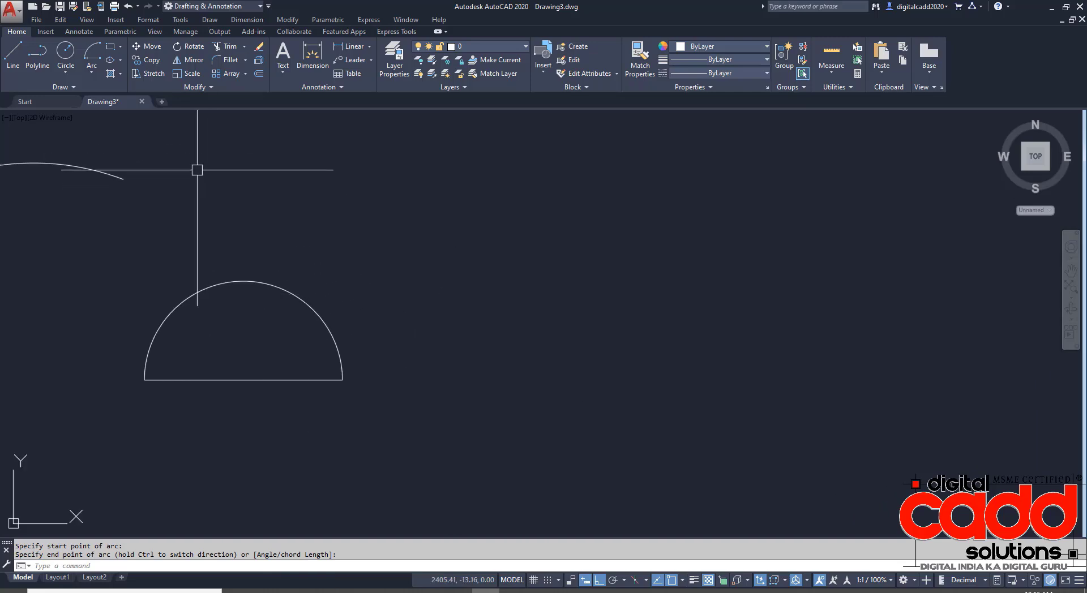
left_click(91, 72)
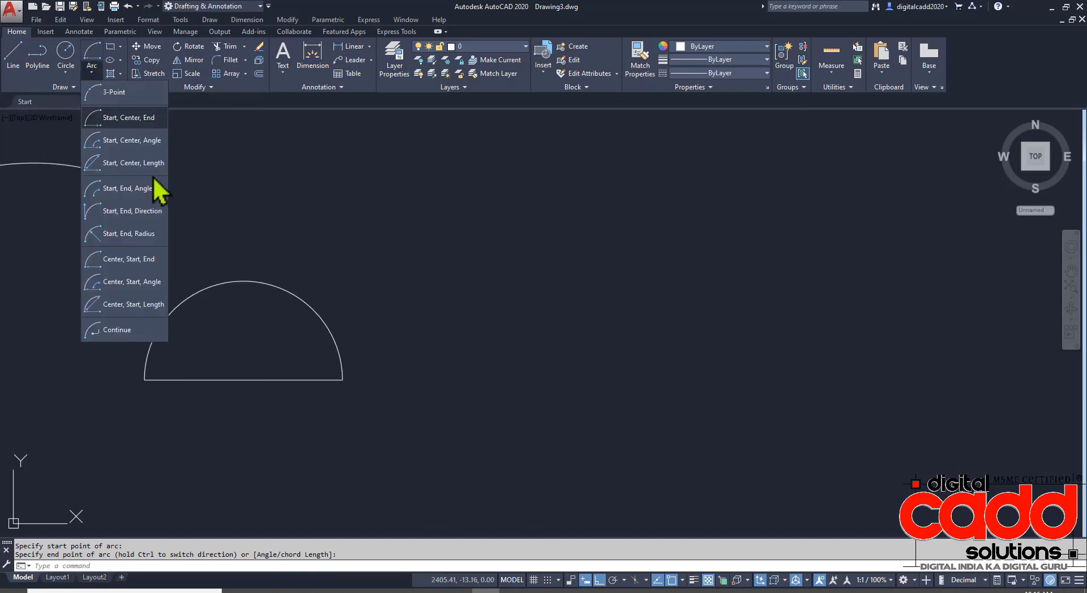
left_click(150, 261)
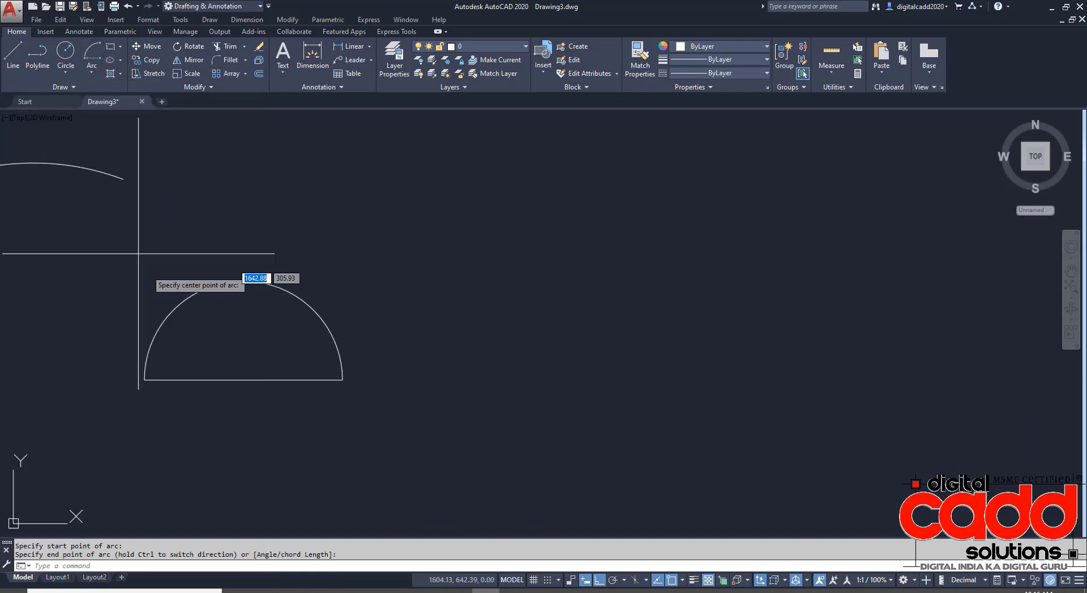
left_click(659, 360)
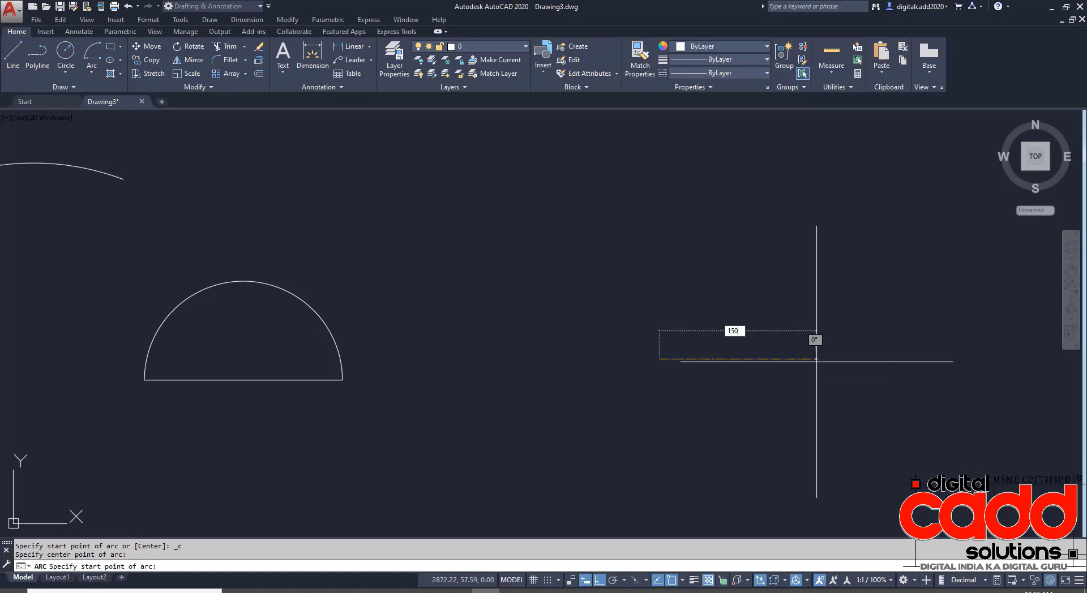
key("Return")
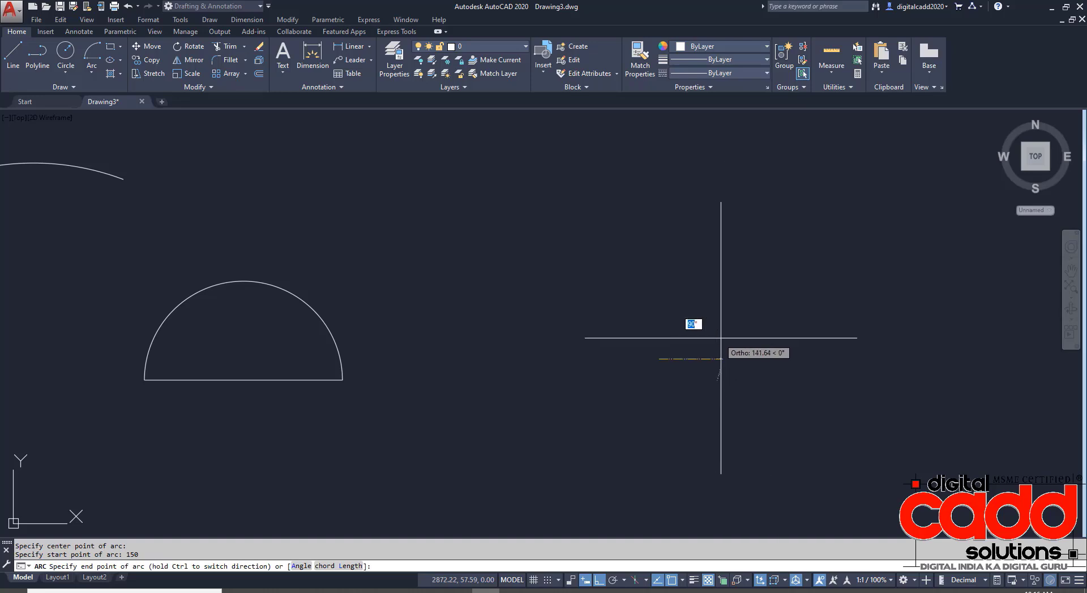
scroll(720, 338, "up", 4)
scroll(566, 289, "down", 2)
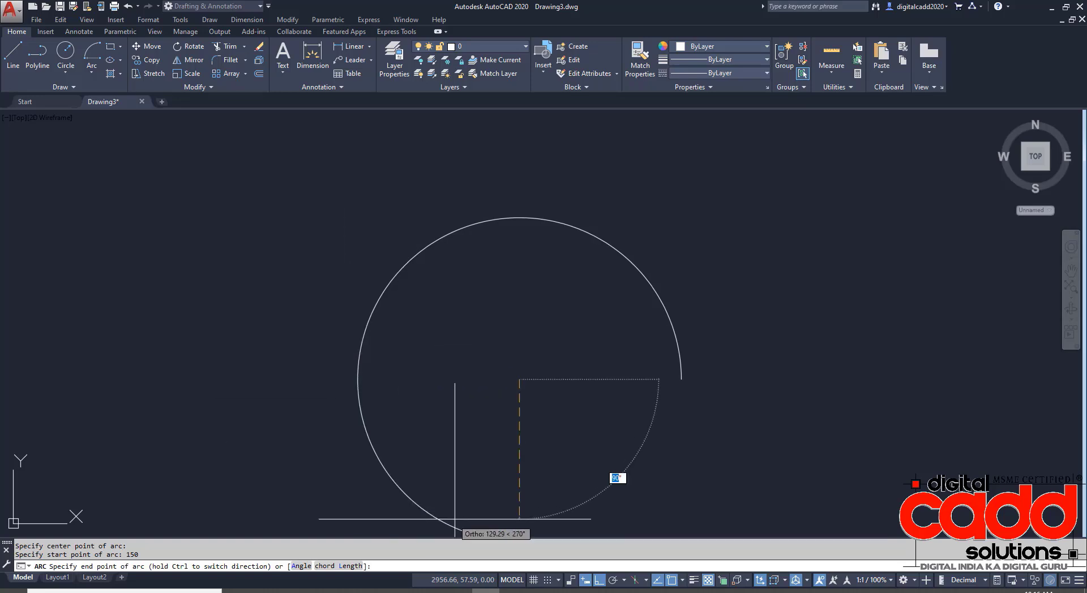
scroll(481, 453, "down", 2)
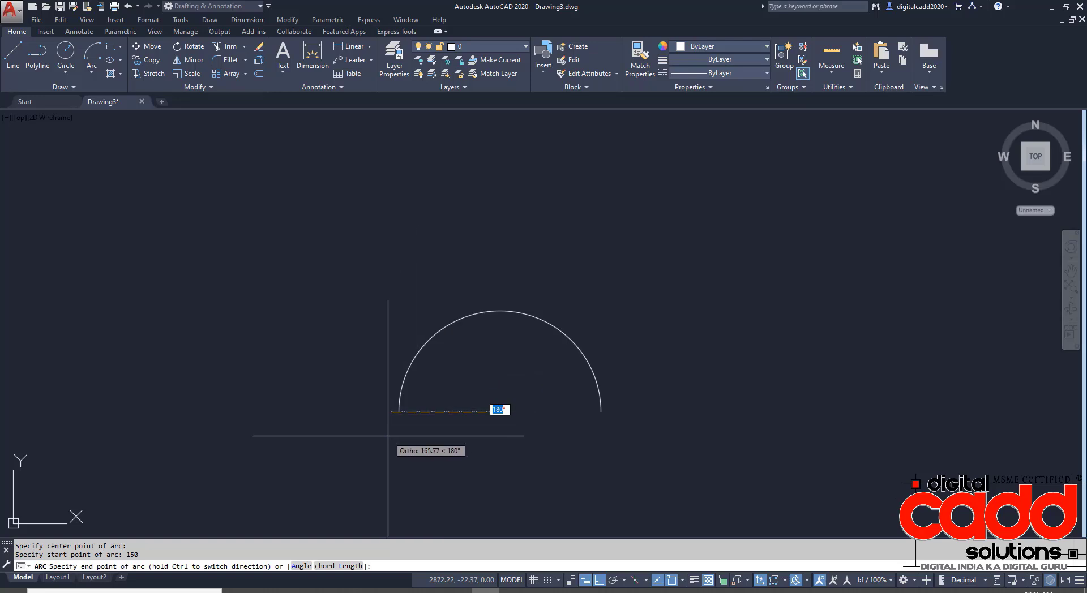
mouse_move(169, 560)
left_mouse_down()
mouse_move(192, 574)
mouse_move(299, 577)
left_mouse_up()
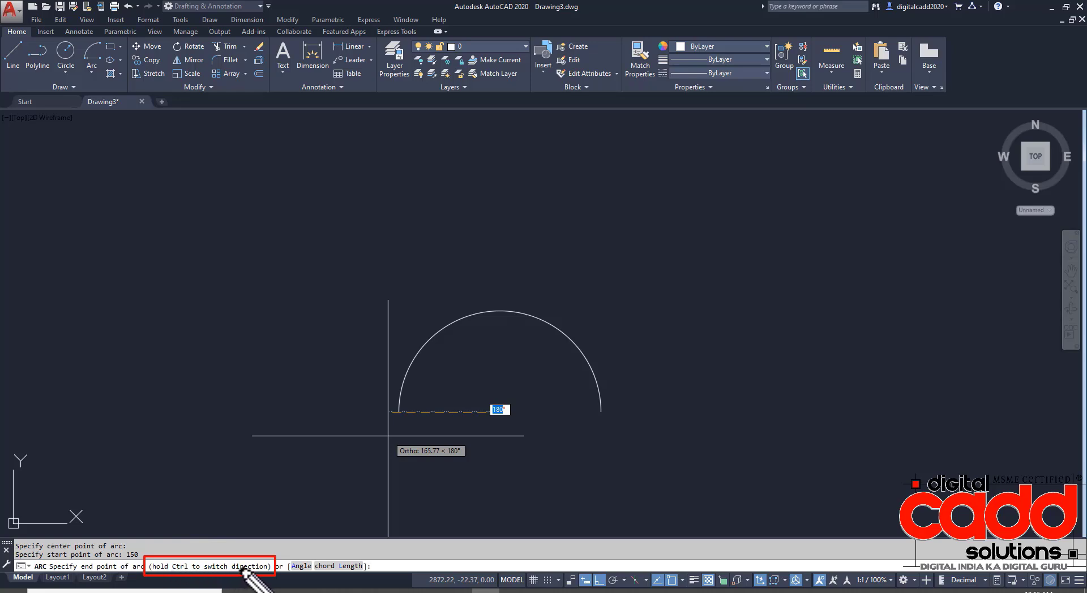
left_click_drag(432, 446, 456, 459)
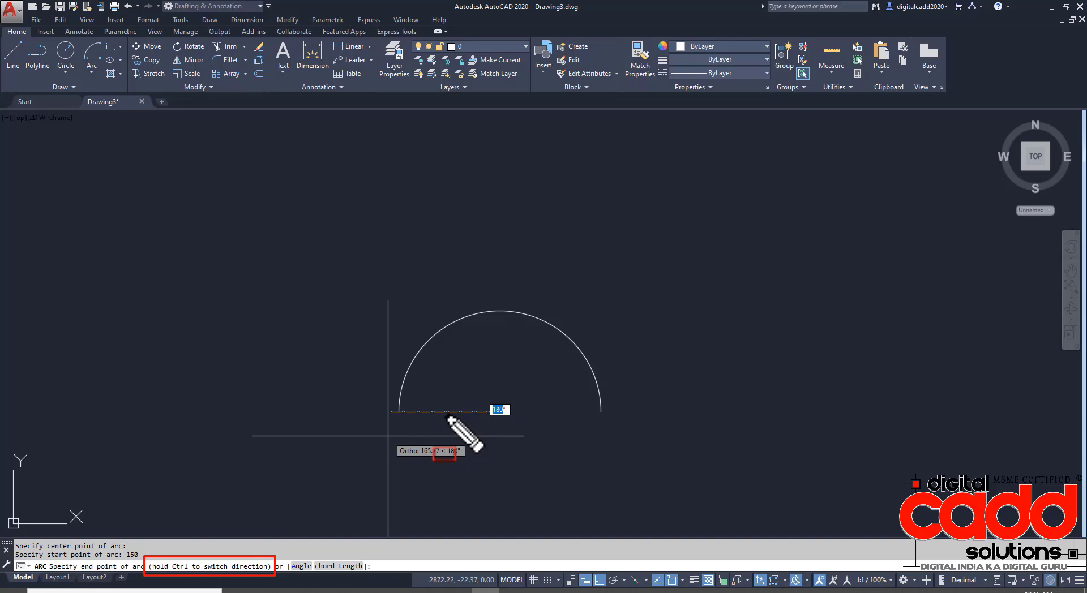
key("Escape")
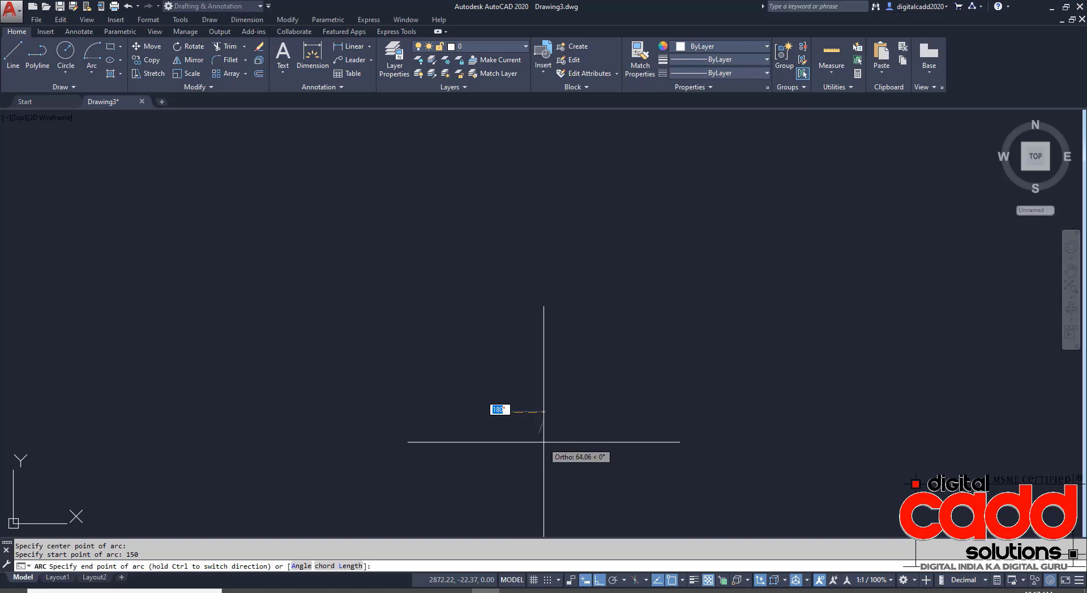
key("Return")
- Use the Continue arc option to add a smaller downward tangent arc extending left from the 150-radius semicircle's left end
middle_click_drag(677, 464, 425, 391)
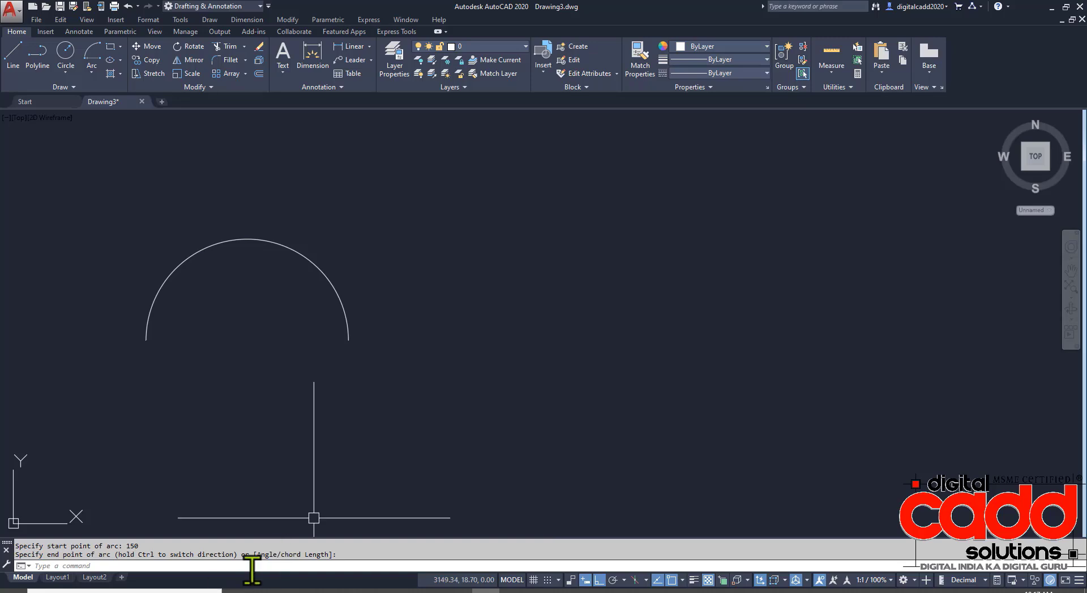
left_click(91, 72)
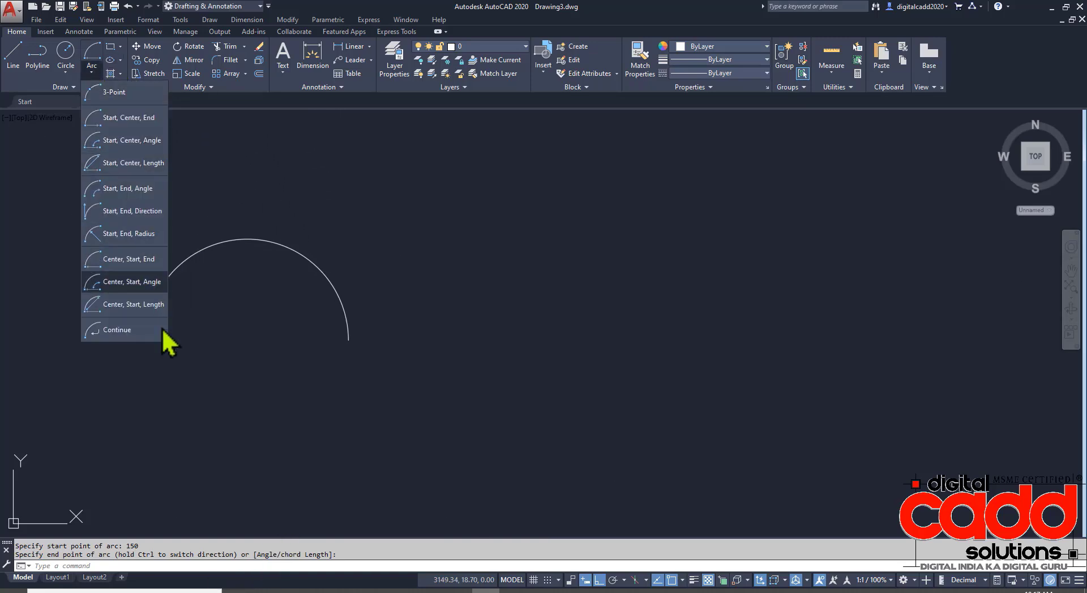
left_click(146, 331)
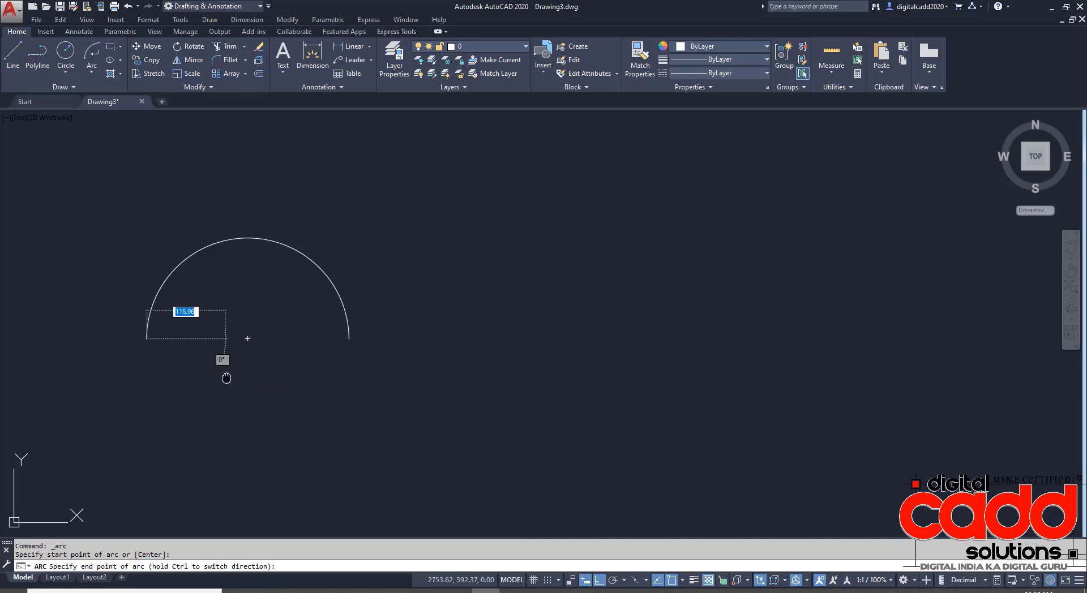
middle_click_drag(225, 378, 632, 330)
key("Return")
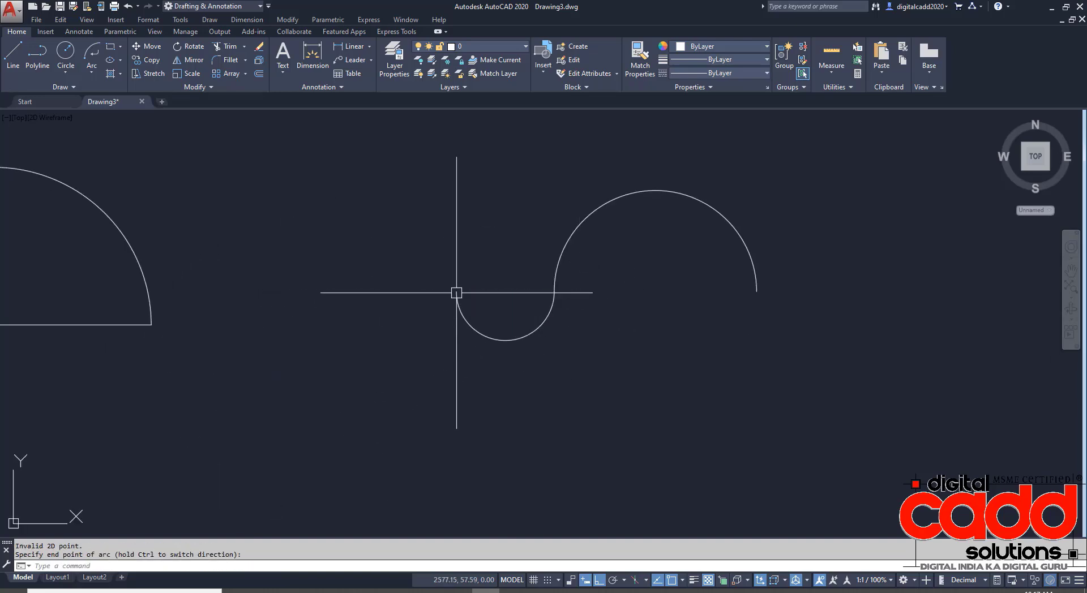
left_click(456, 292)
- Extend the wave leftward with three more continued tangent arcs alternating upward, downward and upward, all ending on the same horizontal level
key("Return")
key("Return")
left_click(280, 300)
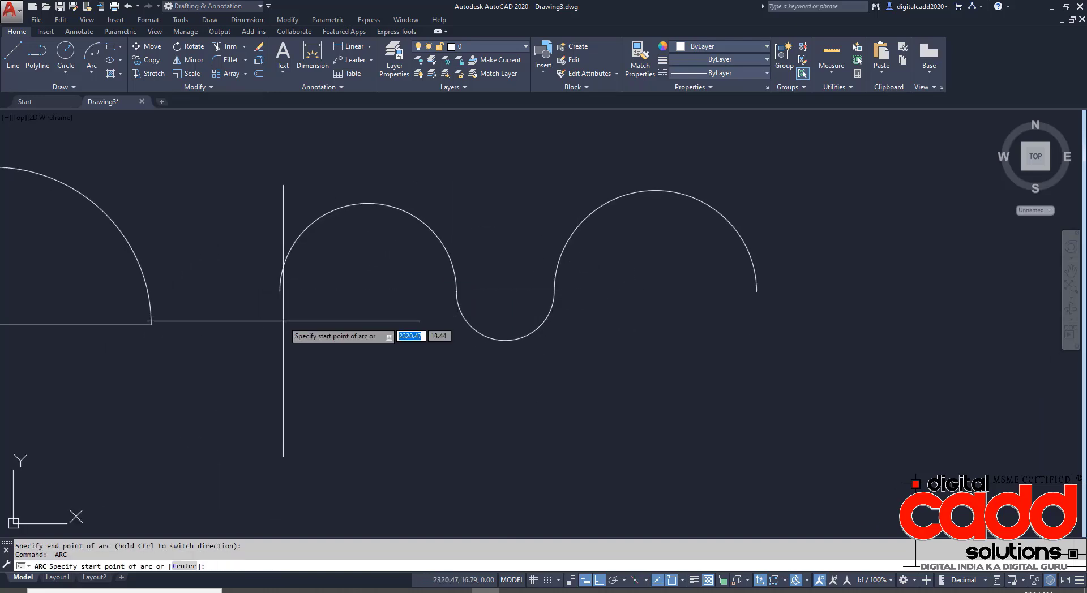
key("Return")
key("Return")
left_click(195, 292)
key("Return")
key("Return")
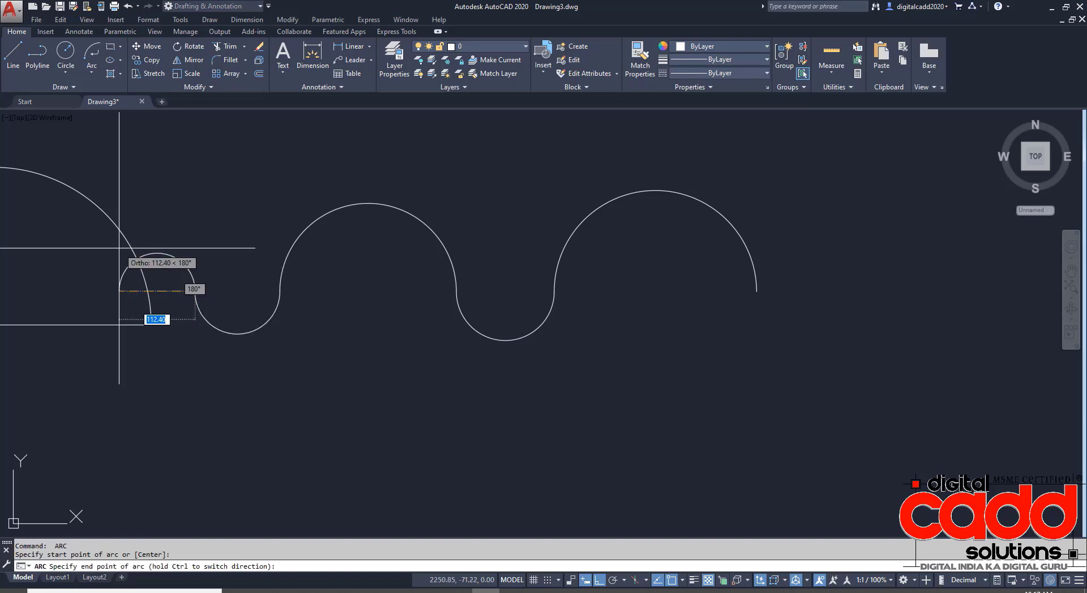
left_click(98, 292)
- Erase the semicircle and its horizontal base line that overlap the left end of the wave
scroll(360, 352, "down", 4)
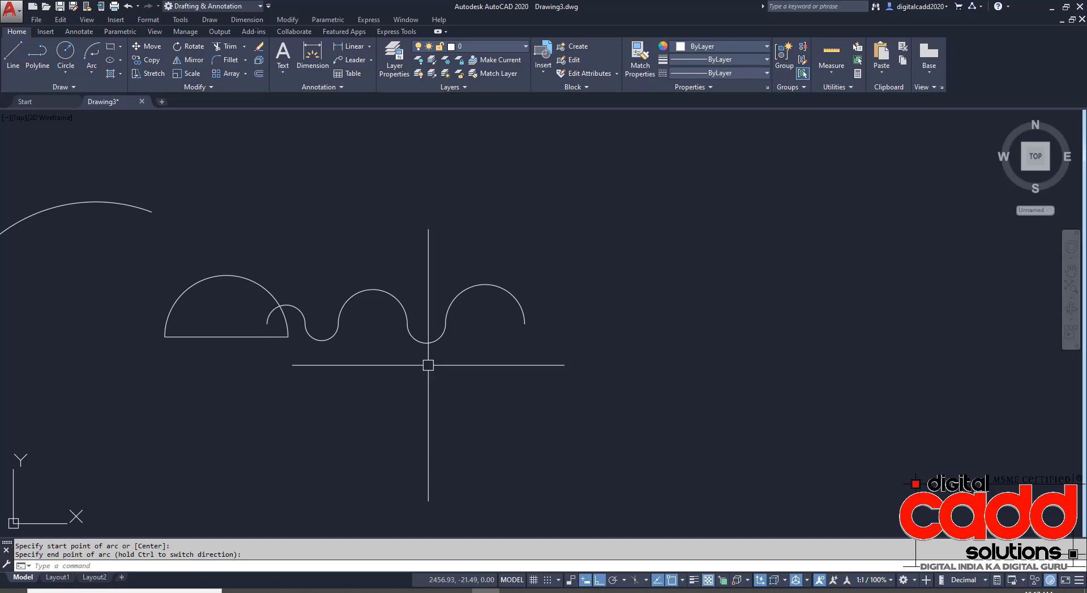
left_click(121, 259)
left_click(297, 374)
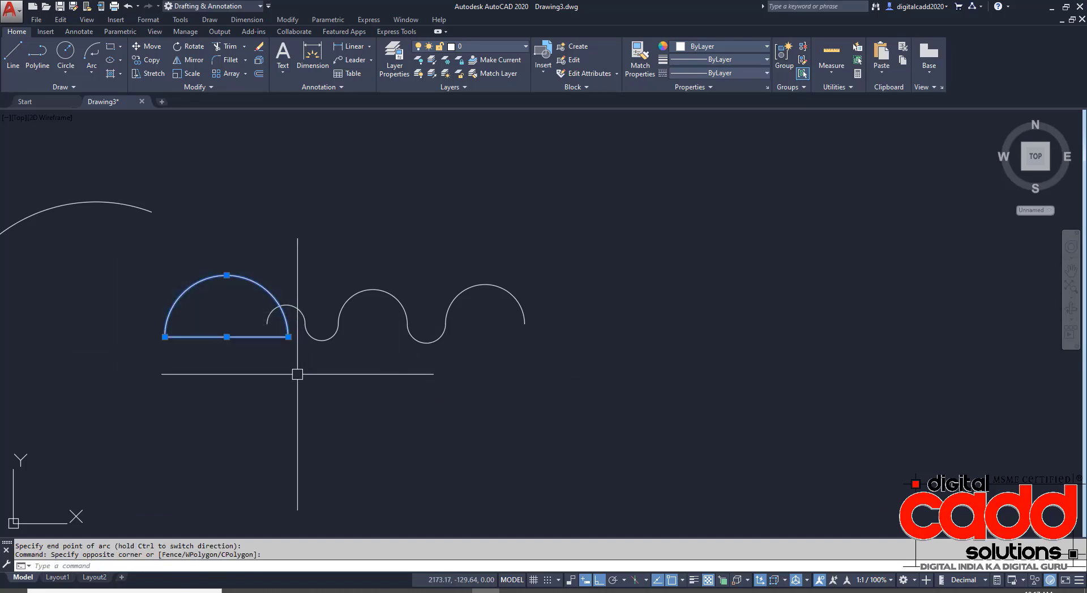
key("Delete")
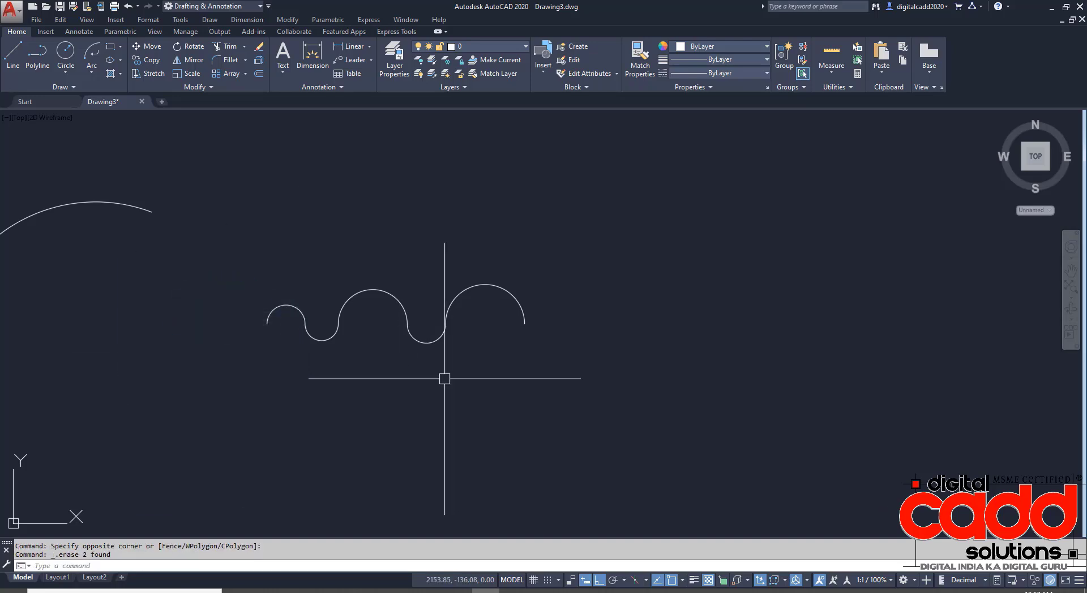
- Continue from the wave's left end with a large downward tangent arc that passes beneath it and ends beyond its right end
scroll(443, 352, "up", 2)
middle_click_drag(443, 352, 429, 323)
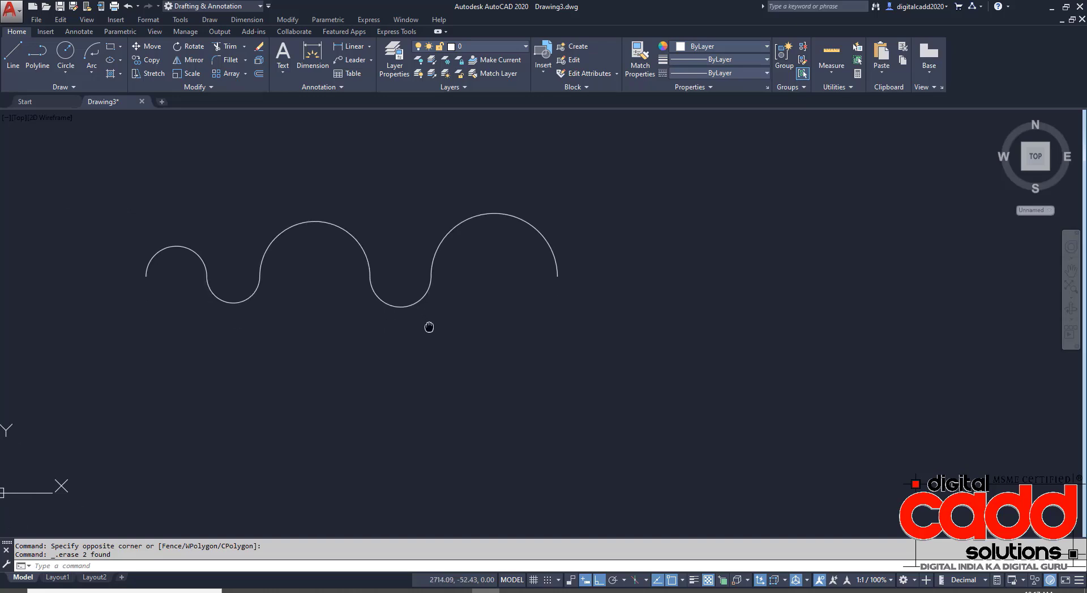
left_click(91, 73)
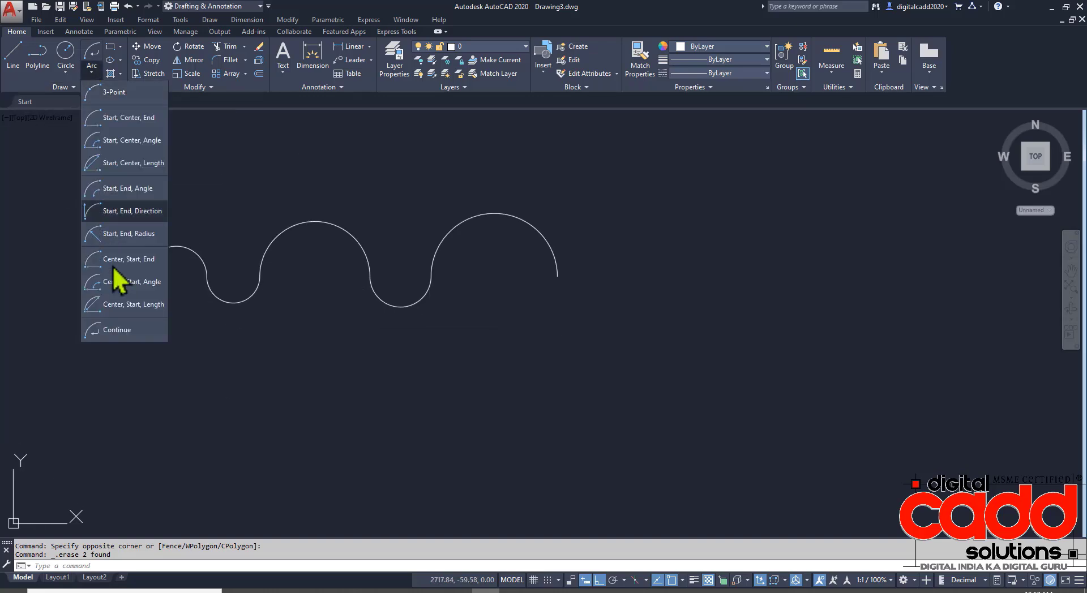
left_click(125, 334)
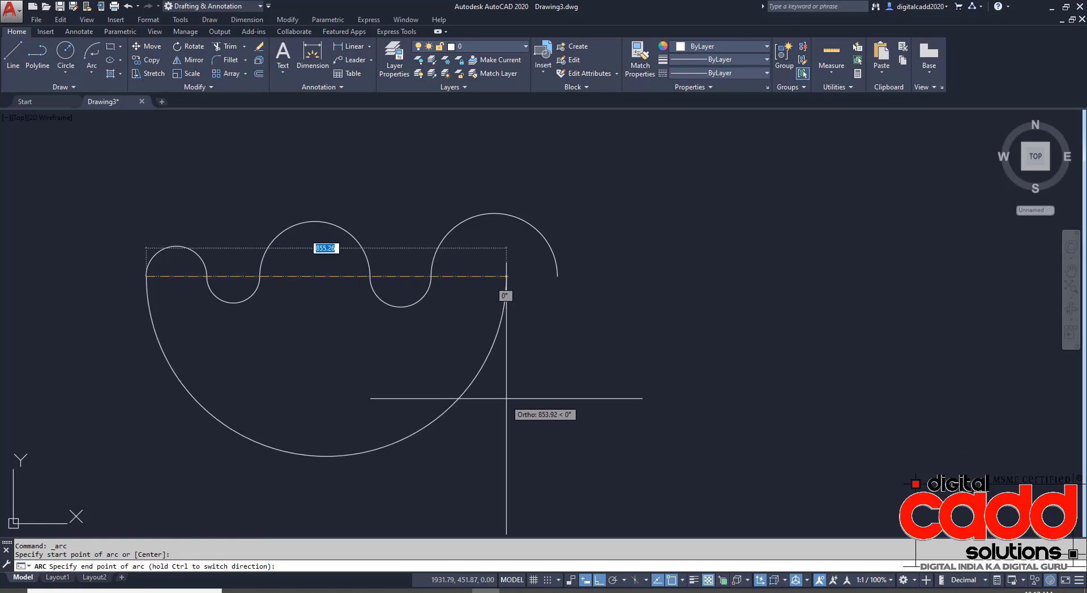
scroll(548, 360, "down", 4)
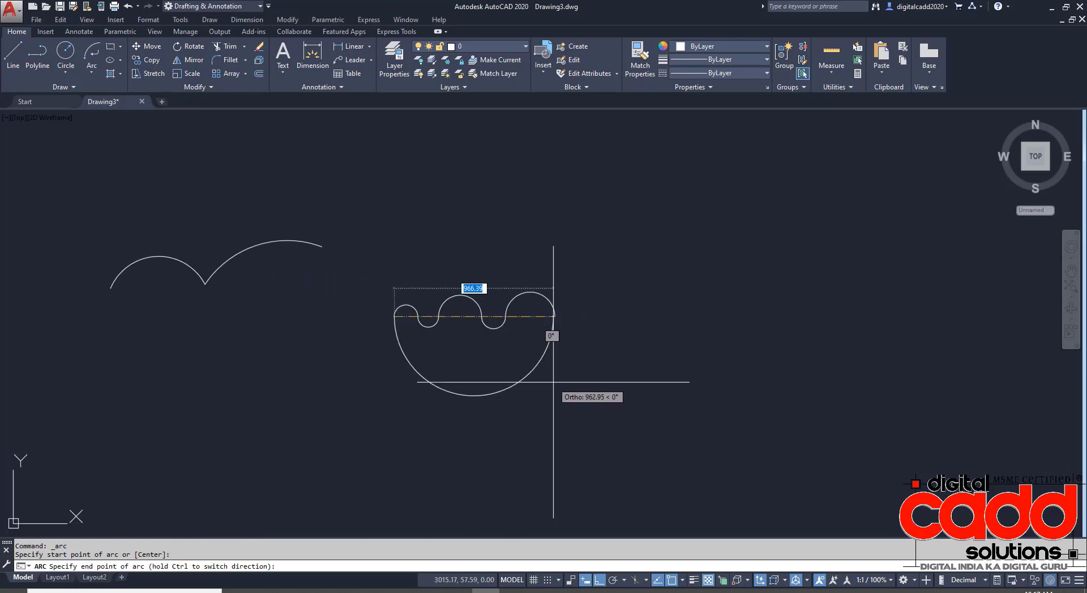
left_click(620, 318)
- Extend the large downward arc rightward with two continued tangent arcs, one upward and one downward, ending on the same horizontal level
key("Return")
key("Return")
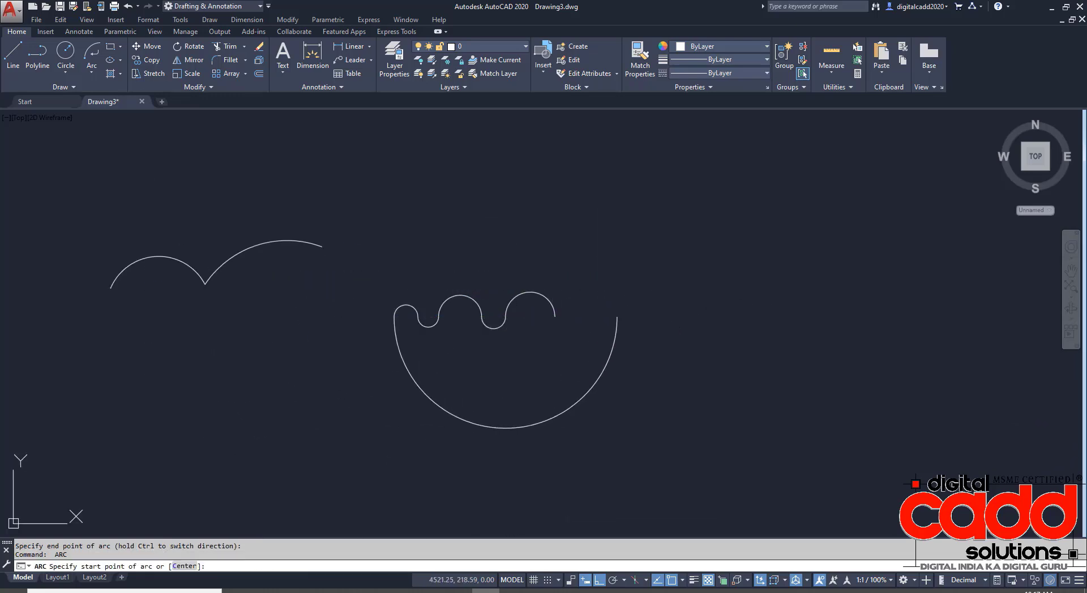
left_click(775, 312)
key("Return")
key("Return")
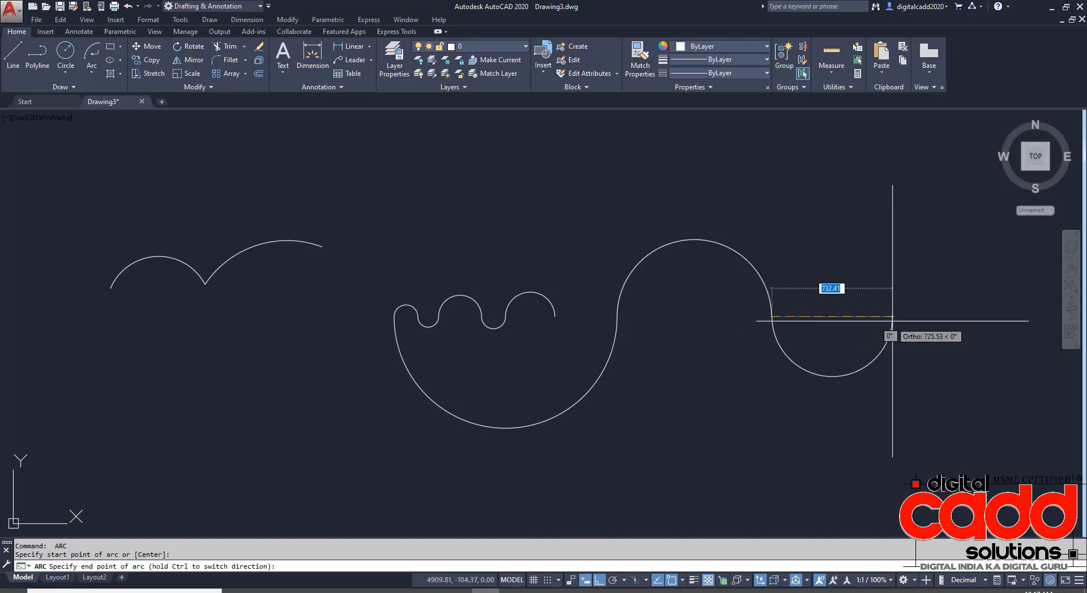
left_click(913, 317)
middle_click_drag(813, 399, 720, 394)
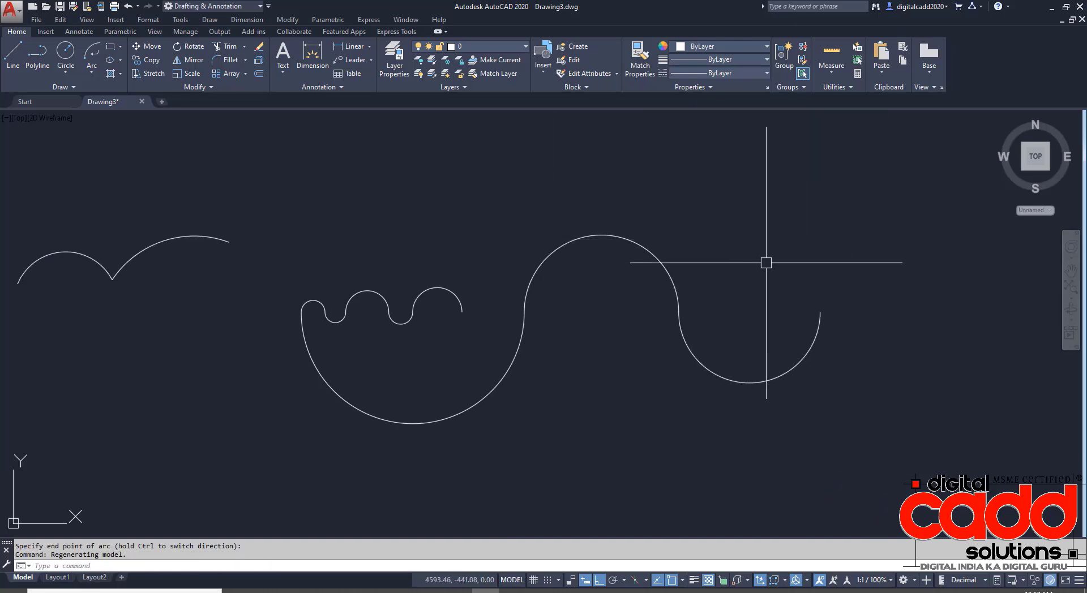
left_click(93, 77)
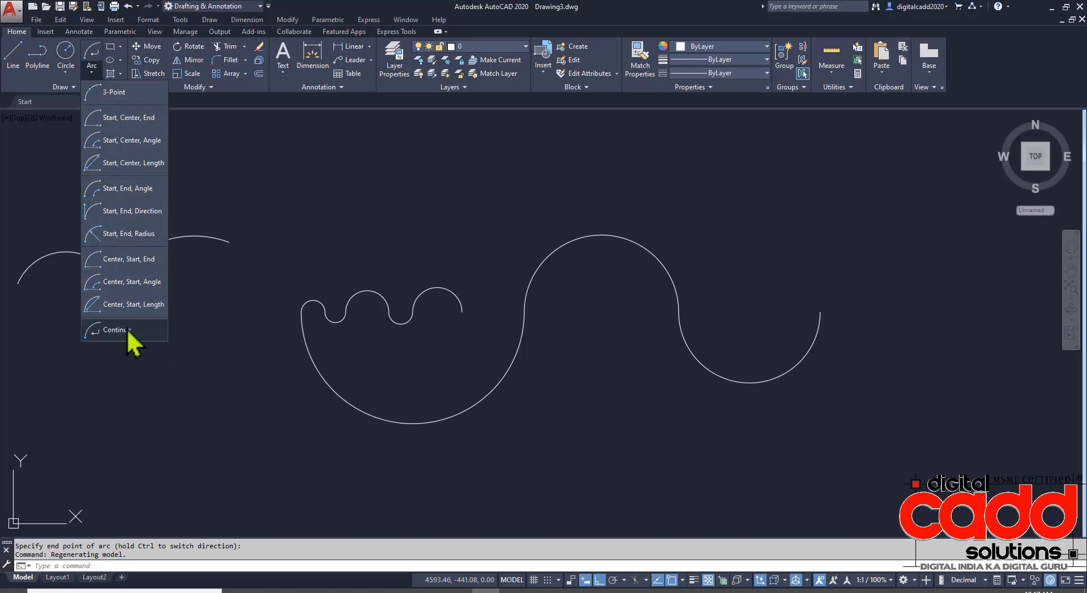
left_click(760, 406)
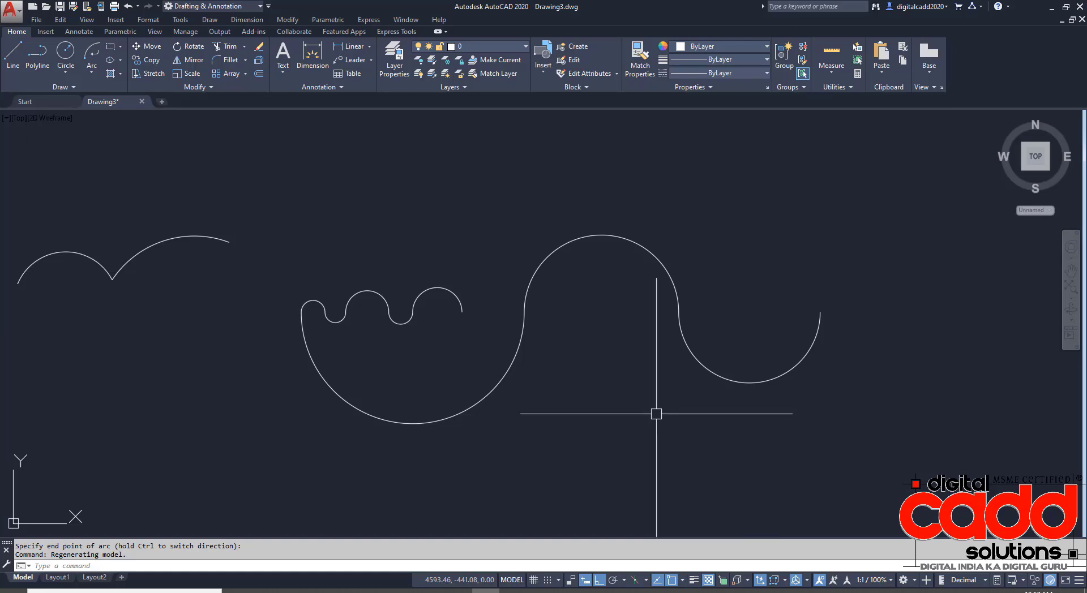
- Erase all the arcs in the drawing
scroll(833, 461, "down", 2)
left_click(832, 469)
left_click(261, 244)
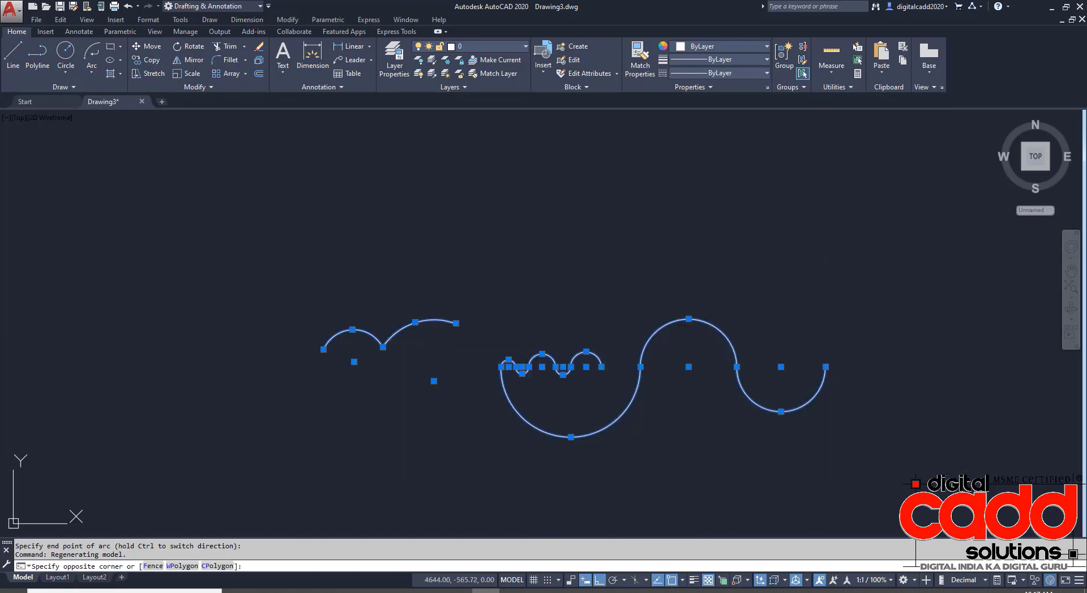
key("Delete")
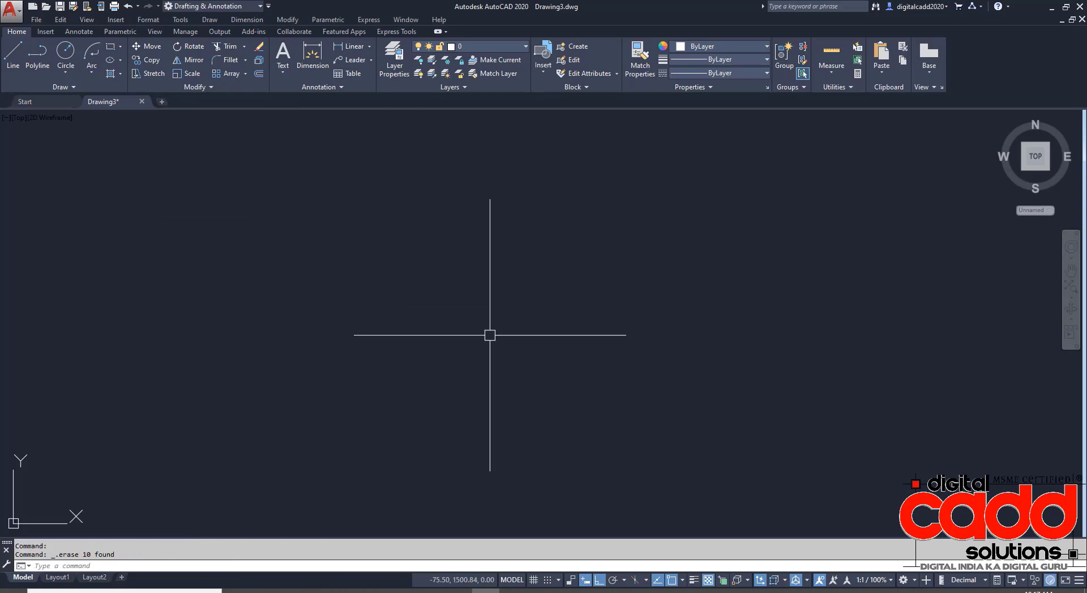
- Draw a rectangle 60 wide and 80 high from its lower-left corner
left_click(120, 47)
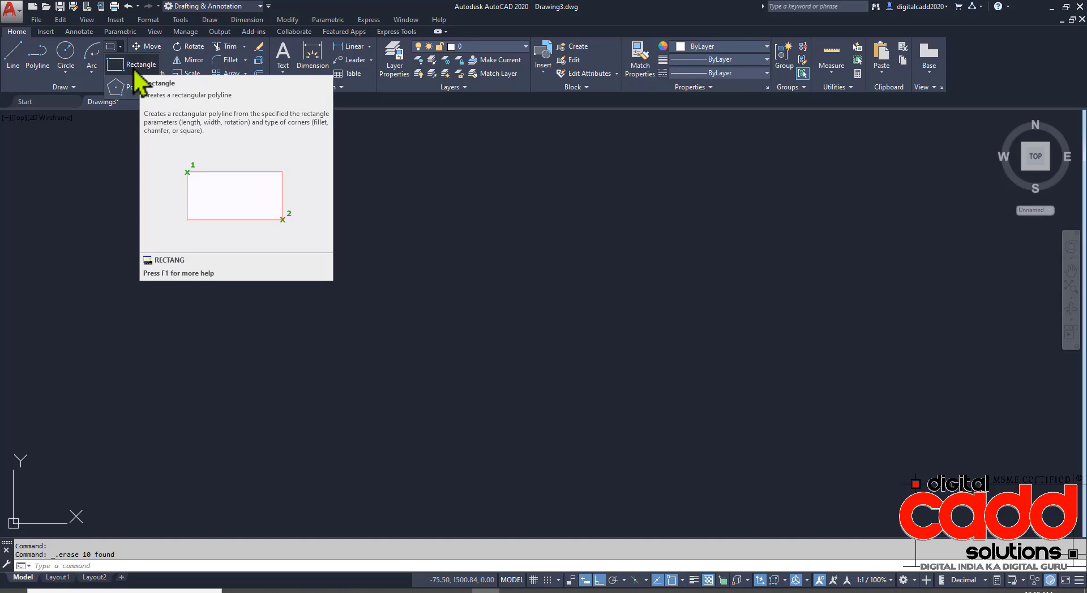
left_click(125, 67)
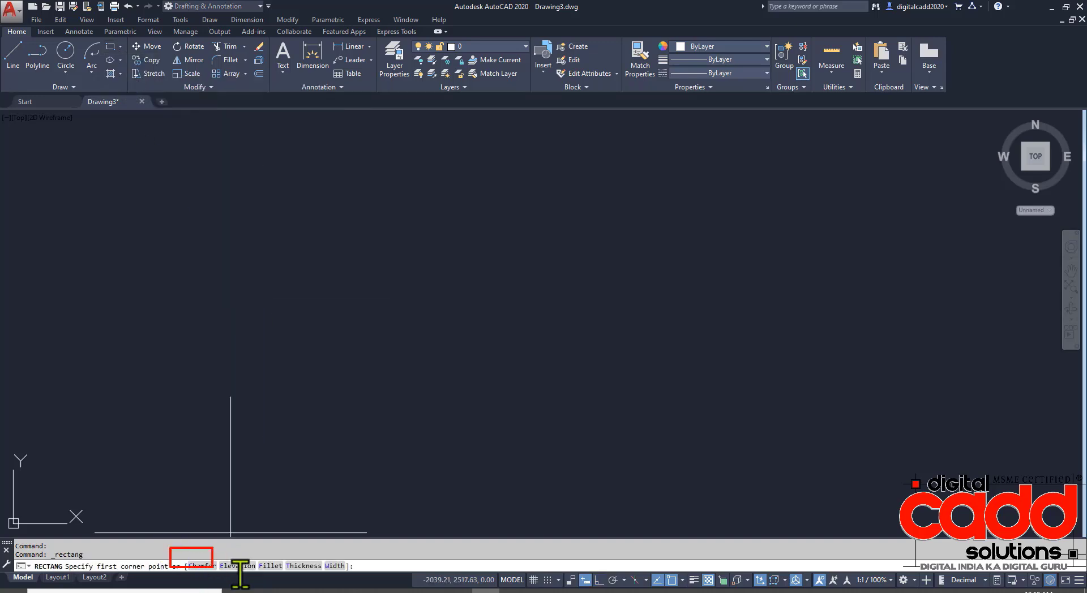
left_click_drag(241, 574, 364, 574)
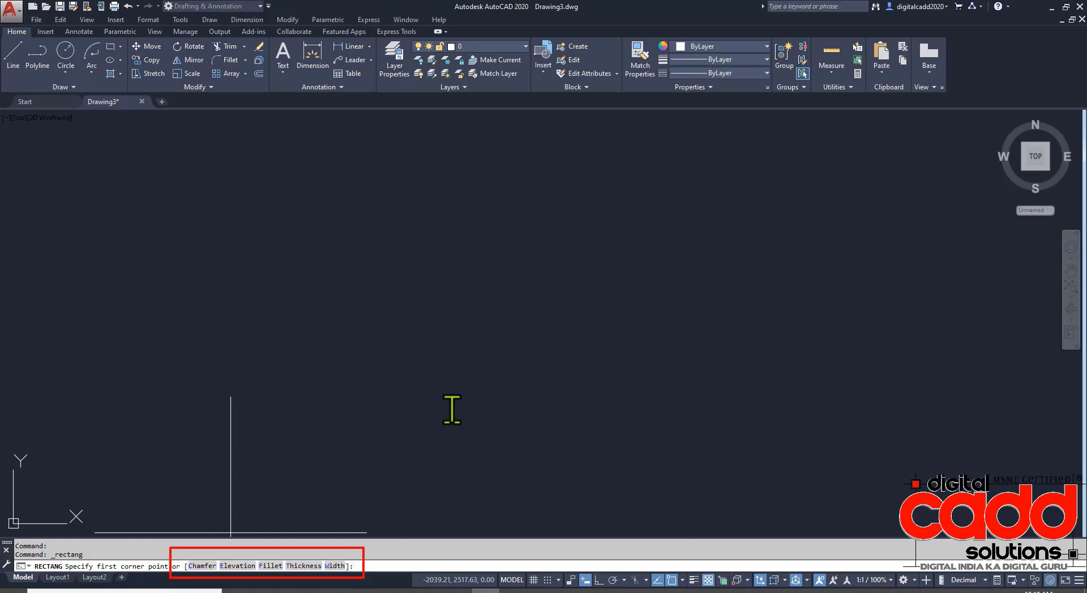
left_click_drag(439, 226, 612, 427)
key("Escape")
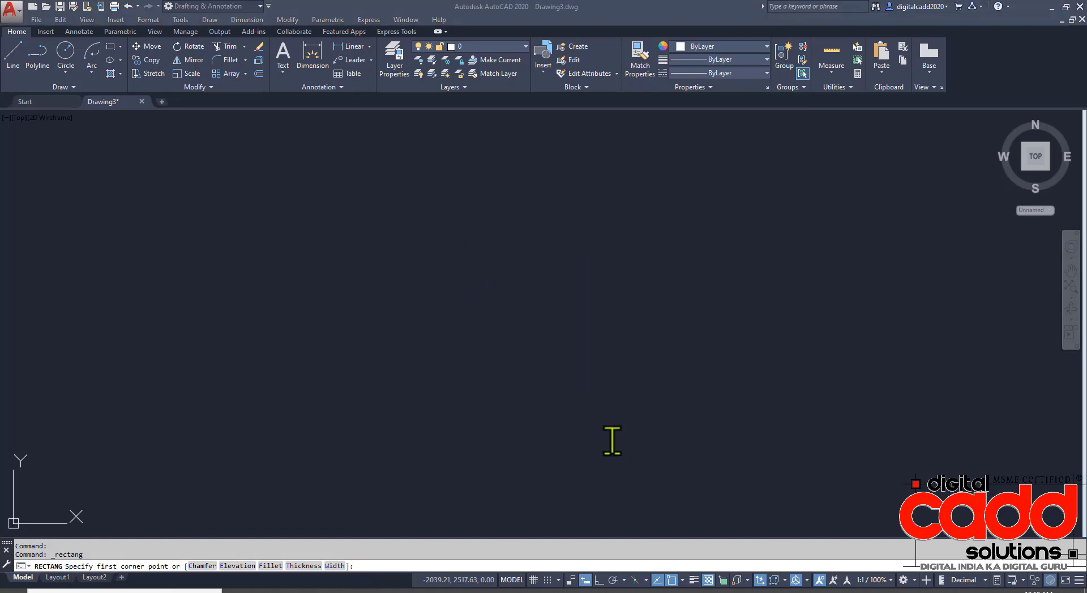
left_click(111, 49)
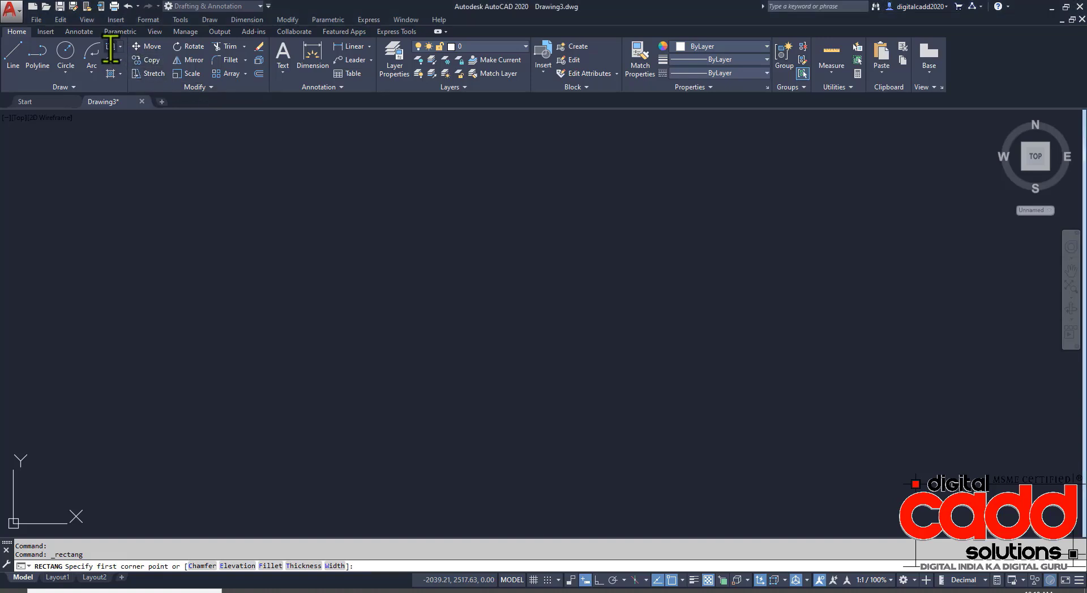
left_click(515, 422)
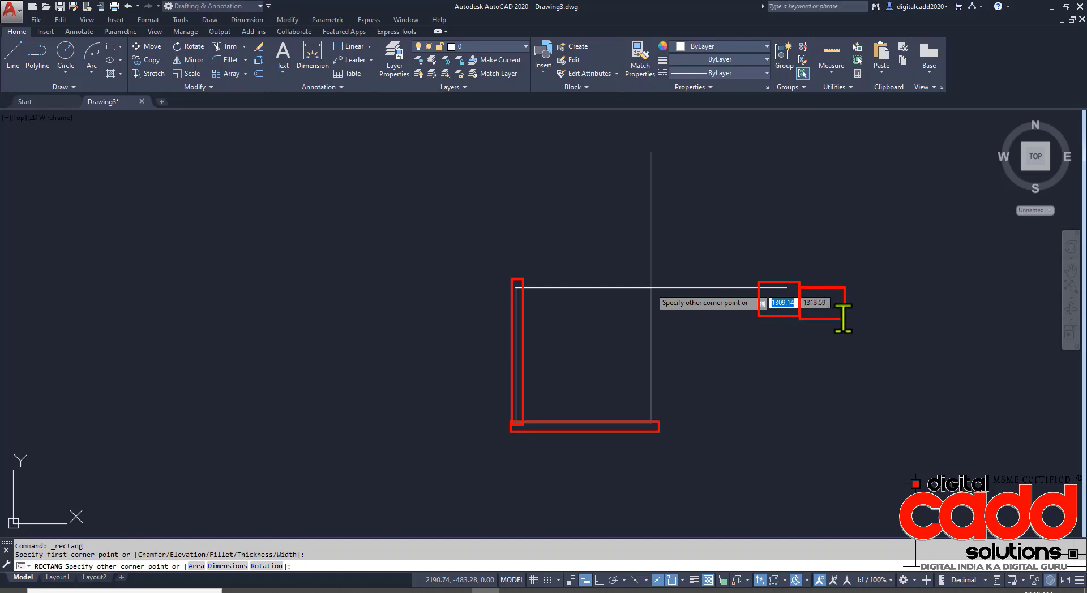
key("Escape")
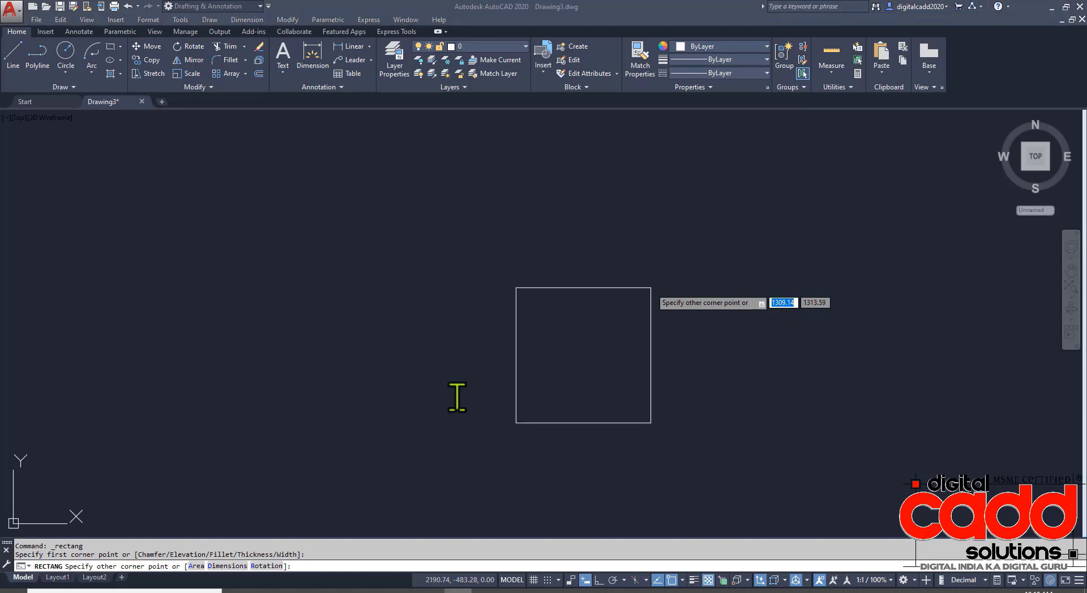
left_click(583, 375)
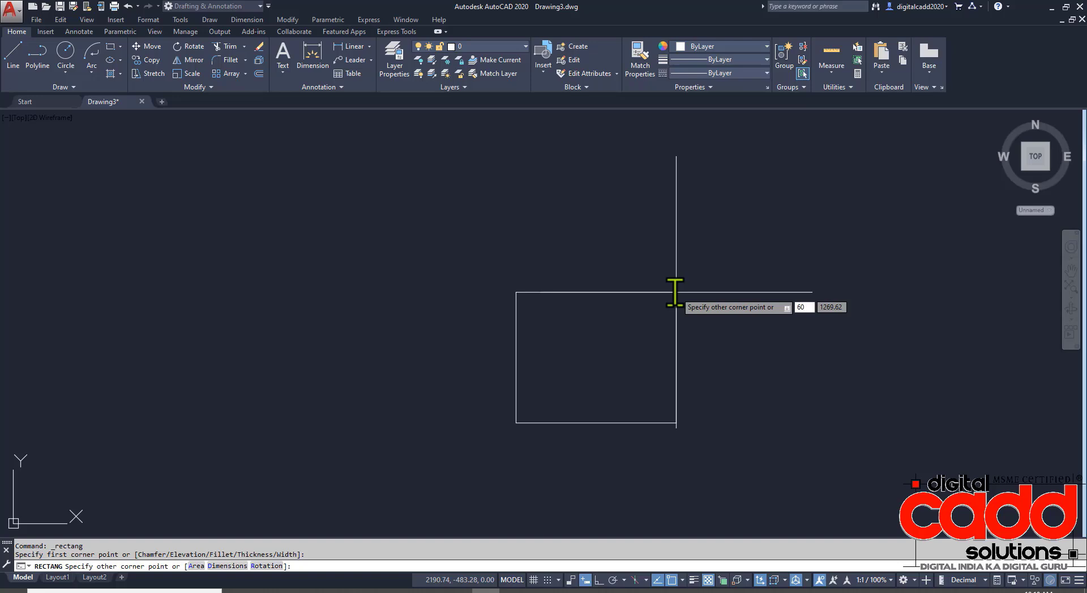
key("Tab")
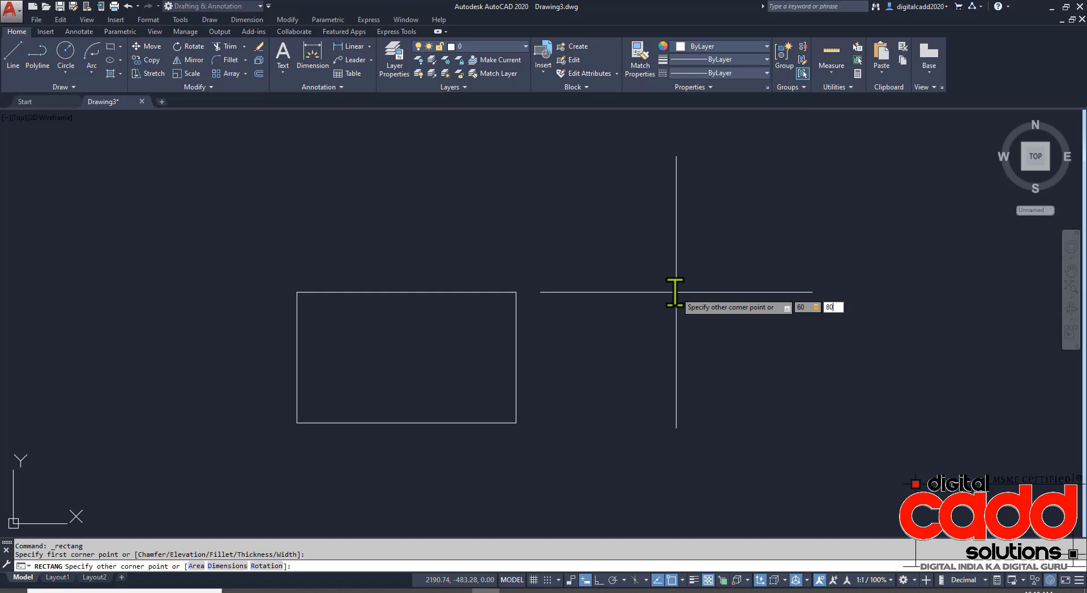
key("Return")
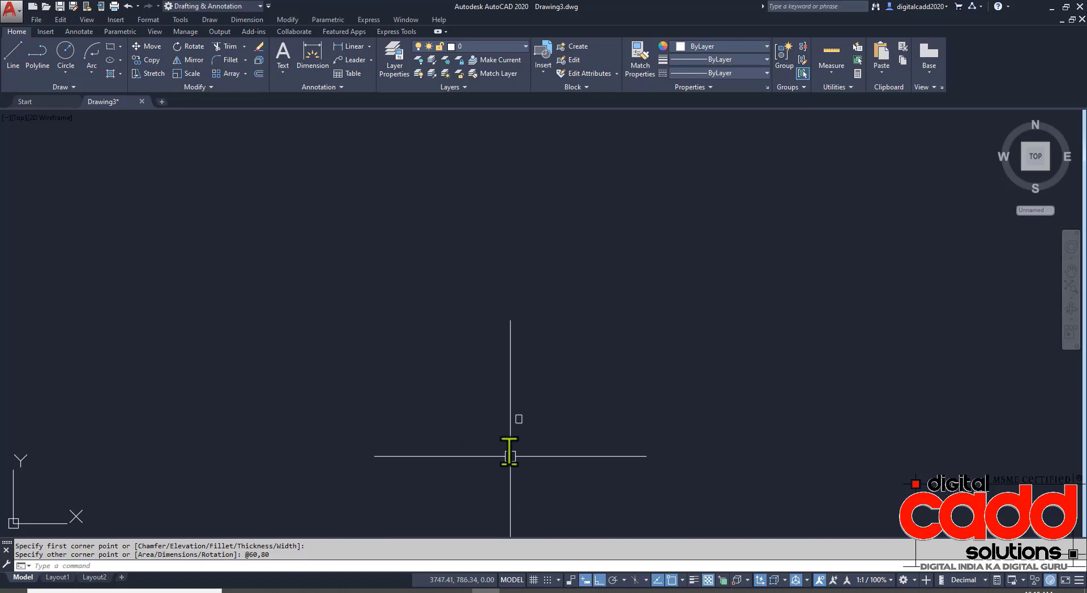
- Measure the rectangle's width and height from its lower-left corner
scroll(526, 436, "up", 2)
scroll(532, 396, "up", 4)
scroll(548, 359, "up", 6)
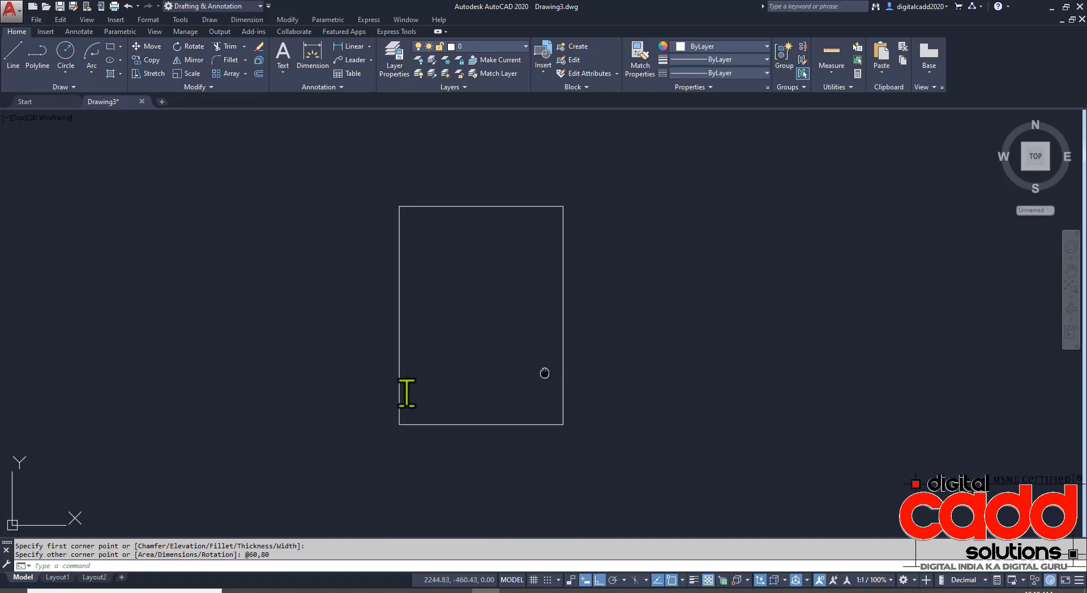
middle_click_drag(542, 373, 342, 399)
middle_click_drag(391, 374, 497, 349)
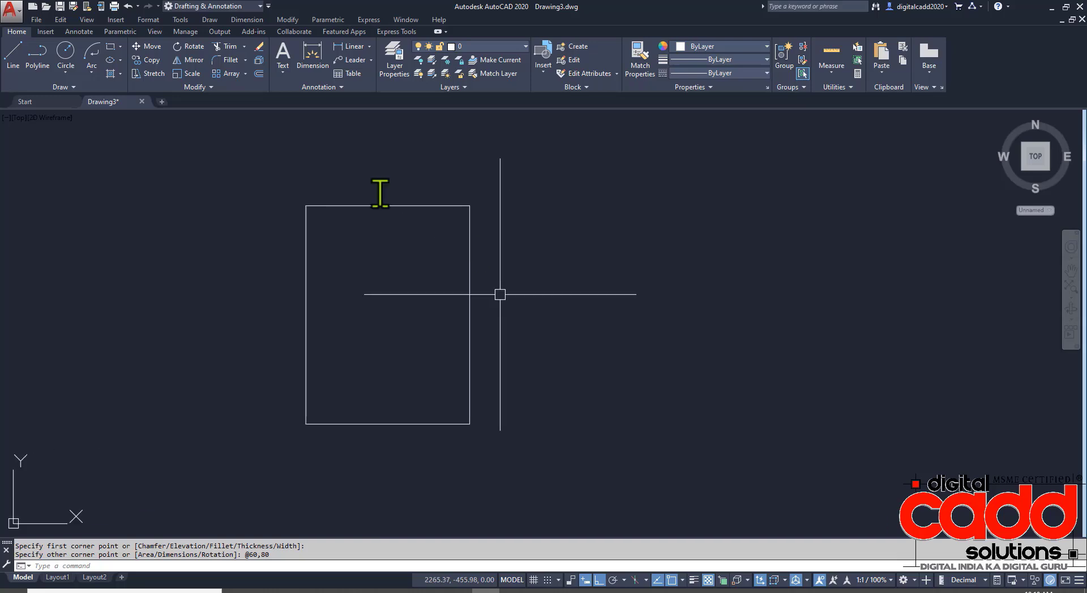
left_click(831, 72)
left_click(831, 112)
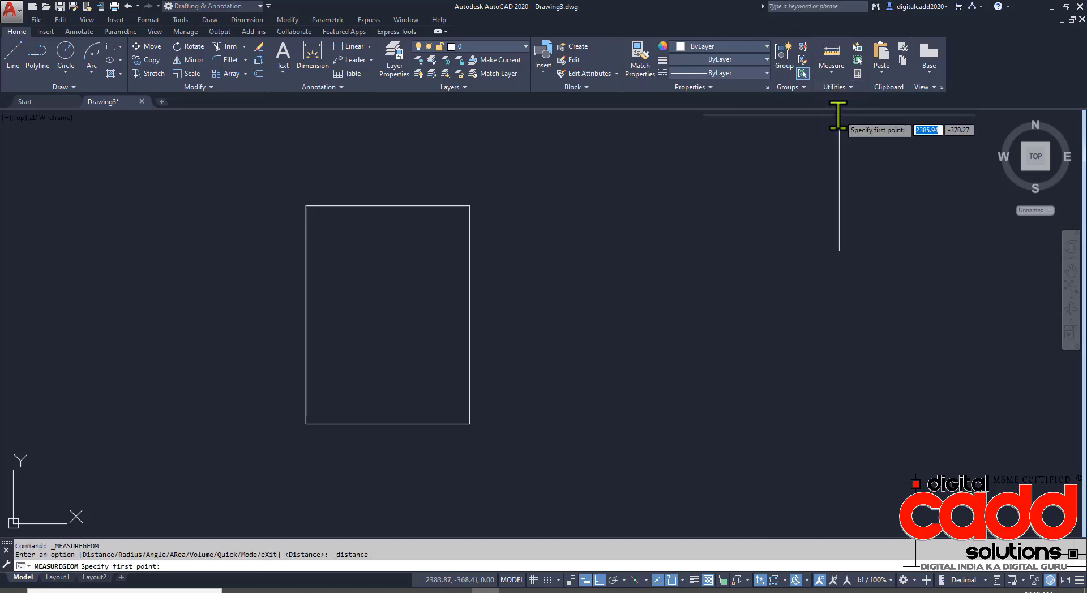
left_click(306, 423)
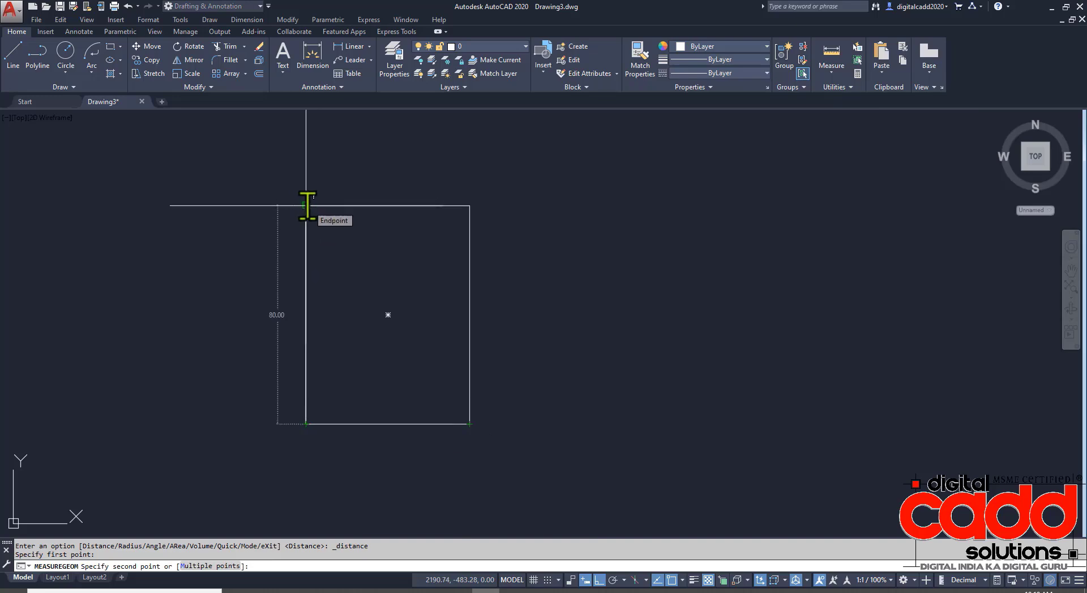
key("Escape")
- Draw a second rectangle, 50 wide and 100 high, to the right of the first one
middle_click_drag(611, 333, 310, 336)
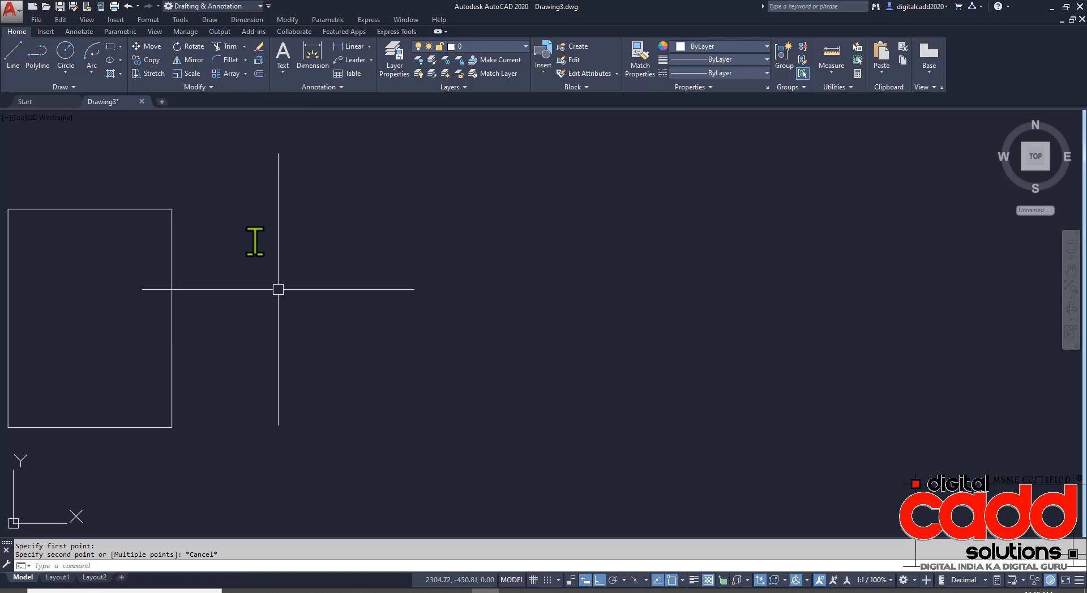
left_click(112, 48)
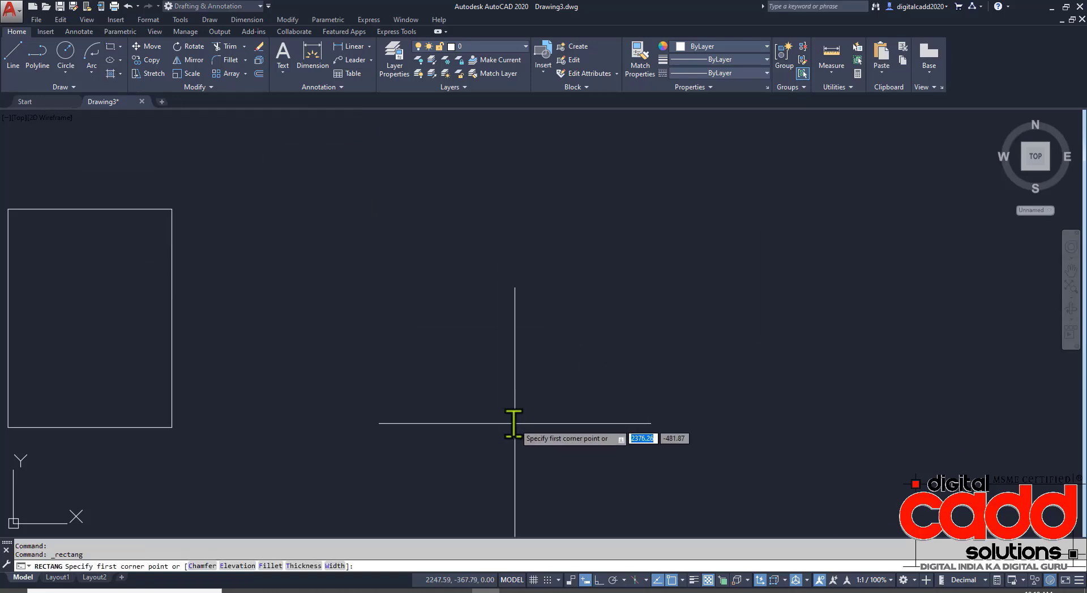
left_click(515, 424)
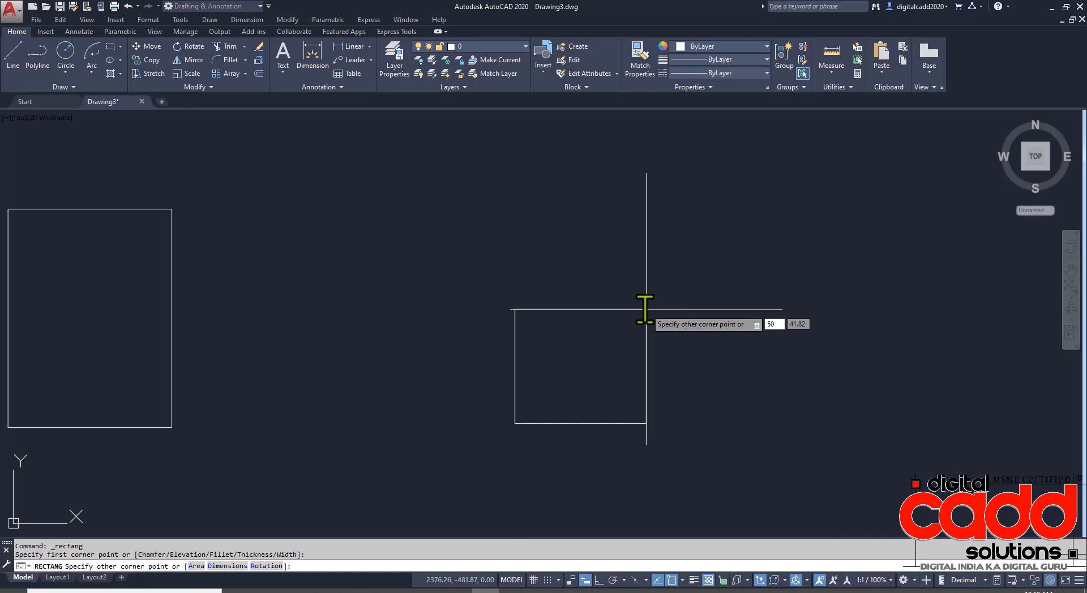
key("Tab")
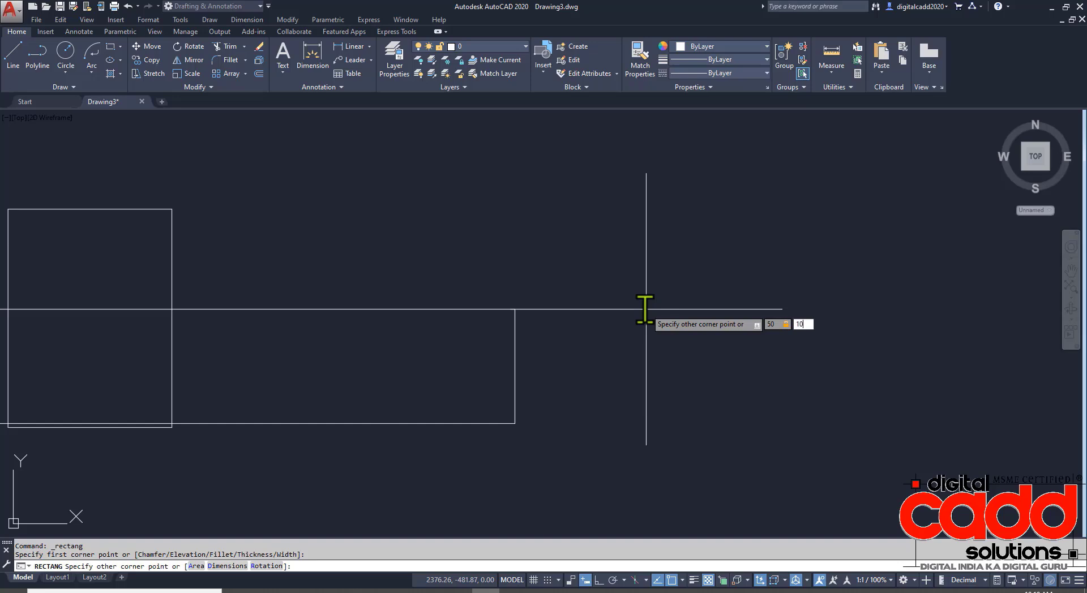
key("Return")
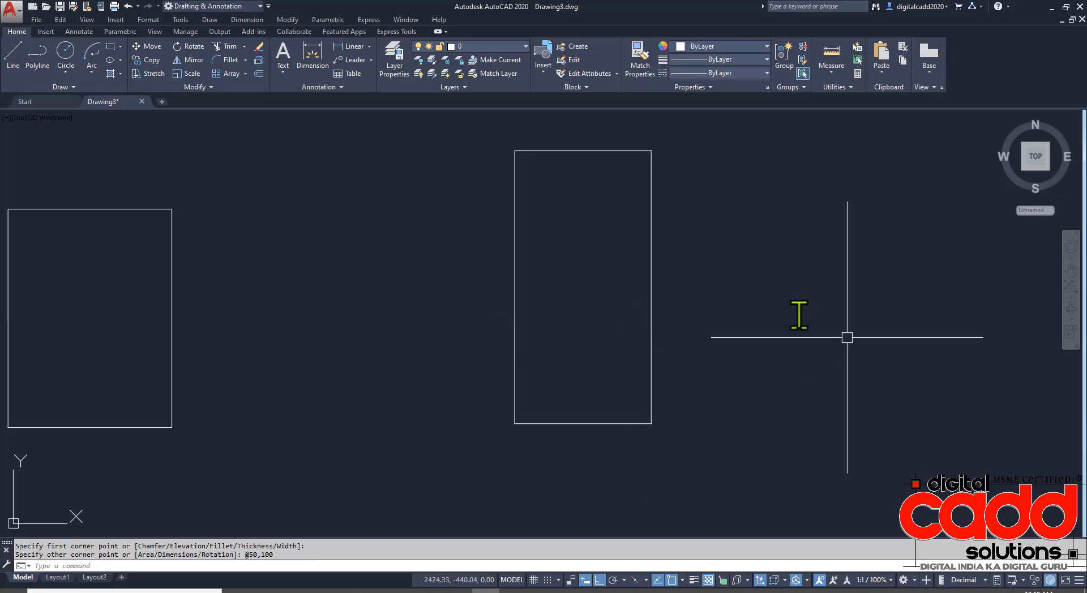
scroll(648, 355, "down", 2)
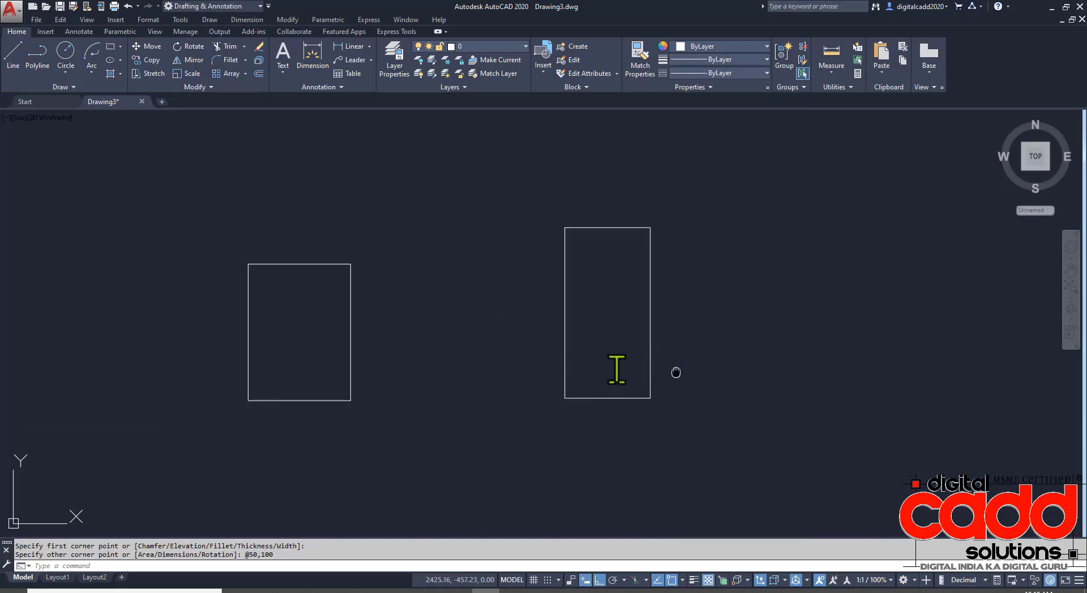
middle_click_drag(619, 368, 340, 291)
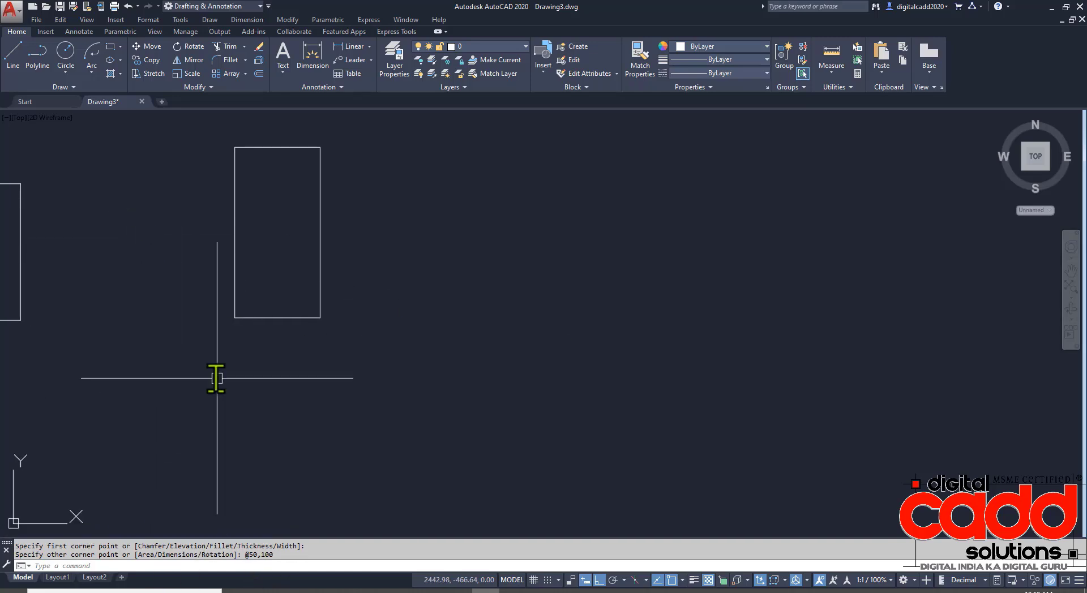
left_click(110, 46)
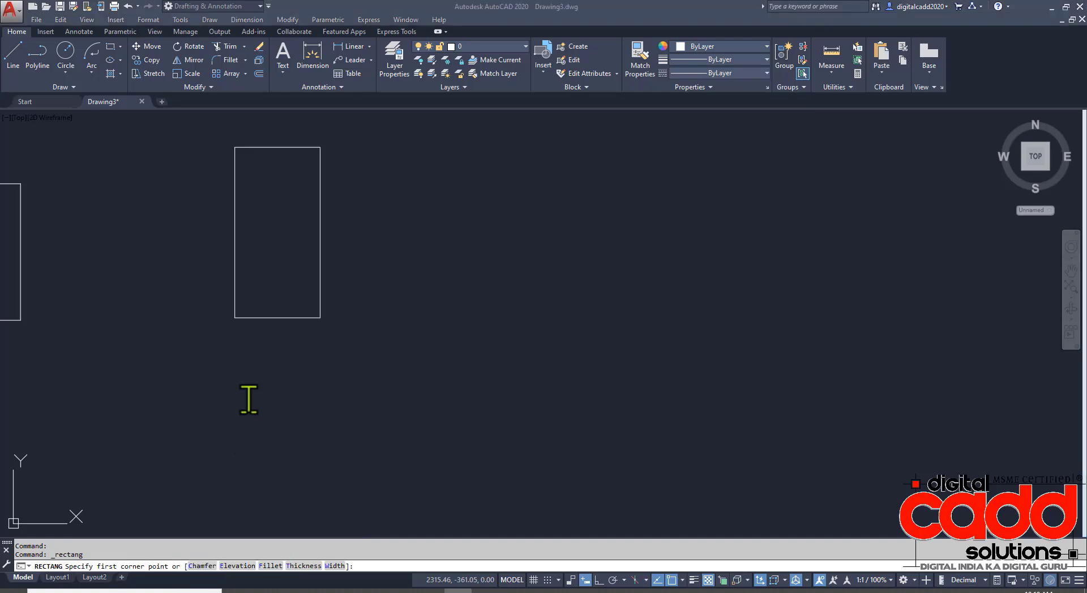
key("Escape")
- Chamfer the lower-right corner of the 50 by 100 rectangle with both chamfer distances set to 10
middle_click_drag(389, 415, 459, 460)
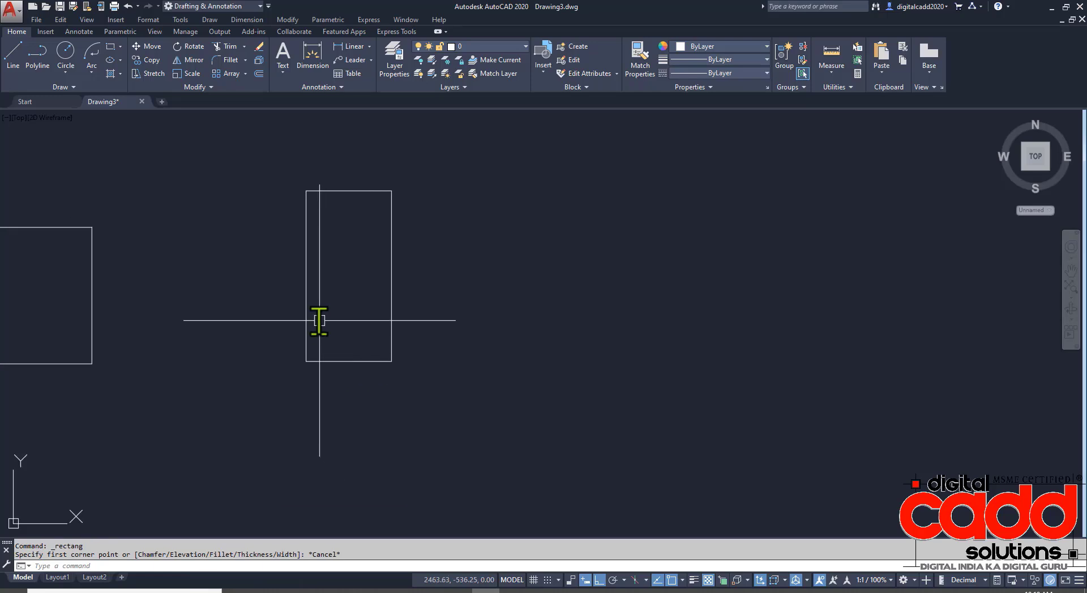
middle_click_drag(323, 322, 497, 339)
scroll(540, 359, "up", 3)
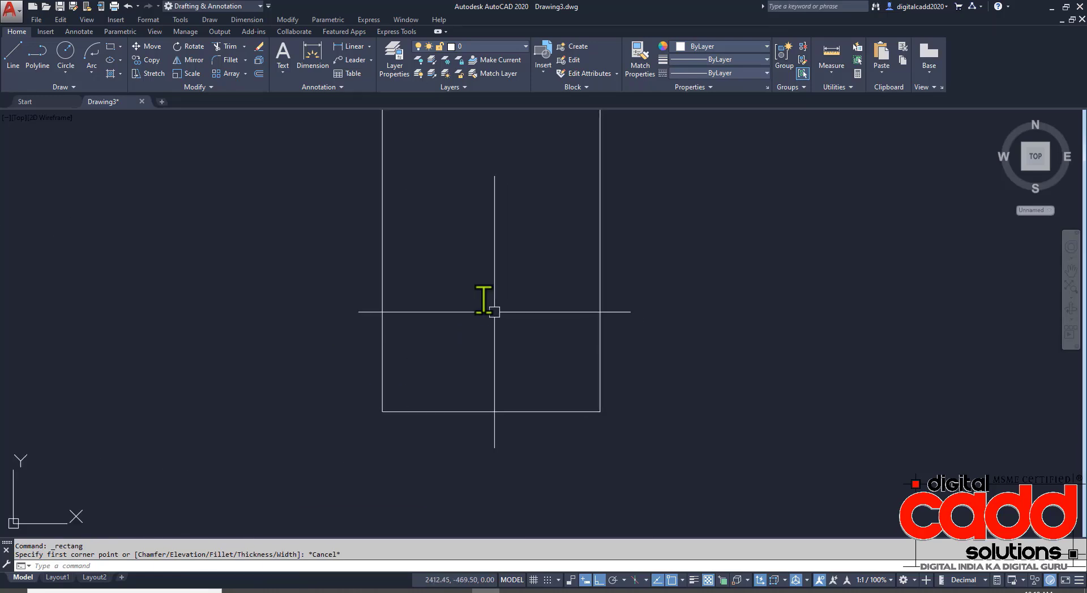
left_click(244, 61)
left_click(242, 97)
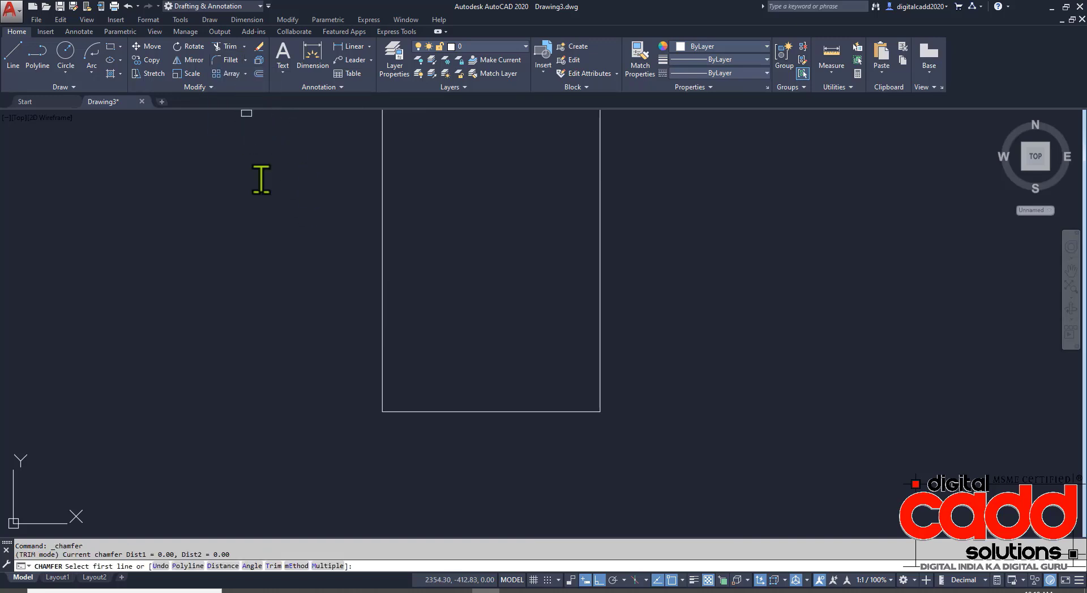
left_click(222, 565)
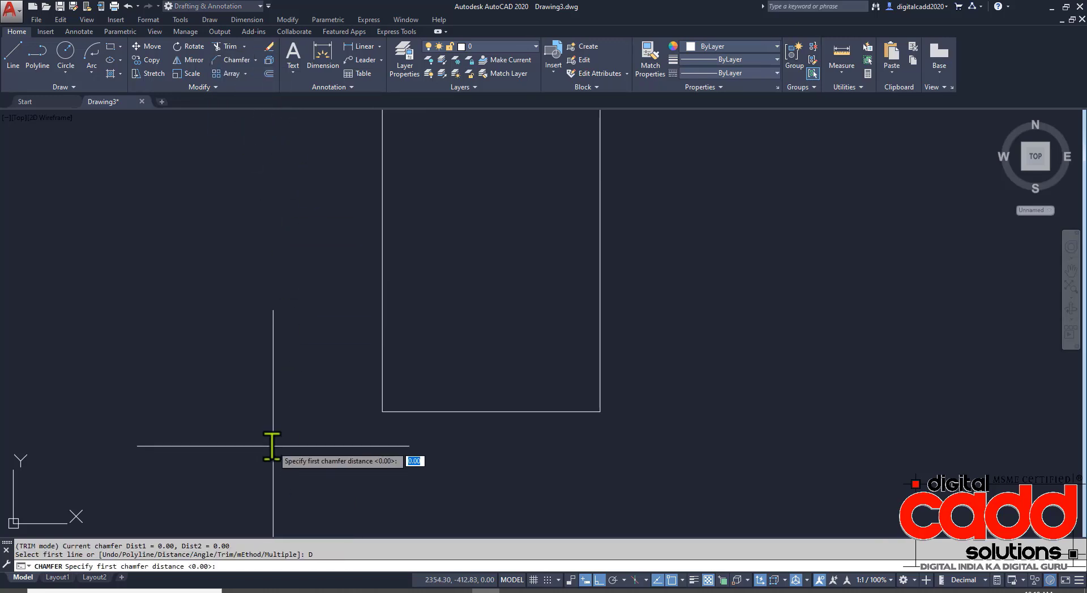
key("Return")
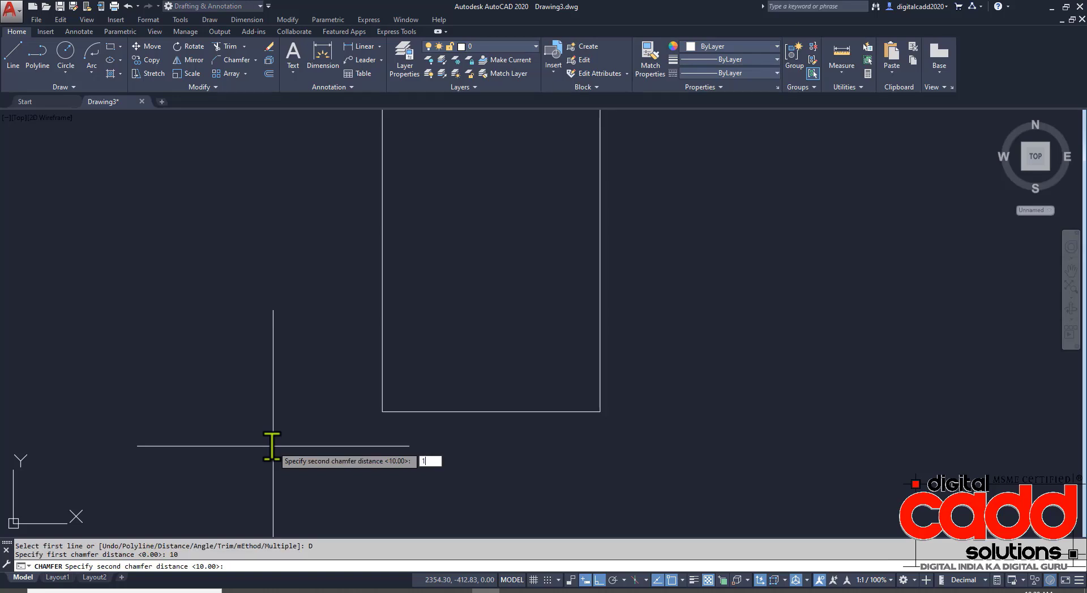
key("Return")
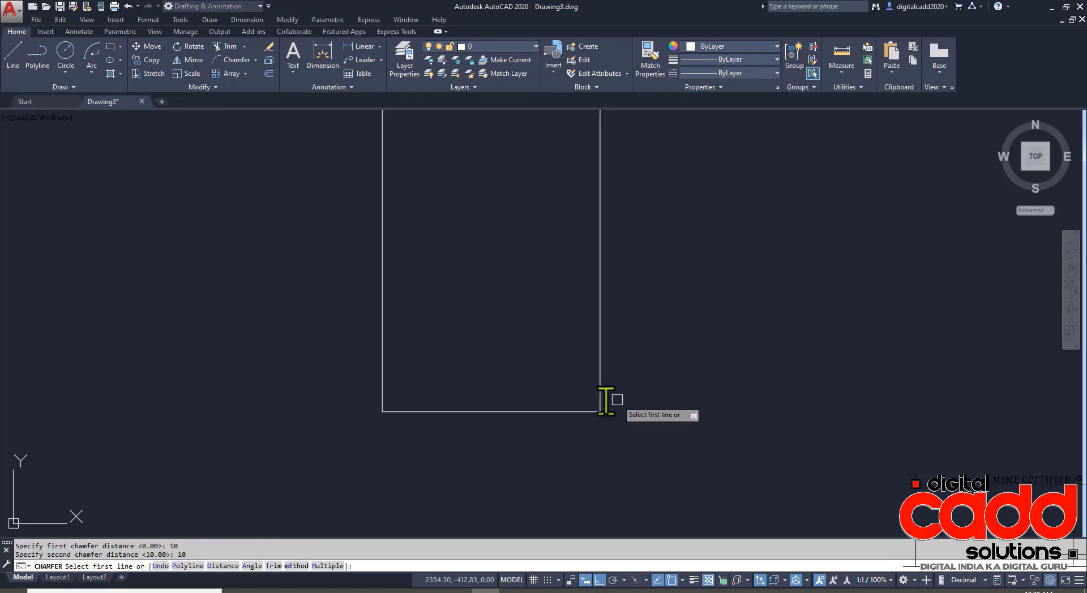
left_click(582, 411)
left_click(600, 351)
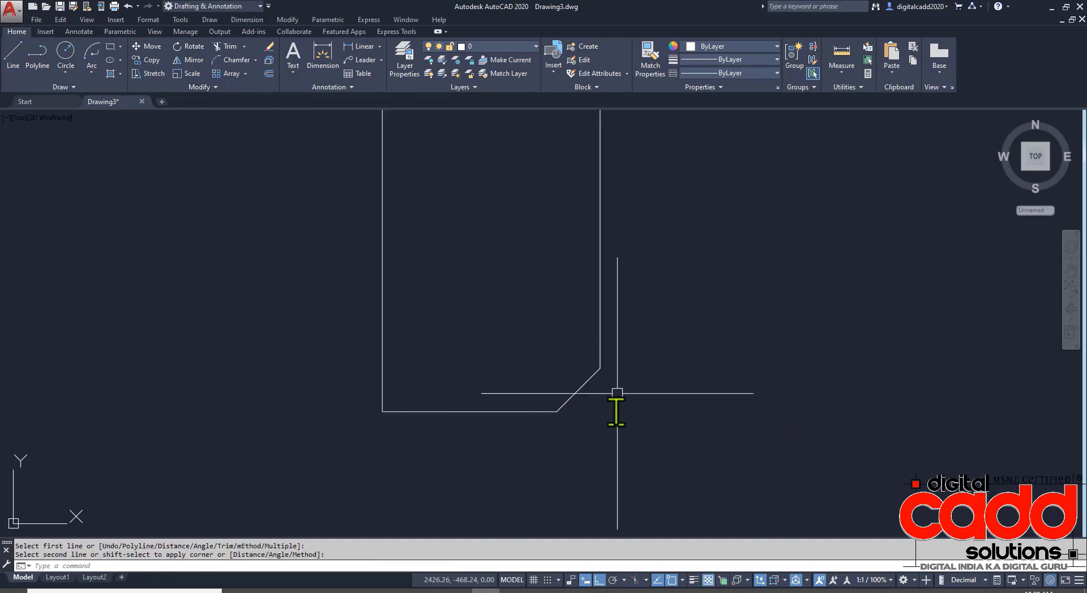
scroll(617, 393, "up", 4)
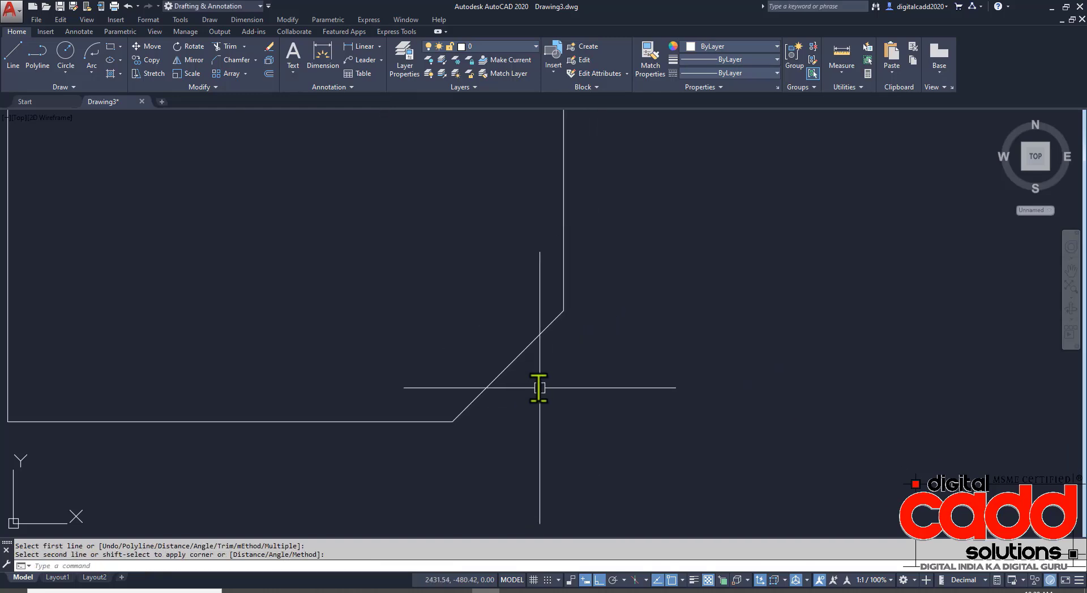
- Draw a rectangle 60 wide and 50 high with chamfer distances 10 and 5, to the right of the chamfered one
scroll(519, 319, "down", 4)
middle_click_drag(572, 324, 373, 384)
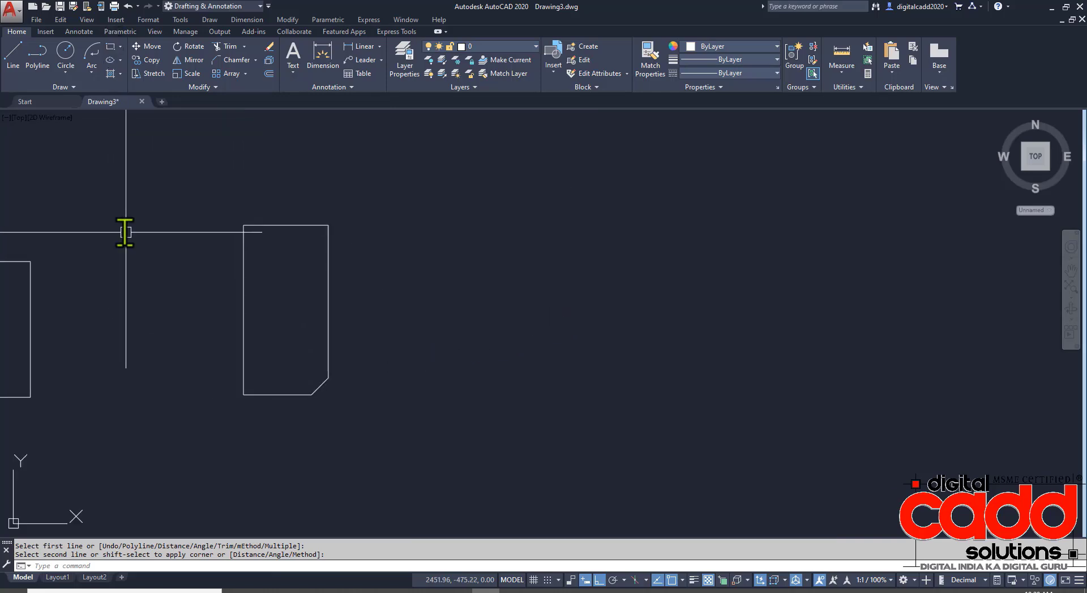
middle_click_drag(337, 419, 259, 405)
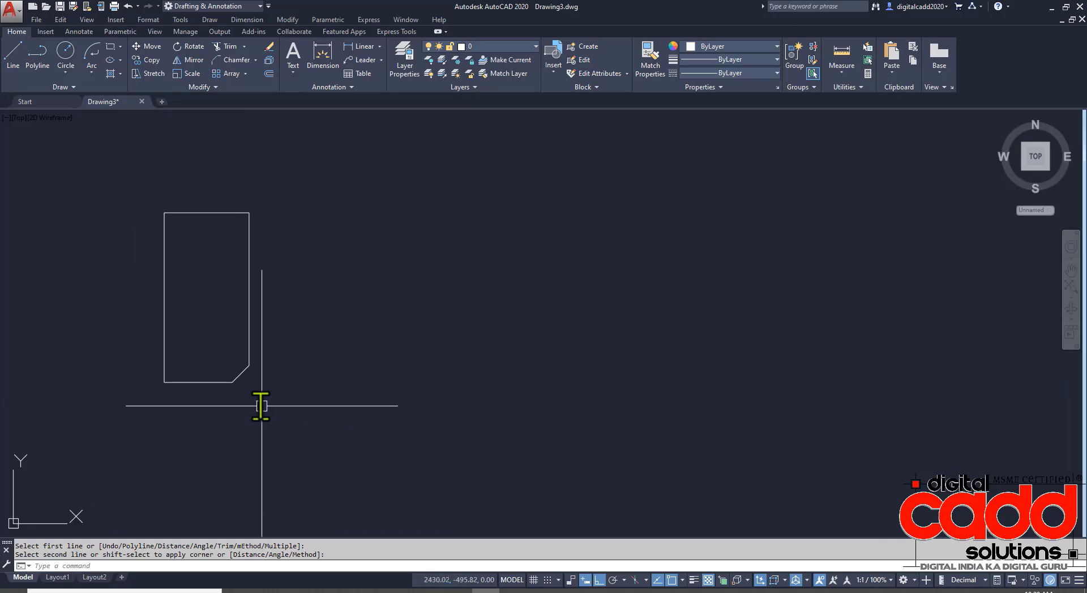
left_click(109, 47)
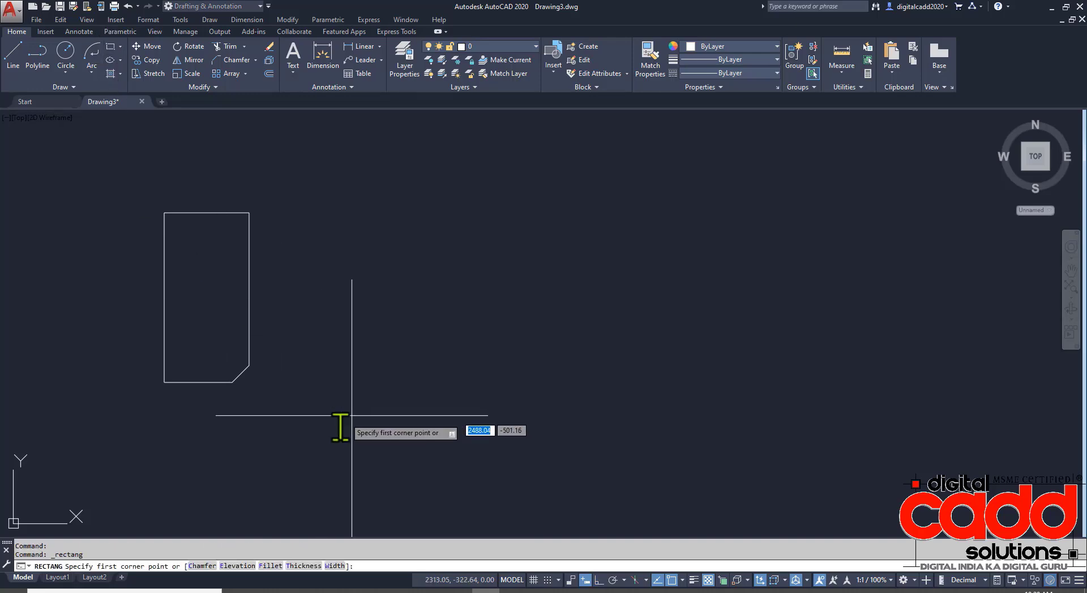
left_click(196, 566)
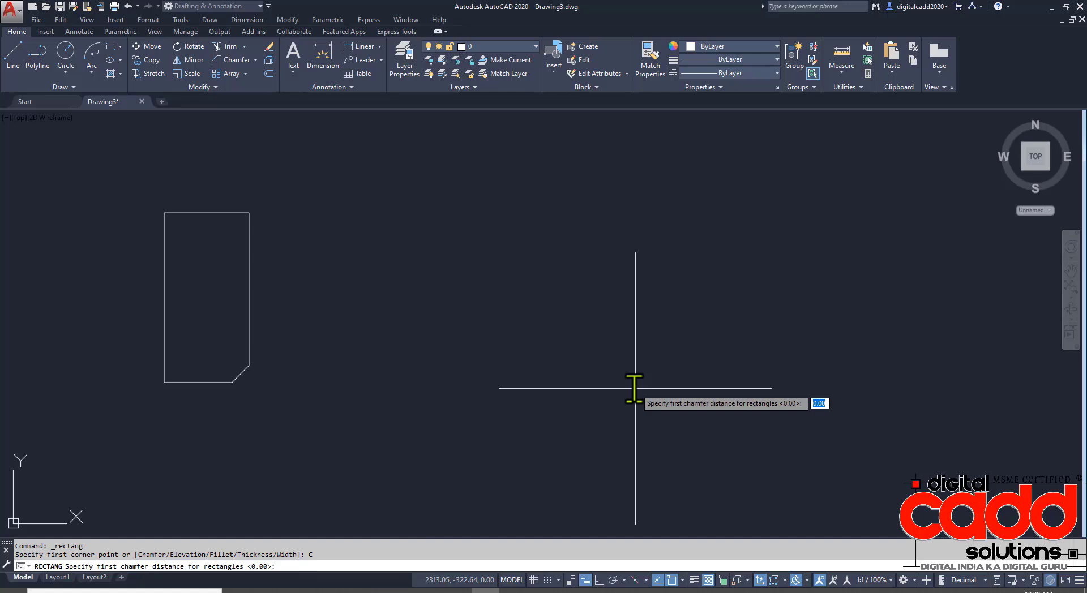
key("Return")
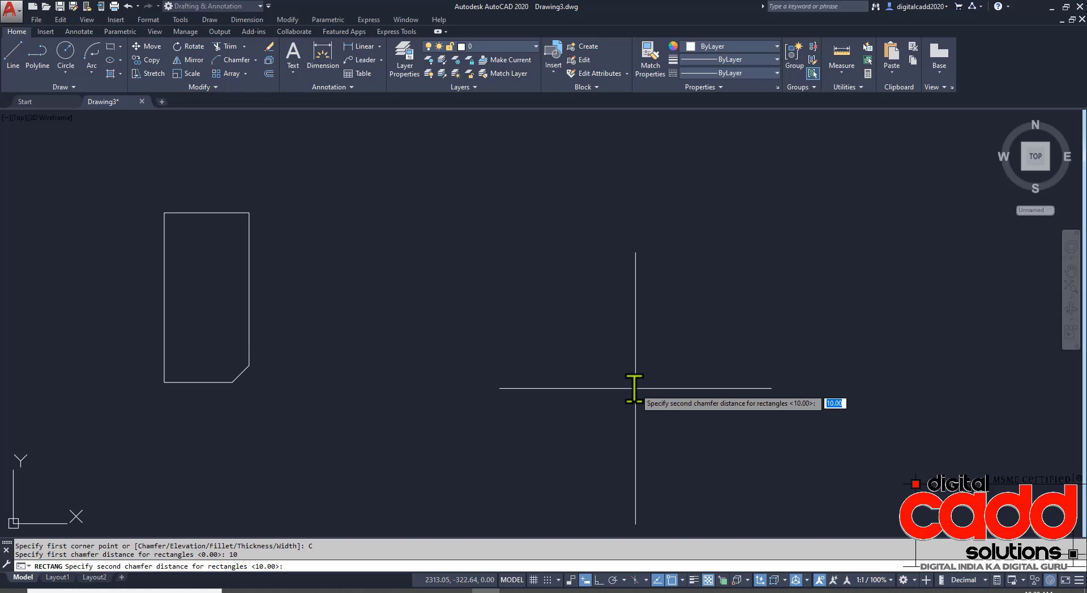
type("5")
key("Return")
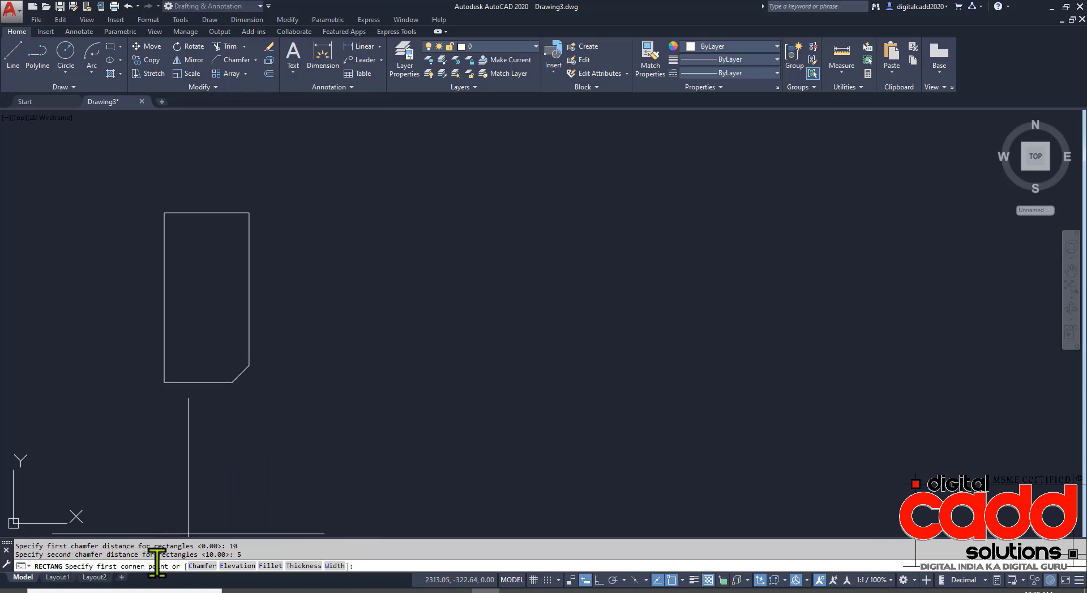
left_click(558, 448)
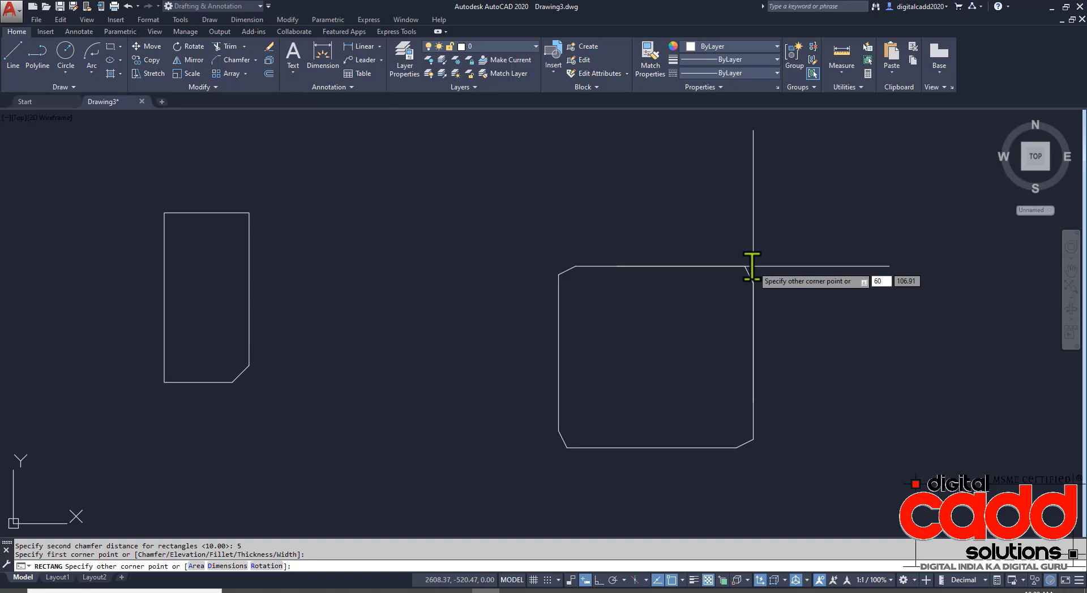
type("60")
key("Tab")
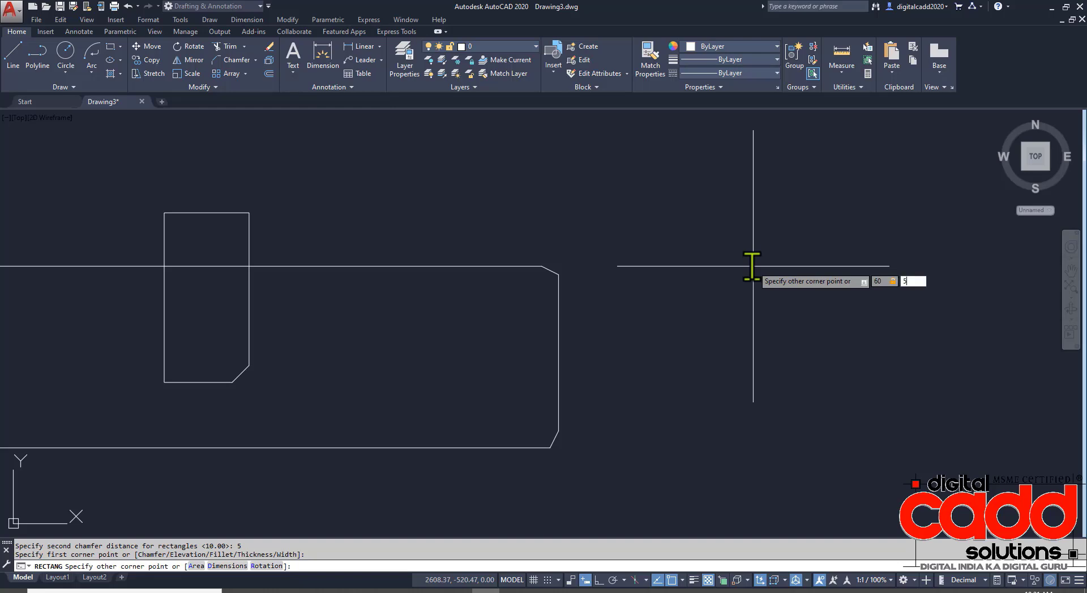
key("Return")
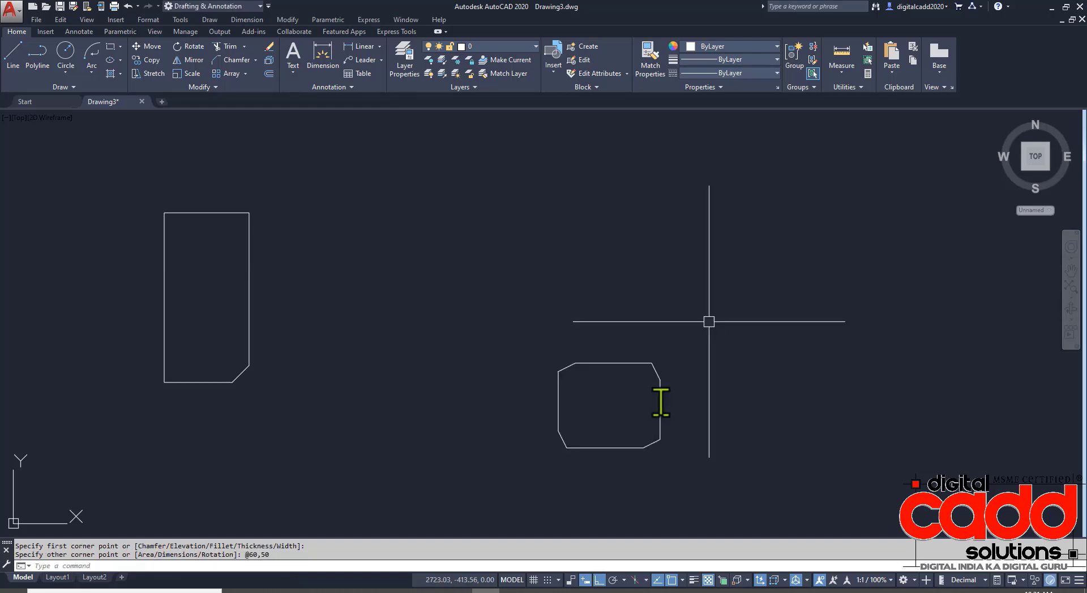
- Measure the vertical offset of the new rectangle's lower-right chamfer, starting from its end on the bottom edge
scroll(645, 463, "up", 4)
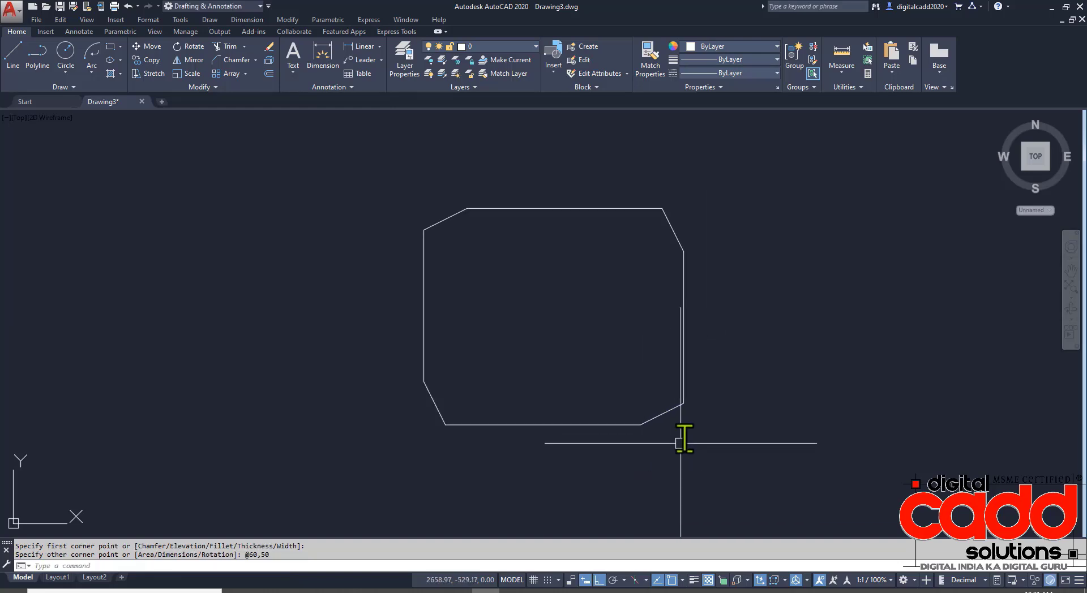
left_click(841, 69)
left_click(848, 115)
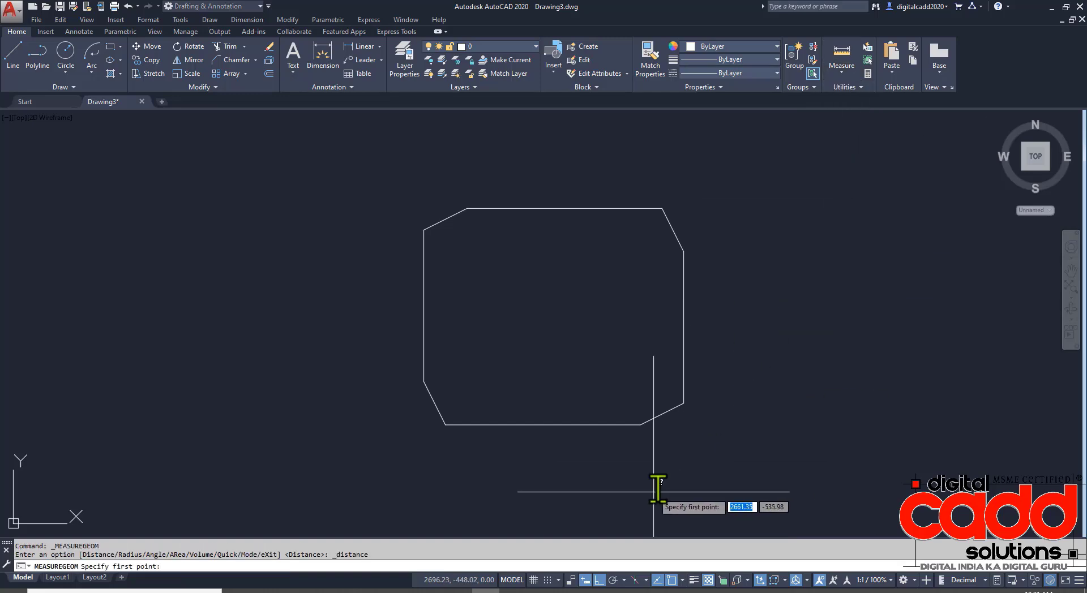
scroll(656, 485, "up", 2)
left_click(634, 386)
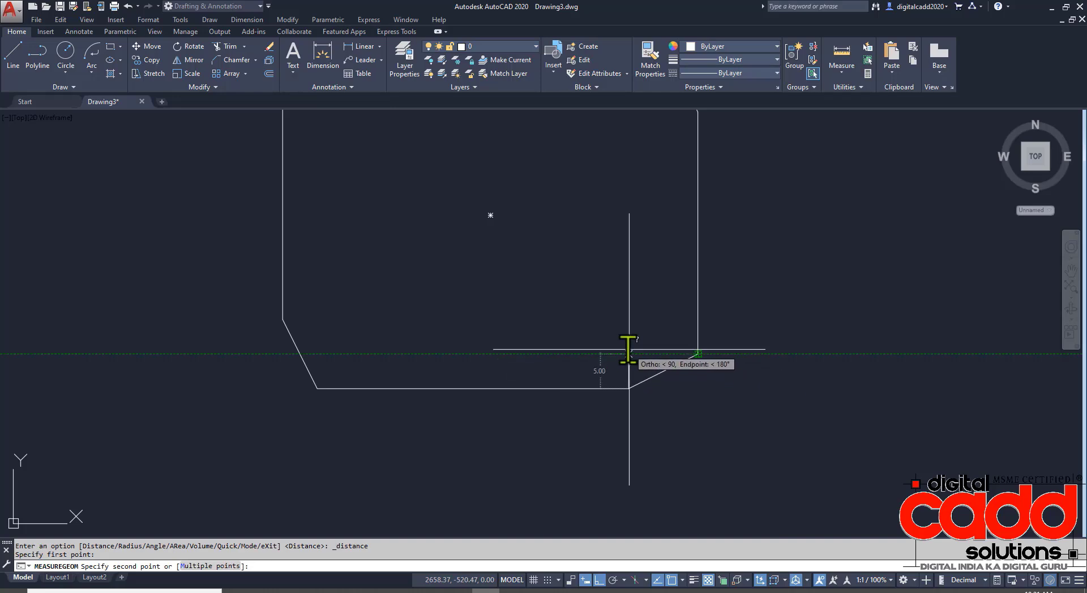
key("Escape")
scroll(605, 376, "down", 4)
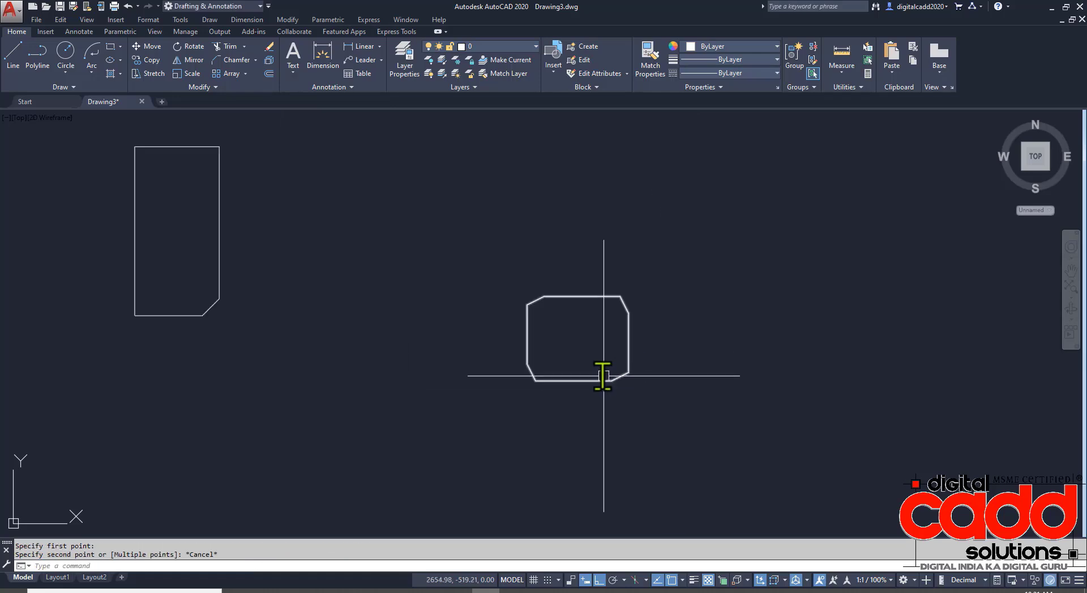
- Draw another rectangle 80 wide and 100 high with both chamfer distances set to 5, to the right of the previous one
scroll(604, 376, "up", 2)
middle_click_drag(600, 376, 463, 360)
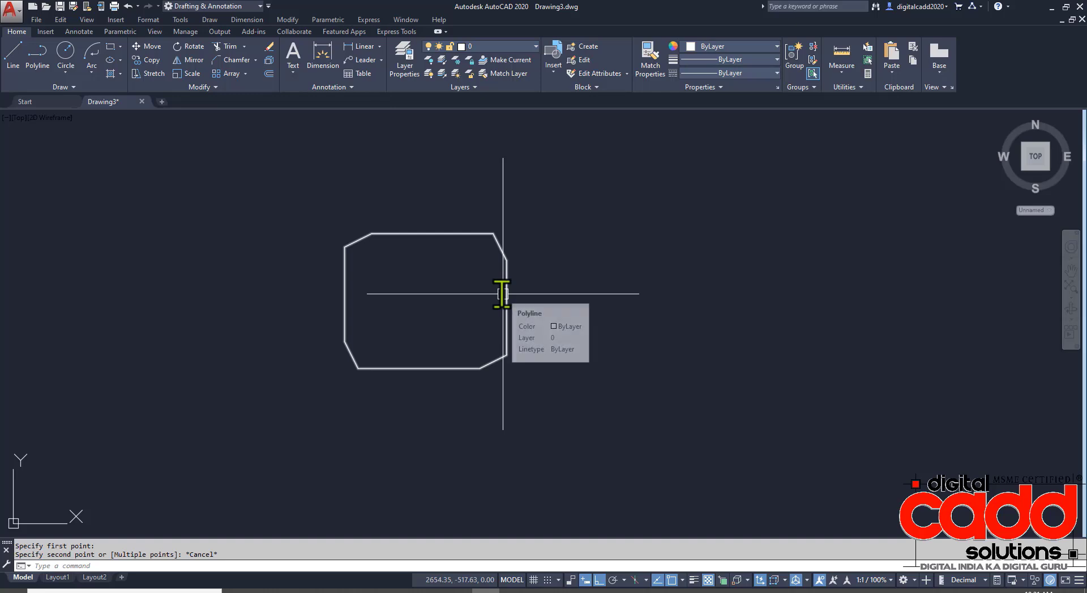
middle_click_drag(519, 293, 365, 294)
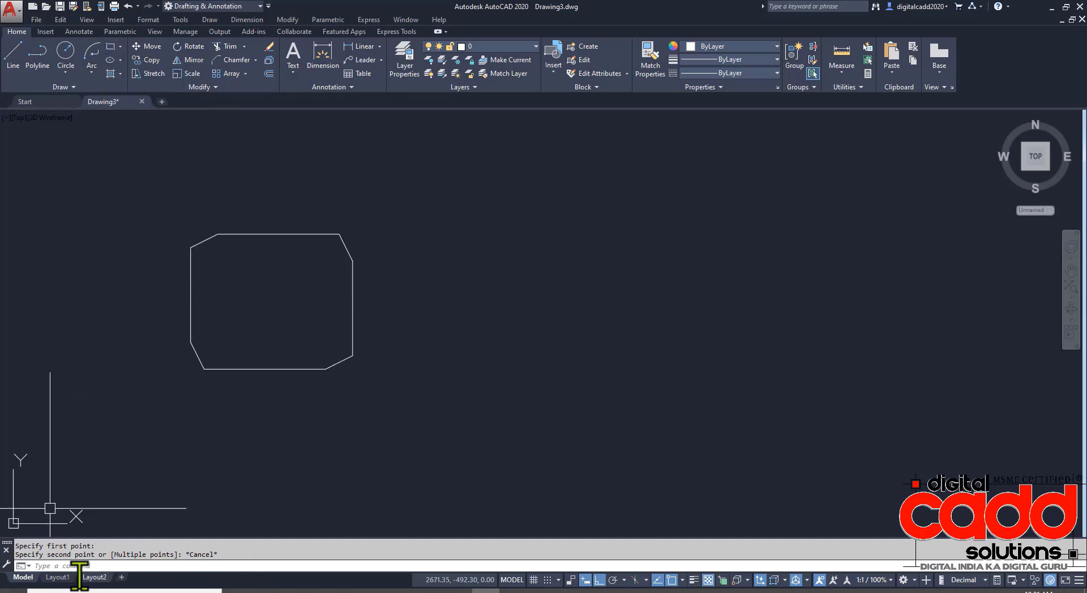
middle_click_drag(266, 405, 180, 378)
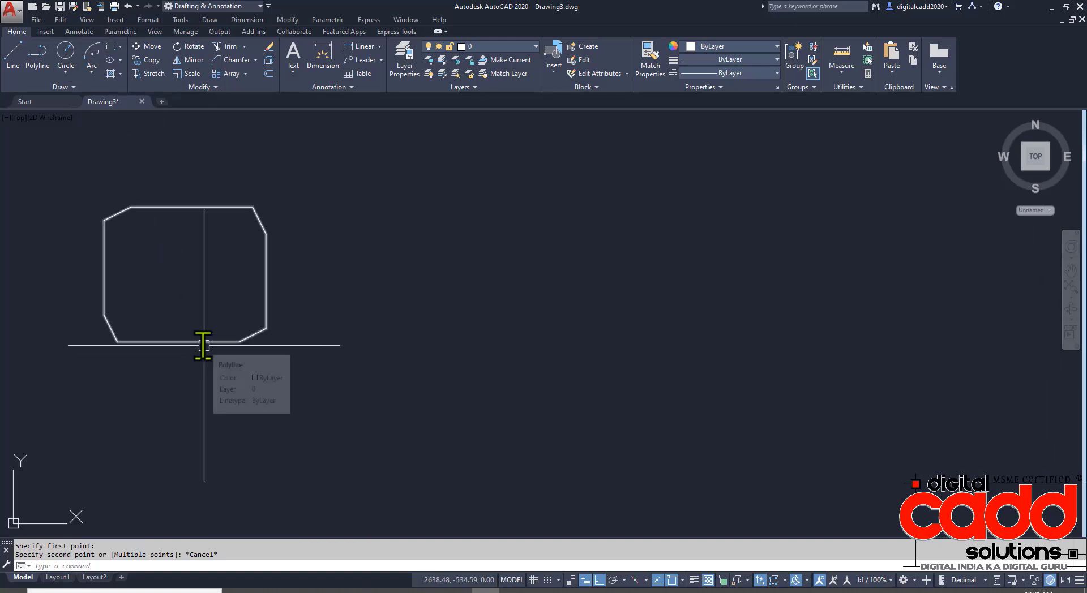
left_click(110, 45)
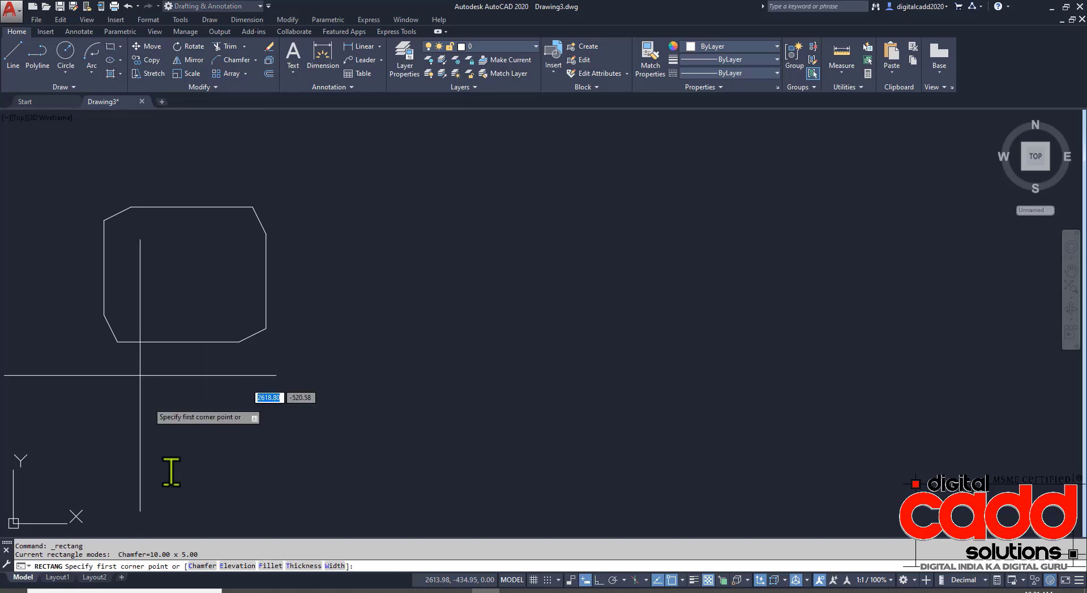
left_click(205, 566)
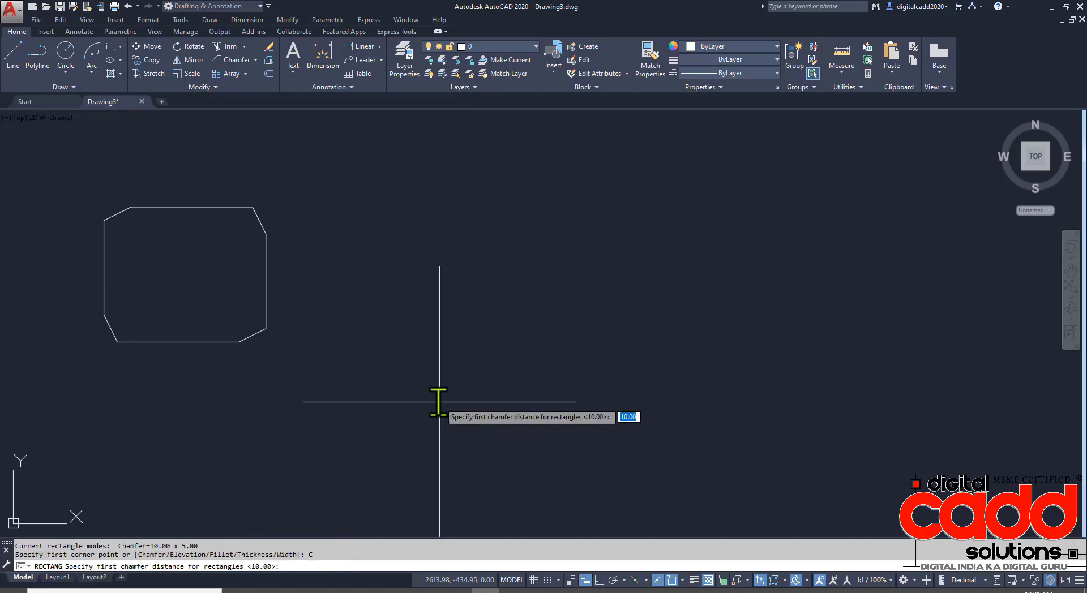
key("Return")
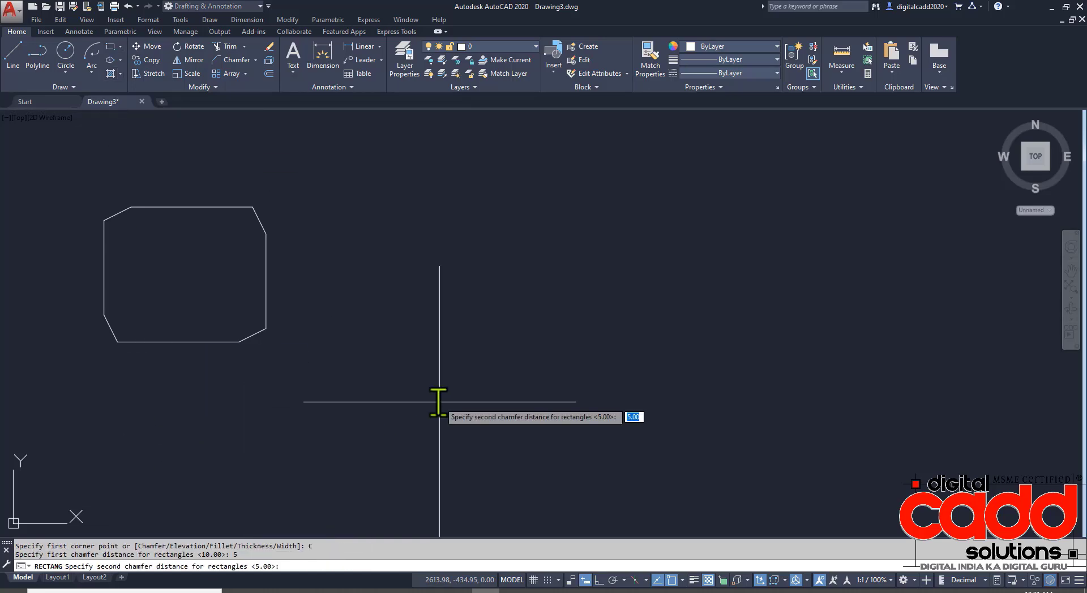
key("Return")
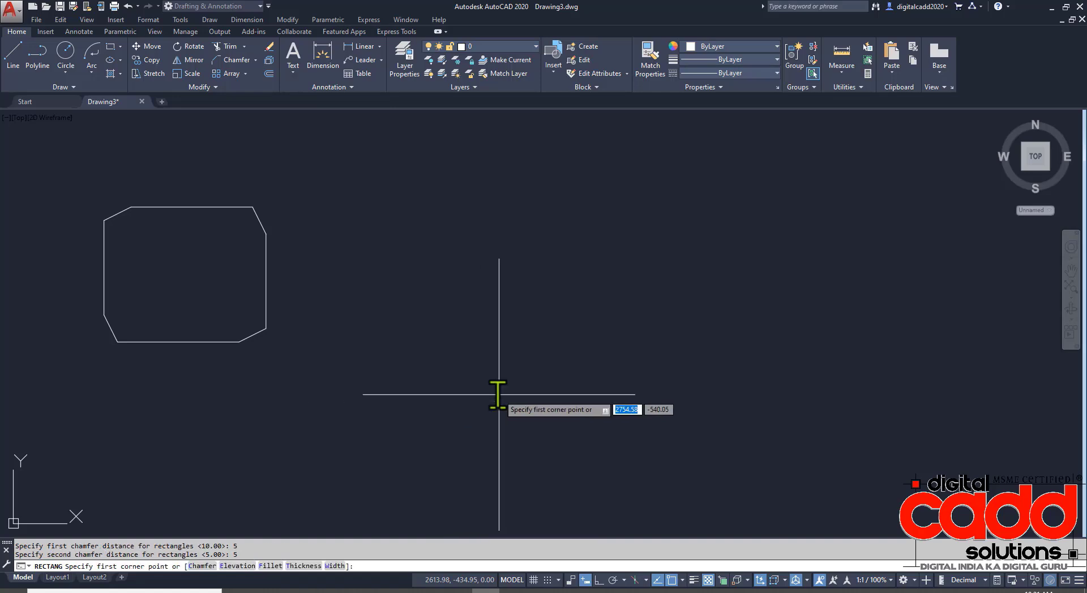
left_click(543, 381)
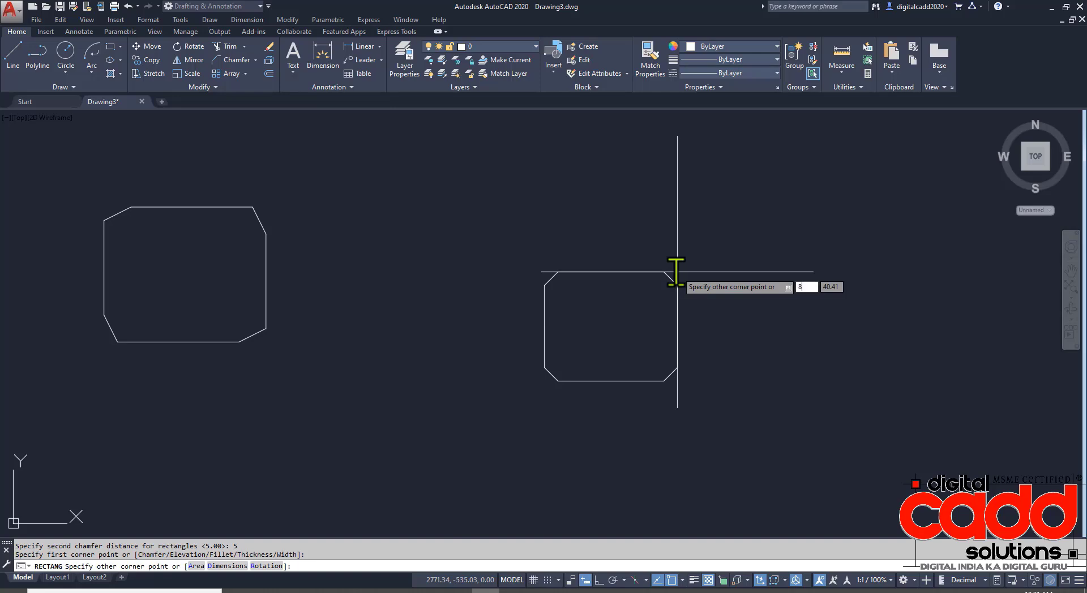
key("Tab")
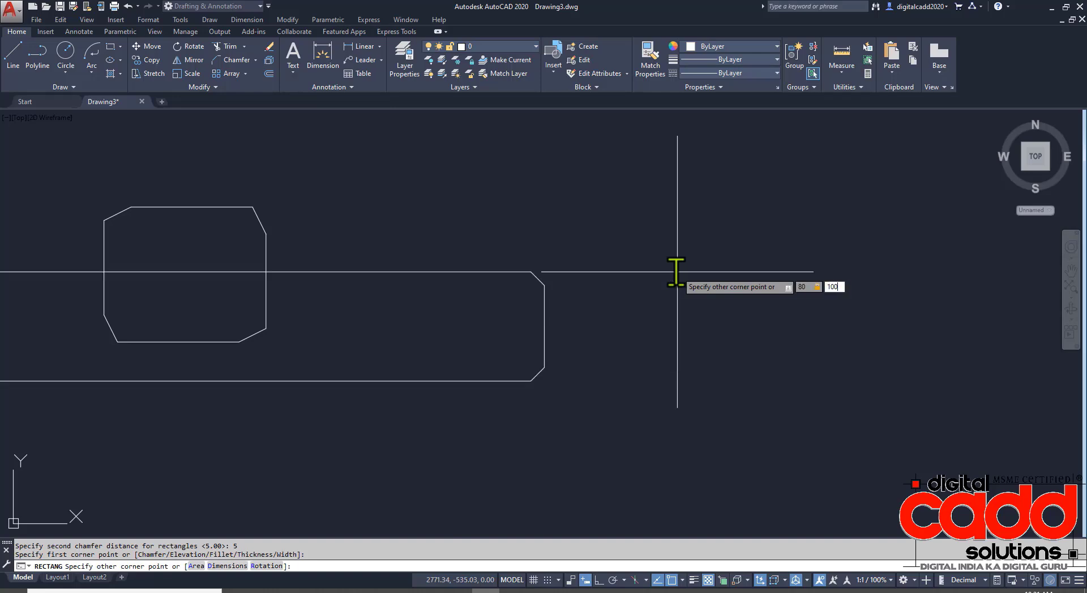
type("100")
key("Return")
mouse_move(677, 271)
middle_mouse_down()
mouse_move(439, 422)
mouse_move(401, 386)
middle_mouse_up()
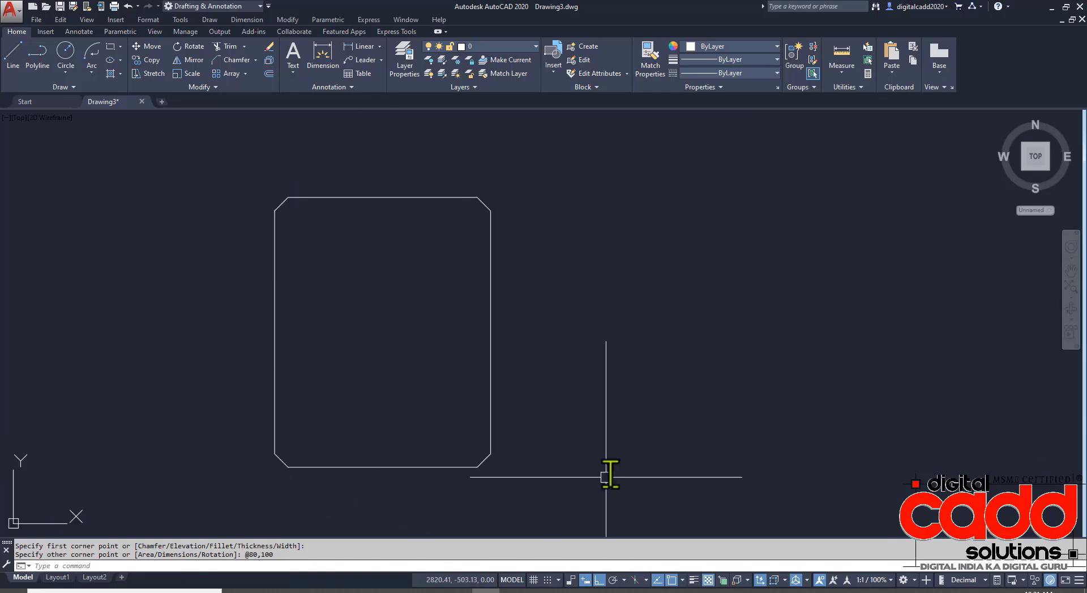
- Draw a rectangle 80 wide and 60 high with both chamfer distances set to 10, to the right of the previous one
middle_click_drag(606, 473, 516, 421)
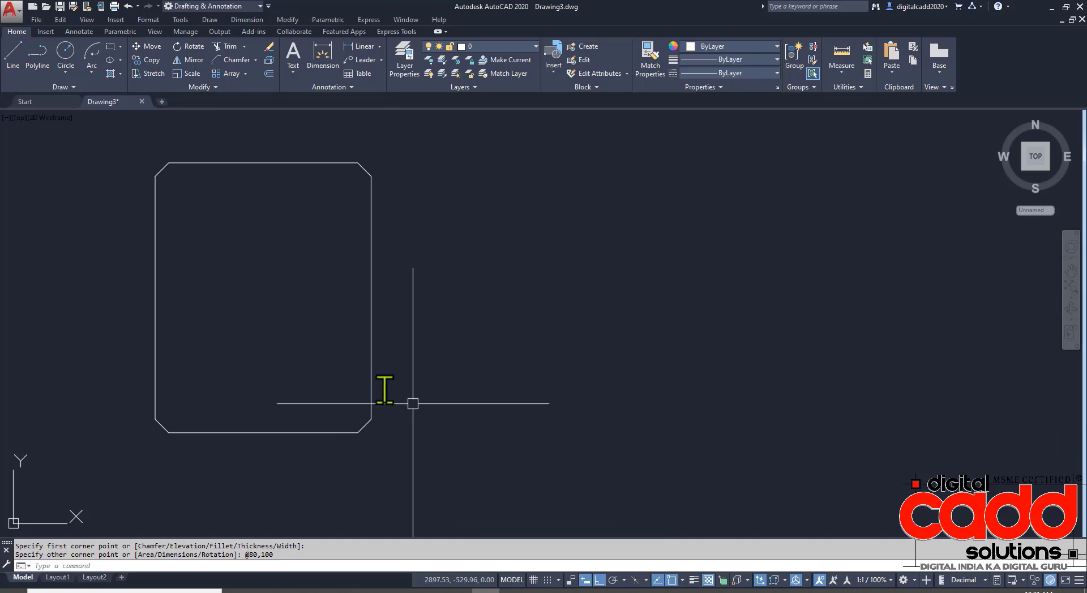
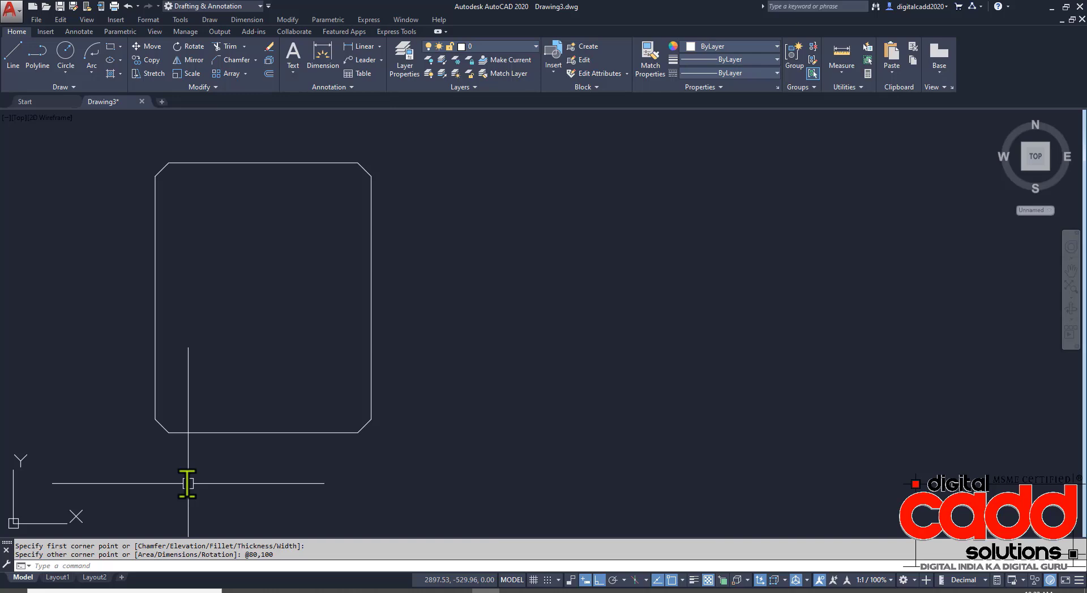
left_click(110, 47)
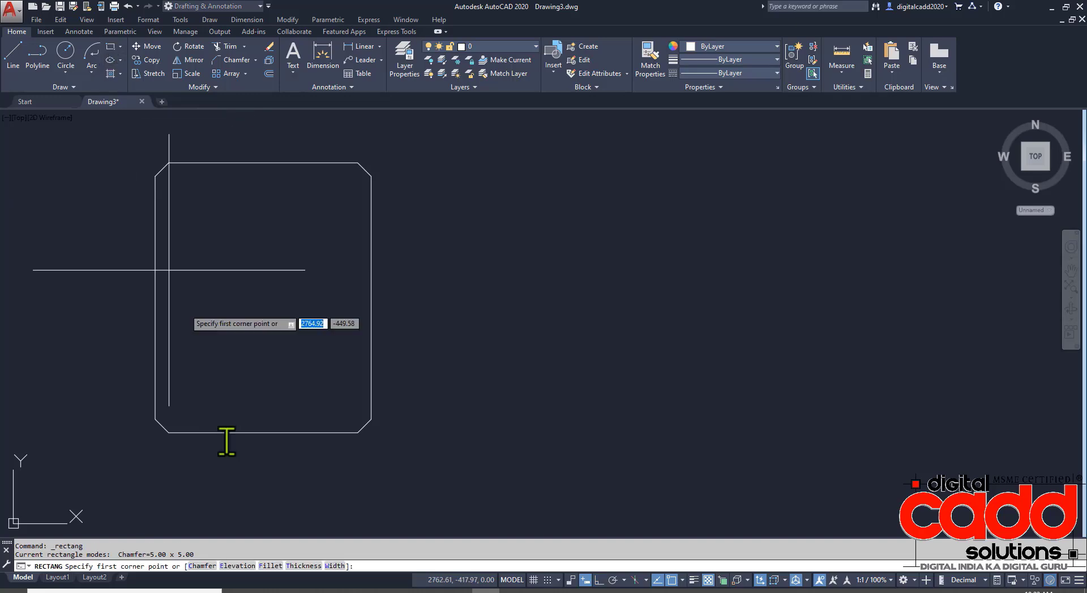
left_click(206, 565)
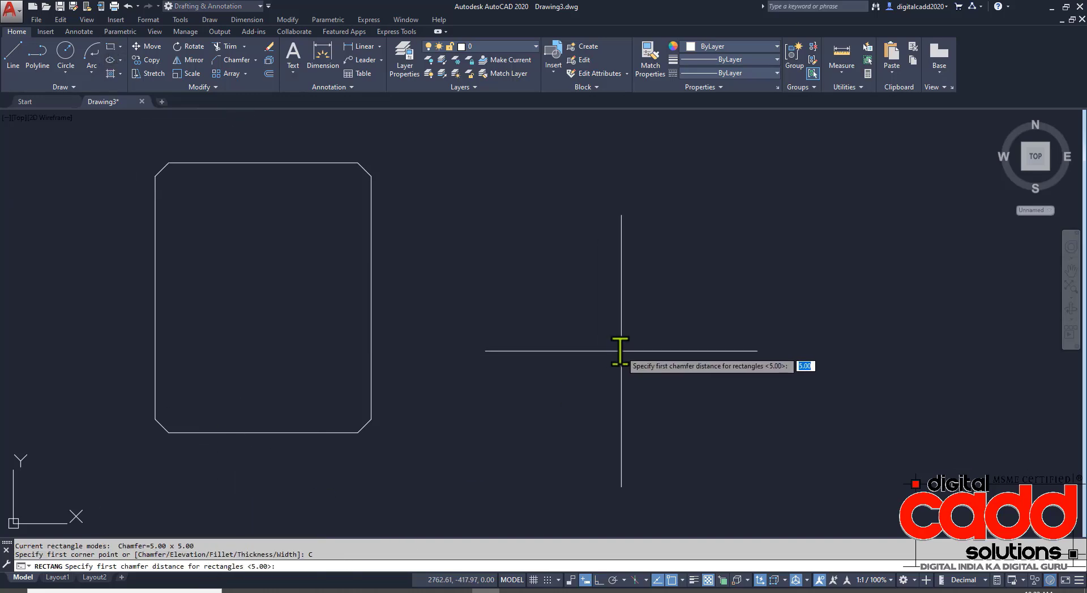
key("Return")
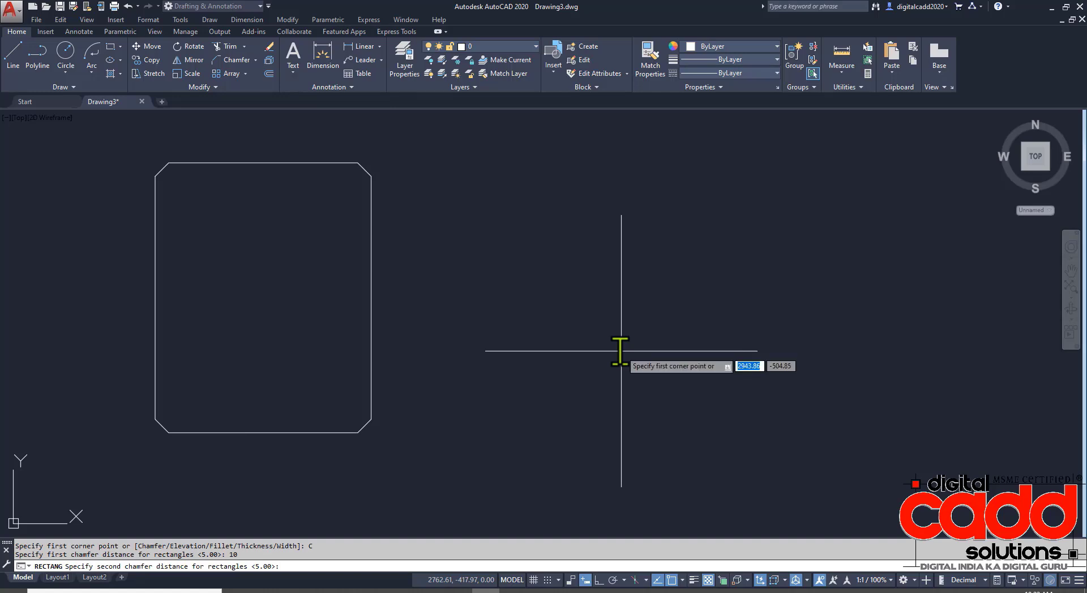
type("10")
key("Return")
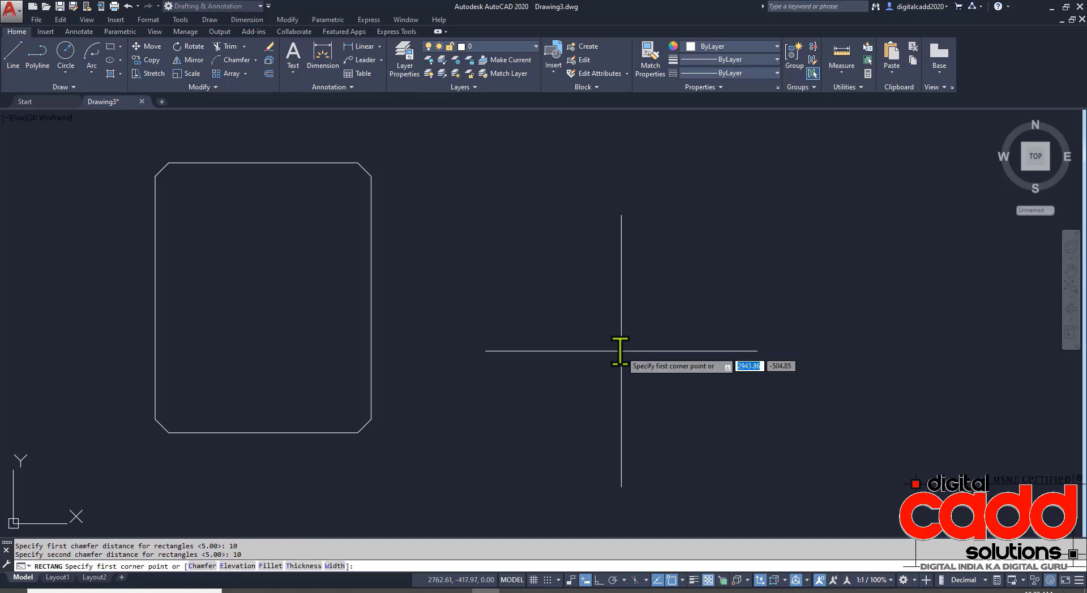
left_click(624, 449)
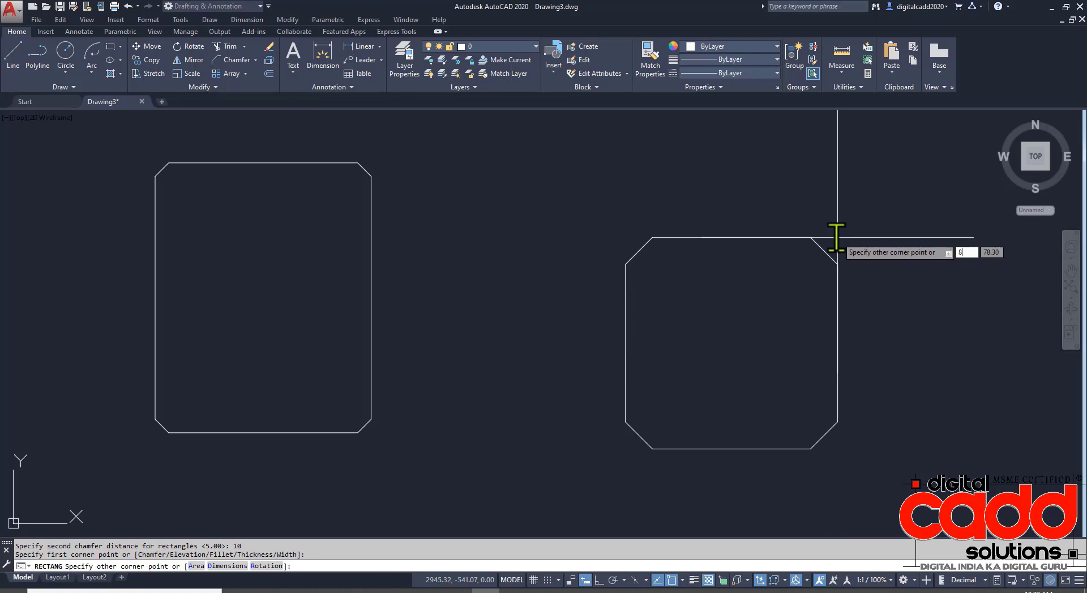
key("Tab")
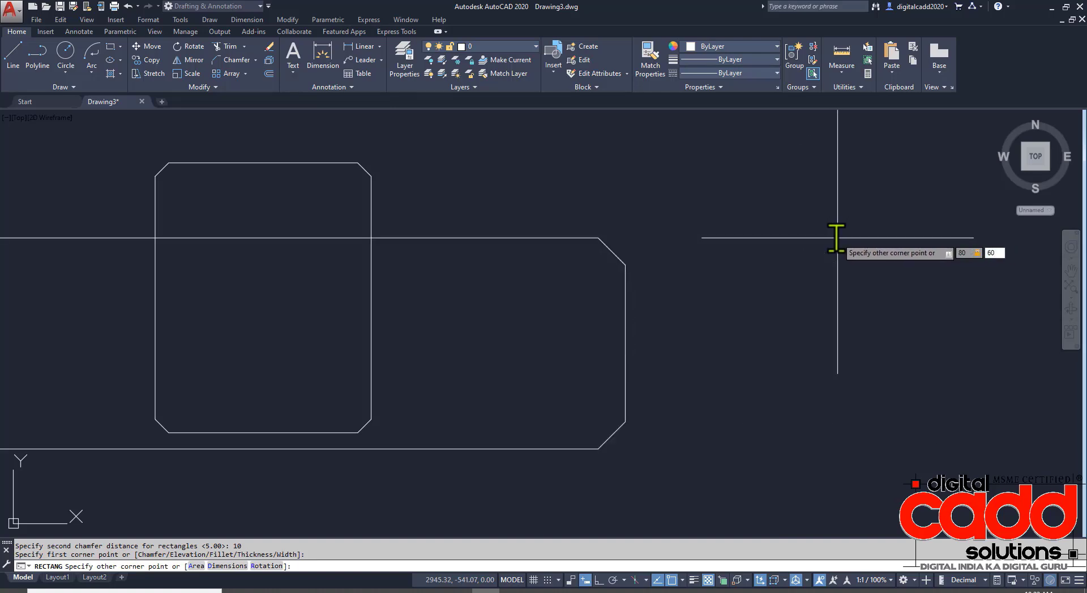
type("60")
key("Return")
- Measure the vertical offset of the new rectangle's lower-right chamfer, starting from its end on the bottom edge
middle_click_drag(868, 405, 655, 381)
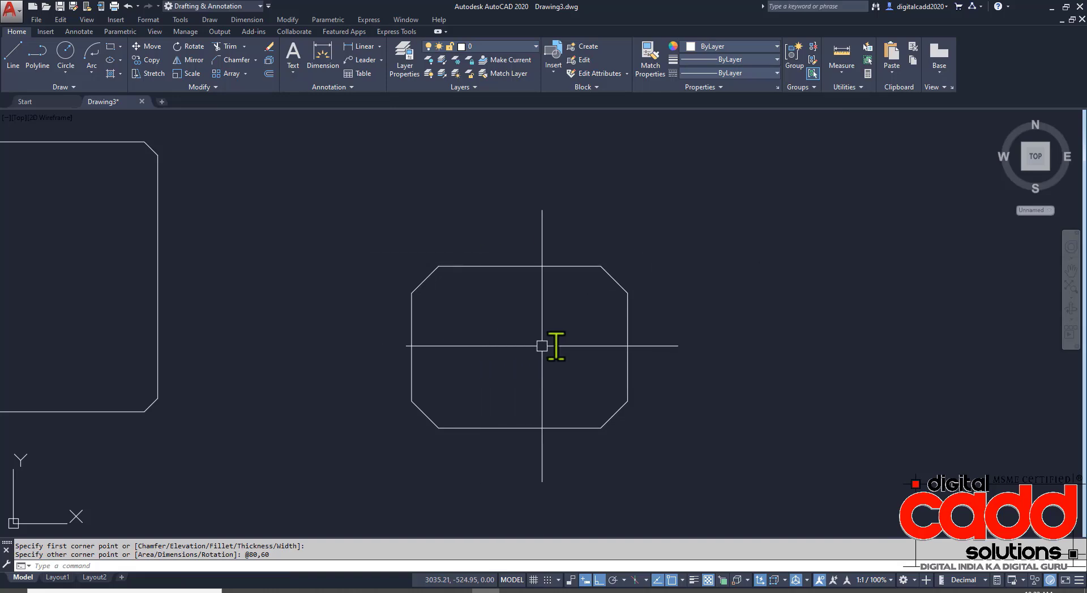
scroll(568, 347, "up", 2)
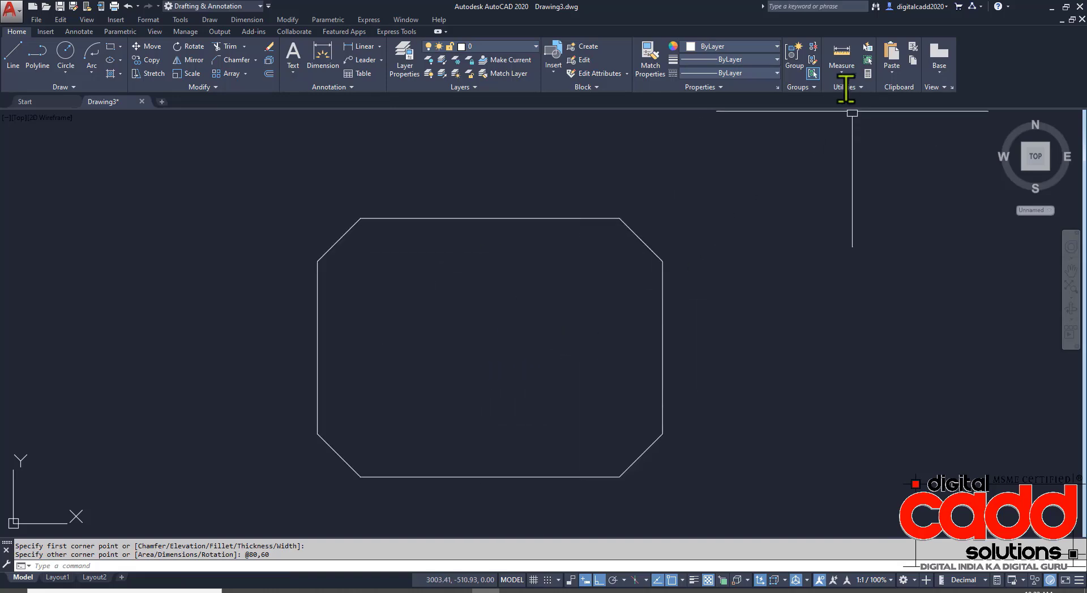
left_click(841, 66)
left_click(849, 114)
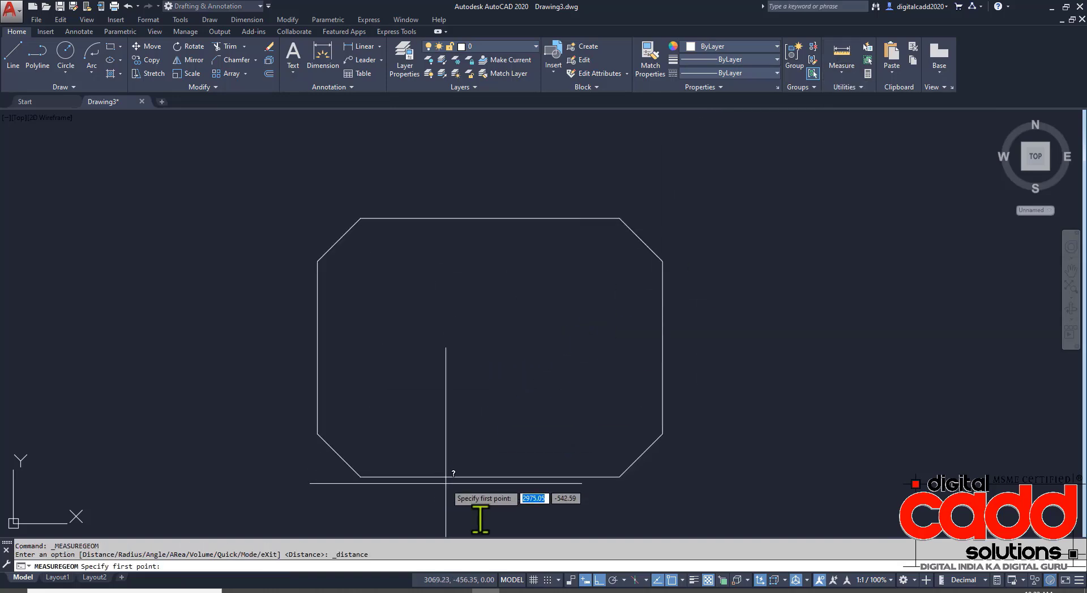
scroll(657, 490, "up", 2)
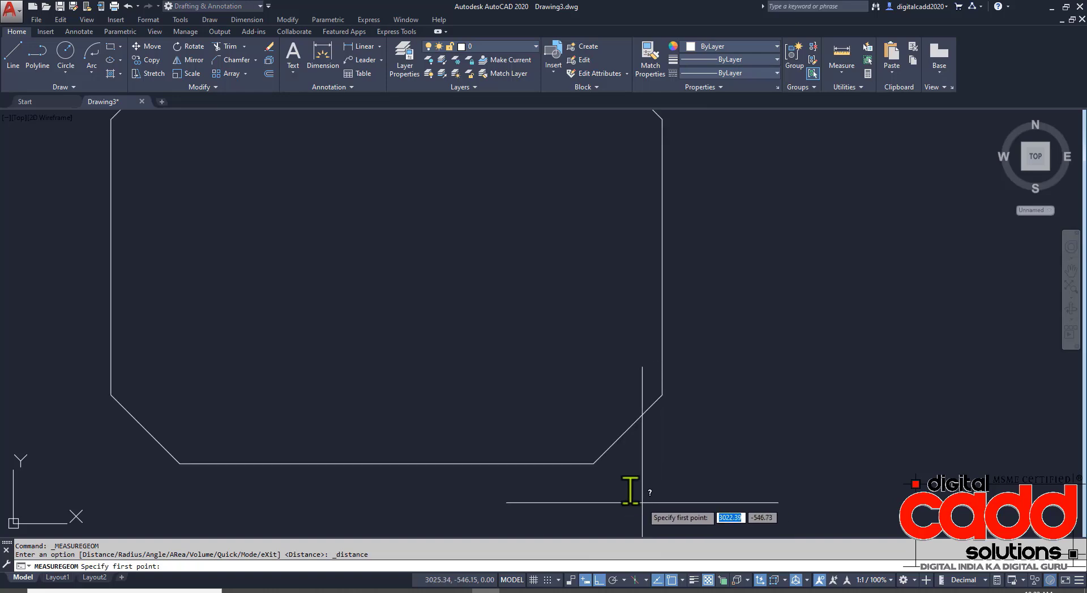
left_click(593, 463)
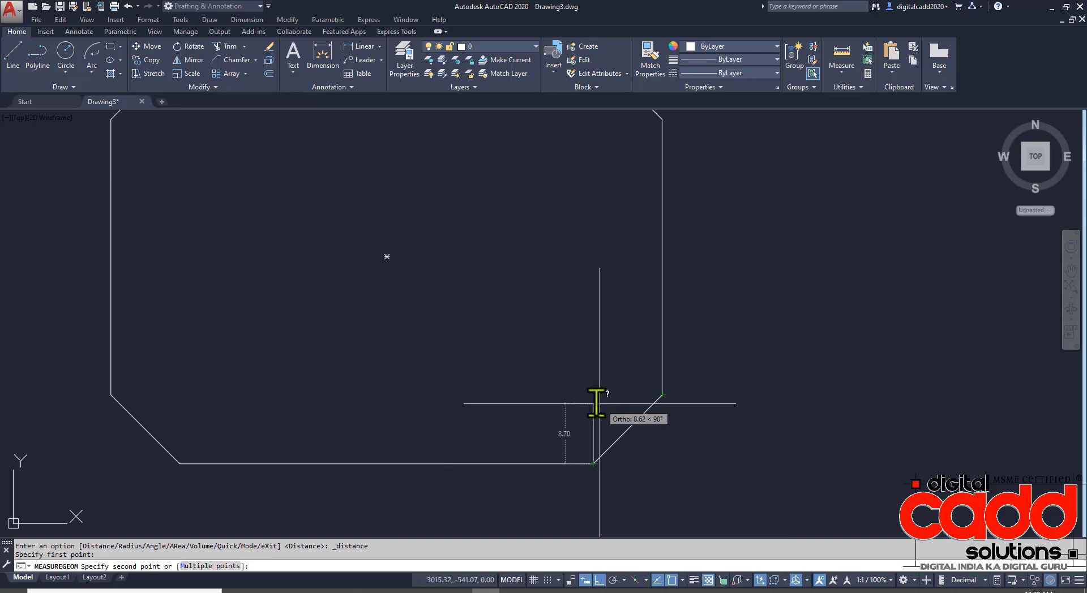
key("Escape")
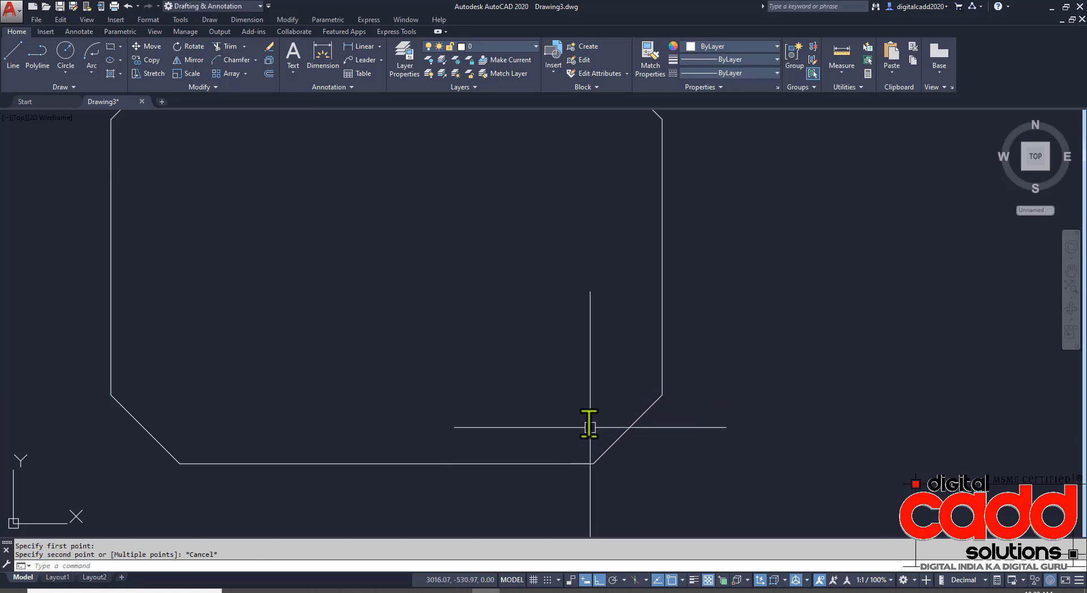
- Draw a rectangle 60 wide and 100 high with a fillet radius of 12, to the right of the chamfered one
scroll(589, 424, "down", 5)
mouse_move(516, 468)
middle_mouse_down()
mouse_move(817, 384)
mouse_move(635, 364)
mouse_move(223, 396)
middle_mouse_up()
scroll(208, 338, "up", 2)
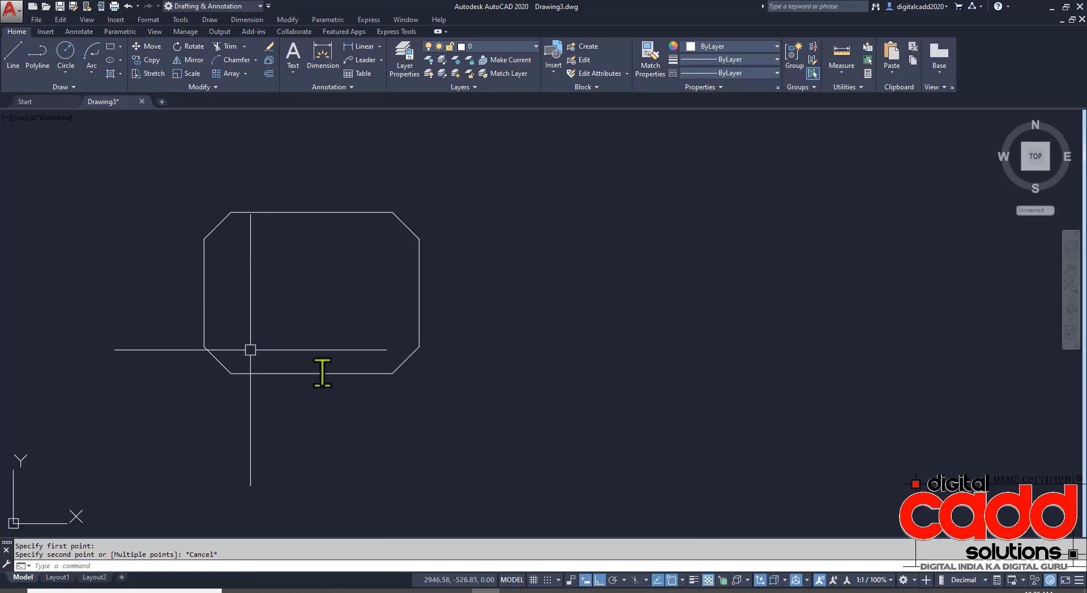
middle_click_drag(529, 408, 311, 409)
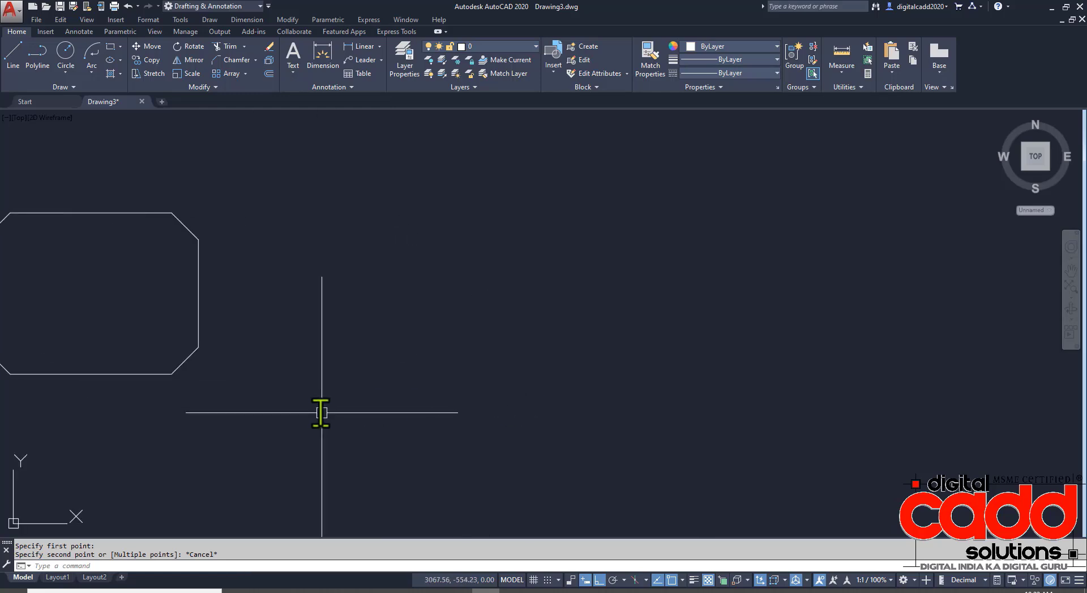
left_click(110, 46)
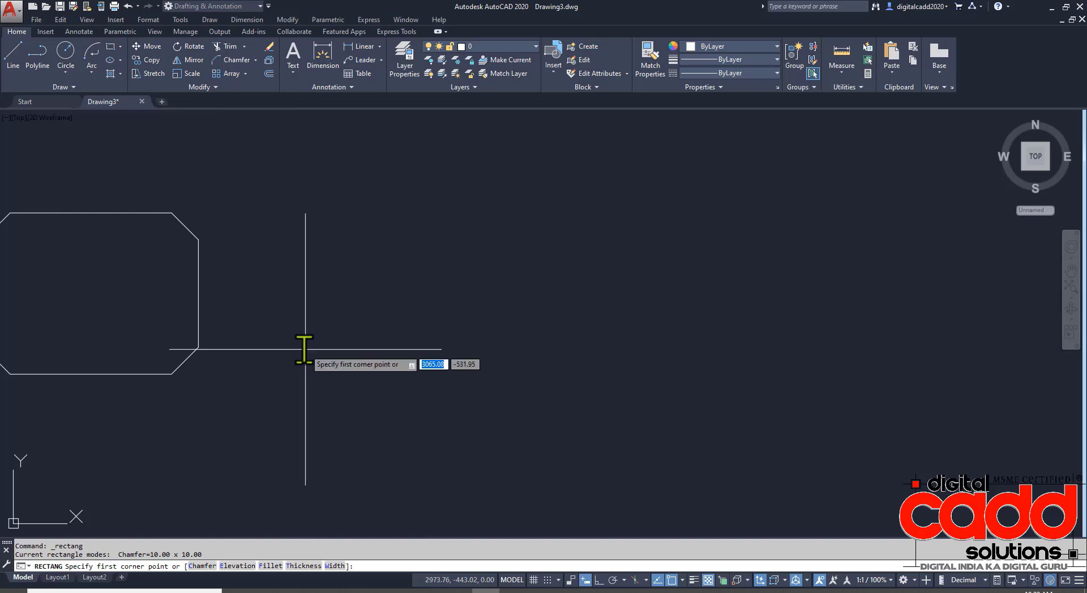
left_click(268, 566)
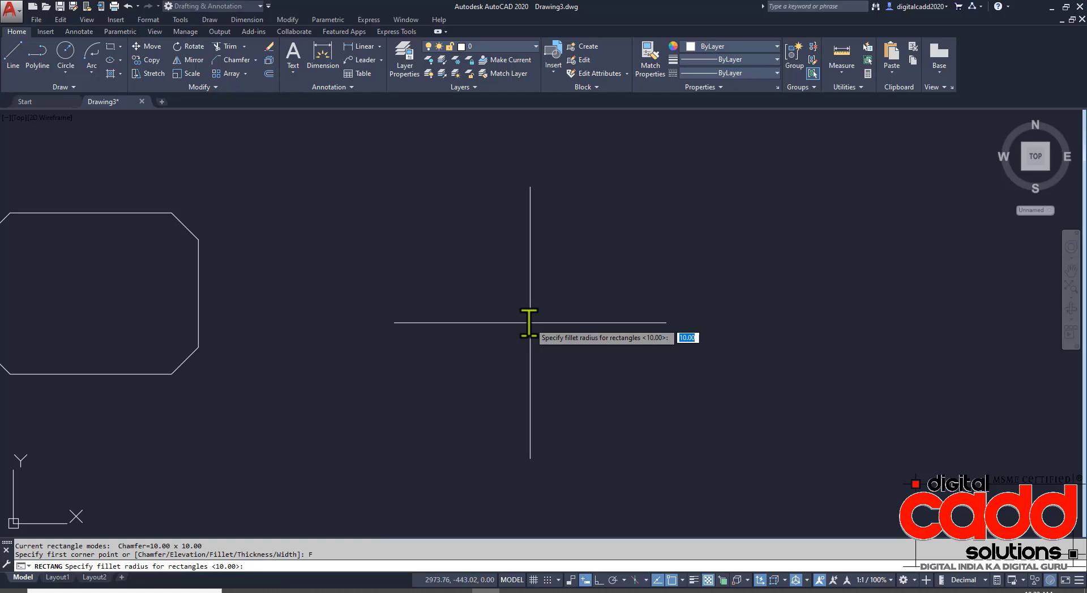
key("Return")
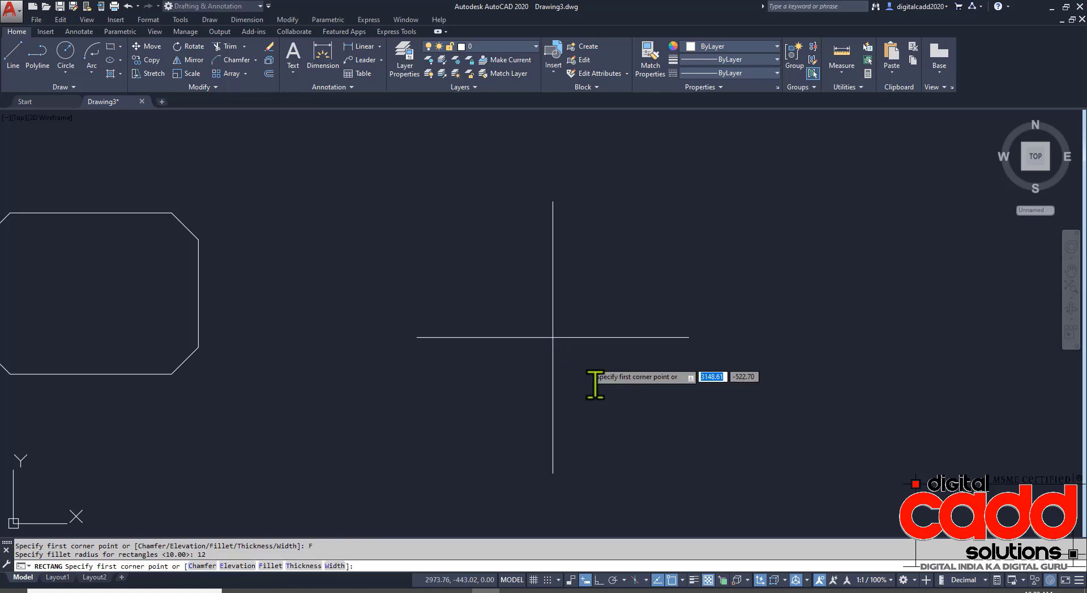
left_click(524, 418)
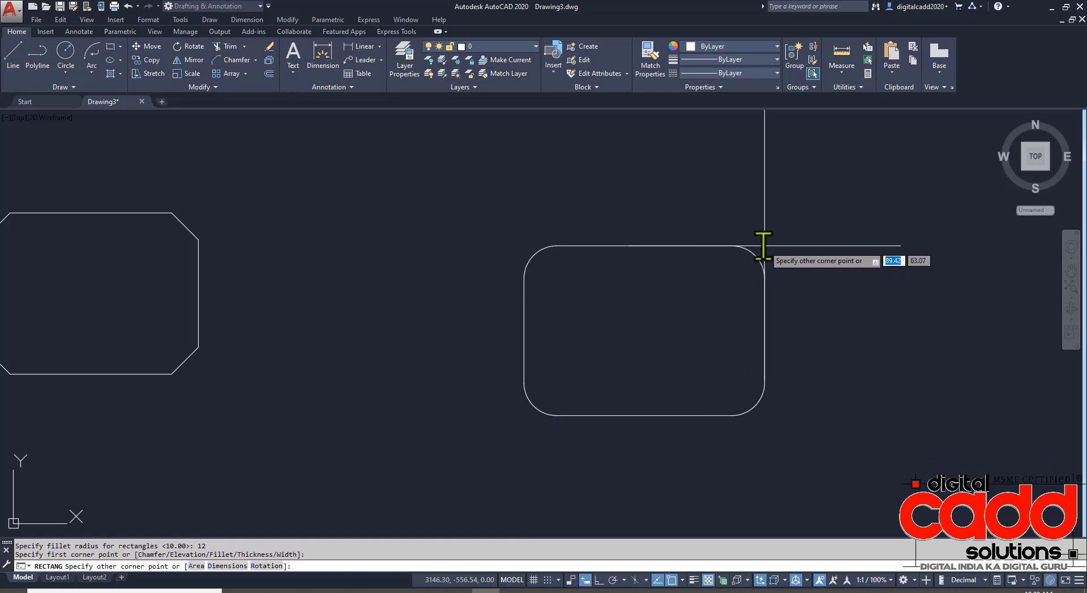
type("60")
key("Tab")
type("1")
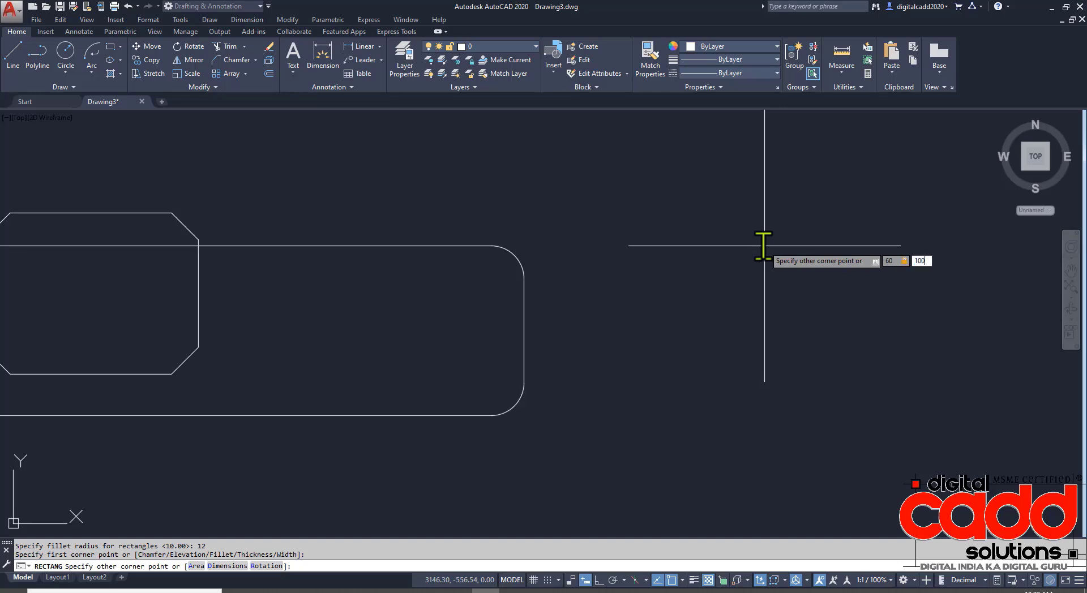
type("00")
key("Return")
- Measure the rounded rectangle's width between its side midpoints and its height between the top and bottom edge midpoints
middle_click_drag(698, 284, 517, 372)
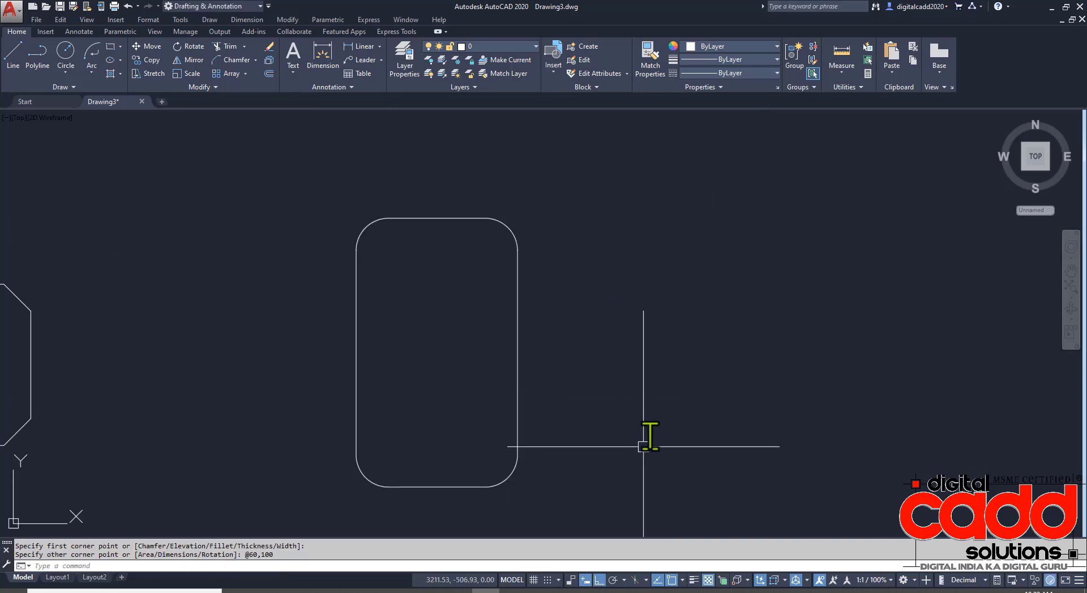
middle_click_drag(643, 447, 650, 404)
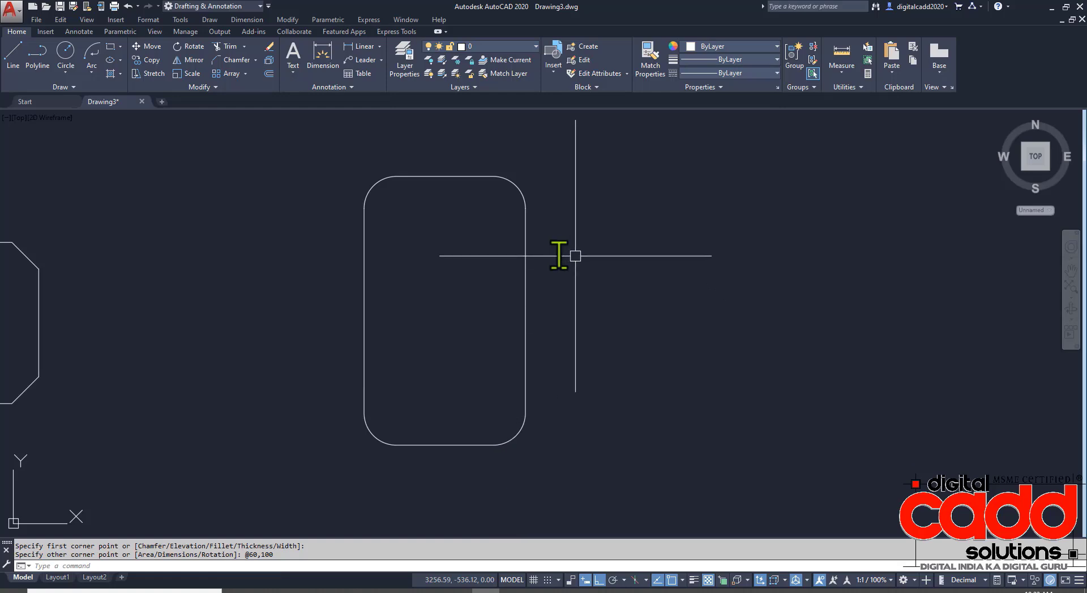
left_click(838, 75)
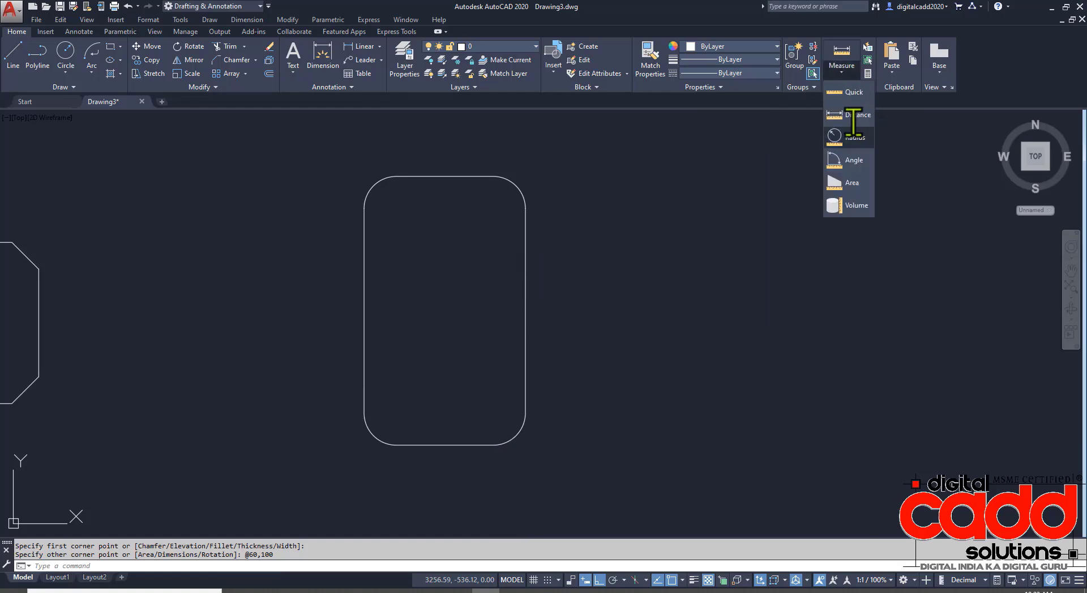
left_click(850, 115)
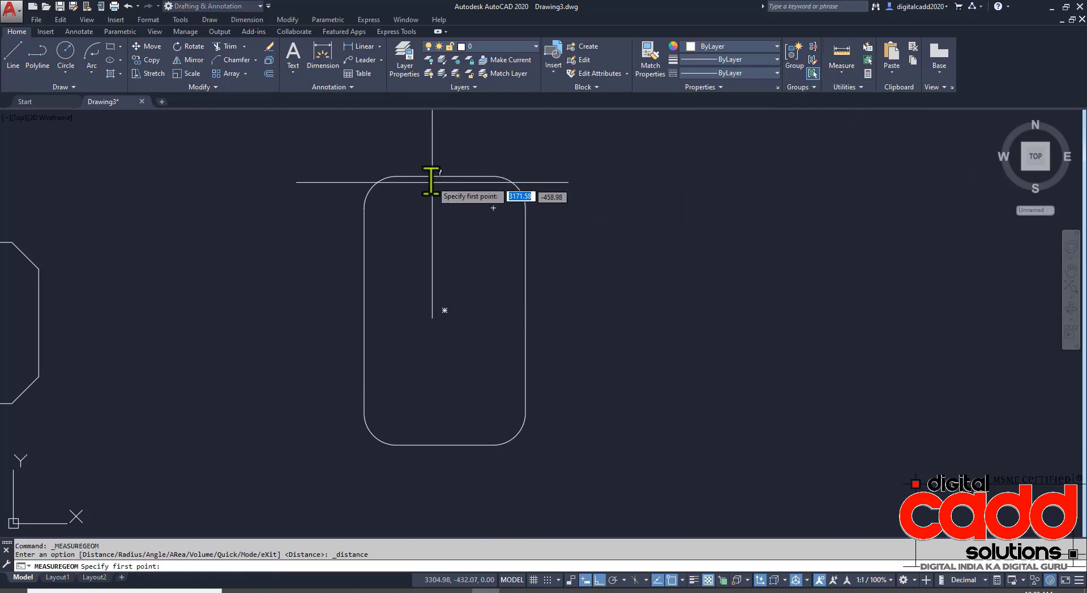
left_click(362, 308)
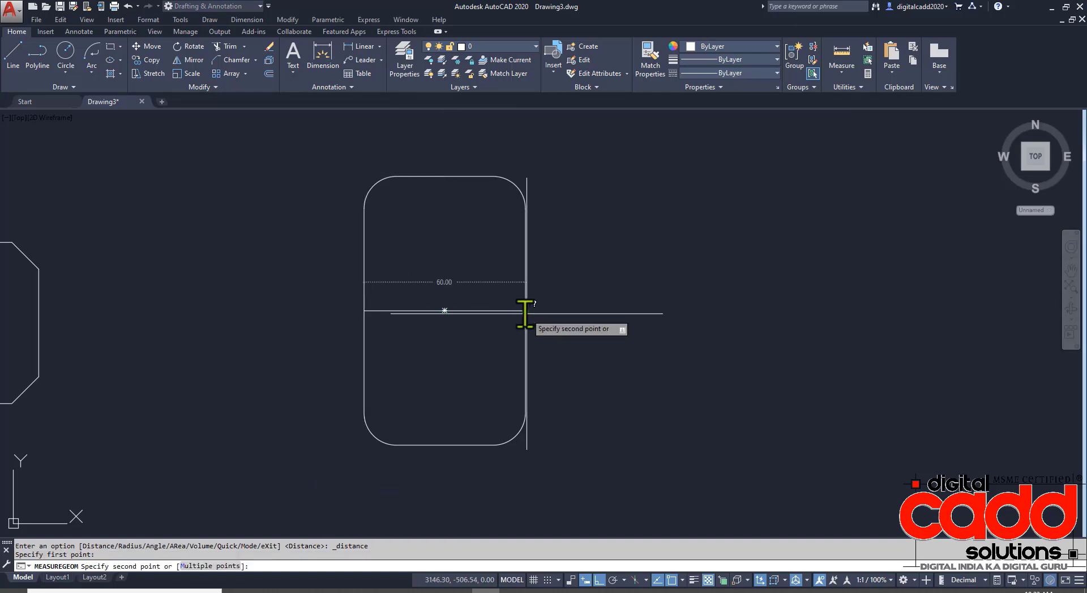
left_click(525, 309)
left_click(548, 346)
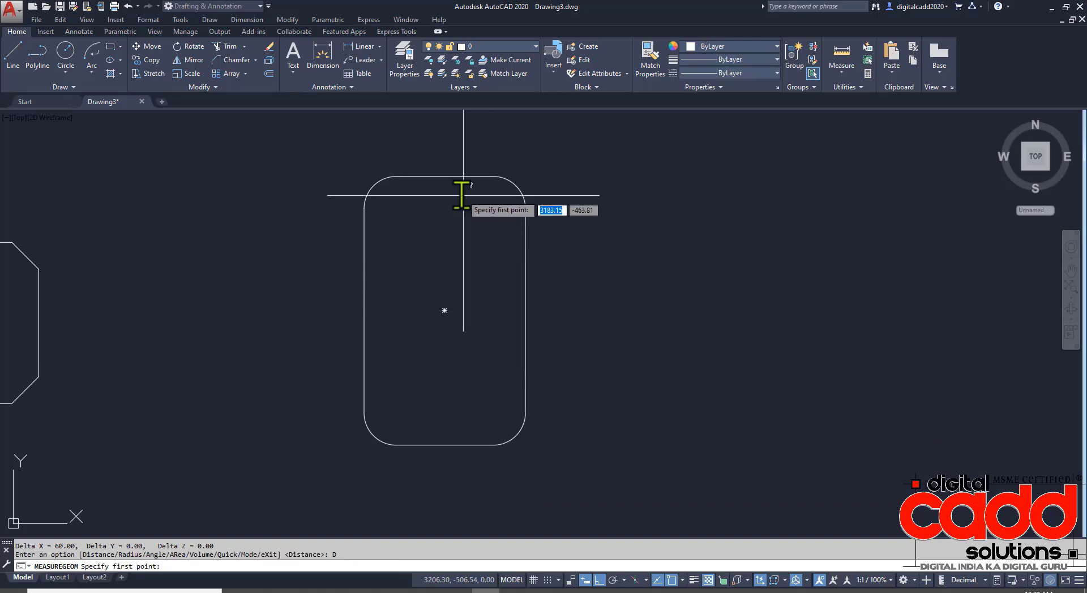
left_click(444, 177)
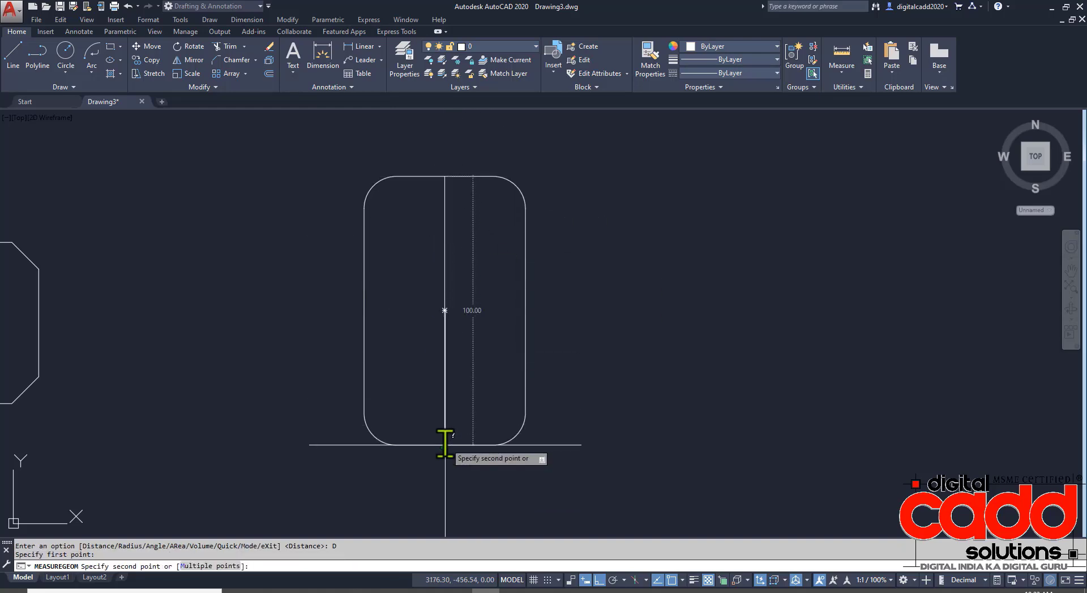
left_click(444, 443)
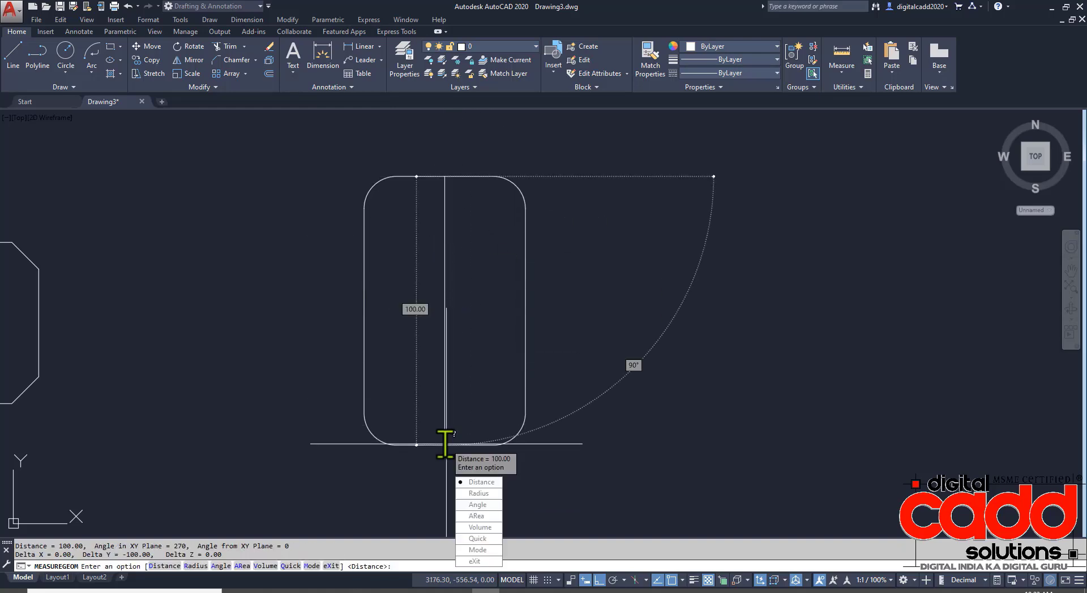
- Measure the radius of the rounded rectangle's upper-right corner and end the measurement
left_click(478, 493)
left_click(519, 185)
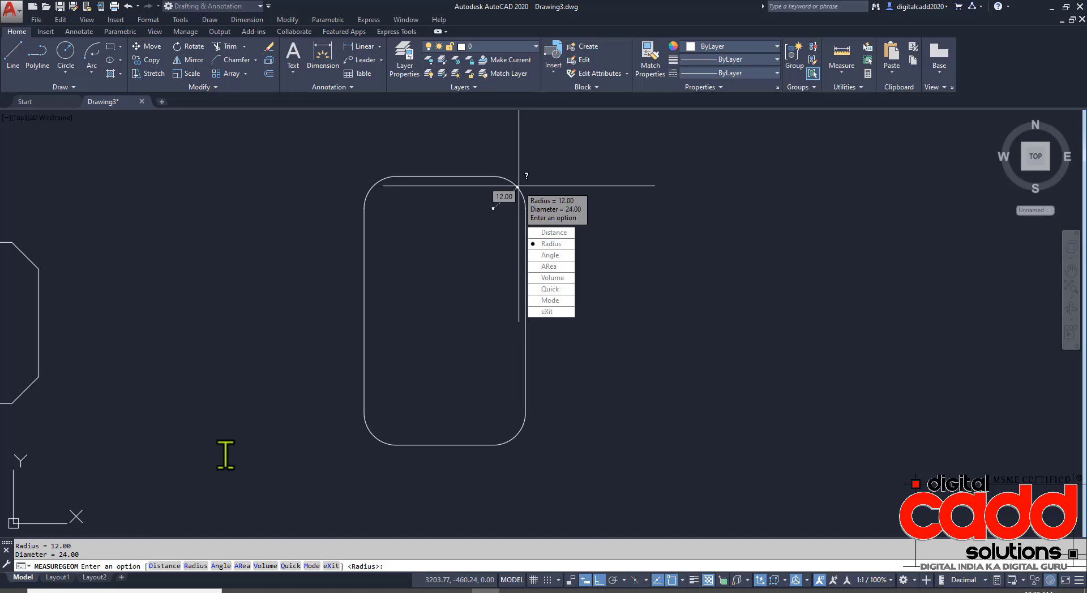
key("Escape")
- Draw a rectangle 50 wide and 60 high with a fillet radius of 5, to the right of the 12-radius rounded rectangle
scroll(339, 375, "down", 2)
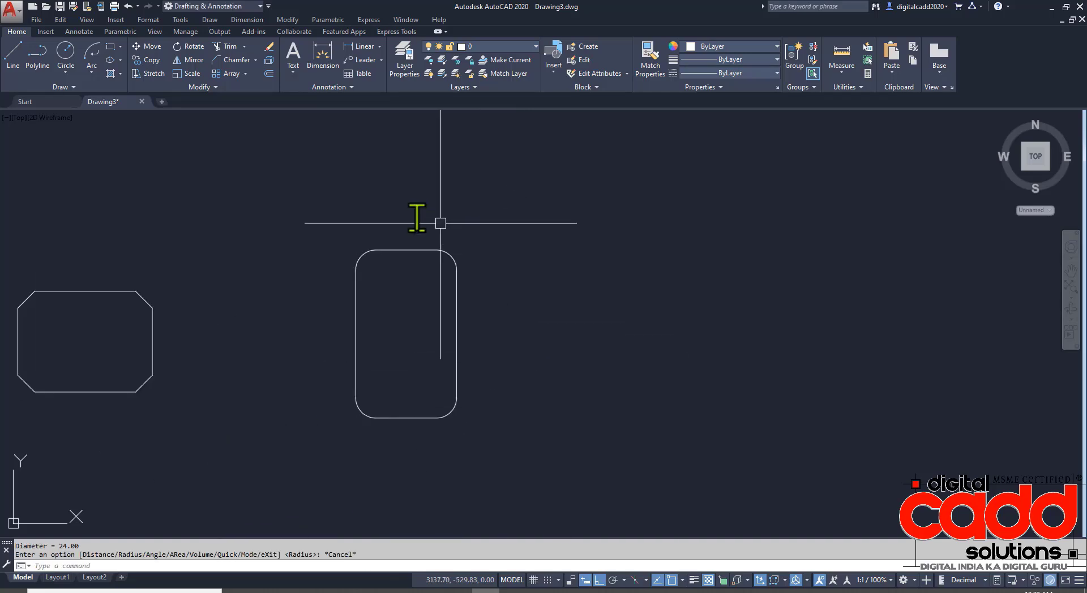
middle_click_drag(415, 415, 677, 405)
middle_click_drag(711, 326, 283, 309)
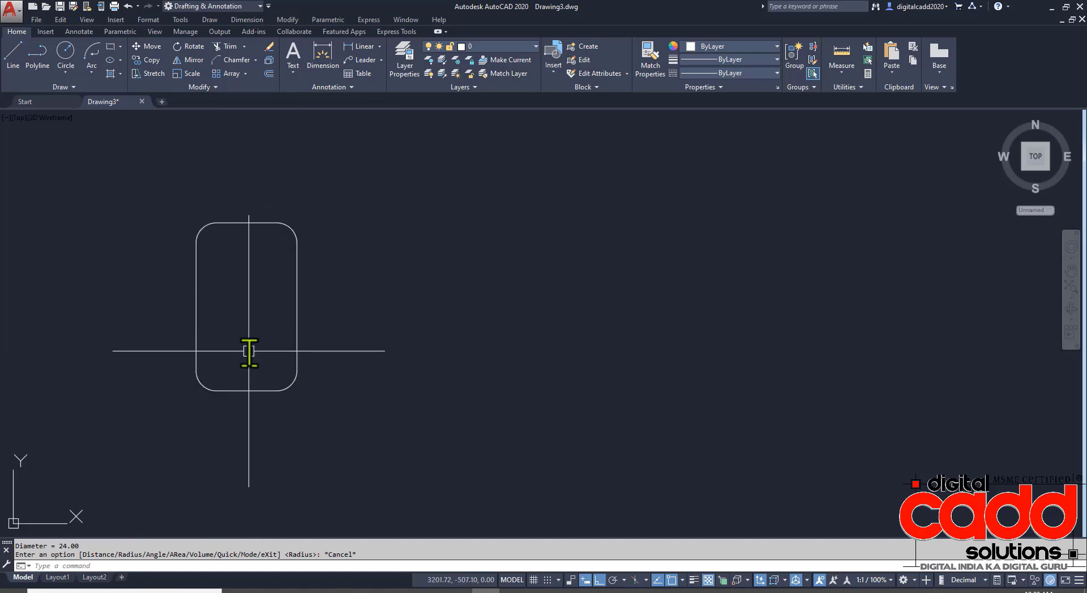
middle_click_drag(315, 390, 653, 329)
middle_click_drag(708, 267, 432, 311)
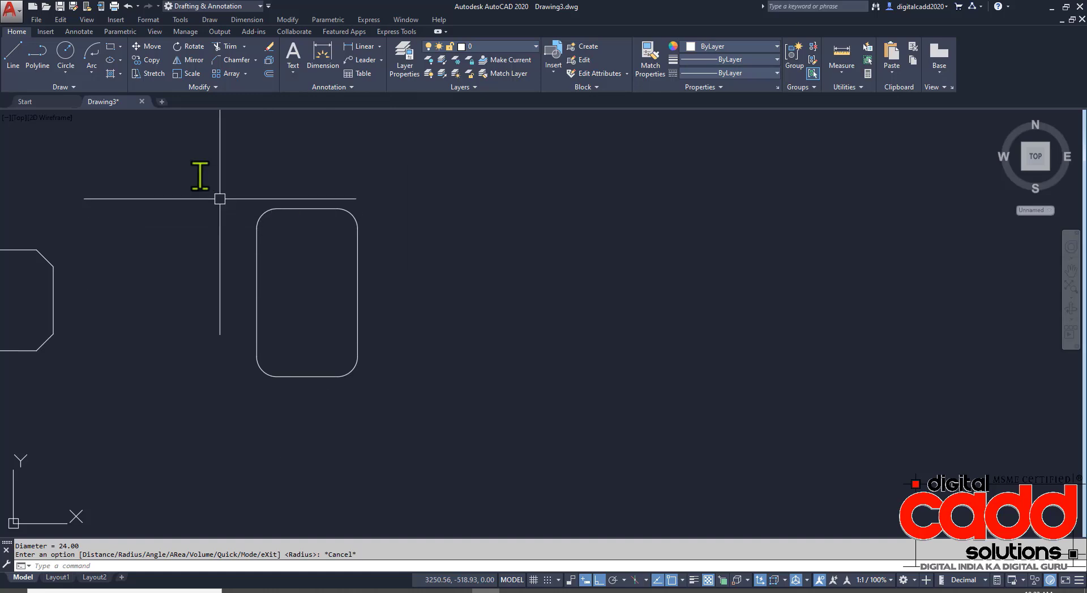
left_click(110, 48)
type("F")
key("Return")
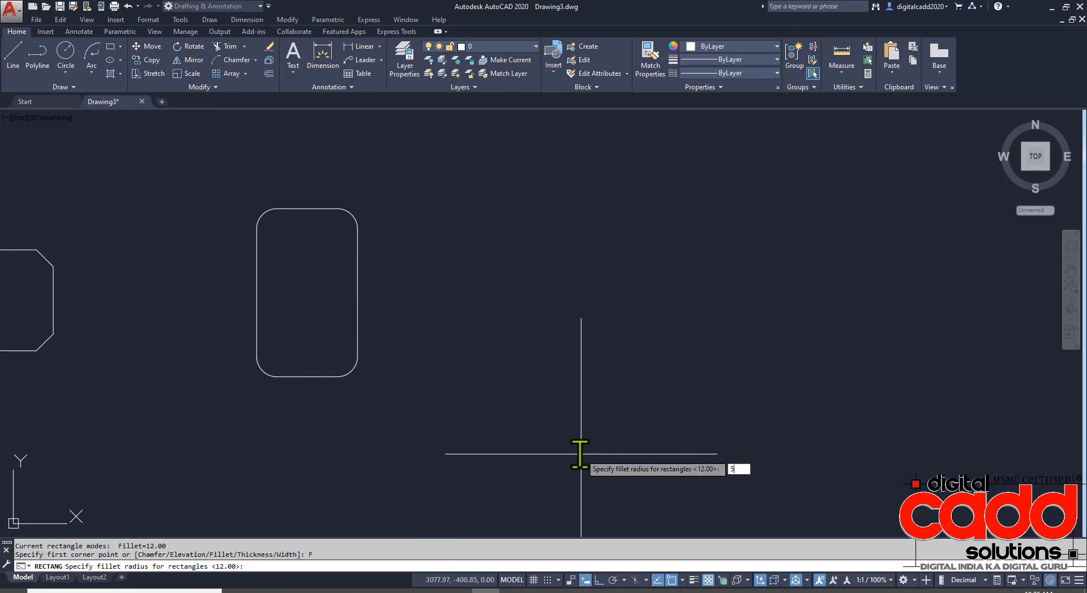
key("Return")
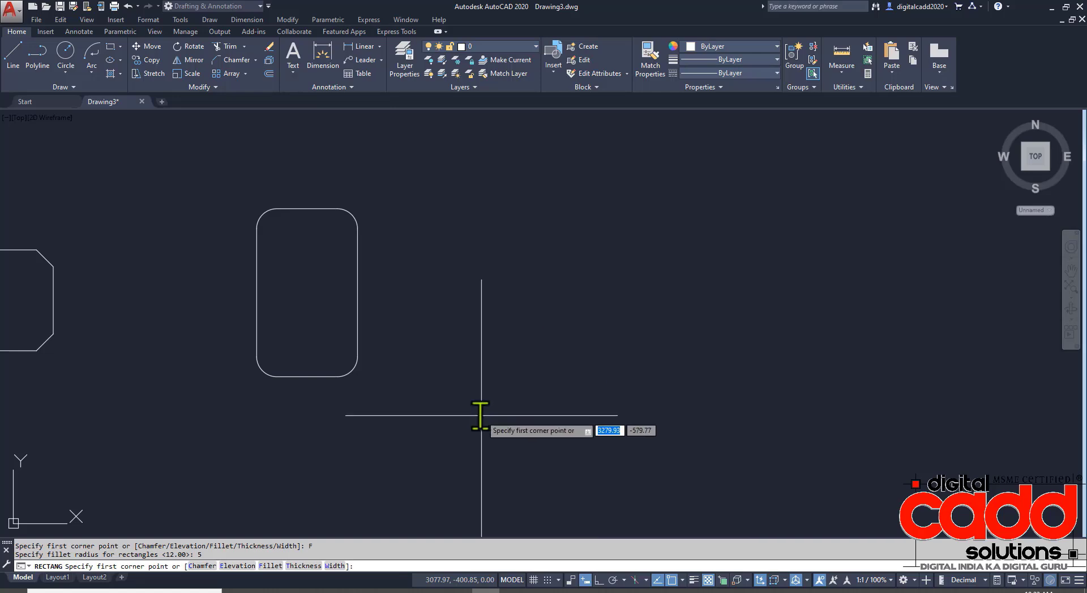
left_click(509, 422)
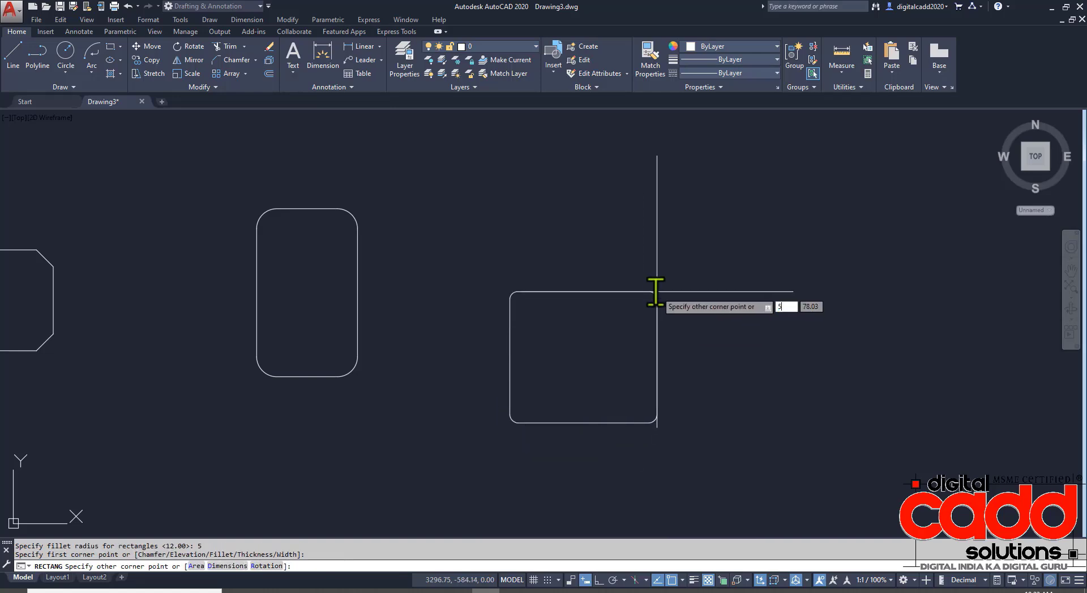
key("Tab")
key("Return")
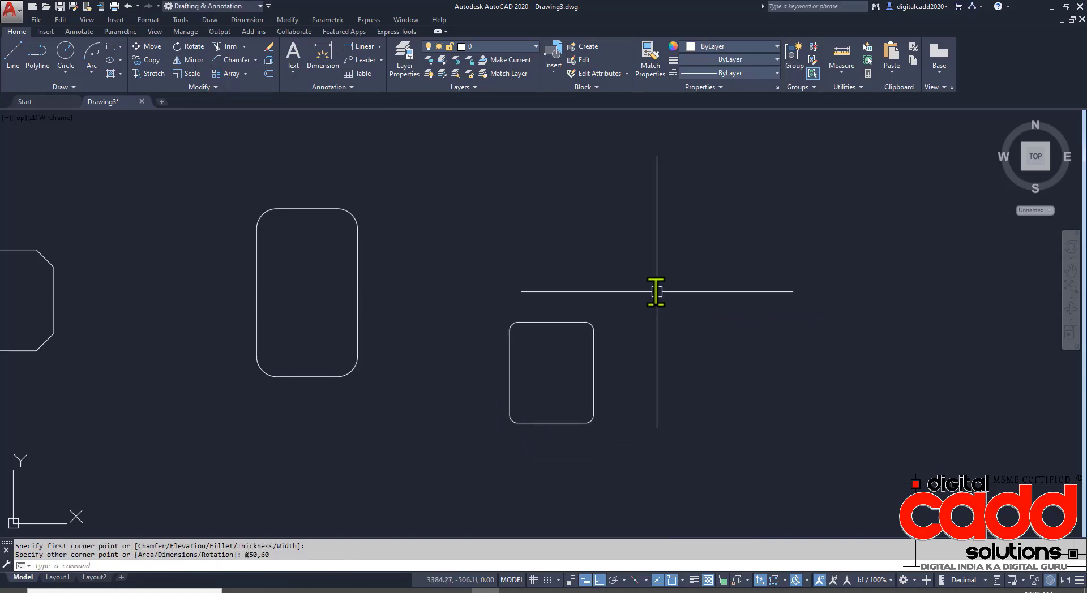
scroll(619, 340, "up", 4)
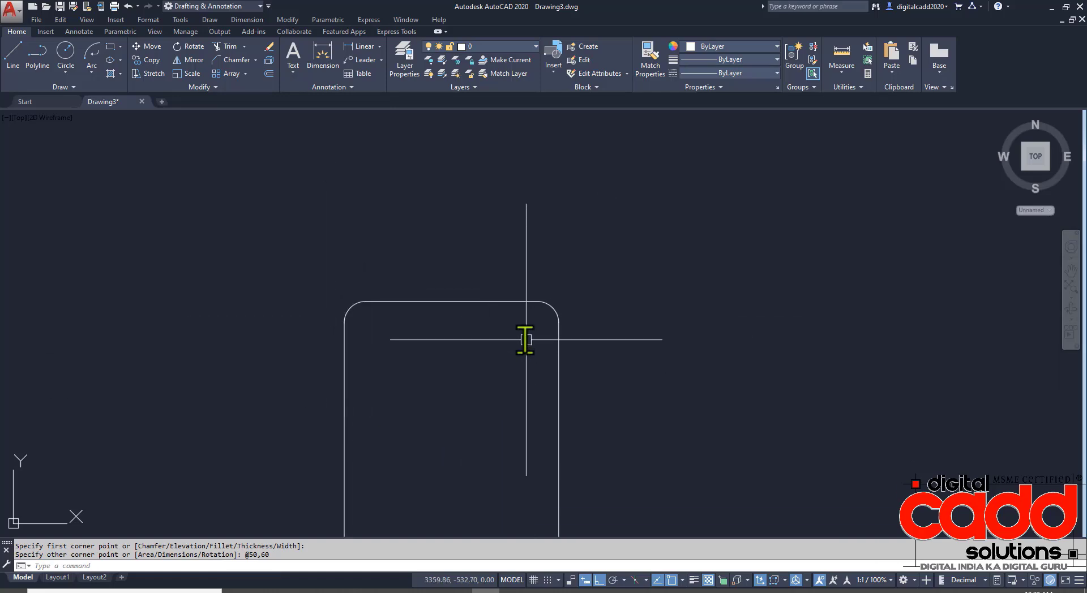
scroll(555, 370, "down", 5)
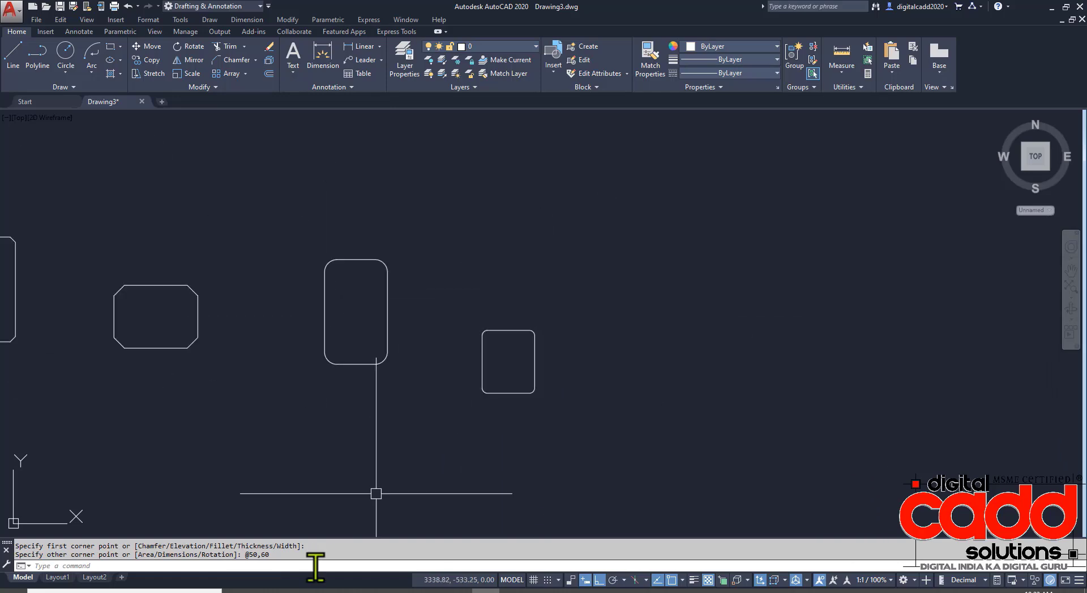
- Draw a large freehand rectangle at elevation 10, to the right of the 50 by 60 rounded rectangle
middle_click_drag(460, 359, 277, 248)
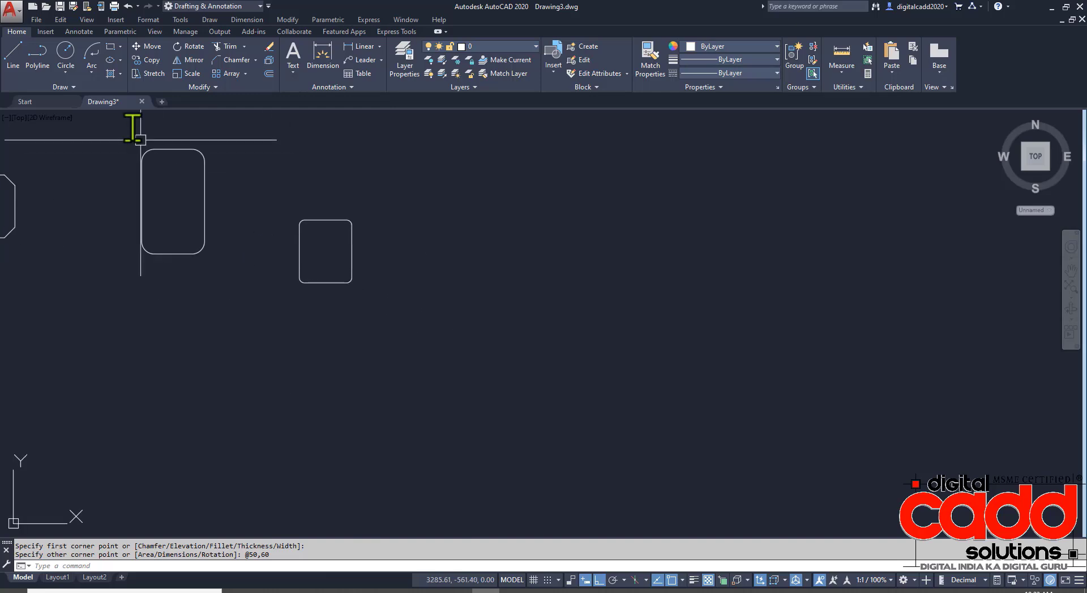
left_click(111, 46)
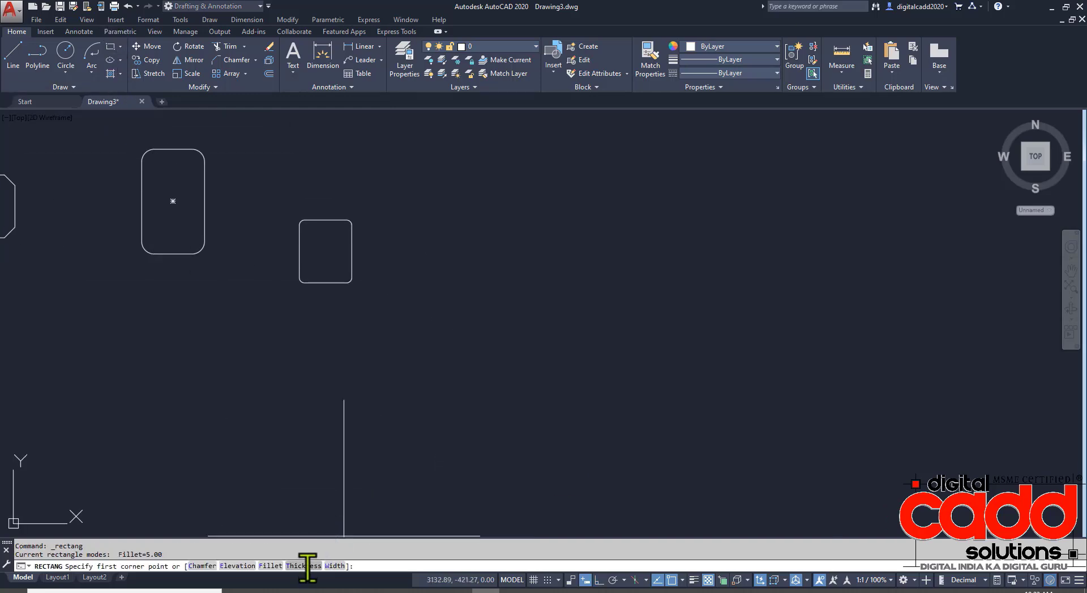
left_click(234, 564)
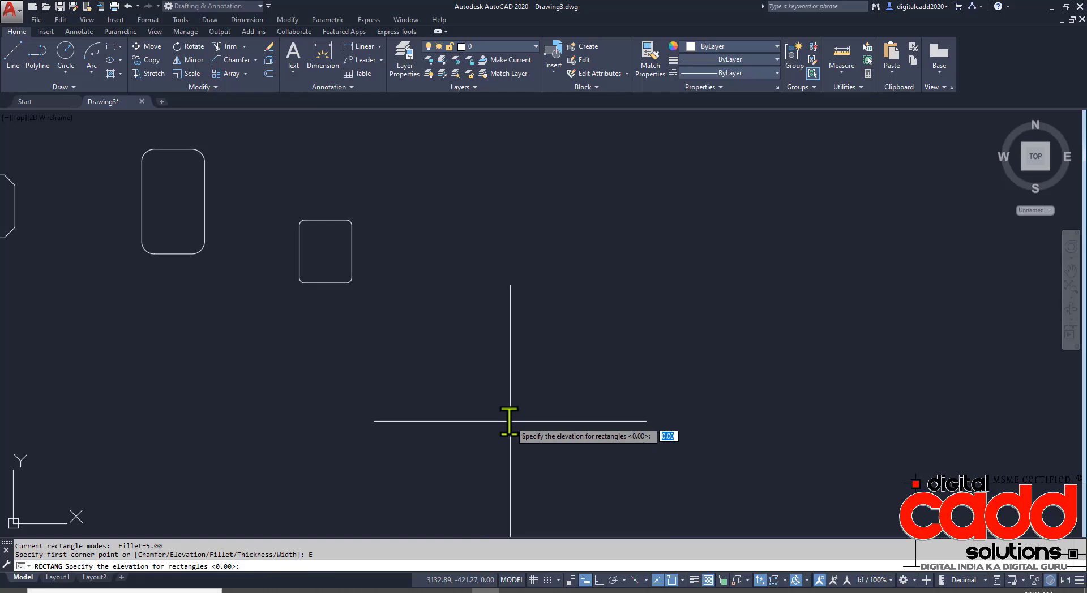
key("Return")
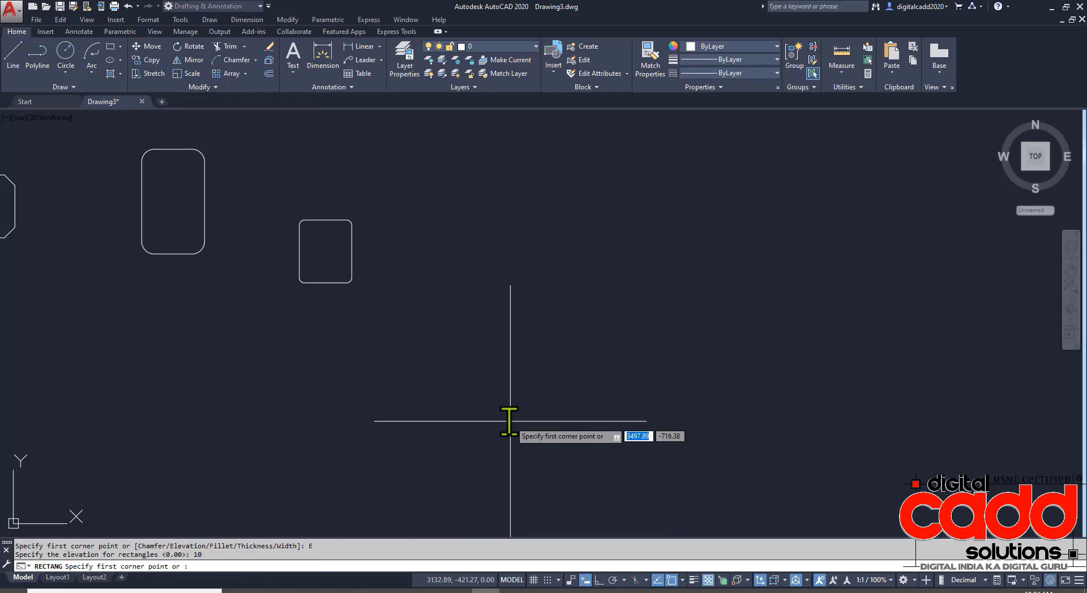
left_click(498, 418)
left_click(706, 193)
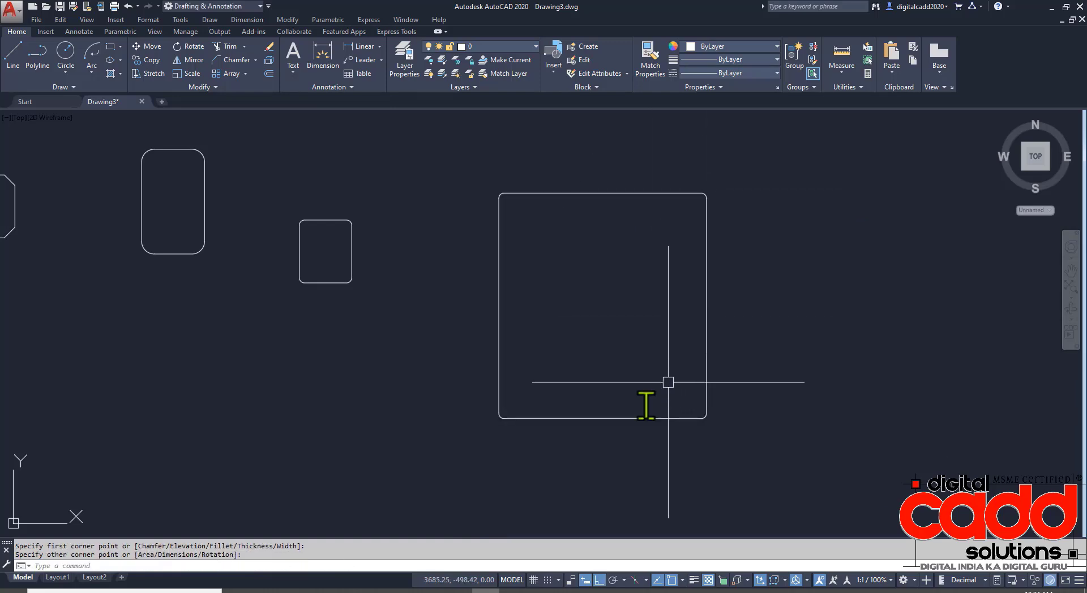
- Turn on the drawing grid and switch to the front view to see the rectangles edge-on
middle_click_drag(614, 444, 582, 299, "shift")
left_click(24, 117)
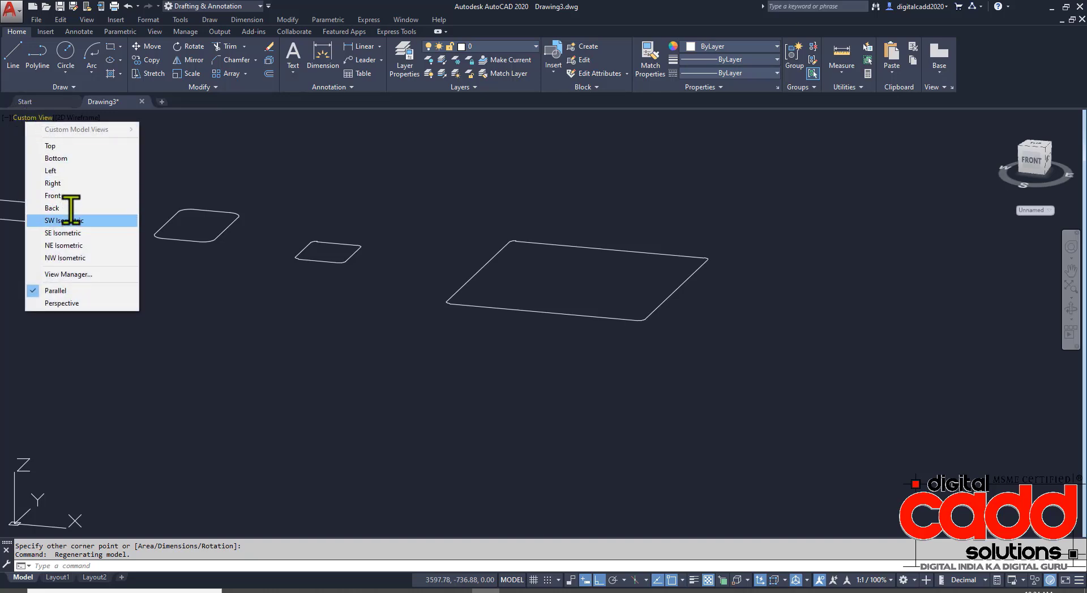
left_click(313, 156)
left_click(350, 170)
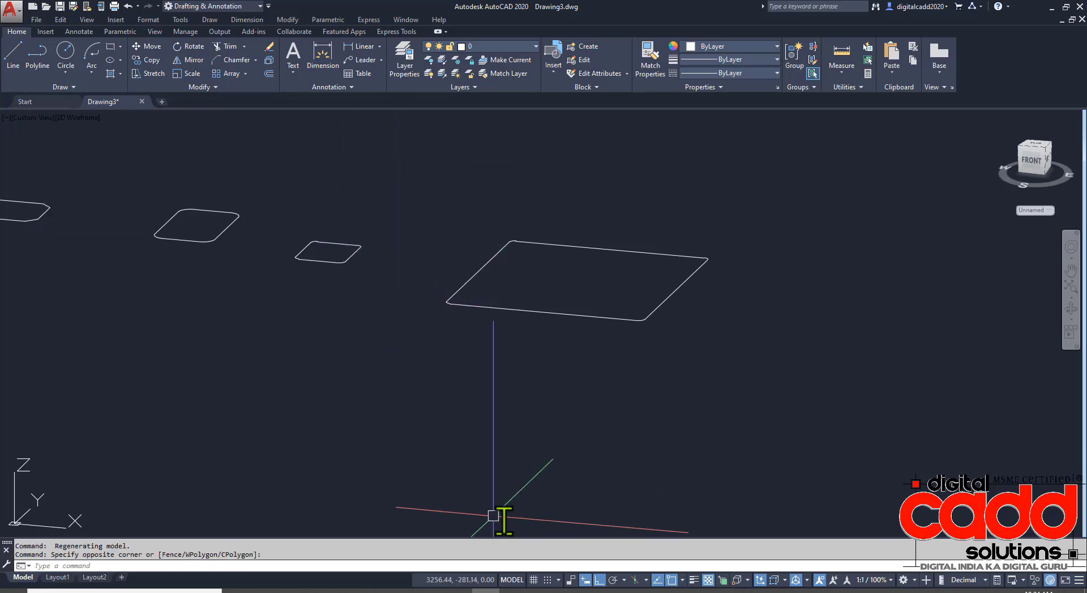
left_click(534, 579)
scroll(657, 362, "down", 2)
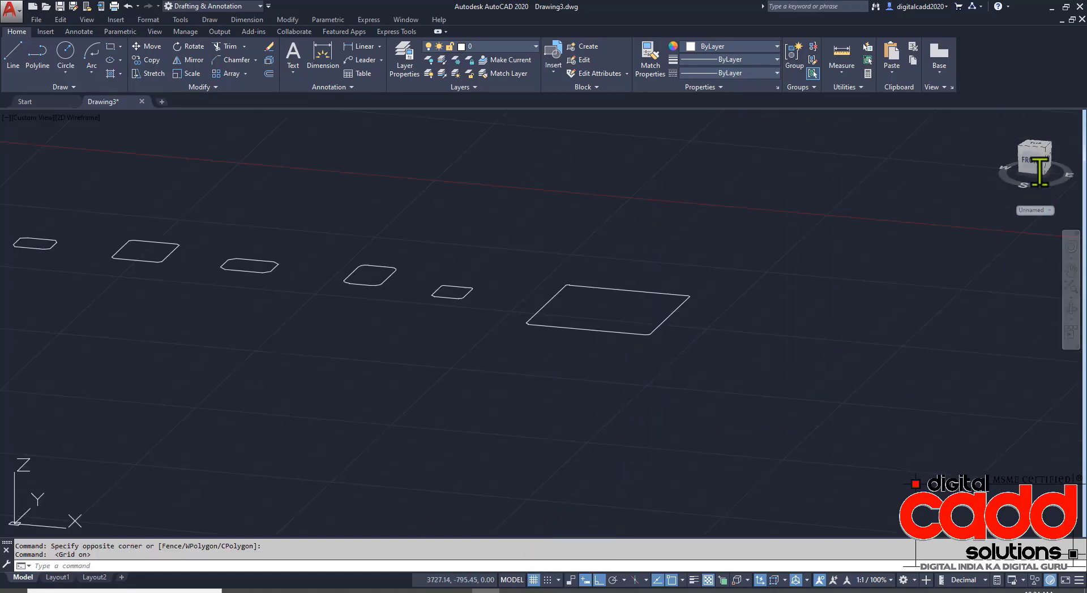
left_click(1025, 162)
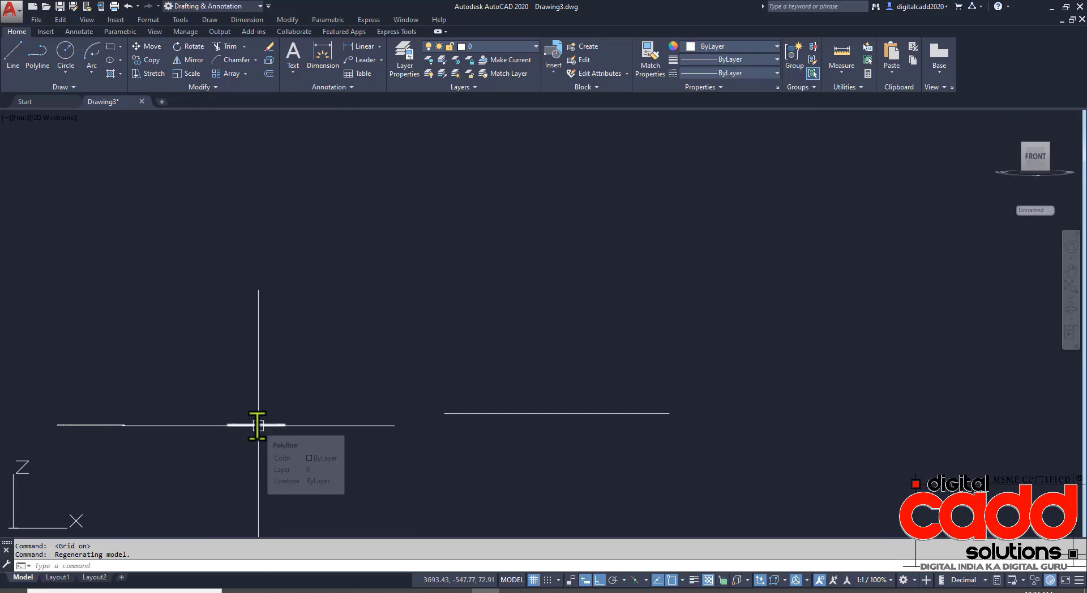
- Compare the level of the base-plane rectangle with the elevated one, using a temporary horizontal line from the base rectangle's end
left_click(261, 425)
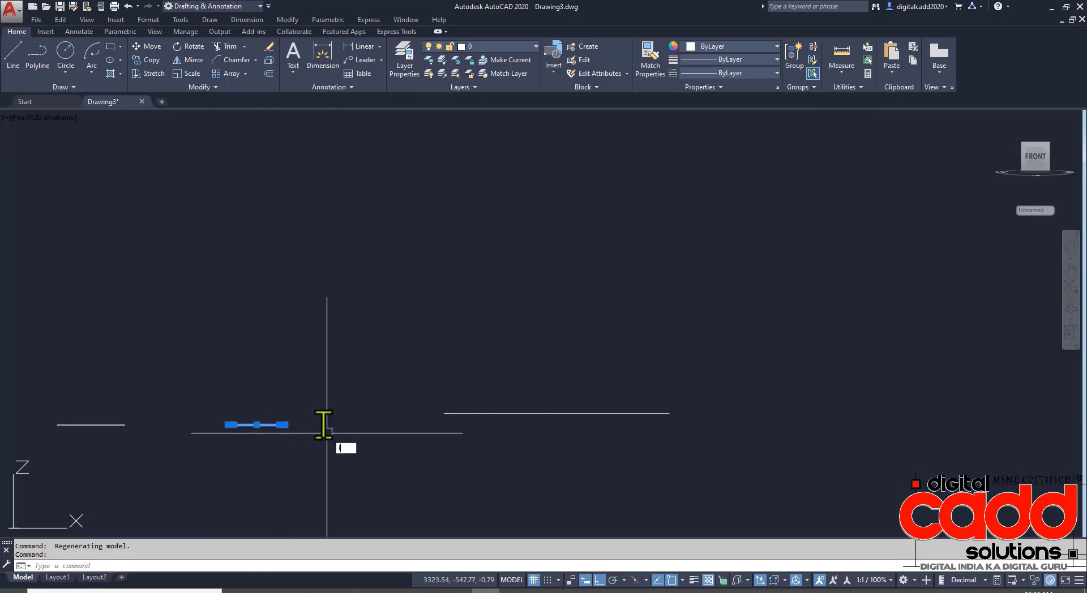
type("l")
key("Return")
left_click(287, 424)
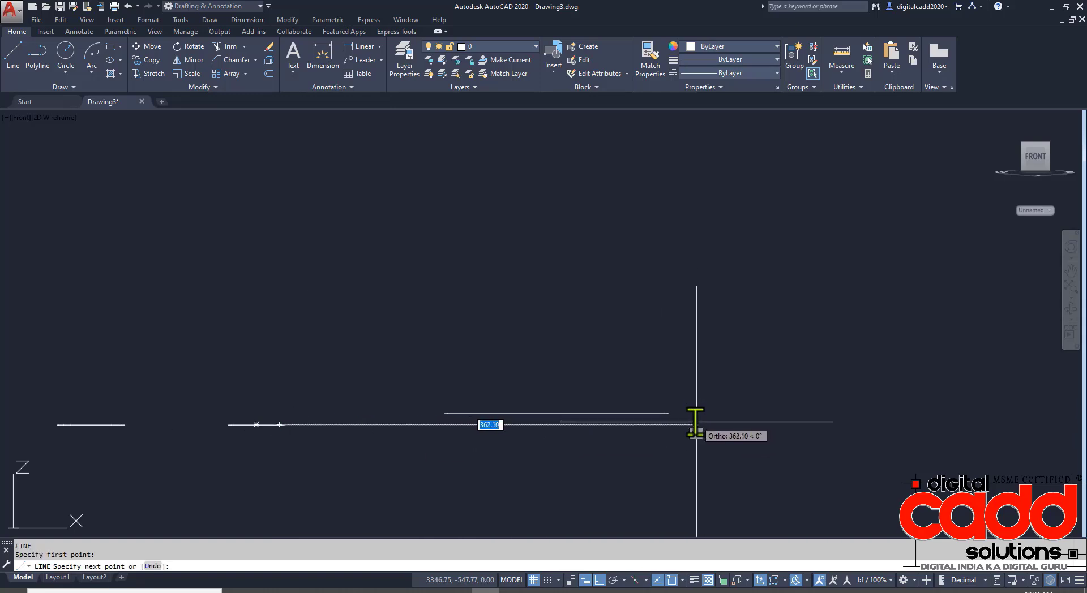
key("Escape")
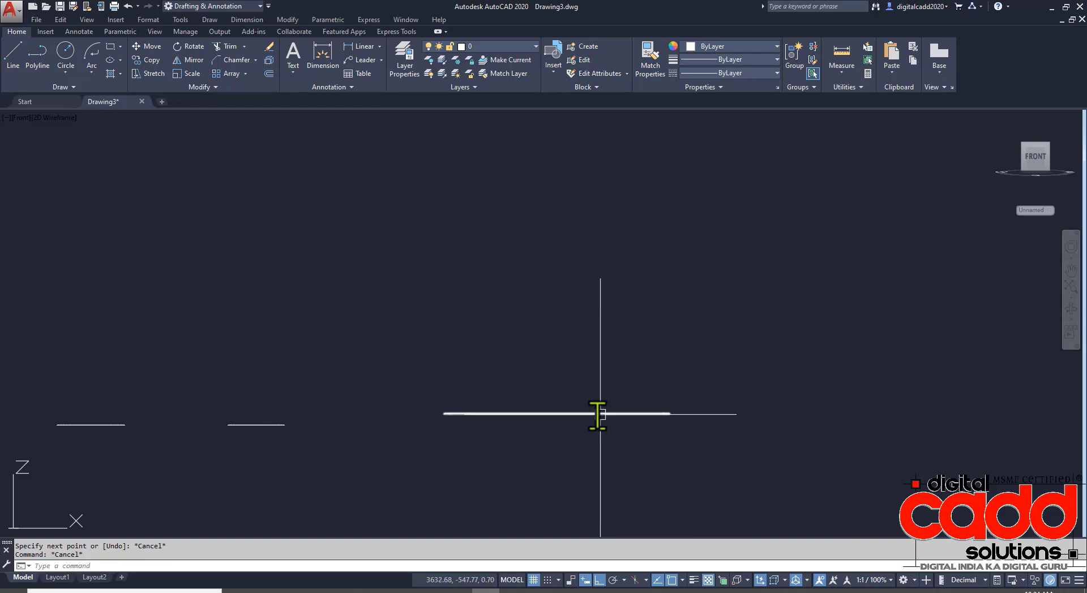
left_click(599, 414)
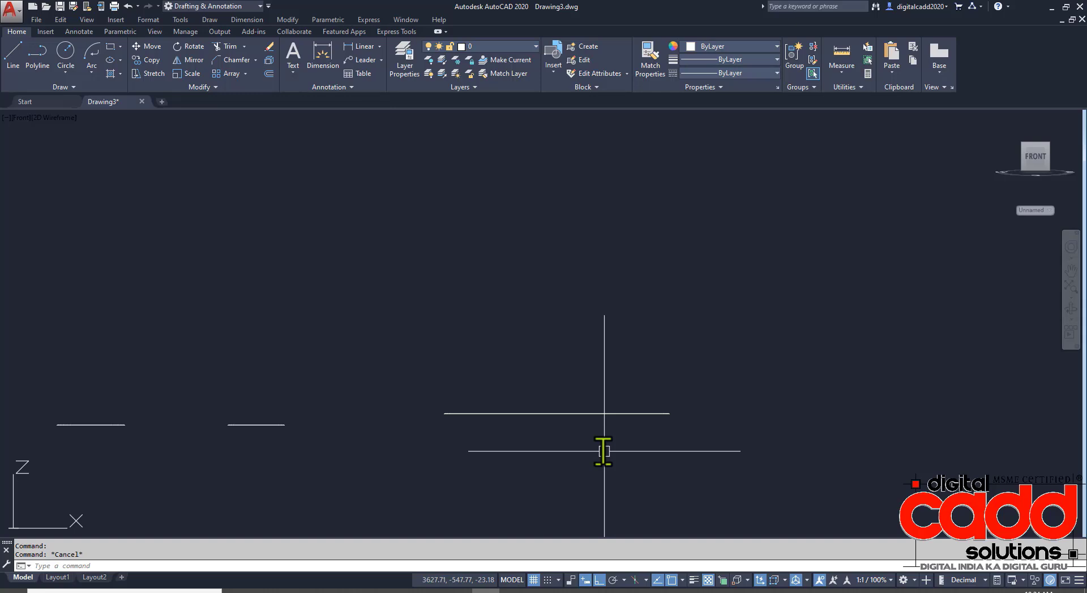
- Return to the top view and highlight the large elevated rectangle at the end of the row, then clear the selection
middle_click_drag(601, 474, 692, 441)
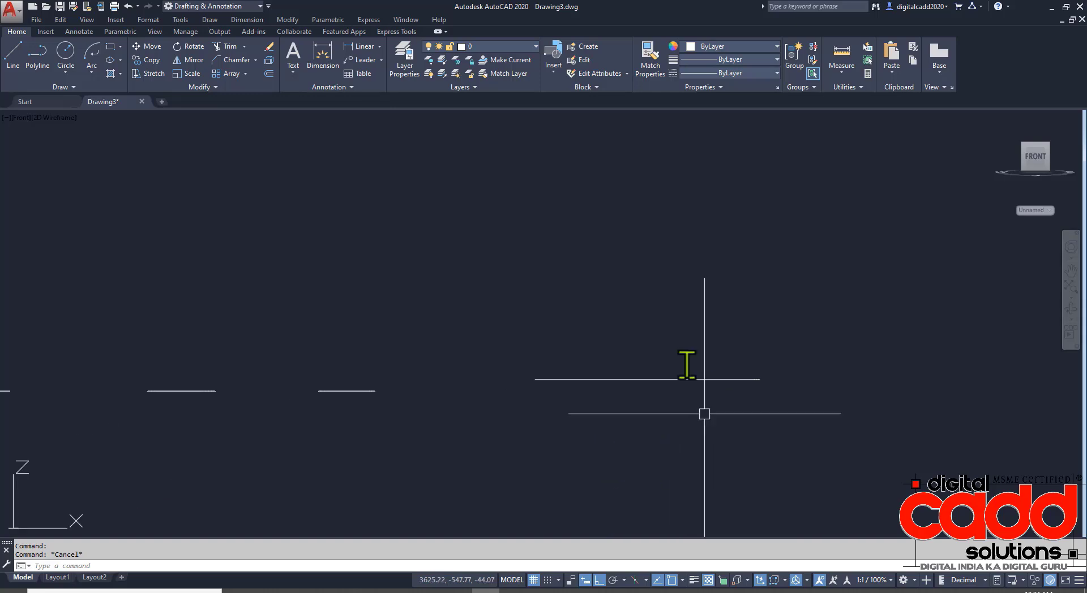
left_click(21, 118)
left_click(29, 146)
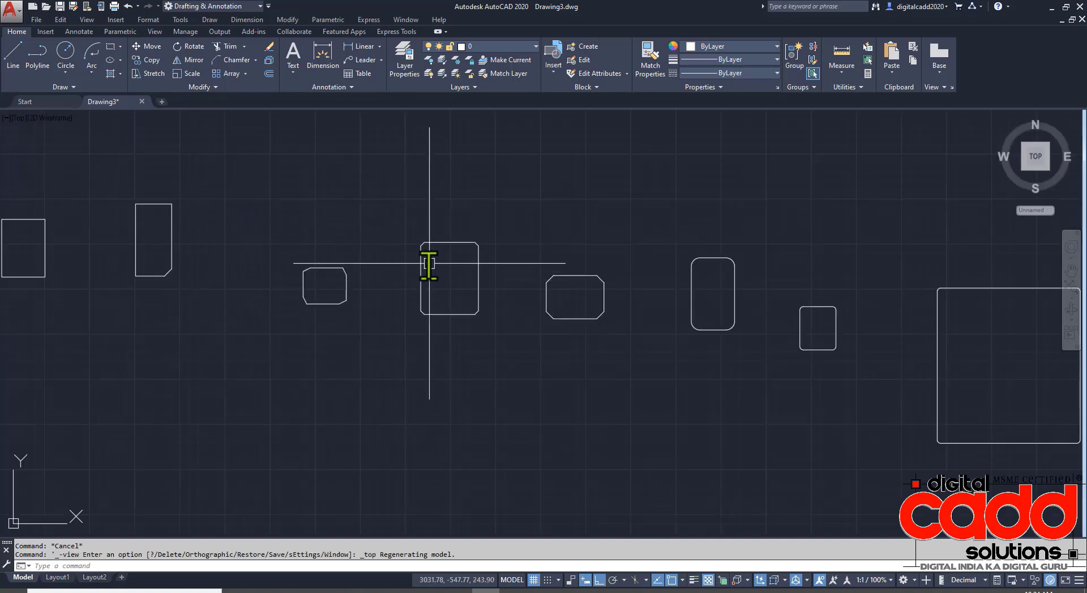
scroll(429, 263, "down", 4)
left_click(703, 226)
left_click(606, 310)
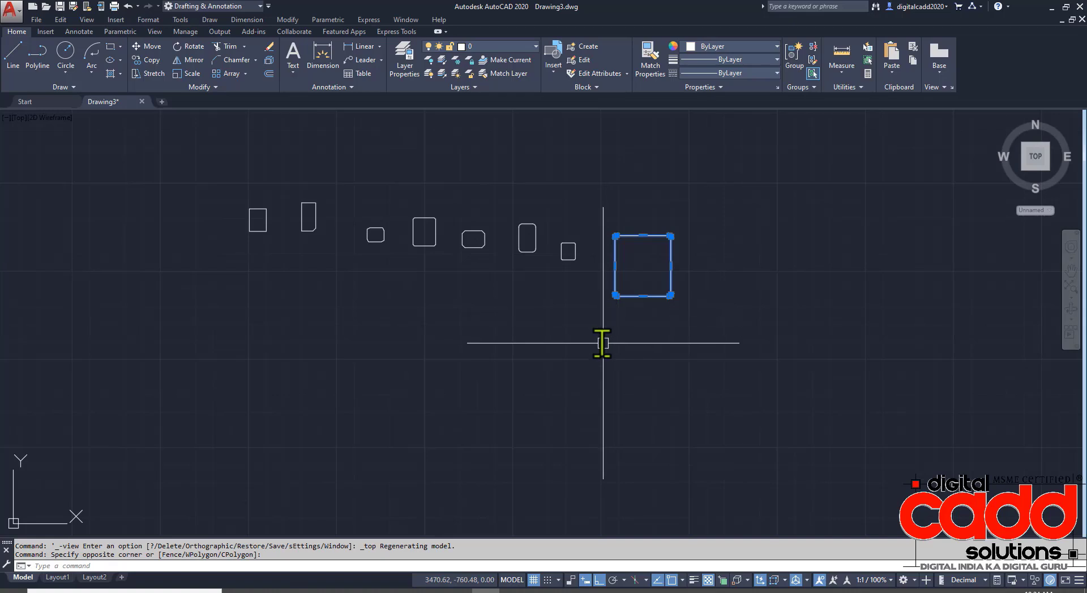
key("Escape")
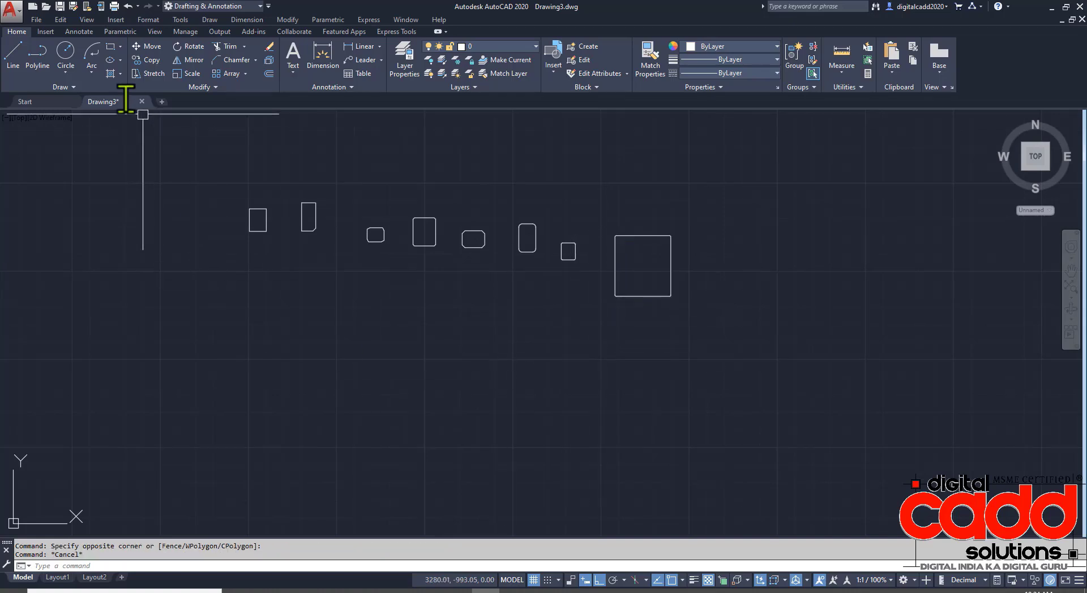
- Draw a freehand circle below the row of rectangles and a freehand rectangle to the right of the circle
left_click(65, 51)
left_click(183, 392)
left_click(206, 322)
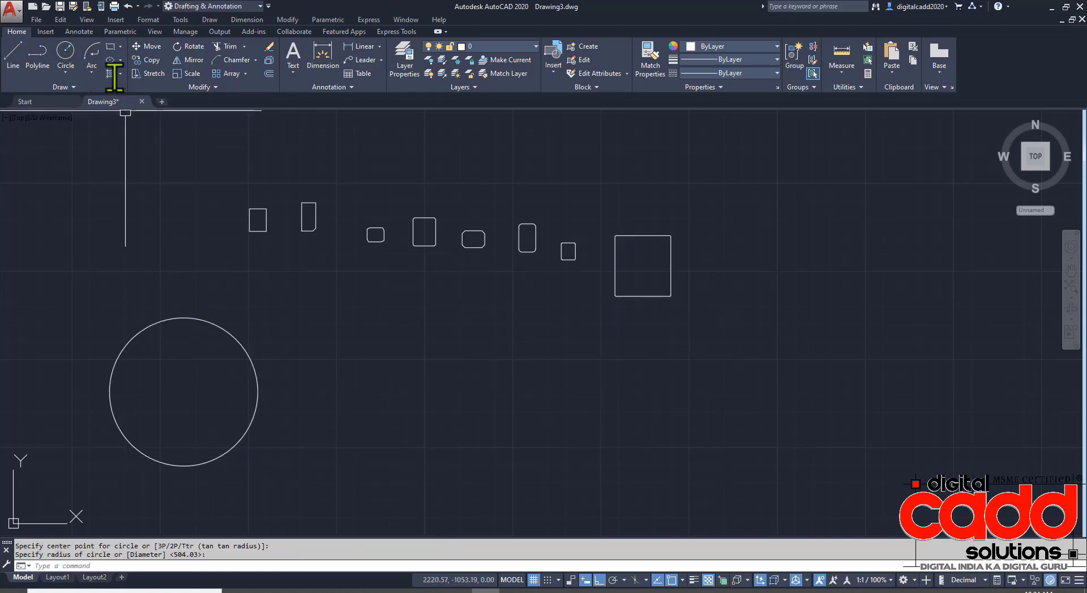
left_click(110, 46)
left_click(421, 390)
left_click(508, 466)
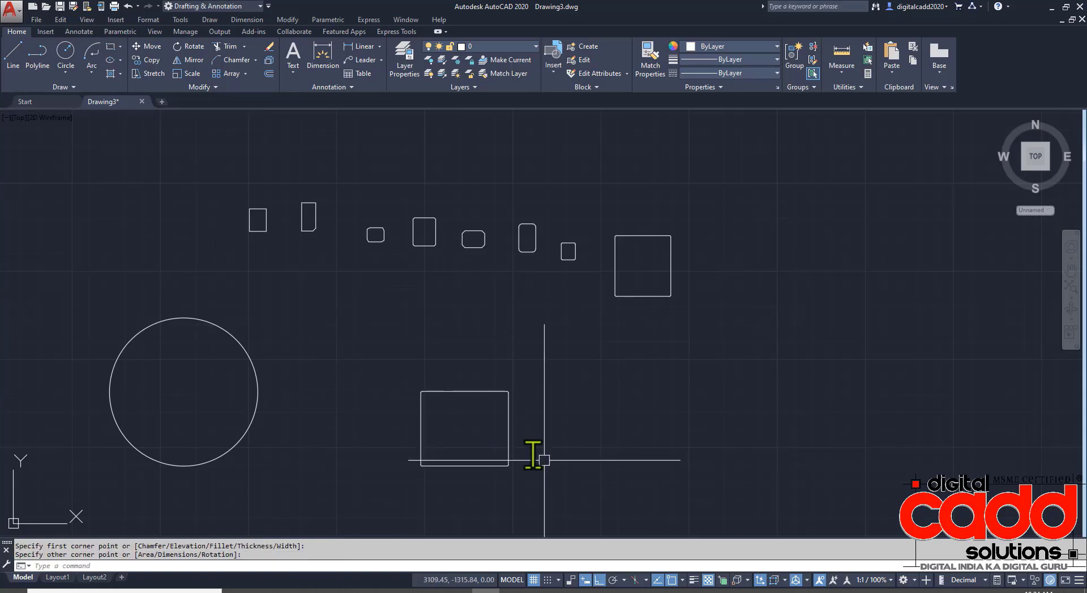
- Switch to the front view and compare the level of the new circle with that of the new rectangle
middle_click_drag(525, 384, 539, 281, "shift")
left_click(1051, 146)
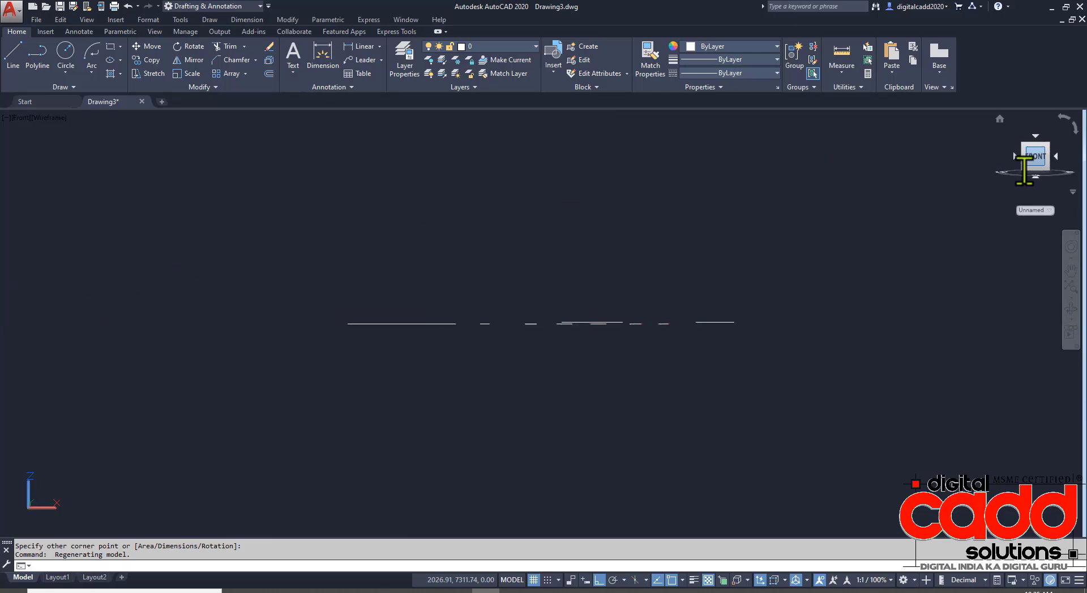
scroll(583, 339, "up", 3)
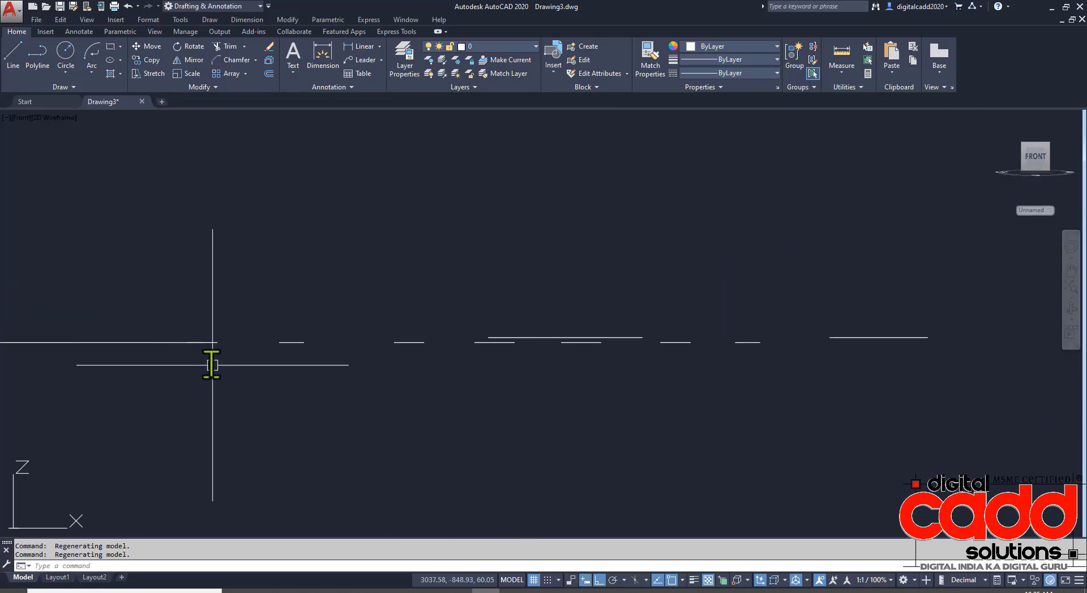
left_click(202, 343)
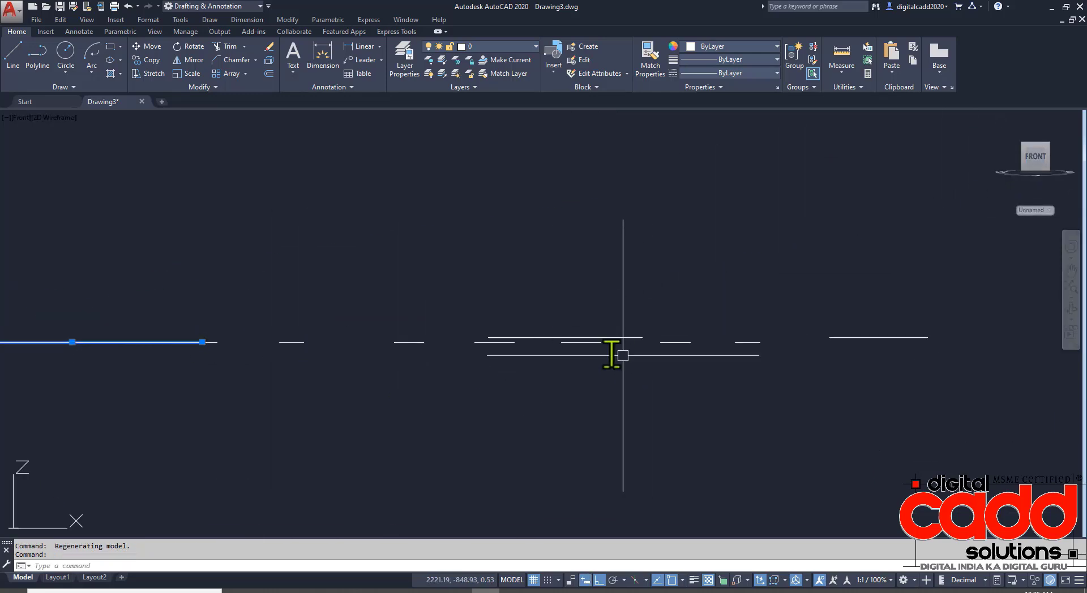
left_click(544, 338)
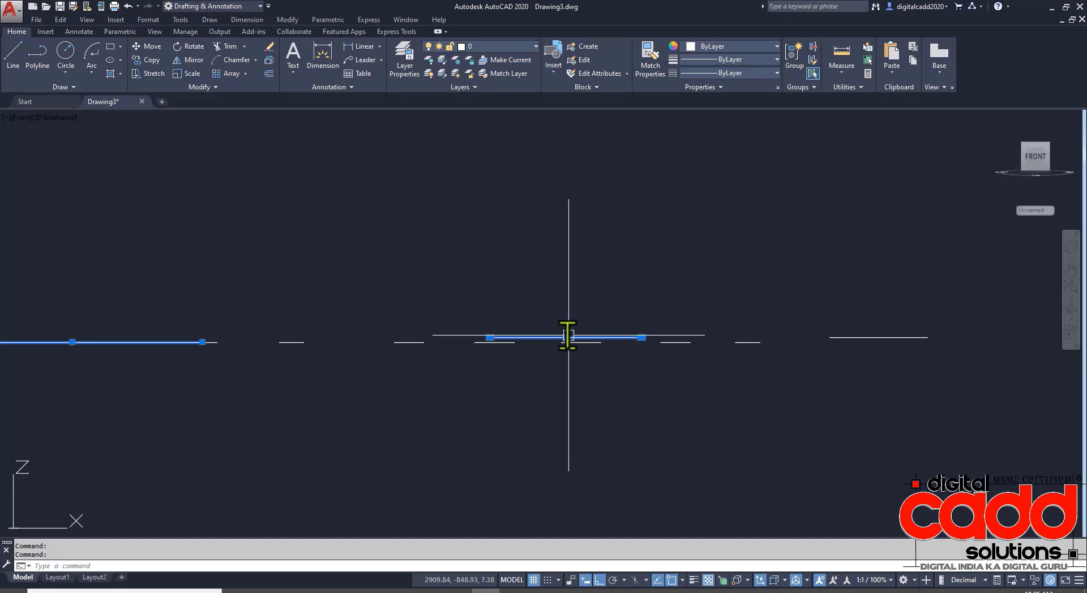
key("Escape")
middle_click_drag(564, 337, 484, 299)
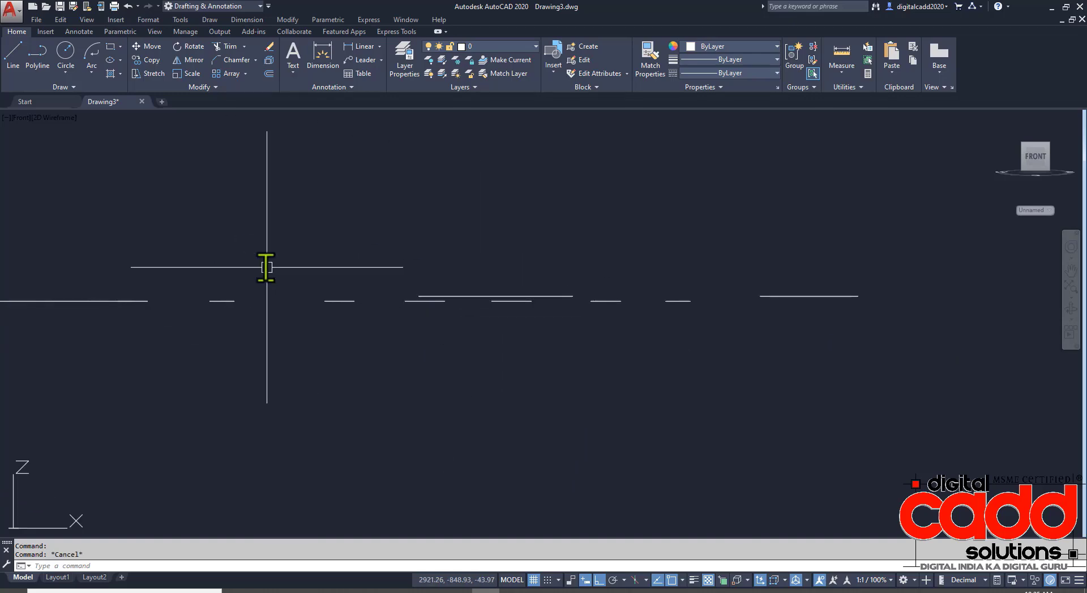
- Reset the Rectangle command's elevation to 0 and leave the command without drawing a rectangle
left_click(110, 46)
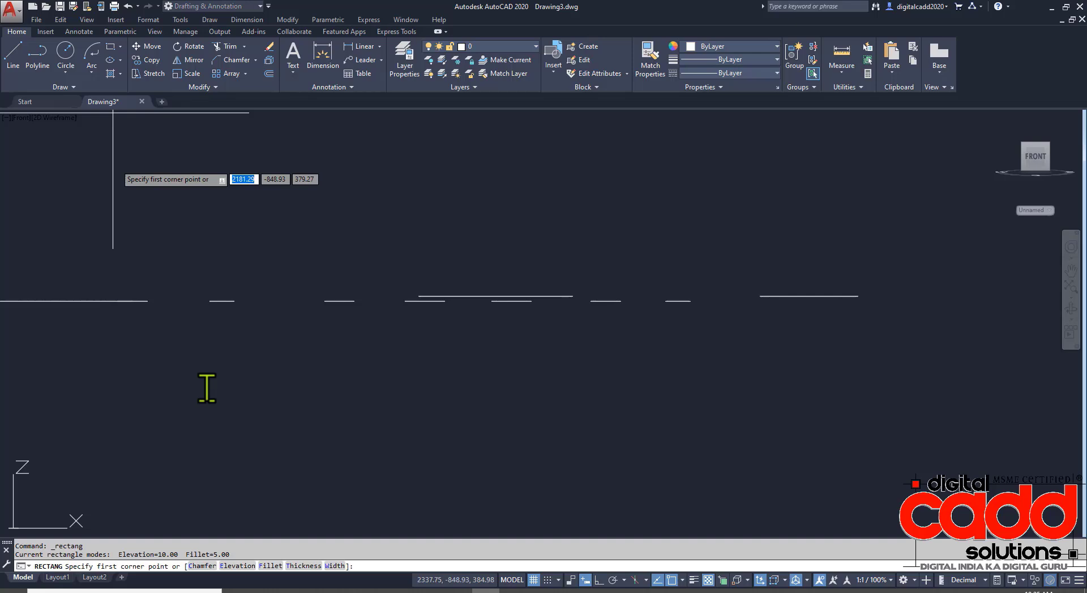
left_click(244, 566)
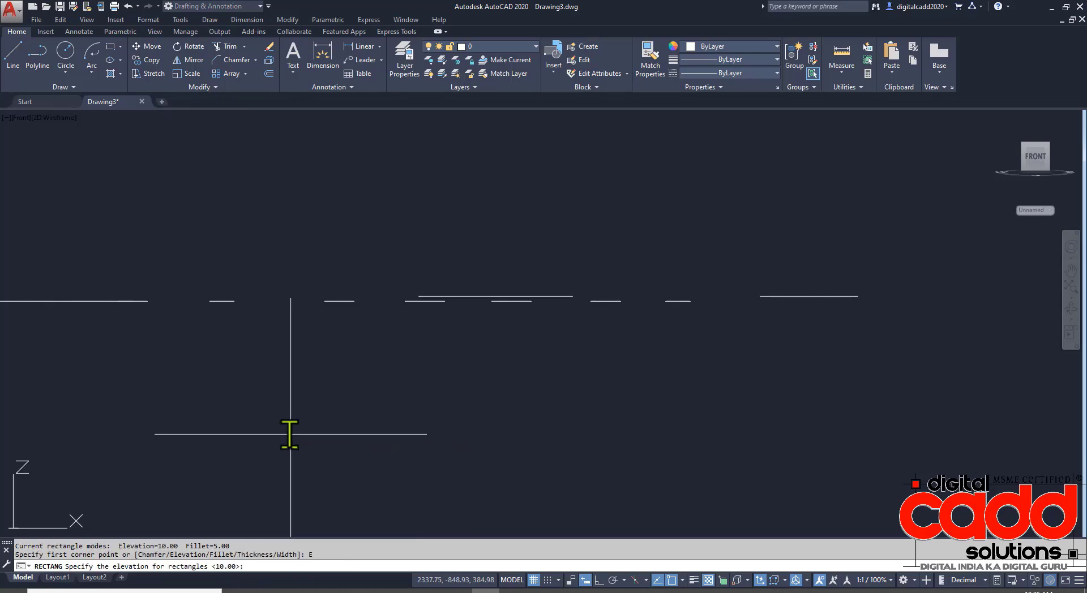
type("0")
key("Return")
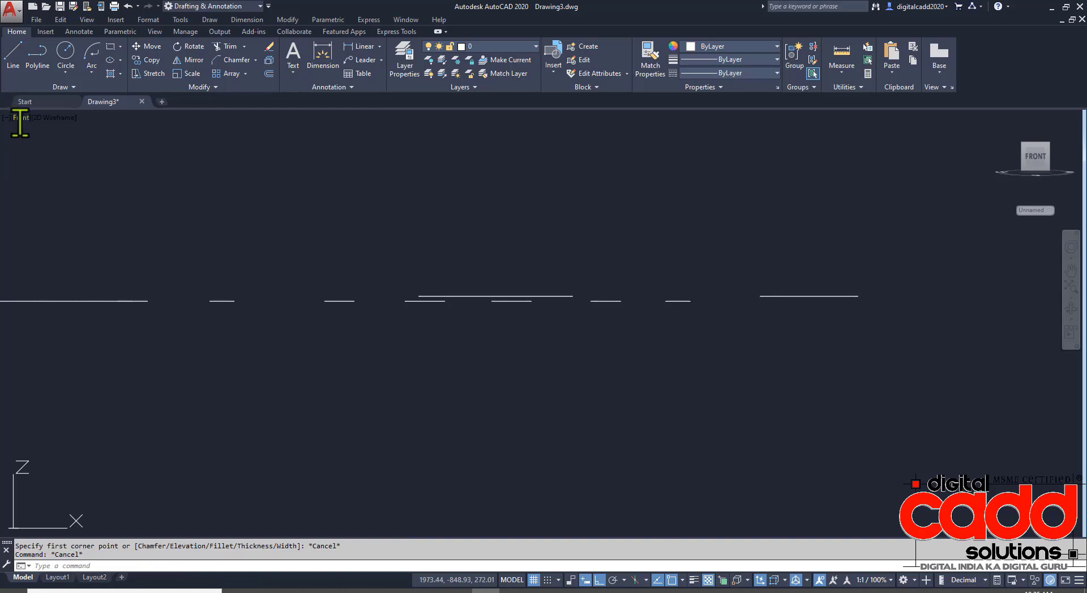
- Return to the top view and draw a freehand rectangle between the circle and the row of small rectangles
left_click(21, 117)
left_click(43, 142)
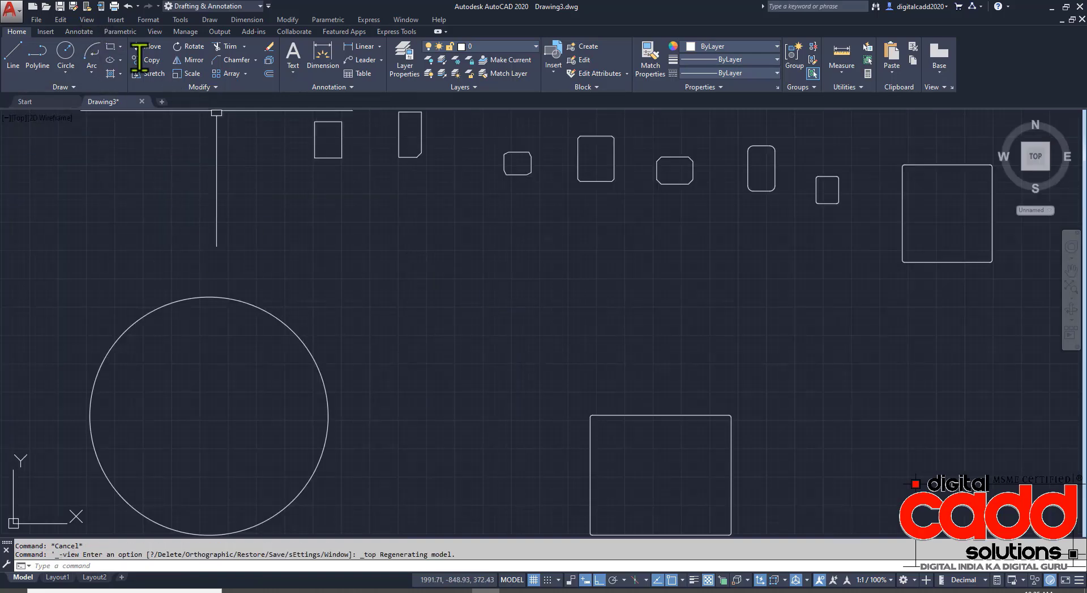
left_click(111, 48)
left_click(361, 241)
left_click(489, 352)
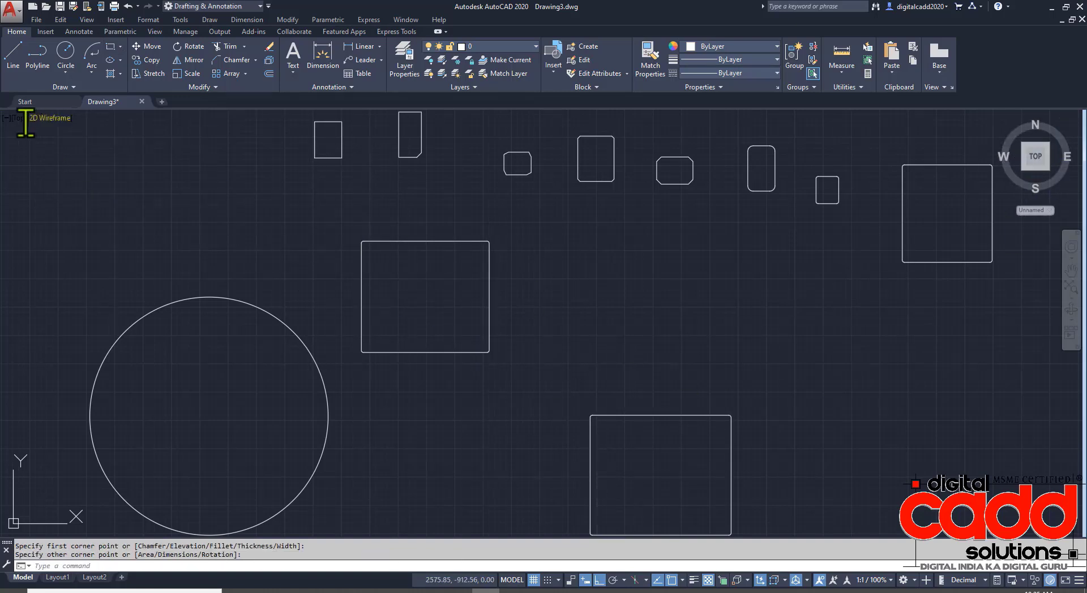
- Switch to the right view and compare the level of the new rectangle with the elevated ones
left_click(45, 117)
left_click(194, 207)
left_click(28, 133)
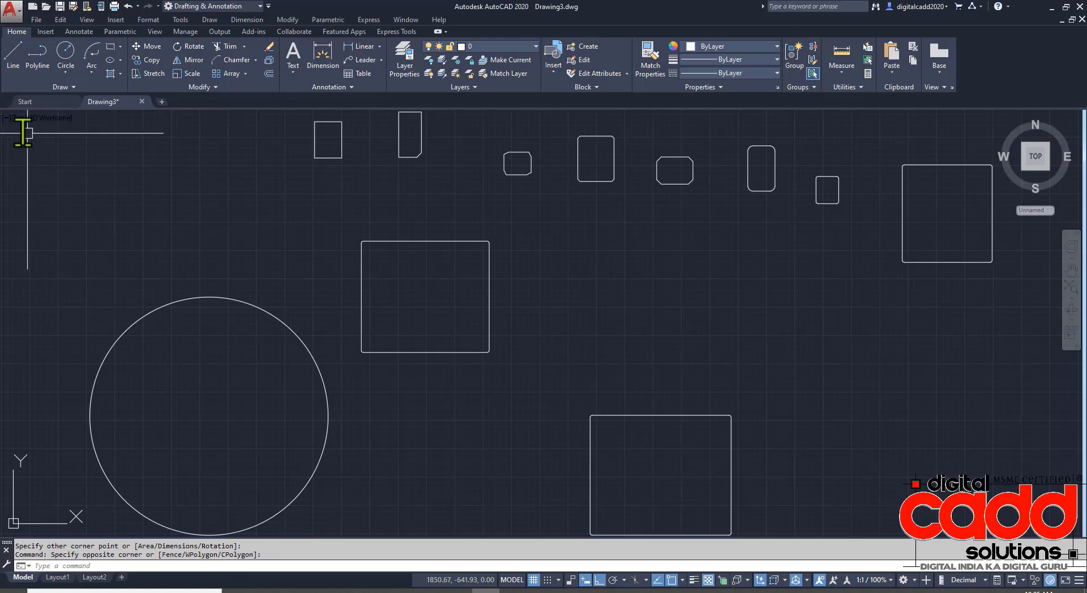
left_click(11, 118)
left_click(42, 185)
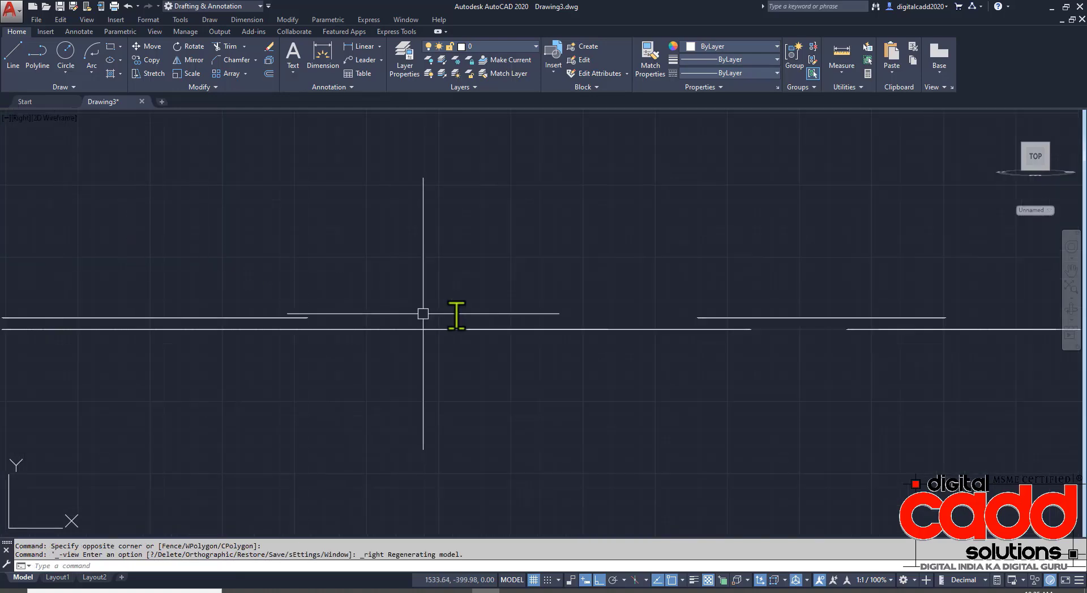
scroll(564, 341, "down", 2)
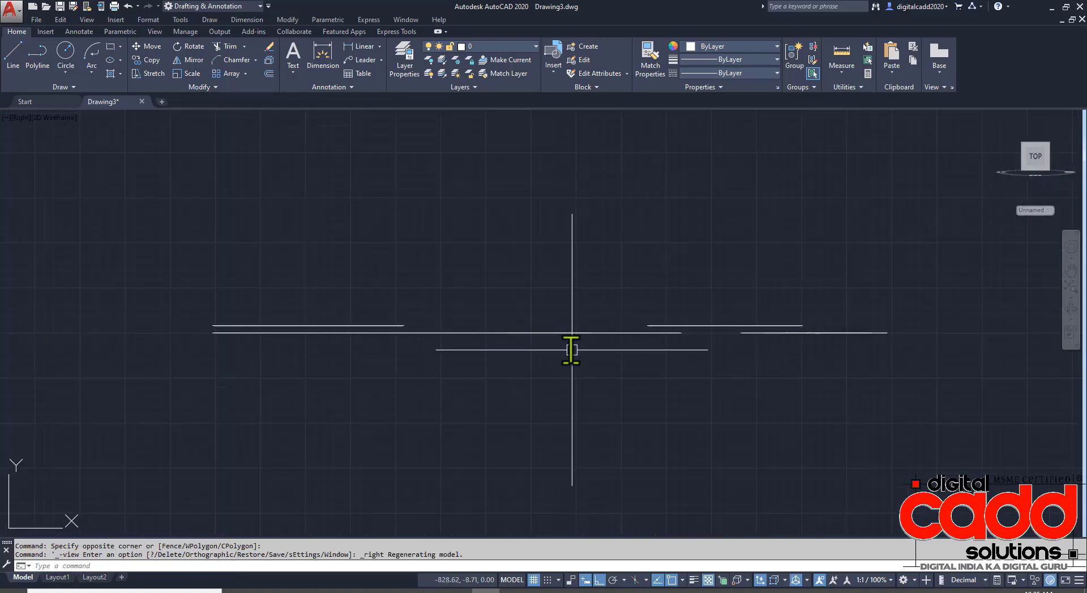
- Orbit the objects in 3D, highlight the rectangle drawn at zero elevation to identify its level, and clear the selection
middle_click_drag(572, 346, 565, 366, "shift")
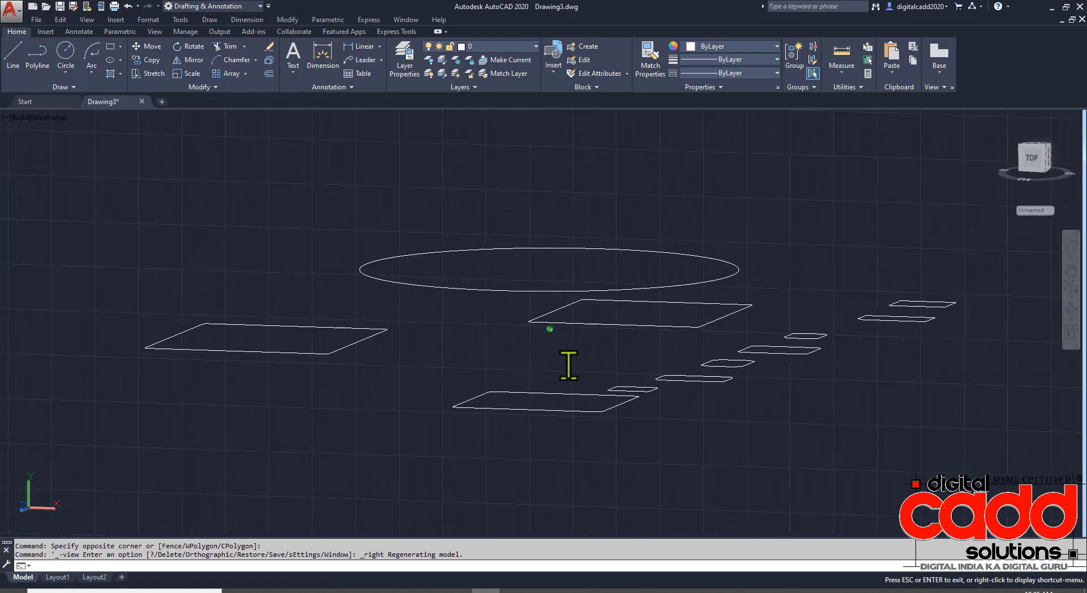
left_click(616, 324)
left_click(1033, 157)
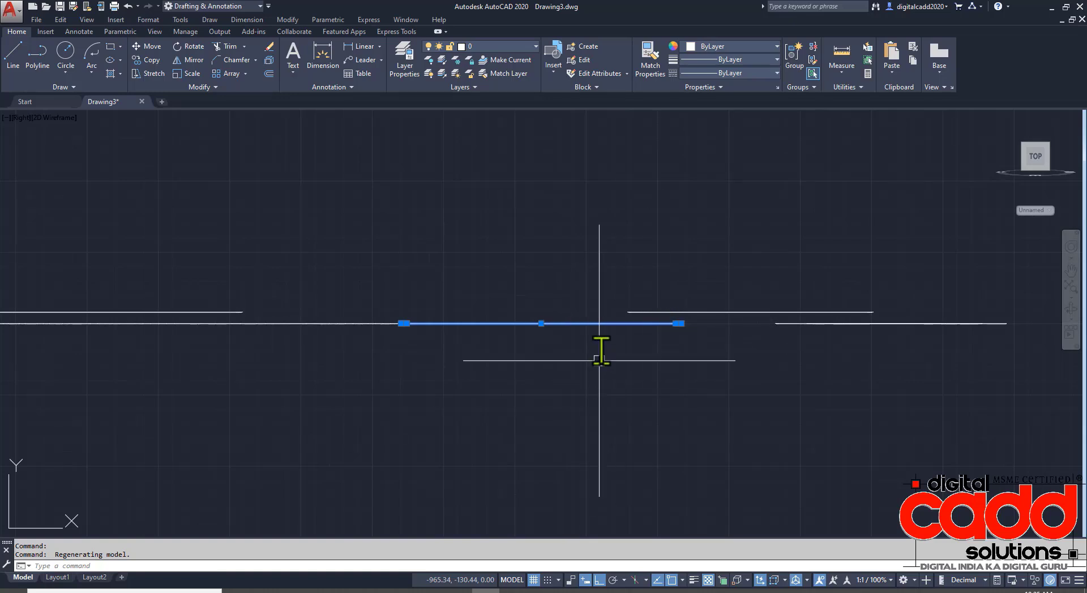
key("Escape")
scroll(599, 362, "down", 2)
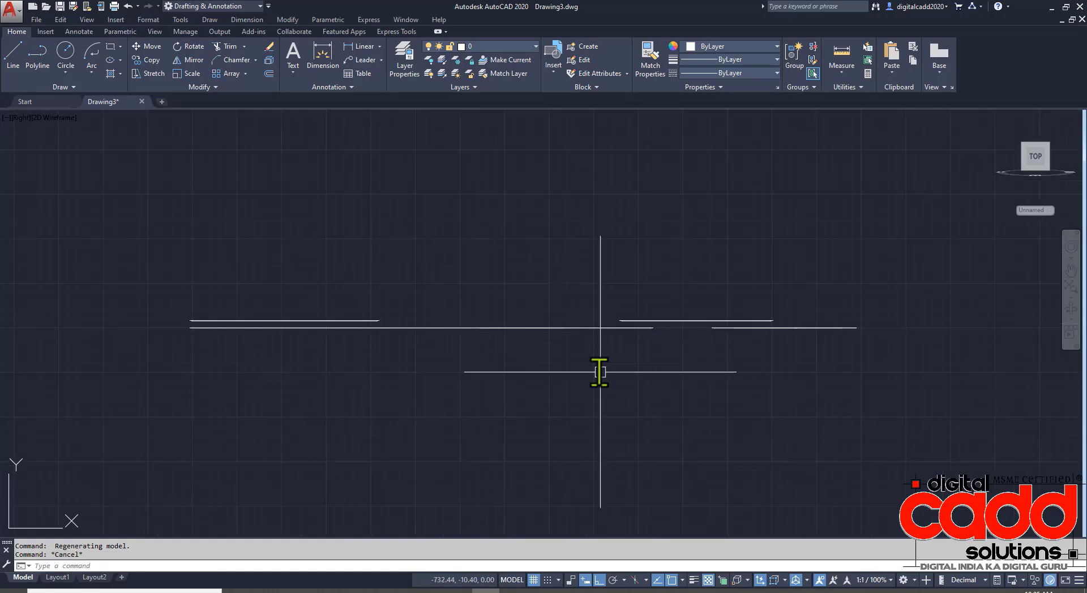
- Return to the top view and erase the circle and all the rectangles
left_click(19, 117)
left_click(31, 143)
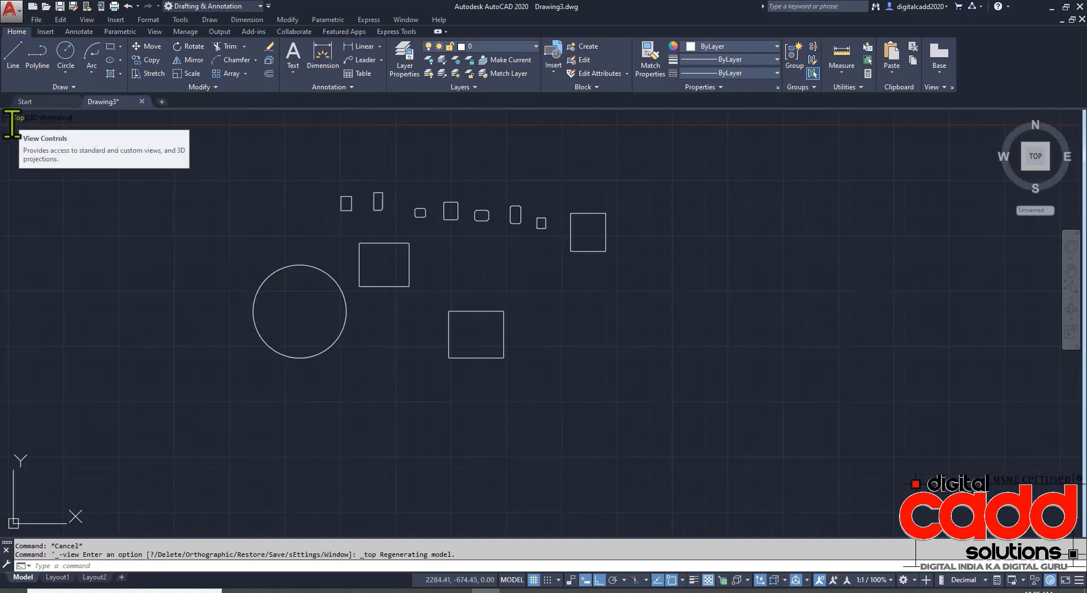
left_click(715, 155)
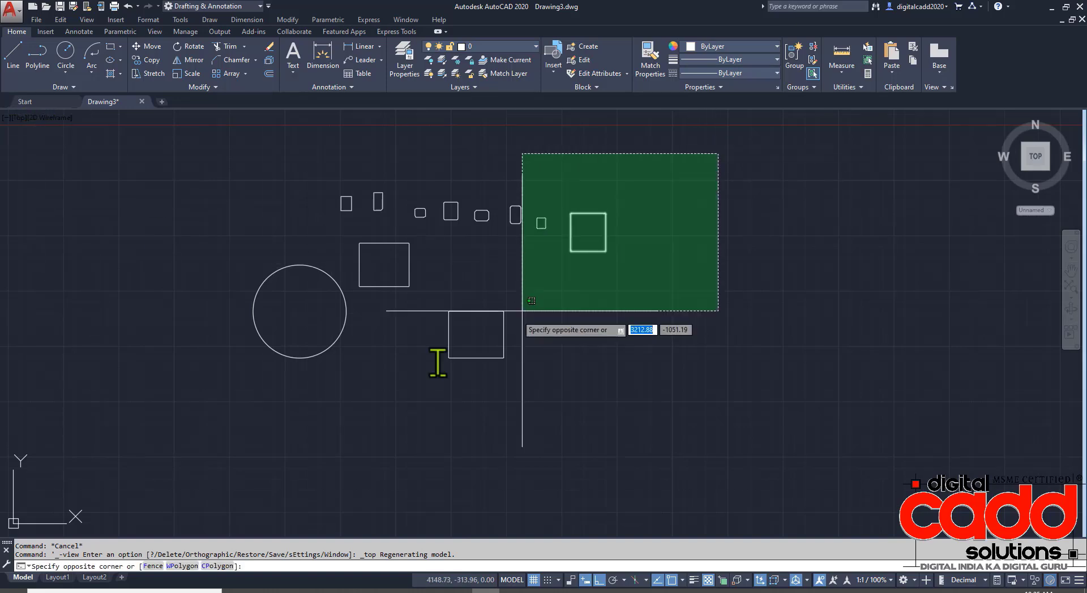
left_click(189, 445)
key("Delete")
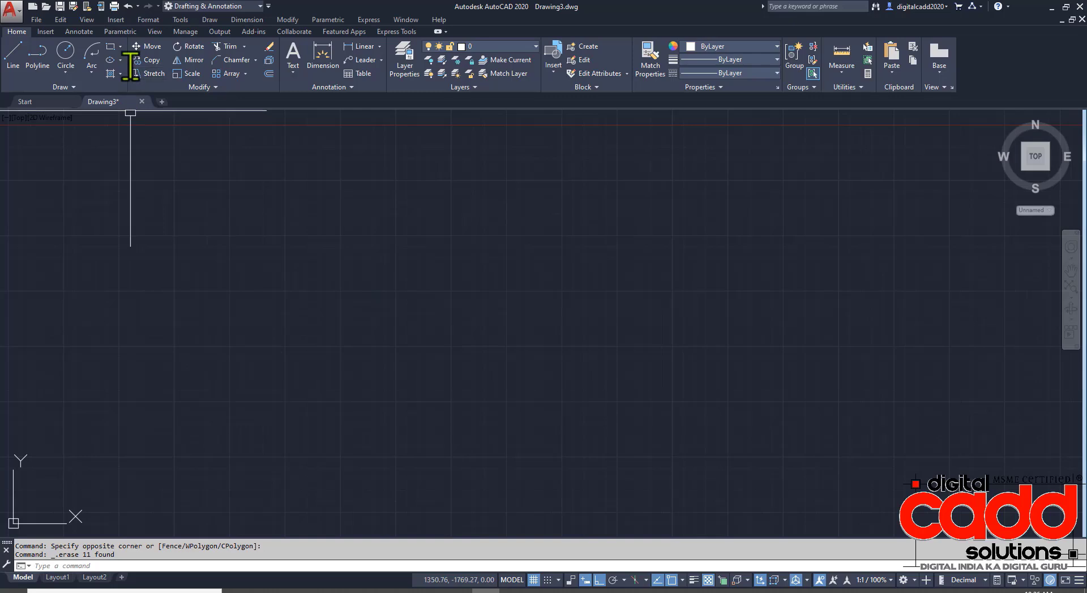
- Set the Rectangle command's thickness to 5 and draw a freehand rectangle in the empty drawing area
left_click(111, 47)
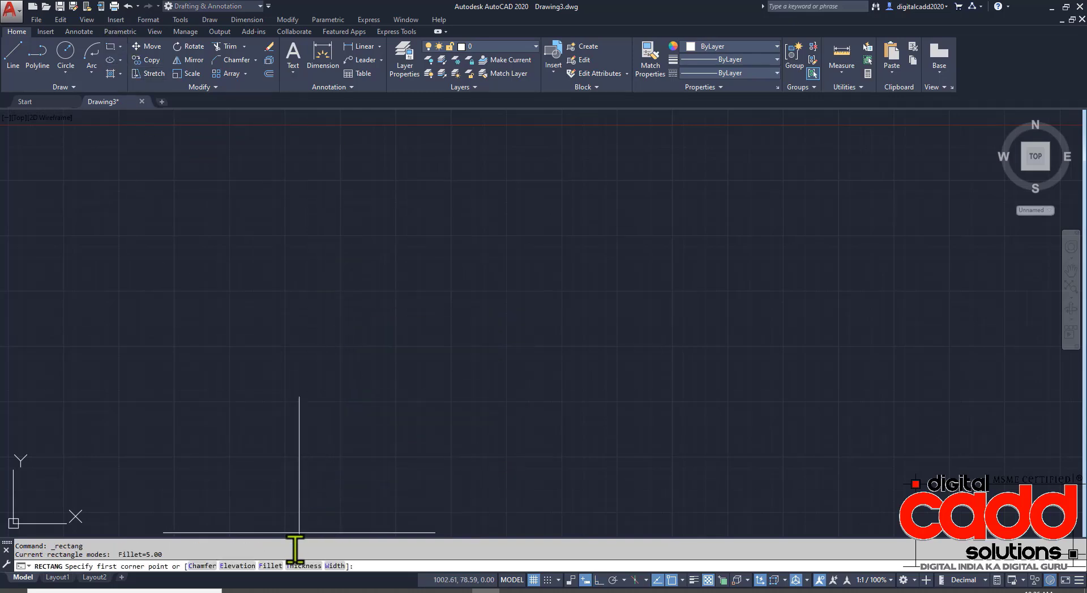
left_click(310, 565)
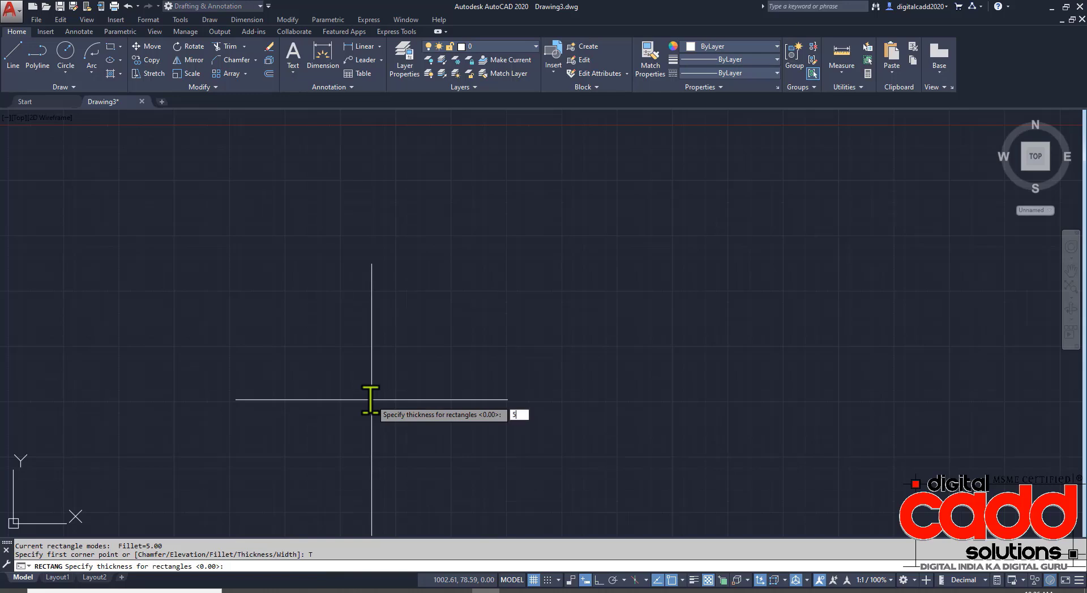
type("5")
key("Return")
left_click(368, 401)
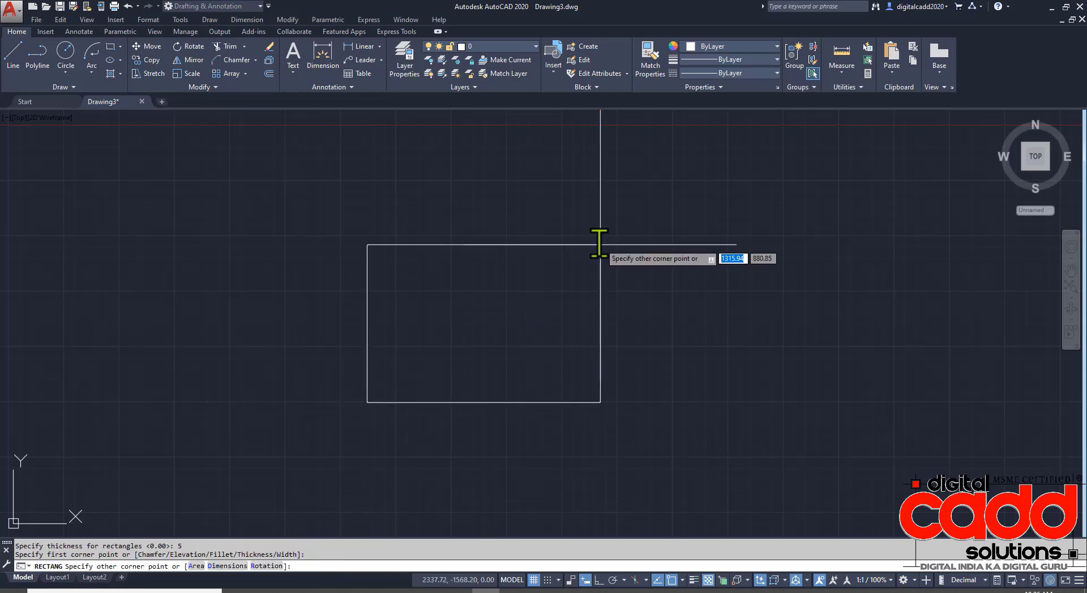
left_click(542, 226)
- Orbit to a 3D view, apply the Conceptual visual style, and examine the thick rectangle's filleted corner
middle_click_drag(458, 392, 474, 313, "shift")
scroll(474, 313, "up", 8)
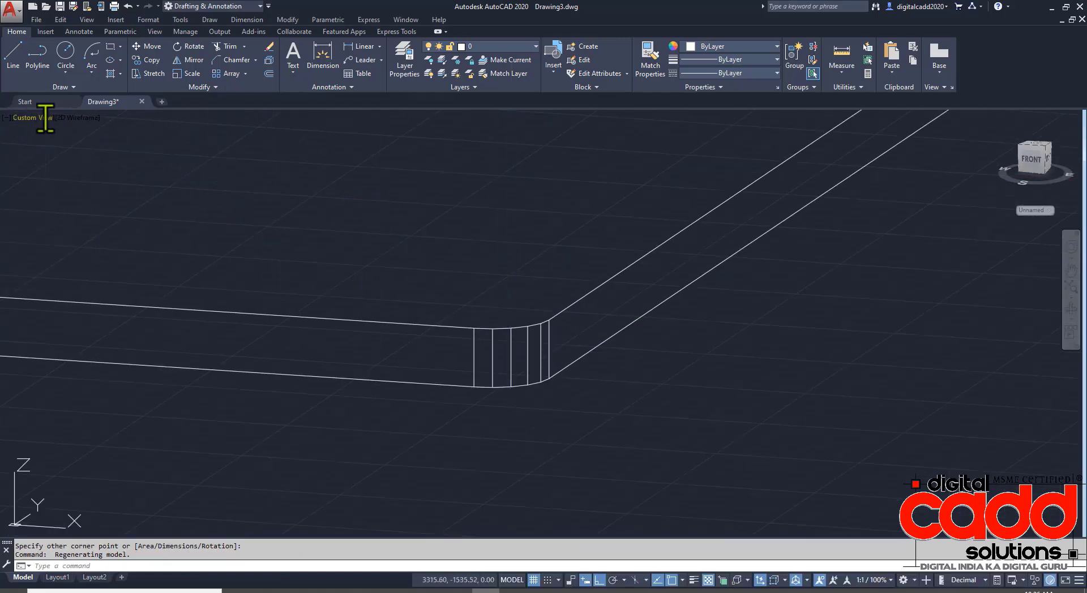
left_click(88, 117)
left_click(114, 158)
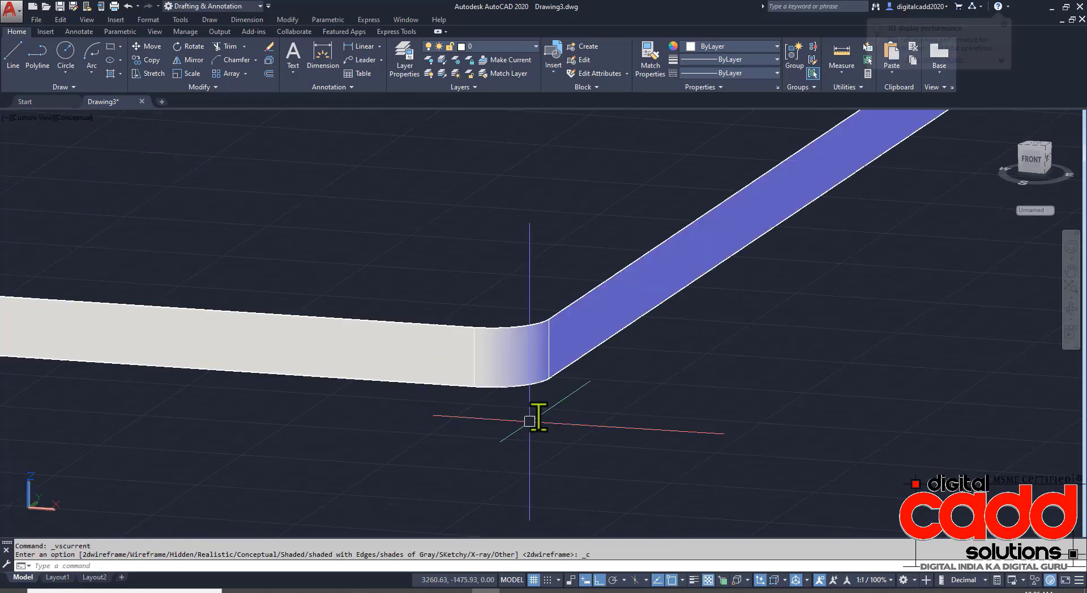
scroll(539, 416, "down", 6)
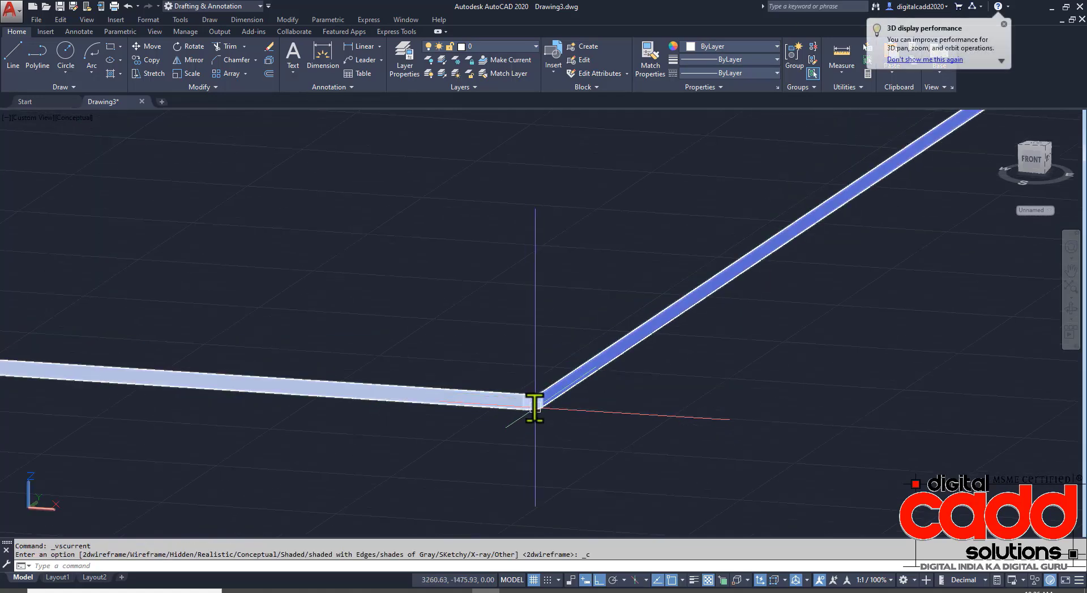
scroll(523, 422, "up", 6)
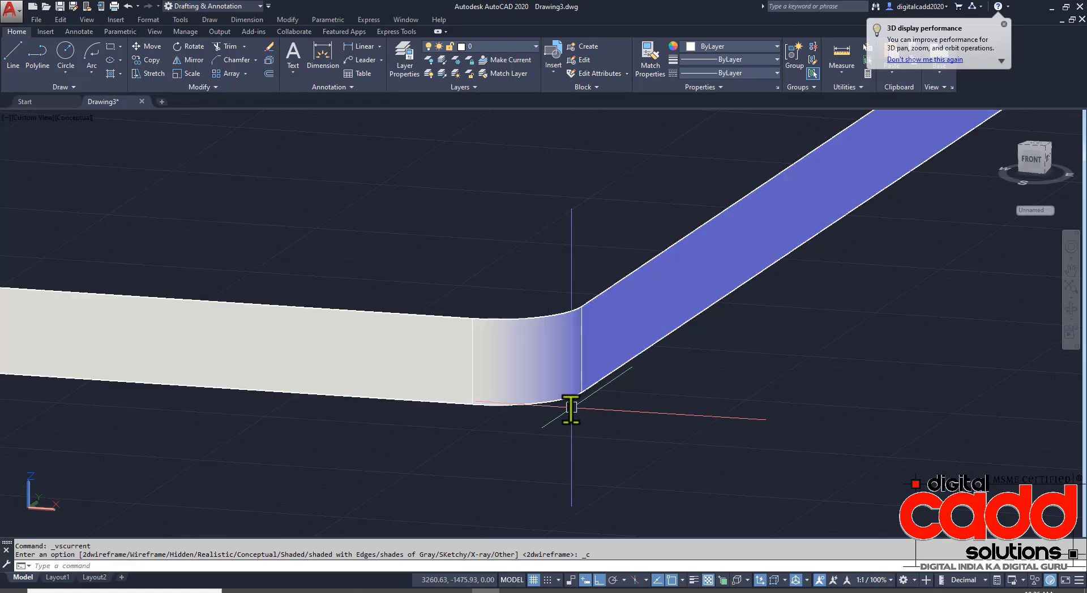
scroll(567, 402, "down", 5)
scroll(565, 403, "down", 5)
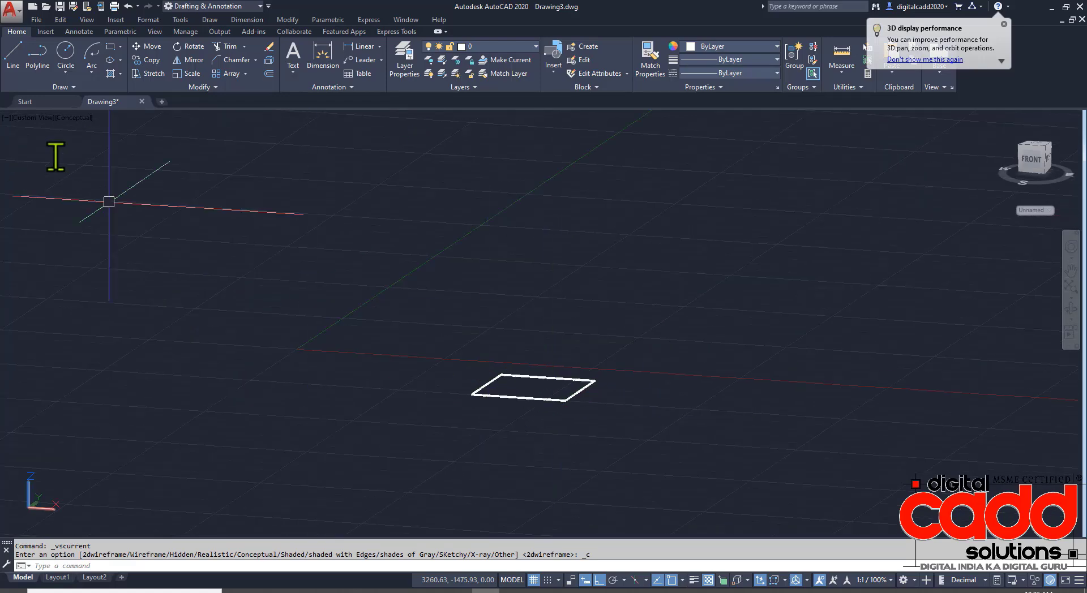
- Restore the 2D Wireframe visual style and return to the top view
left_click(72, 118)
left_click(82, 146)
left_click(33, 118)
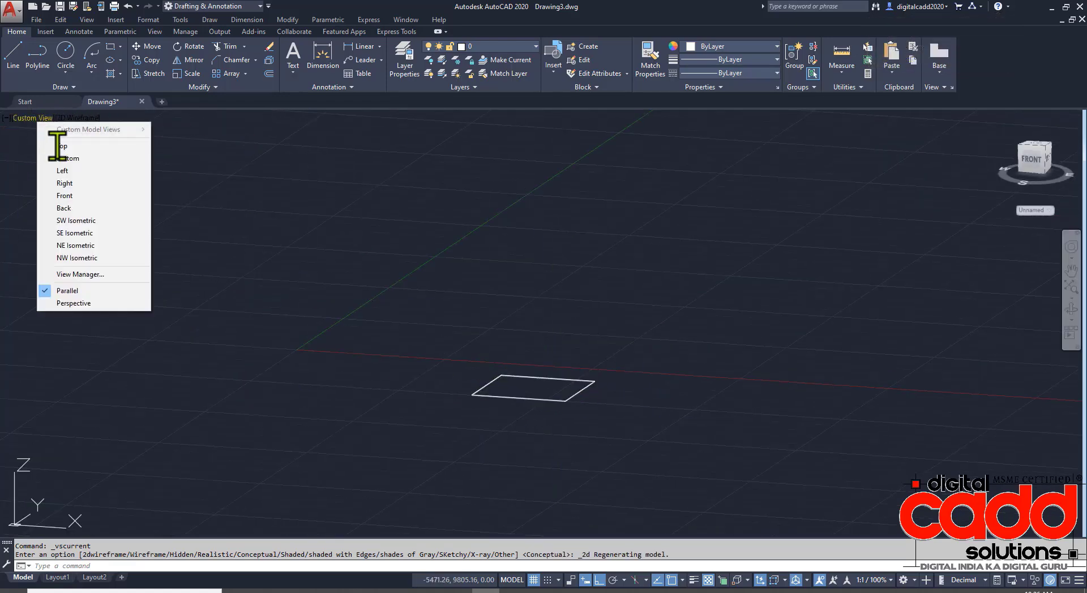
left_click(62, 145)
scroll(456, 279, "down", 2)
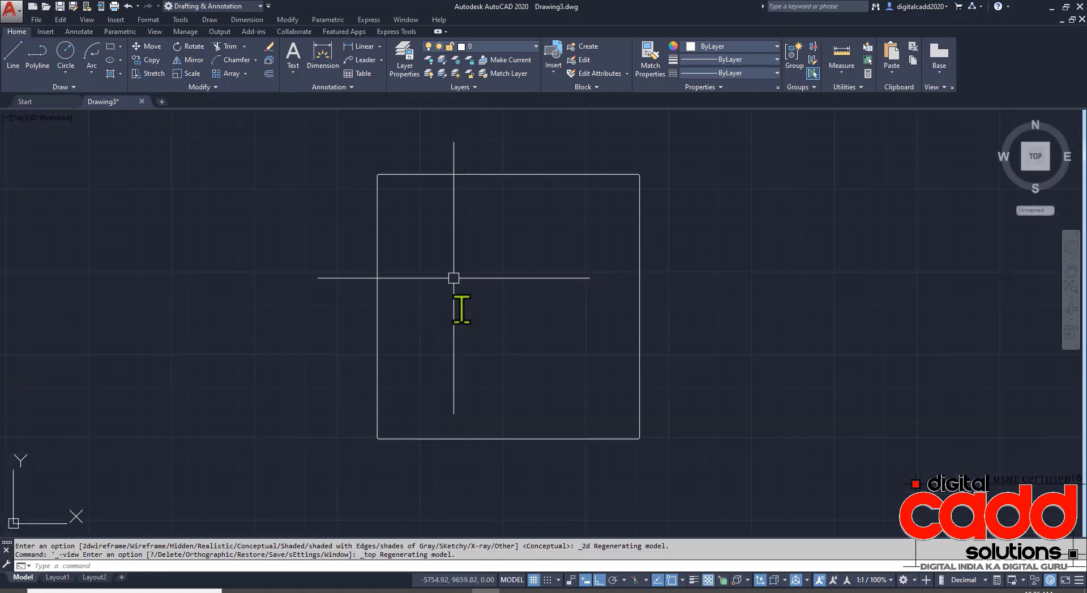
- Erase the rectangle that was drawn with thickness
left_click(266, 299)
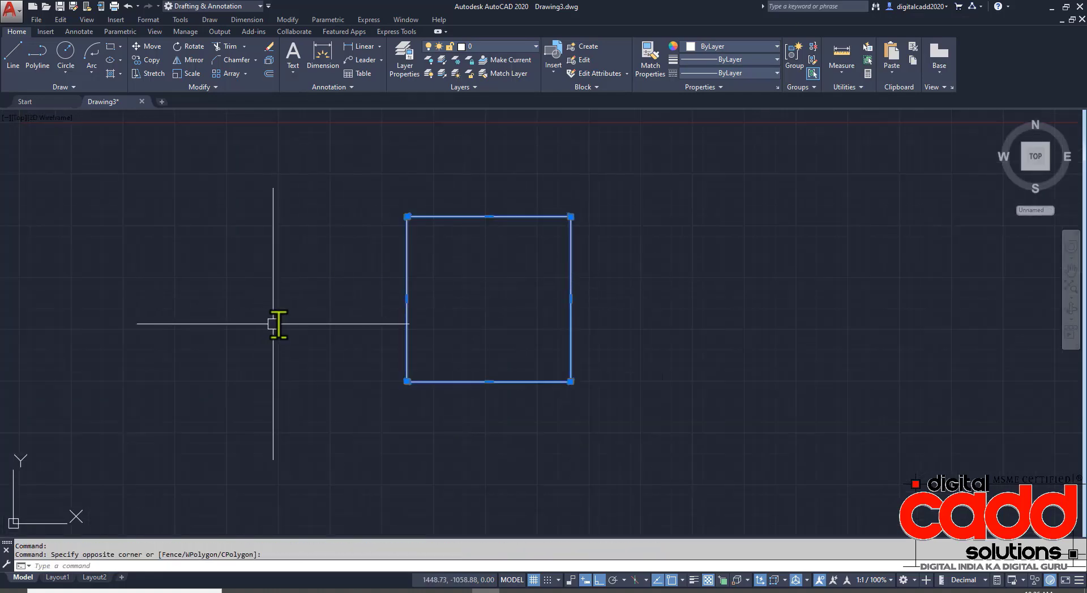
type("e")
key("Return")
- Reset the Rectangle command's thickness to 0 and draw a freehand rectangle
left_click(110, 47)
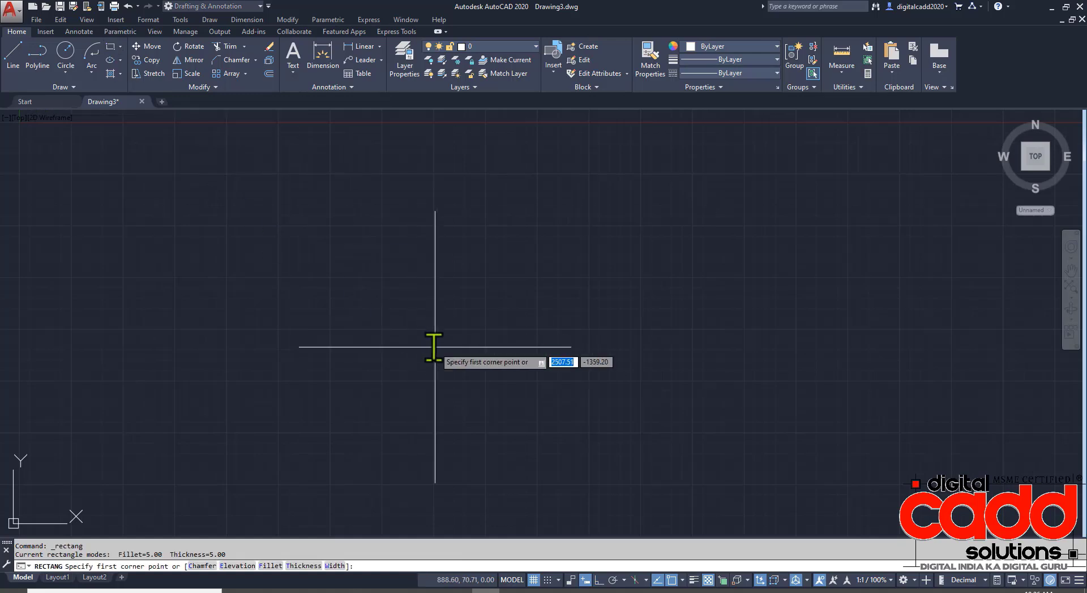
type("t")
key("Return")
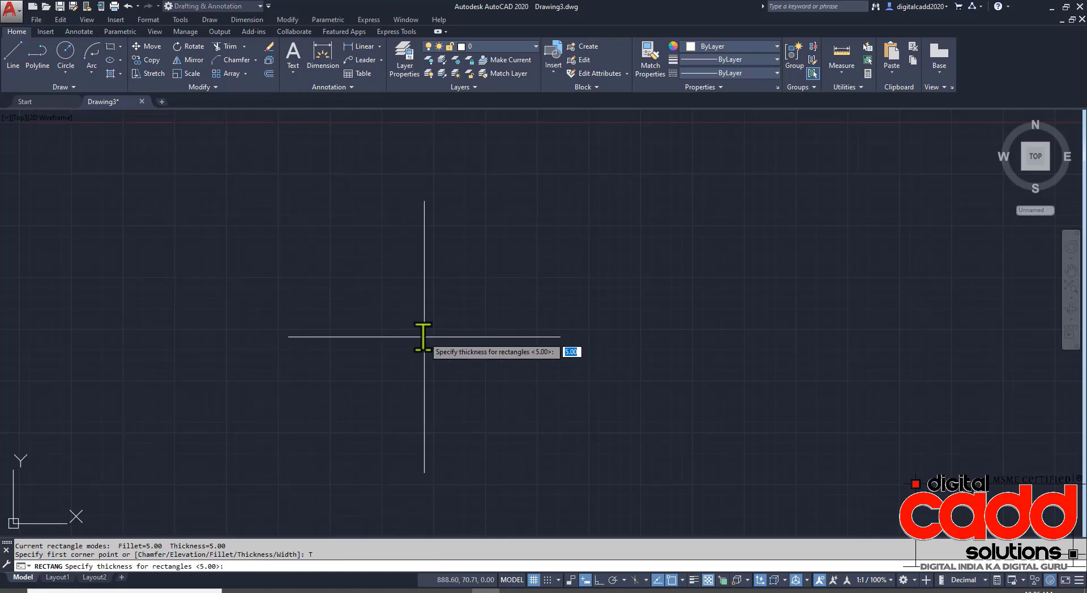
key("Return")
left_click(443, 359)
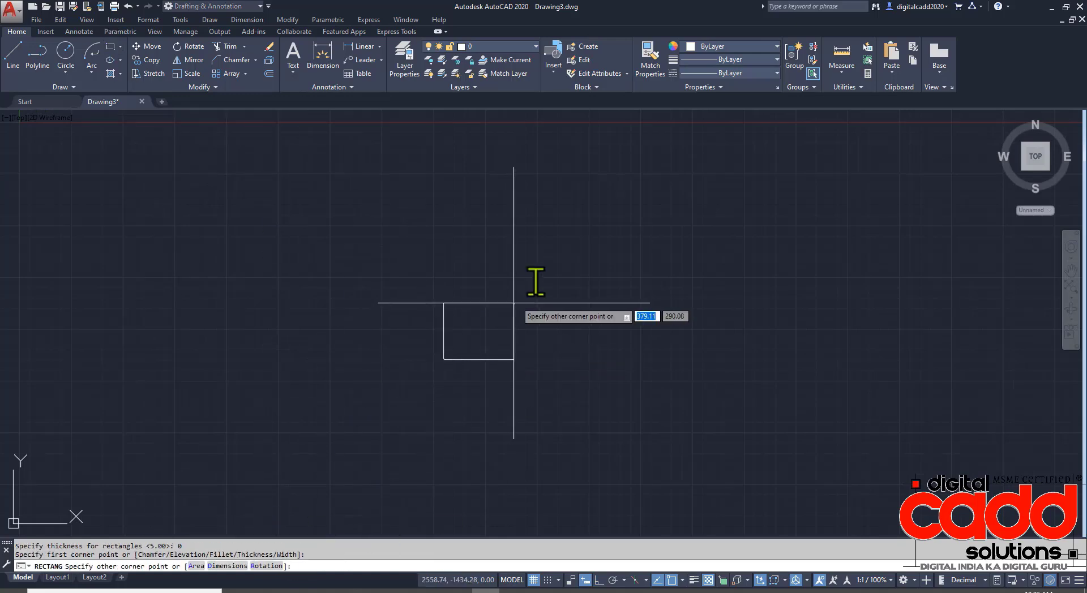
left_click(600, 192)
- Inspect the zero-thickness rectangle's corner in an orbited 3D view and return to the top view
middle_click_drag(620, 287, 558, 310, "shift")
scroll(577, 310, "up", 8)
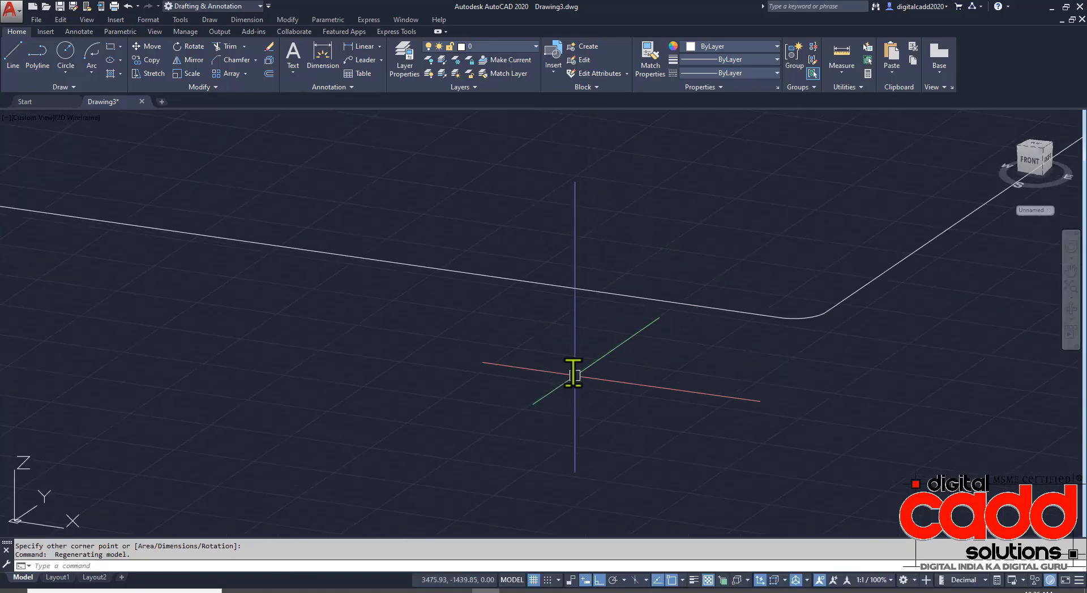
scroll(573, 372, "down", 6)
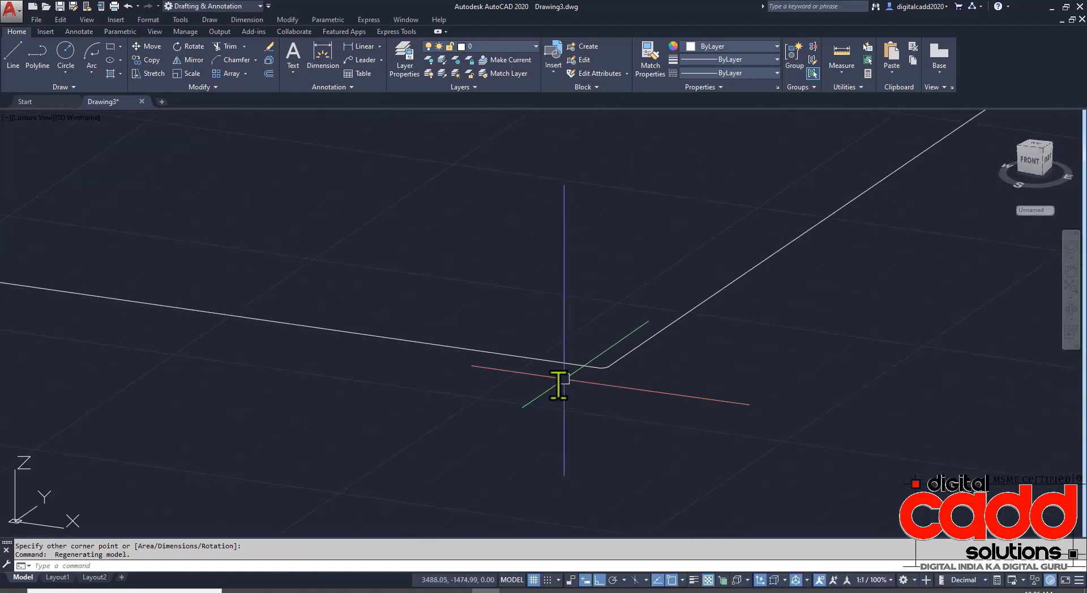
left_click(26, 118)
left_click(40, 140)
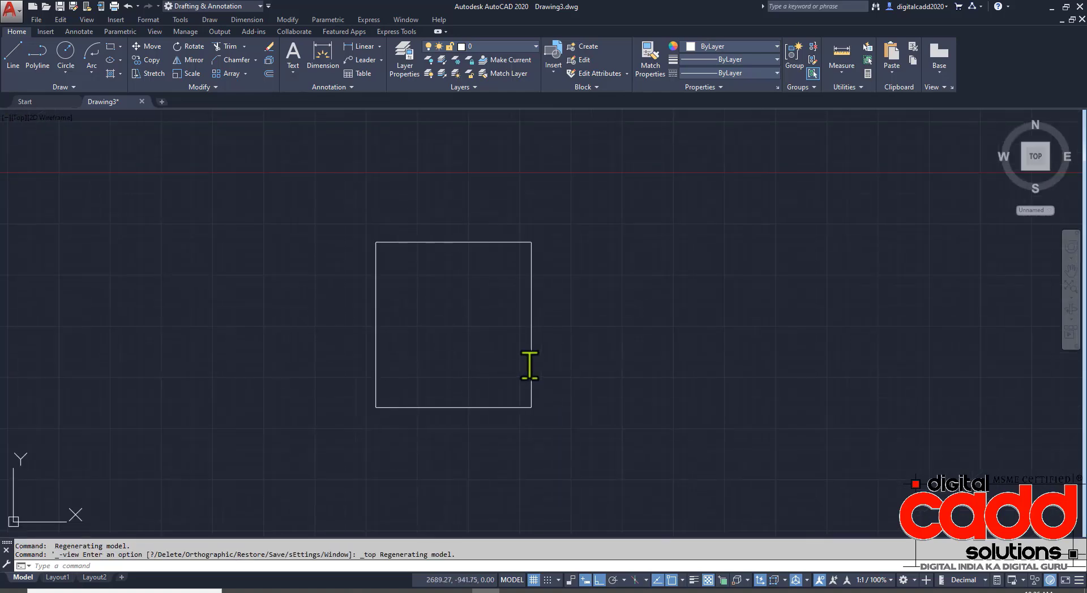
middle_click_drag(529, 365, 377, 352)
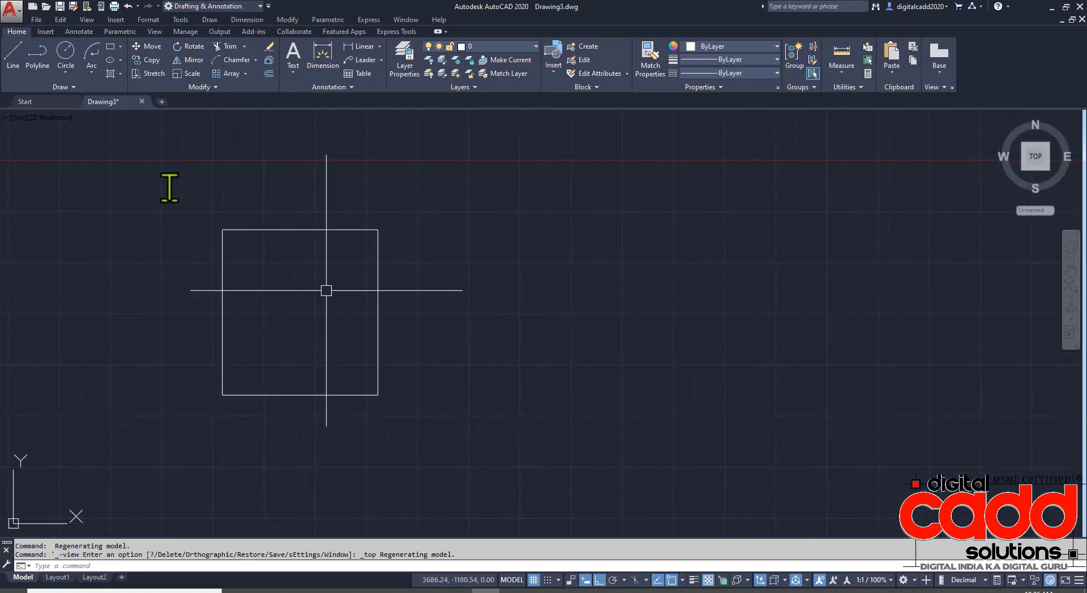
- Draw a freehand rectangle with a line width of 6 to the right of the existing thin rectangle
left_click(110, 47)
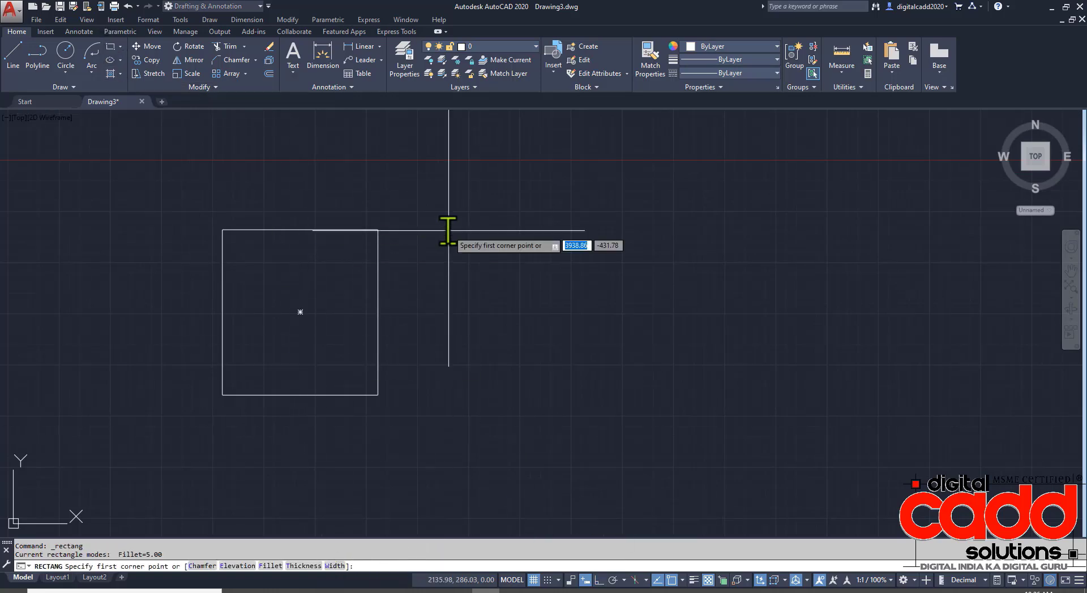
left_click(336, 566)
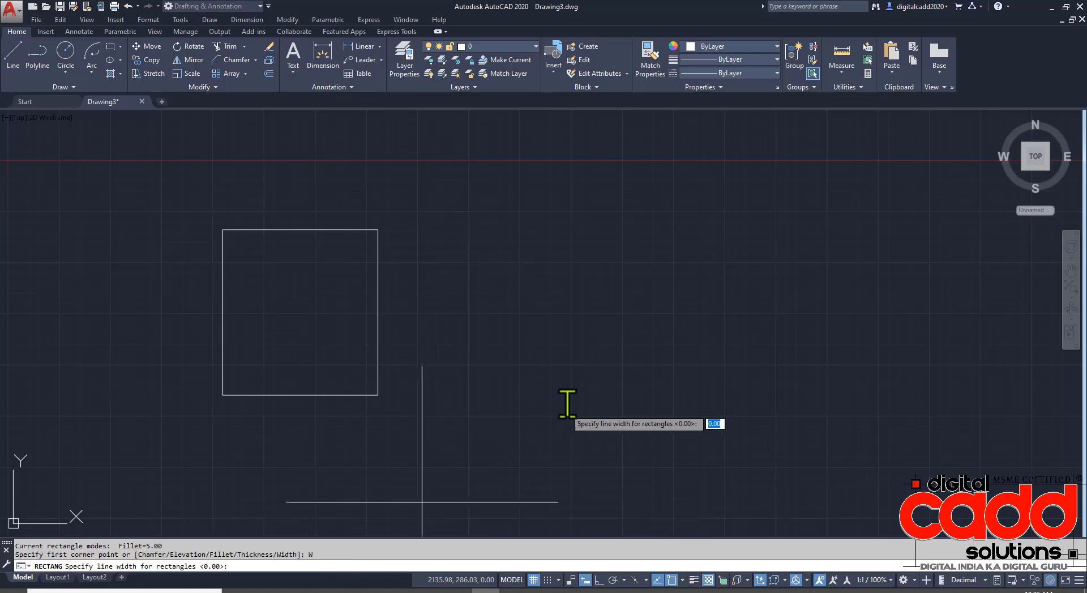
key("Return")
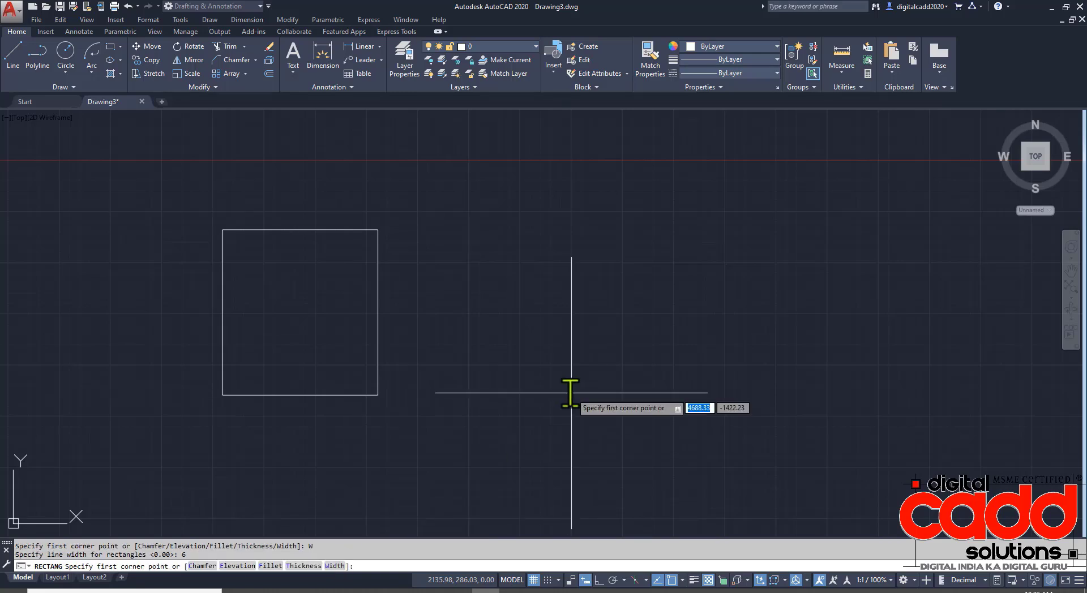
left_click(564, 218)
left_click(777, 437)
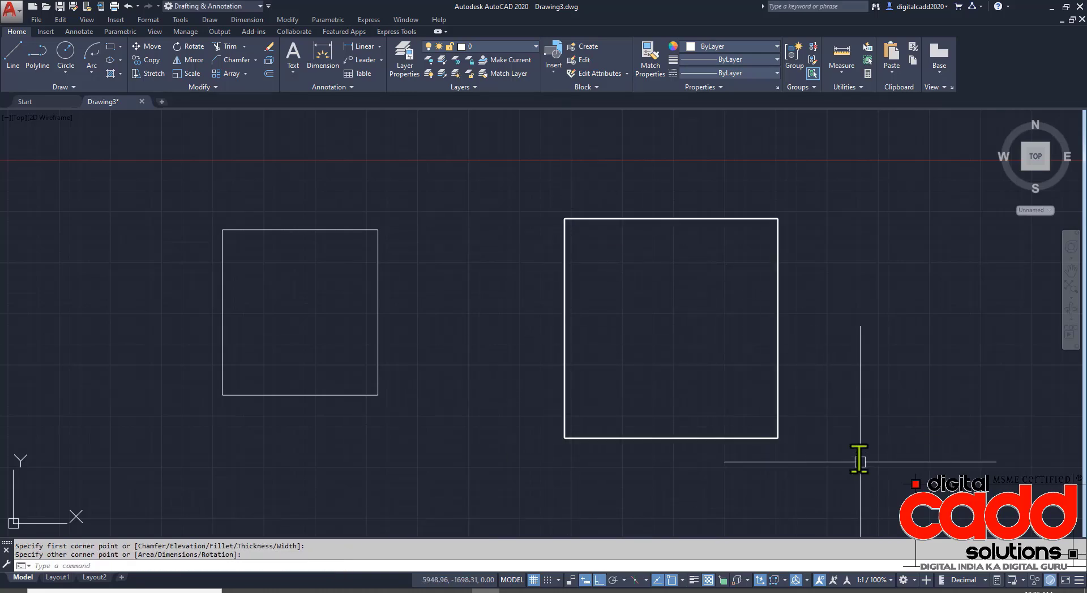
- Examine the line thickness of the wide rectangle's right edge and its corners up close
scroll(809, 422, "up", 4)
scroll(669, 464, "up", 3)
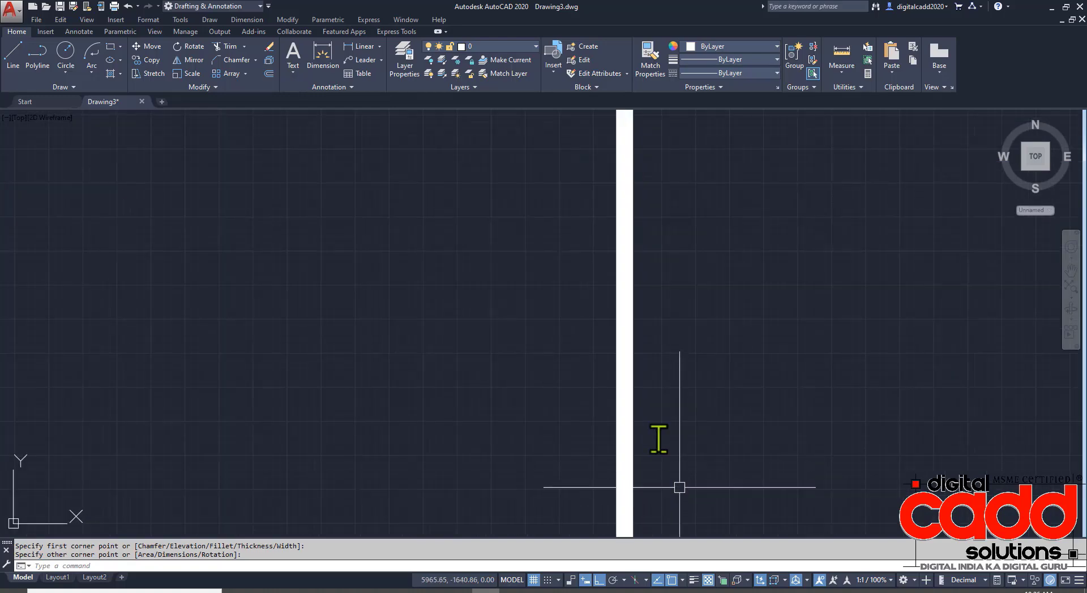
scroll(642, 399, "up", 5)
scroll(603, 343, "down", 5)
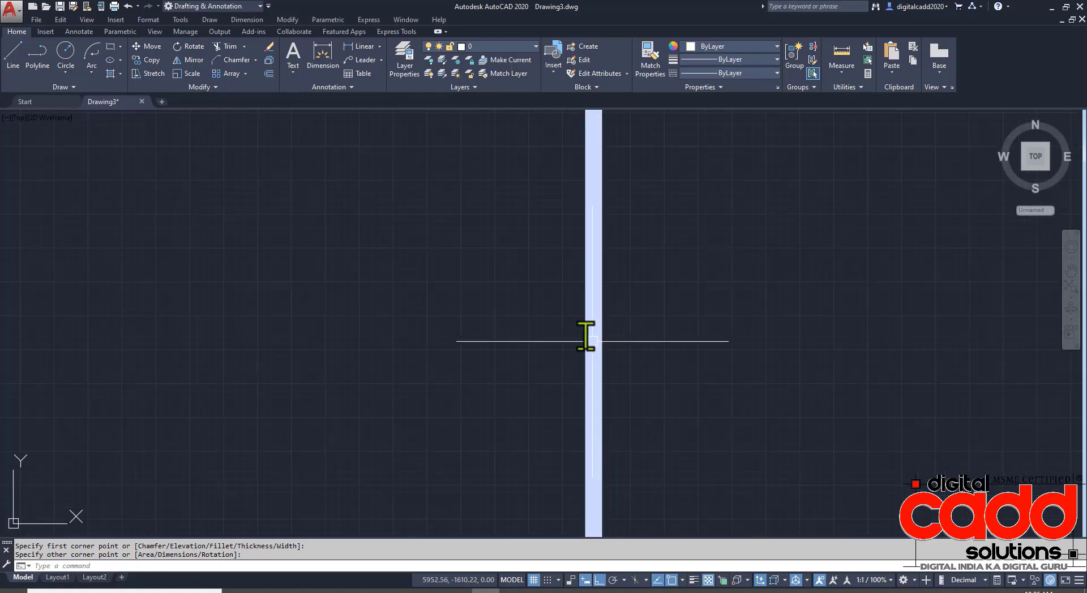
scroll(575, 360, "up", 5)
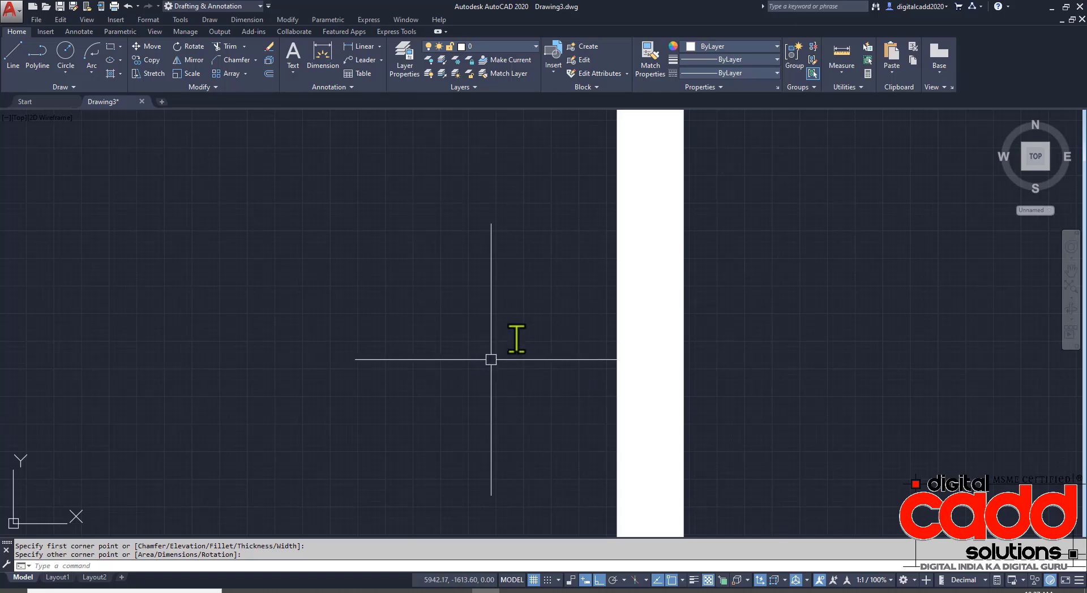
scroll(548, 278, "down", 10)
middle_click_drag(533, 294, 518, 316)
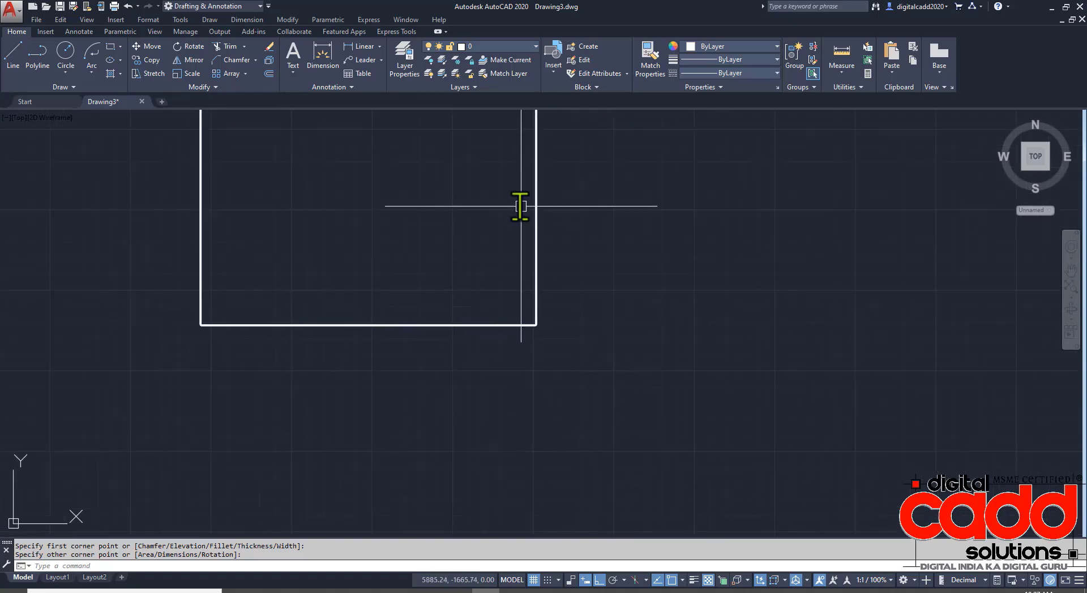
scroll(519, 206, "down", 2)
middle_click_drag(519, 207, 455, 342)
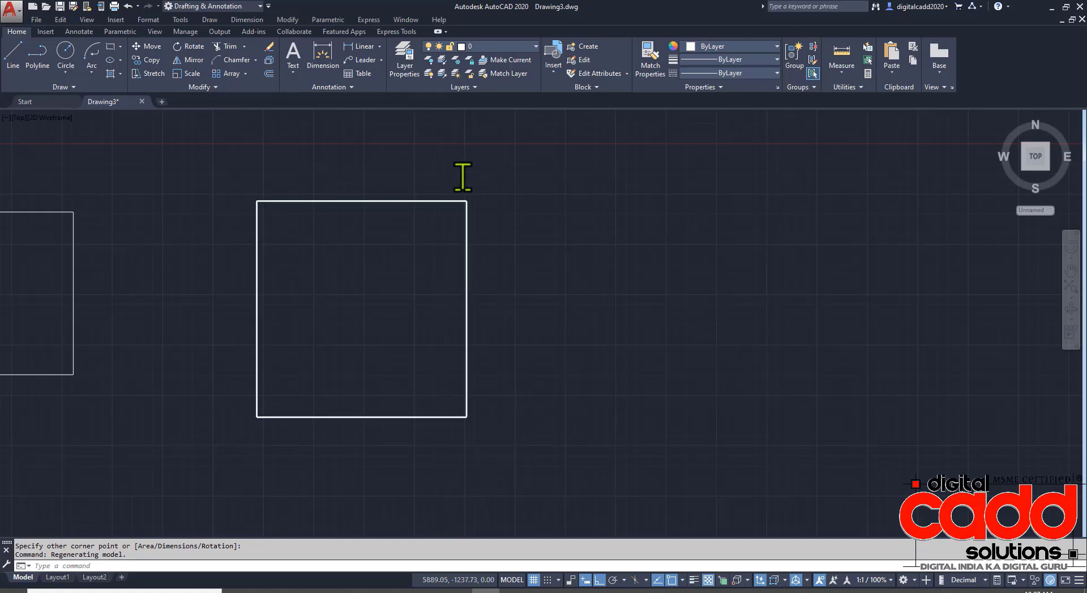
scroll(464, 226, "up", 8)
scroll(485, 314, "down", 8)
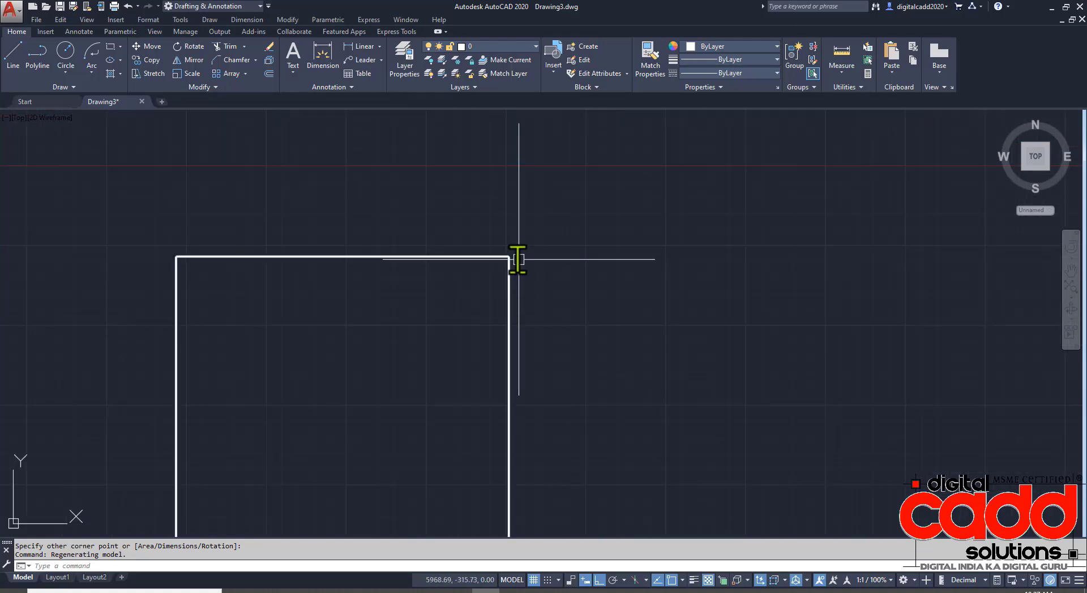
- Match the thin rectangle's properties to those of the wide rectangle and check its edge up close
type("a")
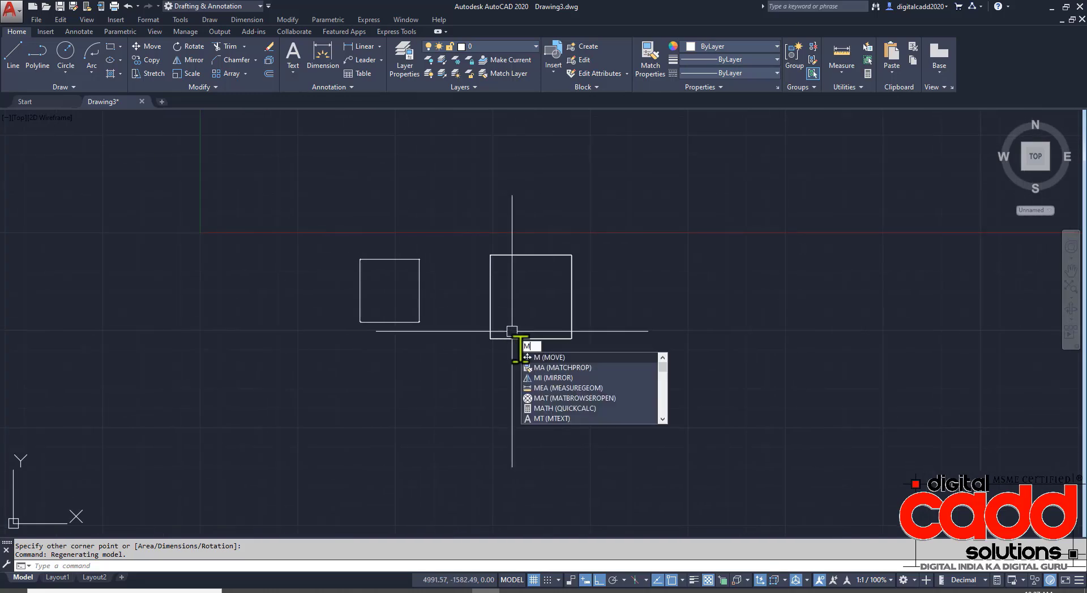
key("Return")
left_click(527, 339)
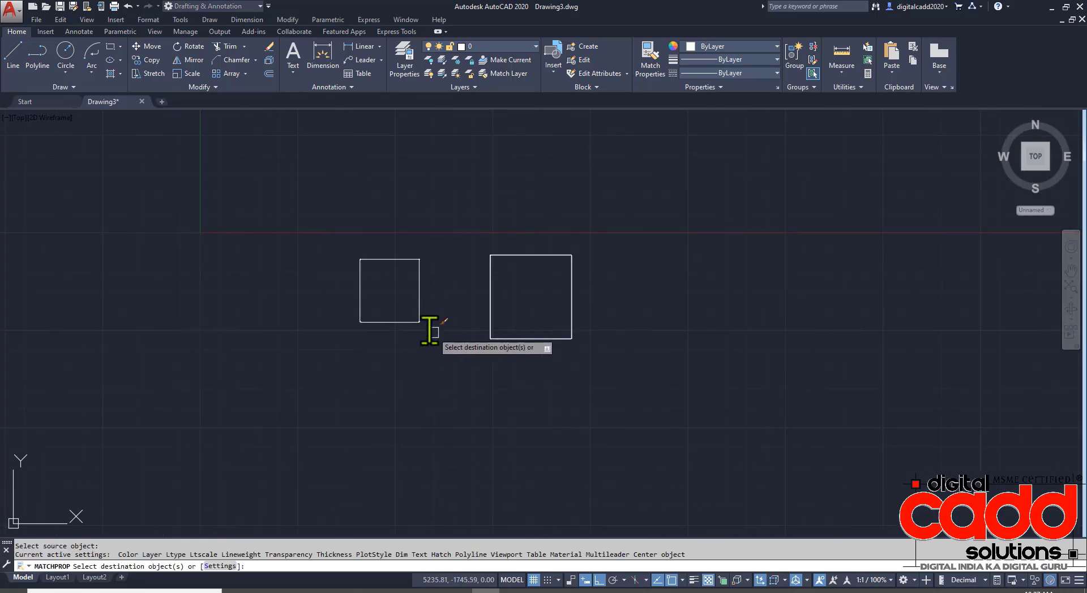
left_click(419, 309)
scroll(419, 283, "up", 8)
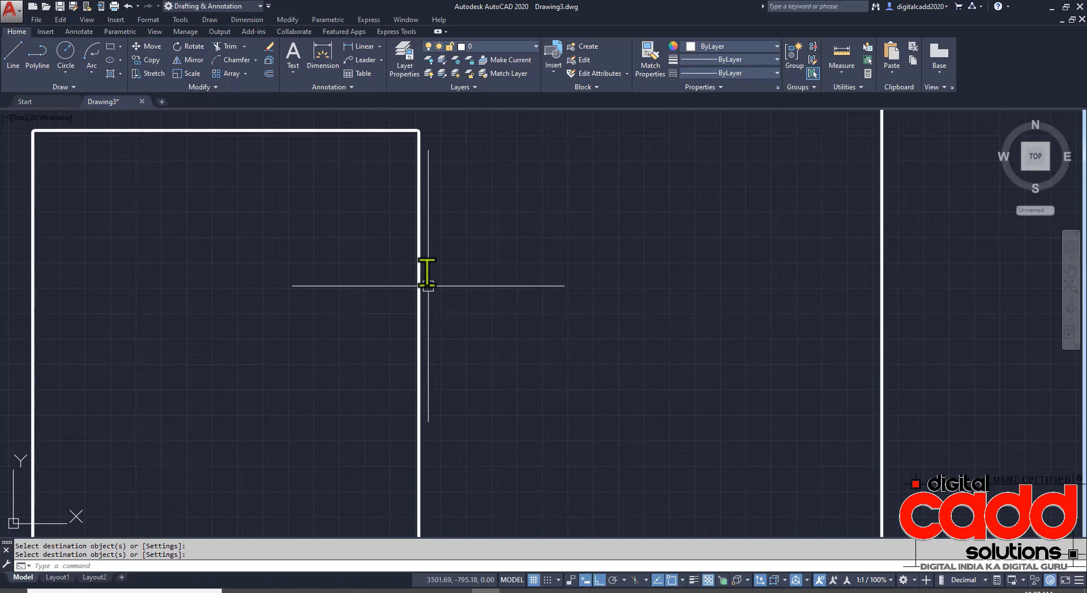
scroll(433, 249, "down", 8)
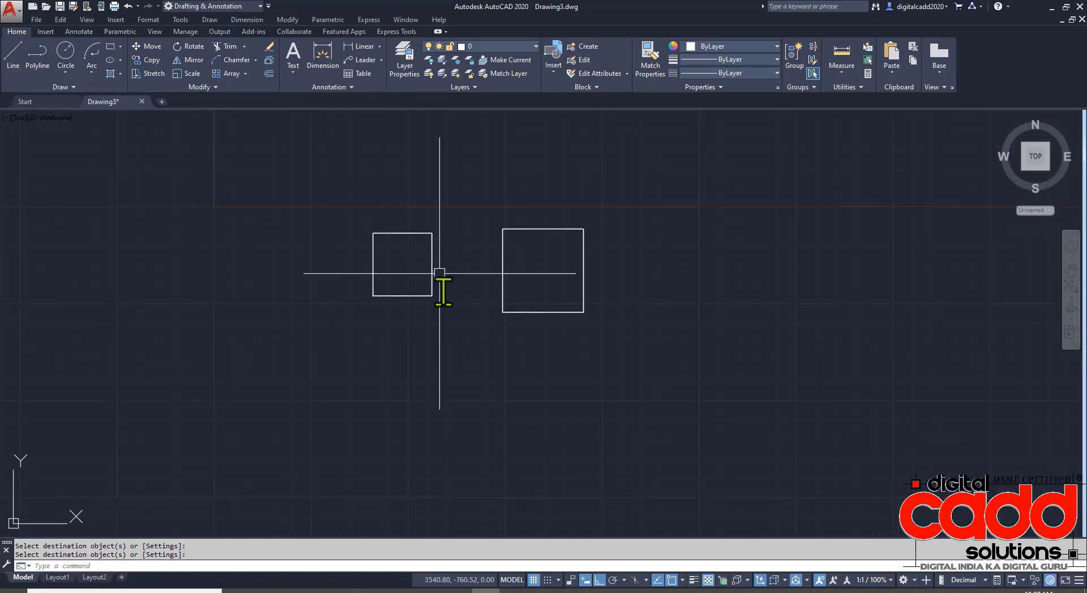
- Draw a freehand circle beside the larger wide rectangle and try to apply that rectangle's line width to it with Match Properties
left_click(68, 51)
left_click(652, 277)
type("m")
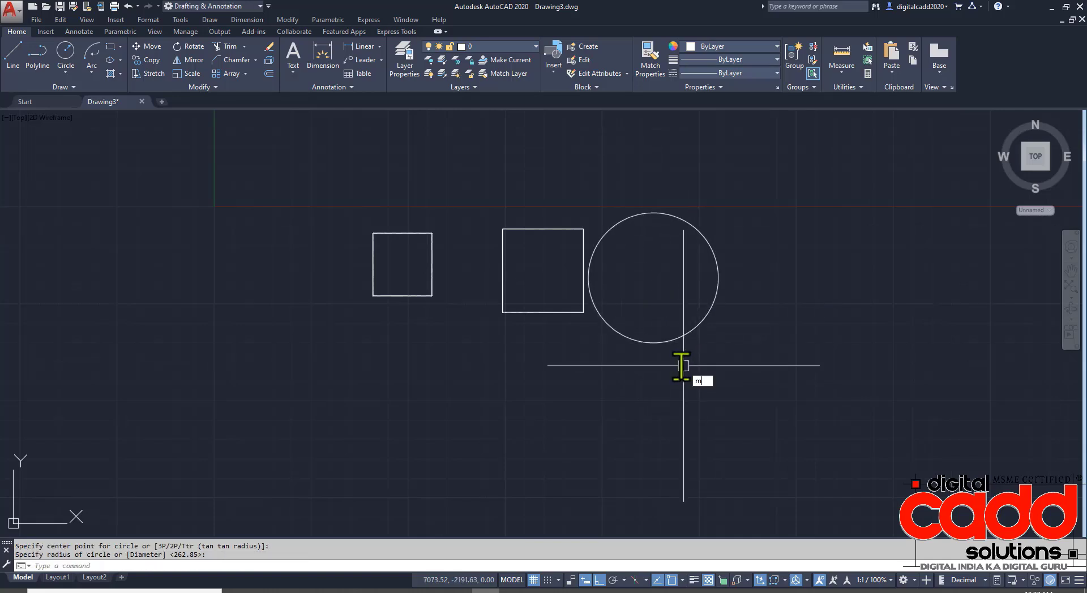
type("a")
key("Return")
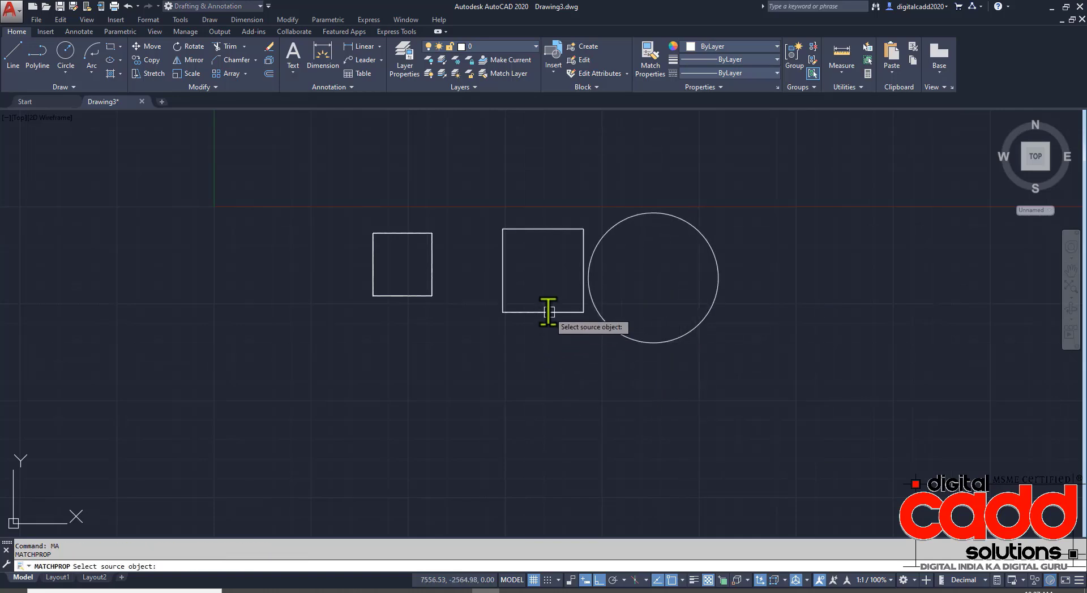
left_click(548, 312)
left_click(636, 341)
key("Return")
scroll(596, 250, "up", 4)
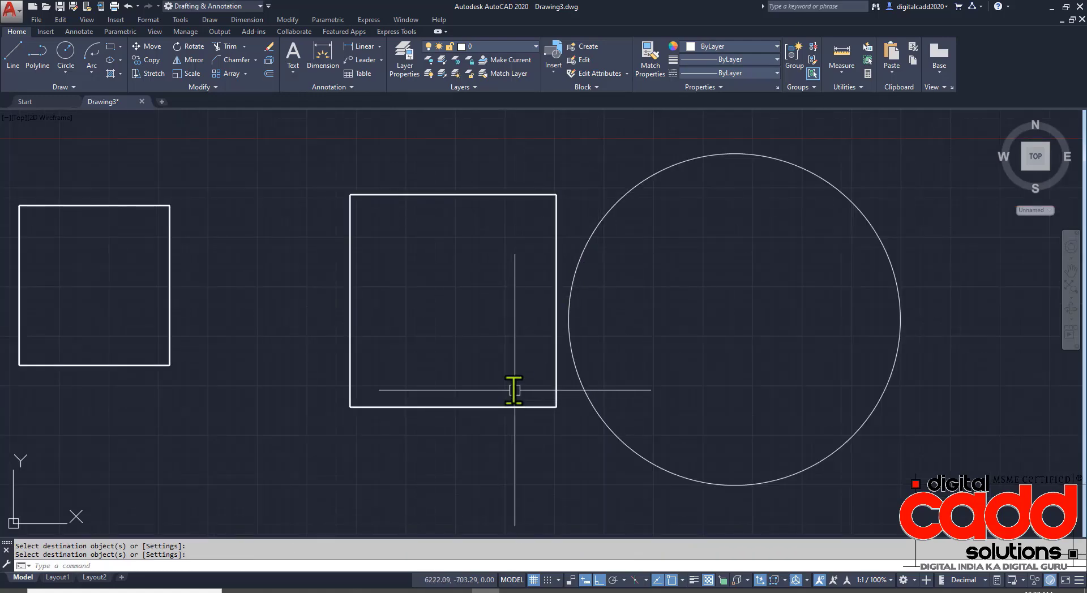
- Draw a small freehand rectangle between the two existing rectangles, keeping the line width at 6
left_click(109, 47)
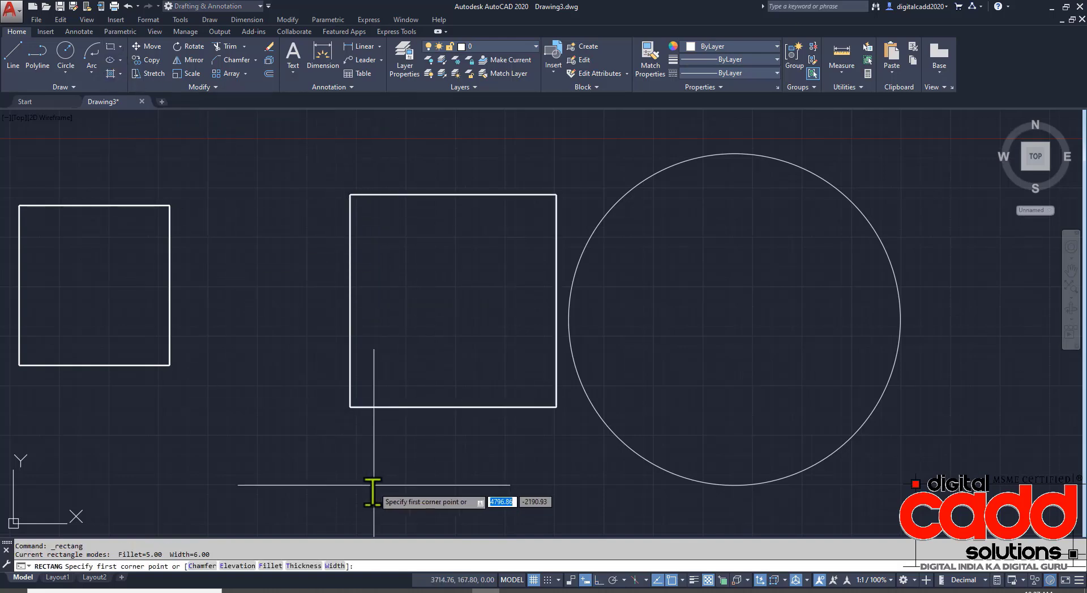
left_click(334, 566)
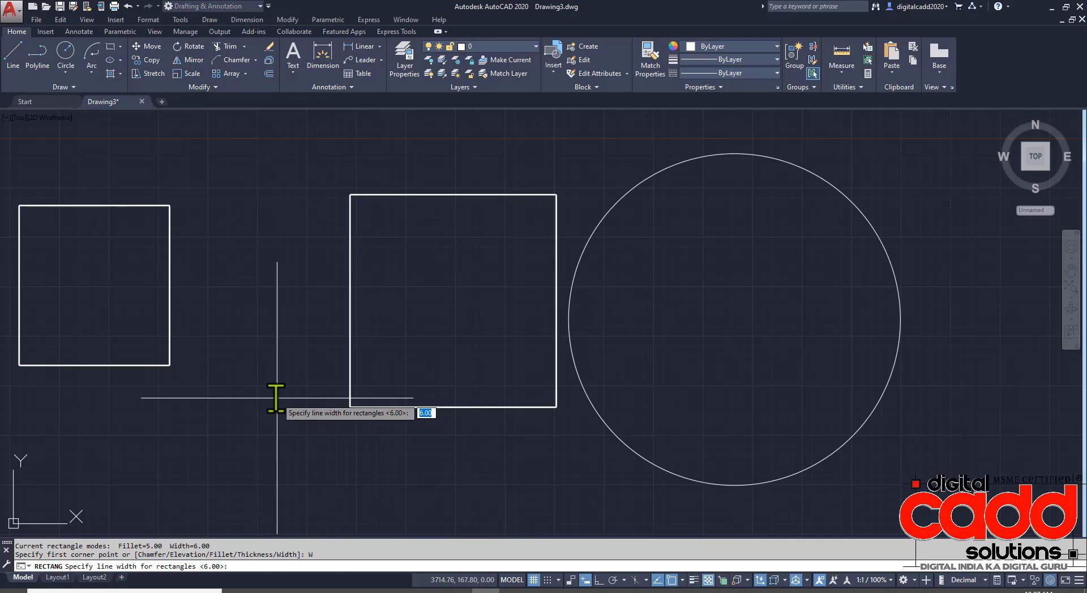
key("Return")
left_click(221, 194)
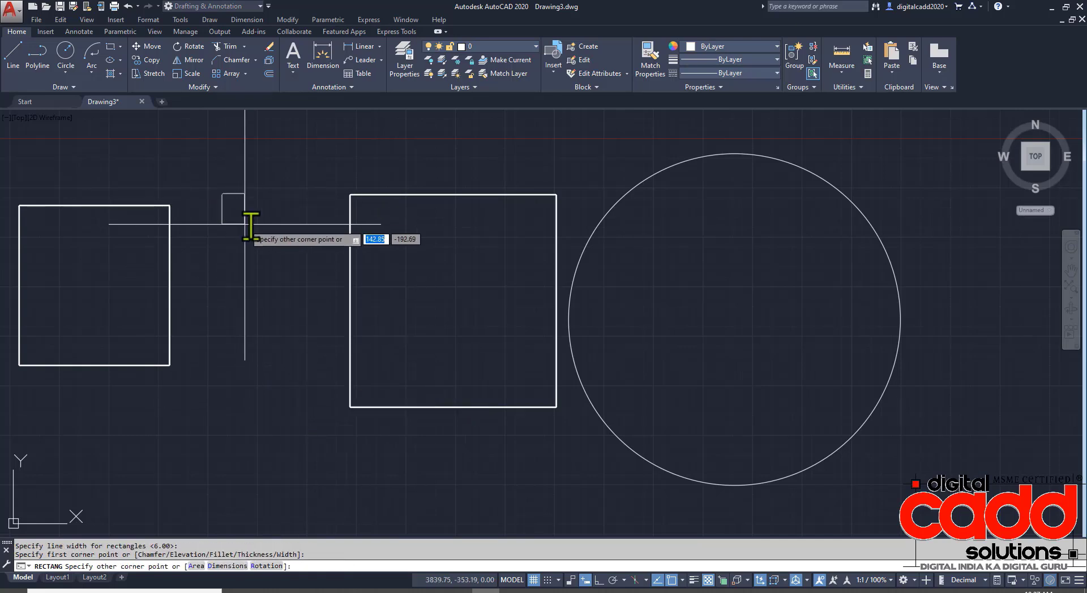
left_click(304, 264)
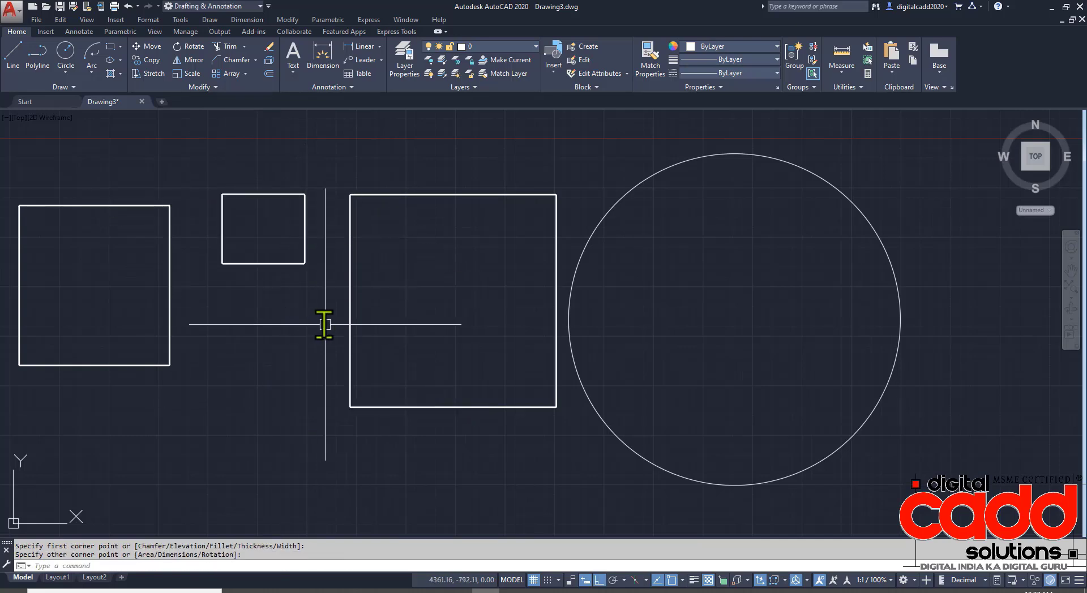
- Draw another small freehand rectangle with a line width of 15 below the previous small one
key("Return")
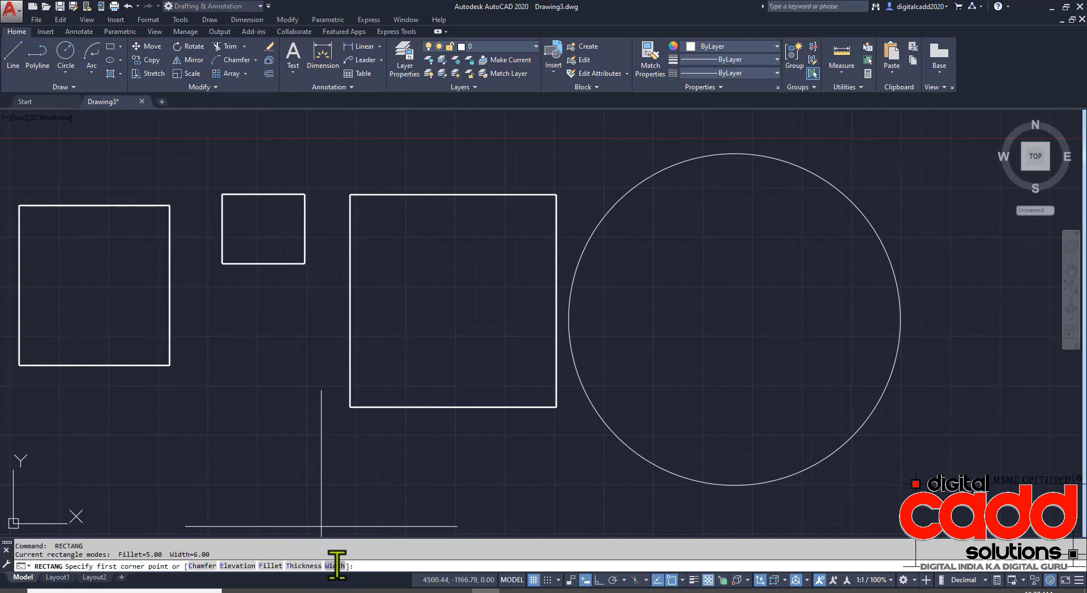
left_click(336, 565)
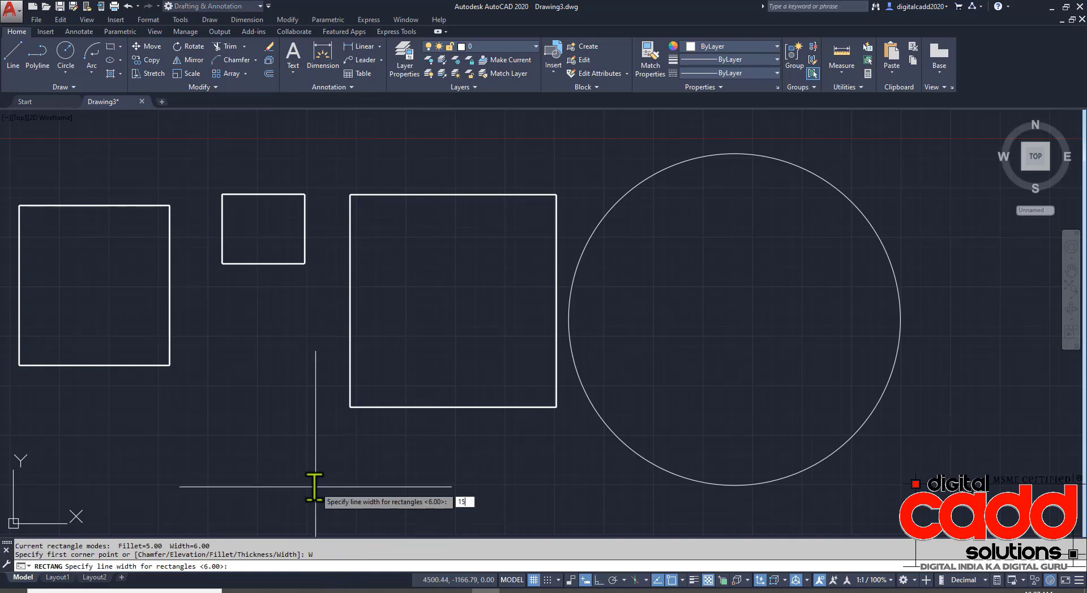
key("Return")
left_click(208, 445)
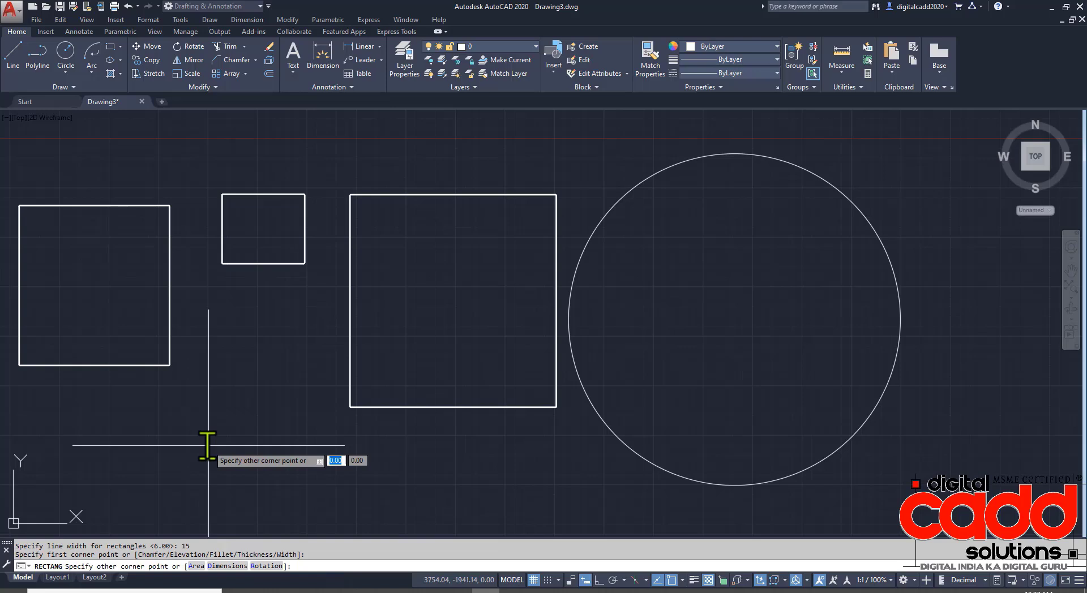
left_click(308, 524)
mouse_move(306, 521)
middle_mouse_down()
mouse_move(341, 451)
mouse_move(306, 451)
middle_mouse_up()
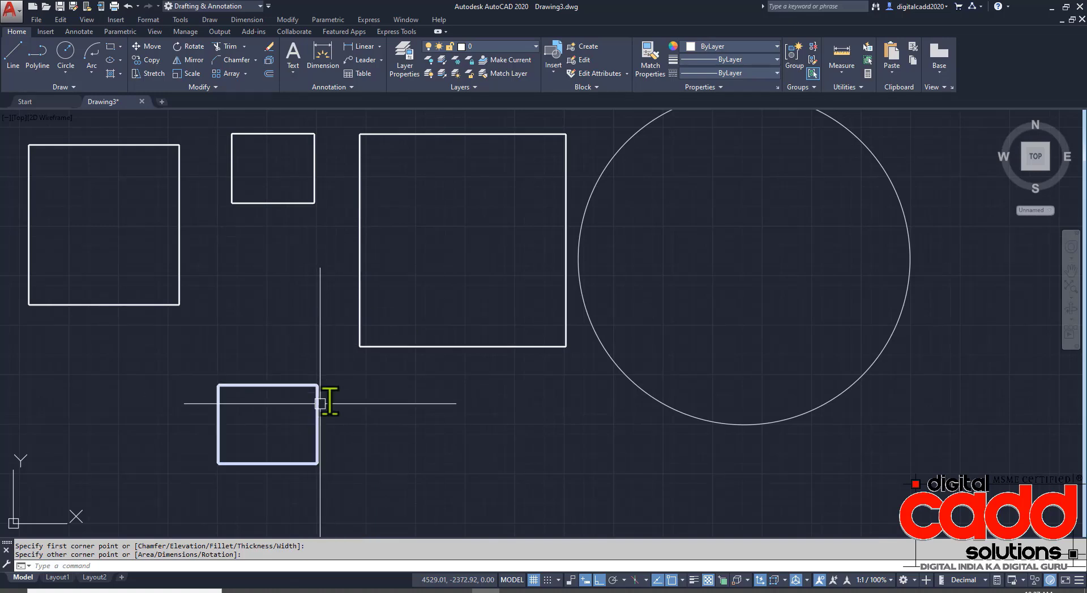
- Set the circle's lineweight to 0.53 mm, turn on lineweight display and check the circle's outline up close
middle_click_drag(713, 331, 455, 359)
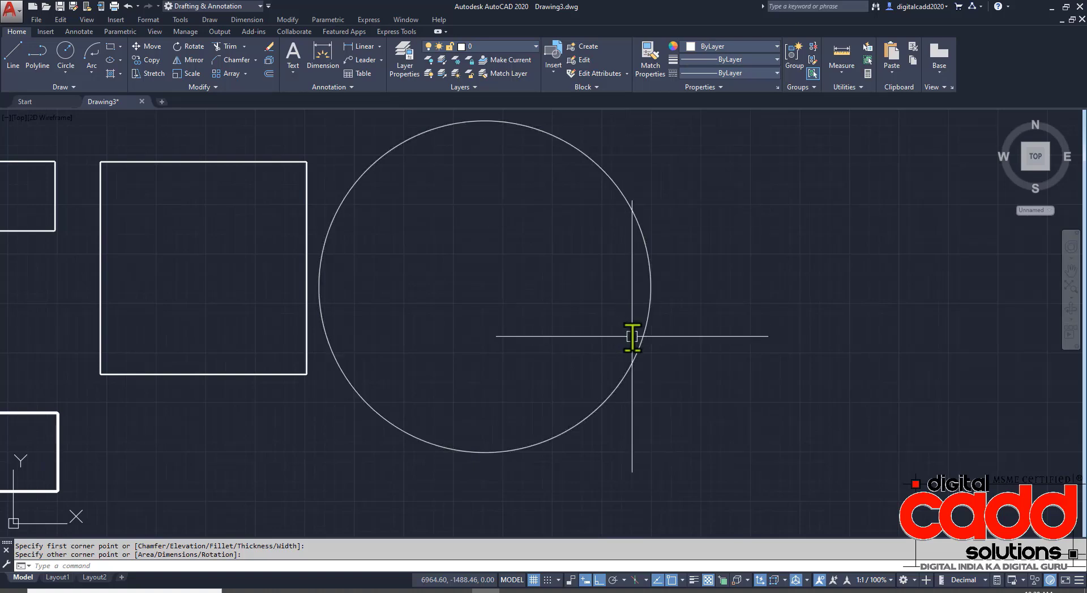
left_click(646, 322)
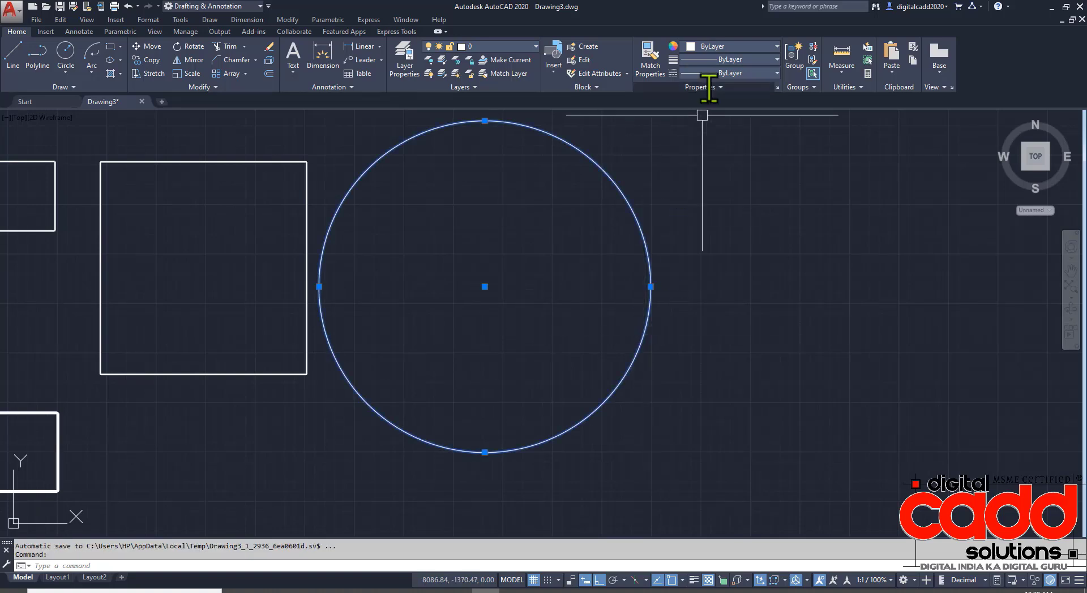
left_click(727, 59)
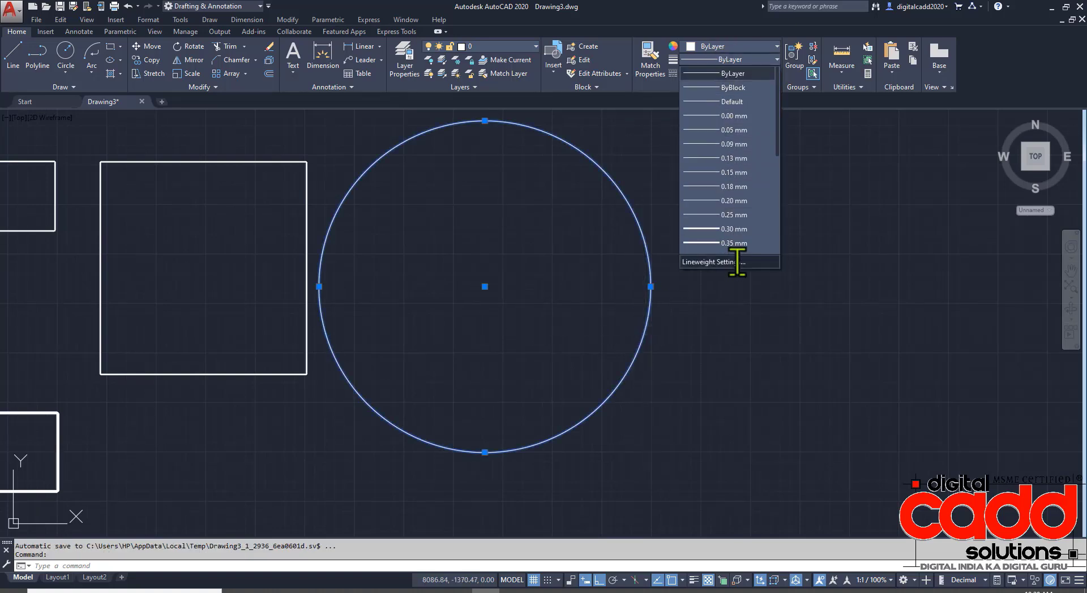
scroll(738, 223, "down", 3)
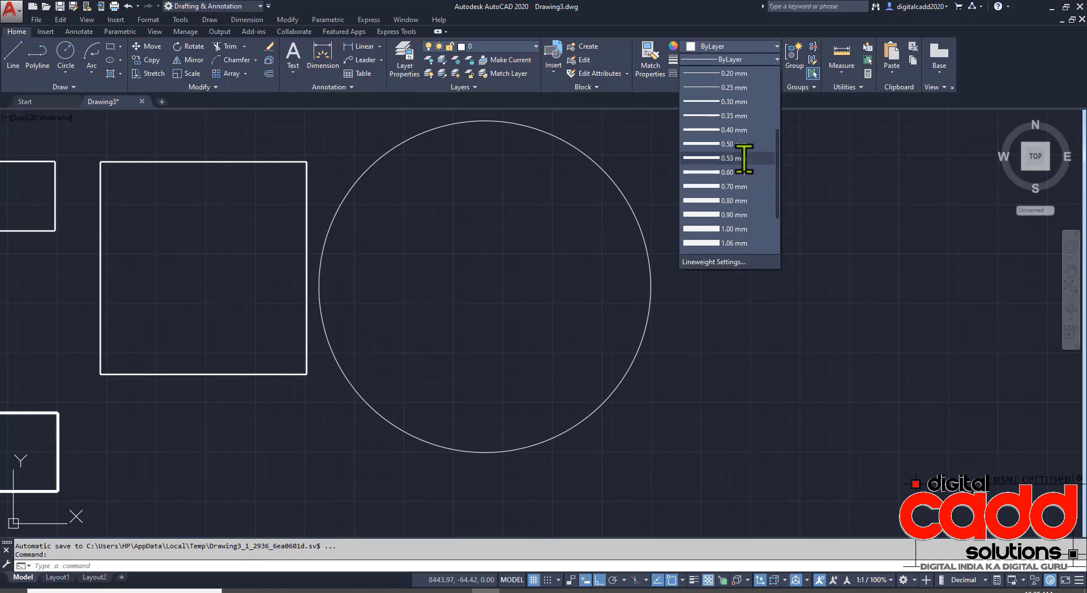
left_click(744, 158)
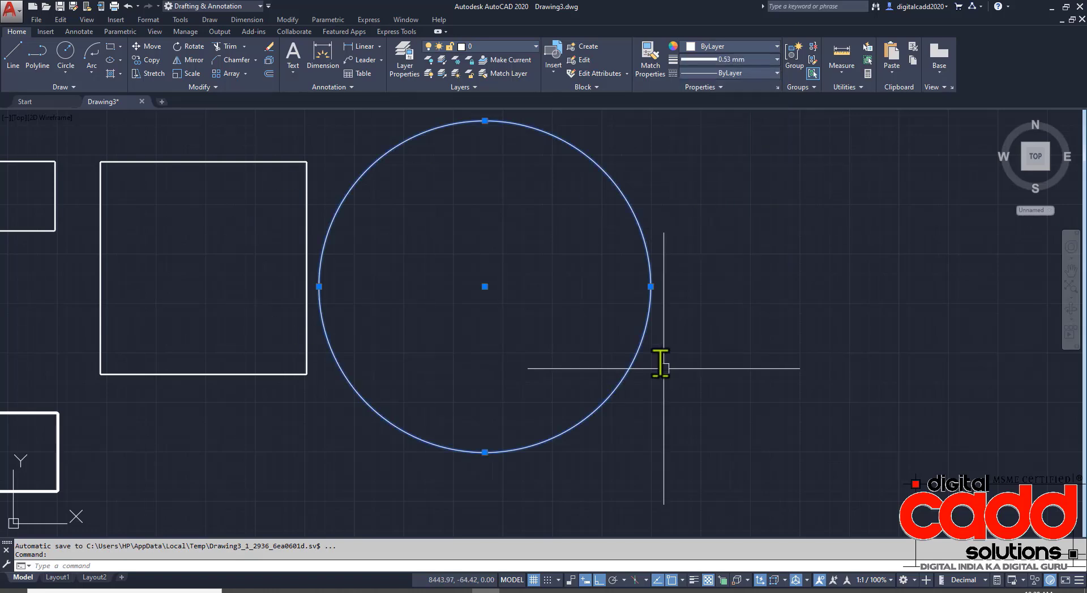
left_click(693, 579)
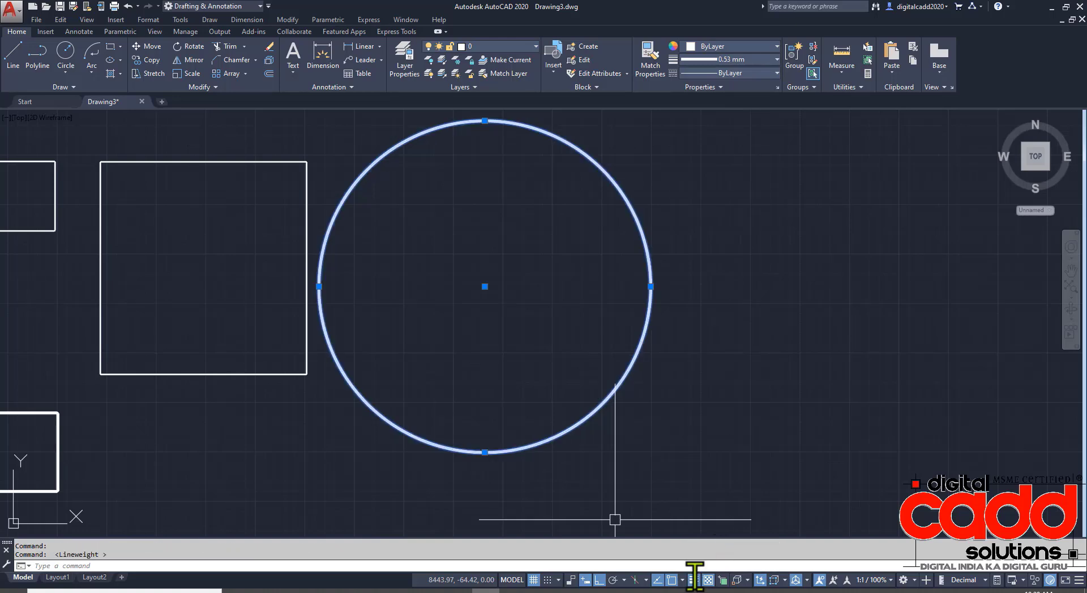
scroll(635, 232, "up", 6)
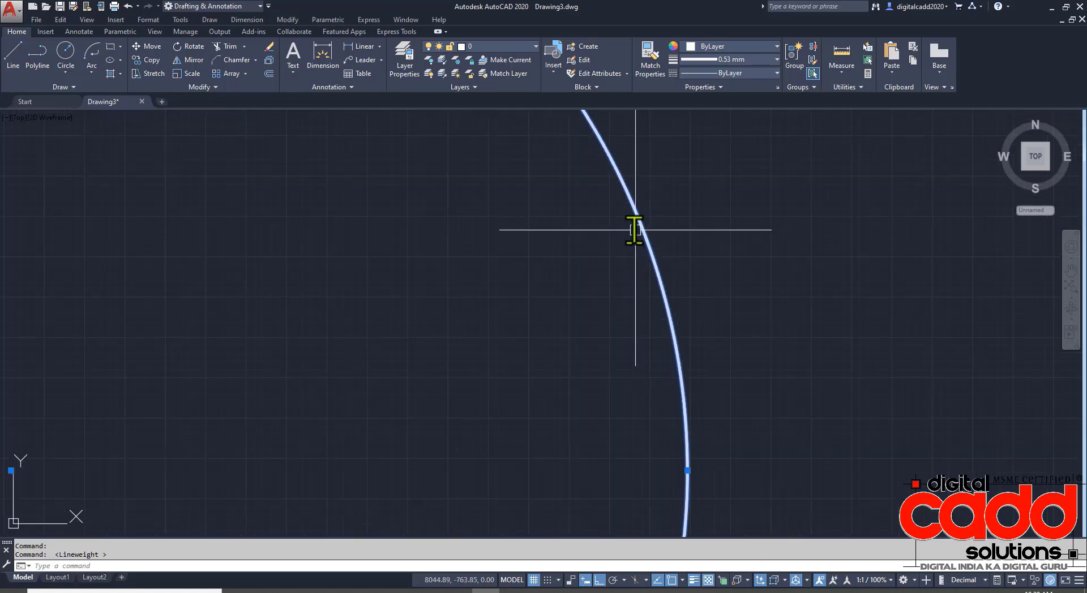
key("Escape")
scroll(634, 238, "up", 1)
scroll(628, 240, "down", 7)
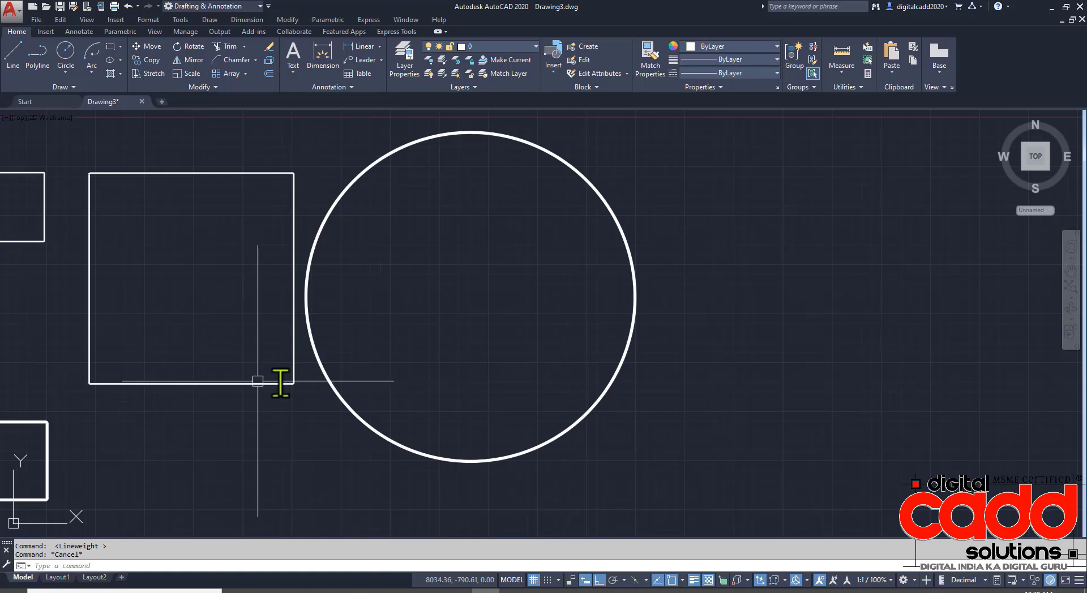
- Set the default lineweight to 0.35 mm in the lineweight settings, keeping millimetres as the listing units and lineweight display on
mouse_move(621, 384)
middle_mouse_down()
mouse_move(628, 376)
mouse_move(577, 371)
middle_mouse_up()
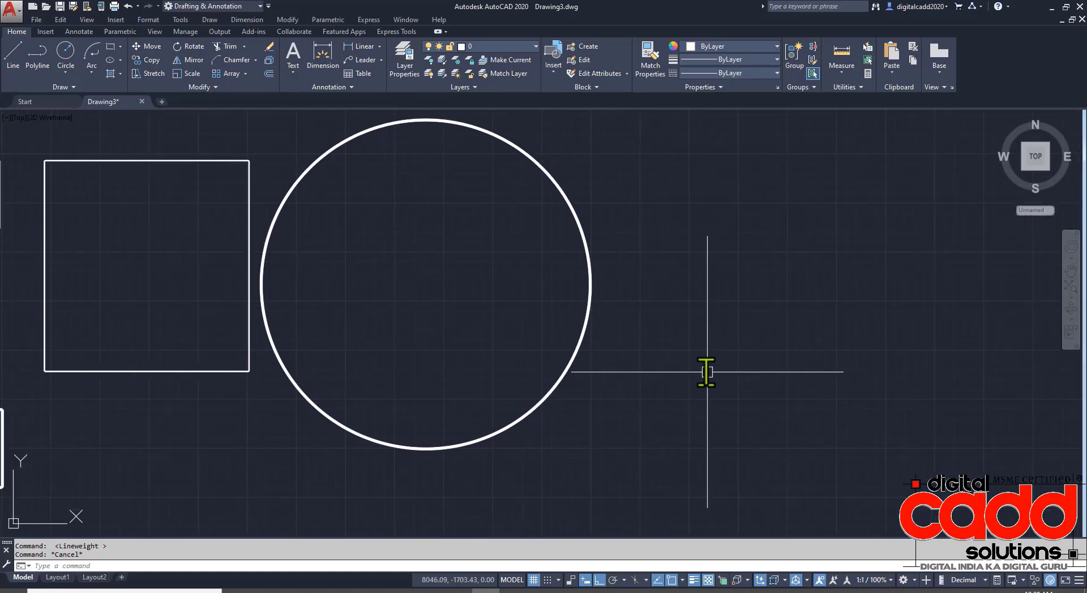
left_click(718, 59)
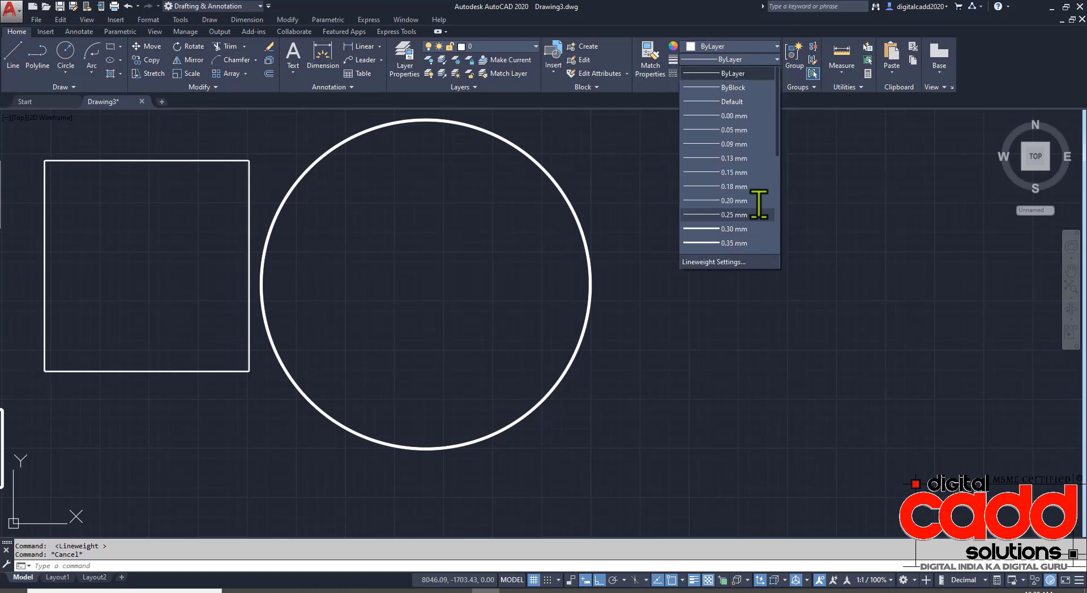
scroll(756, 226, "down", 5)
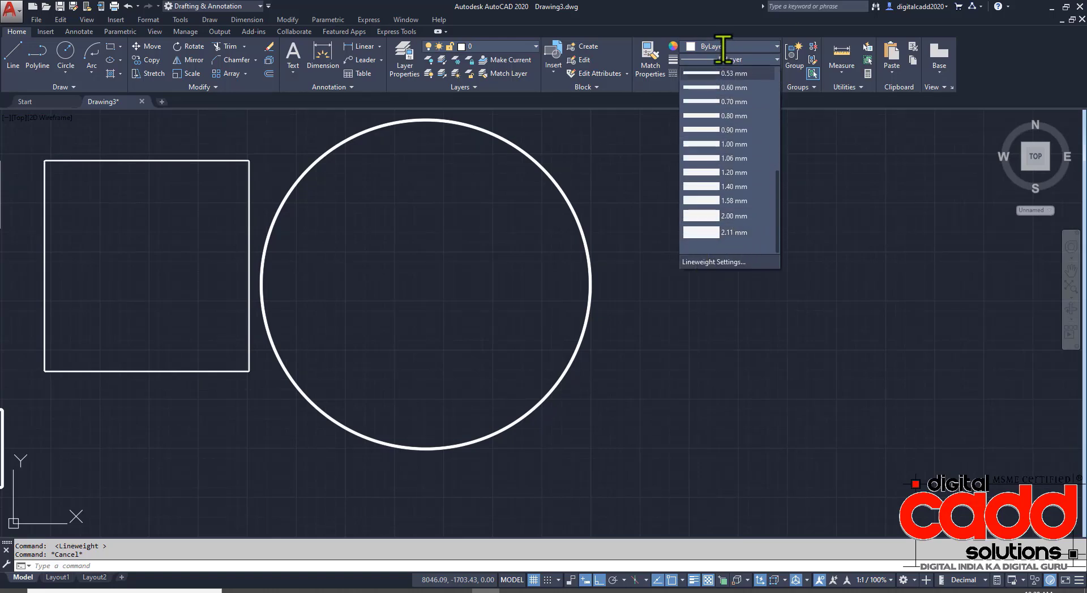
left_click(736, 261)
scroll(491, 293, "down", 7)
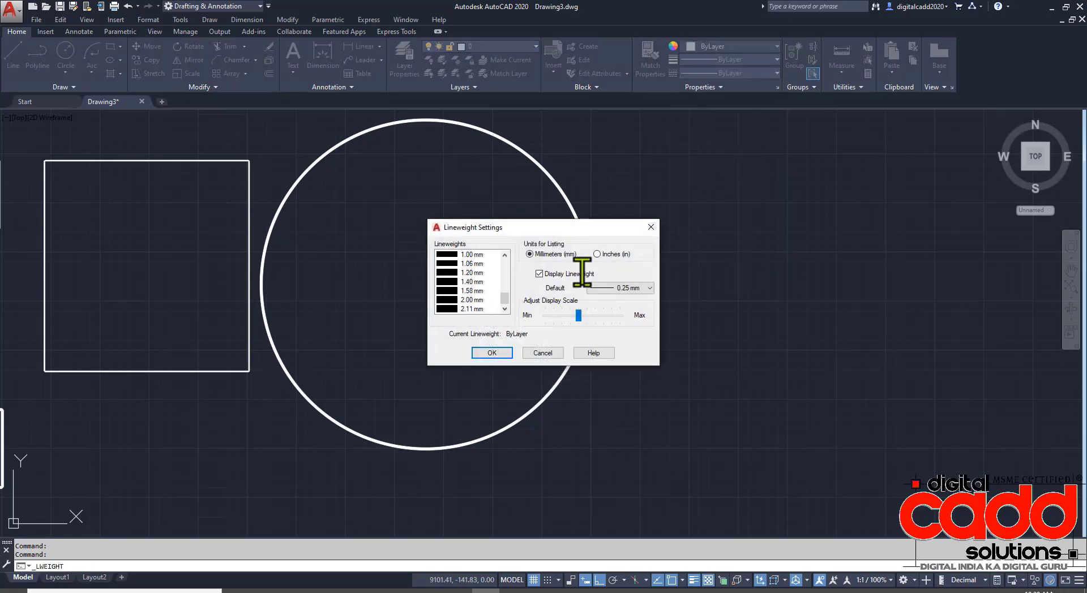
left_click(623, 253)
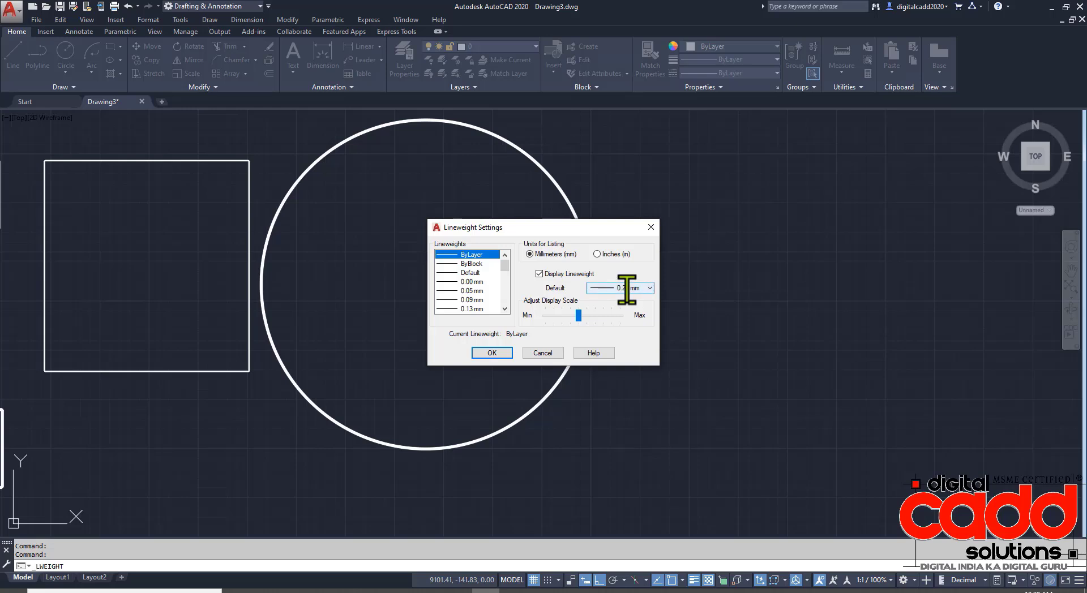
left_click(626, 288)
scroll(618, 334, "down", 5)
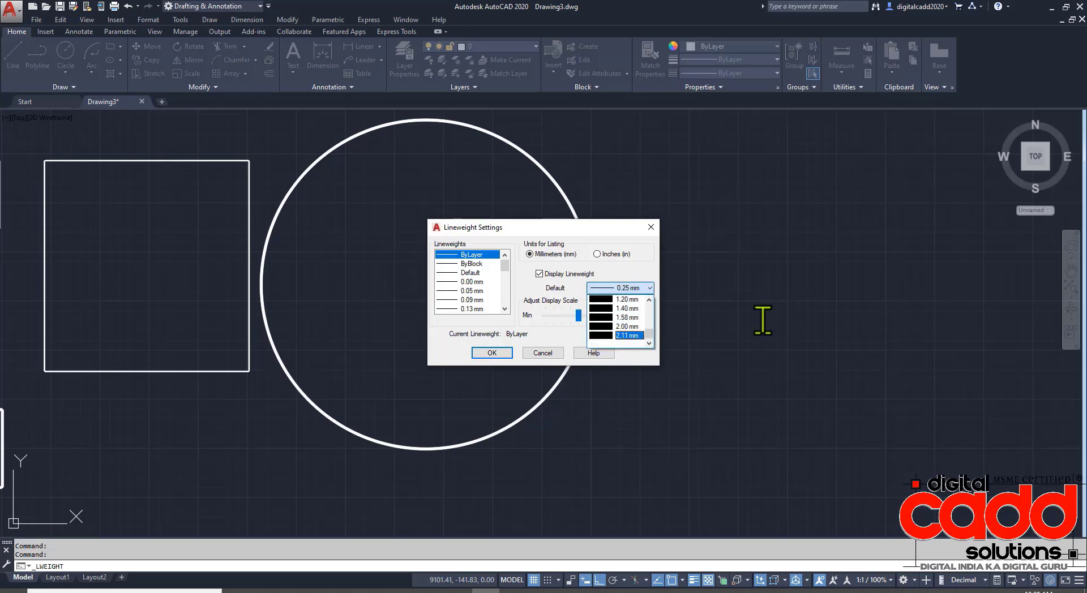
scroll(623, 316, "up", 5)
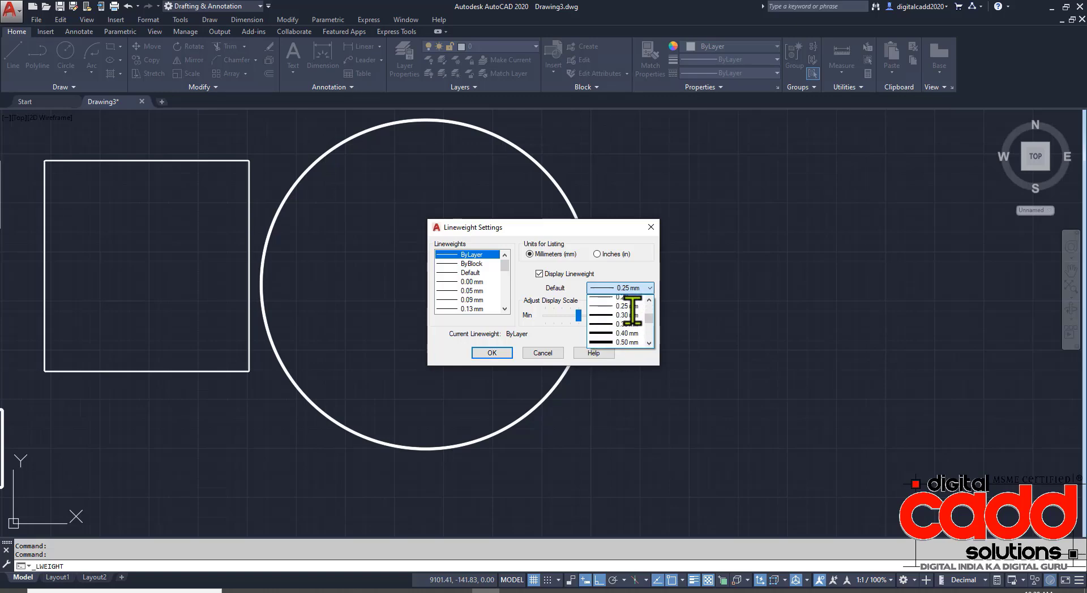
scroll(623, 315, "down", 1)
left_click(617, 317)
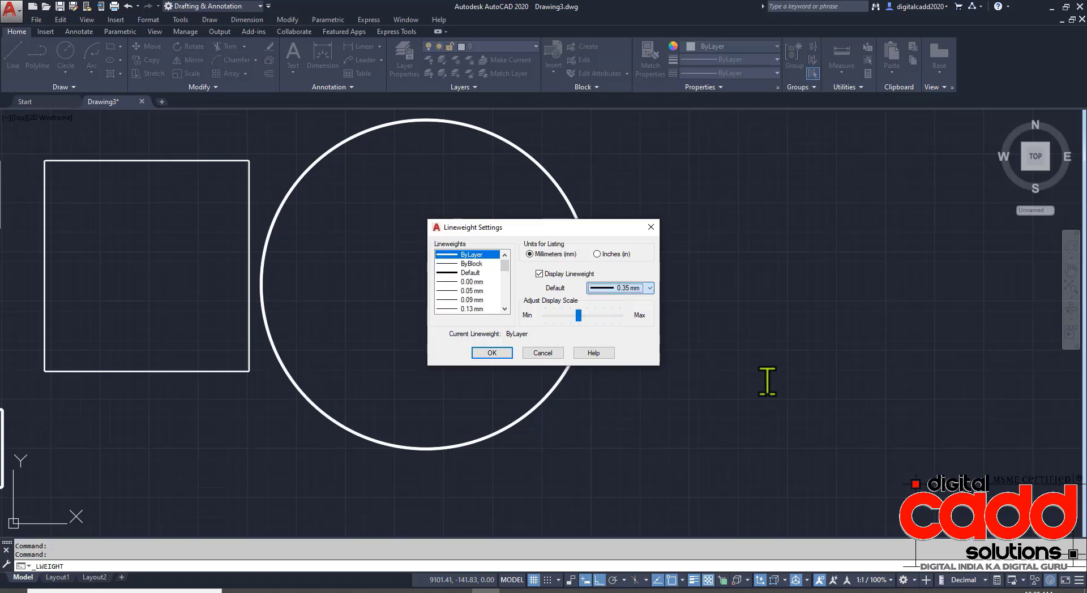
key("Return")
- Draw a smaller freehand circle to the right of the large circle and check its outline up close
left_click(66, 51)
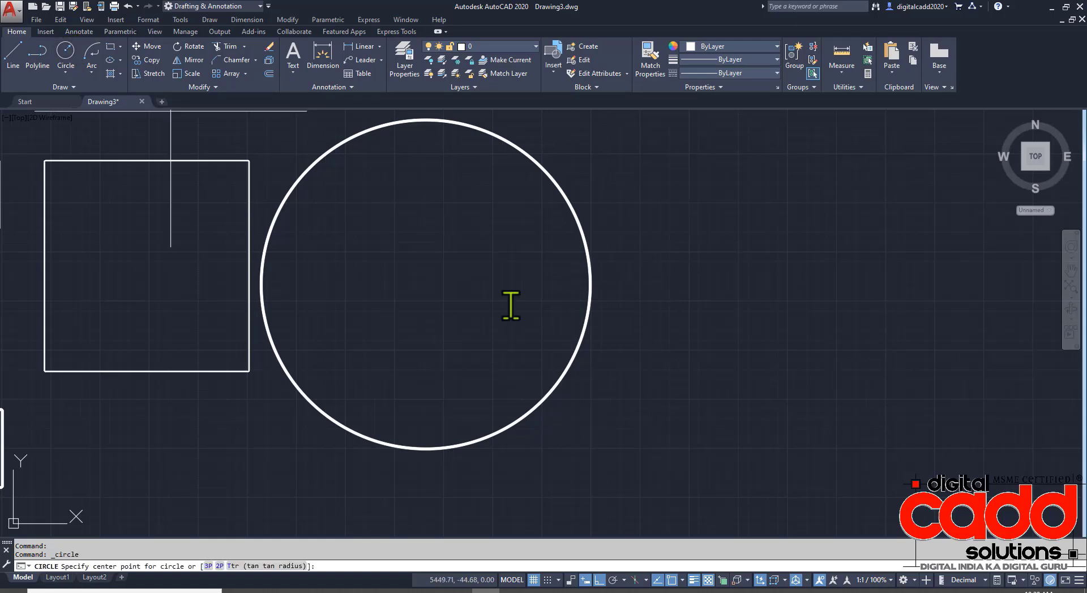
left_click(802, 296)
left_click(841, 399)
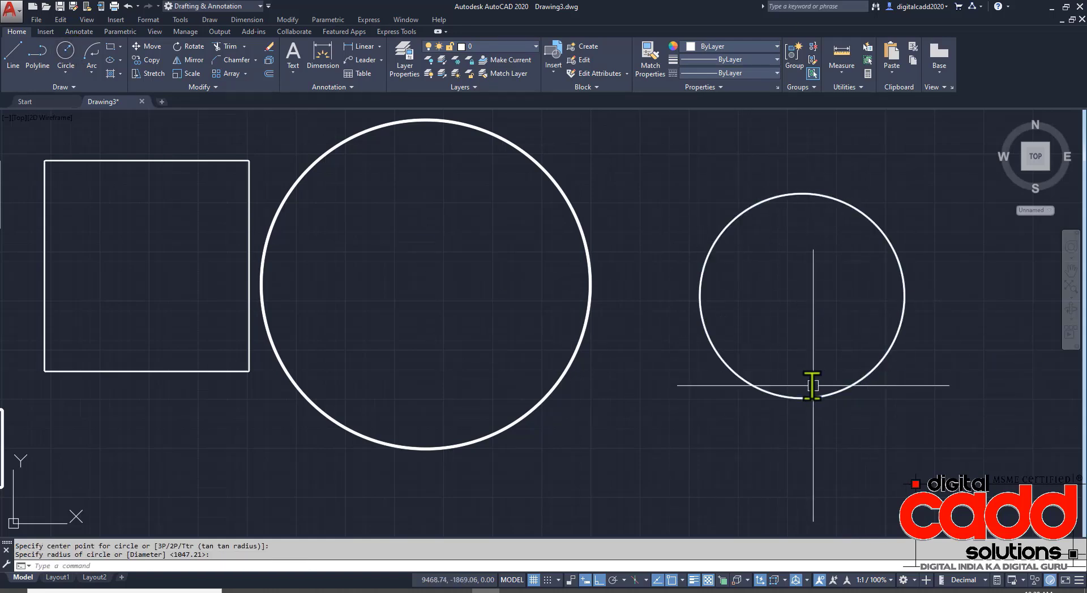
scroll(942, 271, "up", 6)
scroll(609, 385, "down", 4)
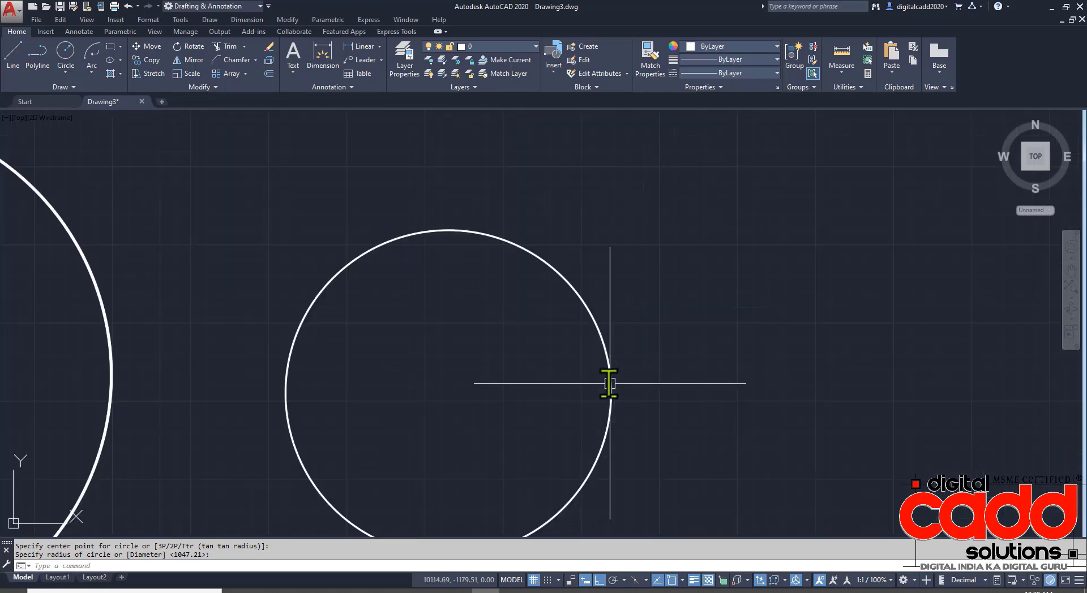
- Turn off lineweight display and compare the outlines of the rectangles and the two circles
left_click(693, 580)
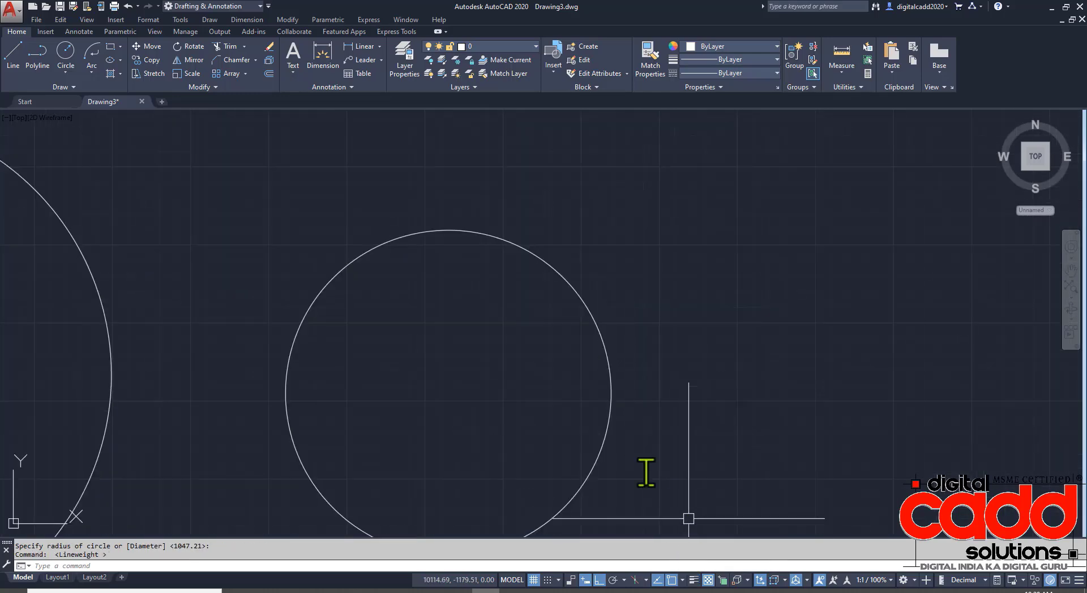
scroll(646, 472, "down", 5)
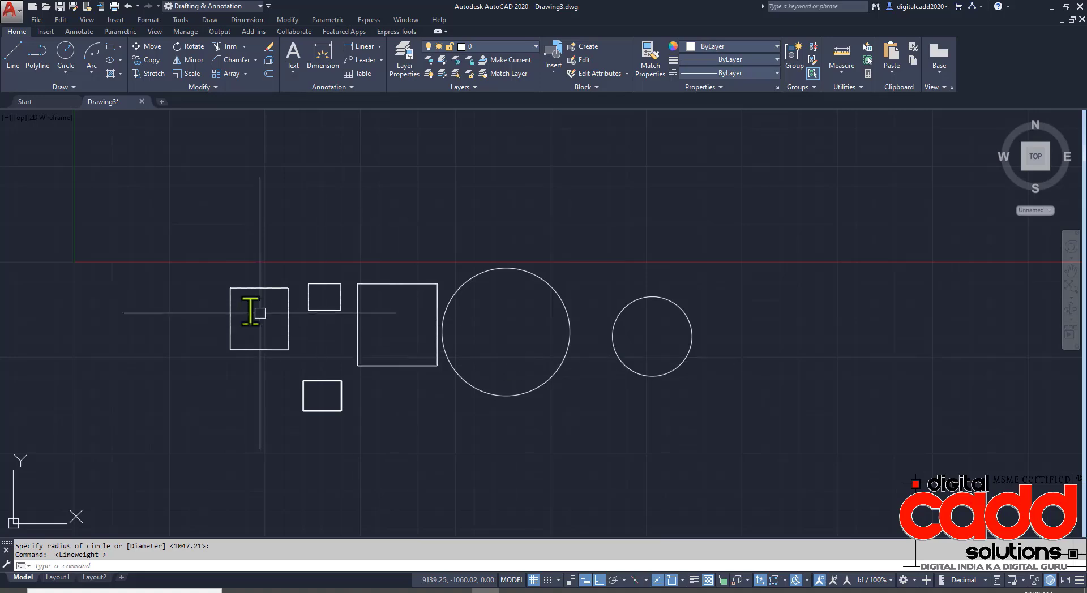
scroll(260, 313, "up", 2)
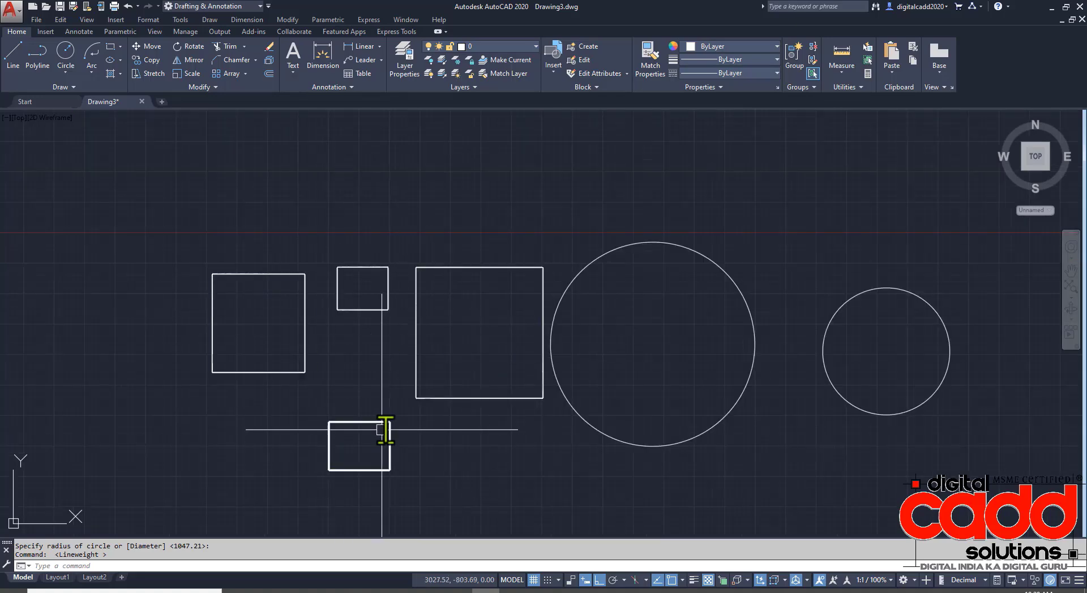
middle_click_drag(473, 332, 370, 341)
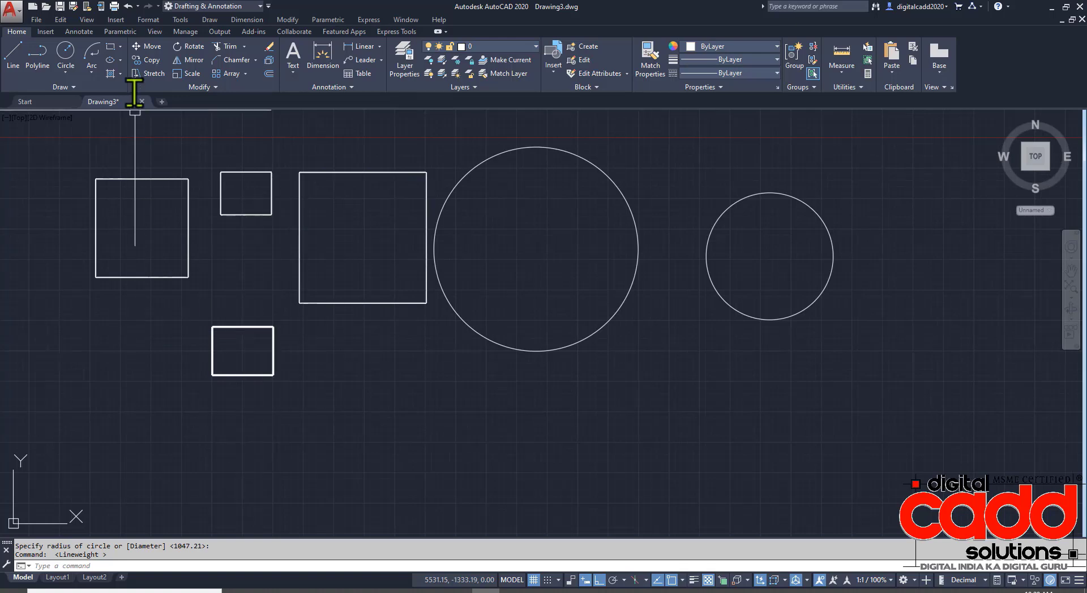
- Draw a freehand rectangle with a line width of 0 below the existing shapes and inspect its corners
left_click(110, 46)
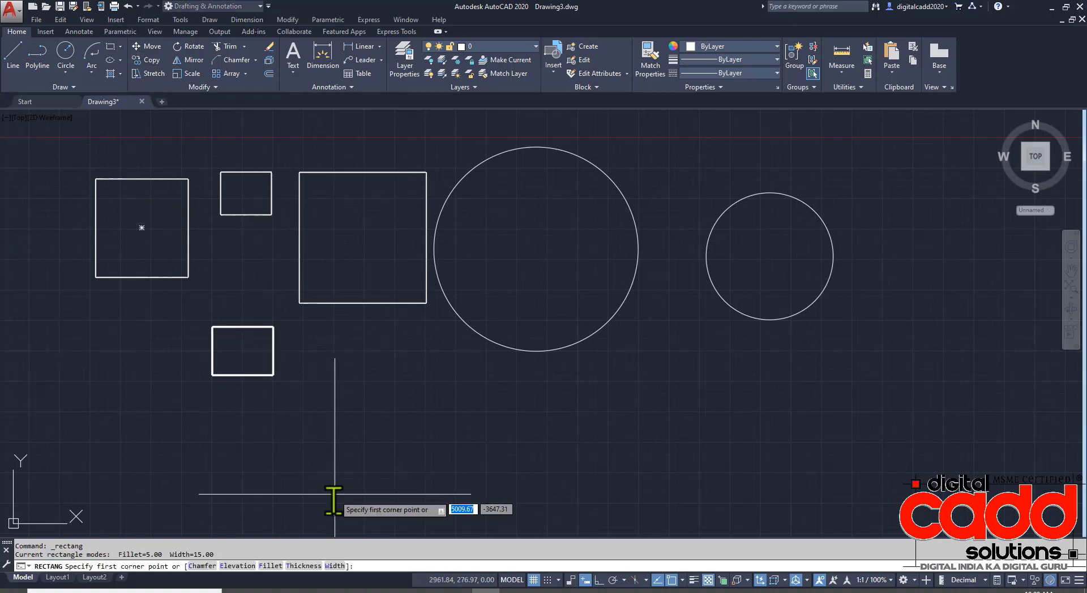
left_click(335, 565)
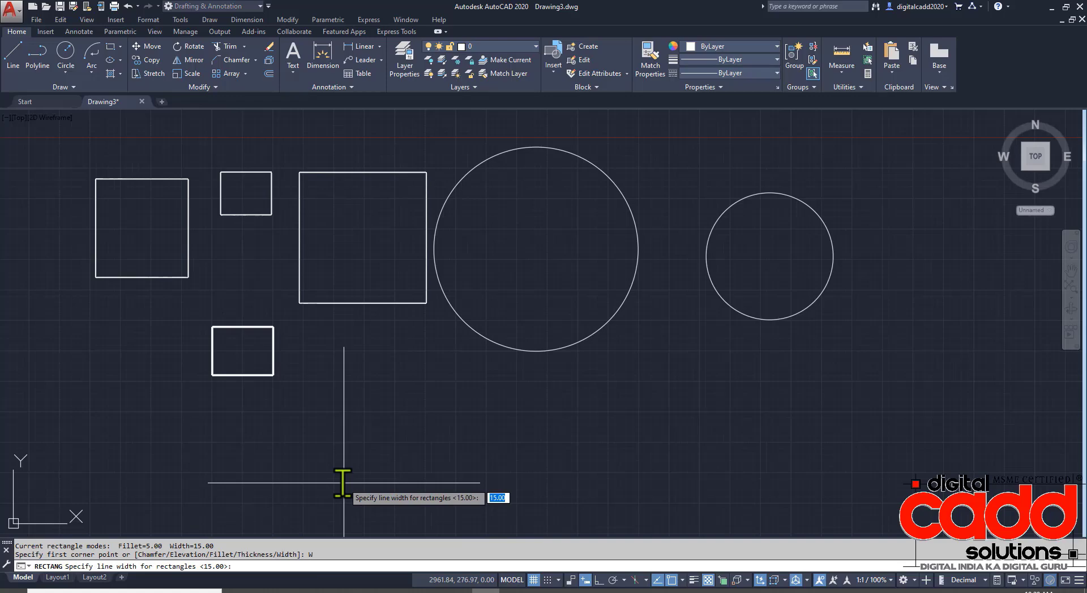
type("0")
key("Return")
left_click(353, 441)
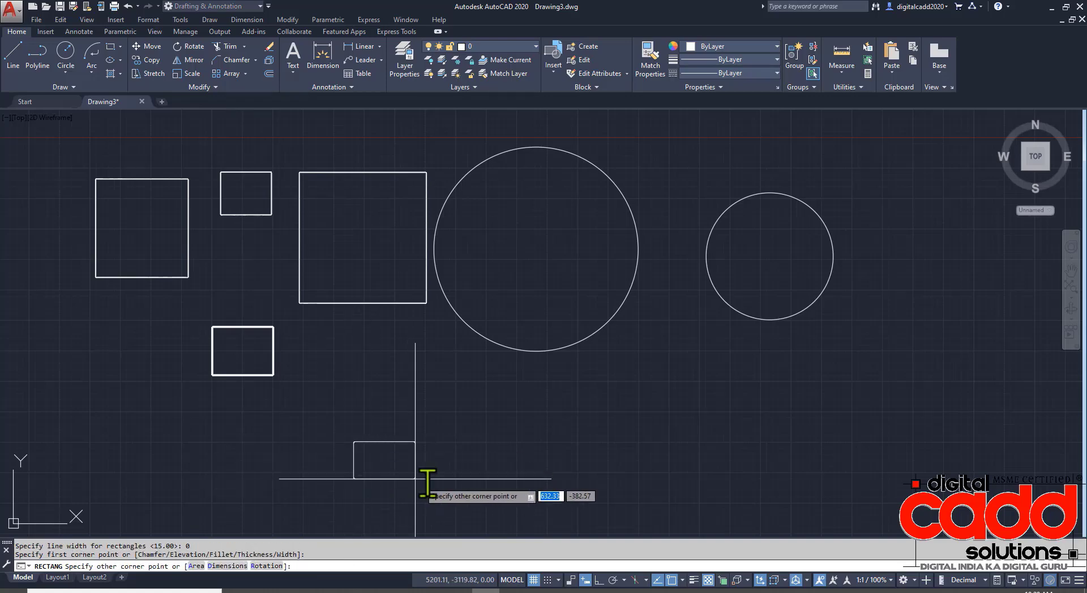
left_click(449, 514)
scroll(494, 388, "up", 8)
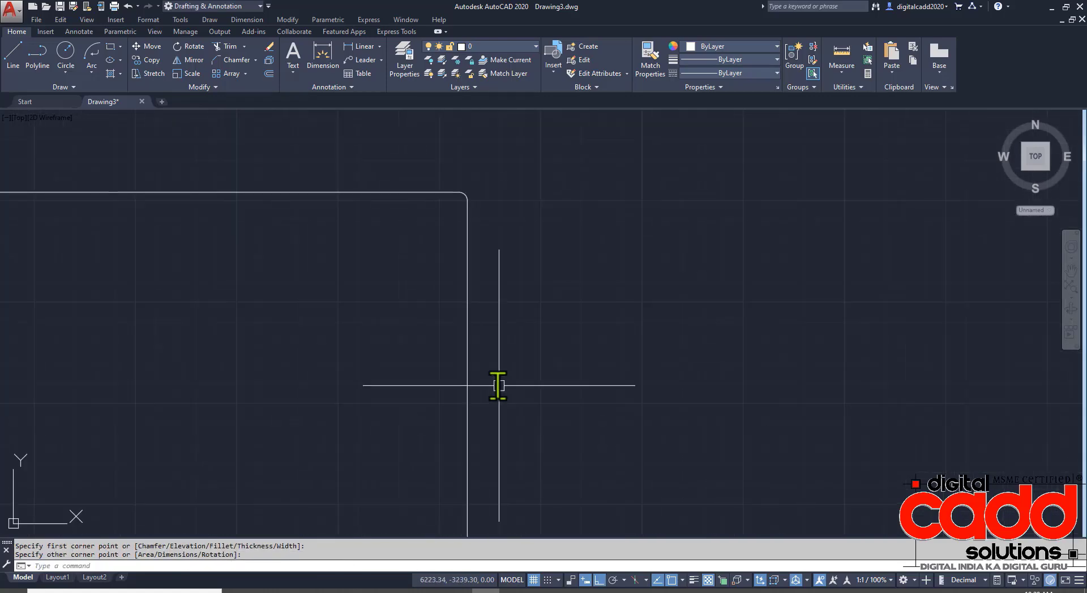
scroll(493, 151, "down", 5)
middle_click_drag(381, 269, 410, 356)
scroll(235, 225, "up", 7)
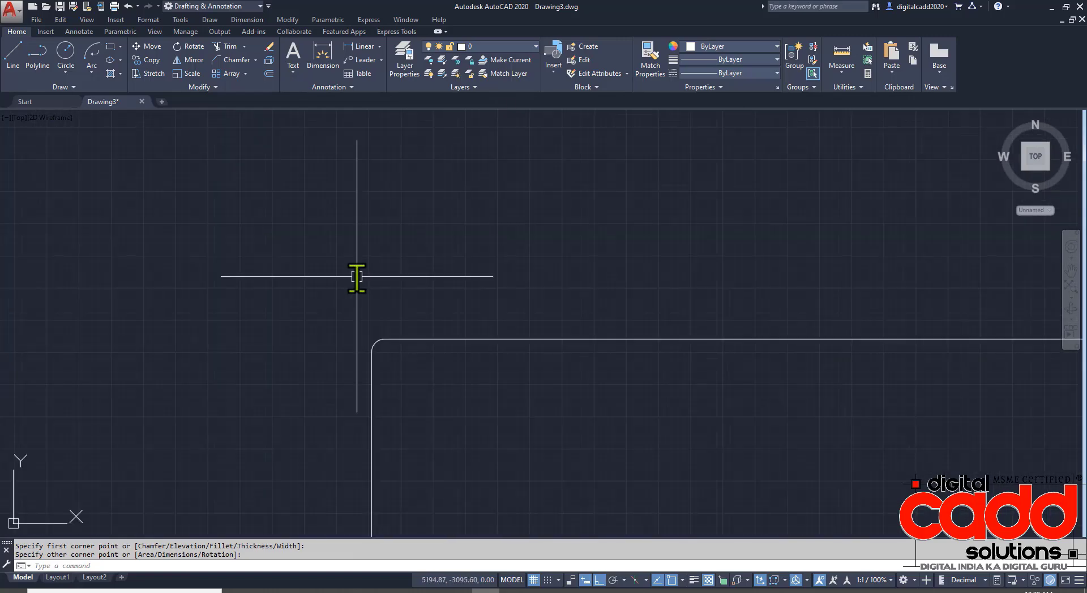
- Draw a small freehand rectangle with a fillet radius of 0 just outside the last rectangle's upper-left corner and inspect its corners
left_click(109, 46)
type("f")
key("Return")
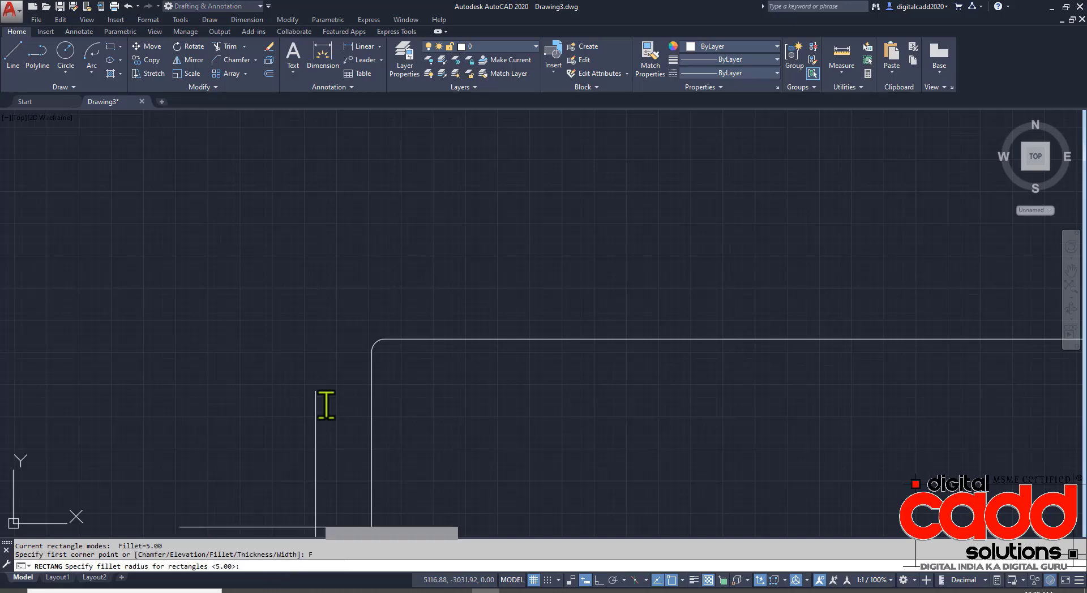
type("0")
key("Return")
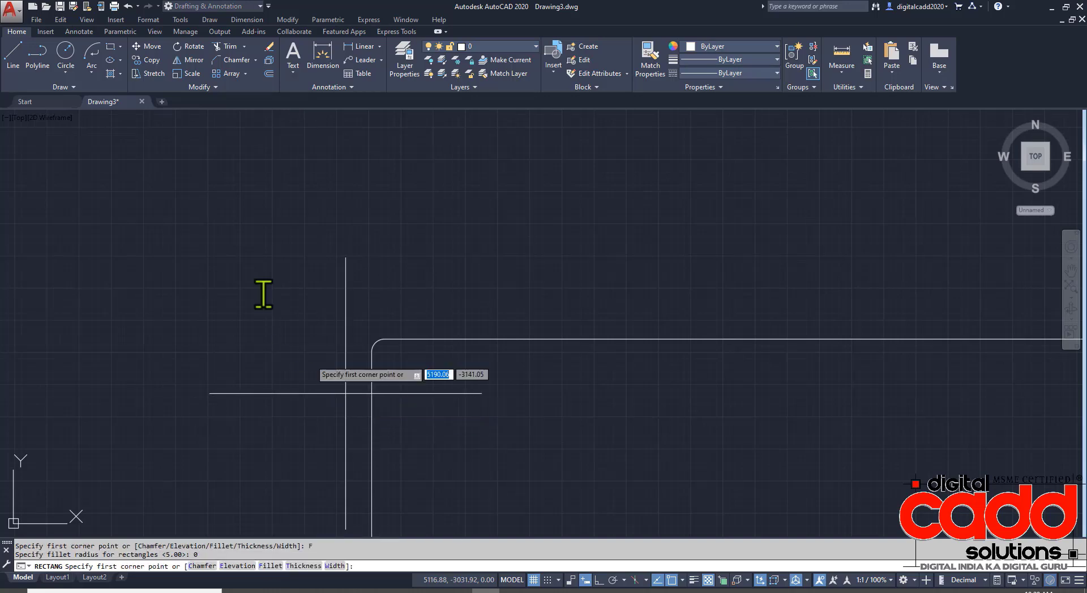
left_click(159, 174)
left_click(325, 337)
scroll(227, 192, "up", 8)
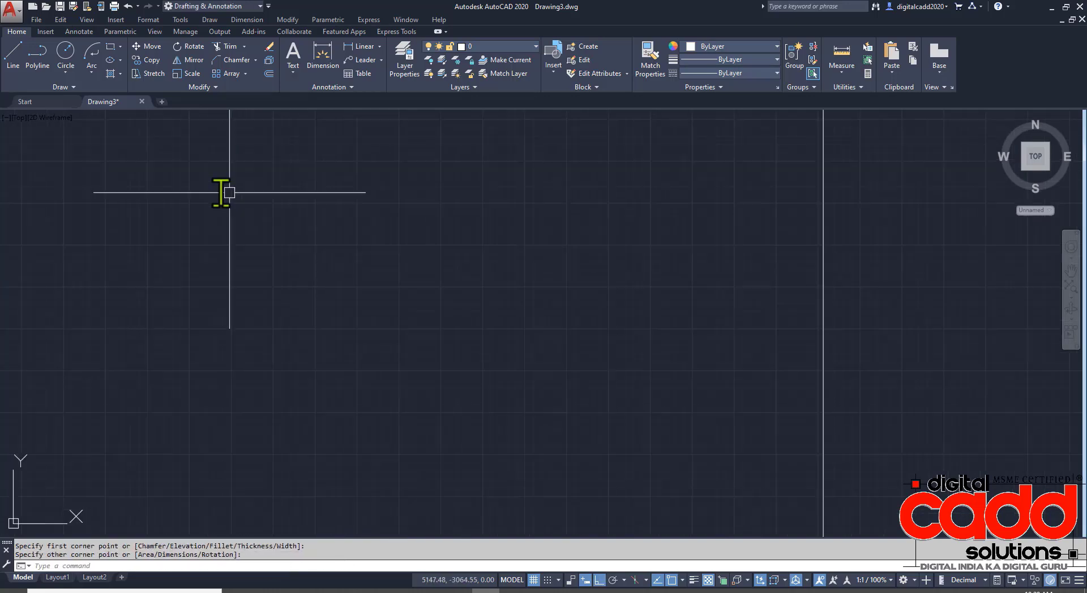
scroll(339, 315, "down", 8)
scroll(473, 356, "down", 10)
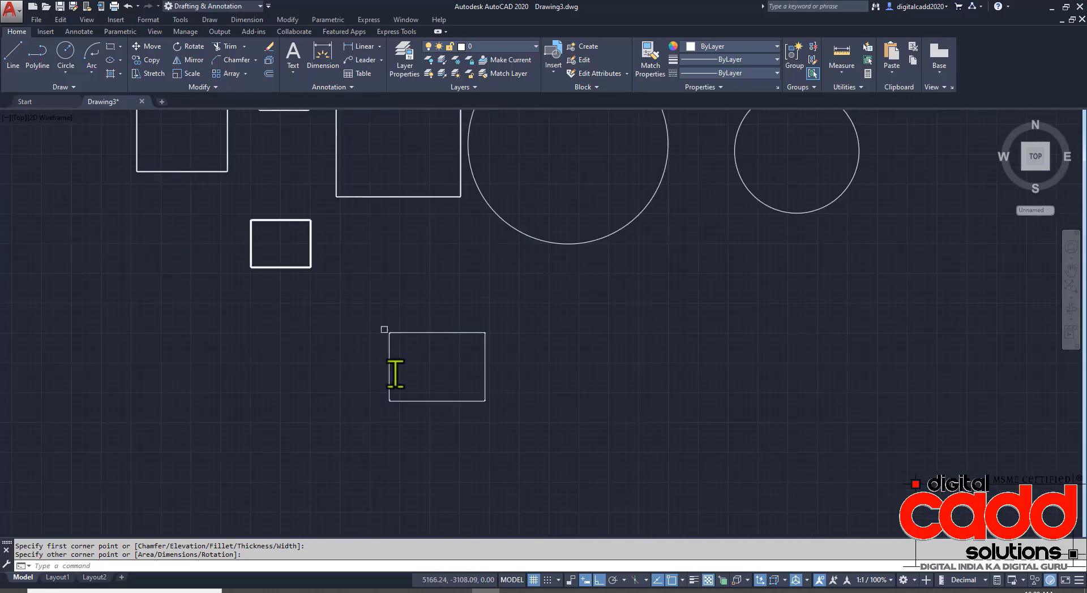
scroll(407, 359, "up", 6)
middle_click_drag(430, 399, 443, 378)
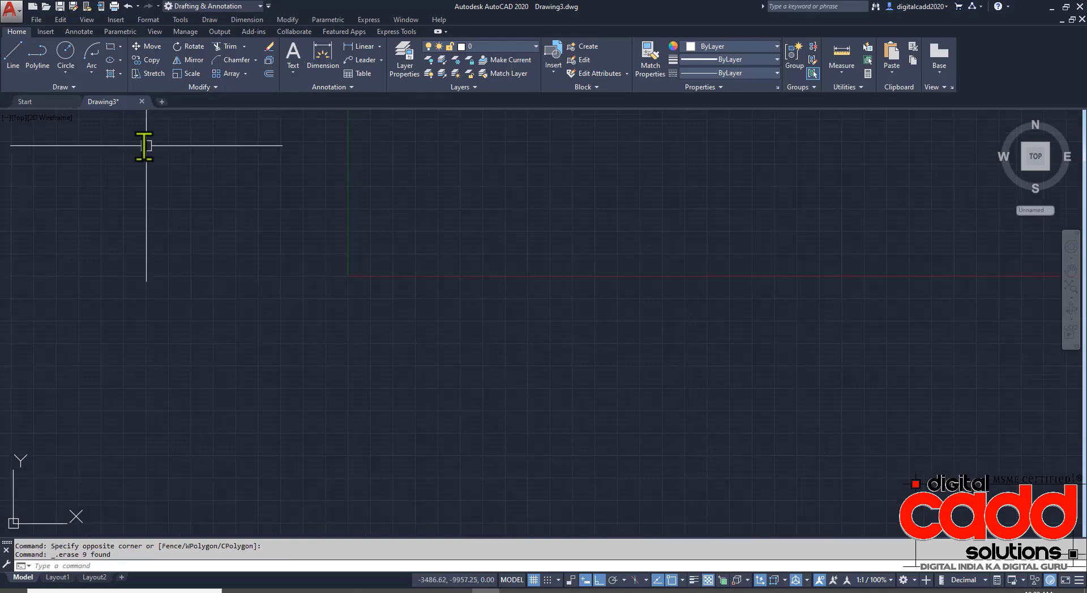
- Examine the Polygon command's description and its illustrations of inscribed and circumscribed polygons
left_click(120, 47)
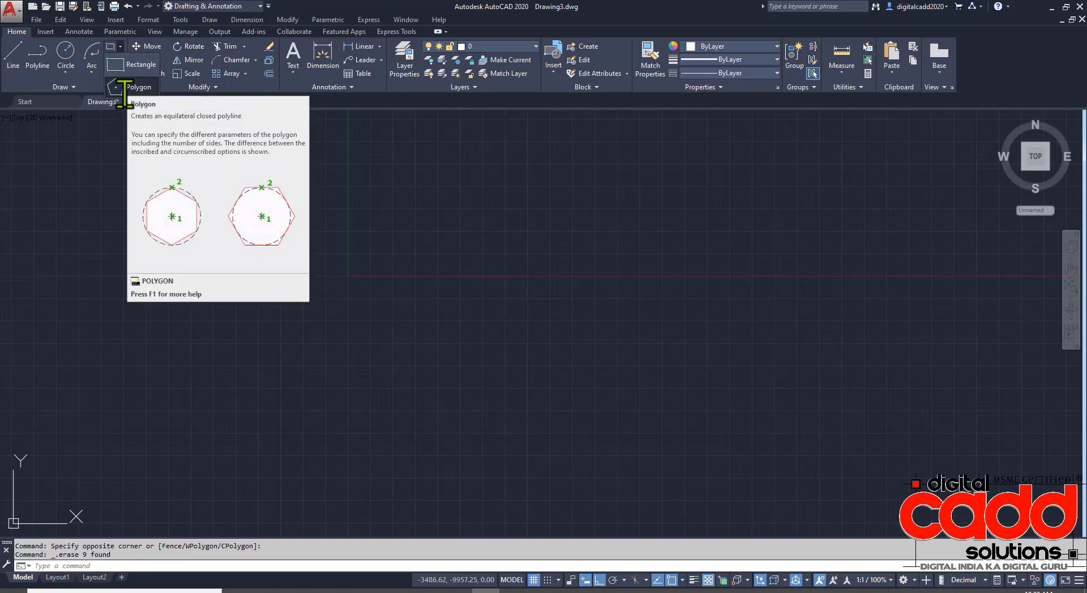
mouse_move(122, 88)
left_mouse_down()
mouse_move(151, 170)
mouse_move(276, 292)
mouse_move(320, 309)
left_mouse_up()
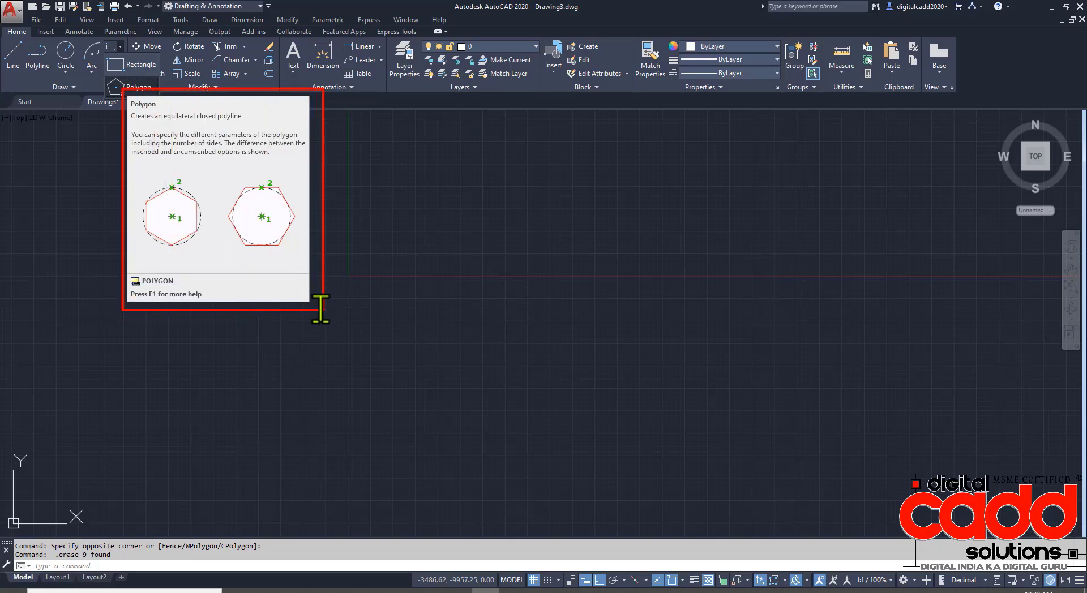
mouse_move(130, 175)
left_mouse_down()
mouse_move(209, 240)
mouse_move(211, 256)
left_mouse_up()
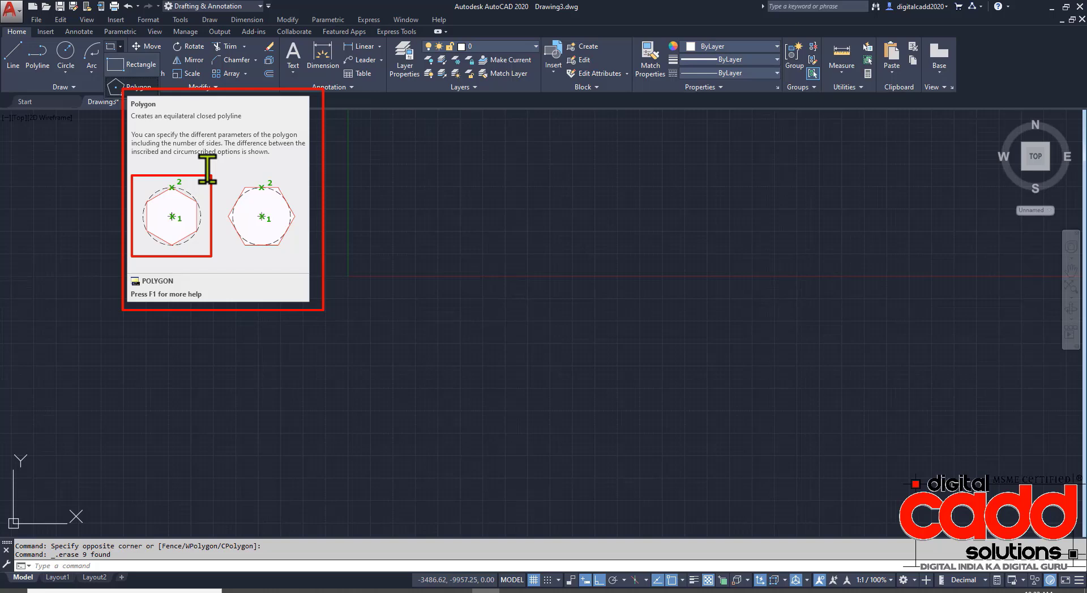
left_click_drag(216, 165, 305, 254)
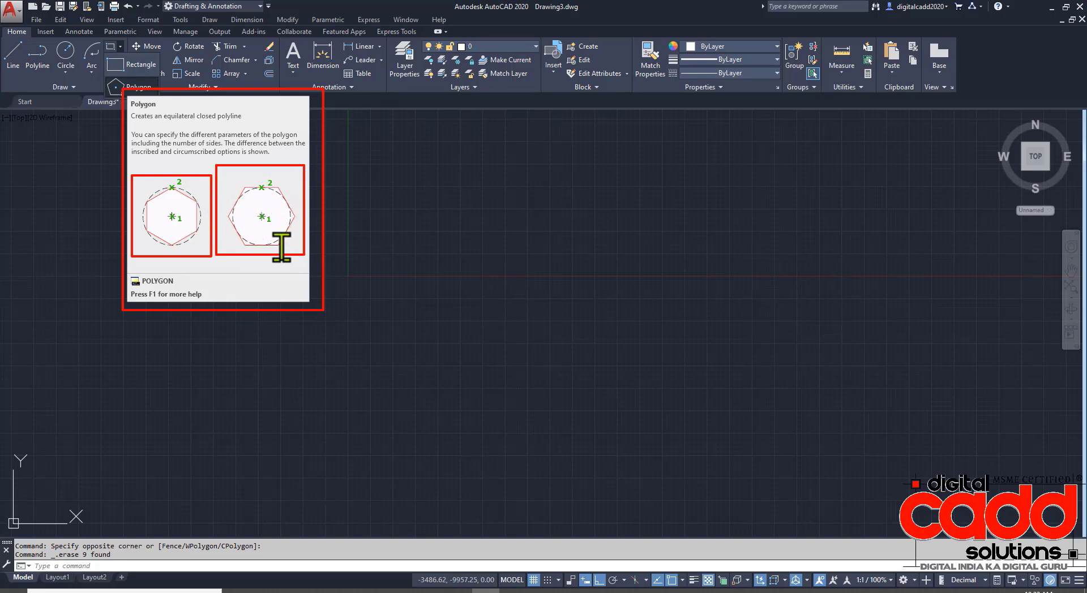
key("Escape")
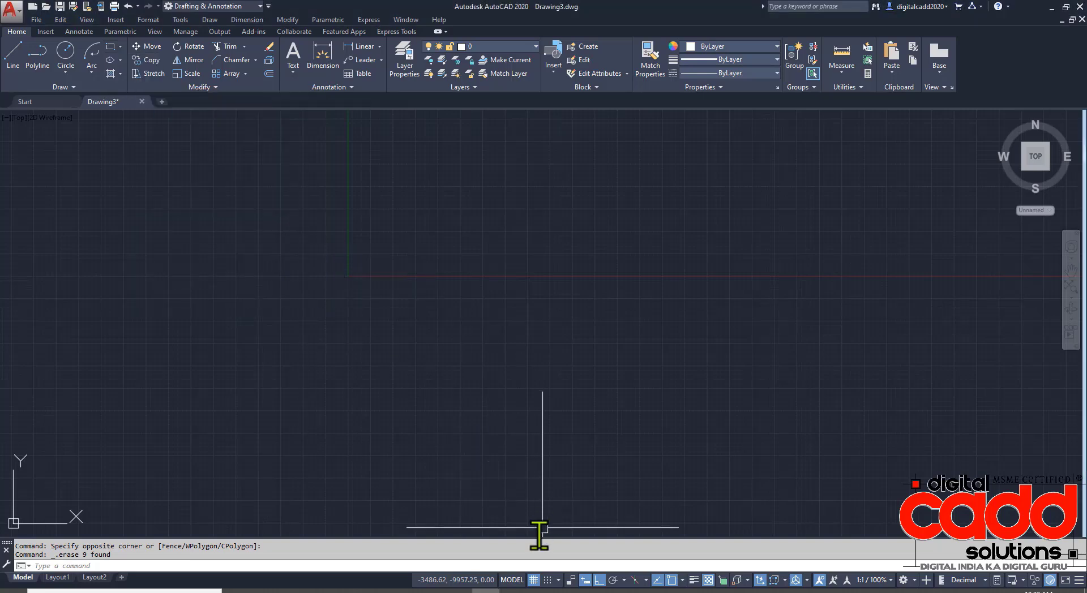
- Turn off the grid and draw a five-sided polygon inscribed in a circle of radius 20 in the empty drawing area
left_click(533, 579)
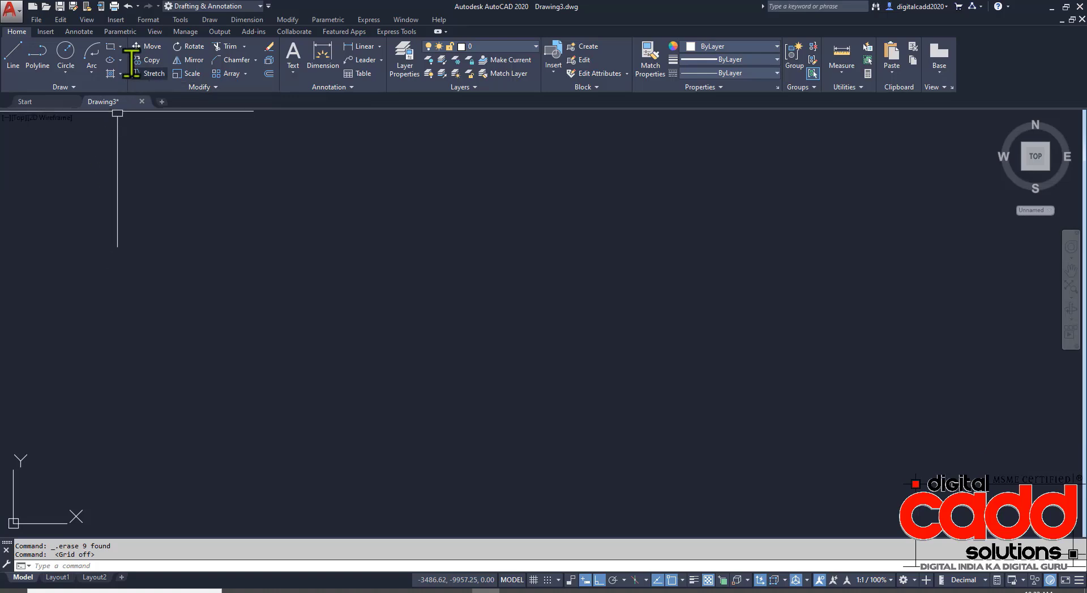
left_click(120, 46)
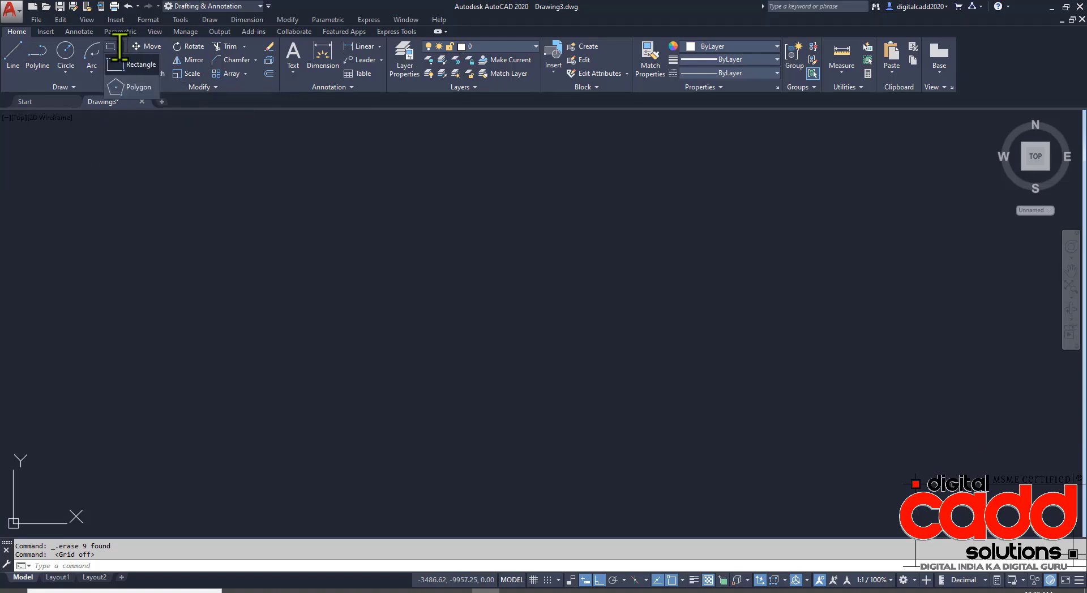
left_click(120, 86)
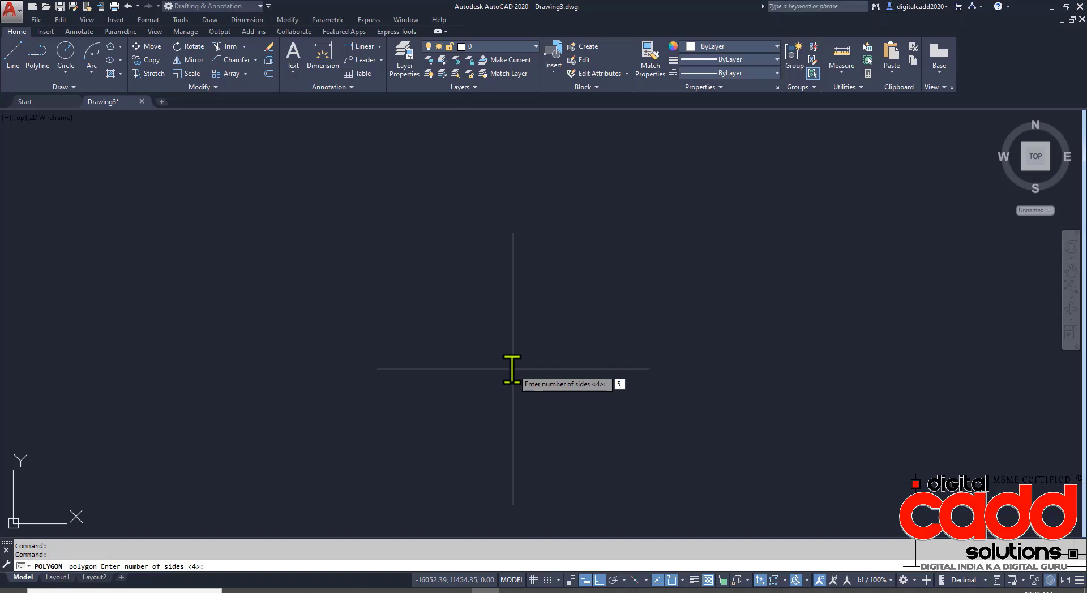
key("Return")
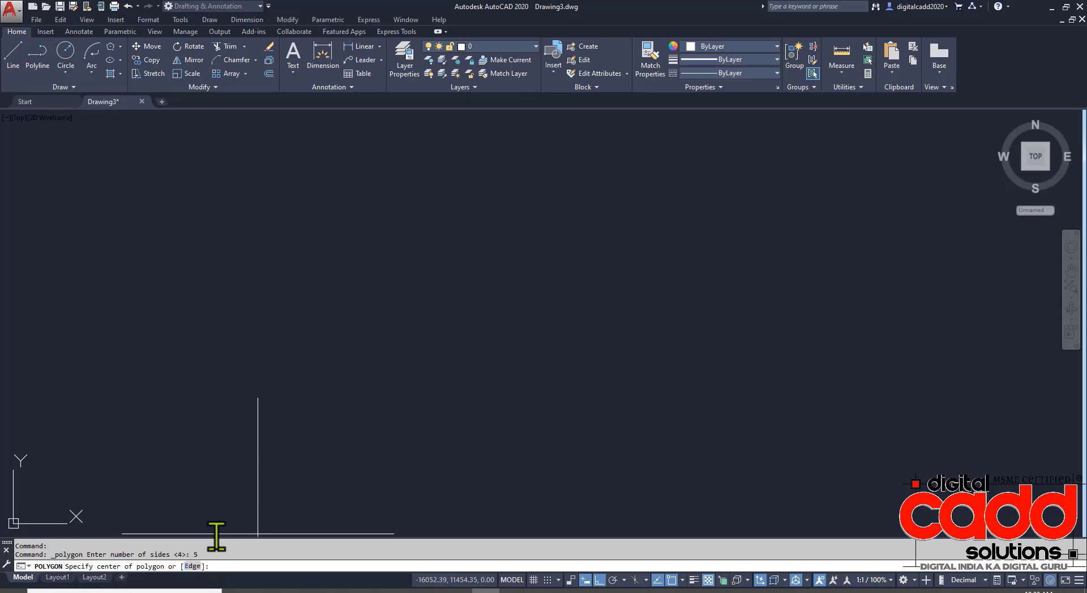
left_click(453, 301)
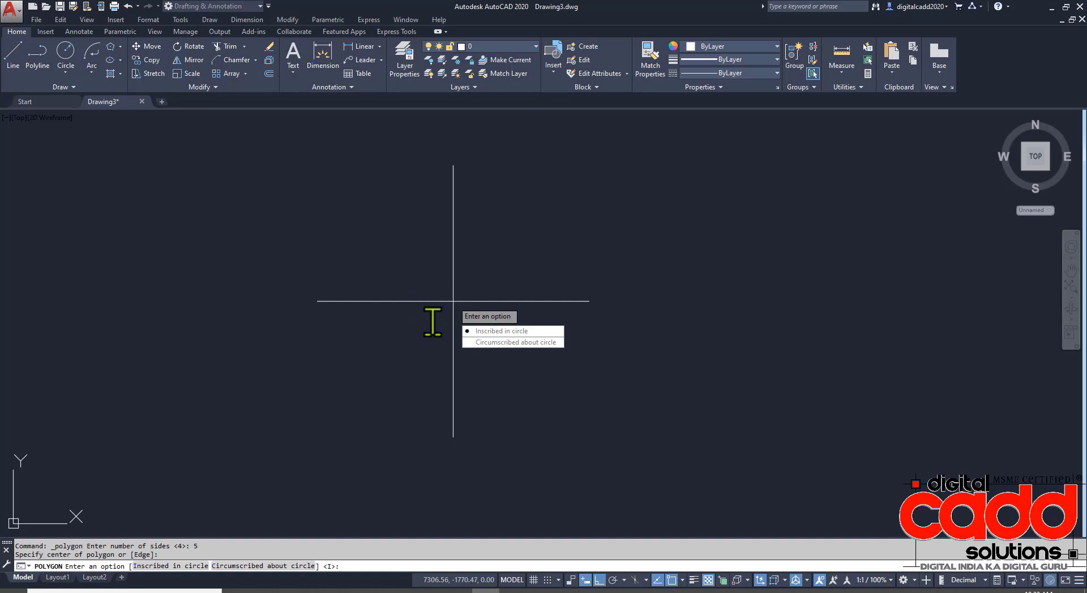
left_click(530, 331)
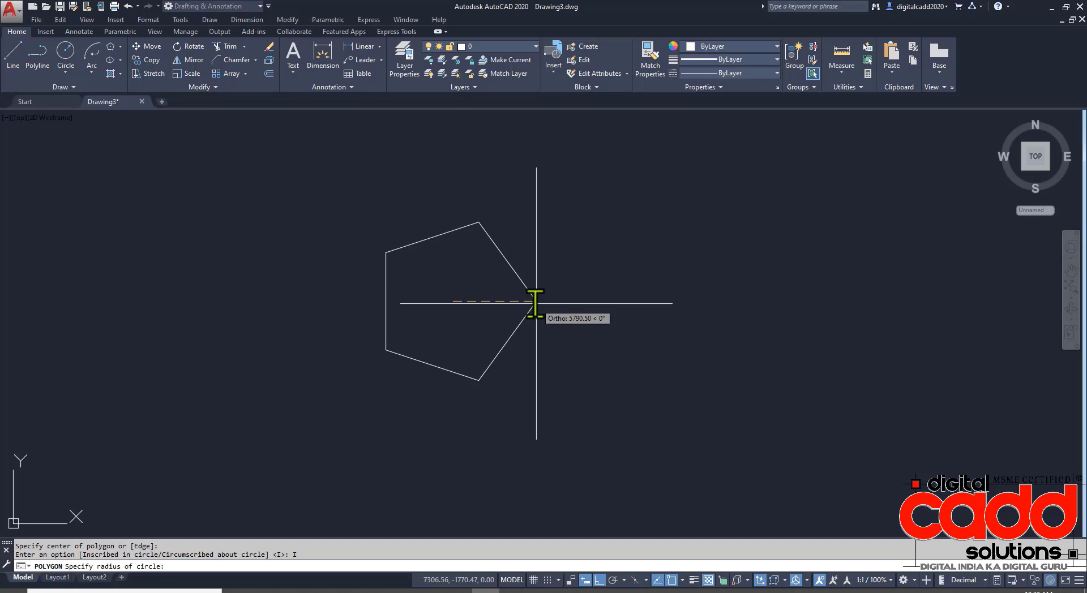
type("20")
key("Return")
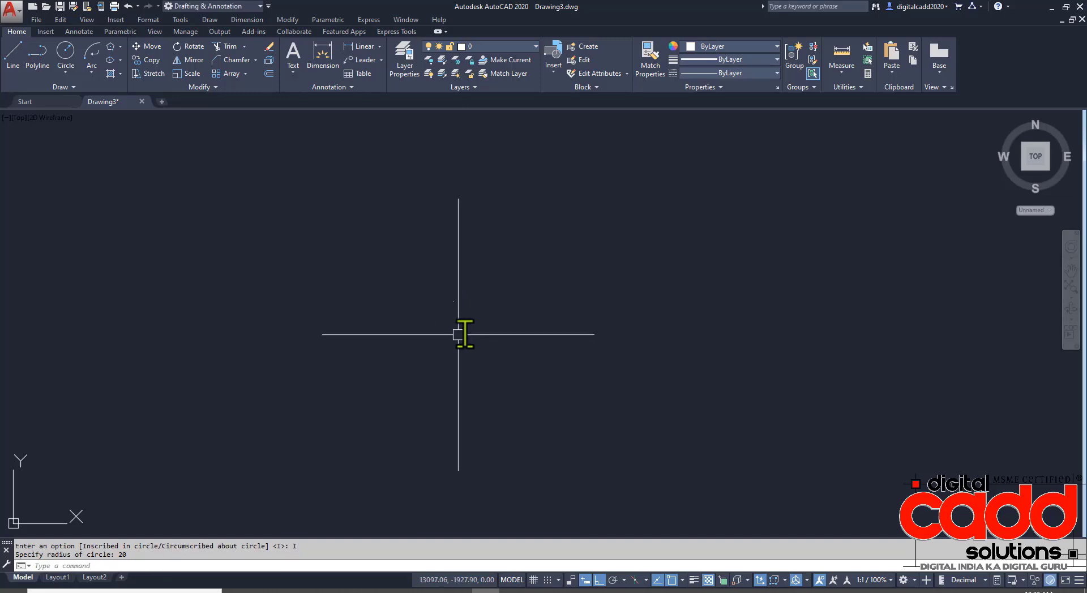
- Draw a circle with a radius of about 16 units from the pentagon's centre, touching its sides from inside
left_click(1071, 298)
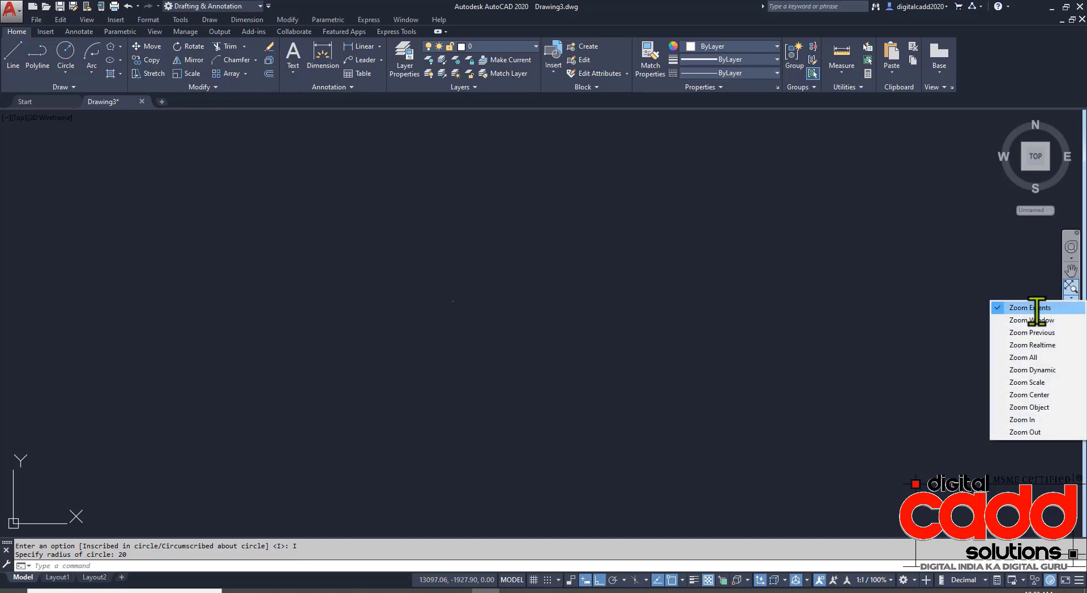
left_click(1045, 308)
middle_click_drag(547, 324, 442, 326)
middle_click_drag(624, 352, 566, 364)
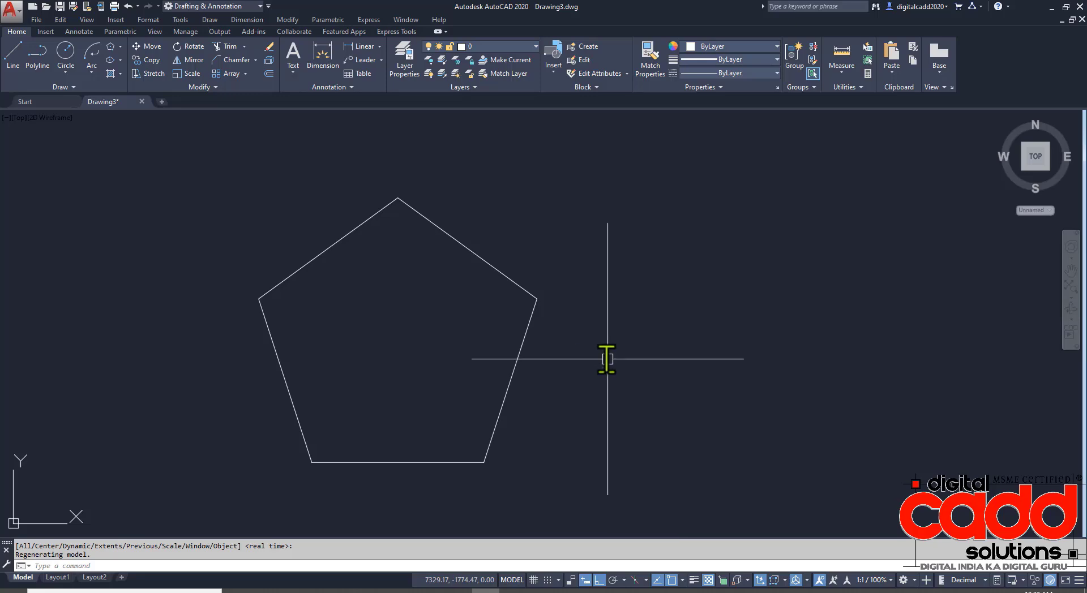
key("Return")
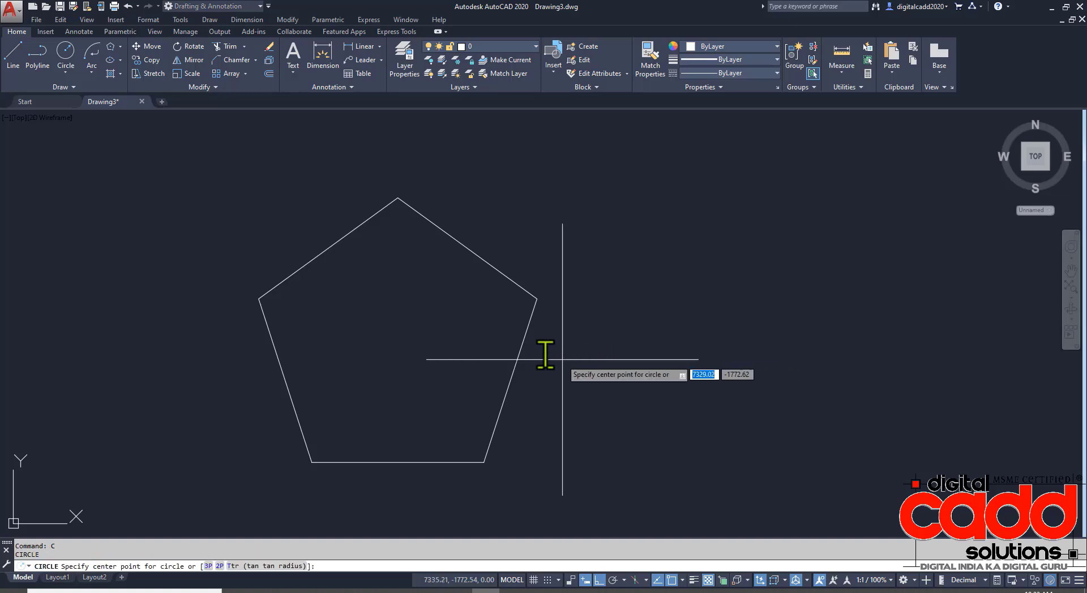
left_click(398, 343)
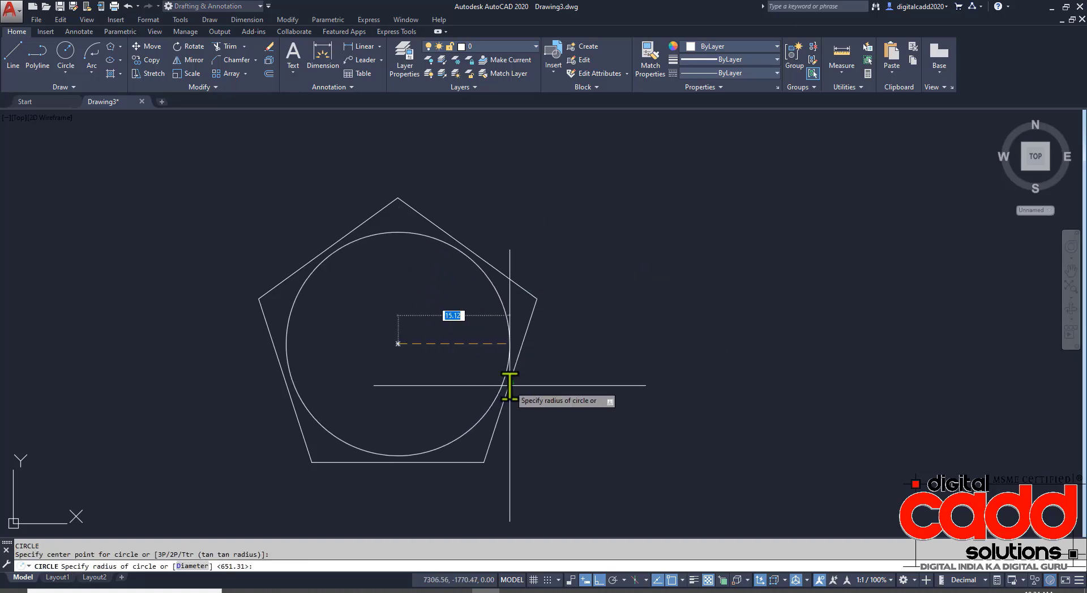
left_click(511, 376)
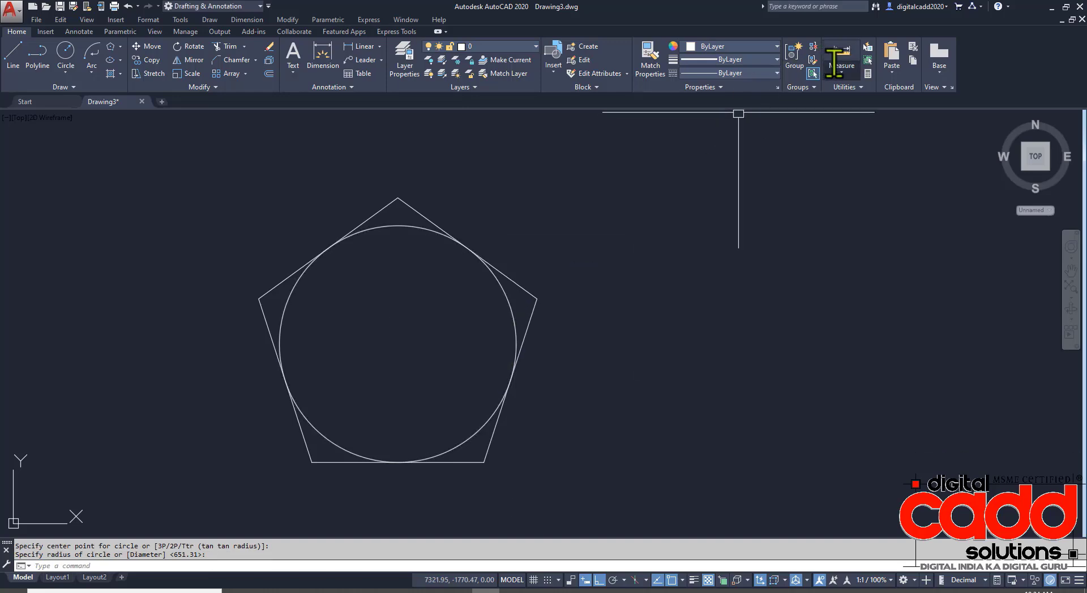
- Measure the radius of the circle inside the pentagon
left_click(842, 70)
left_click(854, 141)
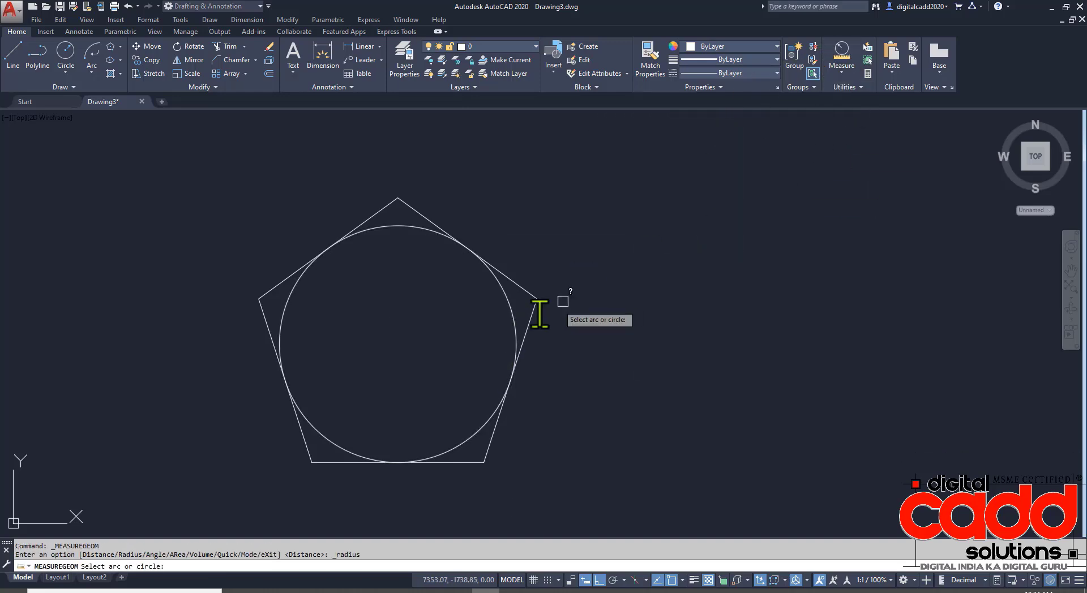
left_click(512, 319)
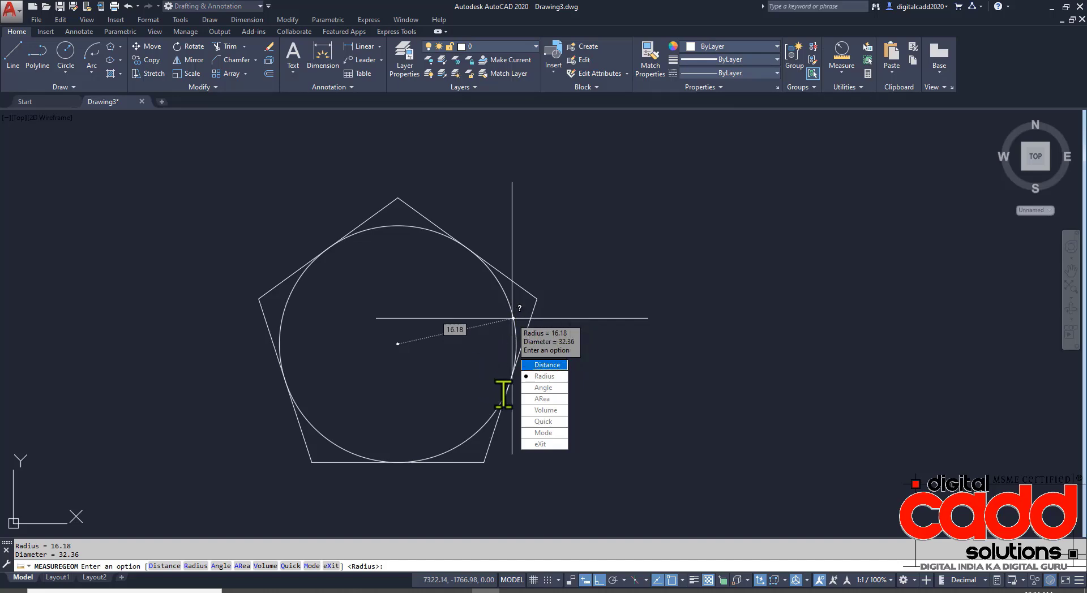
left_click(549, 376)
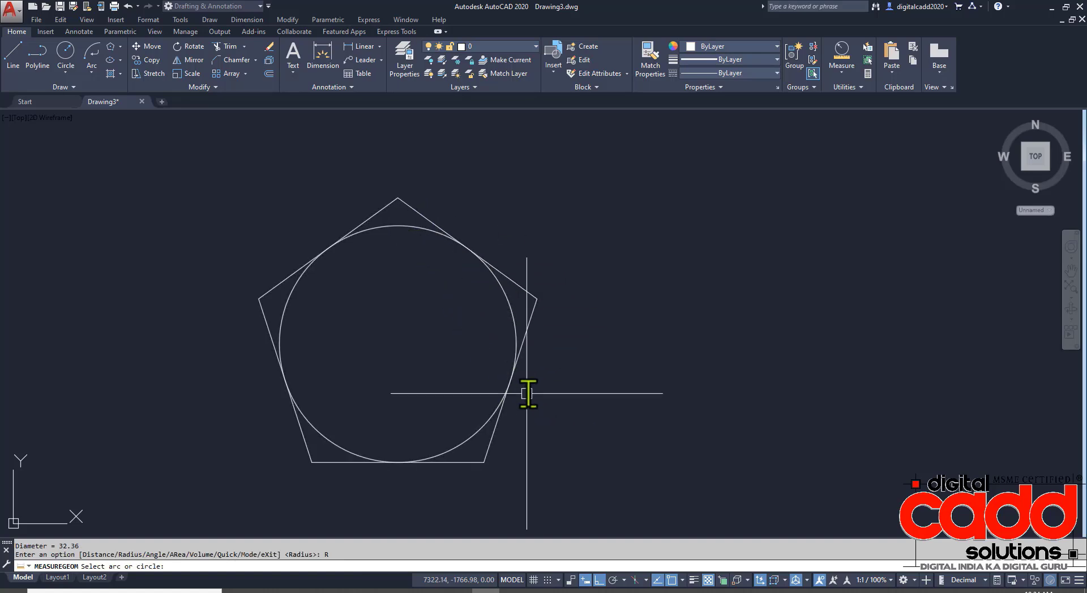
key("Escape")
- Erase the pentagon together with the circle inside it
middle_click_drag(521, 368, 390, 356)
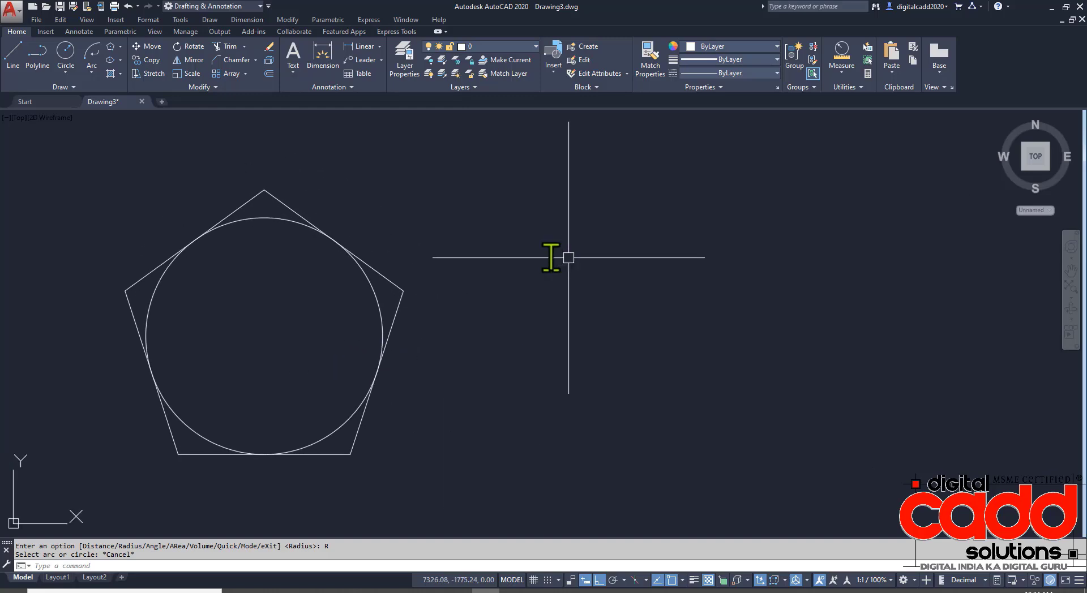
left_click(408, 227)
left_click(165, 344)
key("Delete")
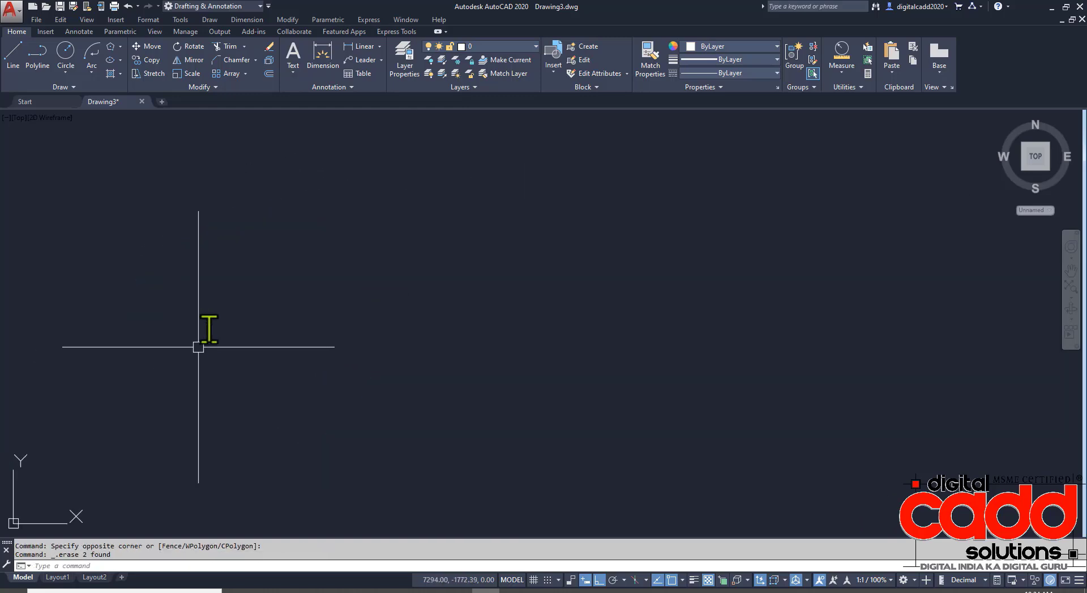
- Draw a new five-sided polygon inscribed in a circle of radius 10
left_click(119, 46)
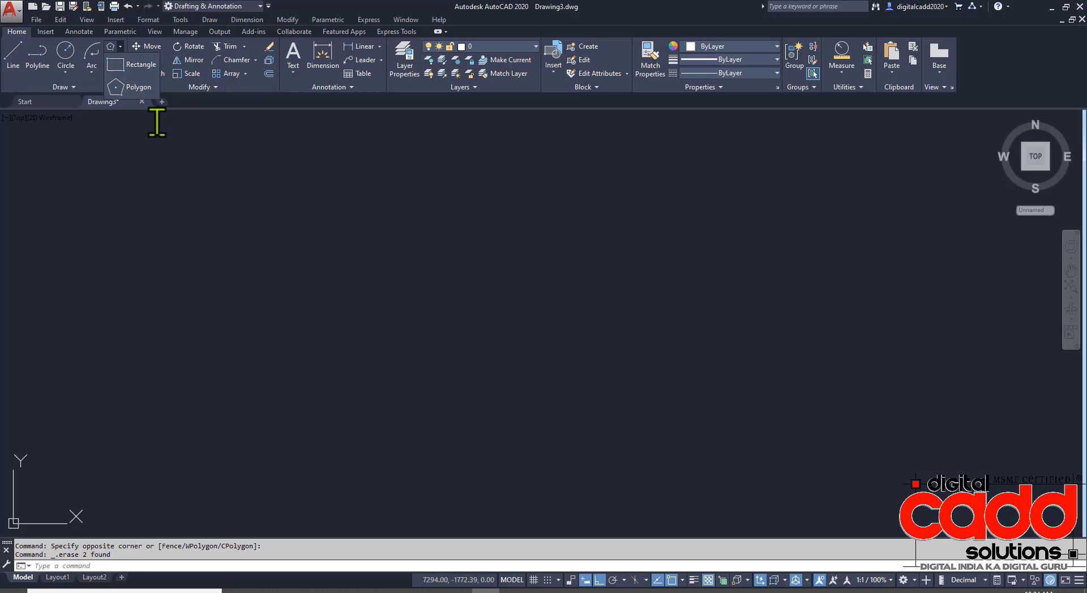
left_click(139, 87)
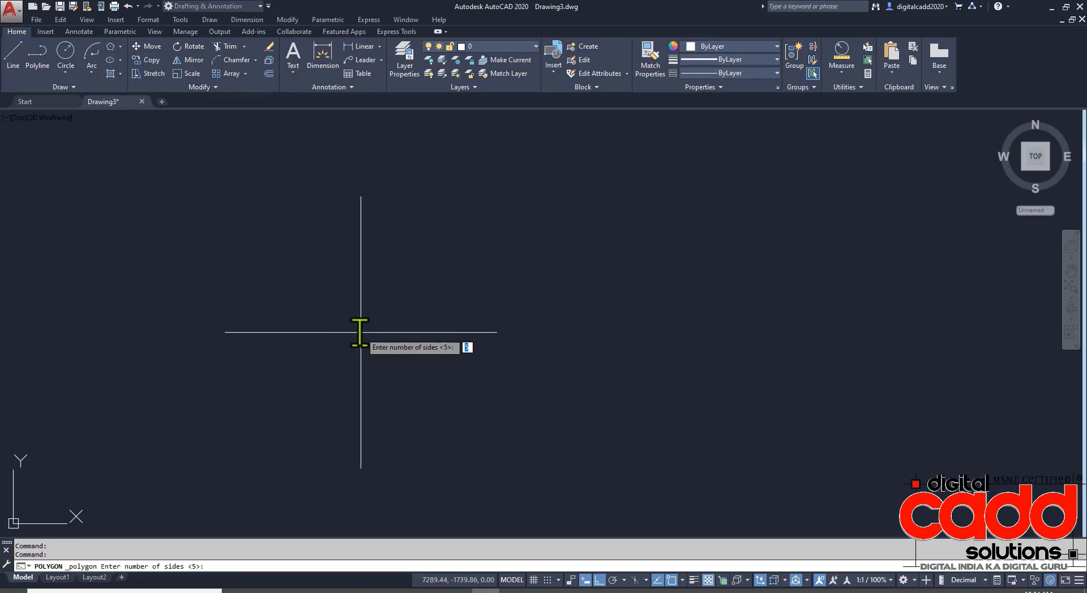
key("Return")
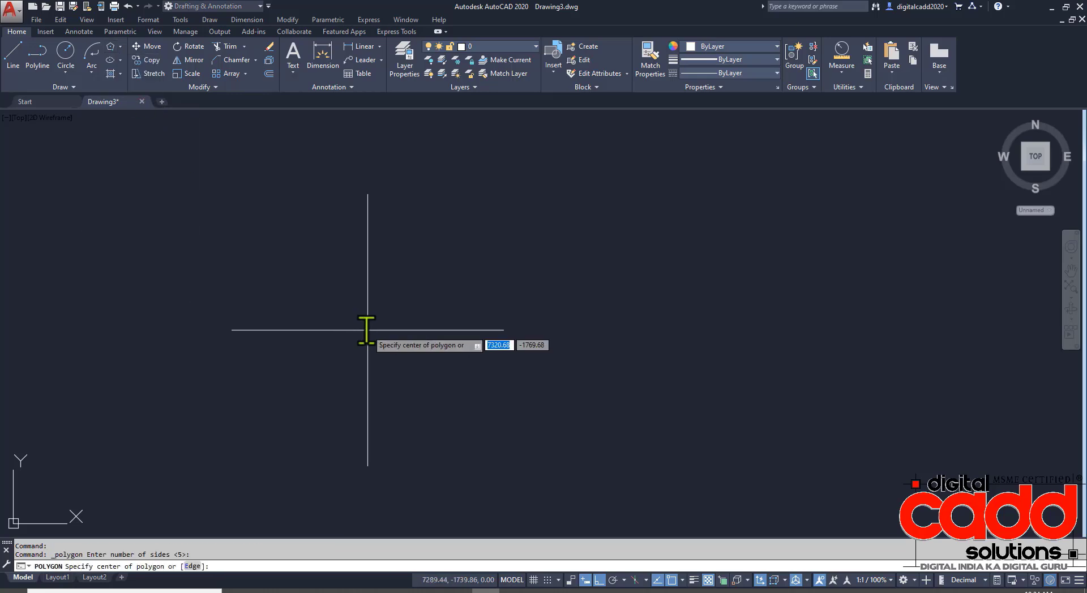
left_click(370, 352)
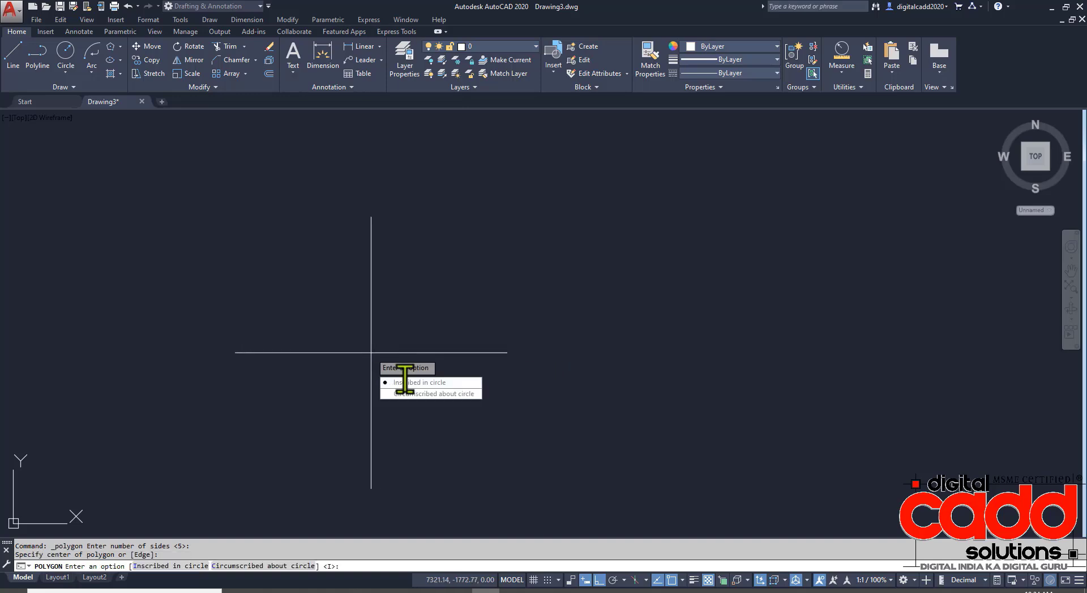
left_click(442, 382)
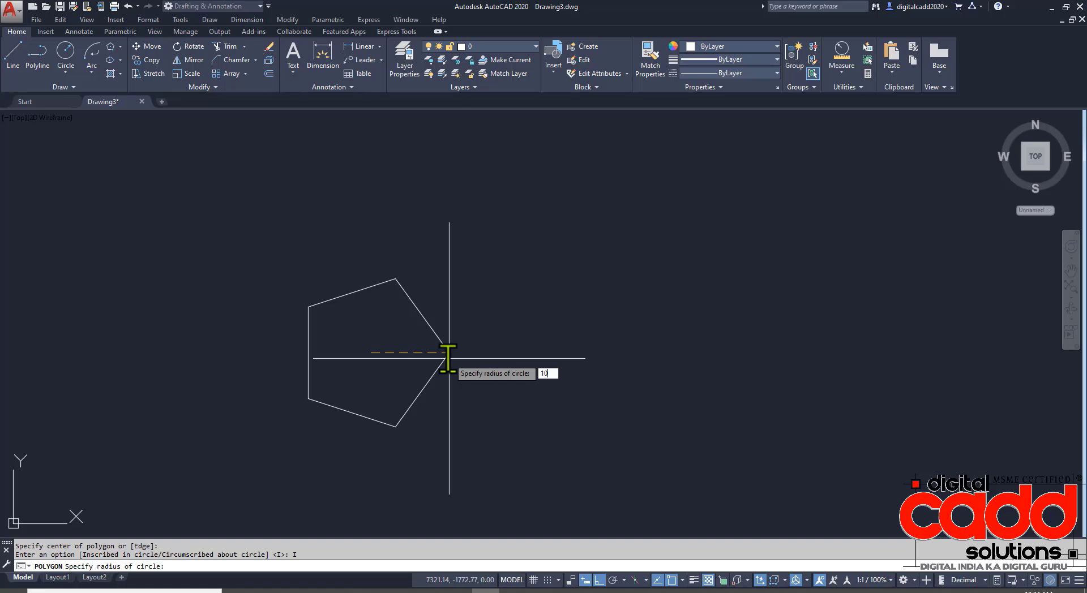
key("Return")
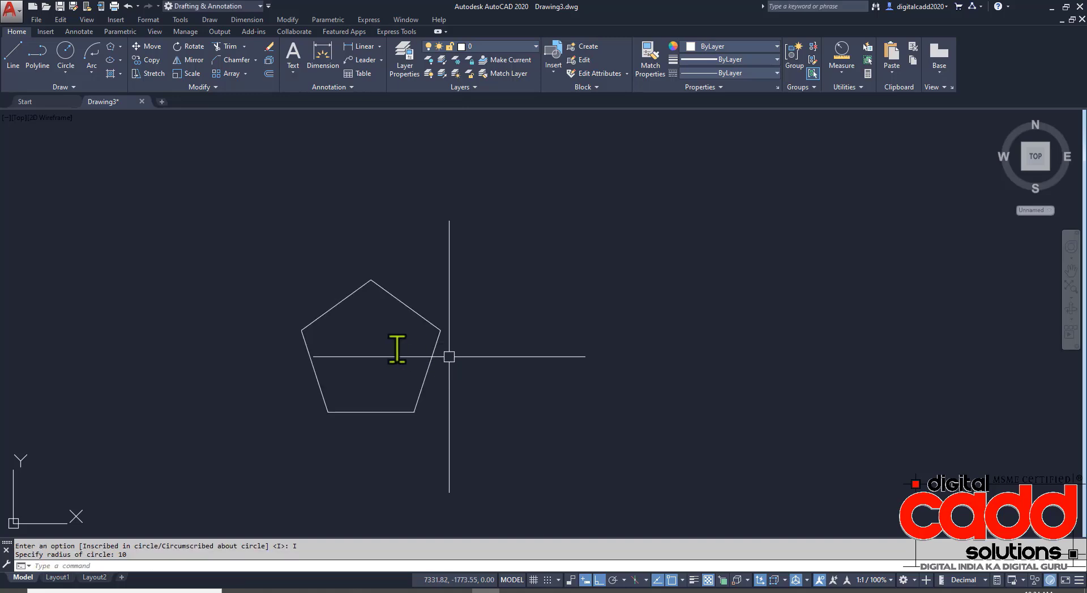
- Draw a circle of radius 10 centred on the inscribed pentagon
scroll(371, 351, "up", 2)
type("c")
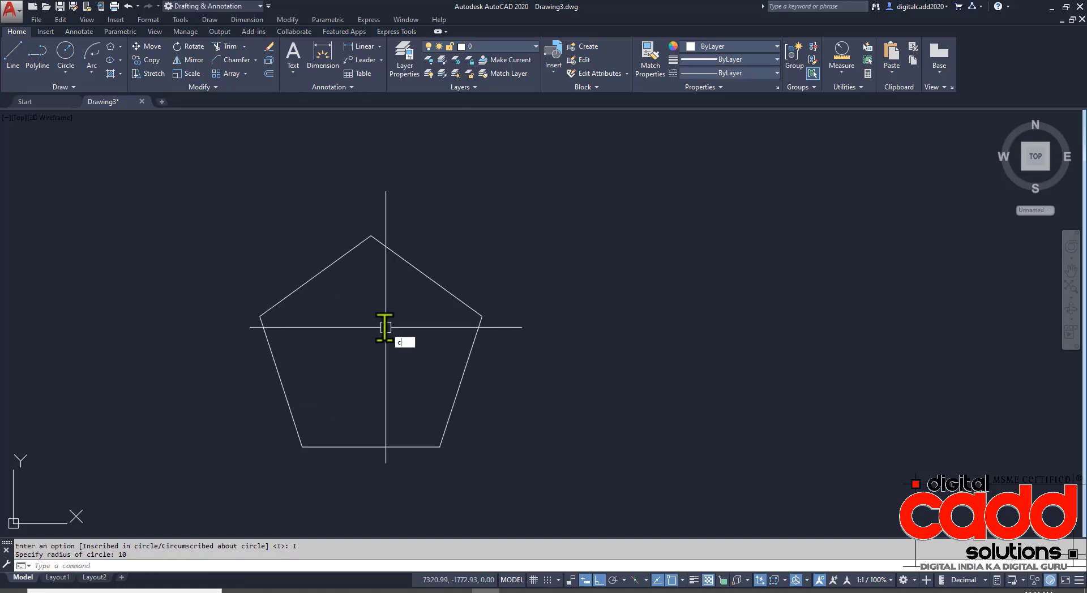
key("Return")
left_click(371, 352)
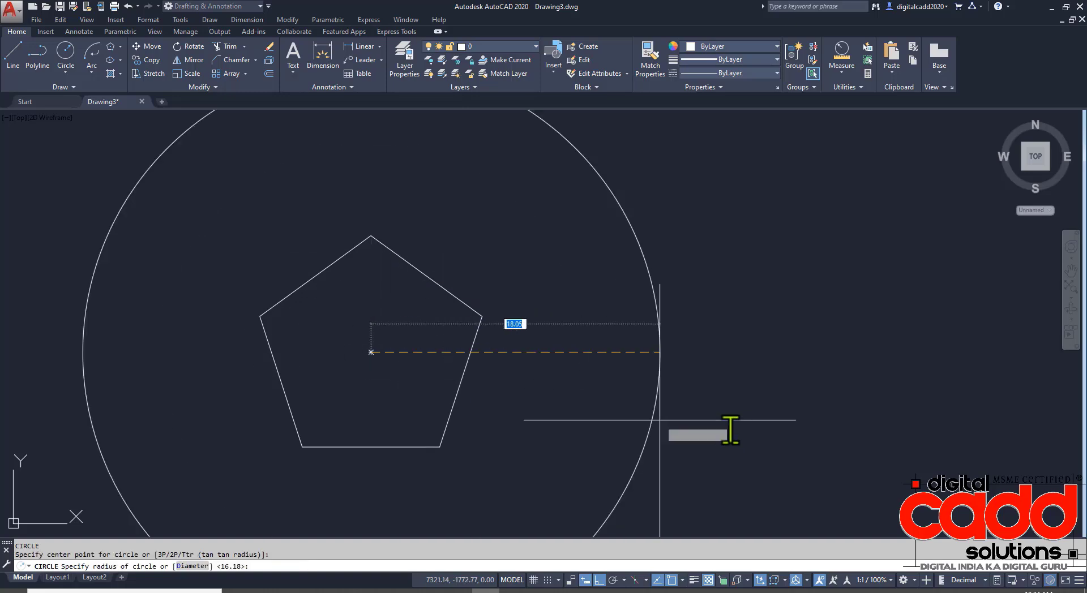
type("1")
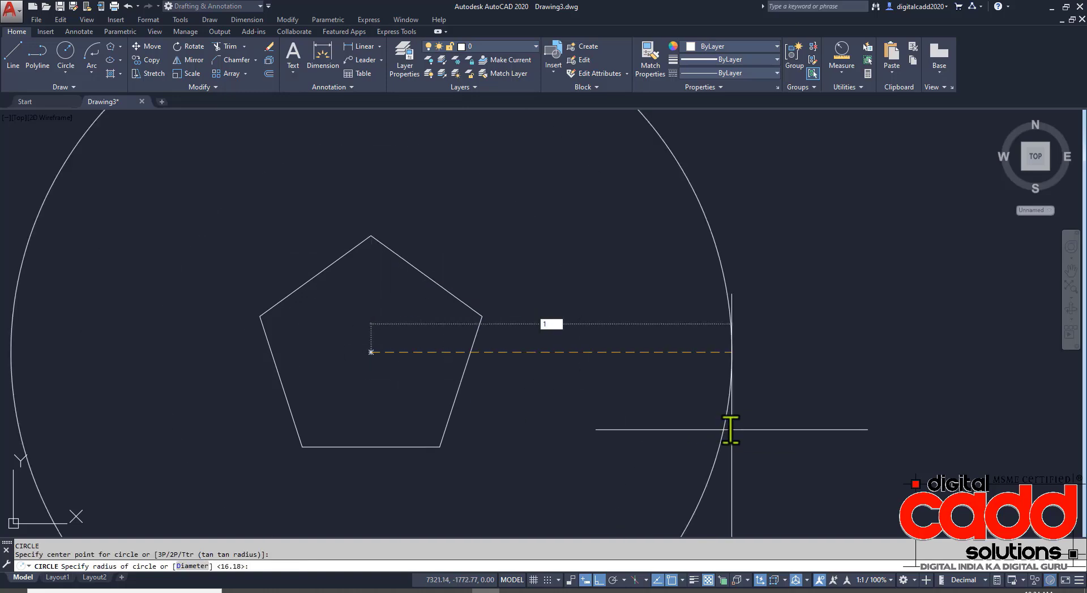
type("0")
key("Return")
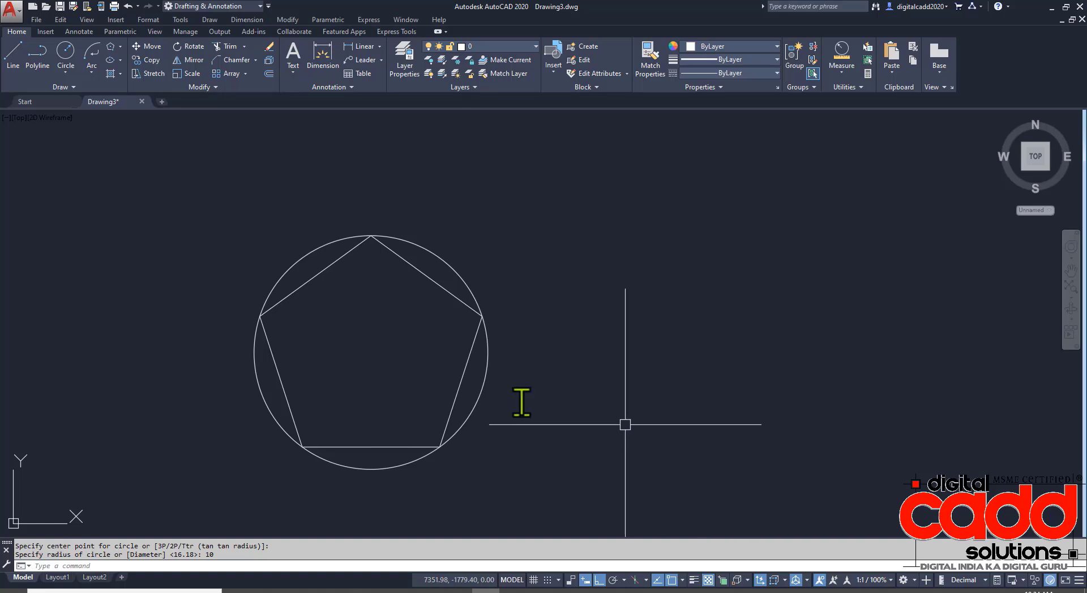
- Draw a second five-sided polygon, circumscribed about a circle of radius 10, to the right of the encircled pentagon
middle_click_drag(381, 400, 332, 368)
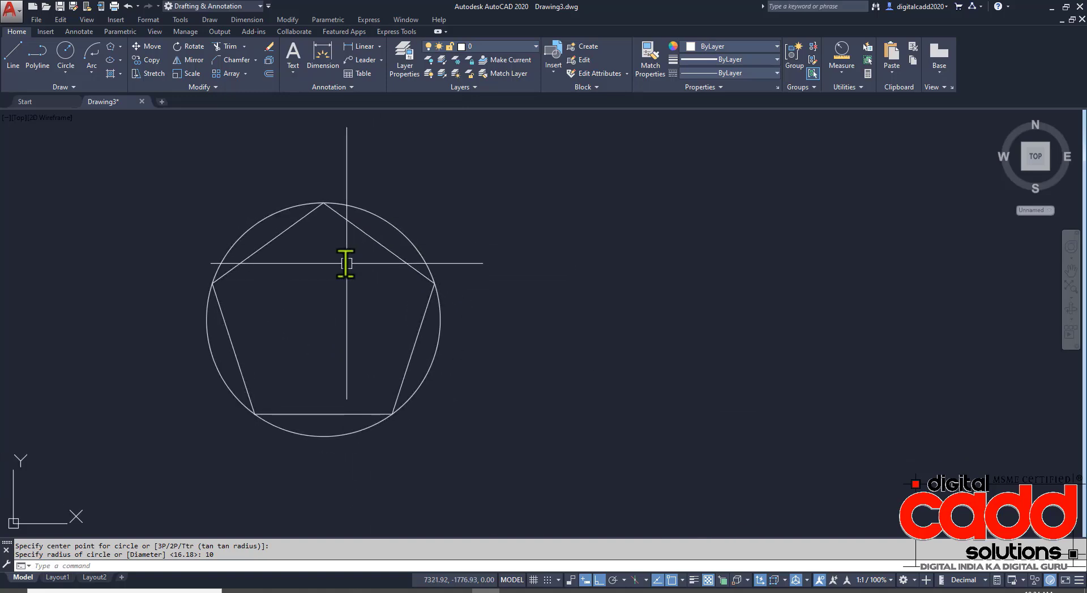
mouse_move(561, 334)
middle_mouse_down()
mouse_move(439, 327)
mouse_move(427, 313)
middle_mouse_up()
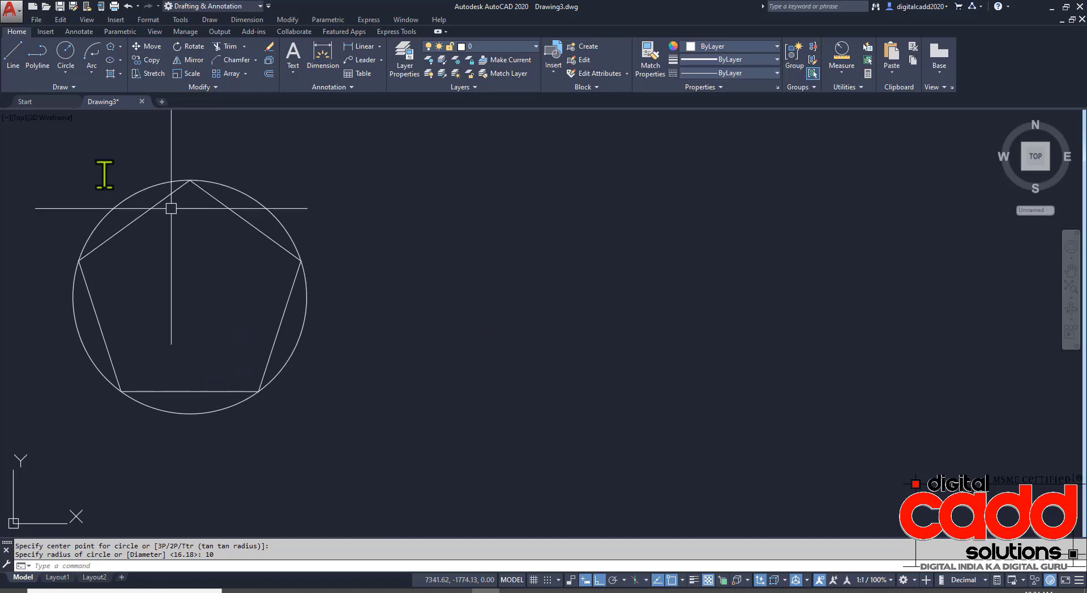
left_click(110, 46)
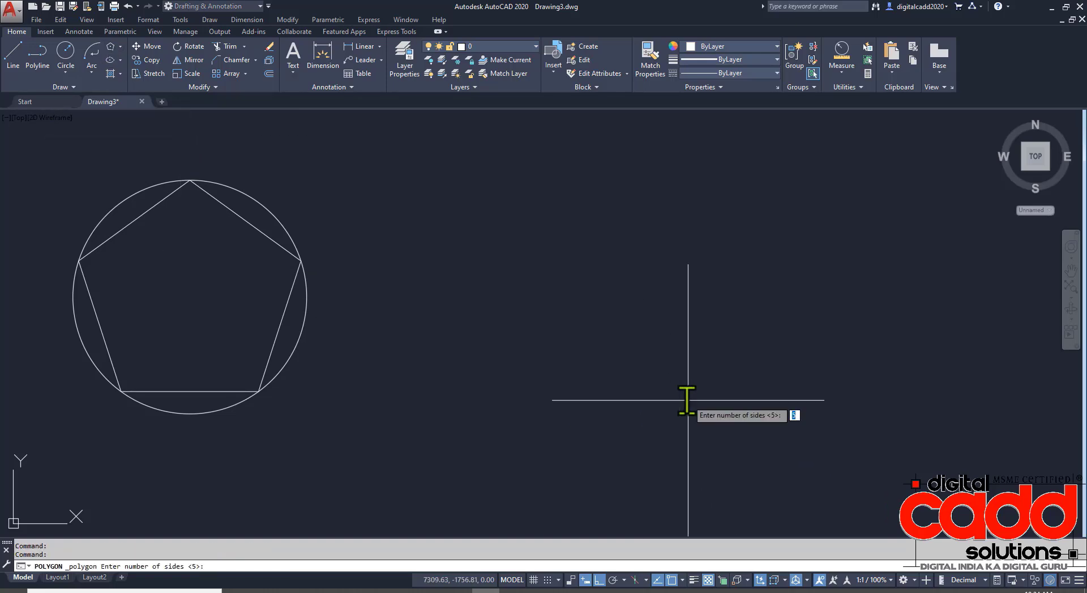
key("Return")
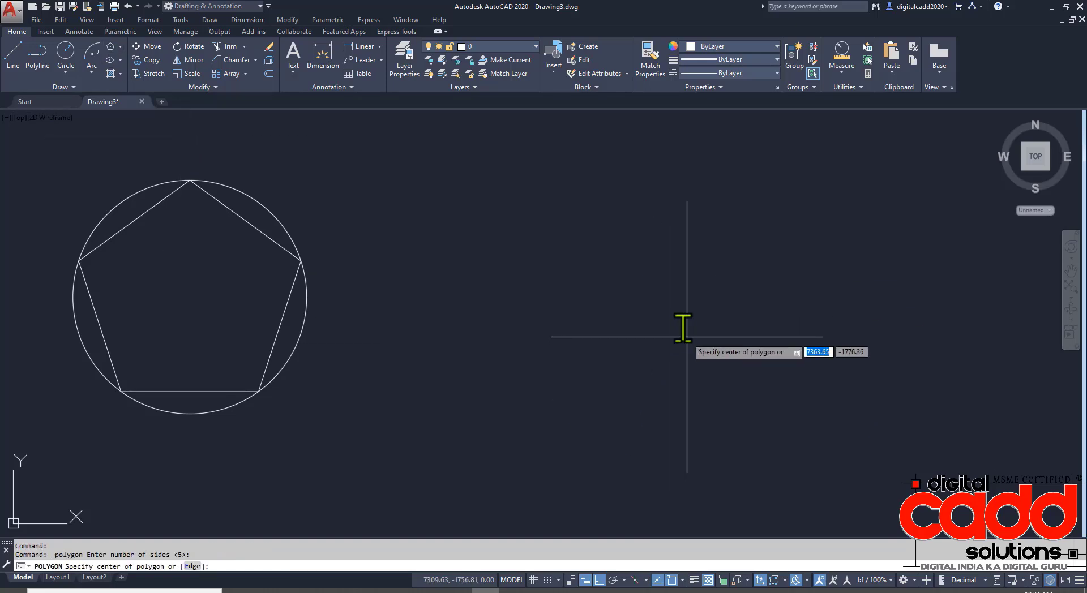
left_click(682, 314)
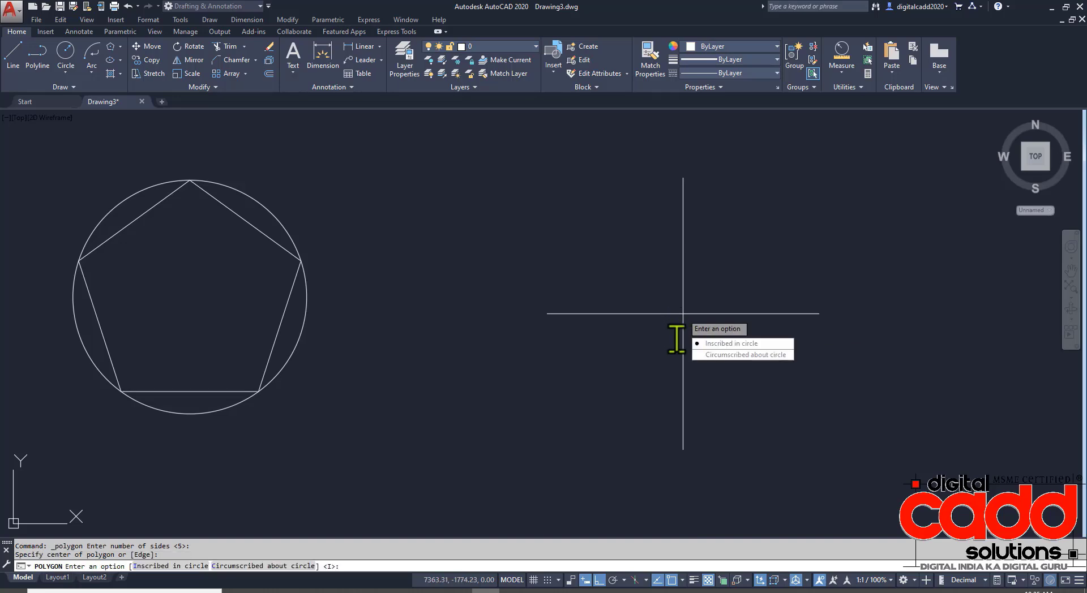
left_click(703, 354)
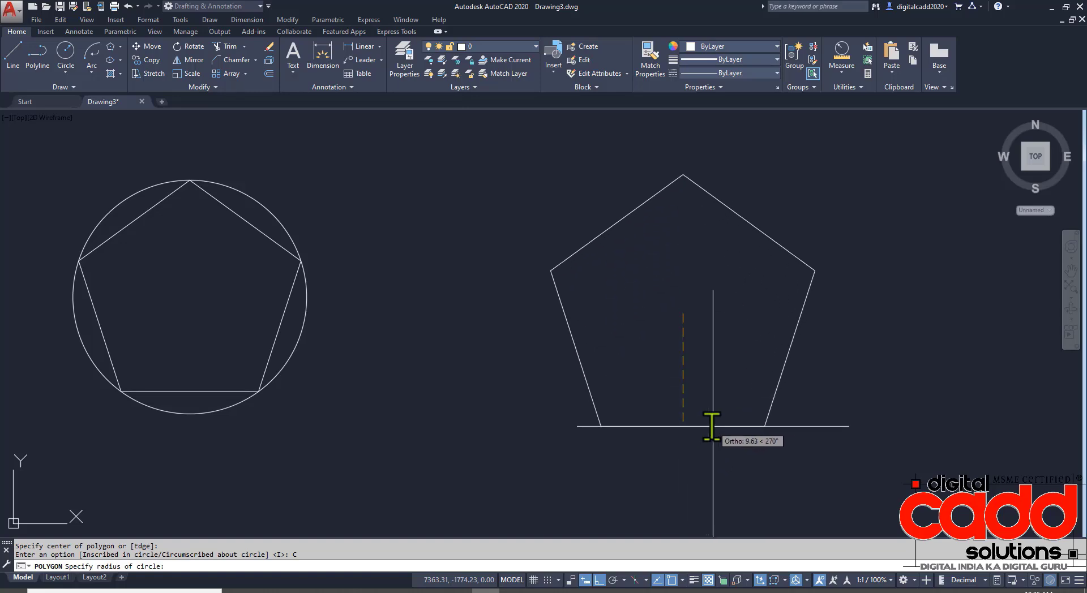
type("10")
key("Return")
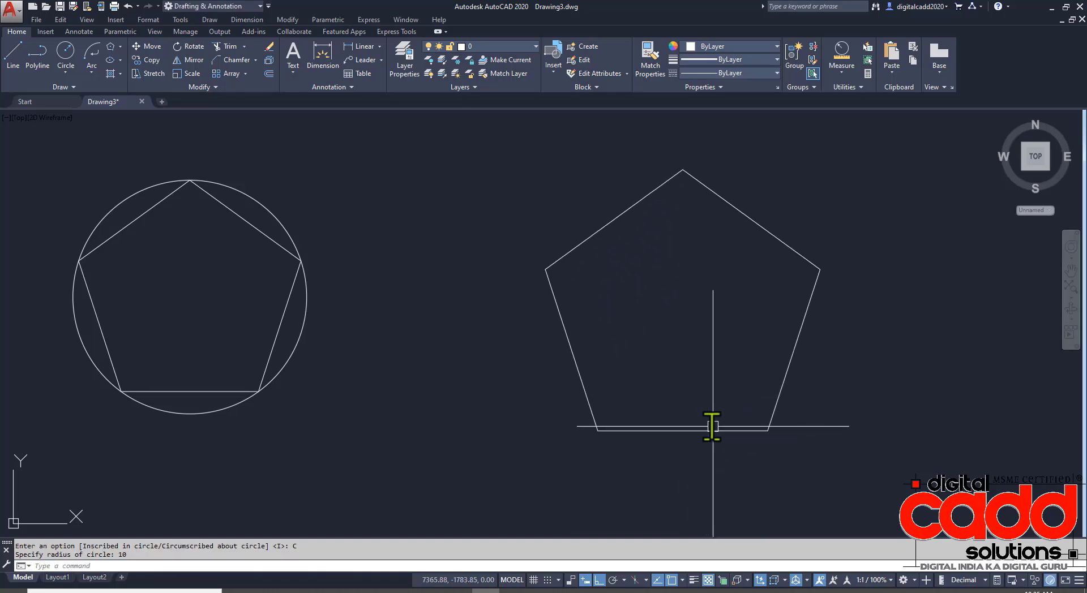
- Draw a circle of radius 10 centred on the circumscribed pentagon
left_click(65, 51)
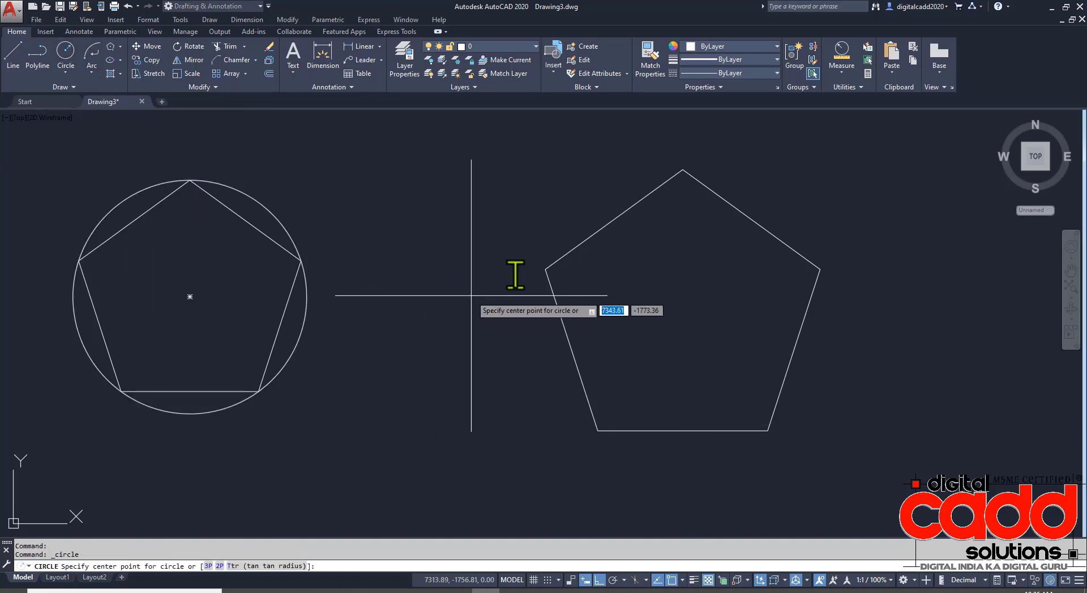
left_click(683, 314)
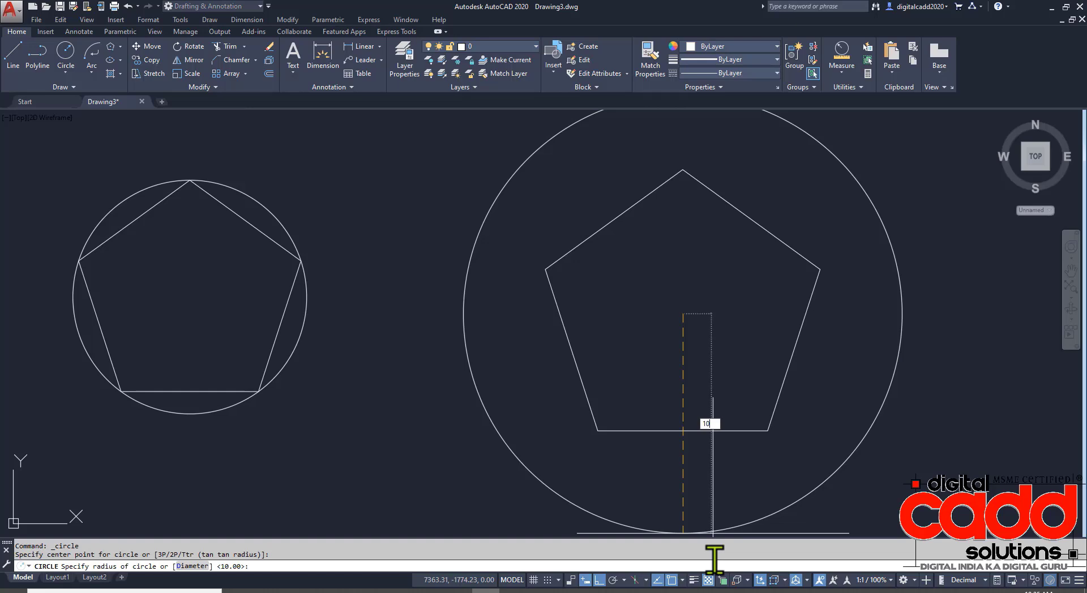
type("10")
key("Return")
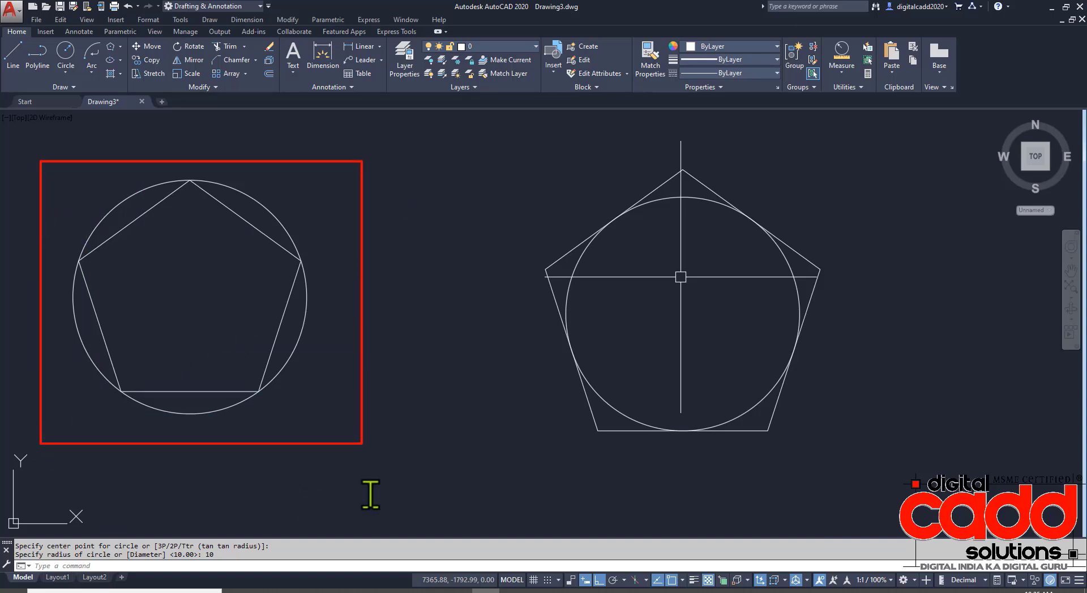
mouse_move(503, 130)
left_mouse_down()
mouse_move(538, 204)
mouse_move(783, 427)
mouse_move(849, 452)
left_mouse_up()
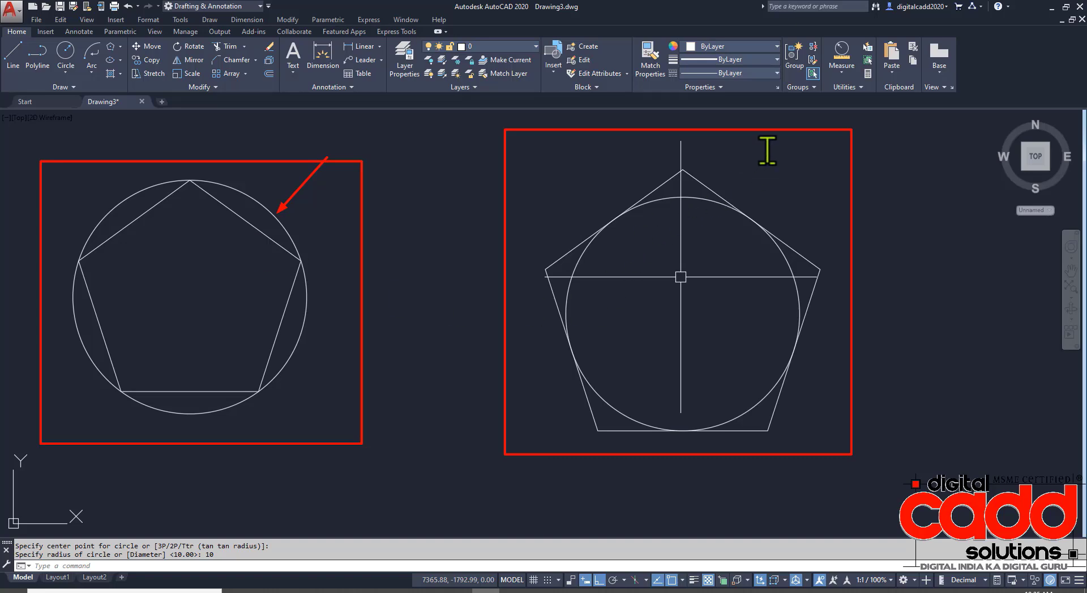
left_click_drag(790, 139, 727, 186)
key("Escape")
- Draw a six-sided polygon inscribed in a circle of radius 12, to the right of the two pentagons
scroll(681, 306, "down", 3)
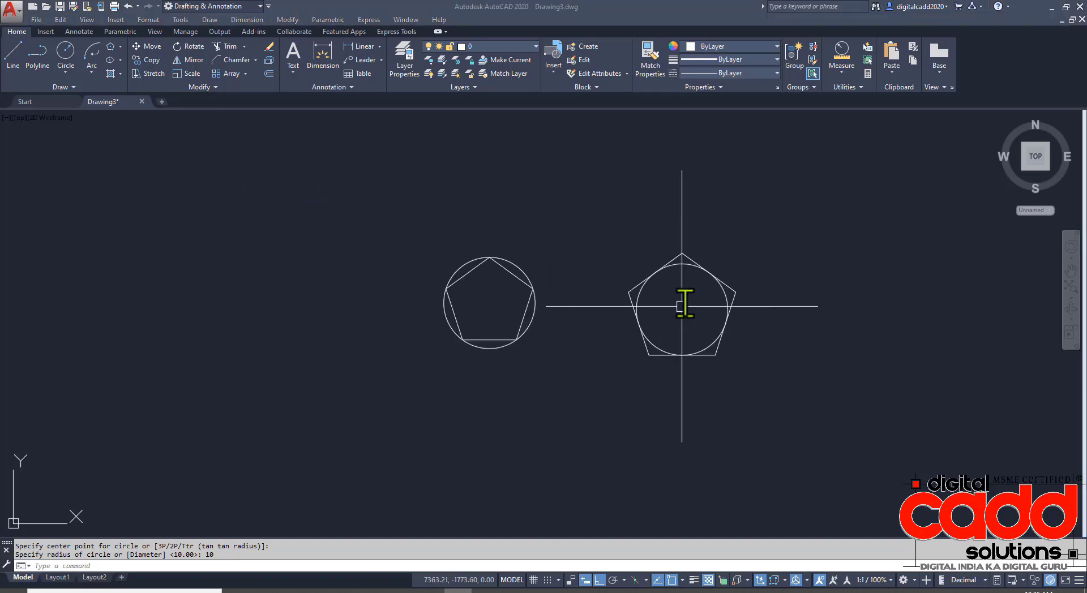
left_click(681, 311)
middle_click_drag(705, 342, 447, 351)
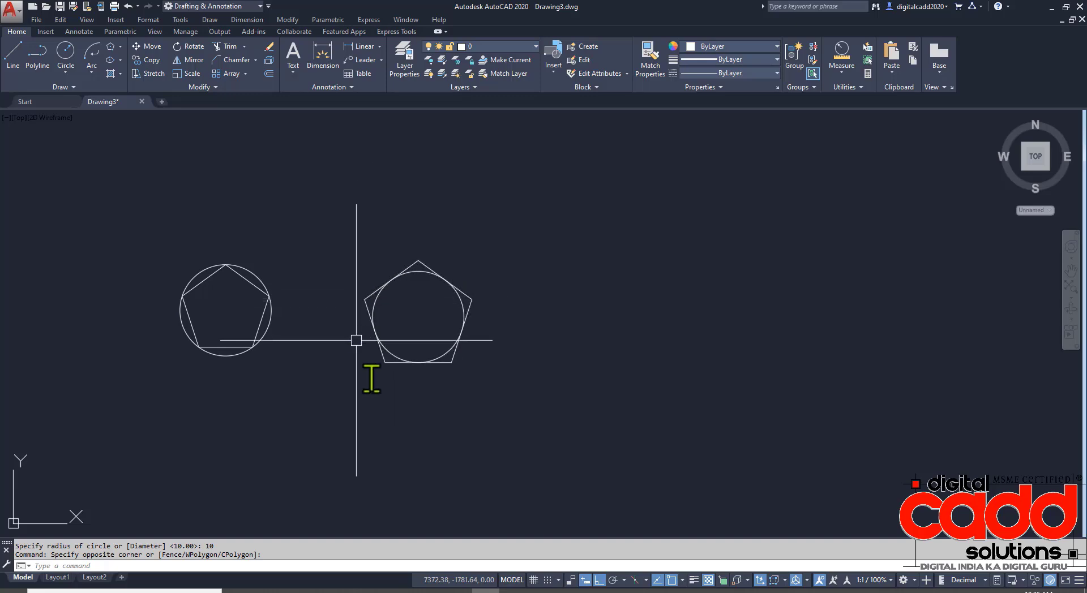
left_click(109, 48)
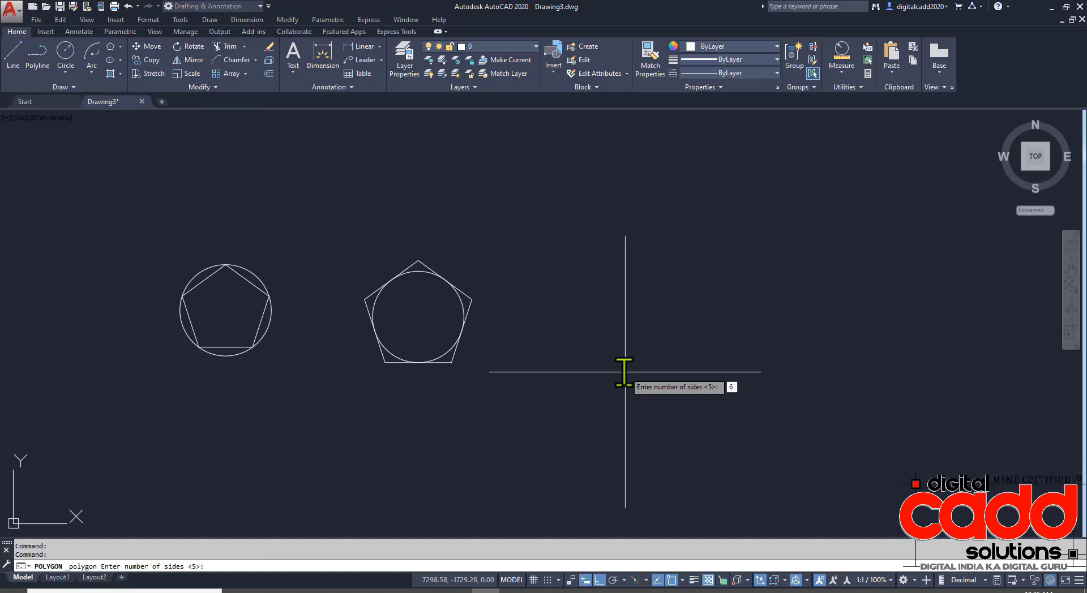
key("Return")
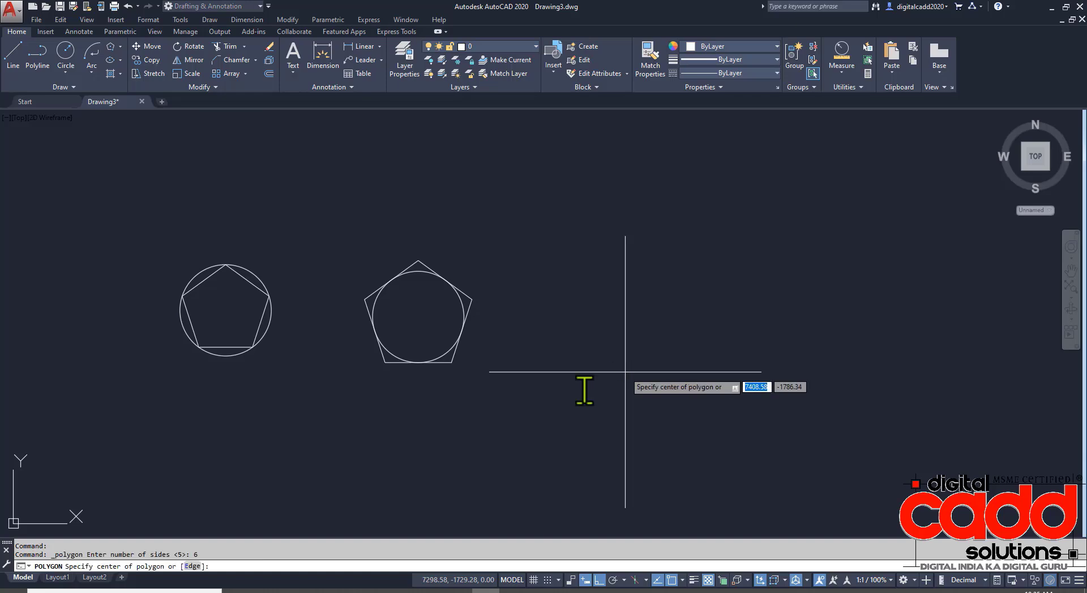
left_click(739, 331)
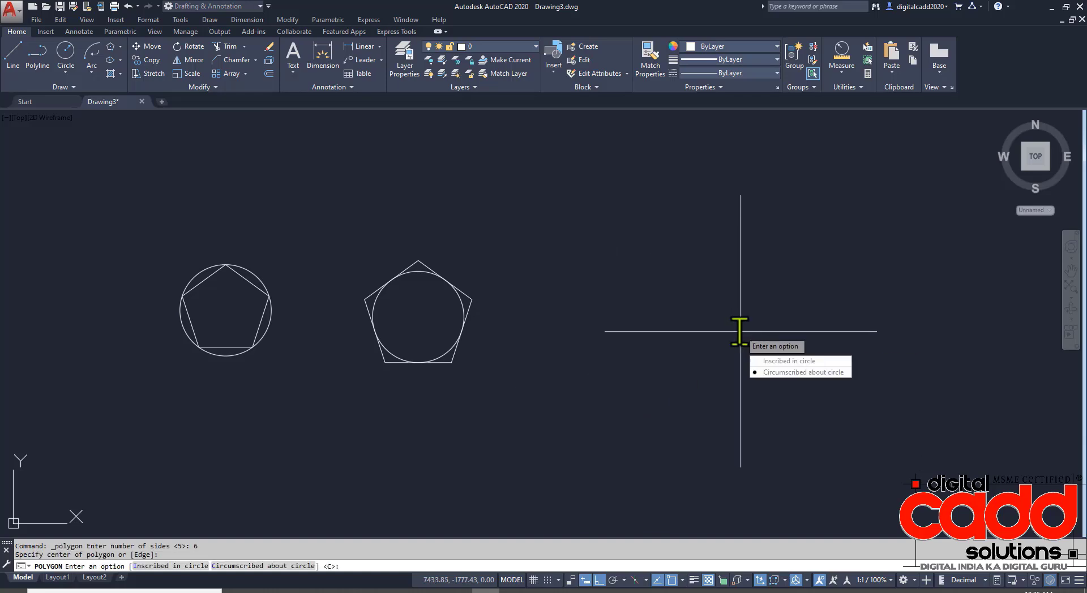
left_click(792, 361)
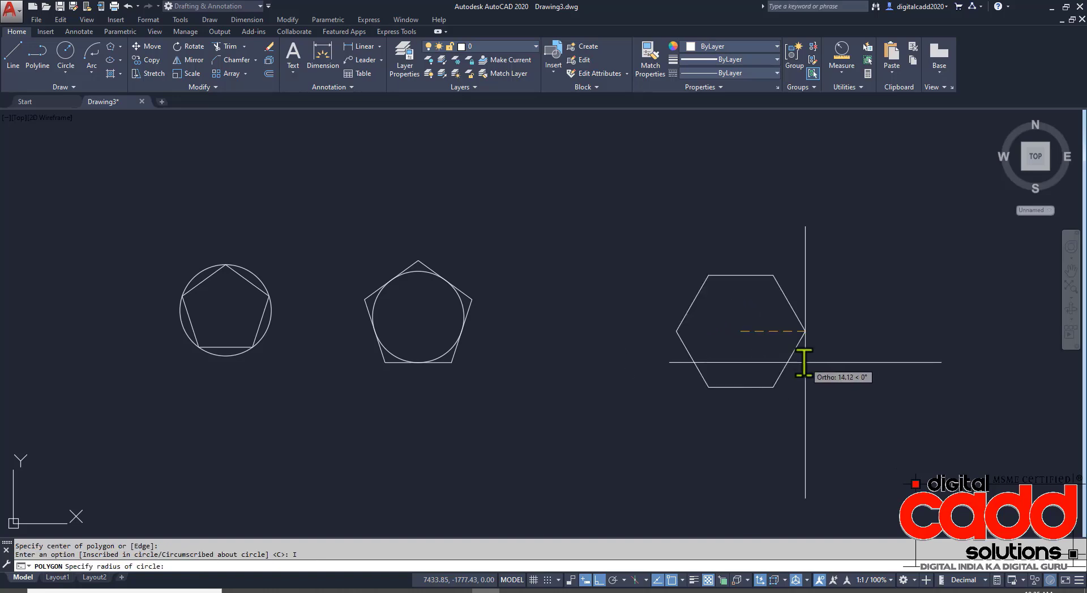
type("12")
key("Return")
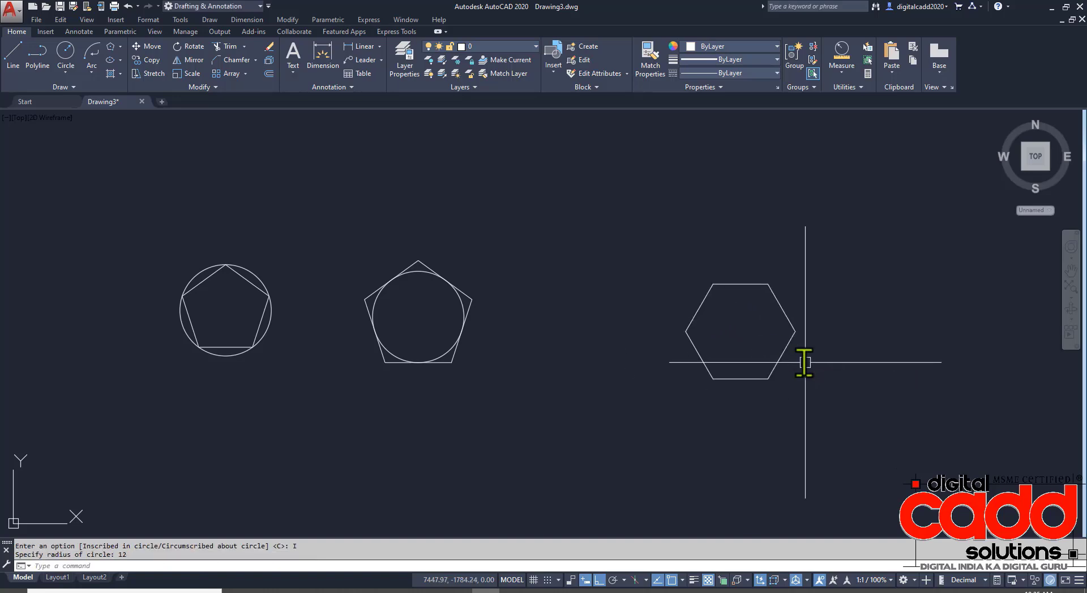
- Draw a circle of radius 12 centred on the inscribed hexagon
type("c")
key("Return")
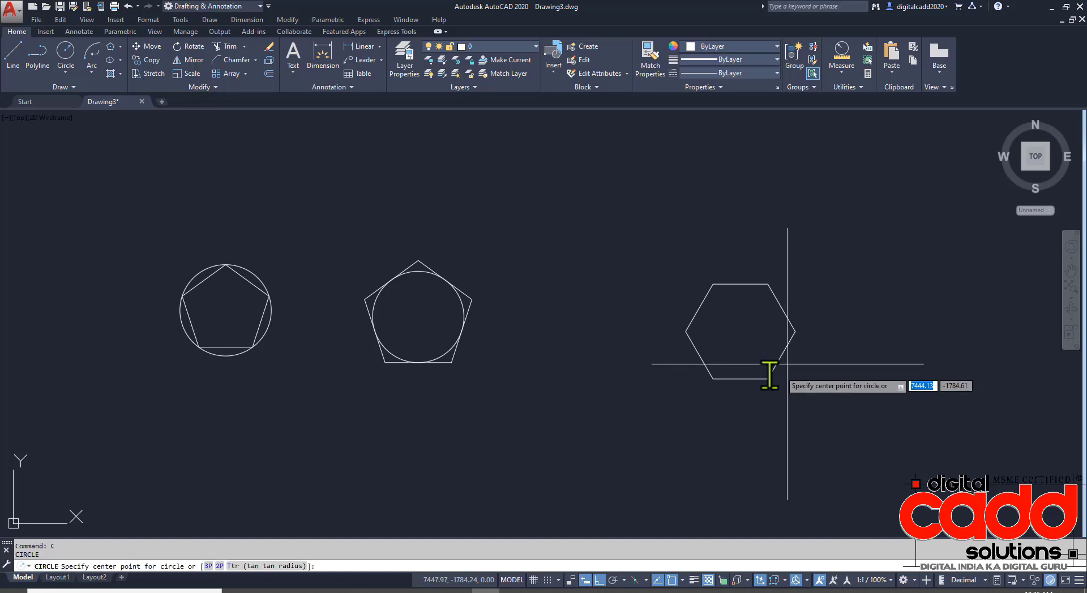
left_click(741, 331)
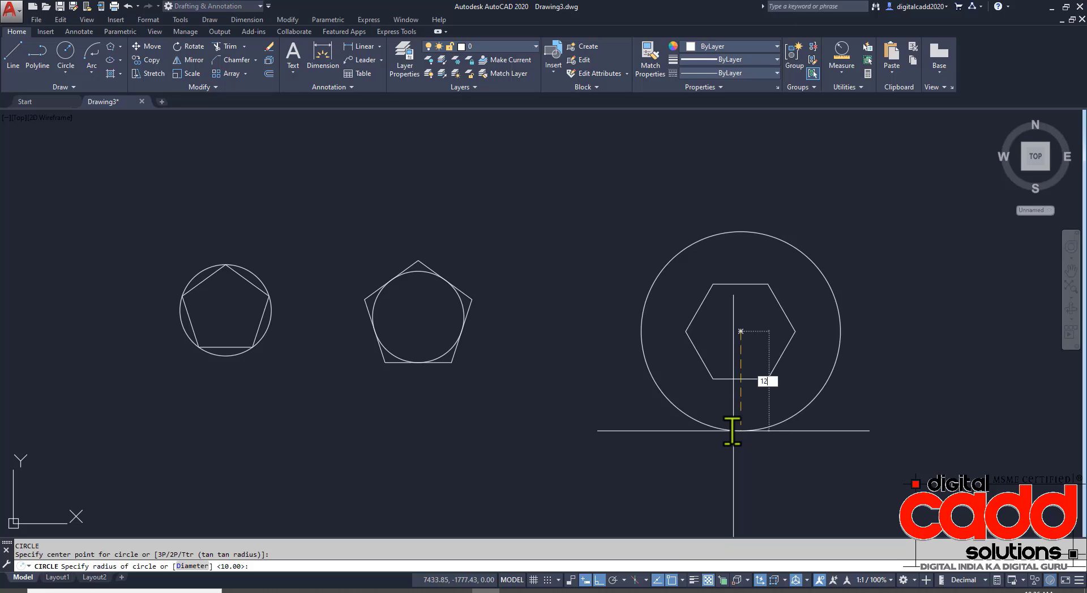
type("12")
key("Return")
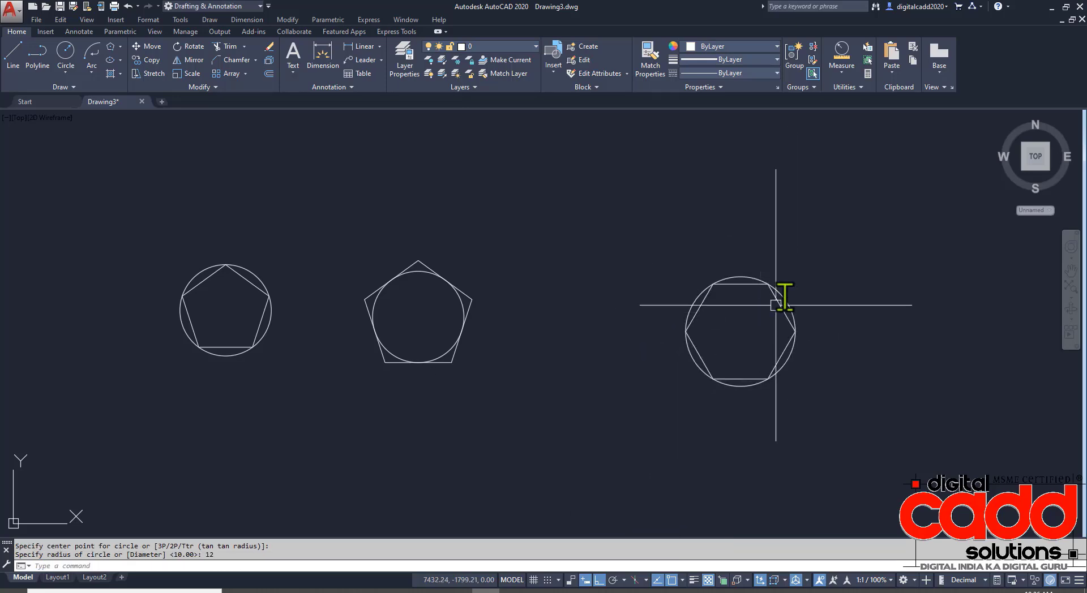
- Draw a second six-sided polygon, circumscribed about a circle of radius 12, to the right of the encircled hexagon
middle_click_drag(766, 309, 685, 288)
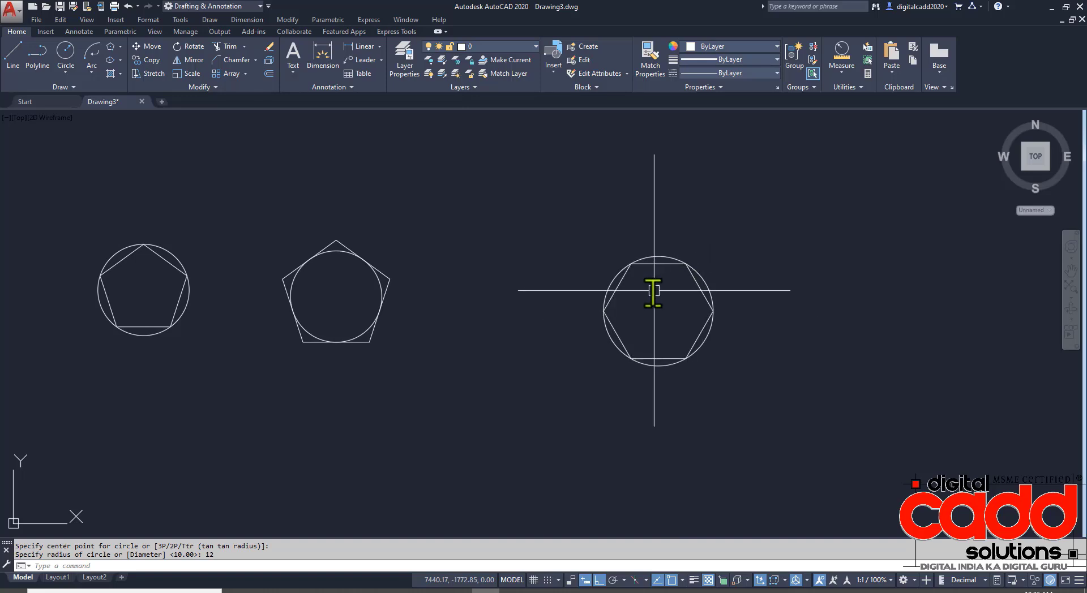
middle_click_drag(667, 323, 514, 289)
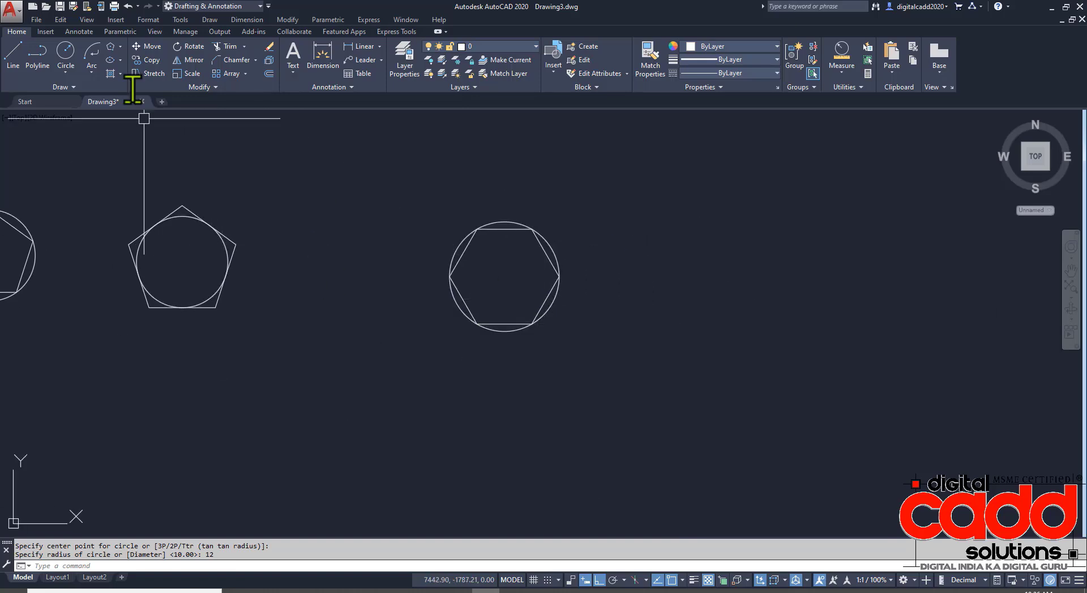
left_click(111, 46)
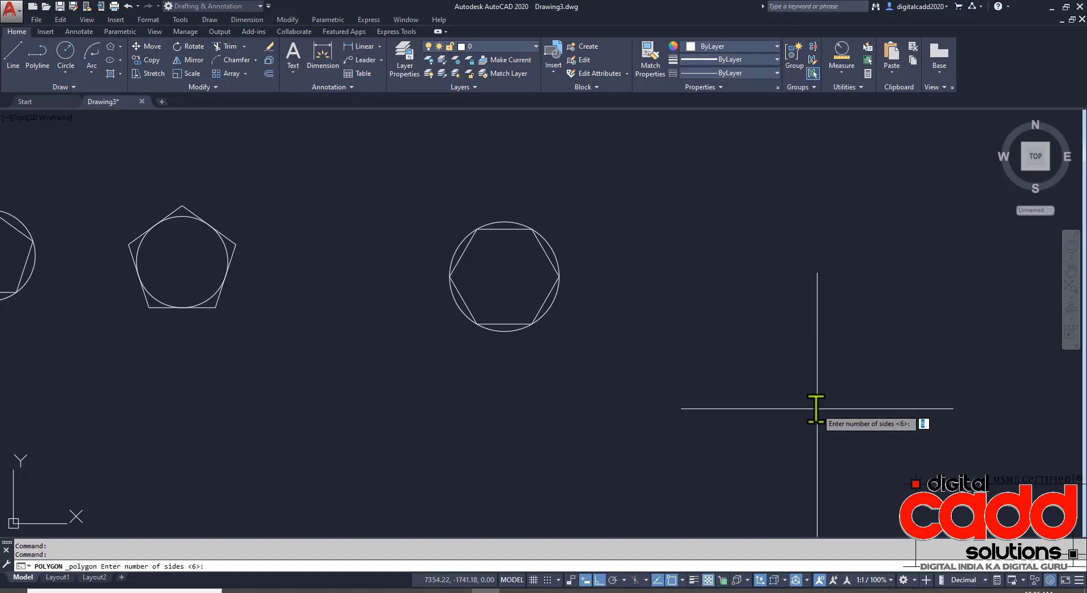
key("Escape")
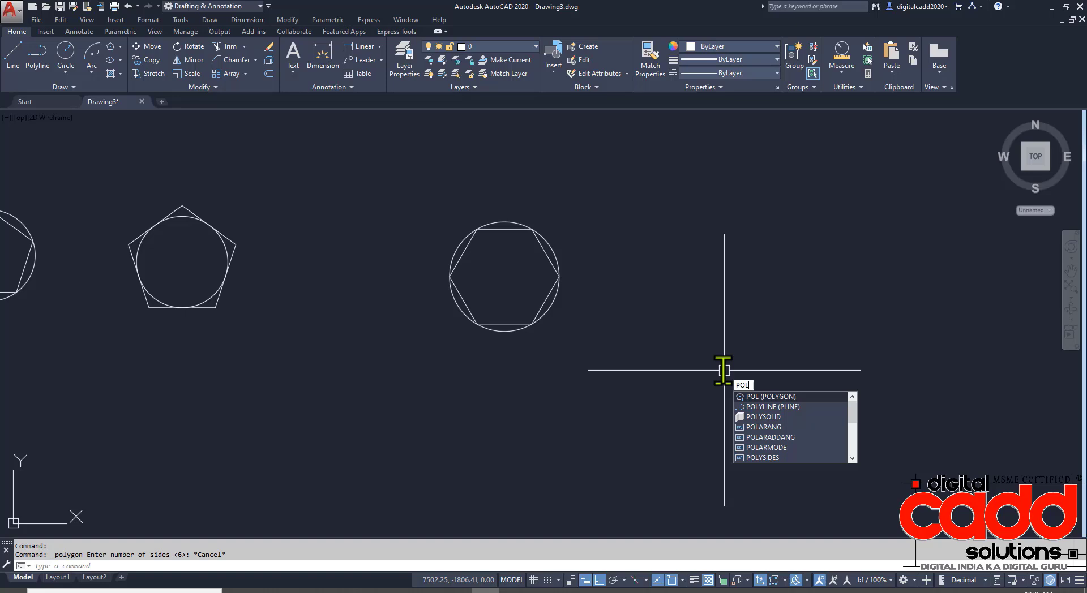
key("Return")
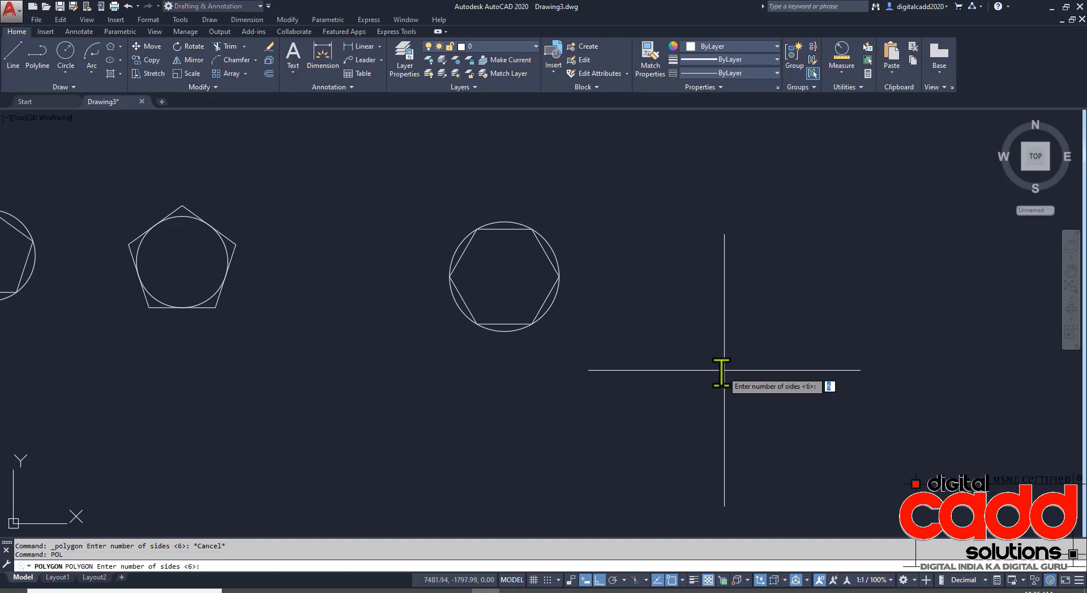
key("Return")
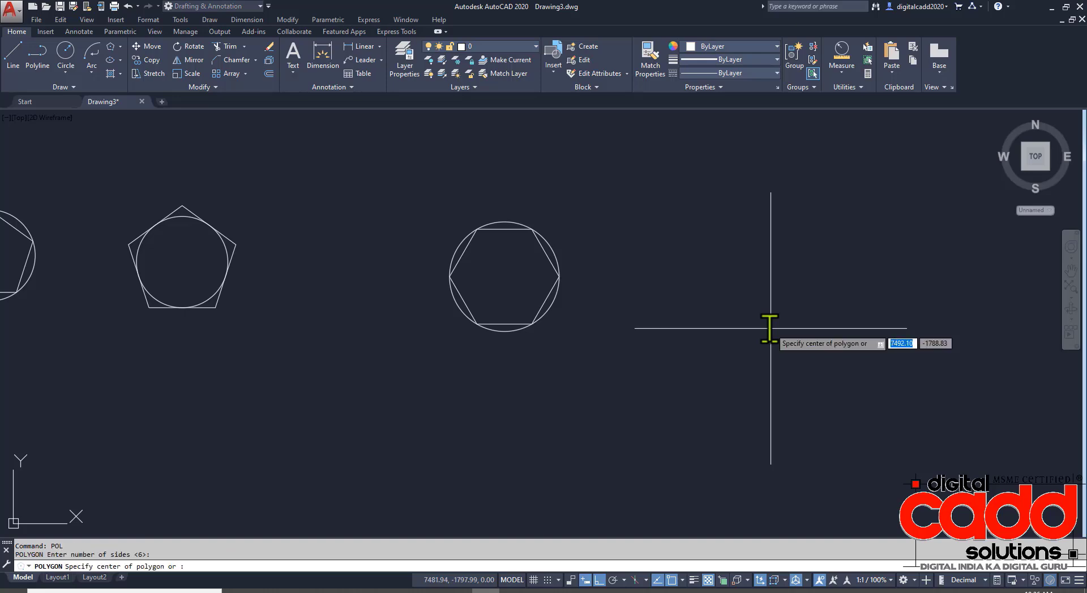
left_click(770, 328)
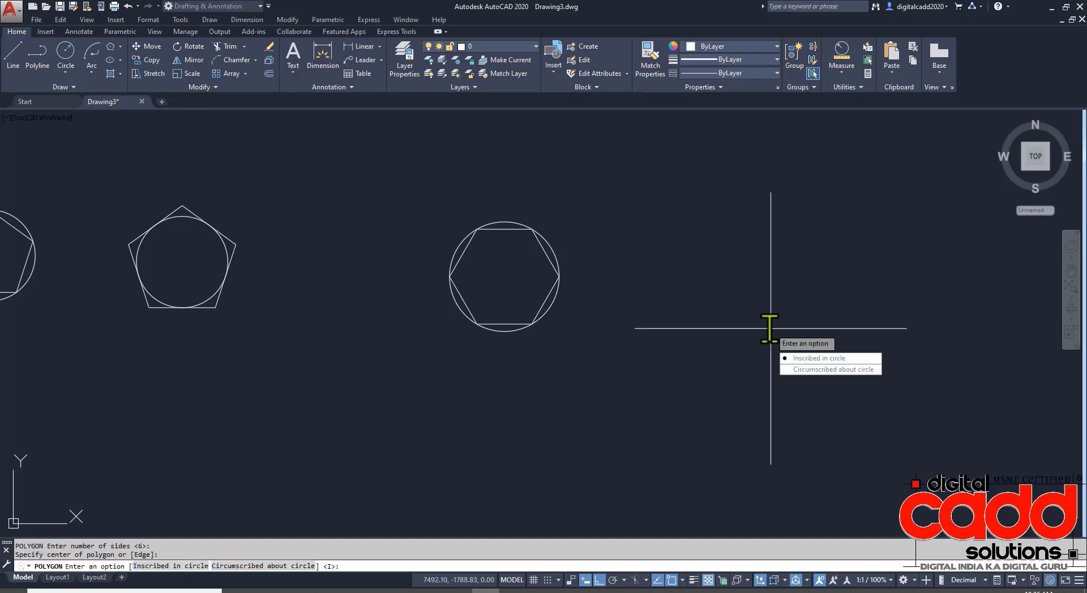
left_click(791, 369)
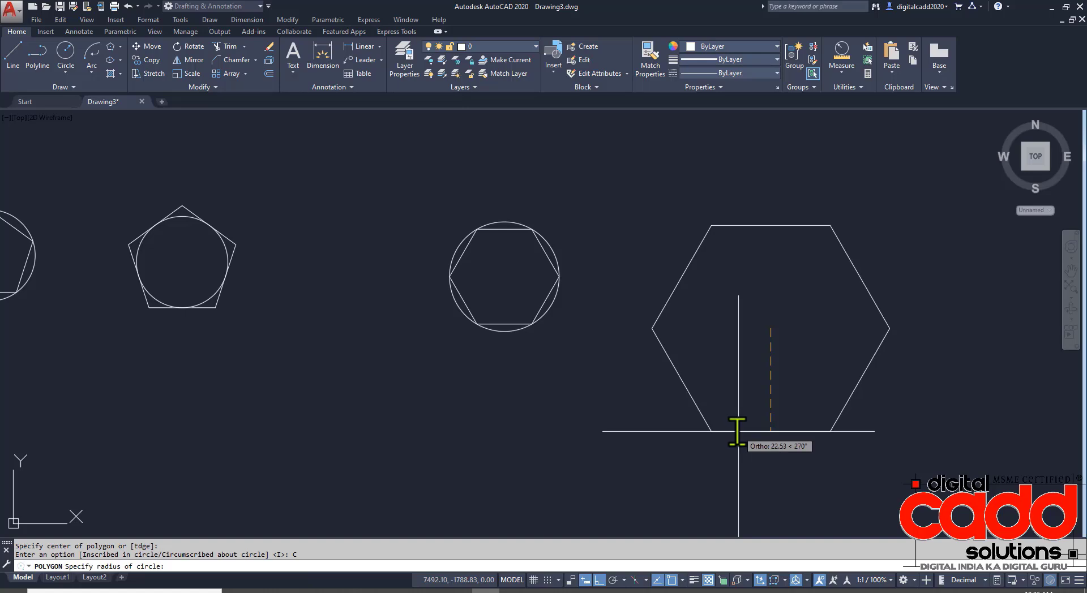
type("12")
key("Return")
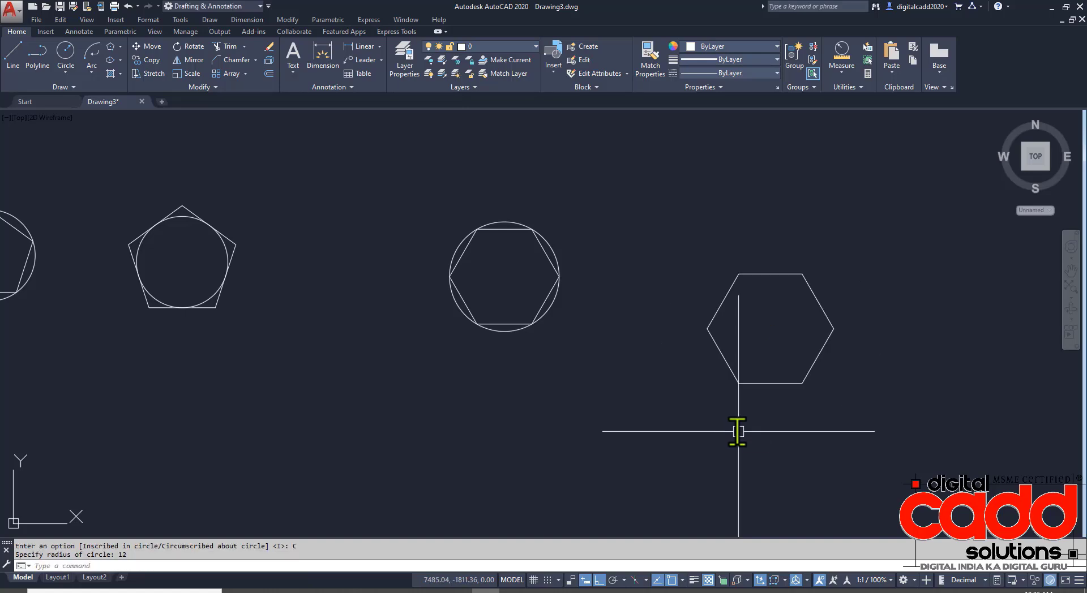
- Draw a circle of radius 12 centred on the circumscribed hexagon
type("c")
key("Return")
left_click(770, 328)
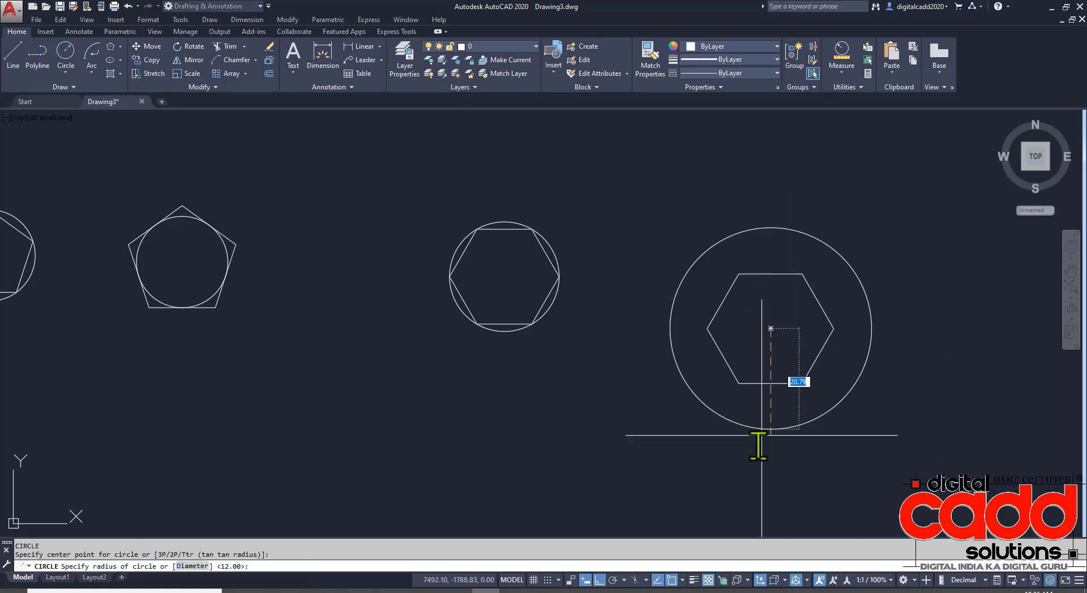
type("12")
key("Return")
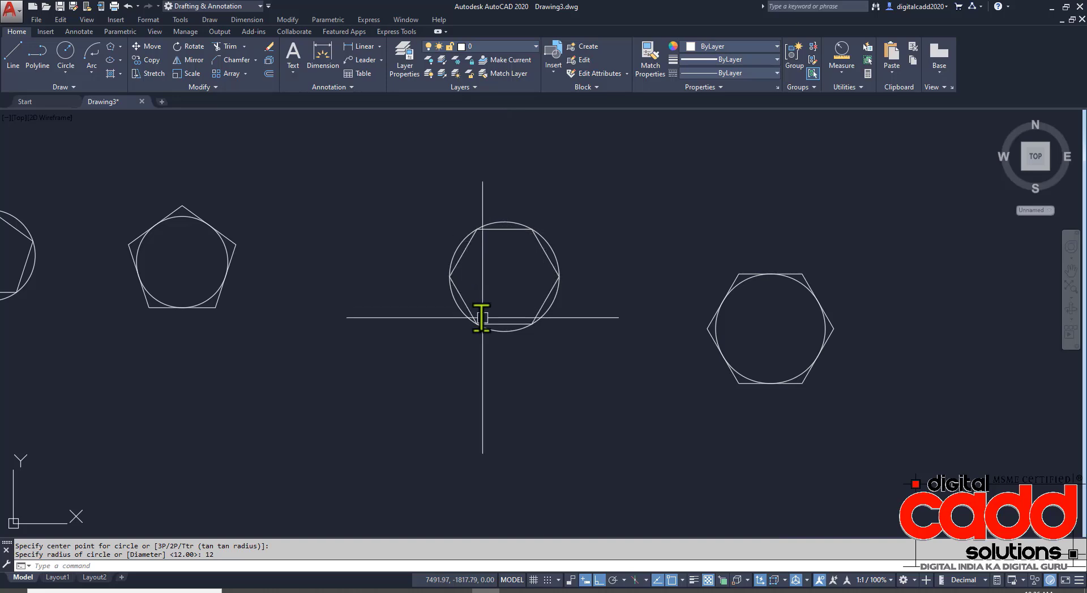
- Draw a three-sided polygon inscribed in a circle of radius 10, below and to the right of the hexagons
scroll(482, 317, "down", 2)
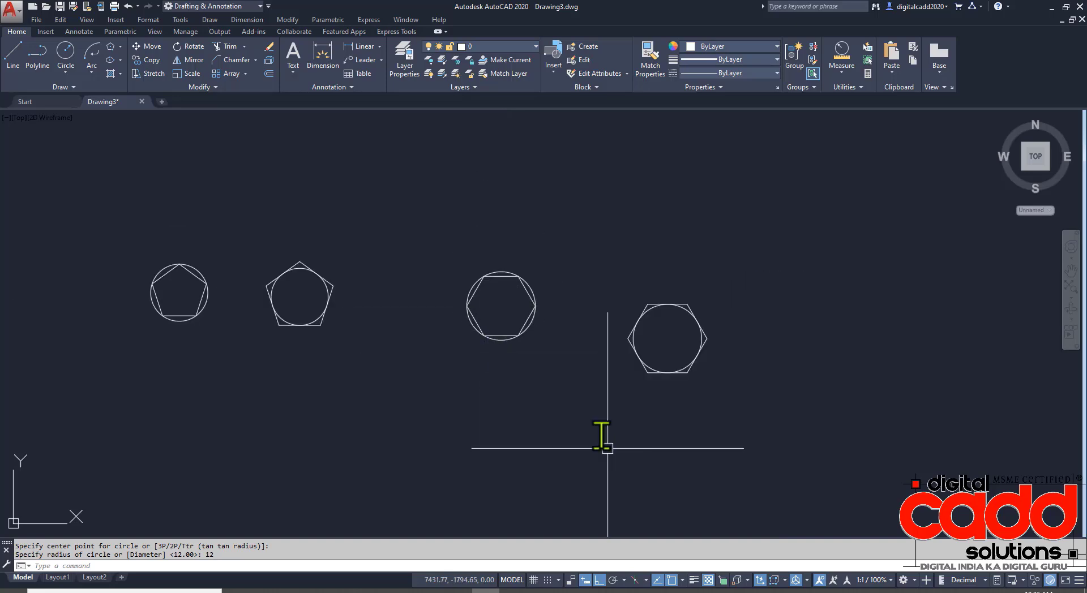
middle_click_drag(602, 444, 511, 332)
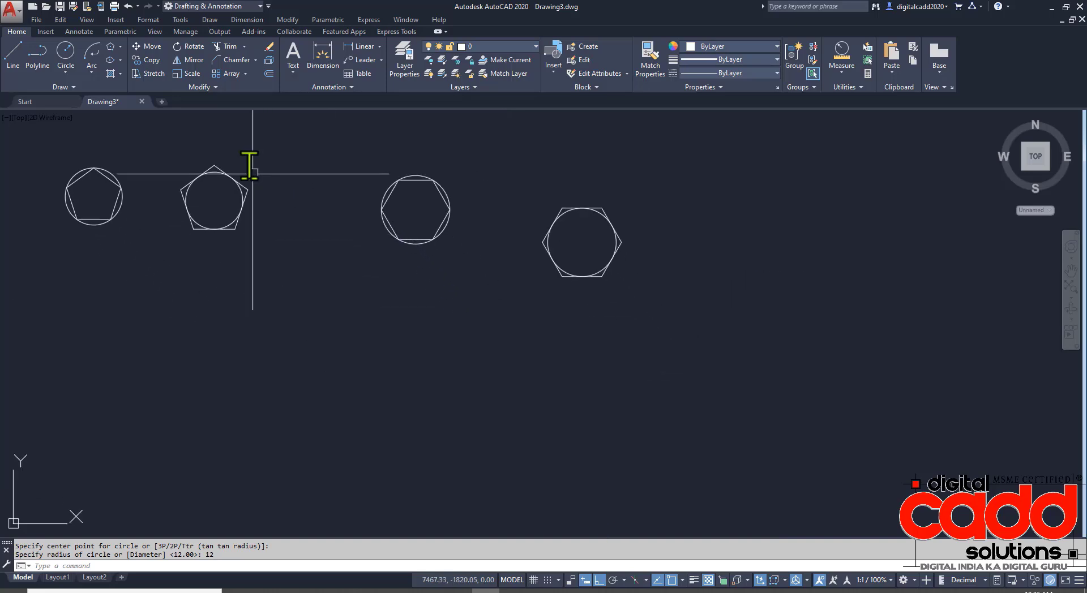
left_click(110, 46)
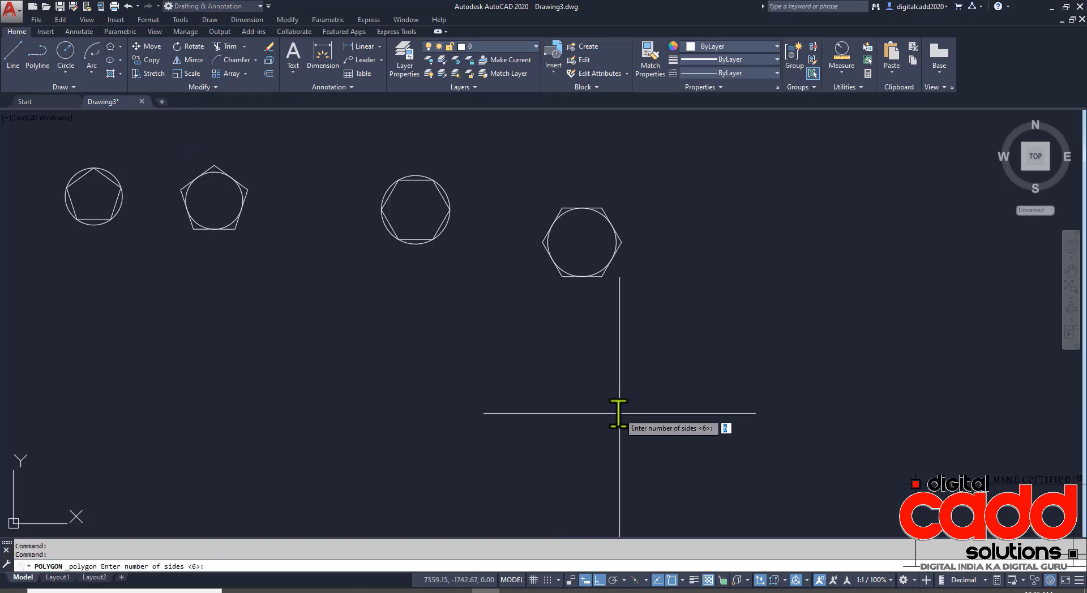
type("3")
key("Return")
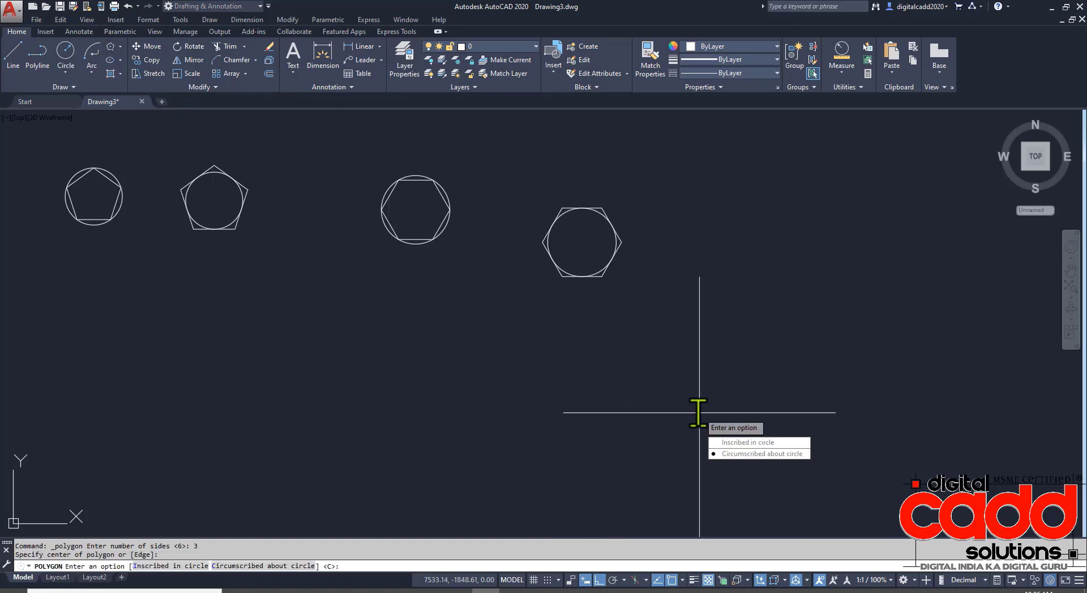
left_click(699, 412)
left_click(742, 442)
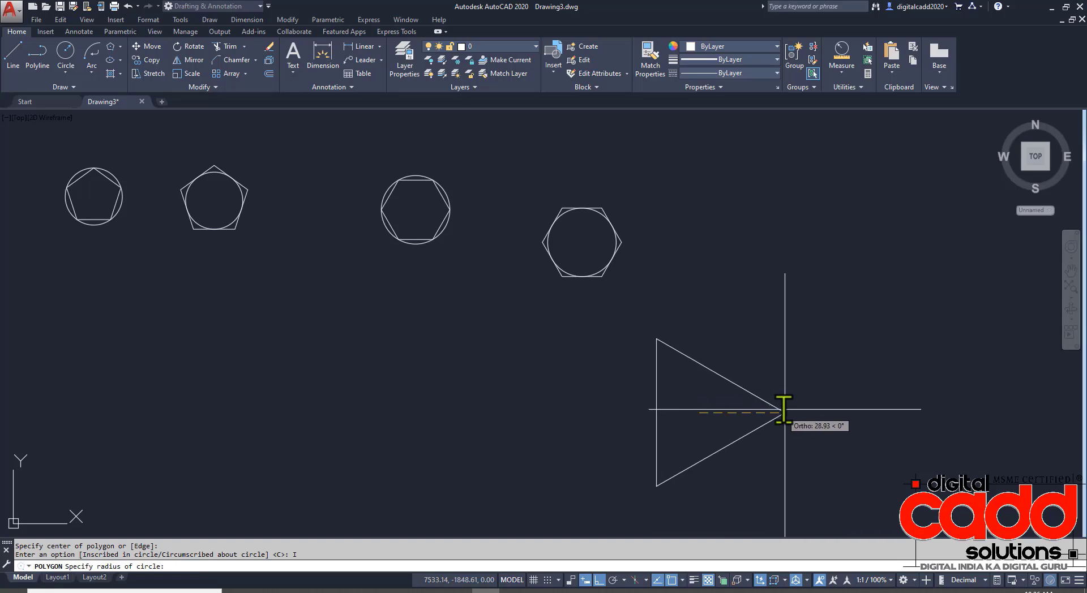
type("10")
key("Return")
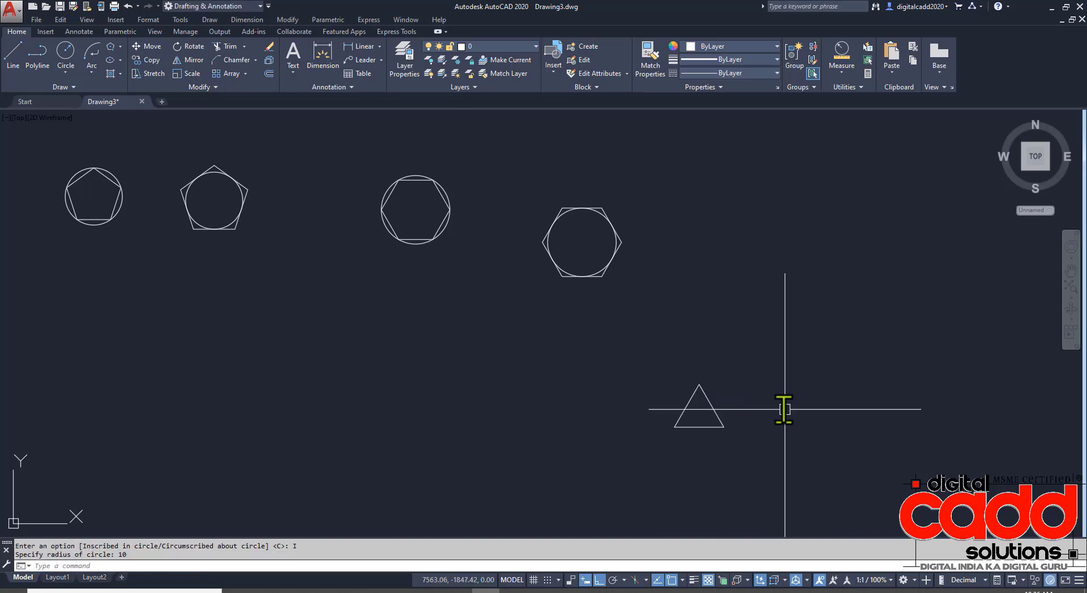
- Draw a circle of radius 5 from the triangle's centre to the midpoint of its base
scroll(722, 442, "up", 4)
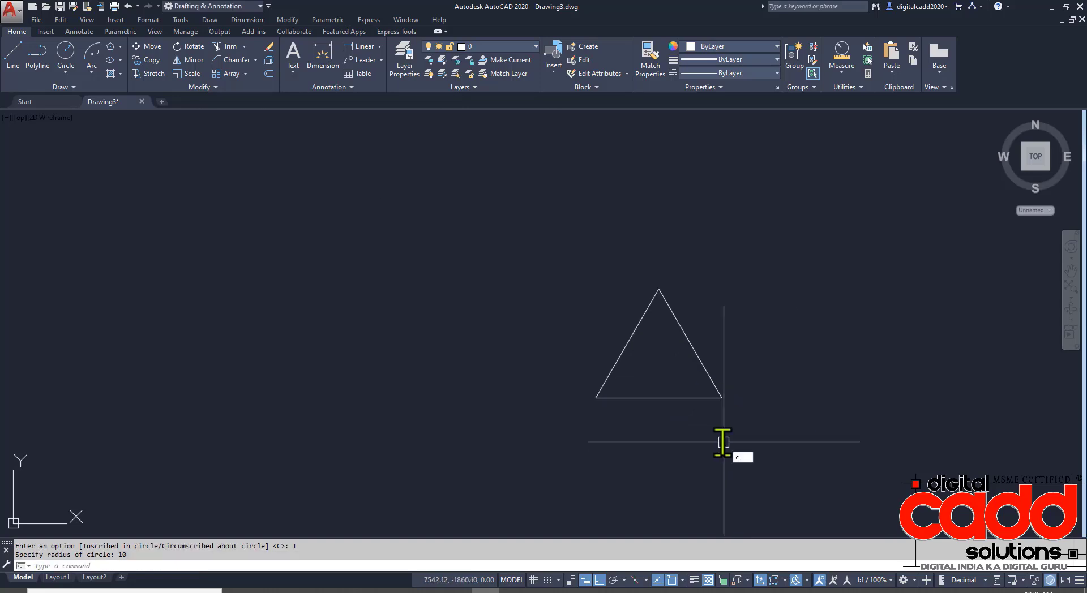
type("c")
key("Return")
left_click(659, 361)
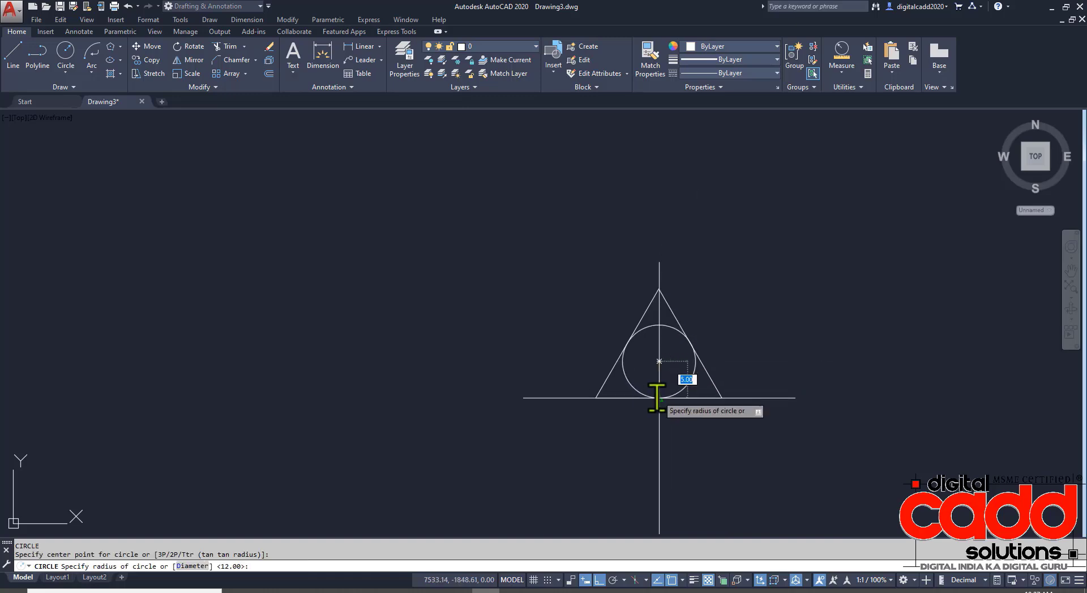
left_click(657, 398)
- Erase the circle inside the triangle
middle_click_drag(736, 408, 553, 446)
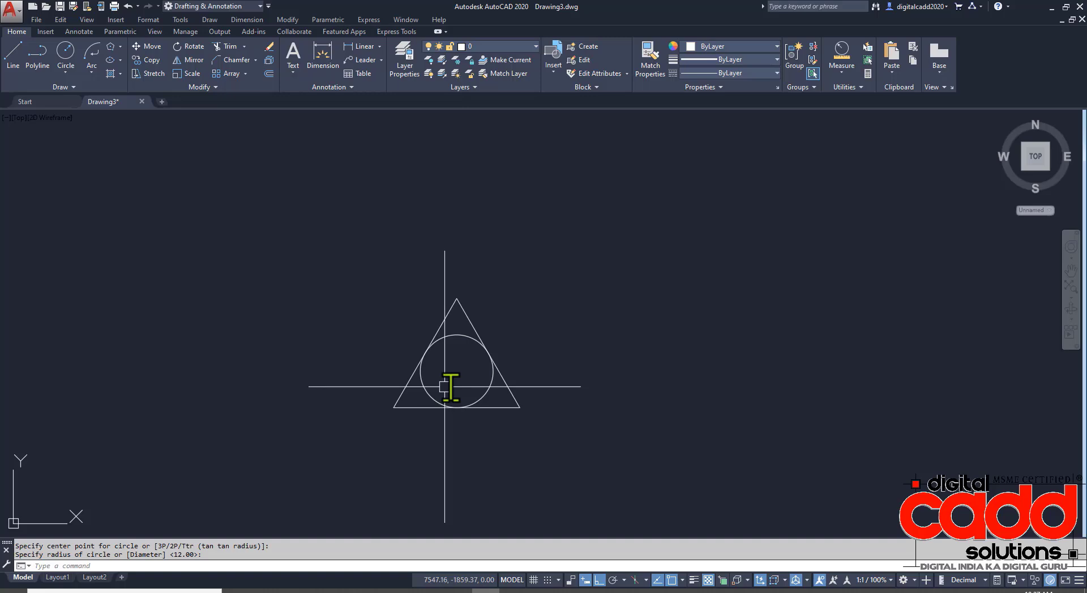
left_click(479, 395)
key("Delete")
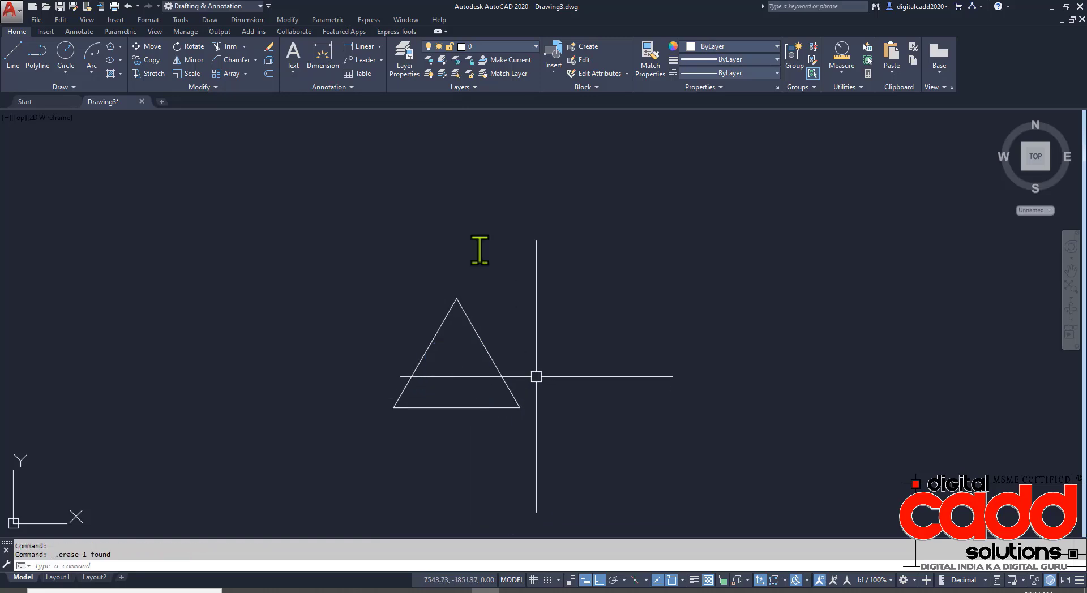
- Draw a three-sided polygon inscribed in a circle of radius 10, to the right of the existing triangle
left_click(68, 54)
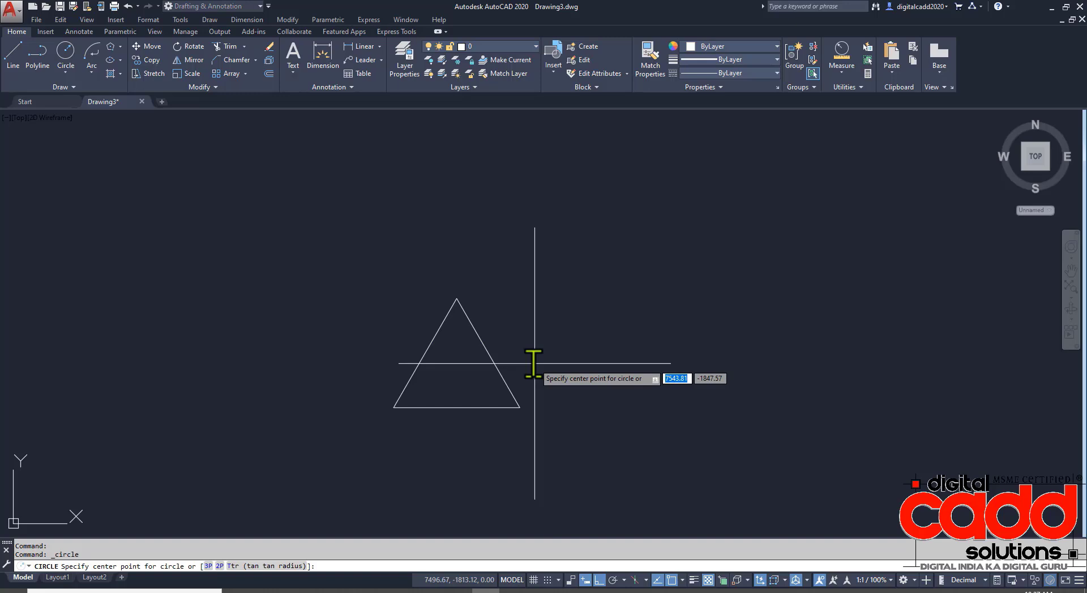
key("Escape")
left_click(111, 47)
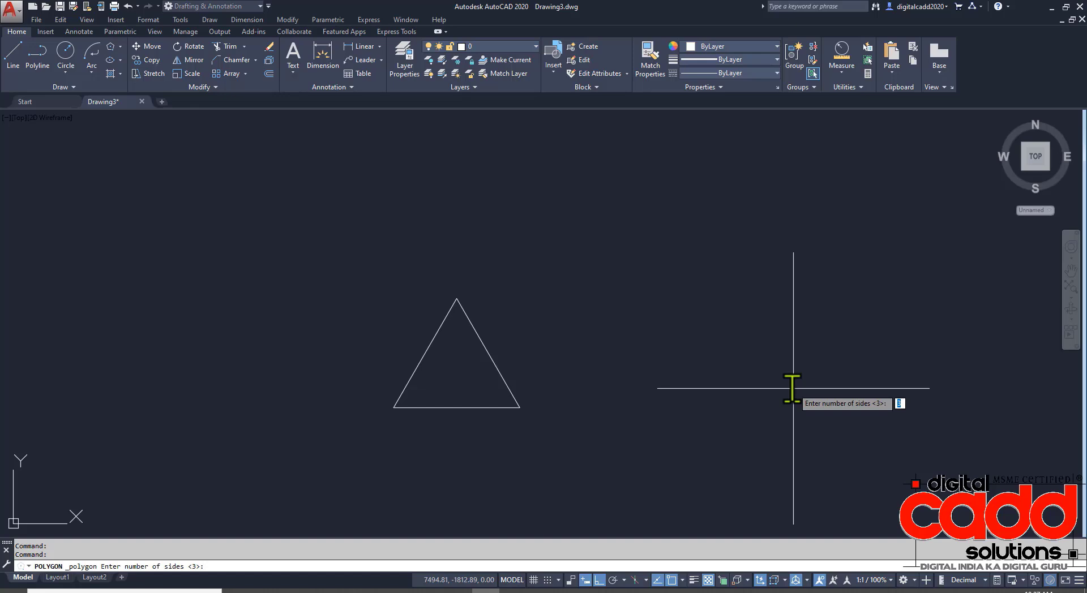
key("Return")
left_click(751, 336)
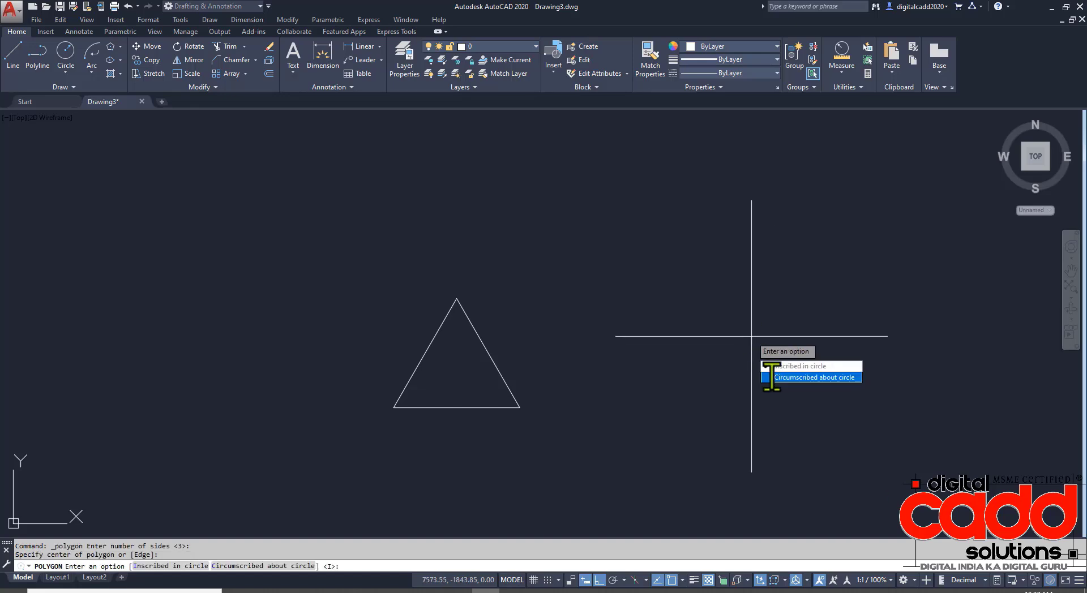
left_click(769, 366)
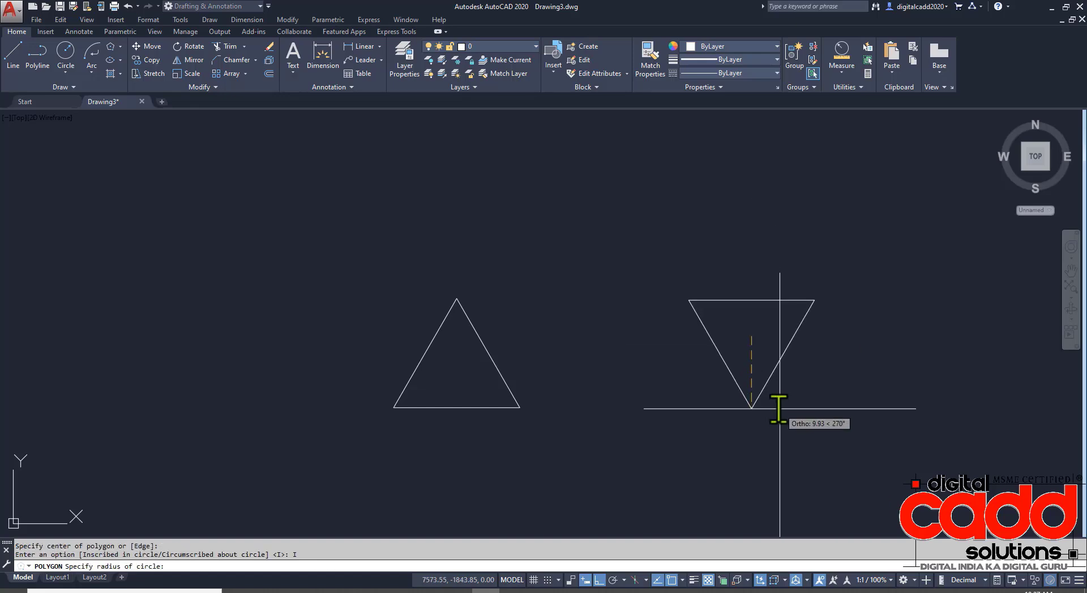
type("10")
key("Return")
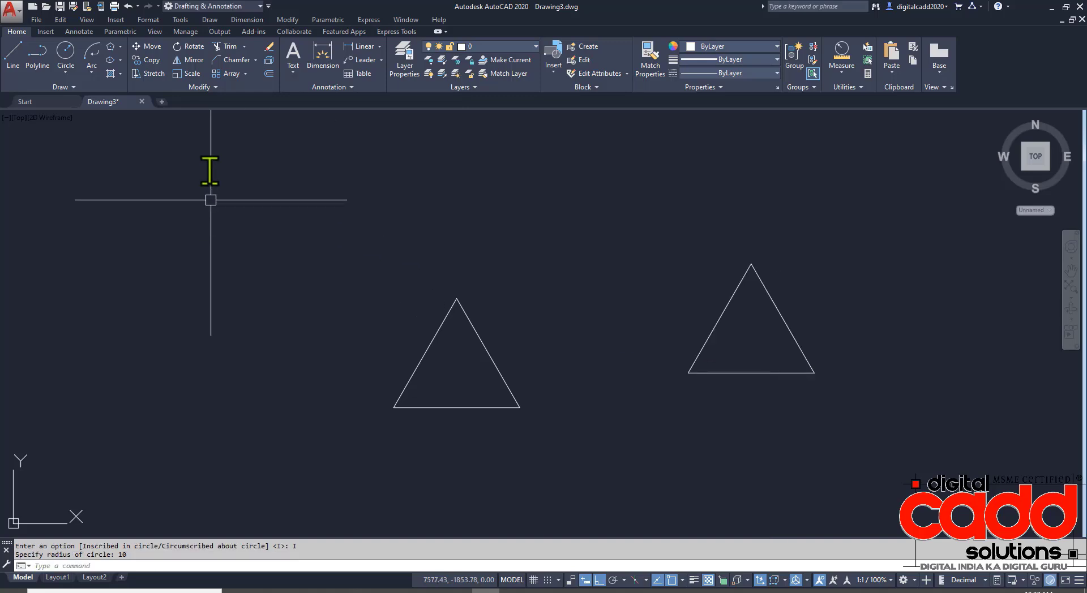
- Draw a circle of radius 10 centred on the new inscribed triangle
key("Return")
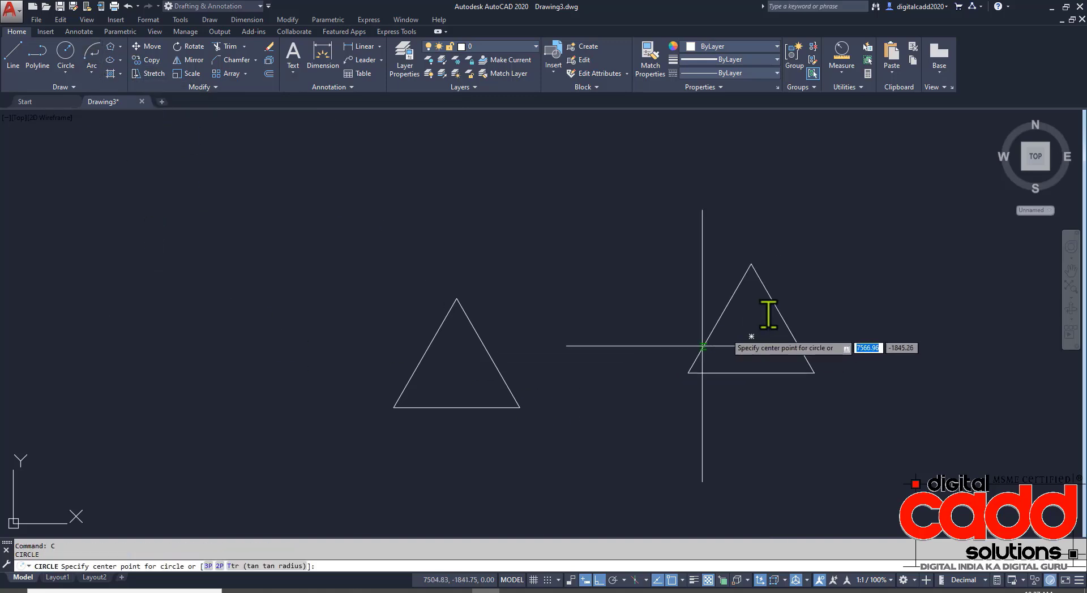
left_click(751, 336)
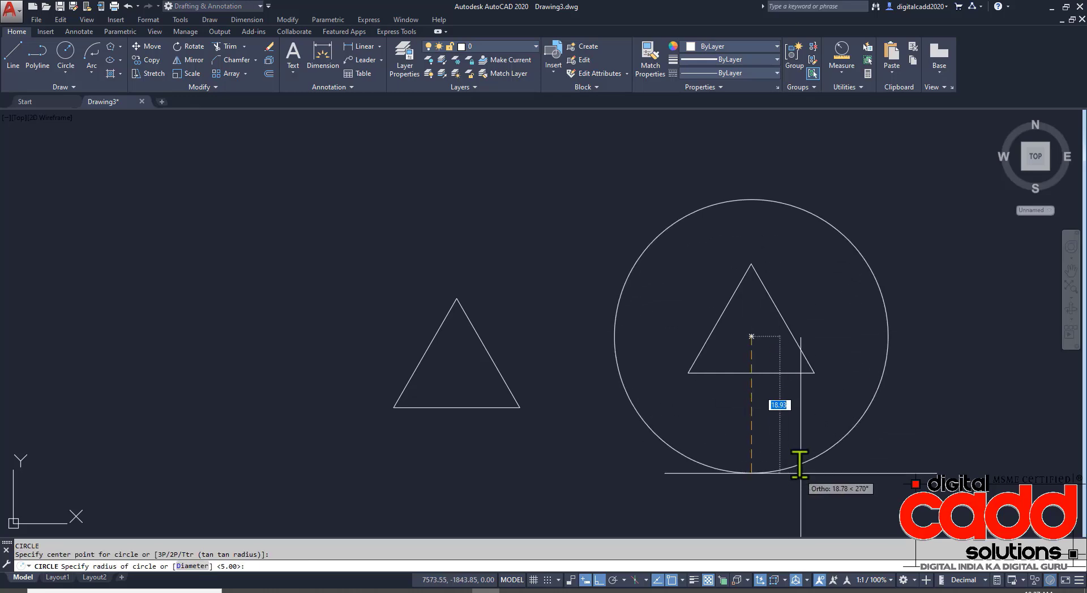
type("10")
key("Return")
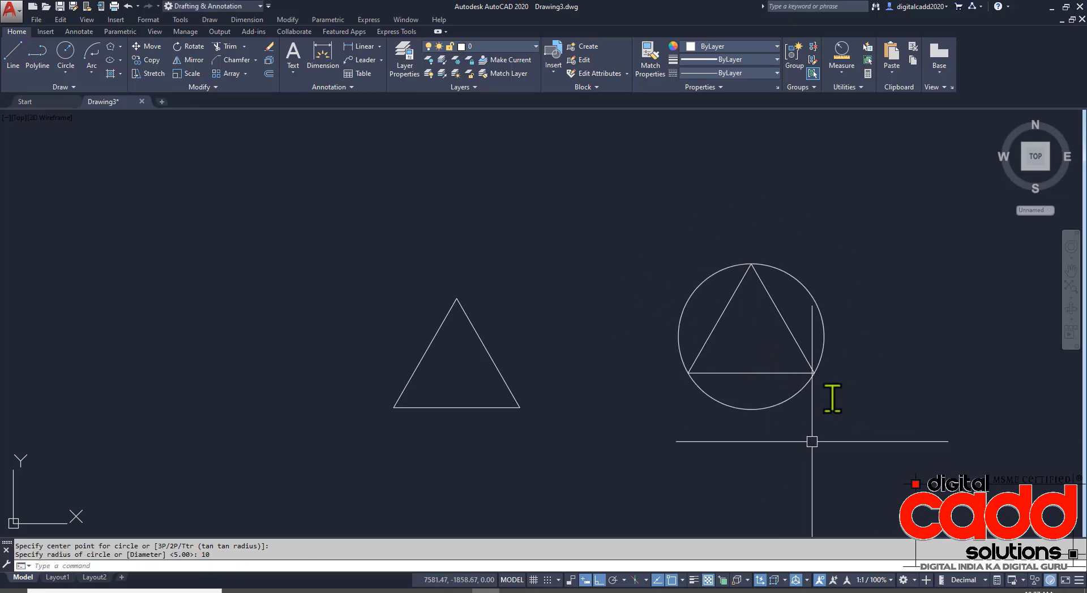
- Draw a three-sided polygon circumscribed about a circle of radius 10, to the right of the inscribed triangle and its circle
mouse_move(798, 336)
middle_mouse_down()
mouse_move(539, 345)
mouse_move(451, 332)
middle_mouse_up()
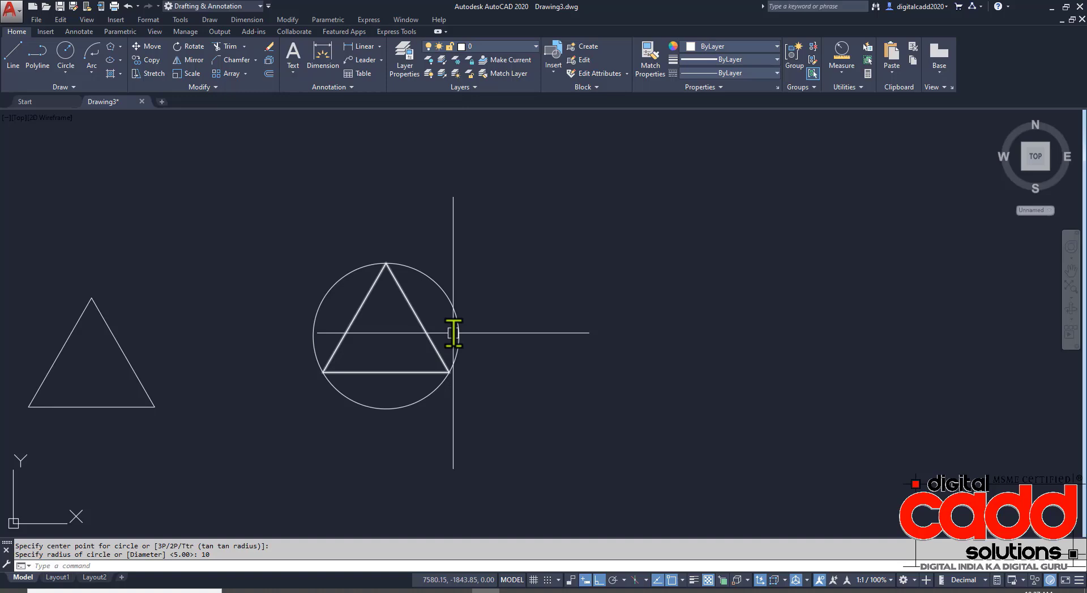
left_click(111, 47)
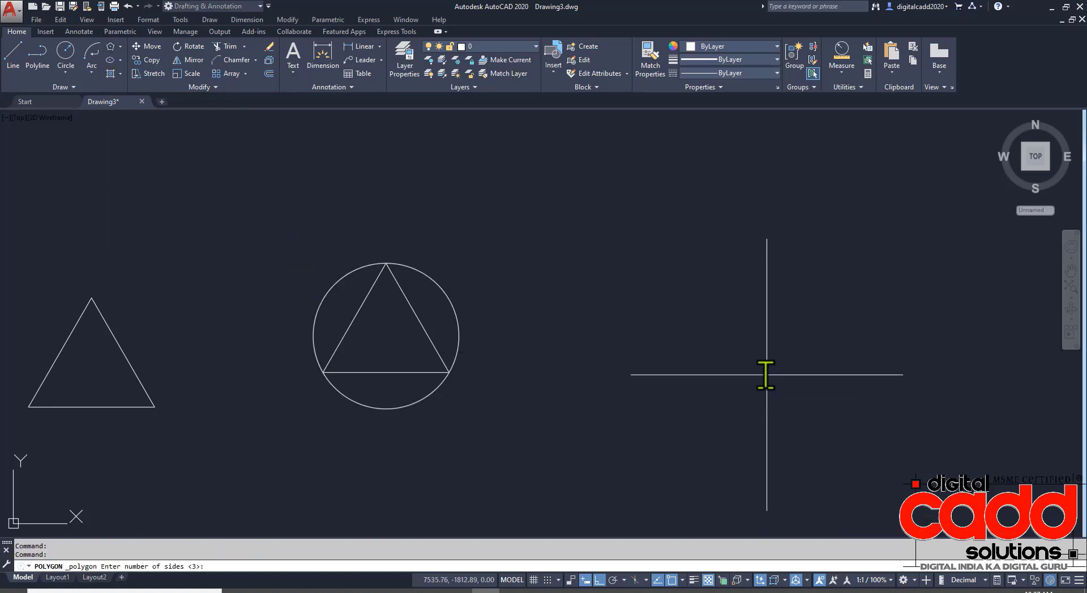
key("Return")
left_click(780, 348)
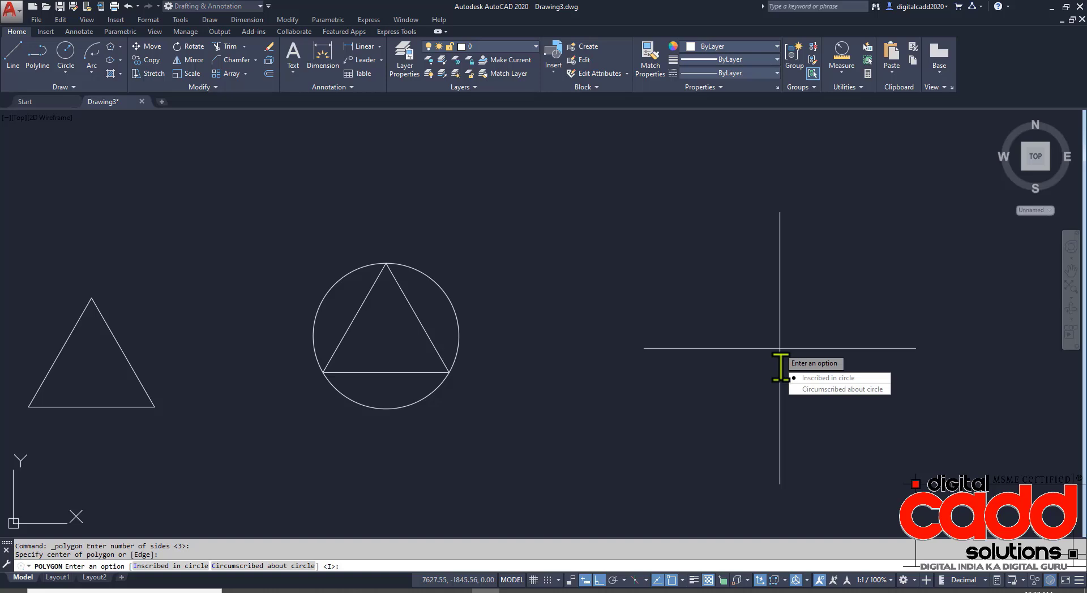
left_click(804, 389)
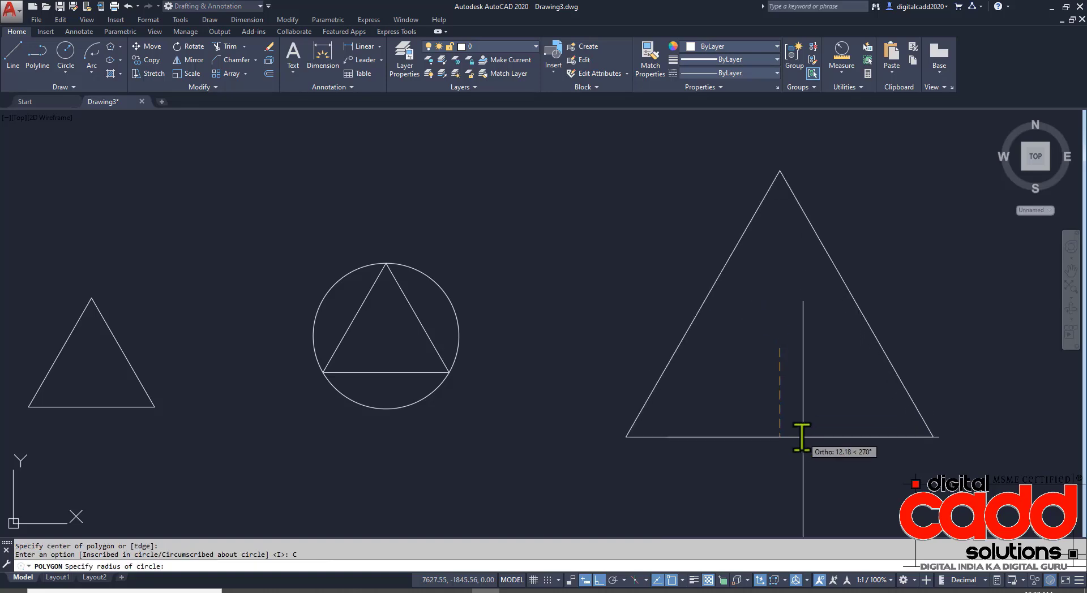
type("10")
key("Return")
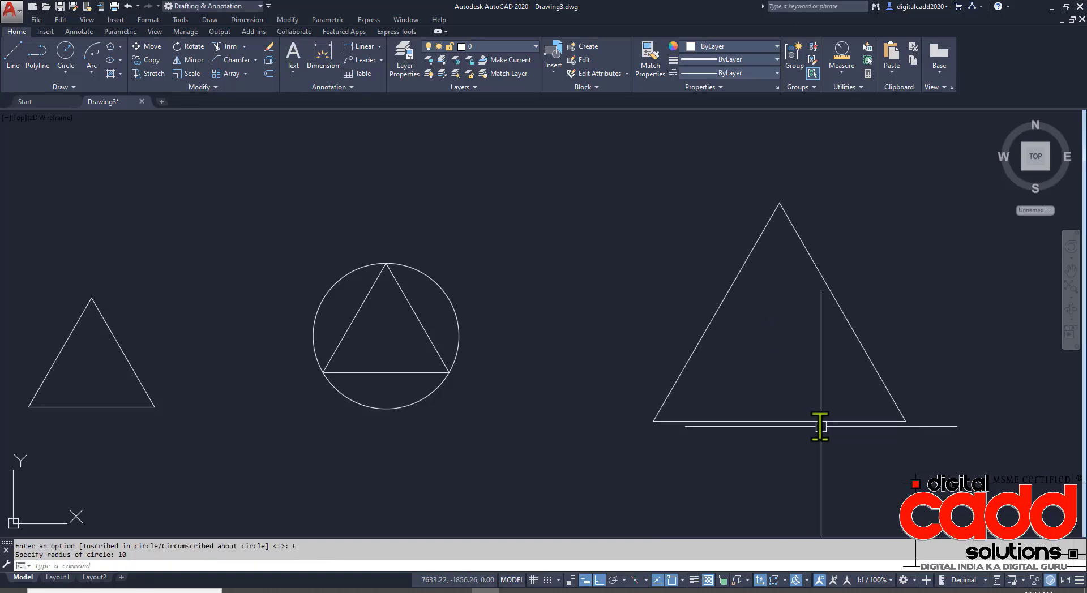
- Draw a circle of radius 10 centred on the circumscribed triangle
type("c")
key("Return")
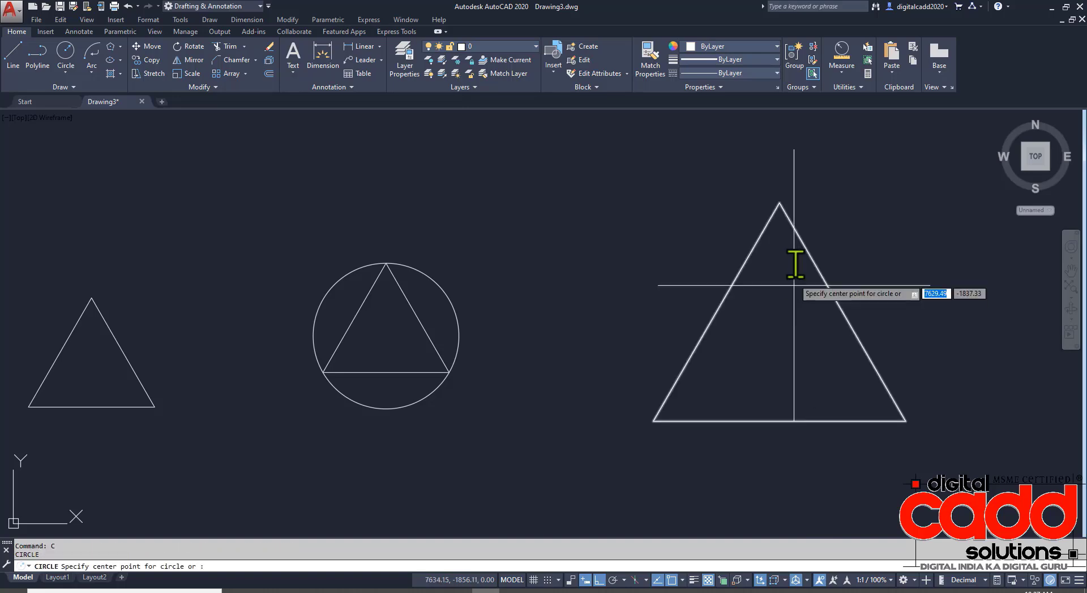
left_click(779, 348)
type("10")
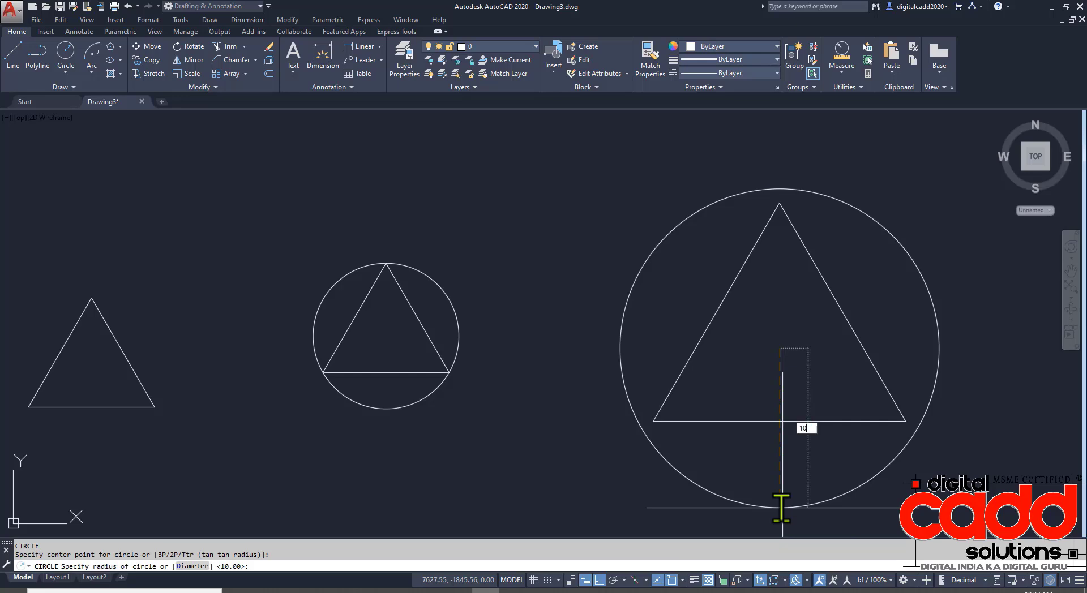
key("Return")
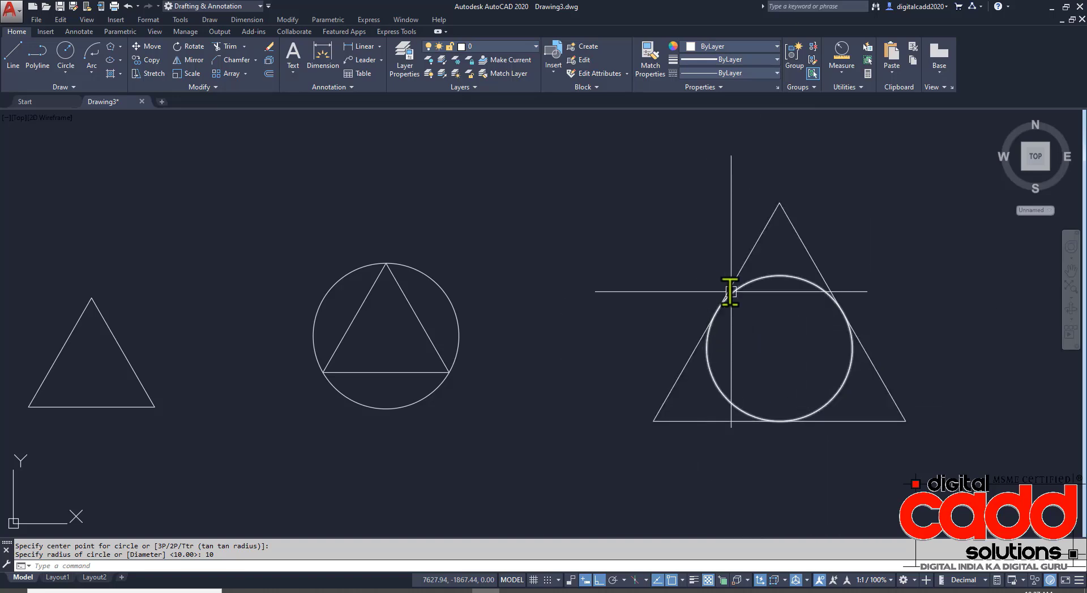
- Start a new polygon and try 2000 as its number of sides
middle_click_drag(404, 352, 461, 348)
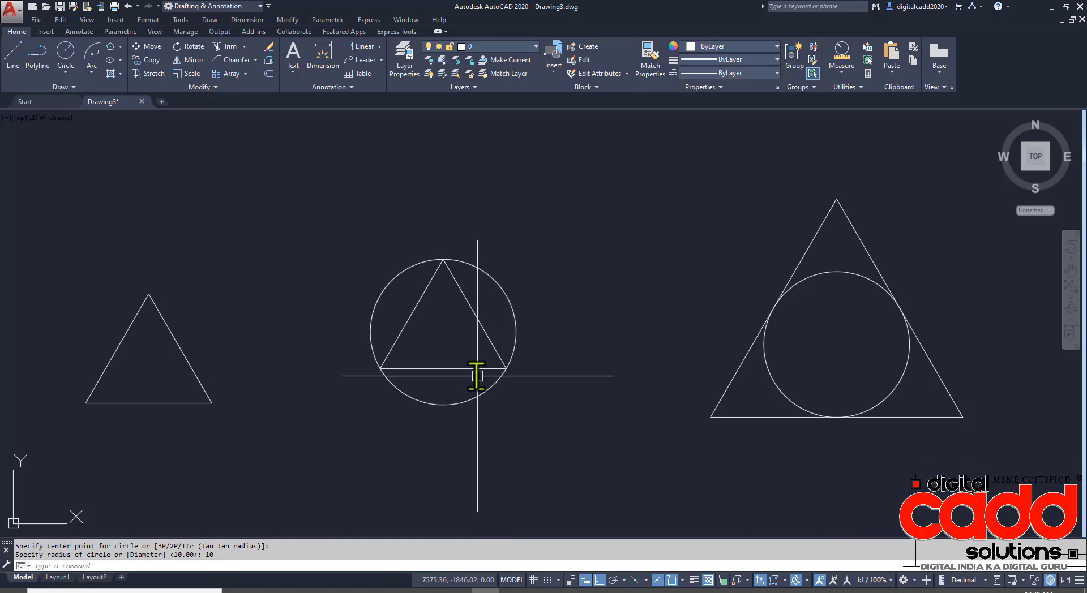
scroll(478, 375, "down", 4)
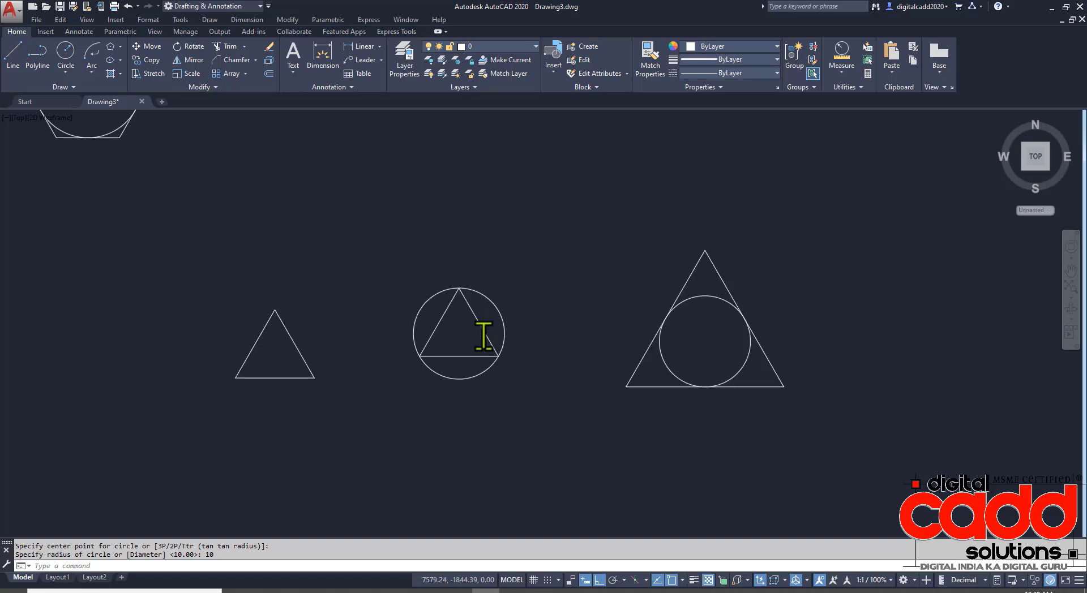
mouse_move(538, 404)
middle_mouse_down()
mouse_move(519, 390)
mouse_move(625, 487)
mouse_move(303, 339)
middle_mouse_up()
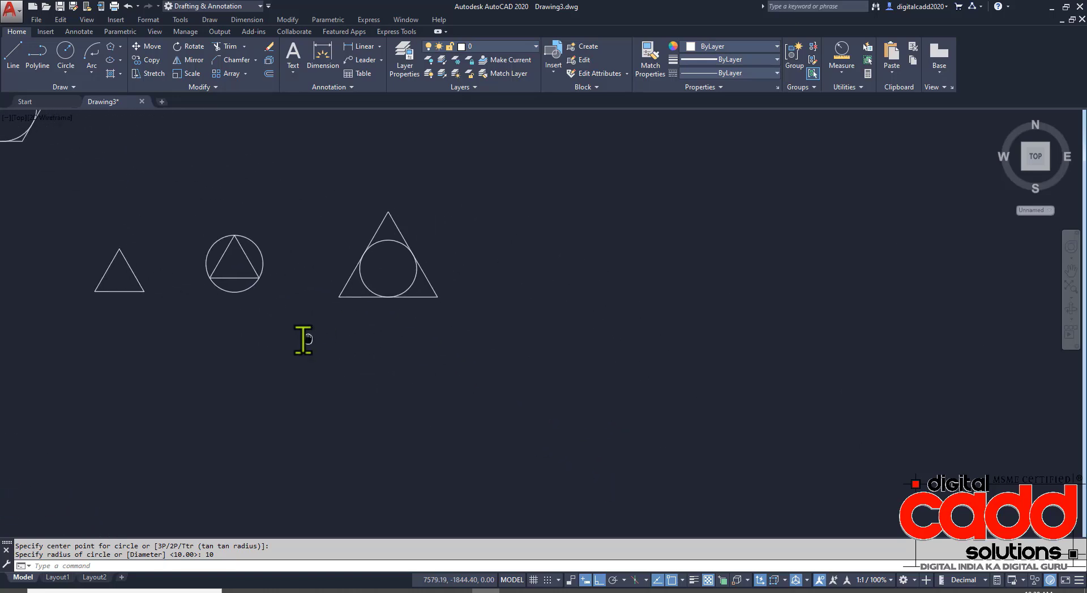
scroll(478, 284, "up", 2)
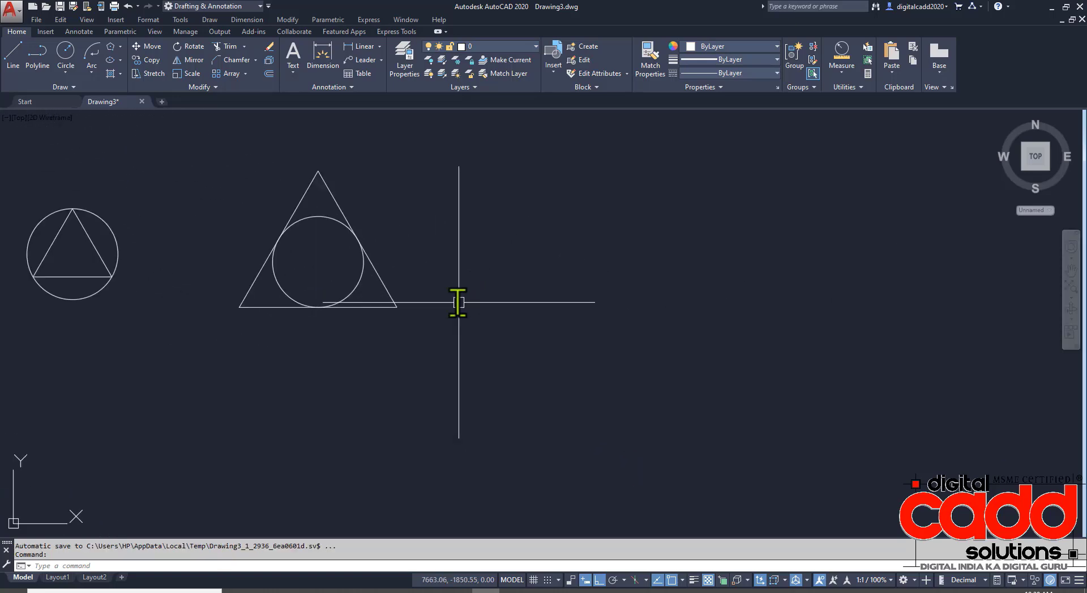
left_click(109, 47)
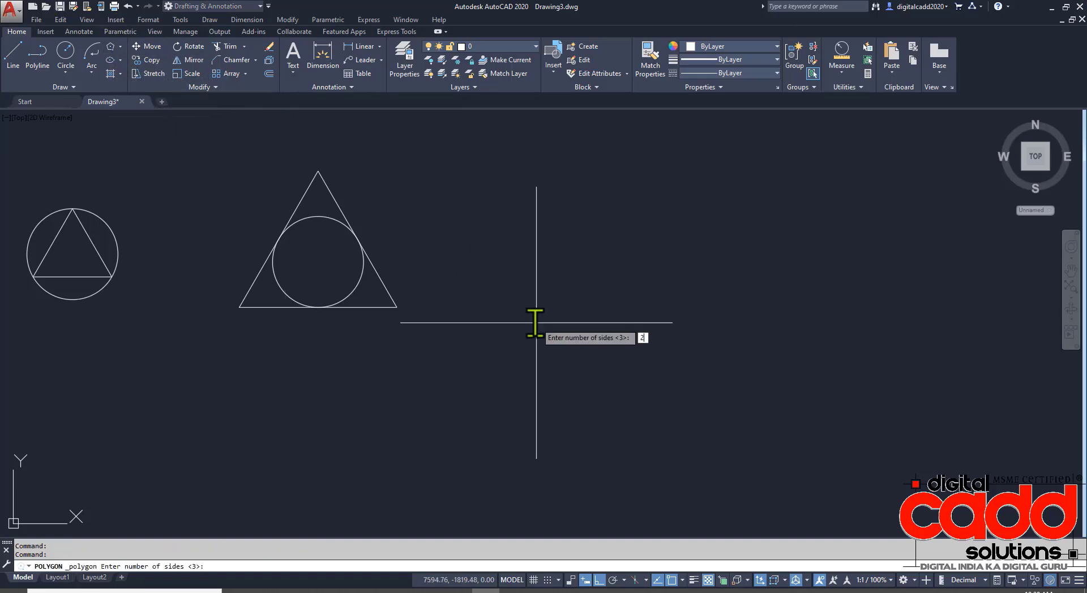
type("2000")
key("Return")
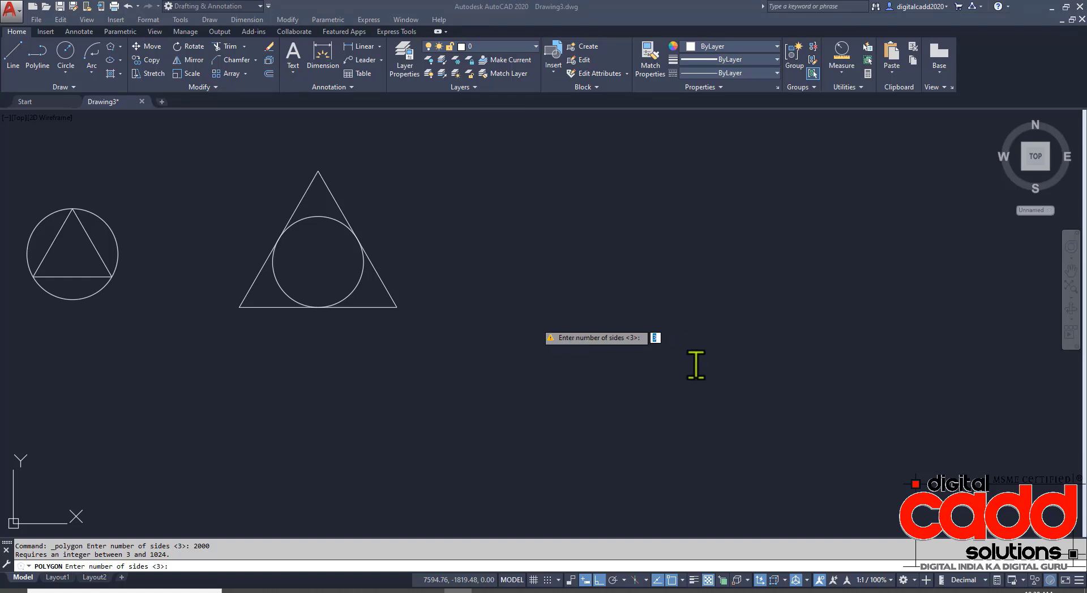
left_click(697, 365)
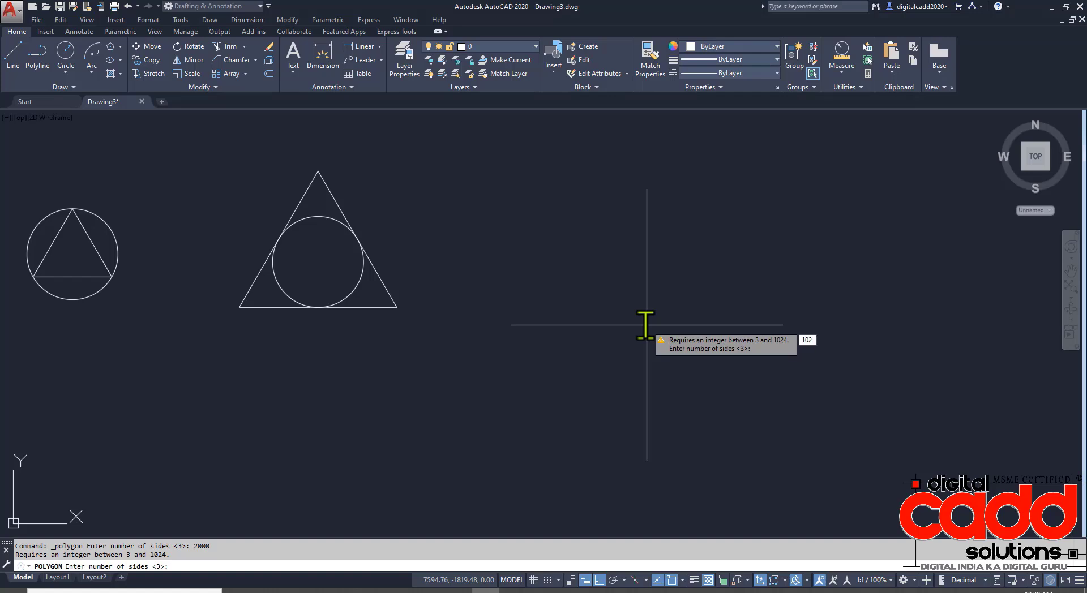
- Draw a 1024-sided polygon inscribed in a circle of radius 20, to the right of the circumscribed triangle
type("1024")
key("Return")
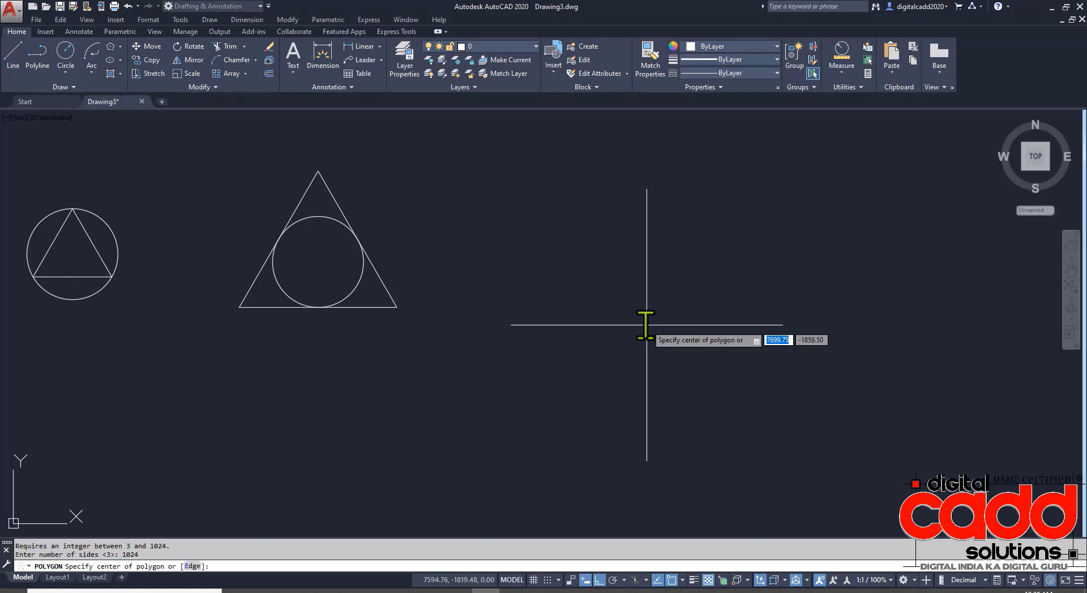
left_click(673, 303)
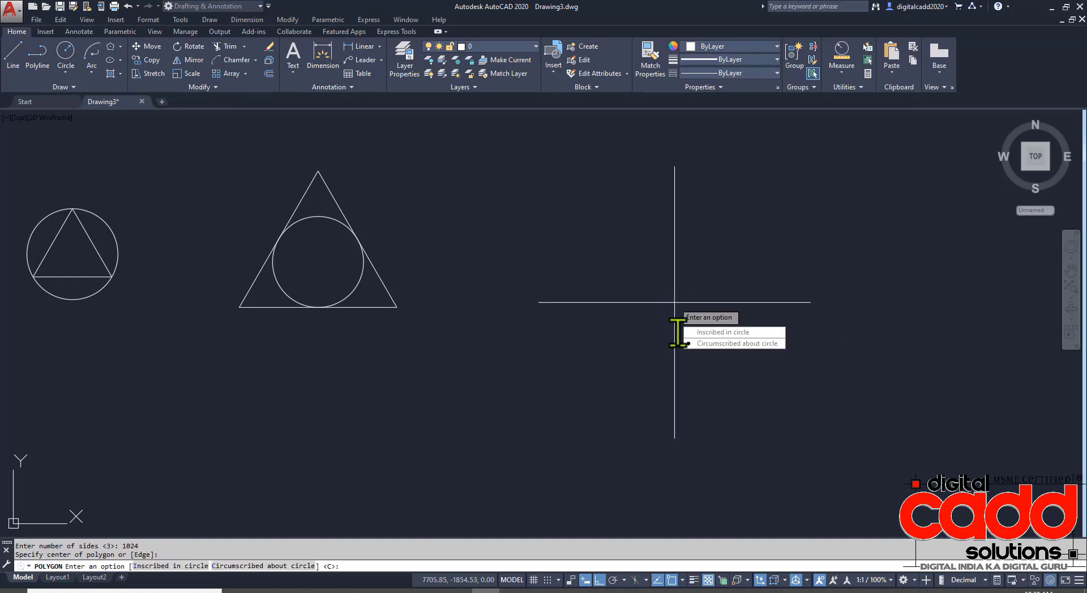
type("I")
key("Return")
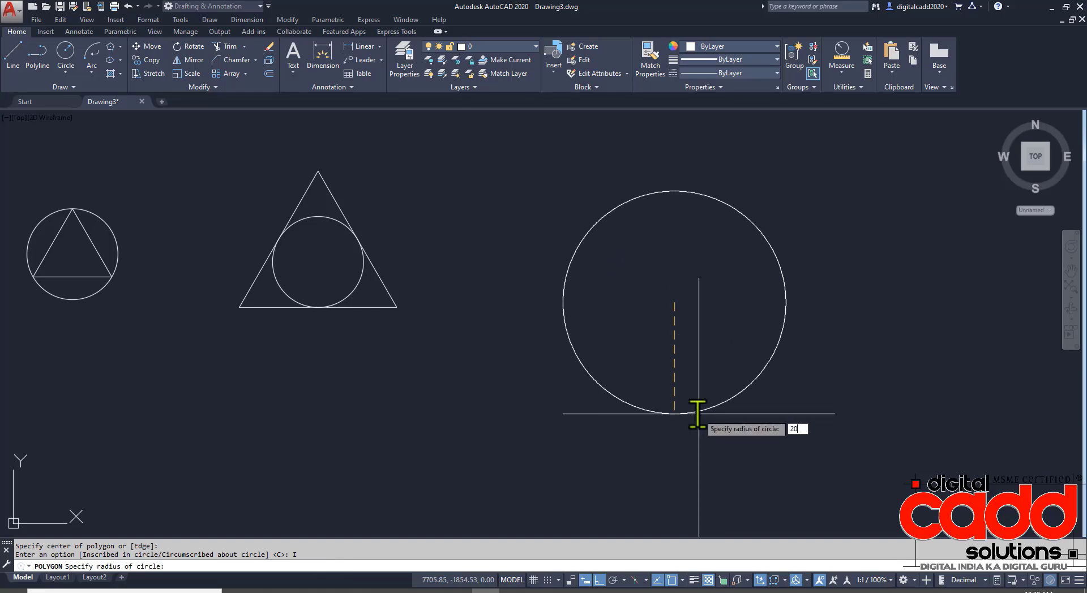
key("Return")
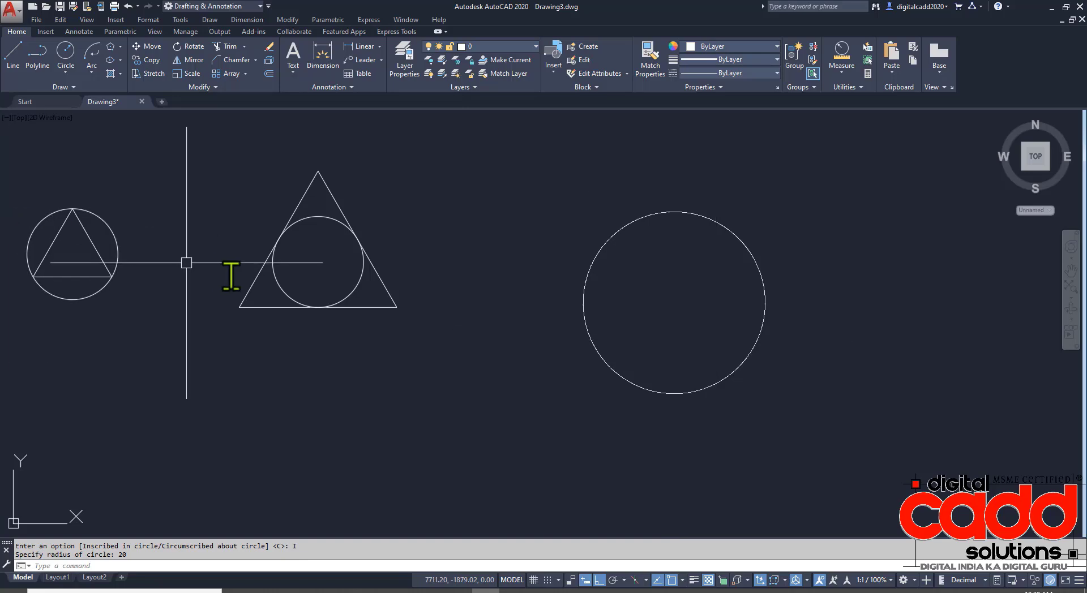
- Select the circle inside the circumscribed triangle and the 1024-sided polygon, compare their grips up close, and clear the selection
left_click(359, 280)
scroll(326, 262, "up", 2)
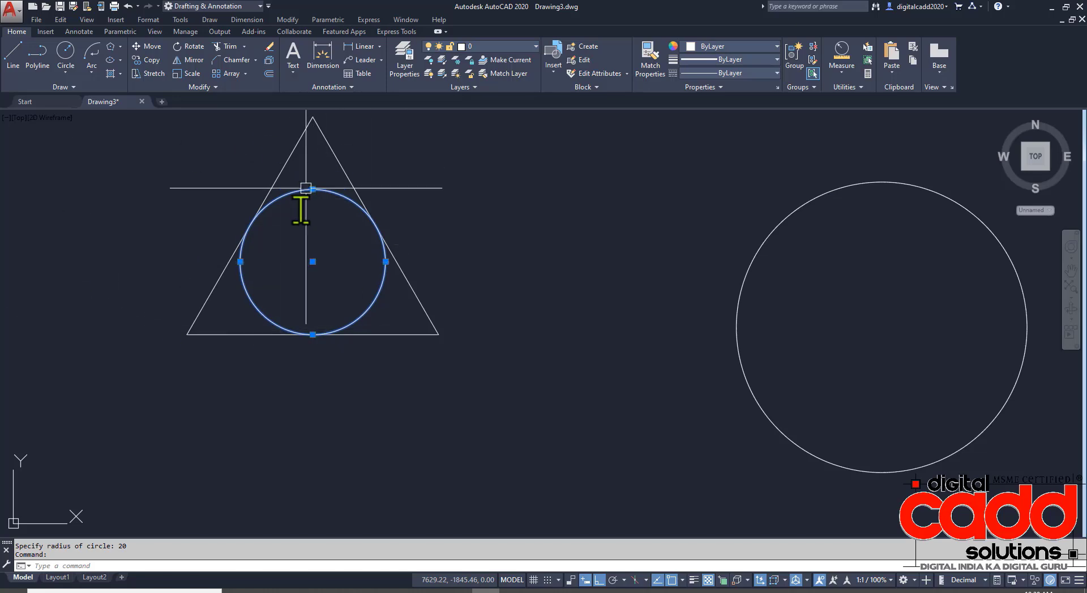
middle_click_drag(737, 388, 371, 373)
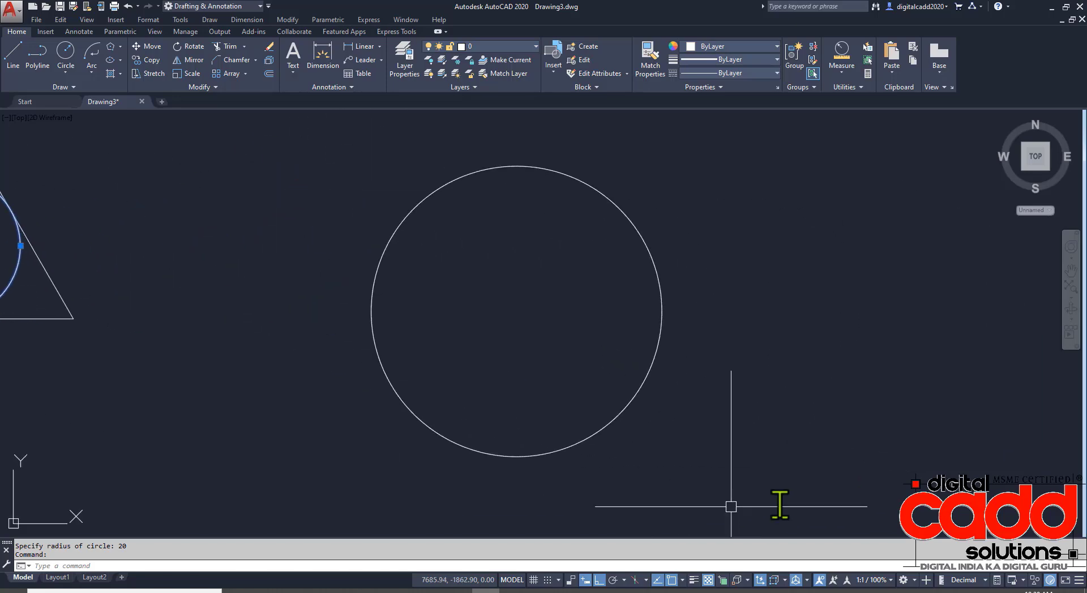
left_click(653, 375)
scroll(654, 317, "up", 8)
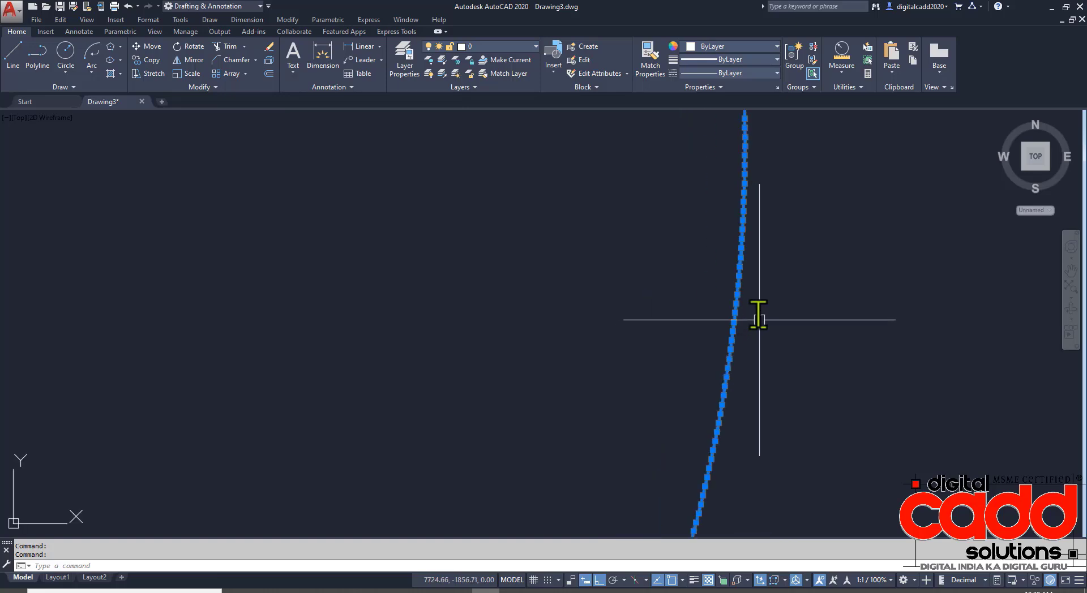
scroll(720, 286, "up", 6)
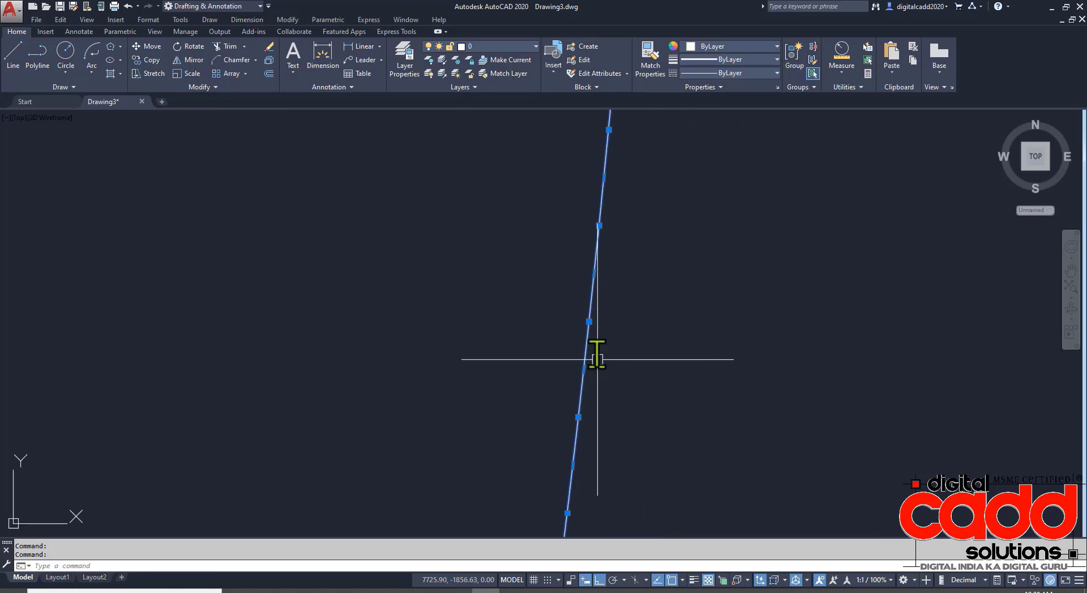
scroll(596, 352, "down", 10)
scroll(489, 357, "up", 6)
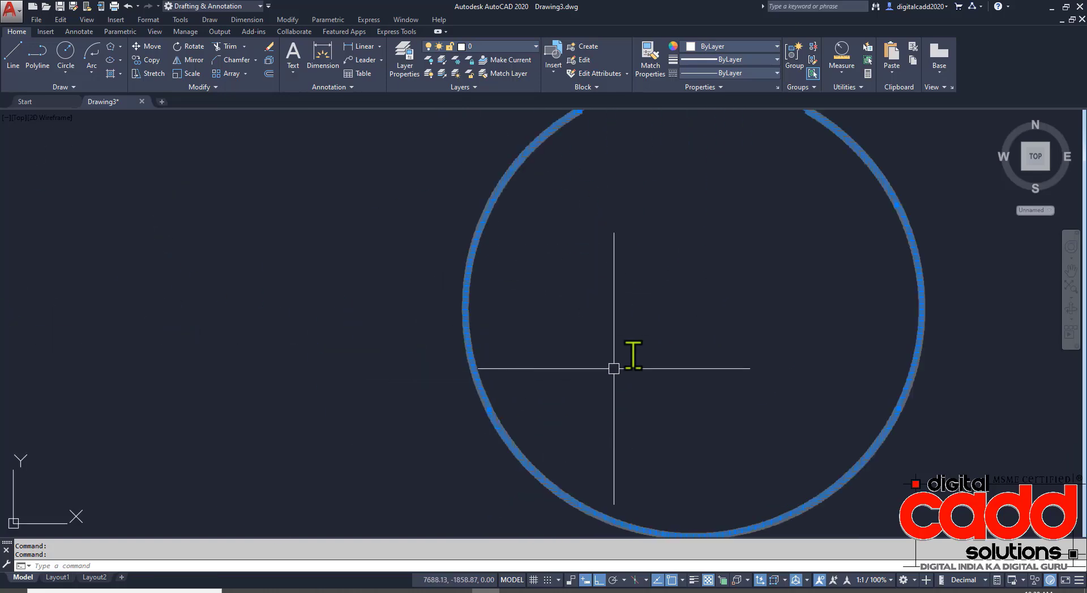
scroll(616, 349, "down", 4)
middle_click_drag(643, 325, 532, 292)
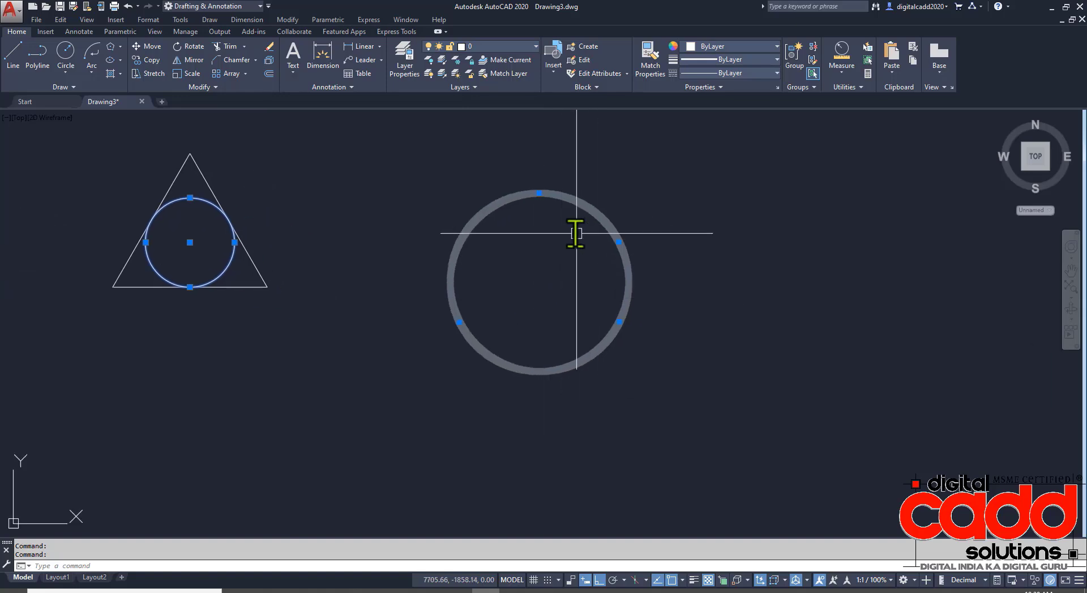
key("Escape")
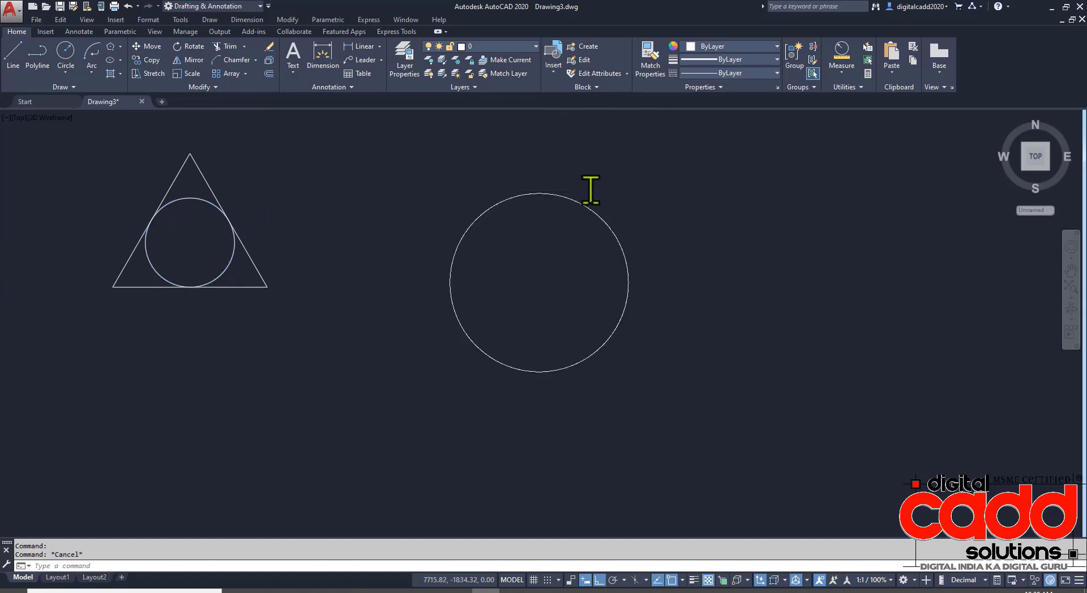
scroll(502, 213, "up", 10)
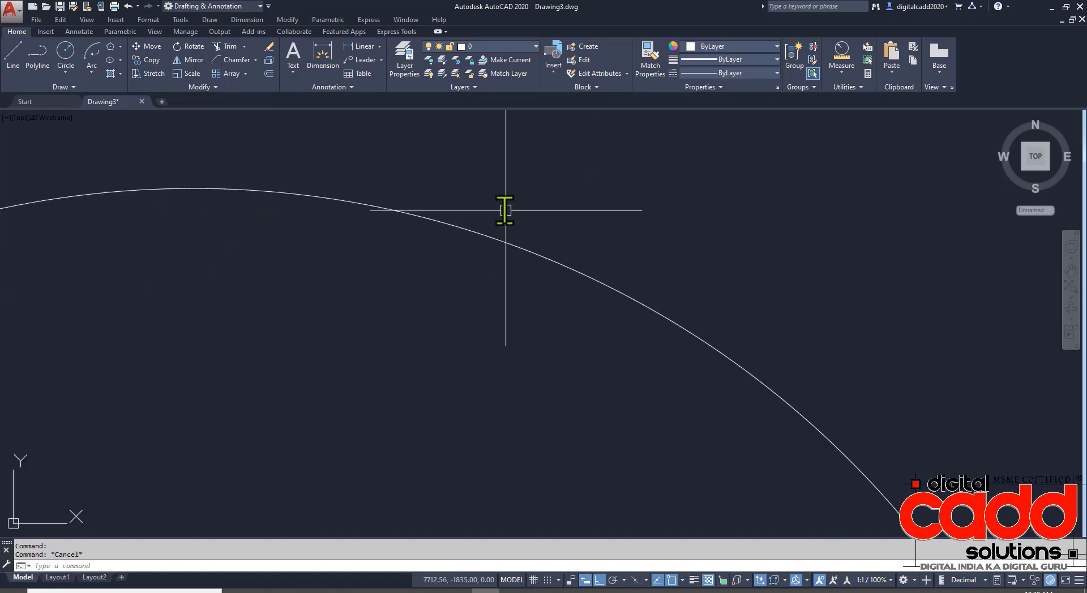
- Select the 1024-sided polygon, examine its vertex grips up close, and compare its full outline with the neighbouring triangles
left_click(480, 356)
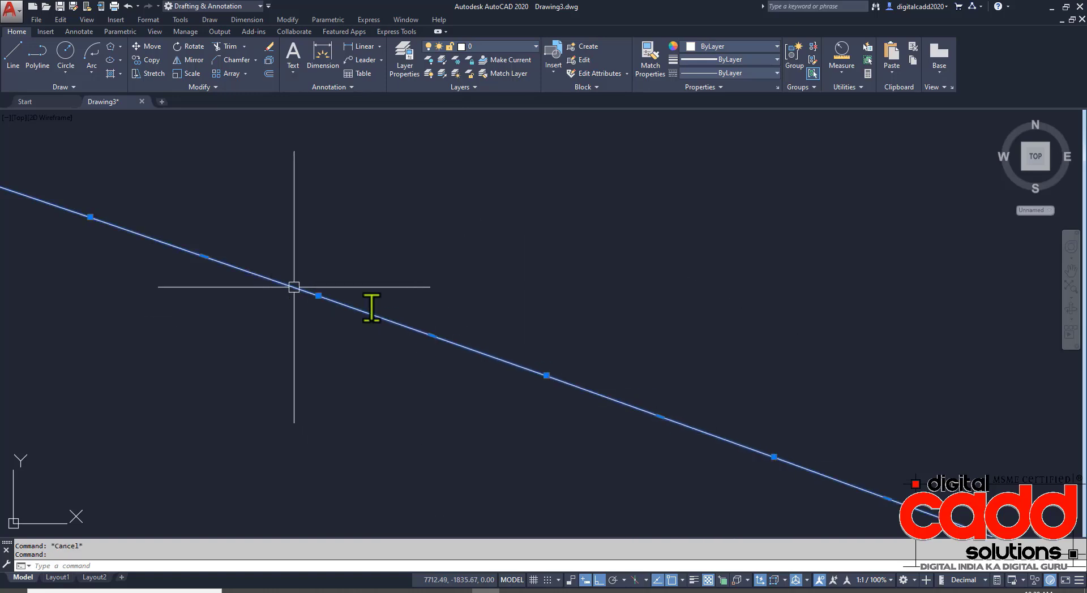
scroll(419, 240, "down", 4)
scroll(375, 363, "down", 3)
middle_click_drag(376, 364, 527, 213)
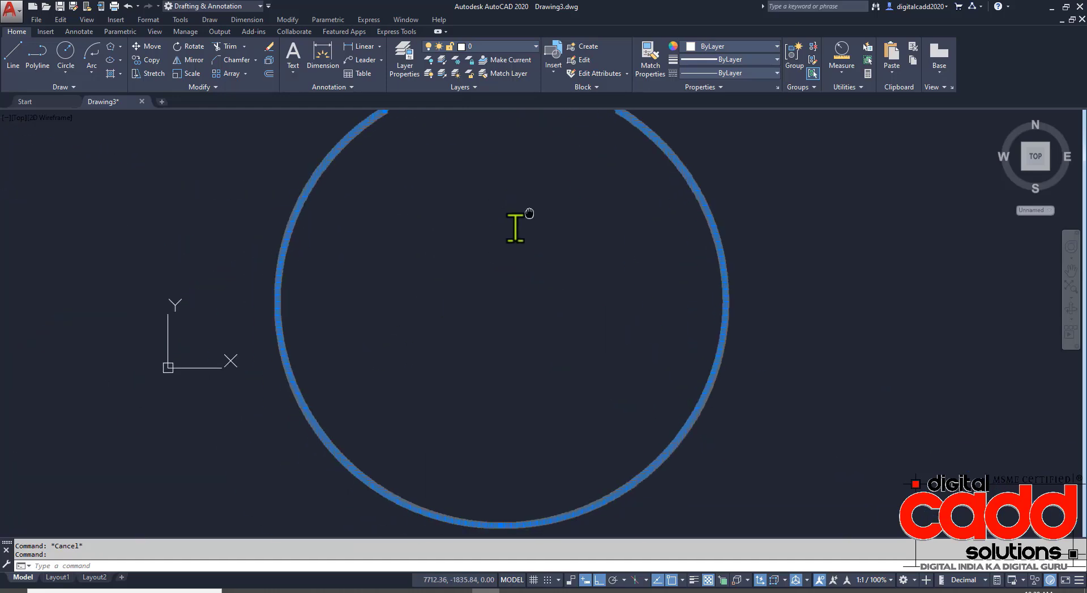
scroll(527, 243, "down", 5)
middle_click_drag(372, 227, 564, 288)
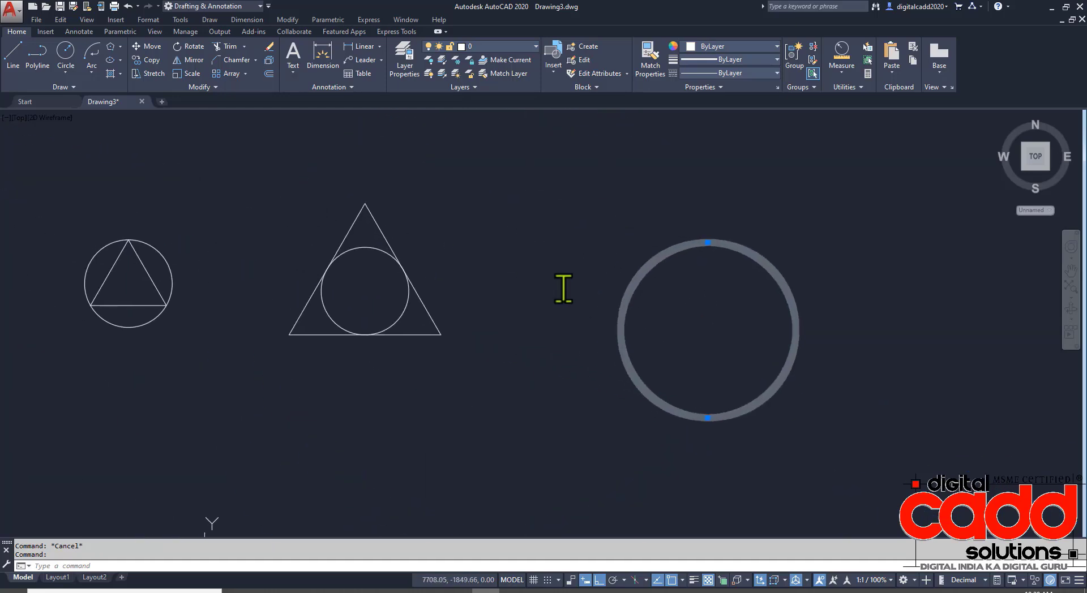
middle_click_drag(785, 381, 578, 380)
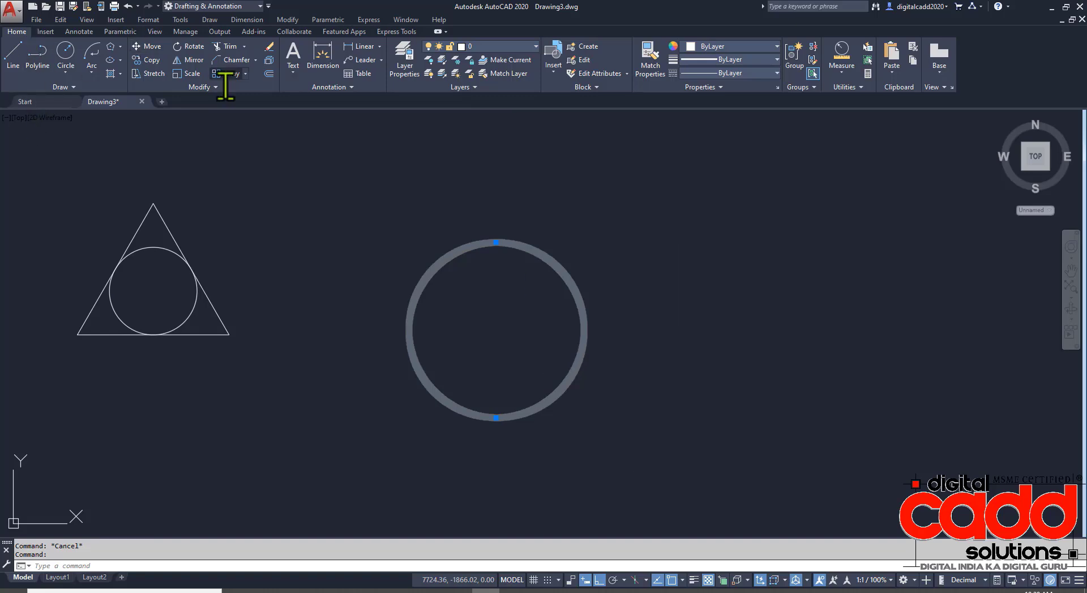
middle_click_drag(400, 321, 525, 319)
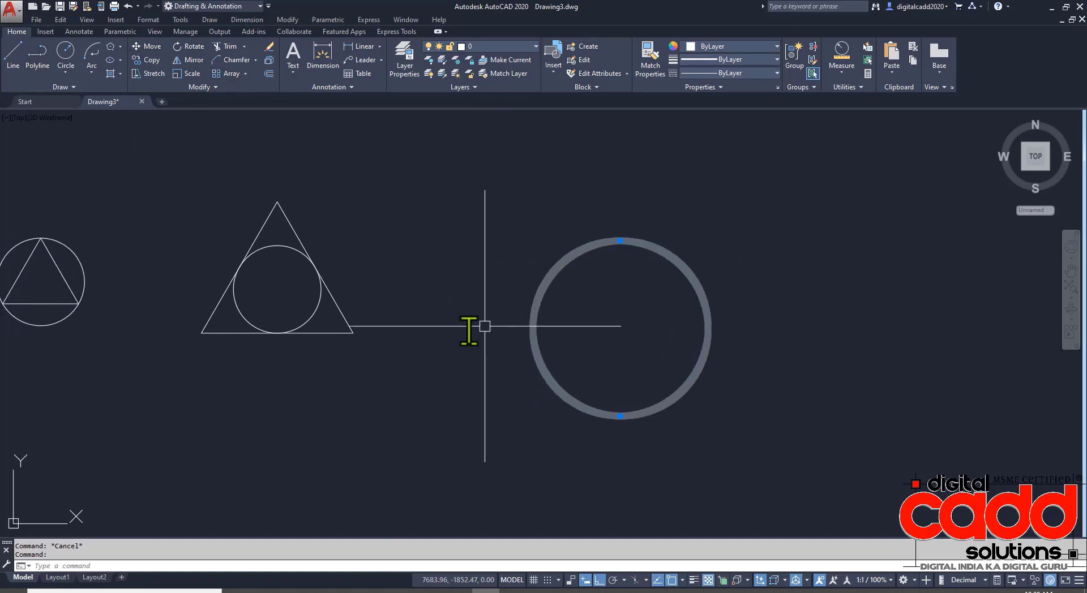
left_click(91, 70)
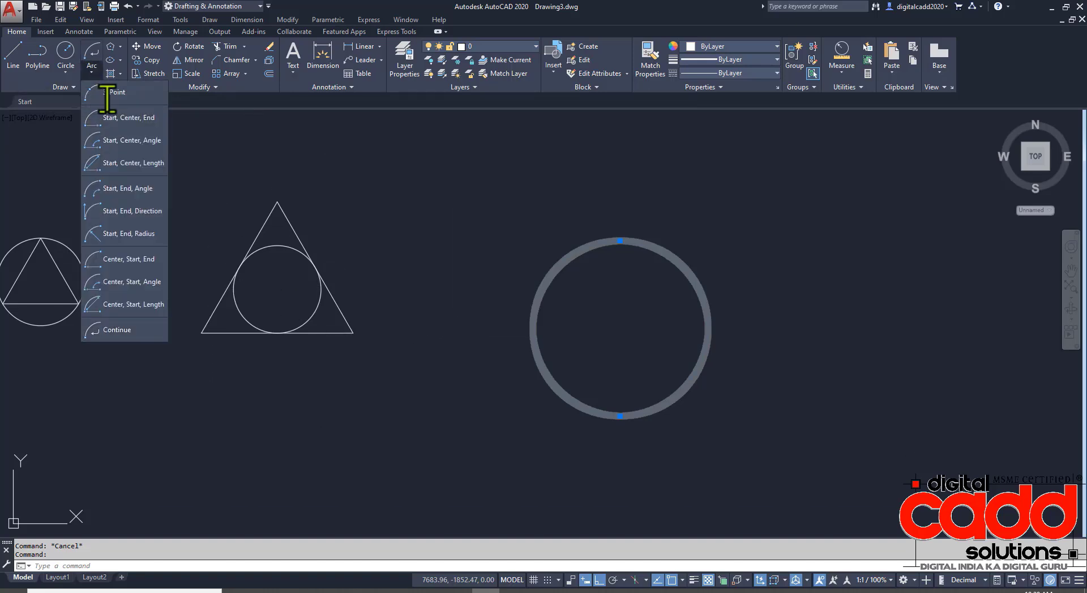
left_click(70, 69)
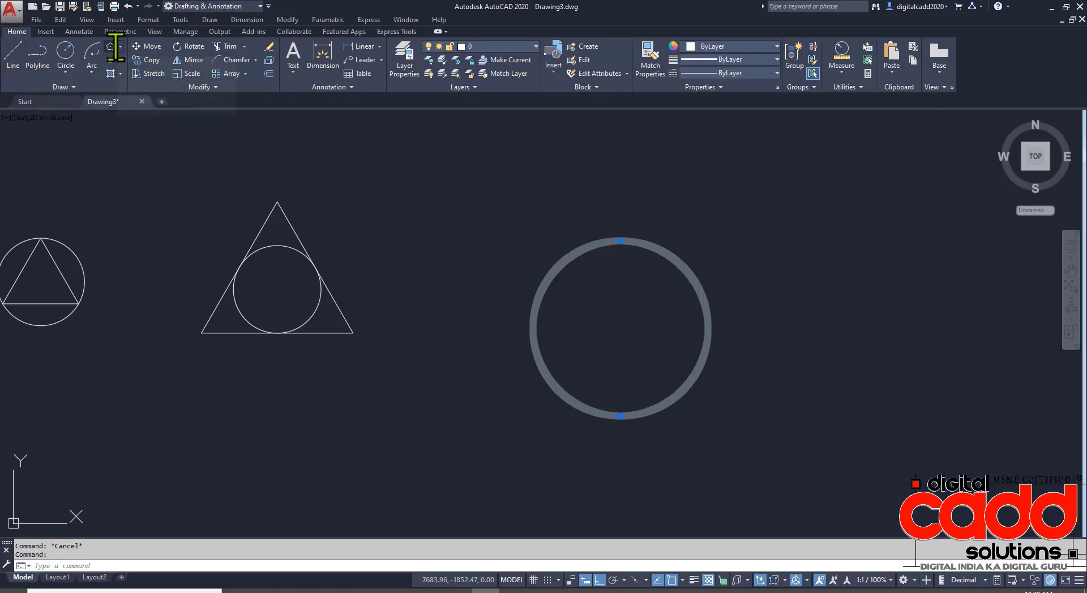
- Clear the polygon selection and review the whole row of pentagons, hexagons, triangles and the 1024-sided polygon
middle_click_drag(795, 389, 645, 350)
key("Escape")
scroll(674, 350, "down", 2)
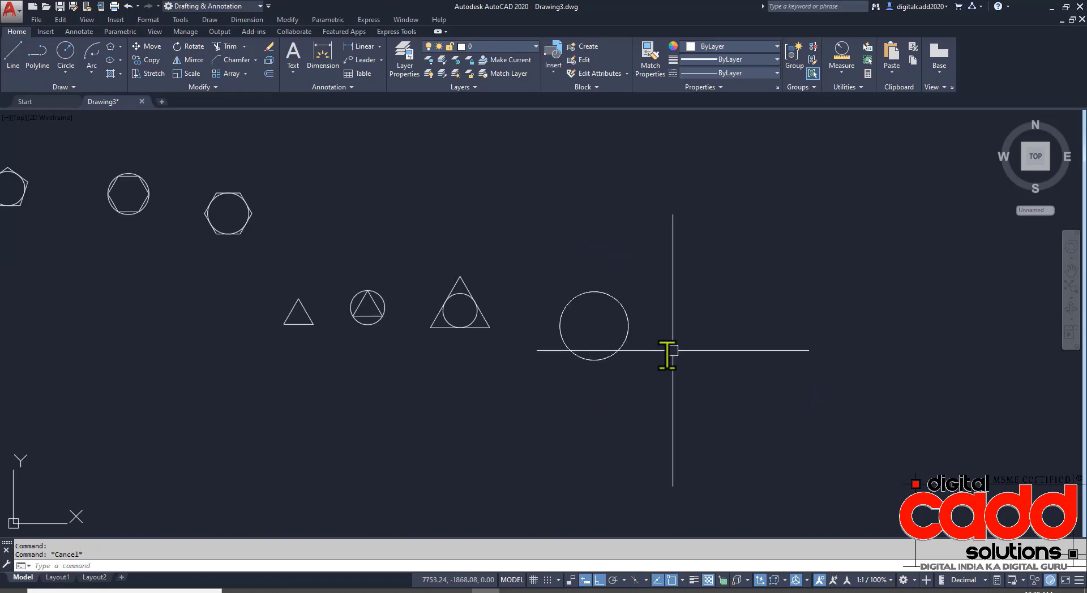
middle_click_drag(481, 356, 776, 392)
scroll(687, 380, "down", 2)
scroll(546, 297, "up", 2)
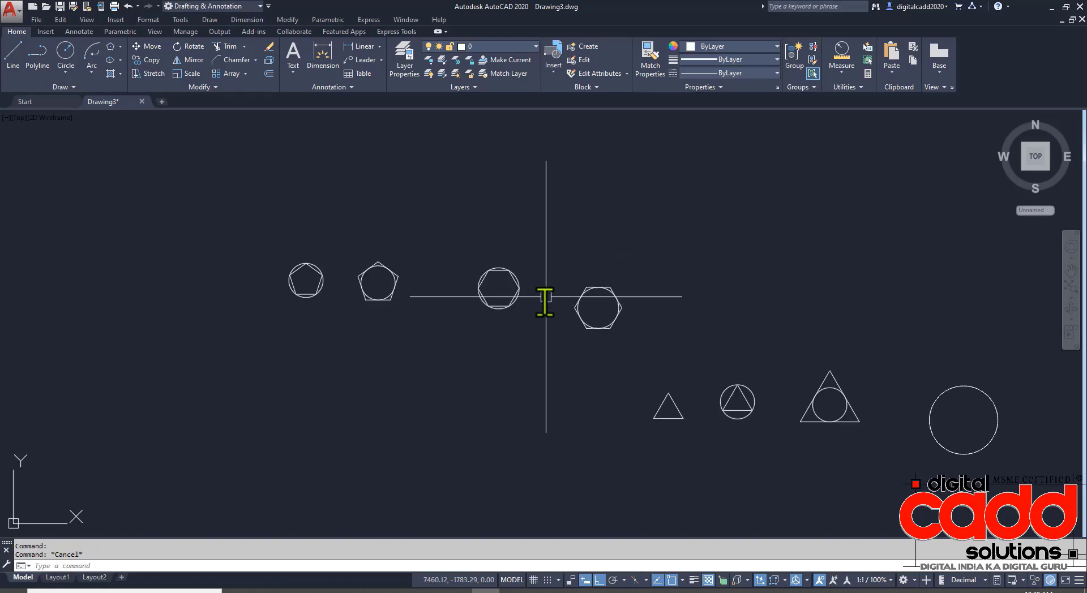
middle_click_drag(630, 411, 553, 373)
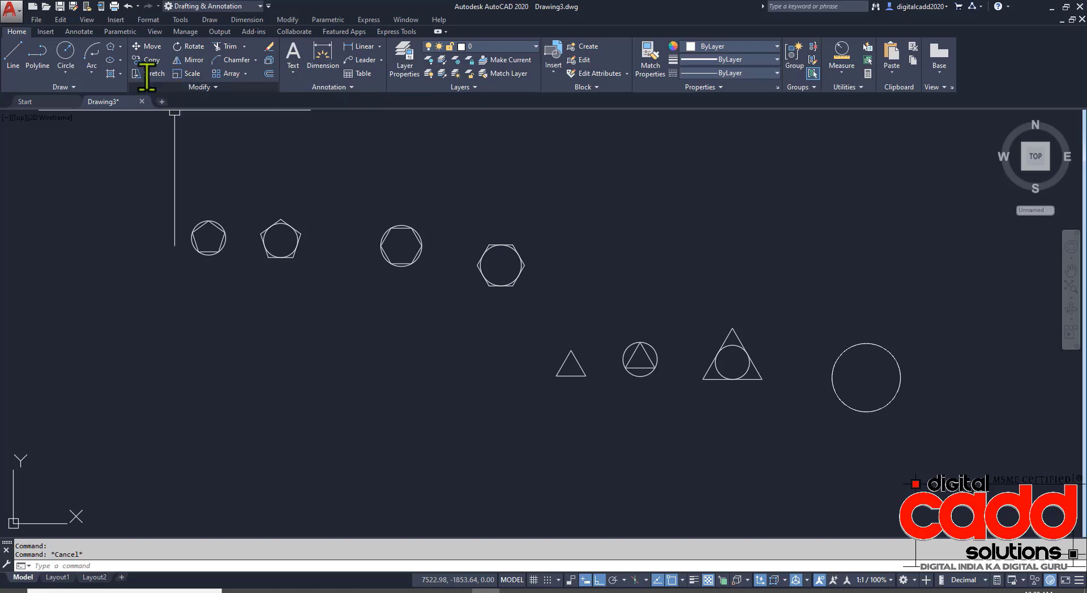
left_click(121, 60)
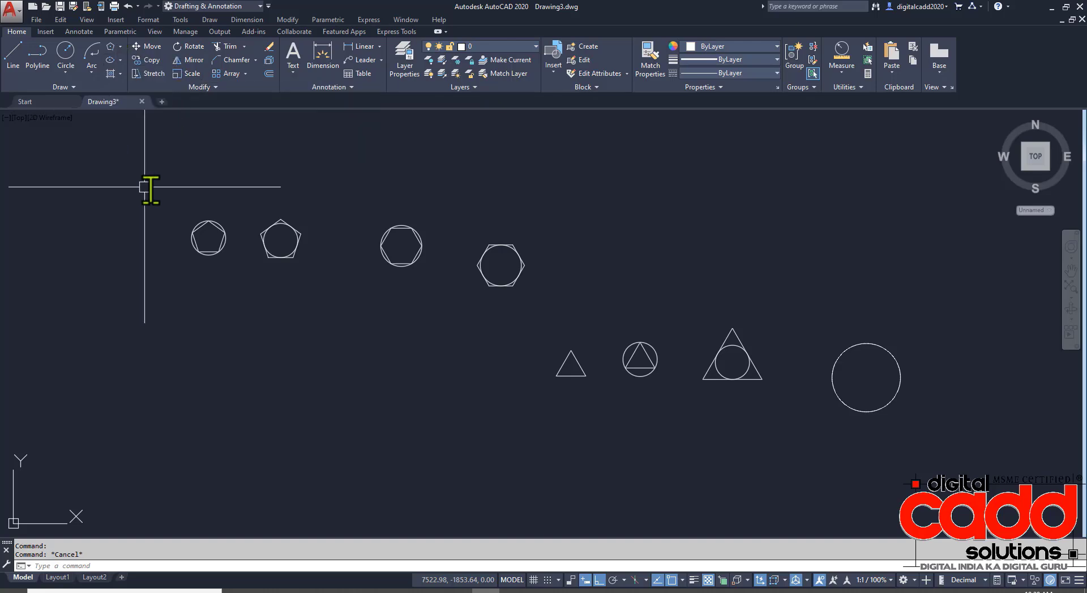
key("Escape")
left_click(120, 73)
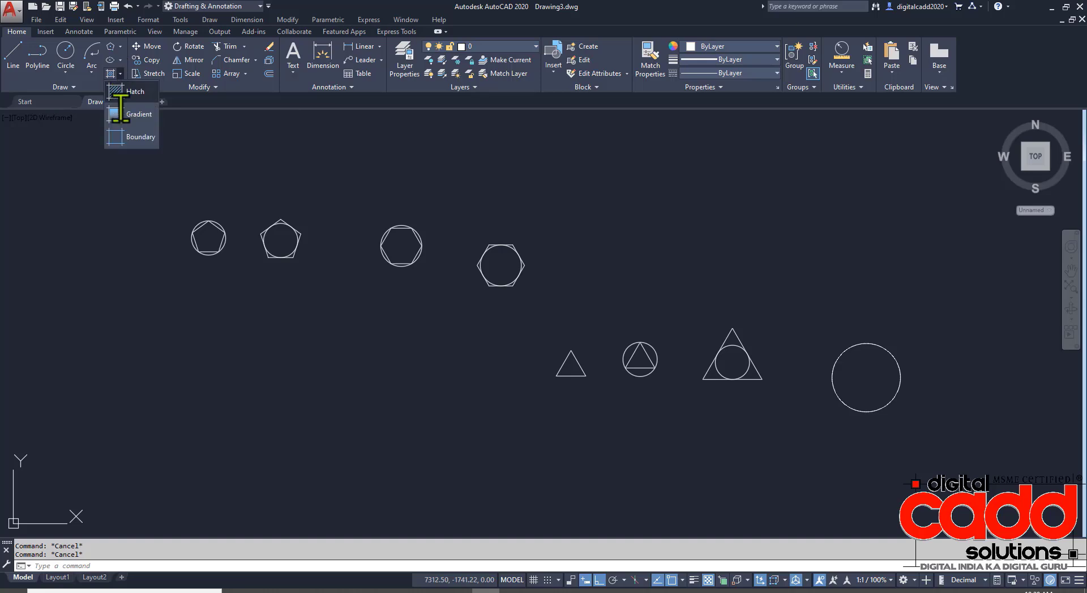
left_click(62, 87)
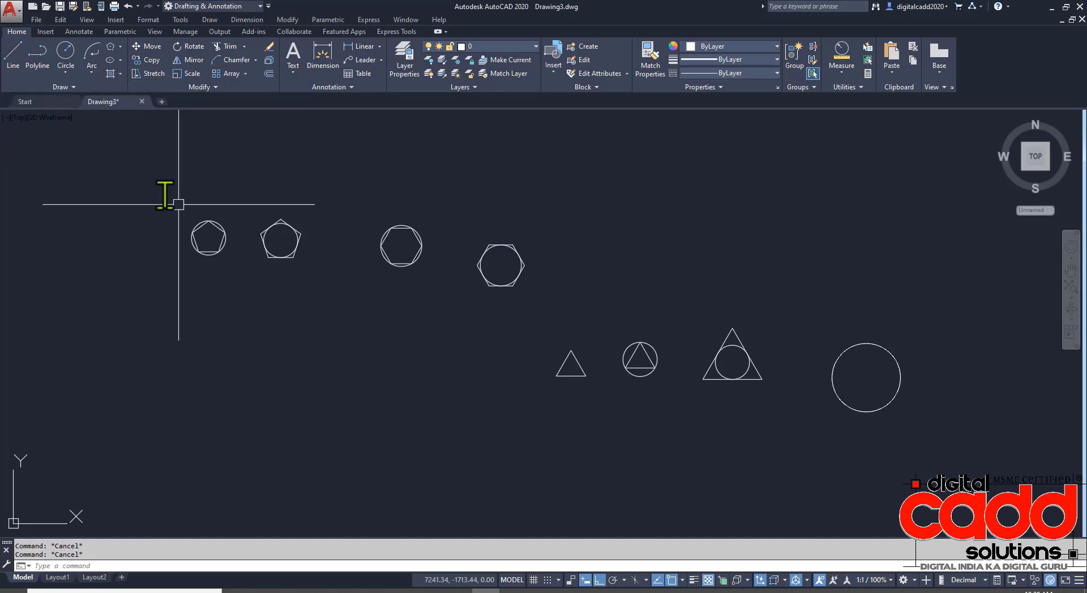
- Select all the drawn polygons and circles with one selection window, and clear the selection
left_click(151, 160)
left_click(915, 455)
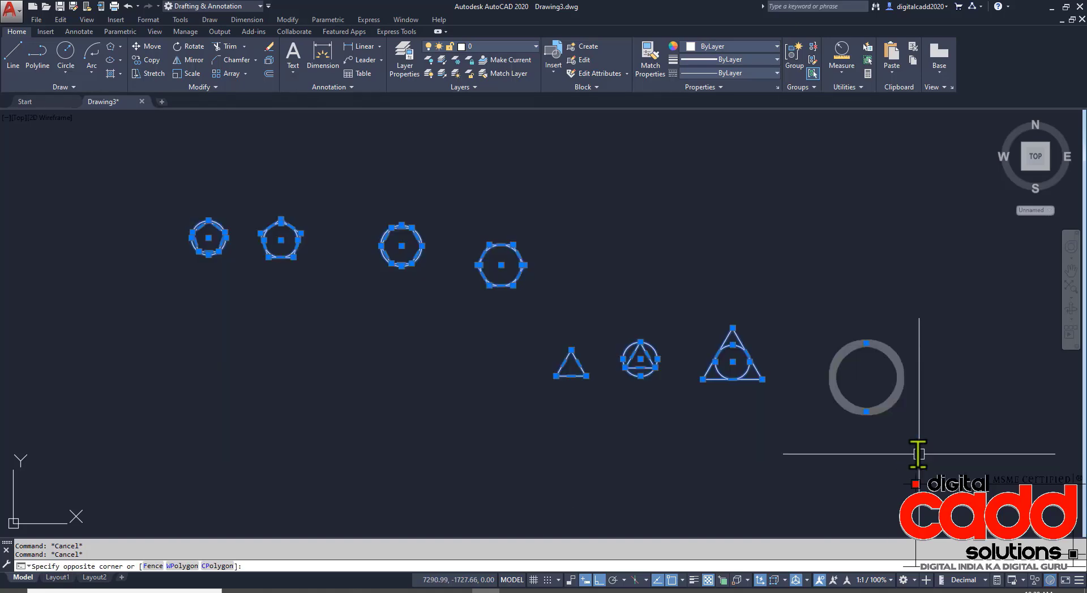
key("Escape")
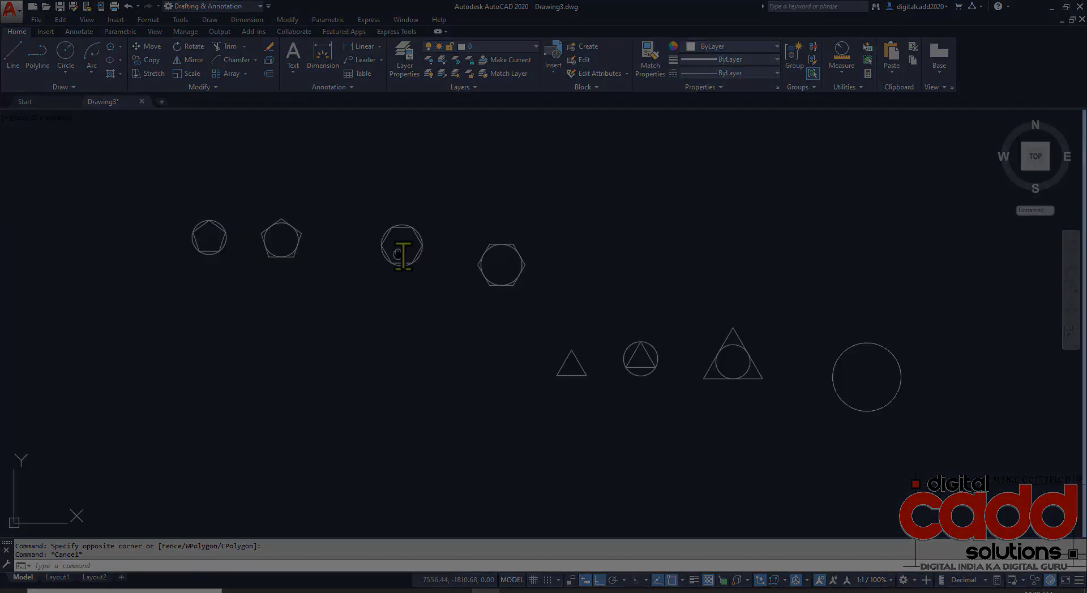